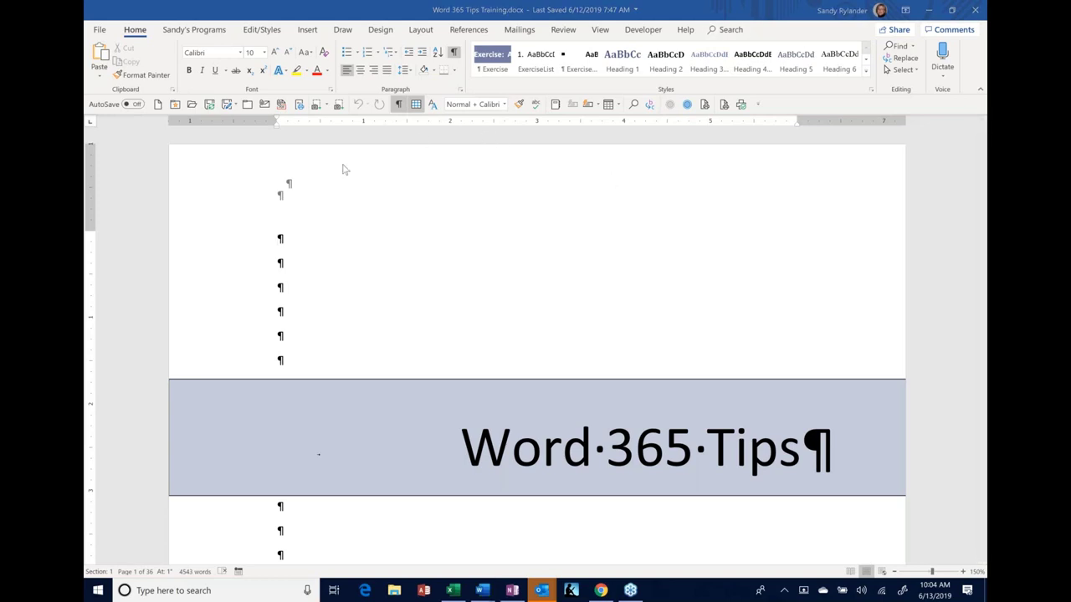
# Place the cursor in an empty paragraph and cycle the ribbon tabs from Home to View.
pyautogui.click(285, 241)
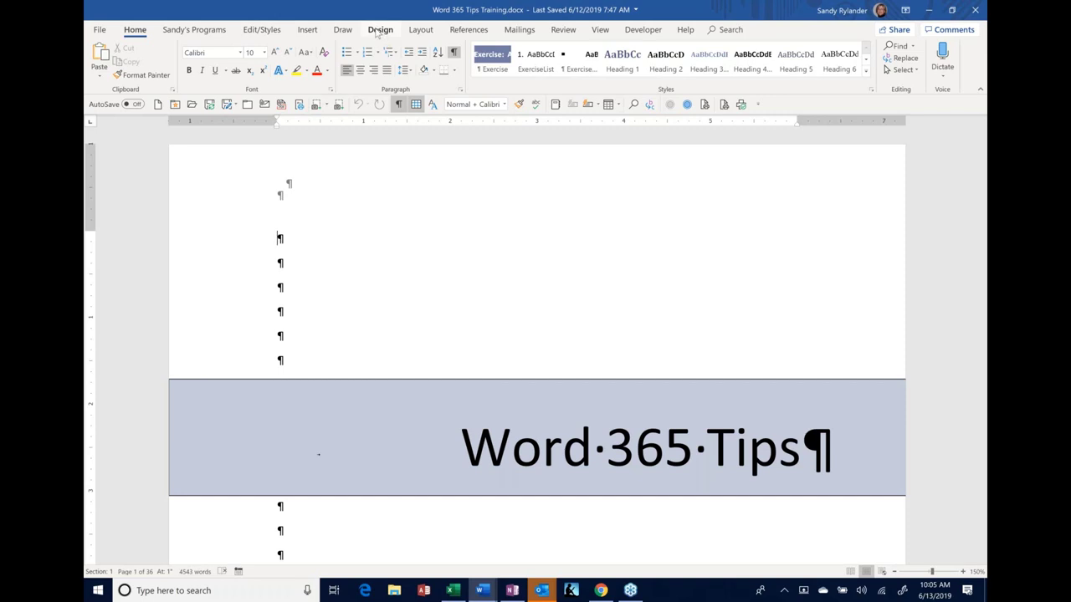
pyautogui.scroll(-1, 376, 32)
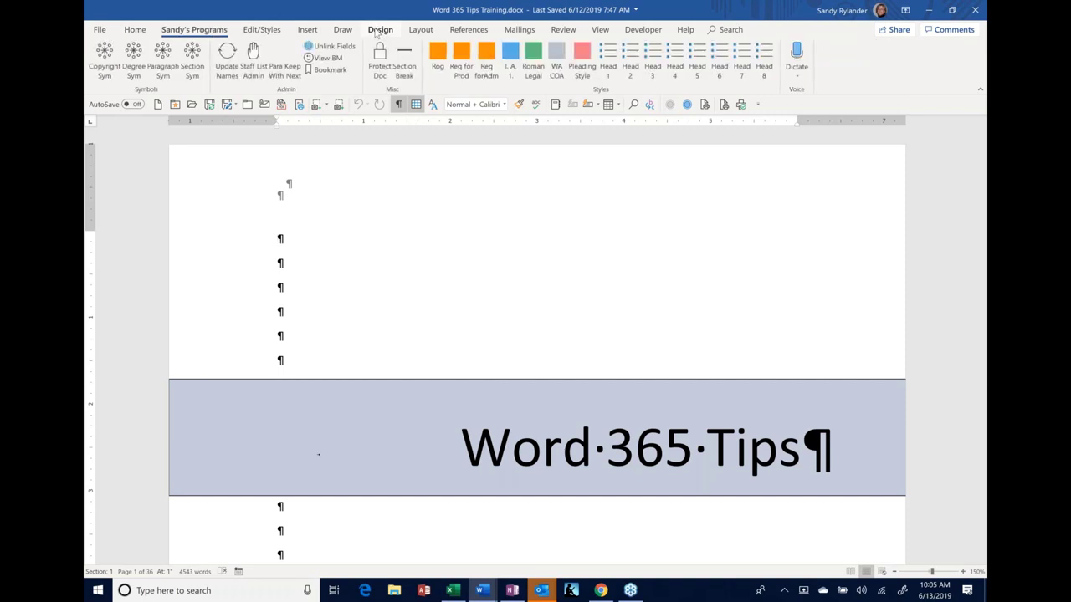
pyautogui.scroll(-1, 376, 32)
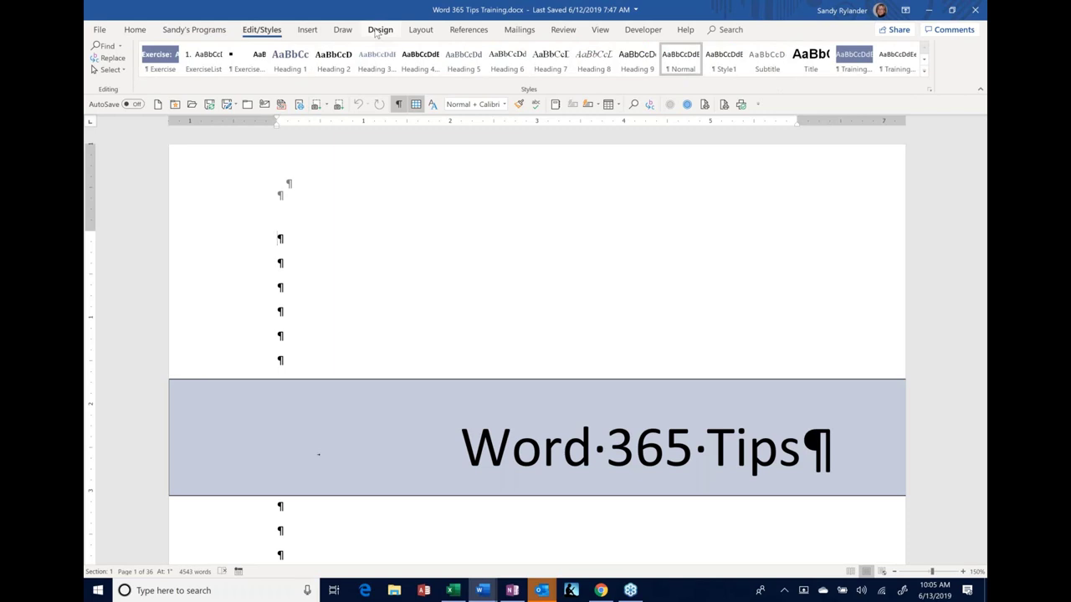
pyautogui.scroll(-1, 377, 32)
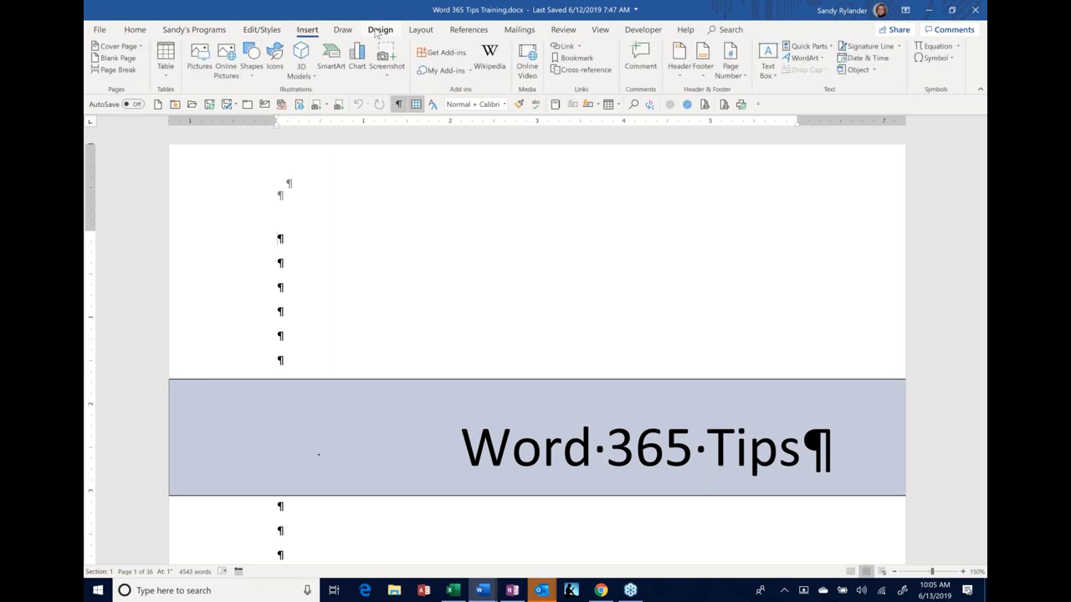
pyautogui.scroll(-1, 377, 31)
pyautogui.scroll(-2, 377, 32)
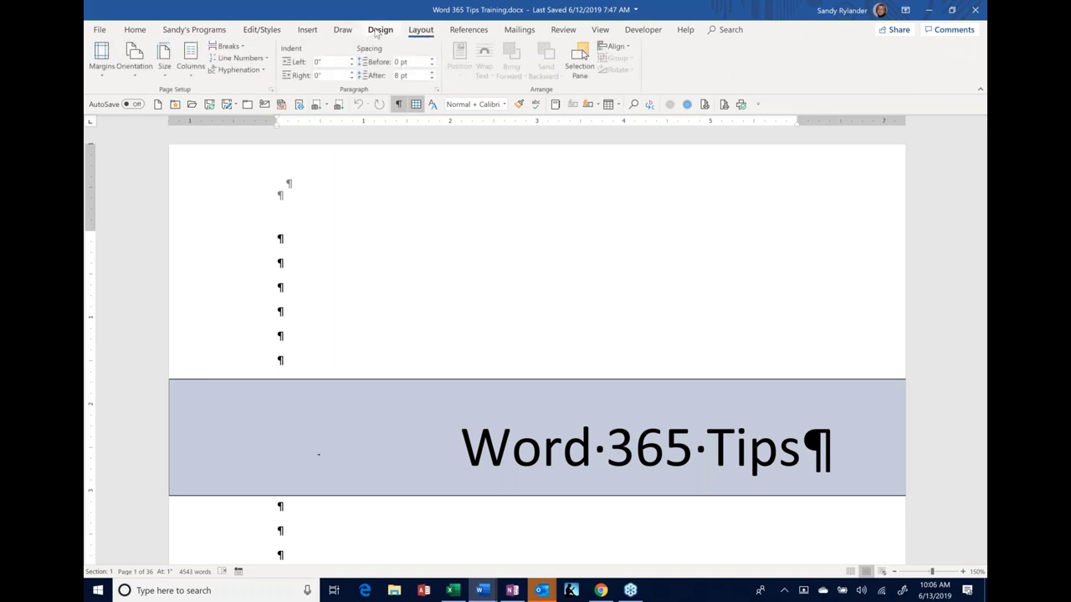
pyautogui.scroll(-1, 376, 32)
pyautogui.scroll(-2, 376, 32)
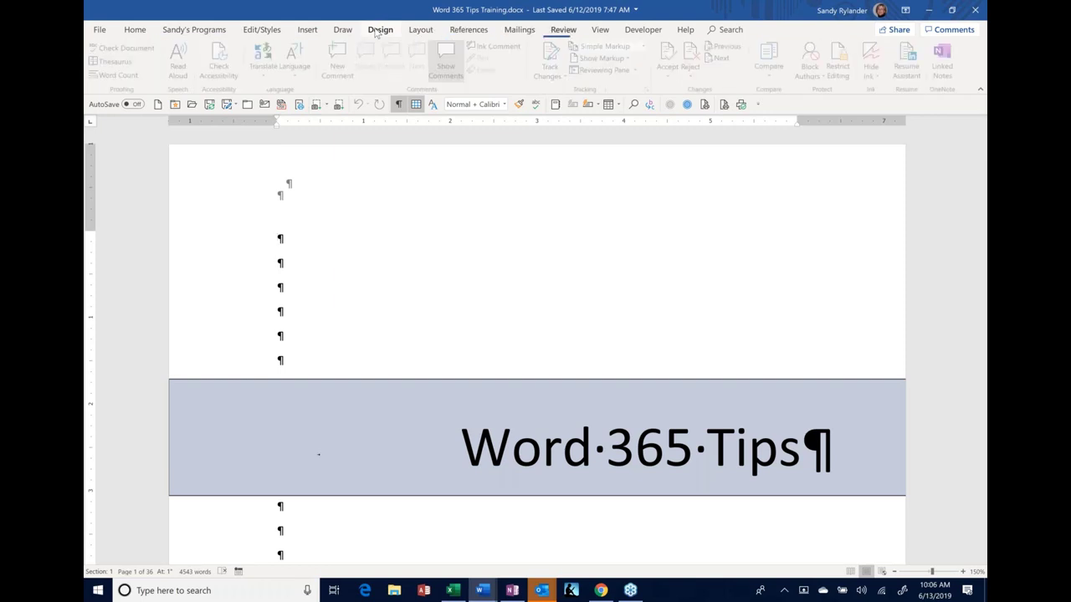
pyautogui.scroll(-1, 376, 32)
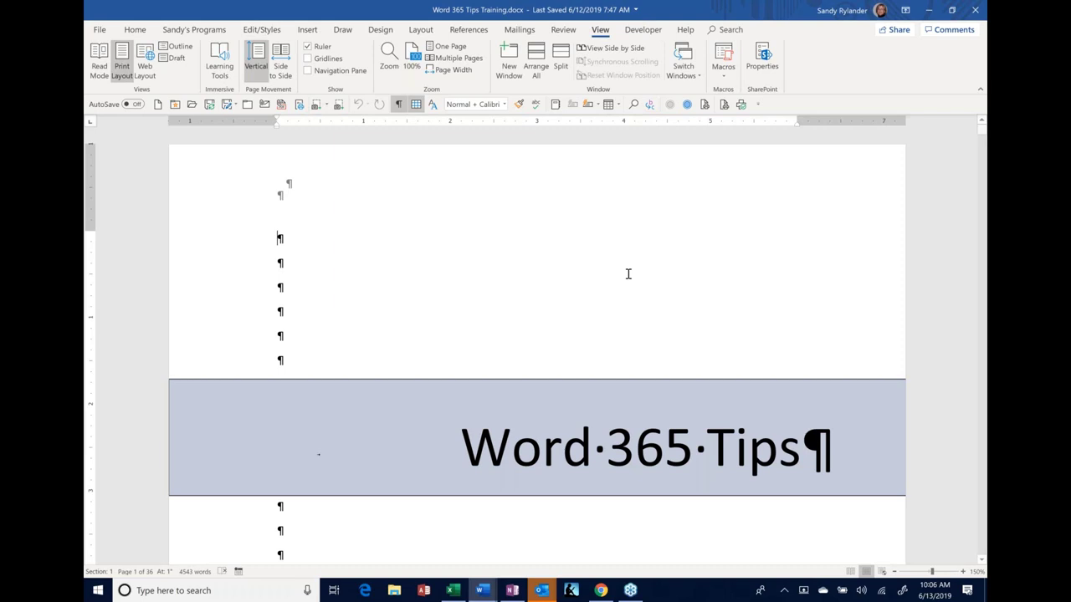
# Ctrl+wheel the document zoom down and up, settling at 120% from 150%.
pyautogui.scroll(-5, 628, 274)
pyautogui.scroll(3, 628, 274)
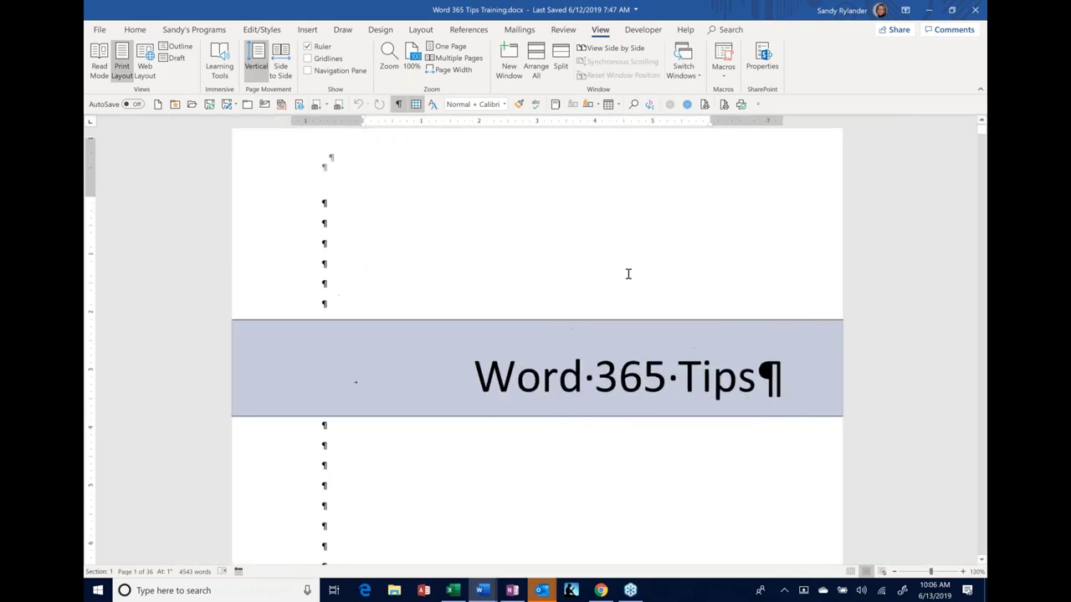
pyautogui.scroll(2, 628, 273)
pyautogui.scroll(-2, 629, 274)
pyautogui.scroll(2, 628, 274)
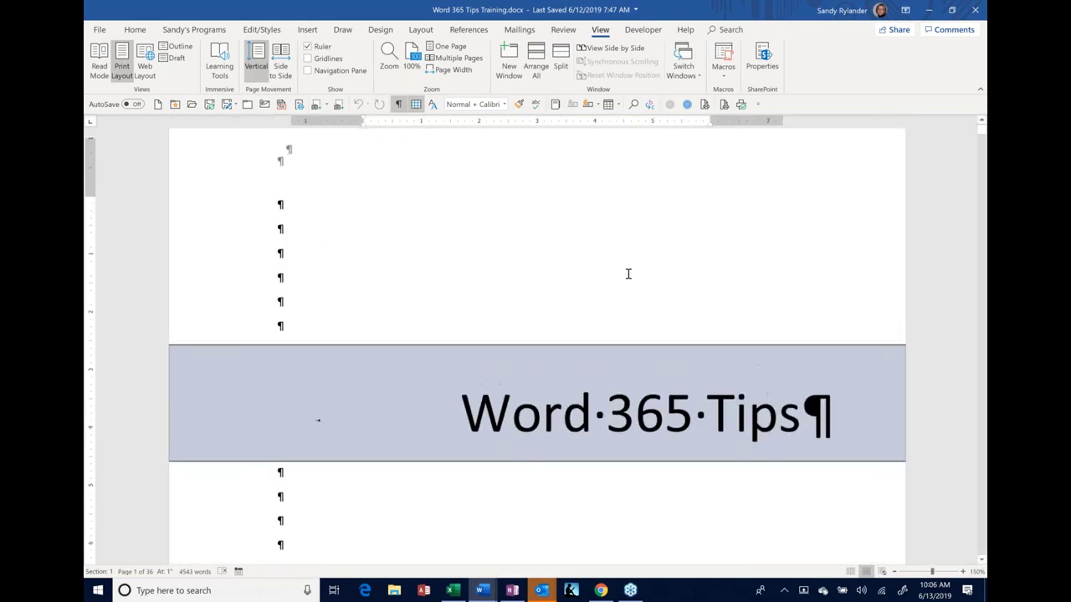
pyautogui.scroll(-3, 628, 274)
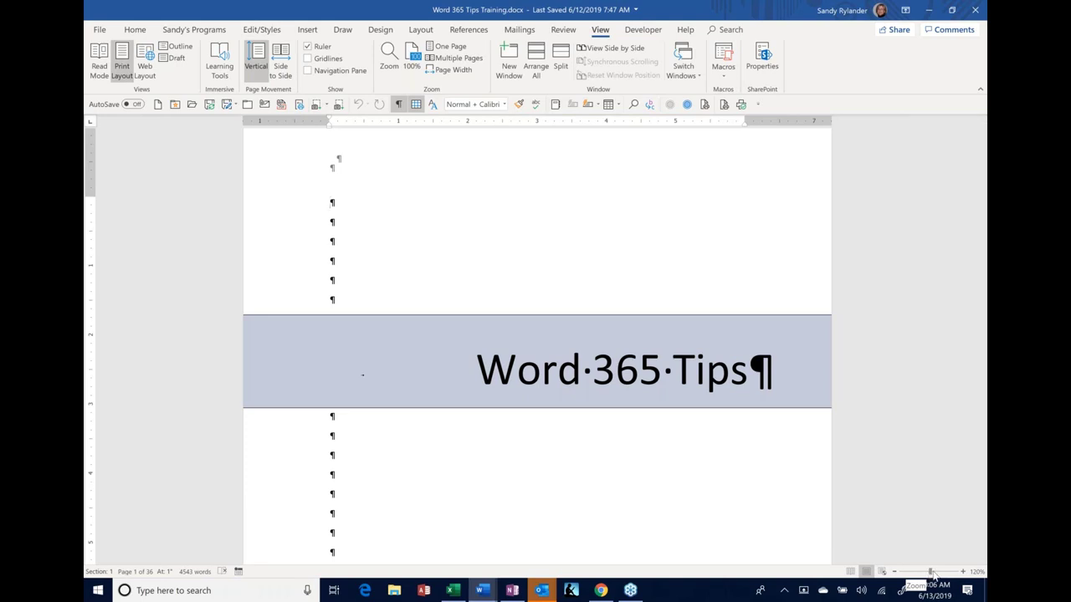
# Zoom to 10% to see all 36 pages as thumbnails, enlarge them, then reset to 100%.
pyautogui.moveTo(933, 573); pyautogui.dragTo(896, 572)
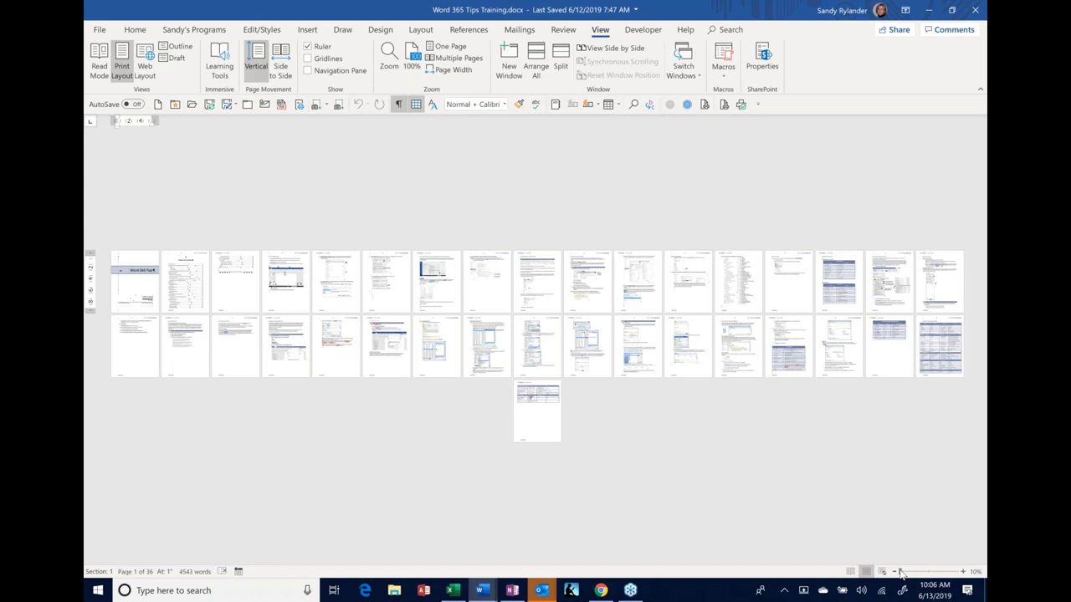
pyautogui.click(901, 572)
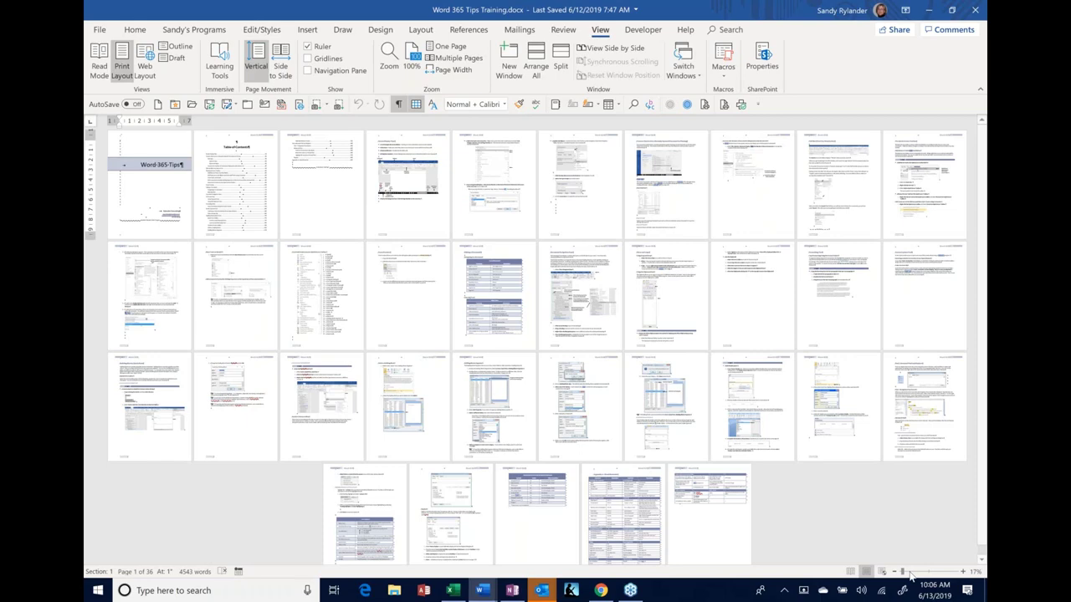
pyautogui.moveTo(903, 573); pyautogui.dragTo(955, 572)
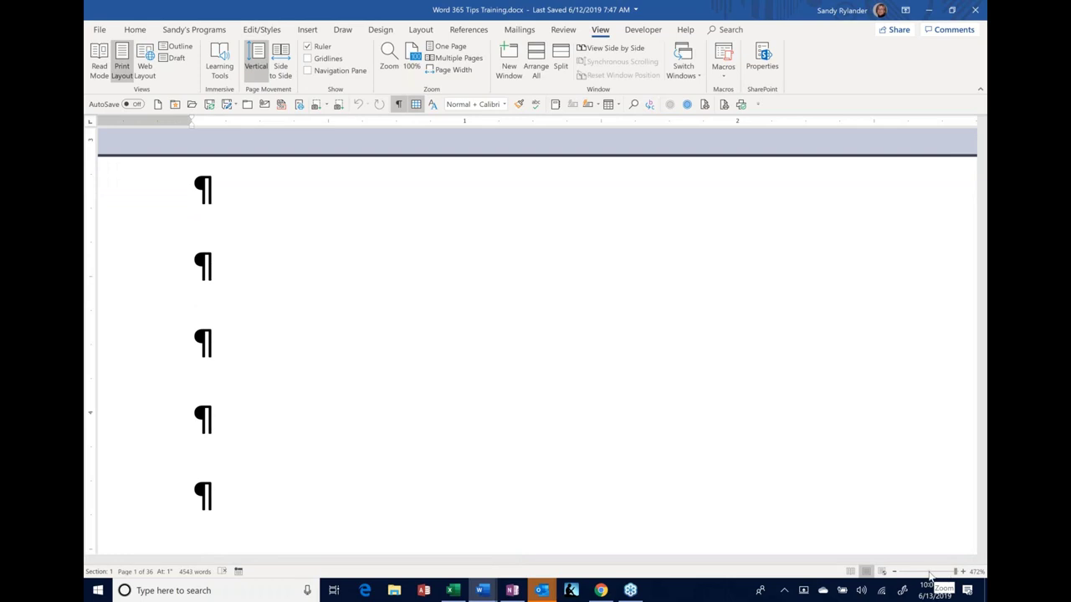
pyautogui.click(928, 572)
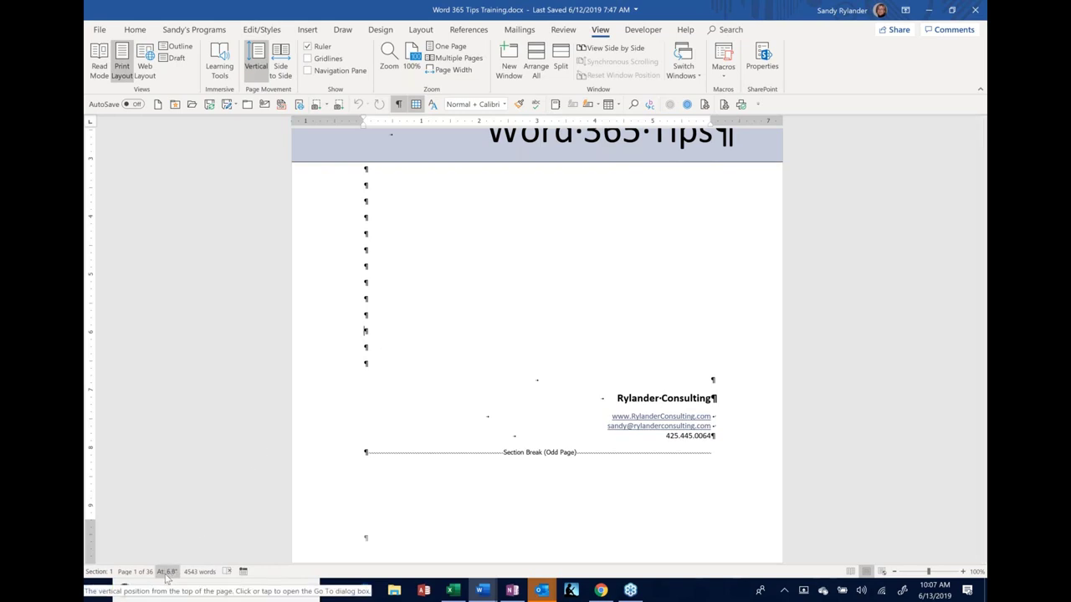
pyautogui.click(375, 169)
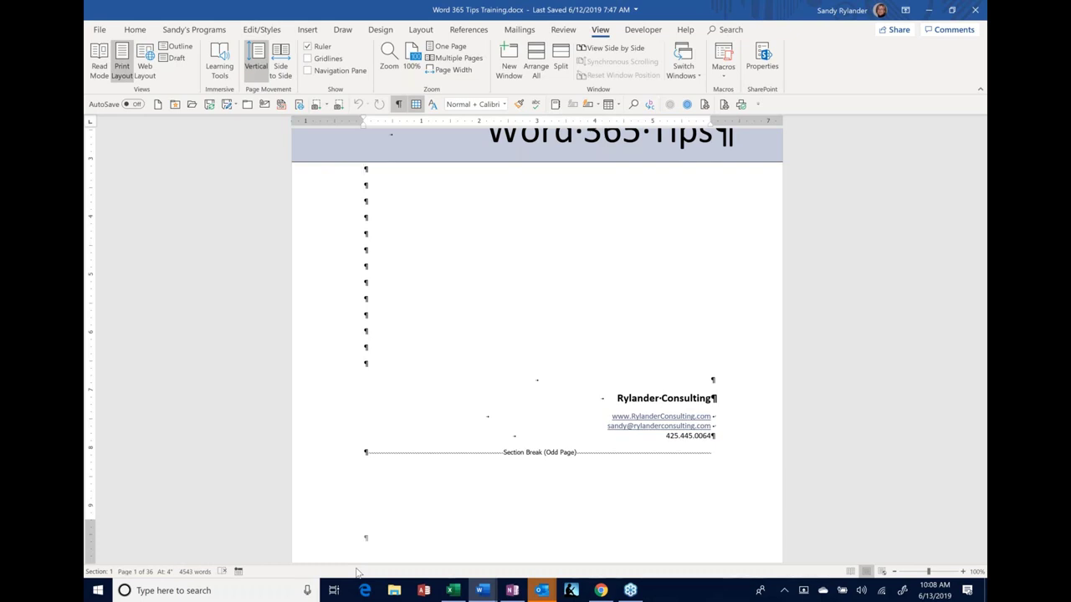
pyautogui.rightClick(277, 571)
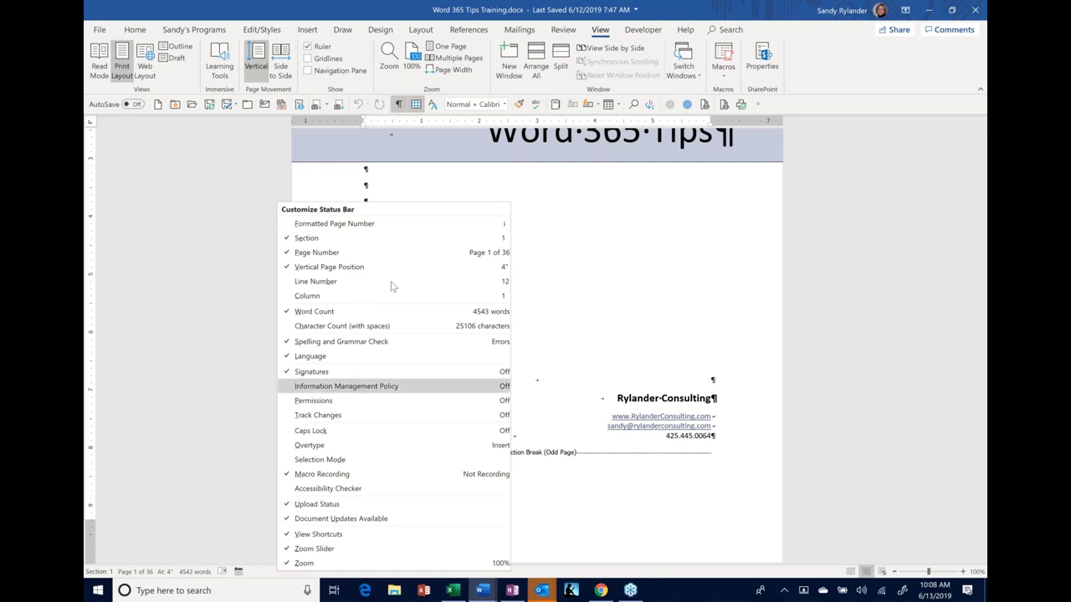
pyautogui.click(307, 239)
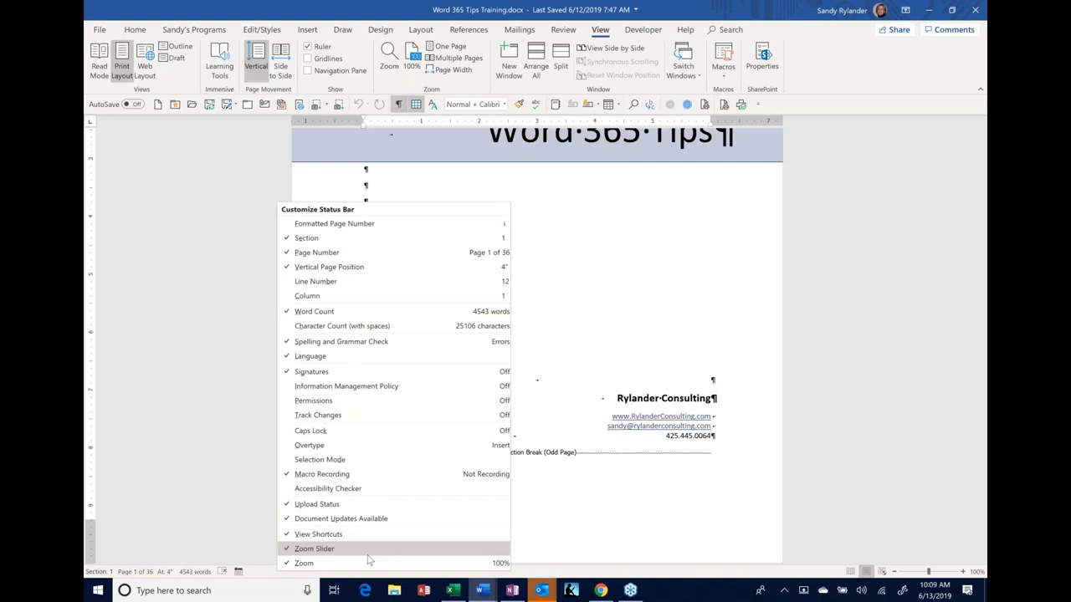
pyautogui.click(569, 528)
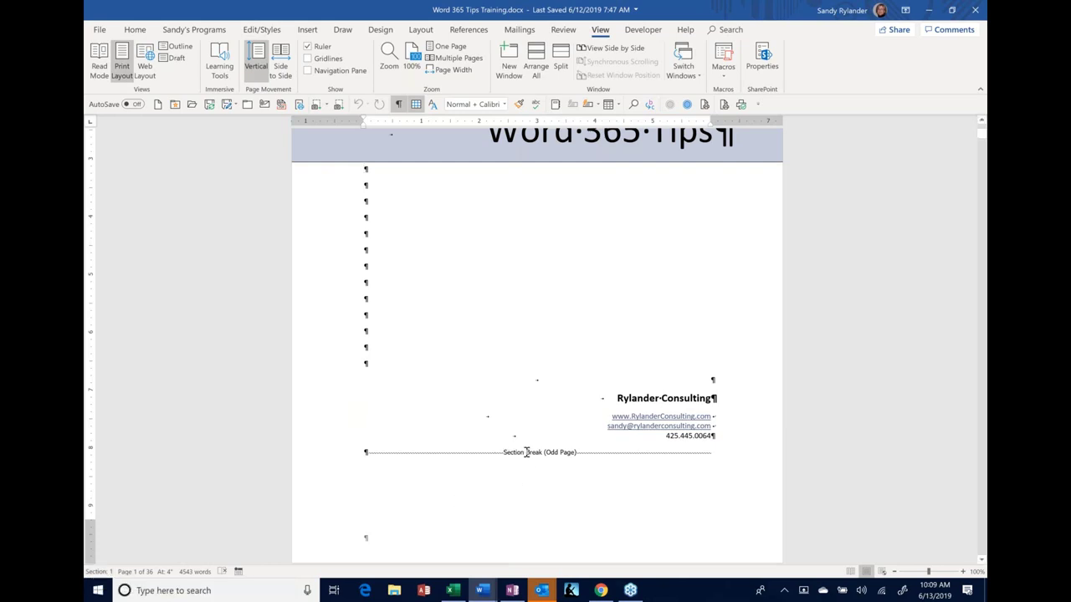
# Scroll to page 3 and place the cursor in the Table of Contents heading in Section 2.
pyautogui.scroll(-4, 526, 453)
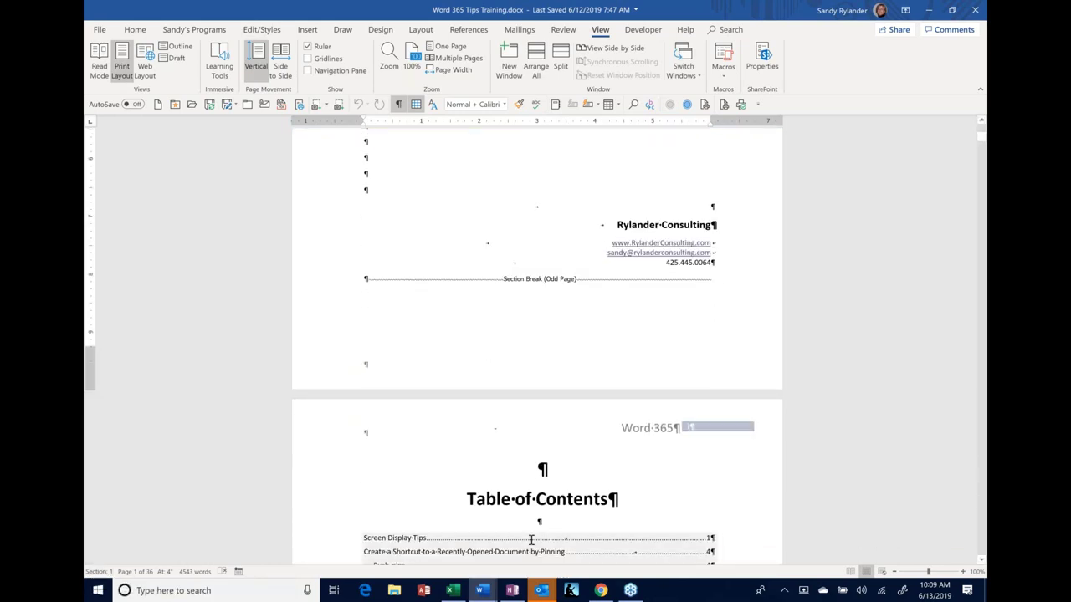
pyautogui.click(522, 500)
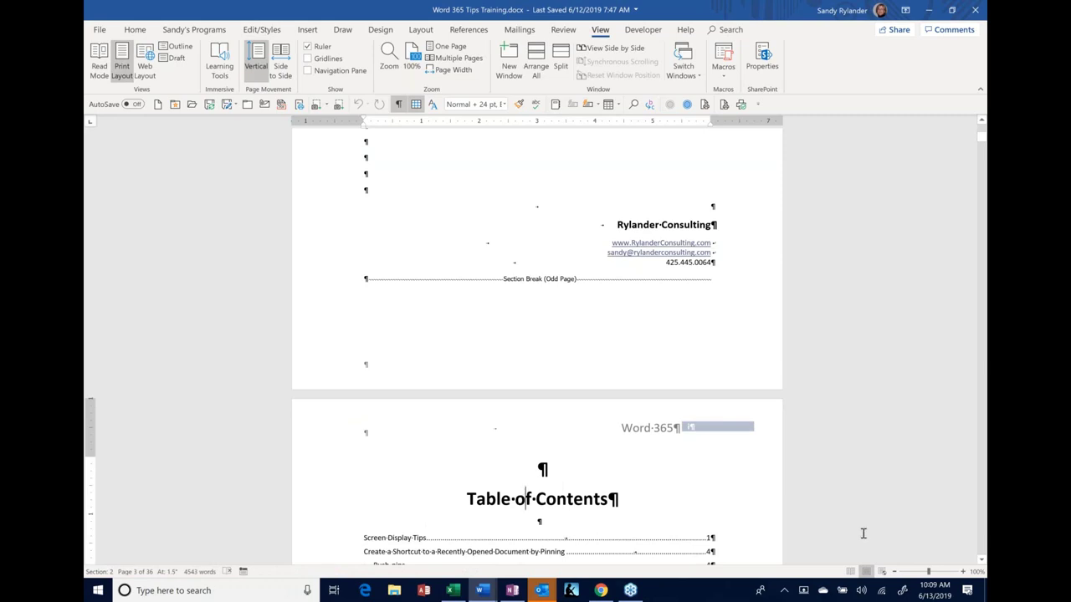
pyautogui.moveTo(450, 592)
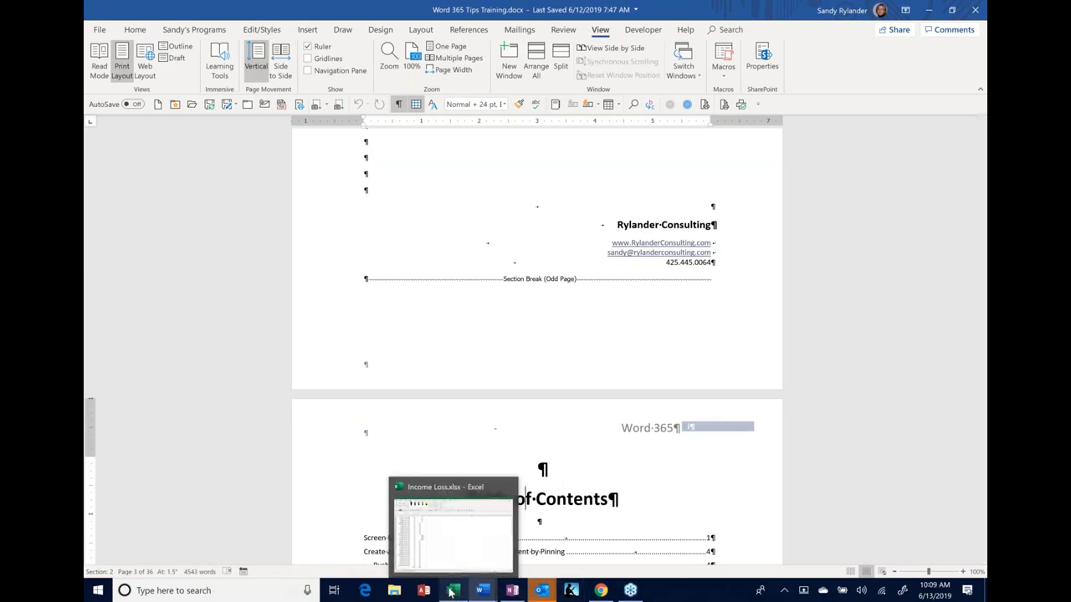
pyautogui.click(100, 572)
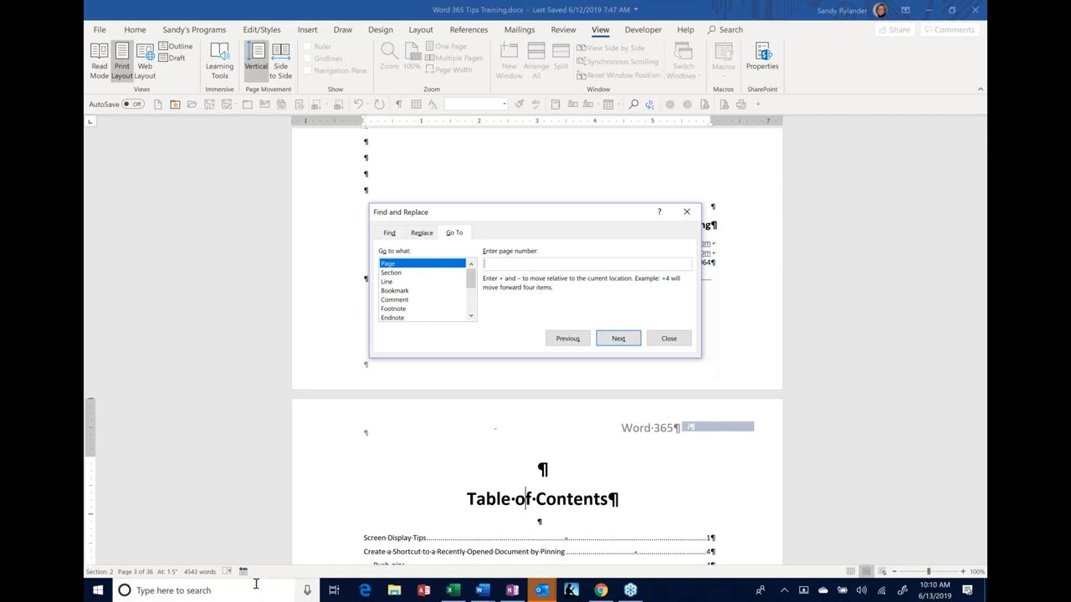
pyautogui.moveTo(472, 282)
pyautogui.mouseDown()
pyautogui.moveTo(465, 313)
pyautogui.moveTo(471, 281)
pyautogui.mouseUp()
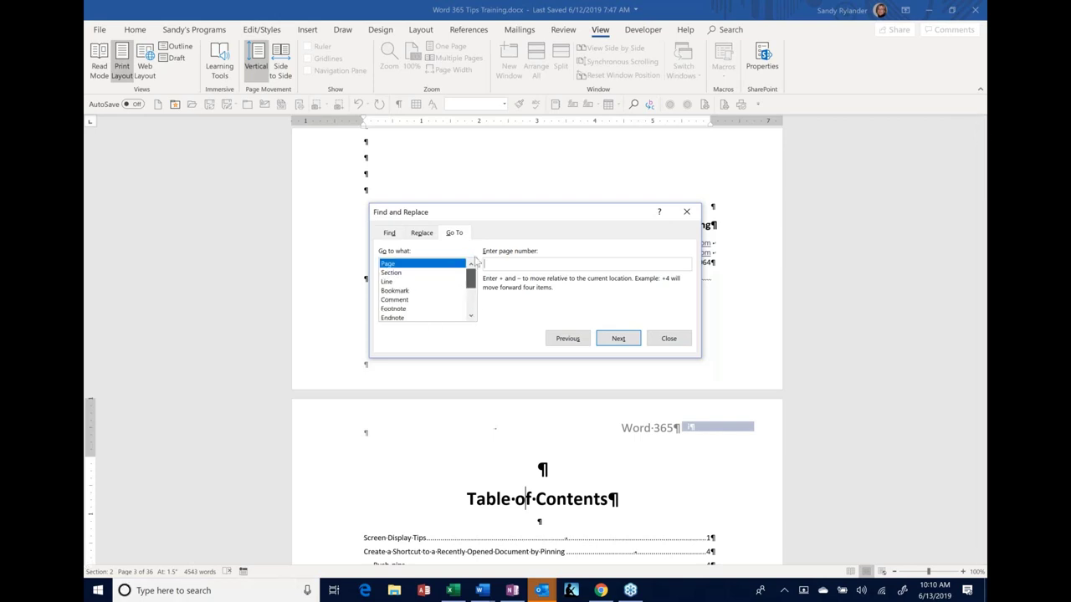
pyautogui.click(423, 237)
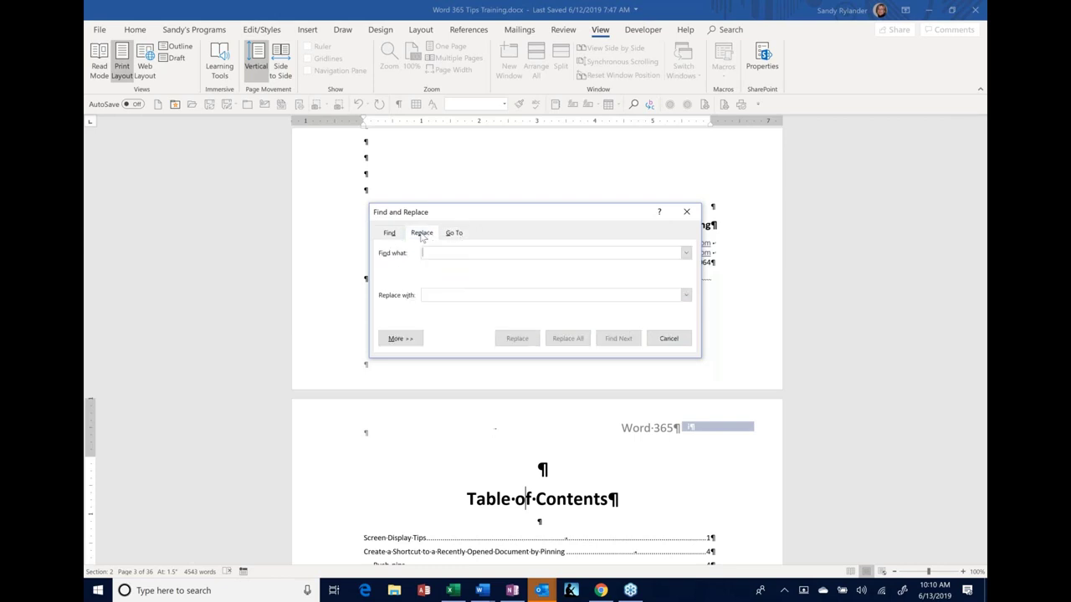
pyautogui.click(393, 236)
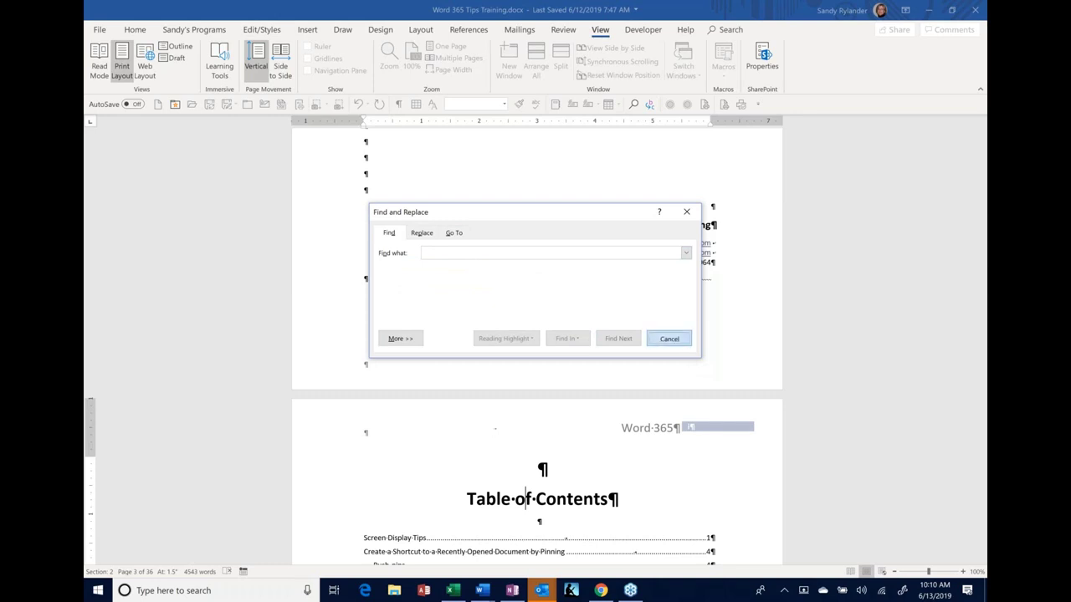
pyautogui.click(669, 339)
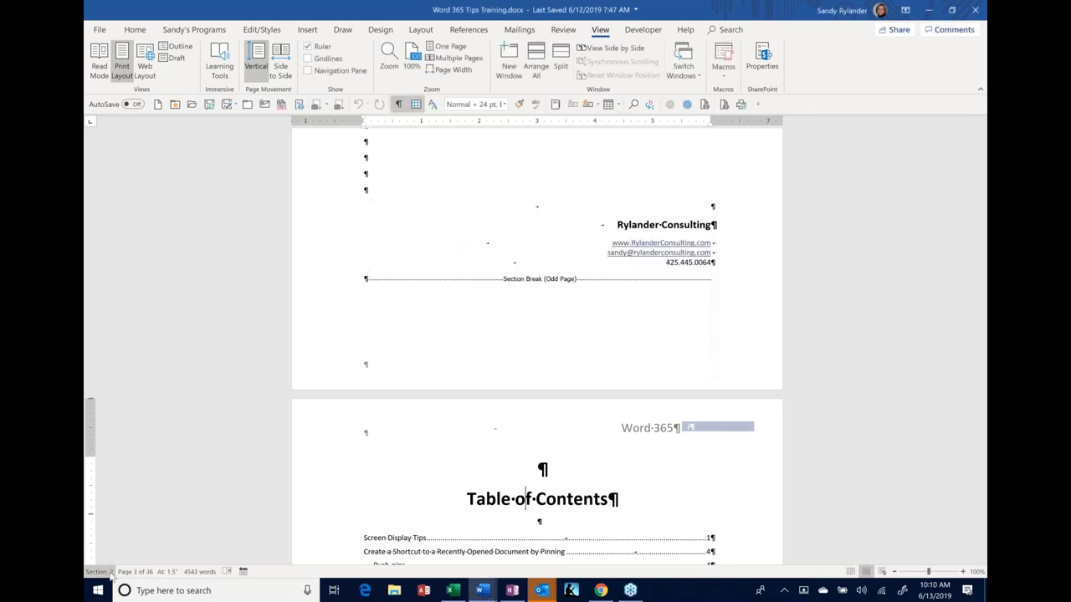
pyautogui.hotkey('ctrl', 'g')
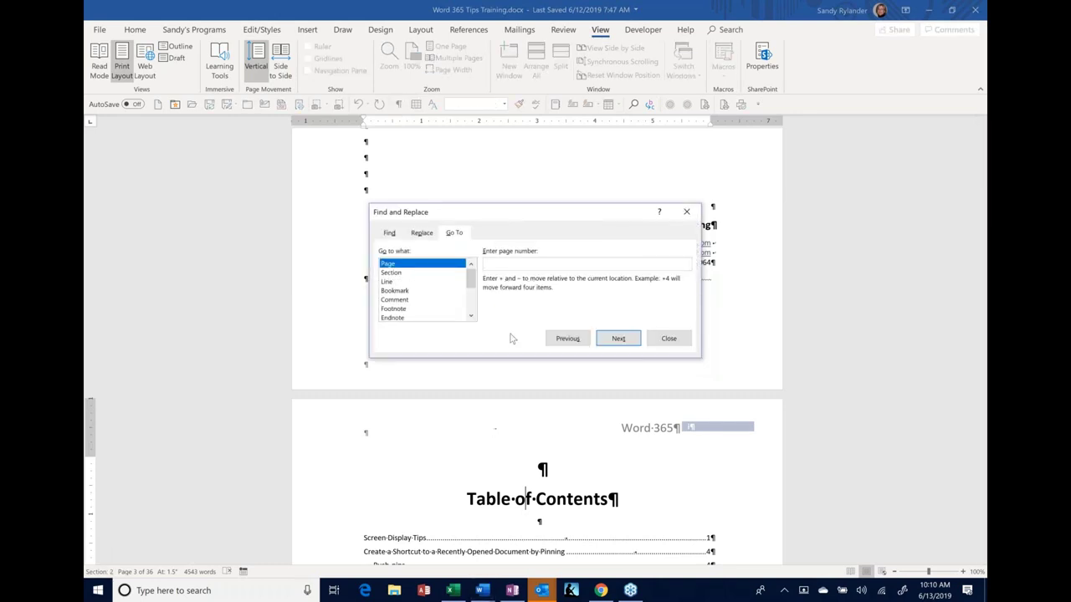
pyautogui.click(669, 339)
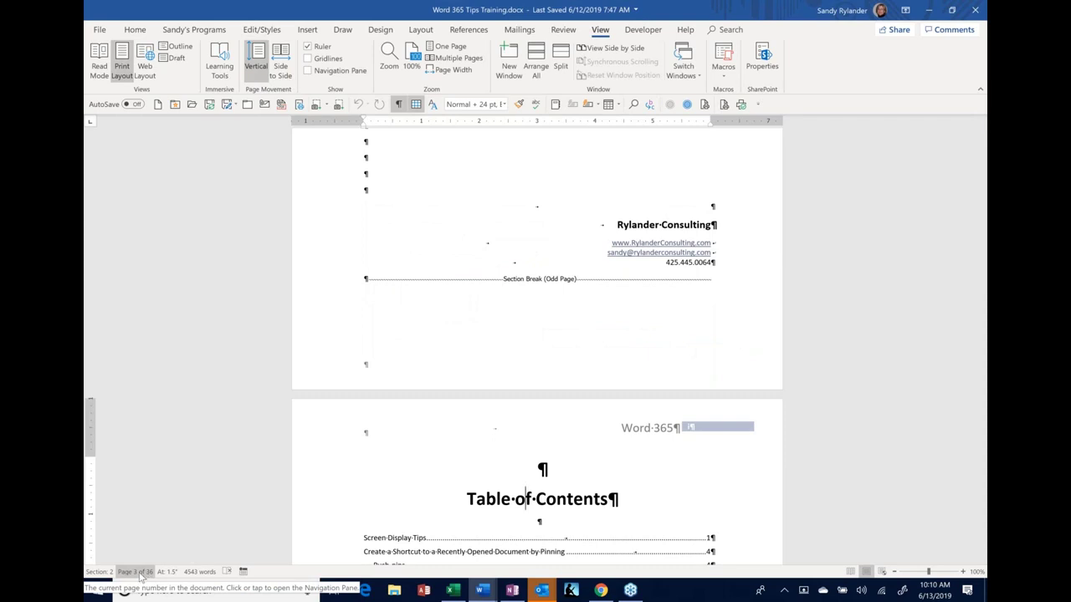
# Open the Navigation pane, jump to page 7 'Quickly Find Objects', and show the Results view.
pyautogui.click(135, 573)
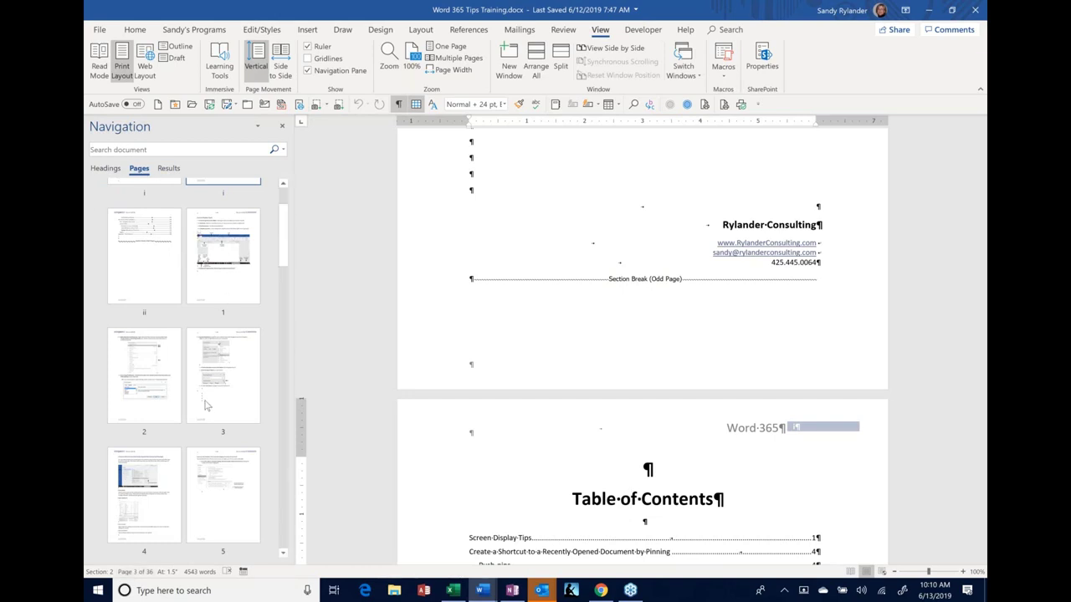
pyautogui.keyDown('ctrl'); pyautogui.scroll(-4, 219, 368); pyautogui.keyUp('ctrl')
pyautogui.click(219, 368)
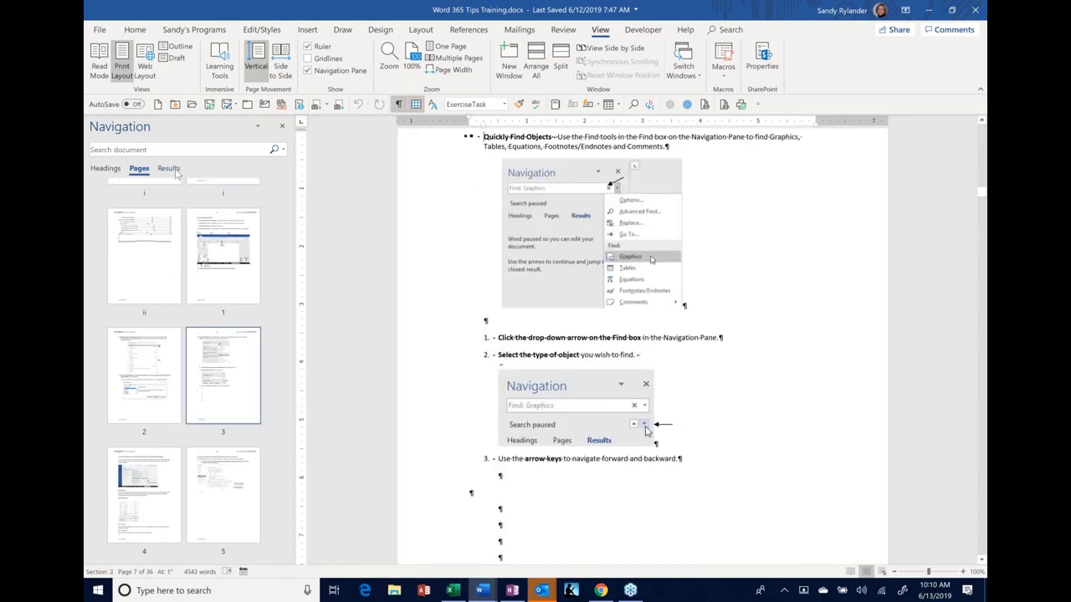
pyautogui.click(170, 169)
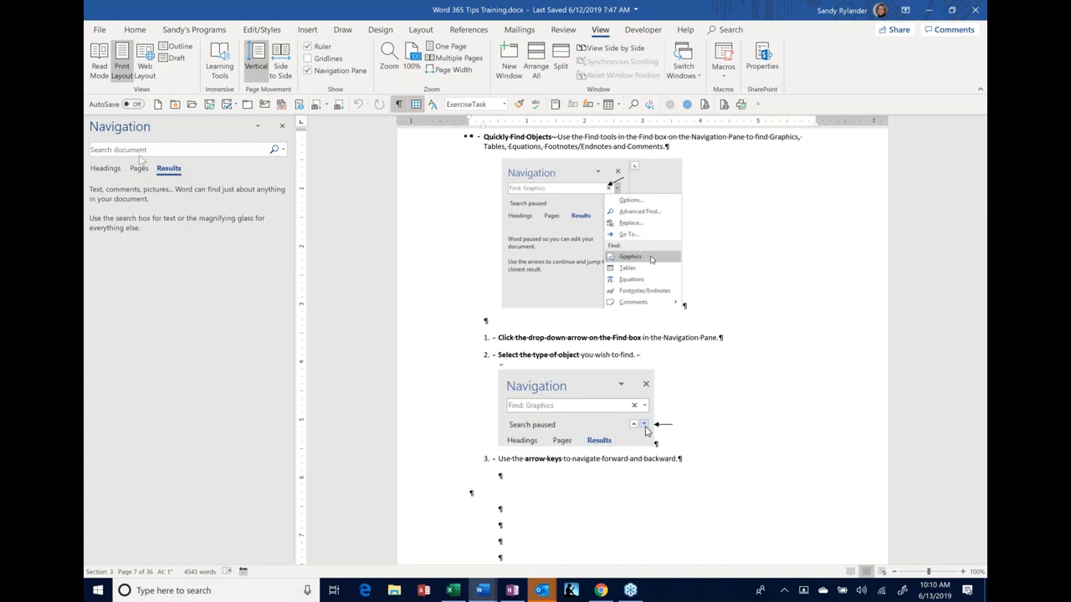
# Search for 'navigation' and go to match 12 of 20 on page 17.
pyautogui.click(142, 150)
pyautogui.write('navigation')
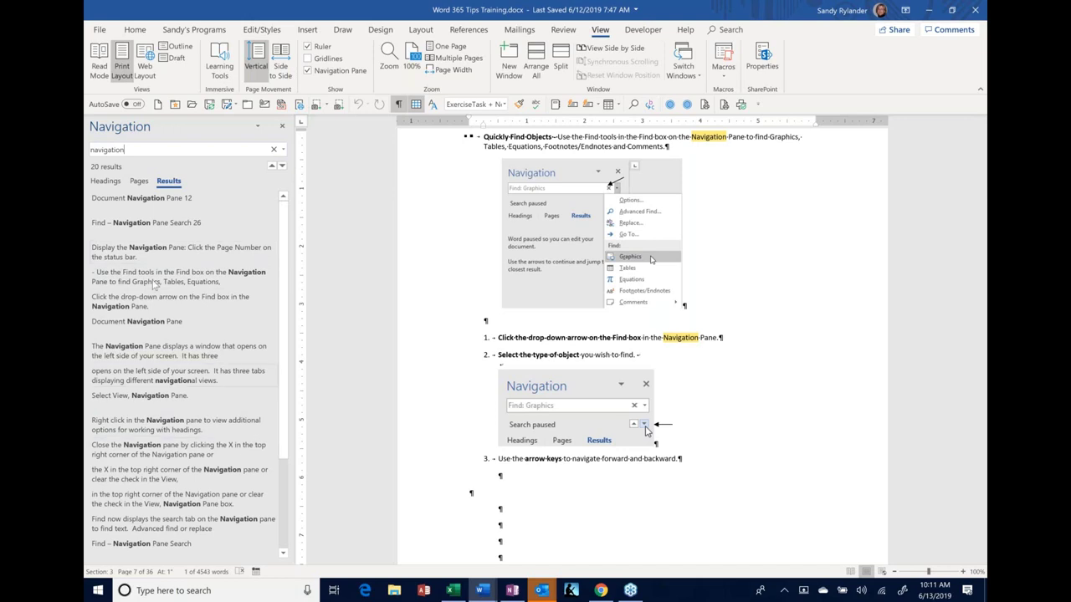
pyautogui.click(129, 480)
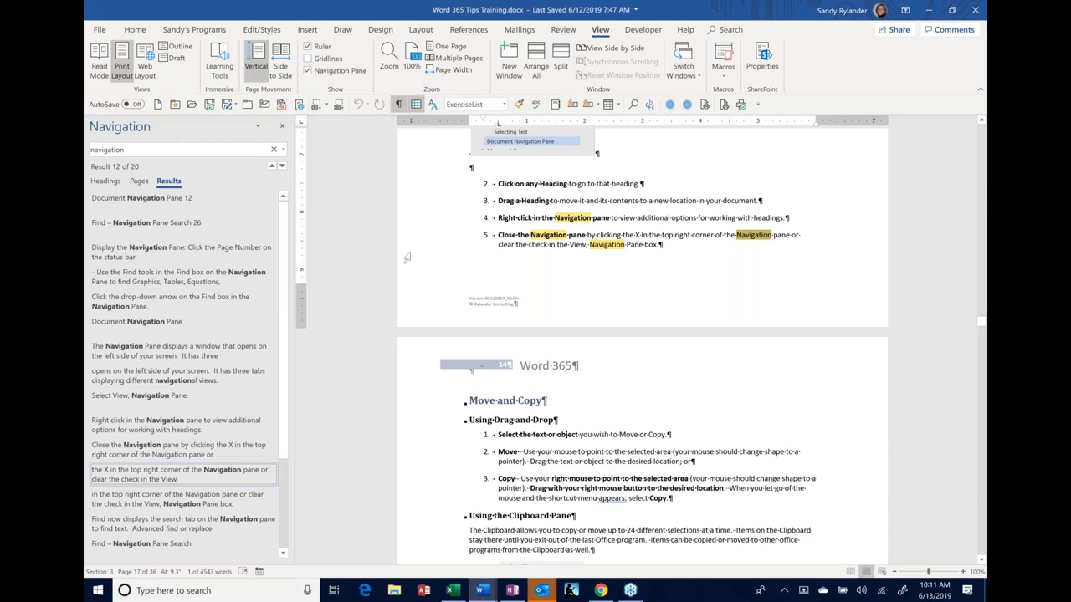
# Put the cursor in the Move and Copy heading on page 18 and show the Home ribbon.
pyautogui.click(474, 403)
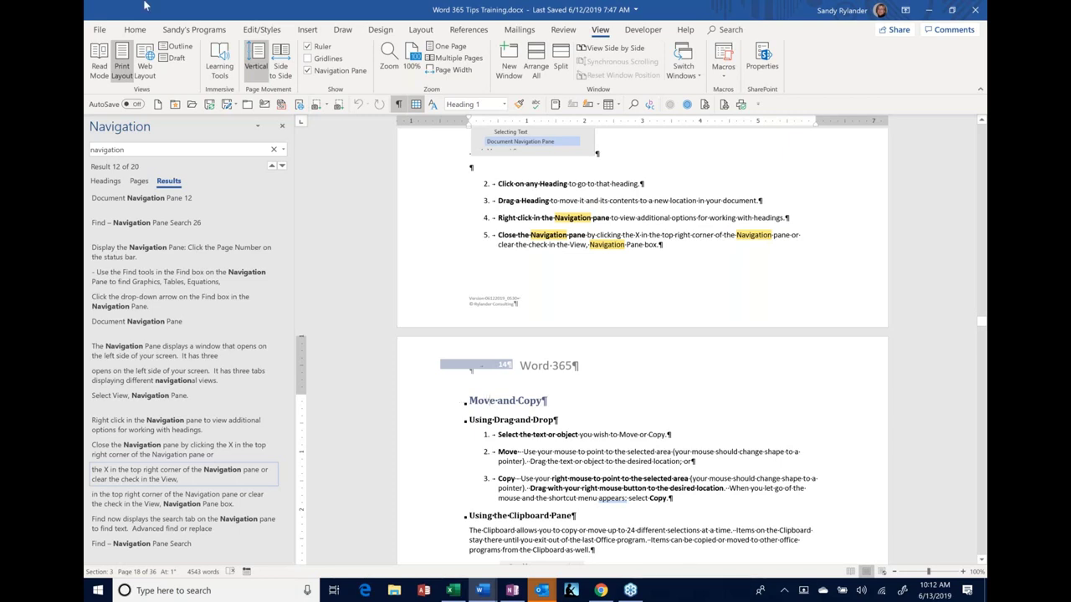
pyautogui.click(134, 30)
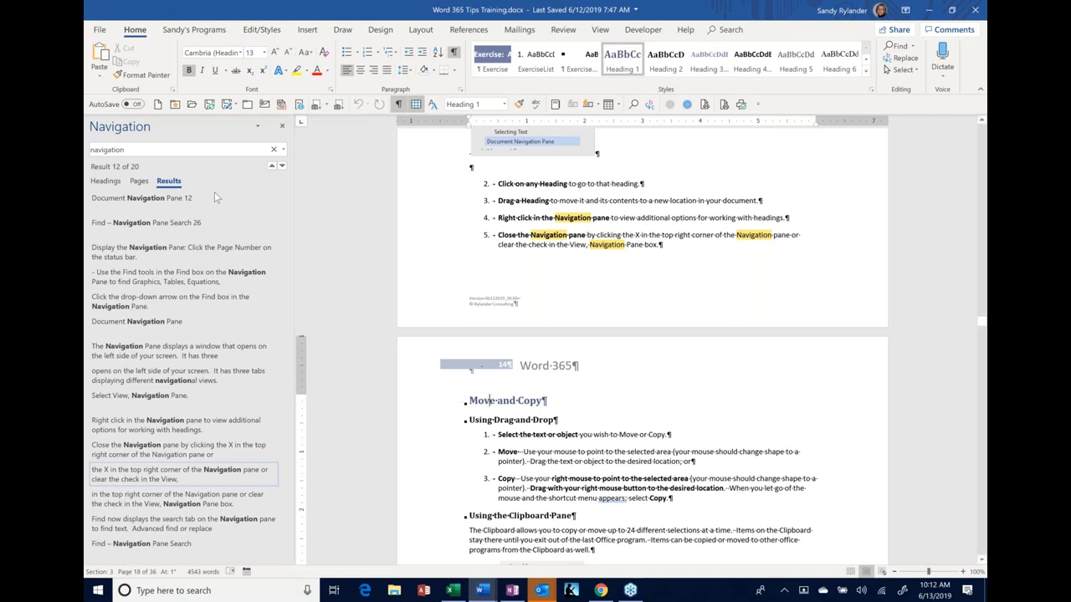
# Switch to Headings and jump via The Quick Access Toolbar to Editing a Document on page 16.
pyautogui.click(106, 182)
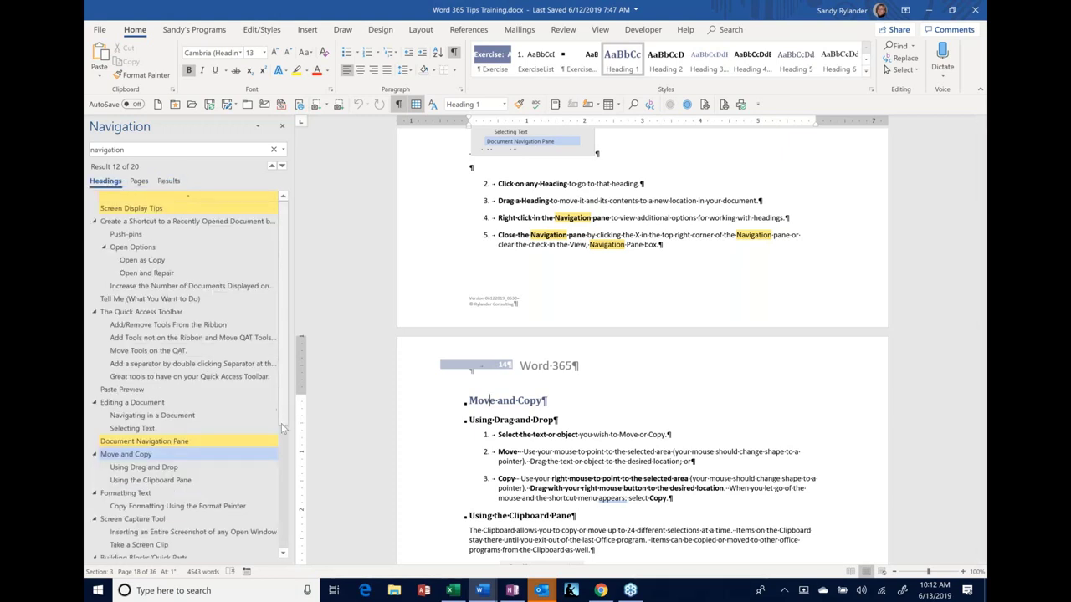
pyautogui.scroll(-4, 281, 423)
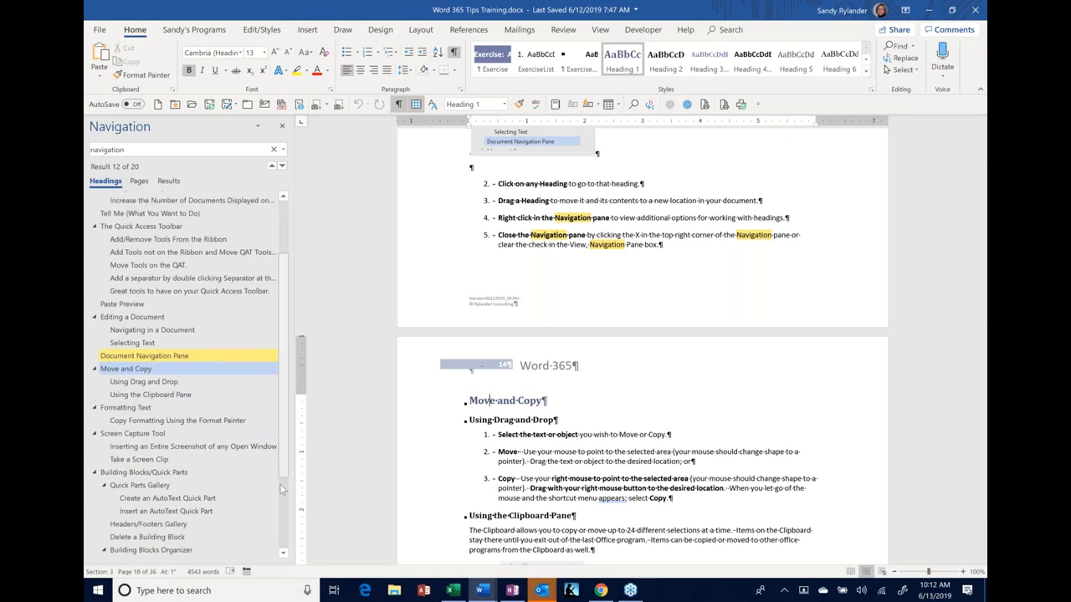
pyautogui.scroll(-4, 279, 483)
pyautogui.scroll(4, 290, 434)
pyautogui.scroll(4, 289, 433)
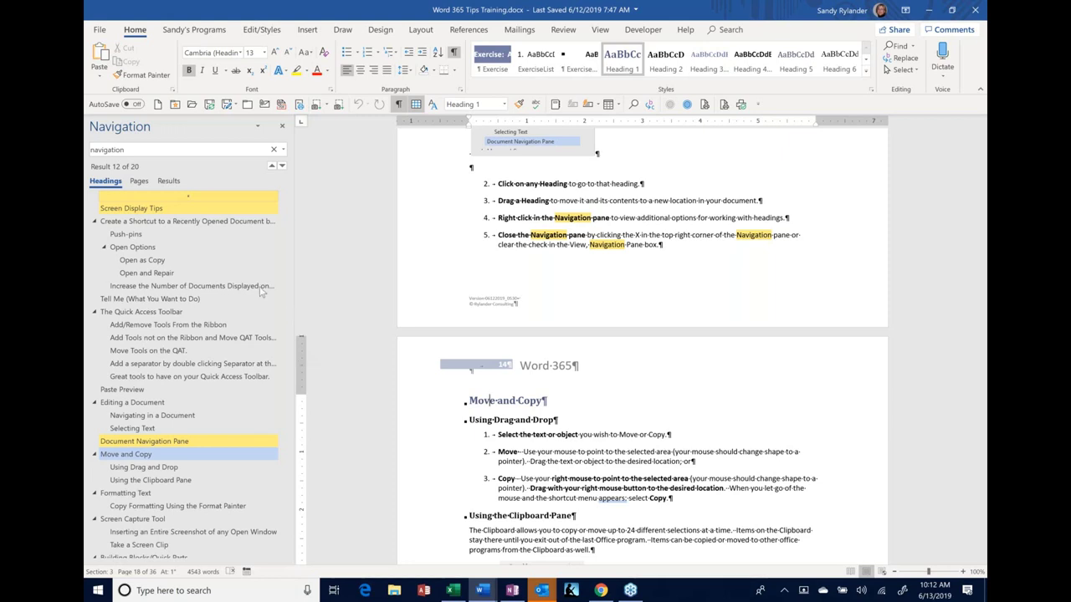
pyautogui.click(136, 312)
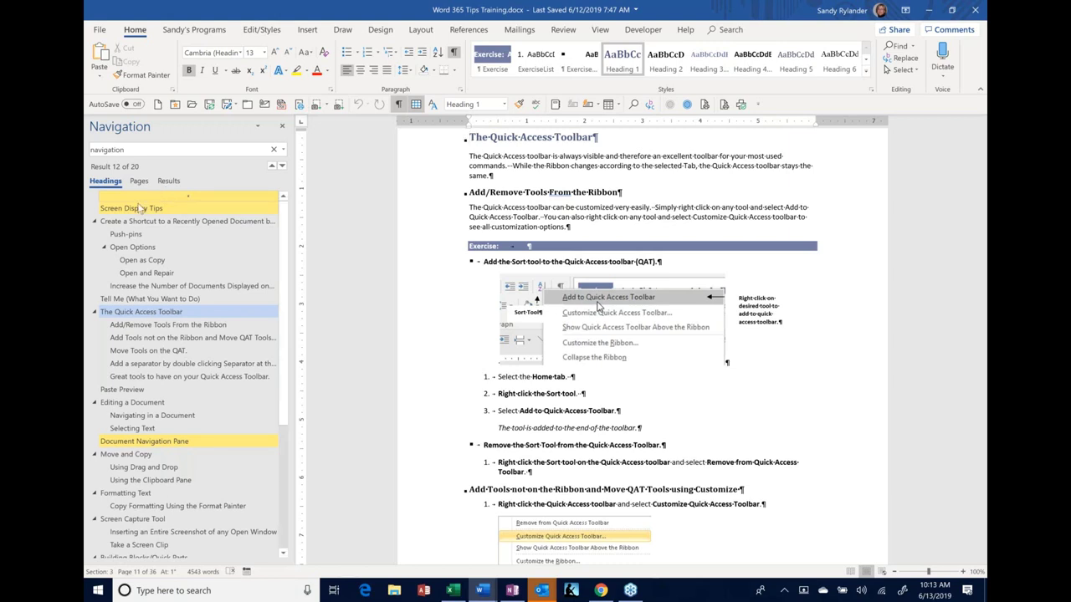
pyautogui.click(133, 405)
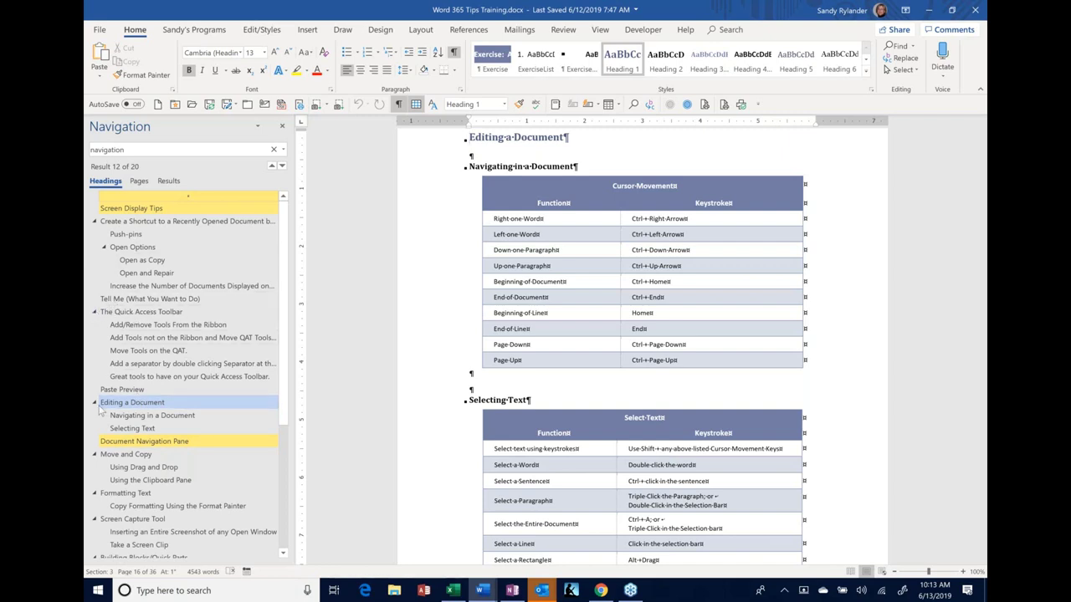
# Collapse The Quick Access Toolbar heading and drag it below Document Navigation Pane.
pyautogui.click(95, 313)
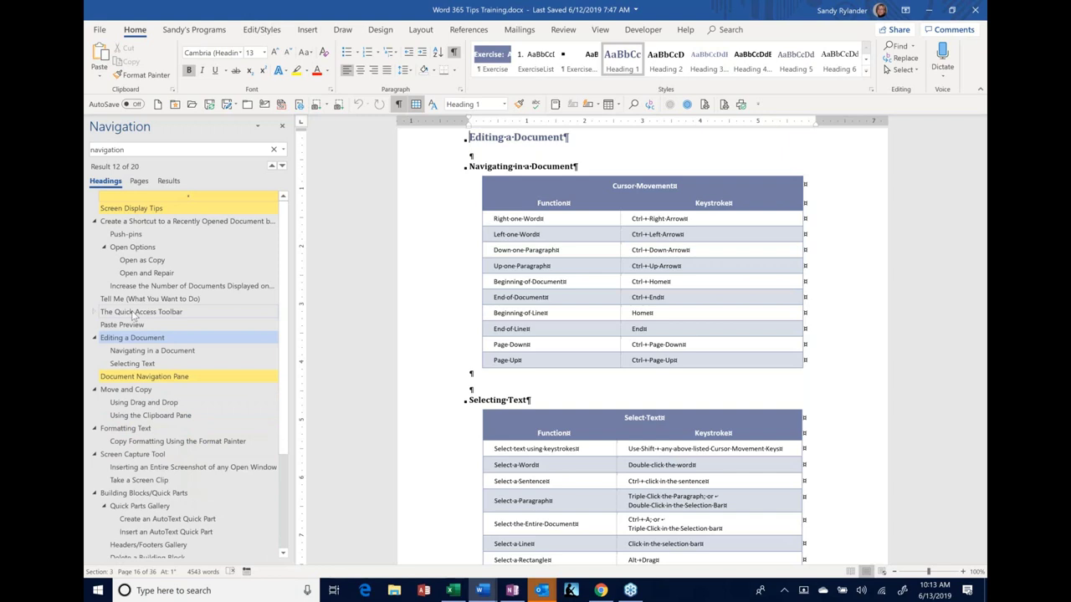
pyautogui.moveTo(132, 316); pyautogui.dragTo(123, 394)
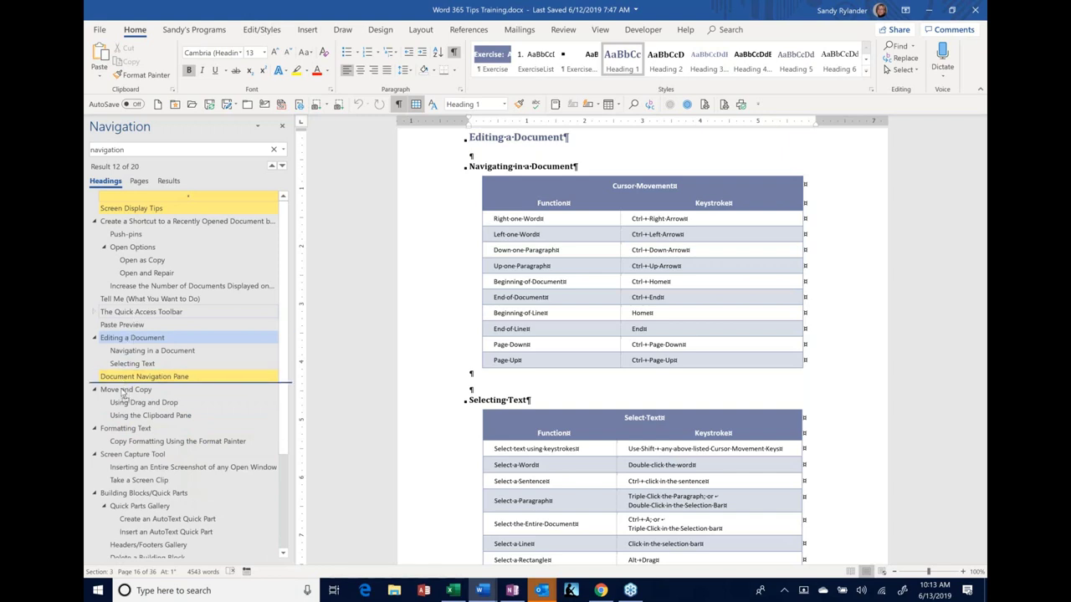
pyautogui.moveTo(123, 393); pyautogui.dragTo(123, 394)
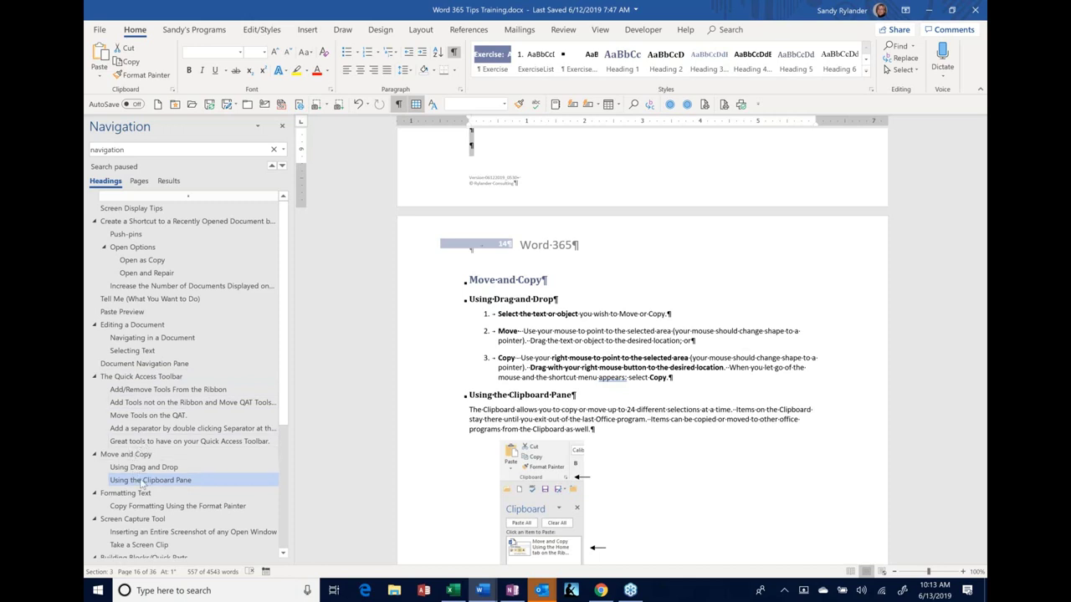
# Drag 'Add/Remove Tools From the Ribbon' below 'Add Tools not on the Ribbon'.
pyautogui.click(144, 391)
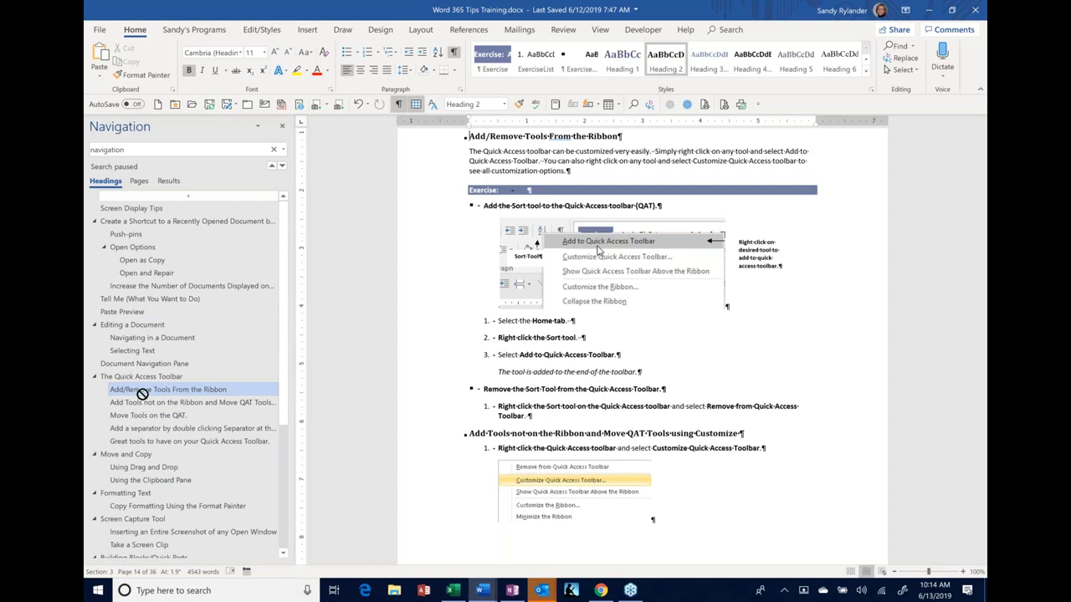
pyautogui.moveTo(142, 391); pyautogui.dragTo(146, 414)
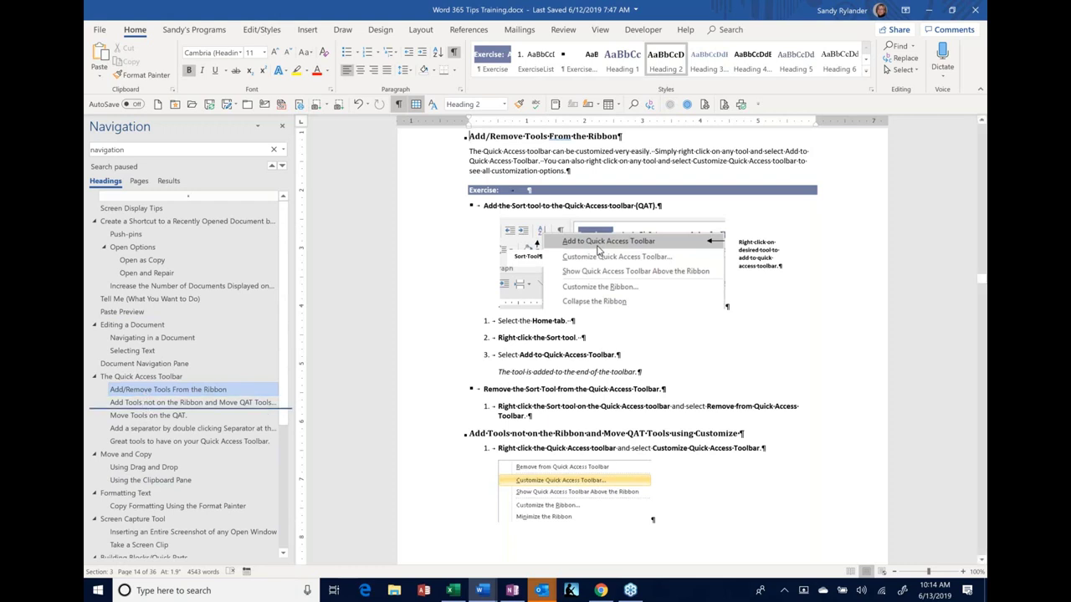
pyautogui.moveTo(147, 414); pyautogui.dragTo(146, 413)
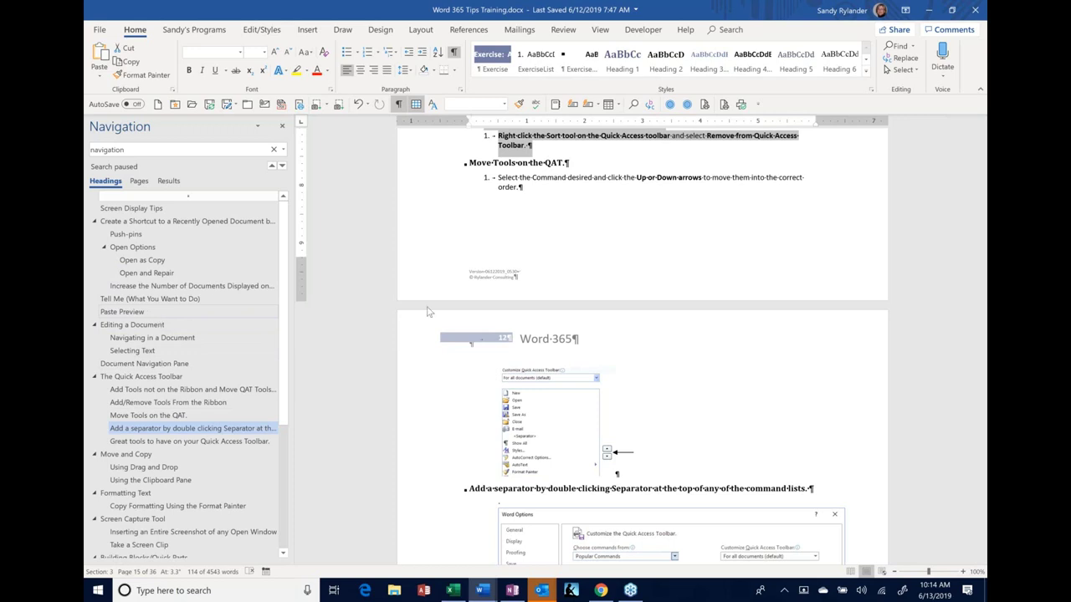
# Undo the three heading moves, restoring The Quick Access Toolbar before Editing a Document.
pyautogui.scroll(5, 431, 306)
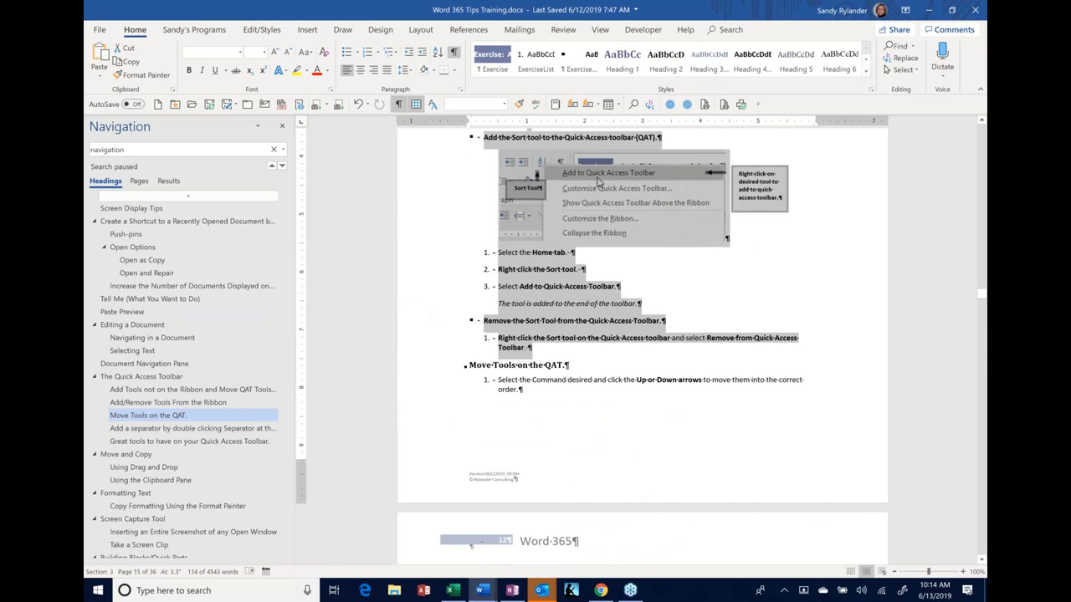
pyautogui.scroll(5, 431, 306)
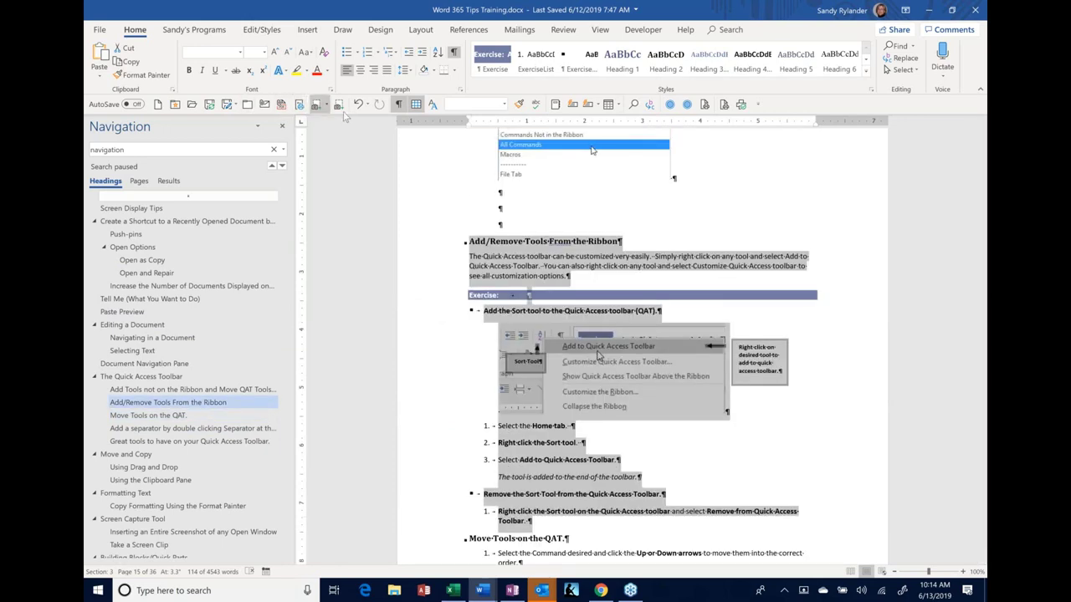
pyautogui.click(360, 113)
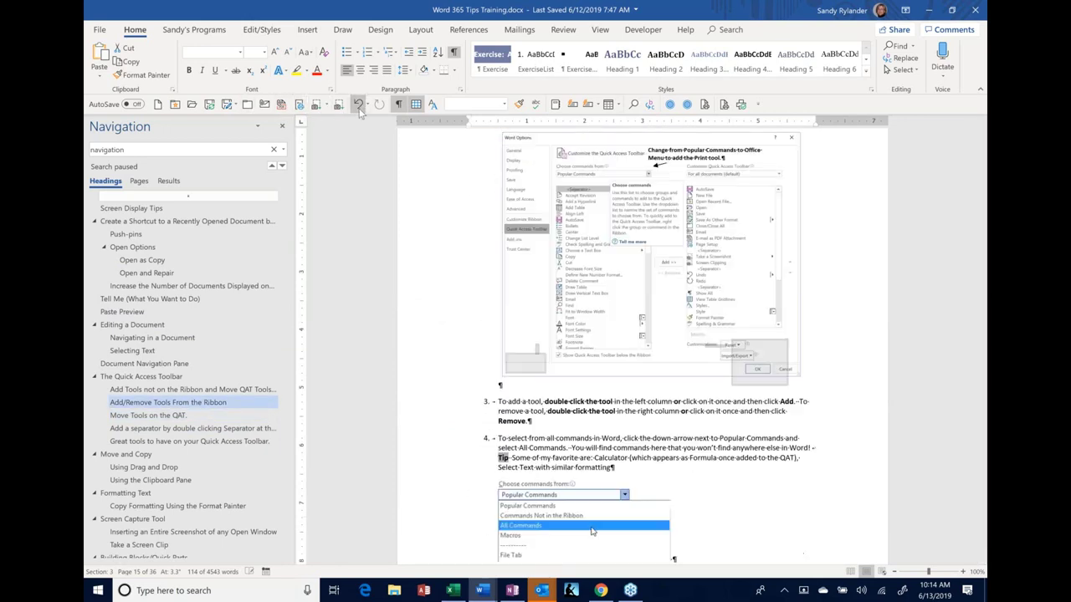
pyautogui.click(359, 113)
pyautogui.click(360, 113)
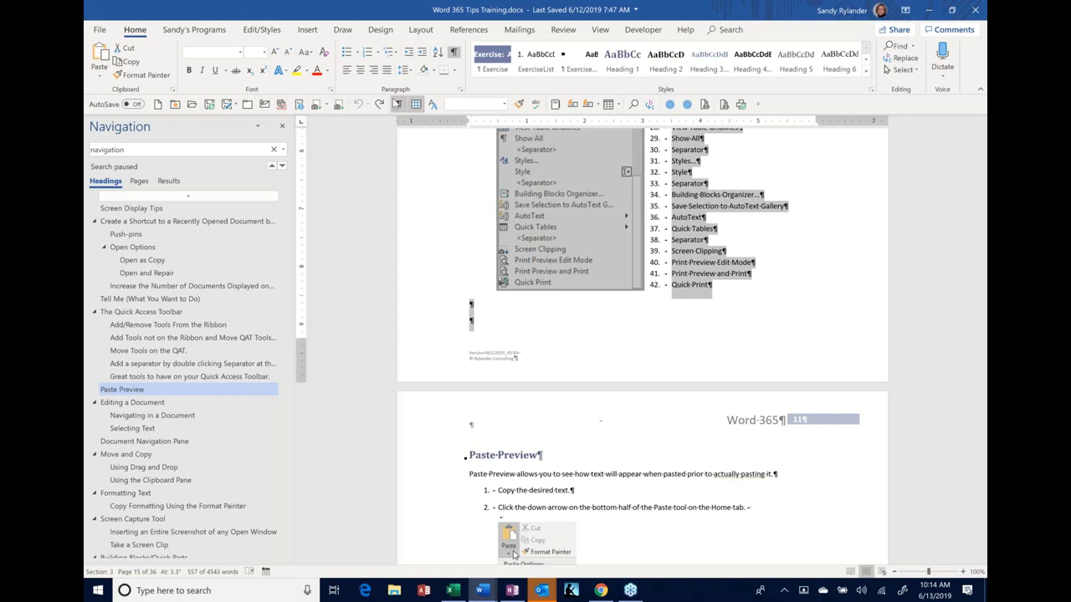
pyautogui.click(460, 89)
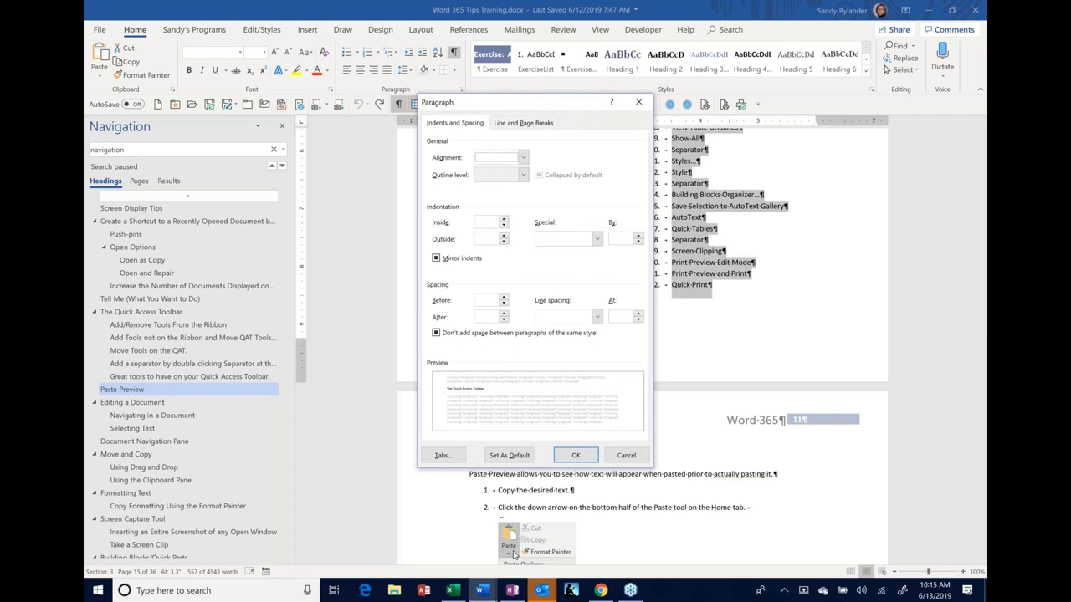
pyautogui.click(521, 123)
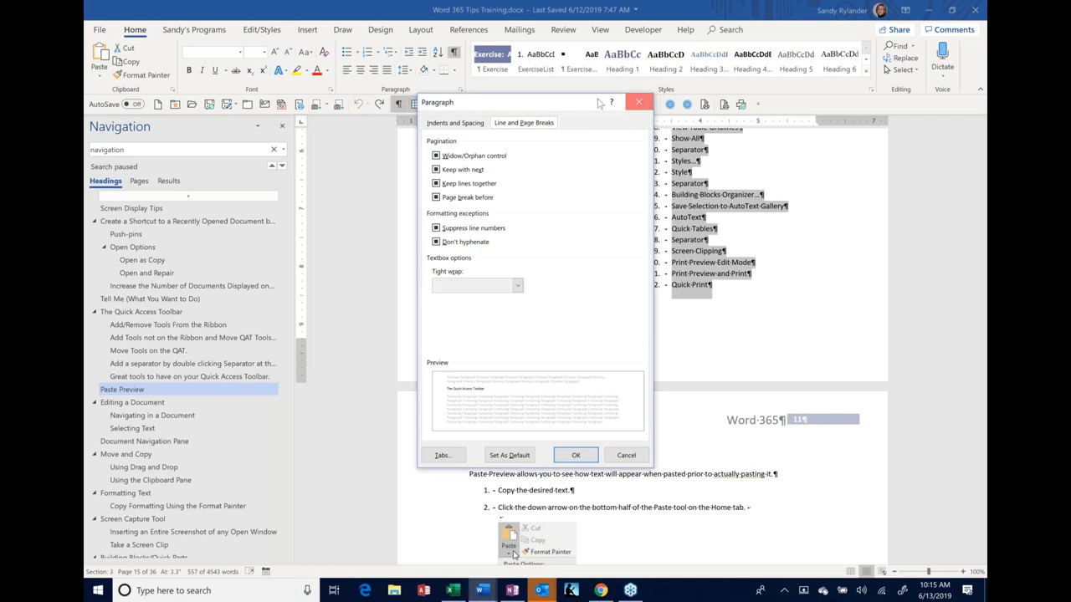
pyautogui.press('Escape')
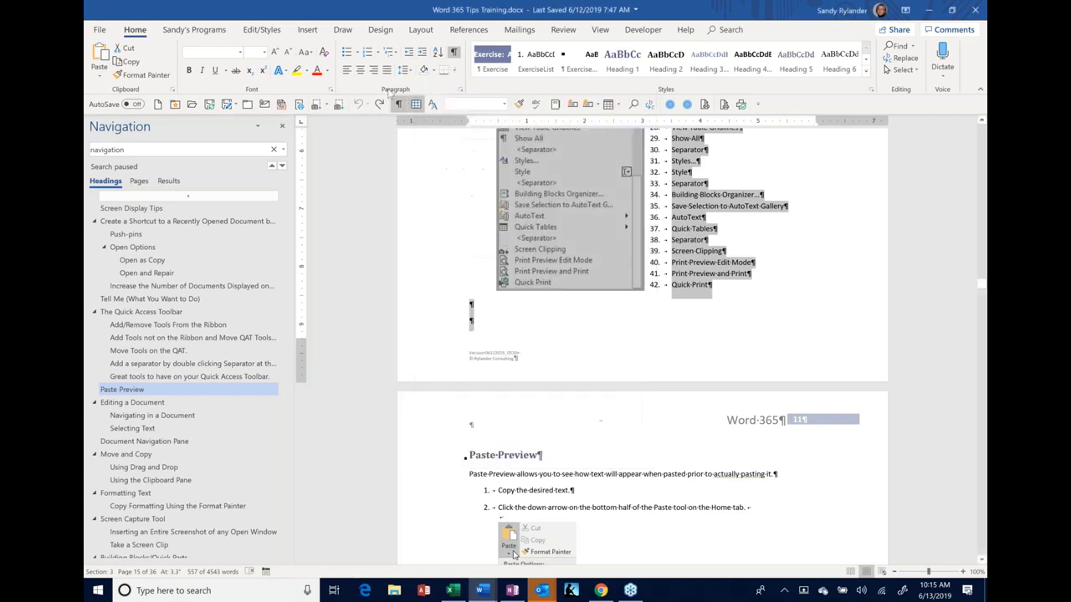
pyautogui.click(339, 104)
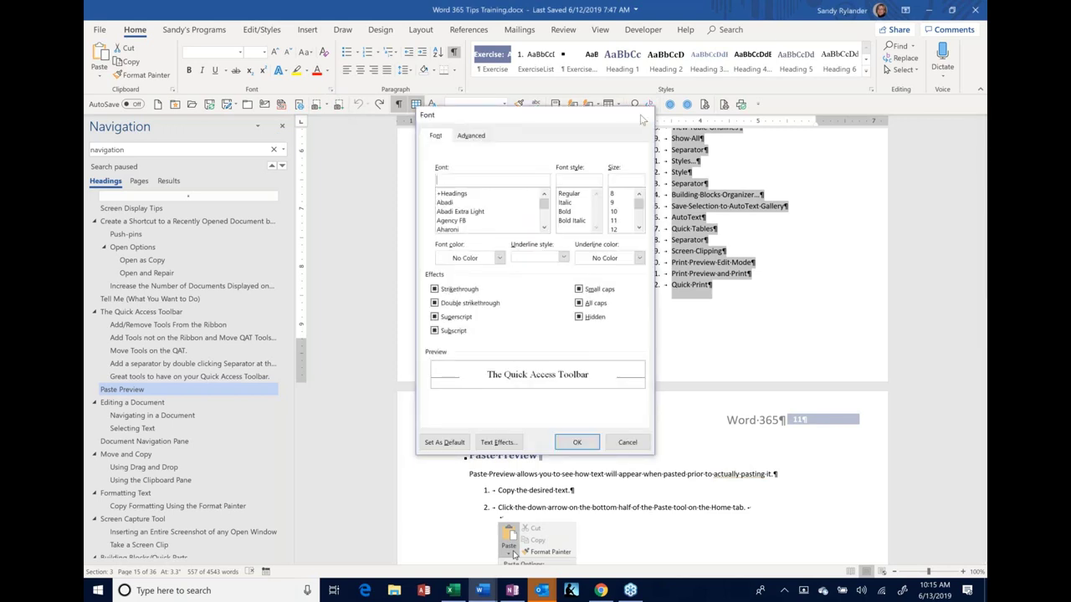
pyautogui.click(641, 116)
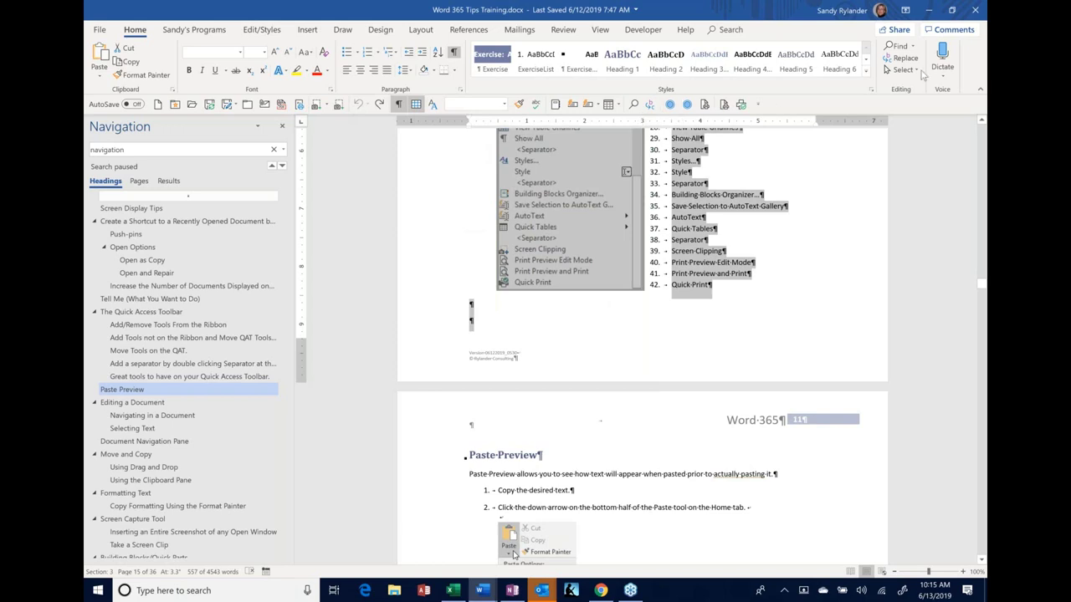
pyautogui.click(952, 11)
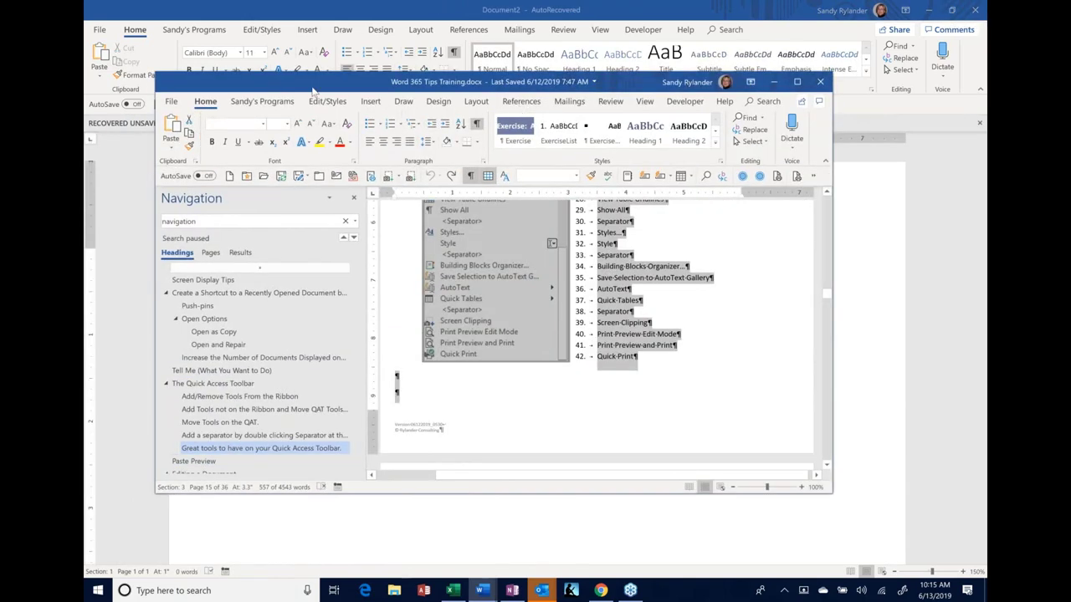
pyautogui.moveTo(312, 87); pyautogui.dragTo(795, 170)
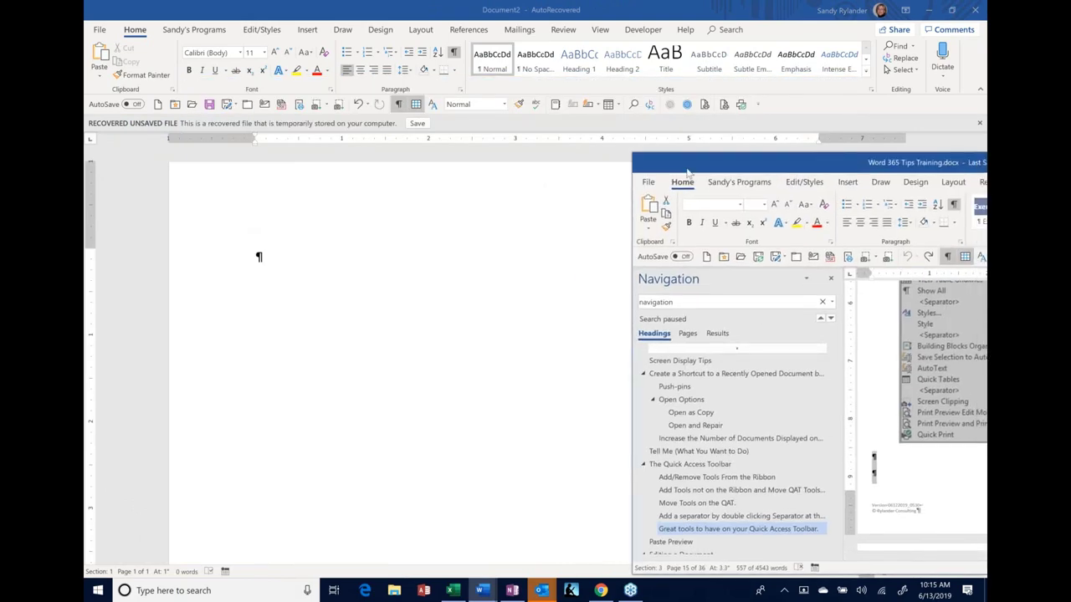
pyautogui.moveTo(687, 171); pyautogui.dragTo(335, 151)
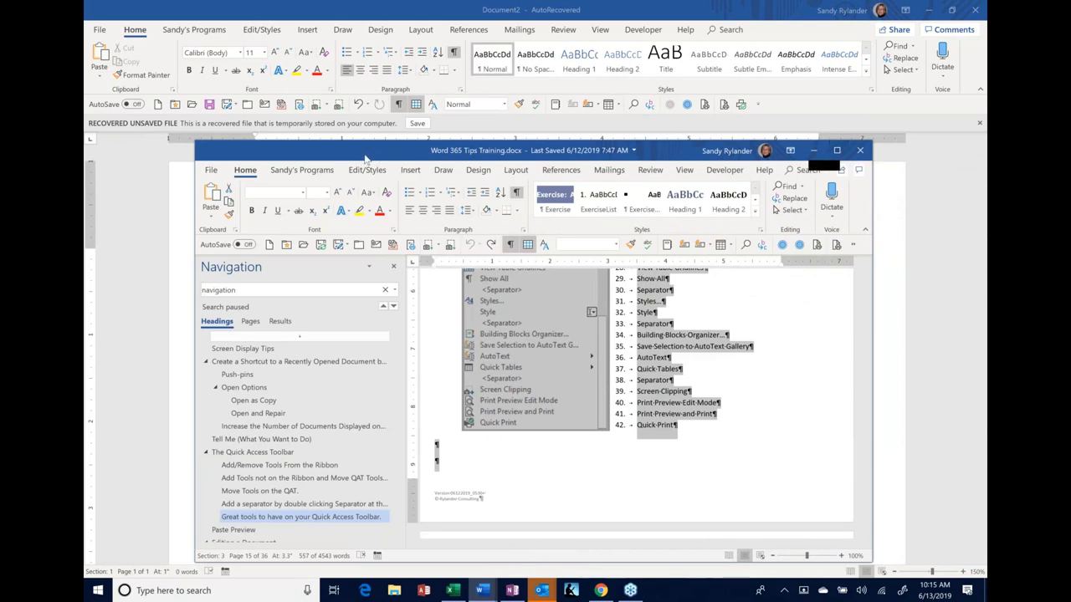
pyautogui.moveTo(411, 156); pyautogui.dragTo(572, 154)
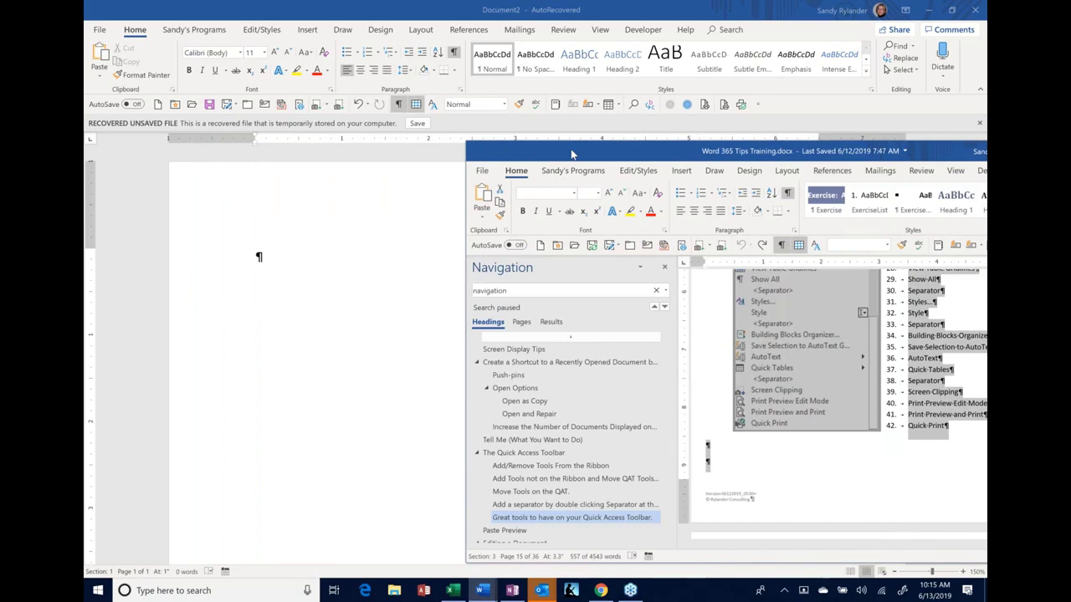
pyautogui.press('super+Up')
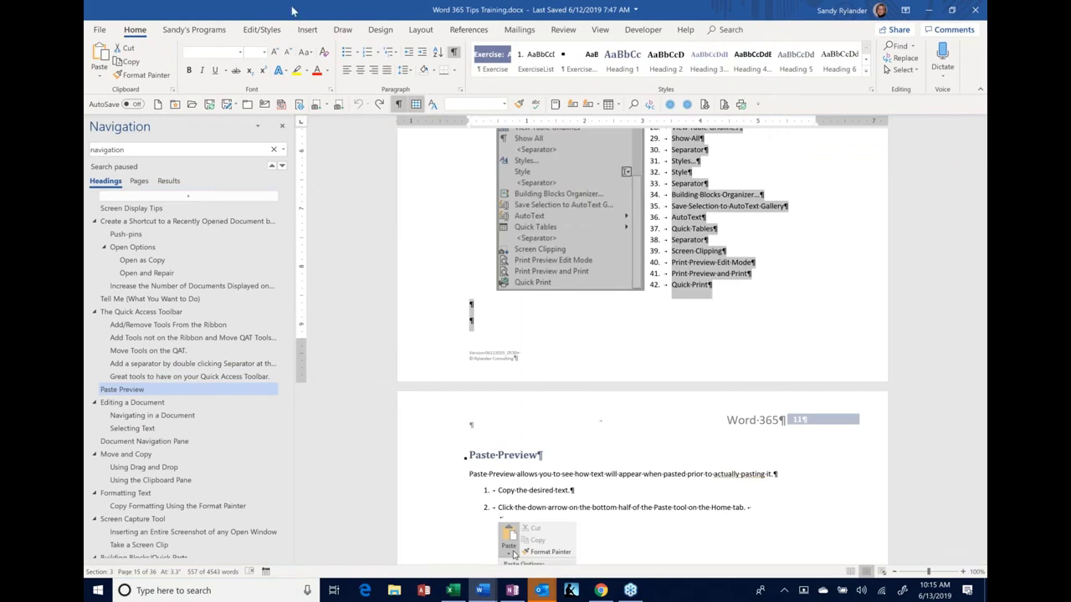
pyautogui.moveTo(293, 10); pyautogui.dragTo(549, 157)
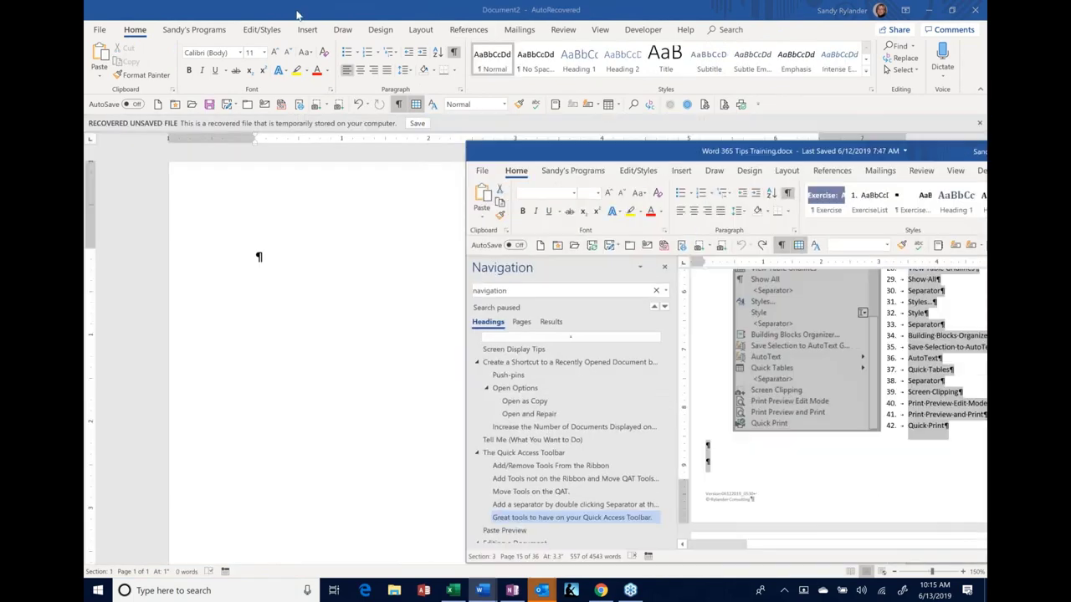
pyautogui.doubleClick(548, 157)
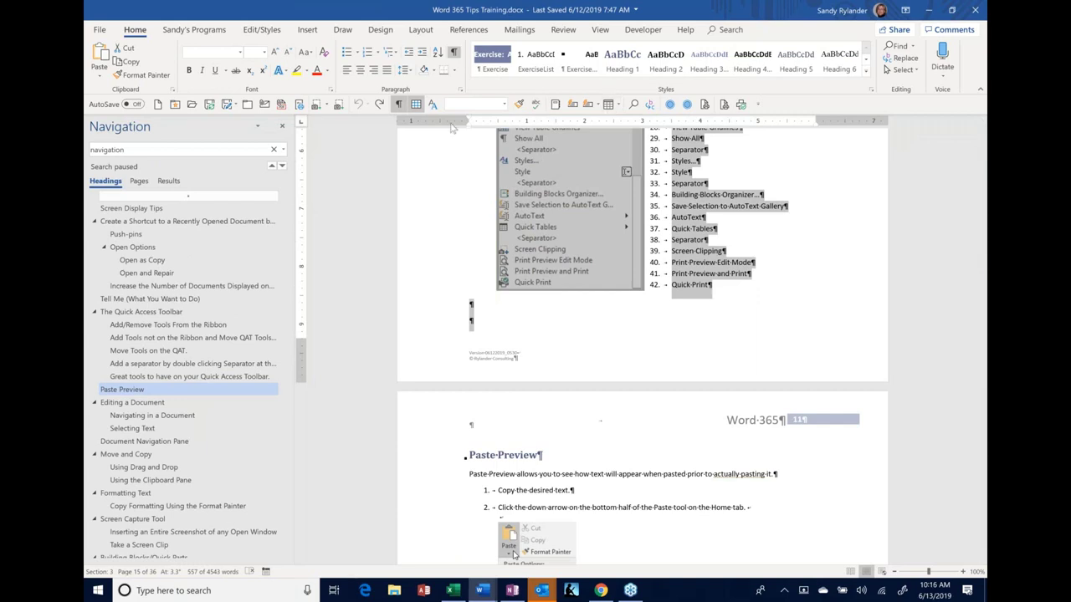
# Select the Paste Preview screenshot and open the Navigation pane's search options list.
pyautogui.click(643, 312)
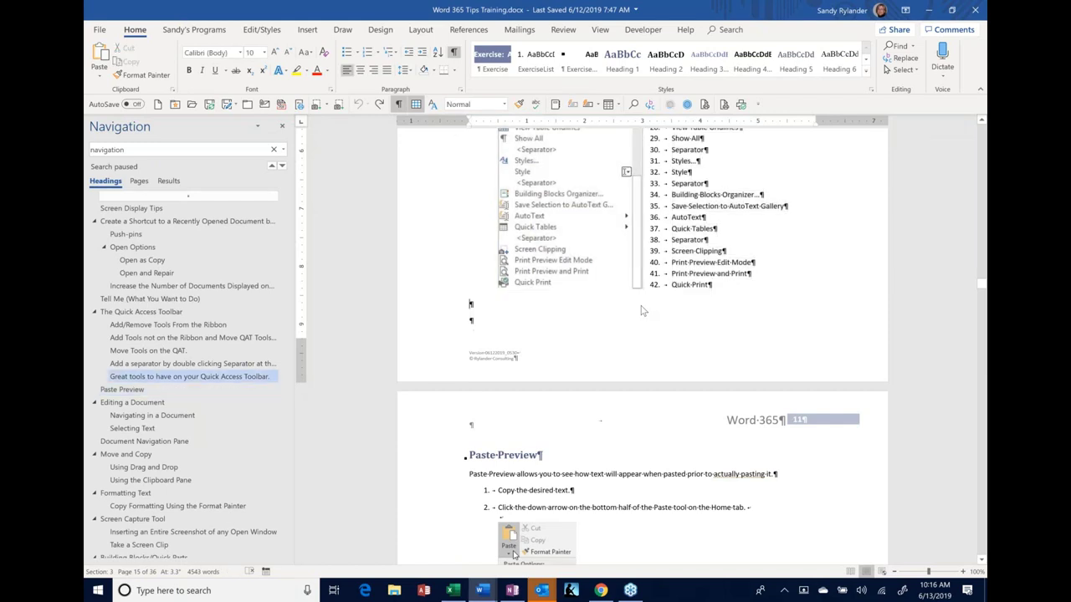
pyautogui.scroll(-1, 464, 455)
pyautogui.scroll(-3, 535, 406)
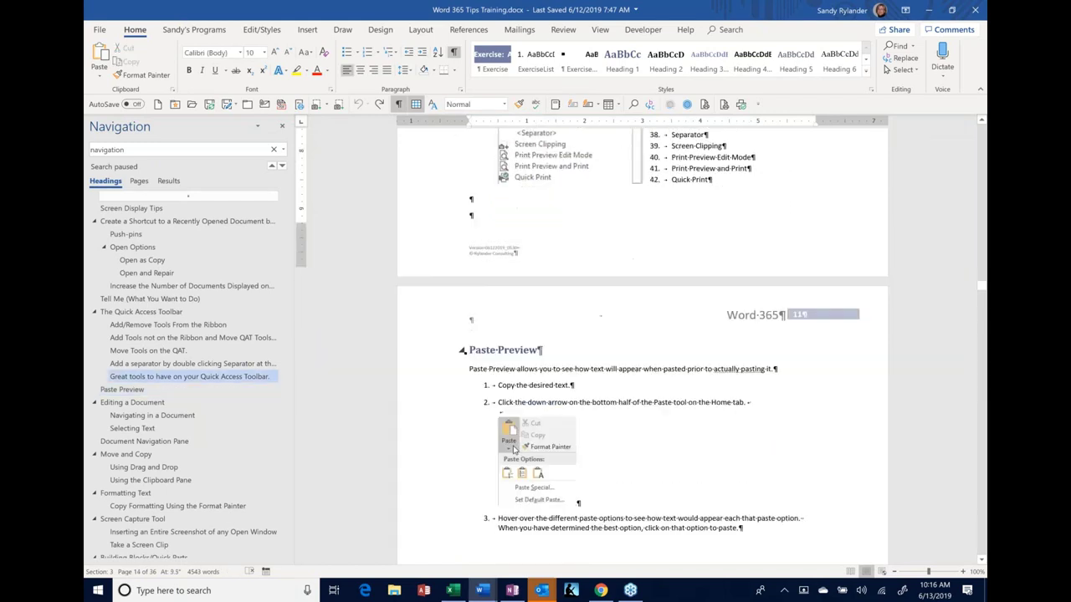
pyautogui.click(516, 409)
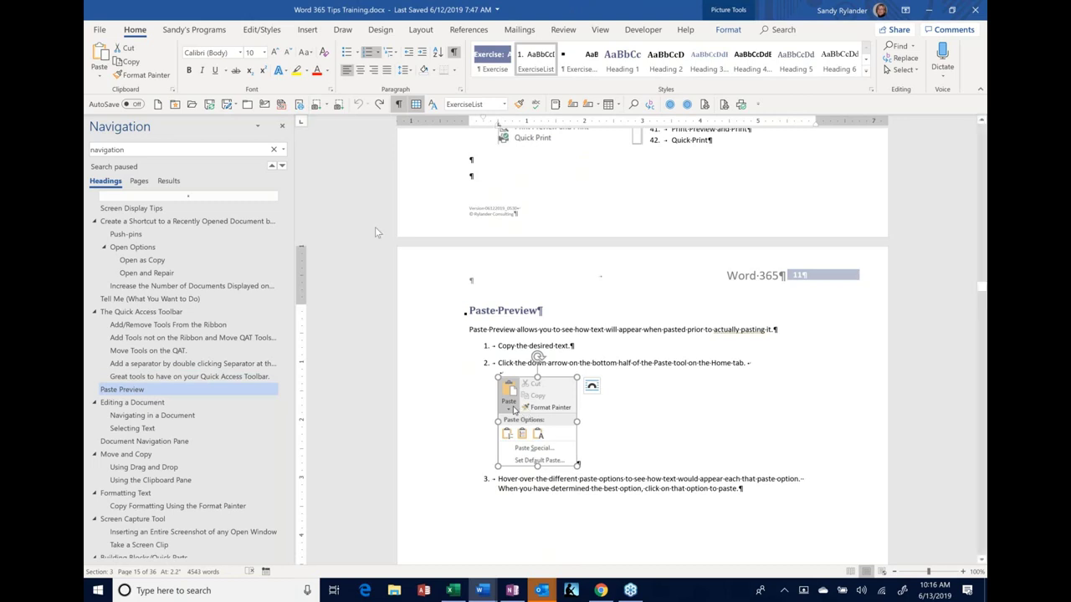
pyautogui.click(283, 150)
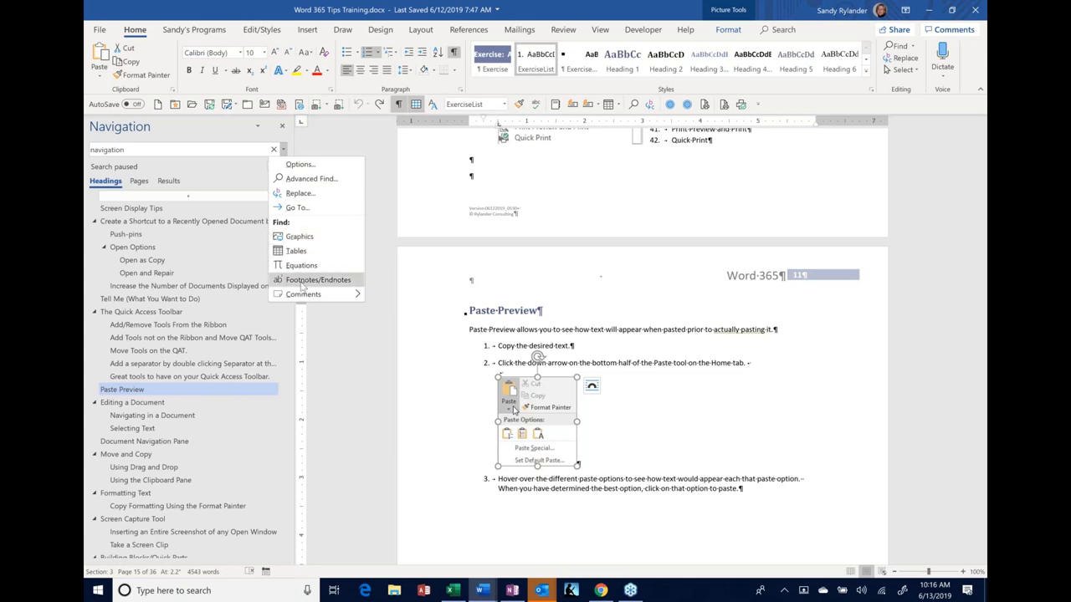
# Find graphics in the document and step forward to result 65 of 133.
pyautogui.click(303, 238)
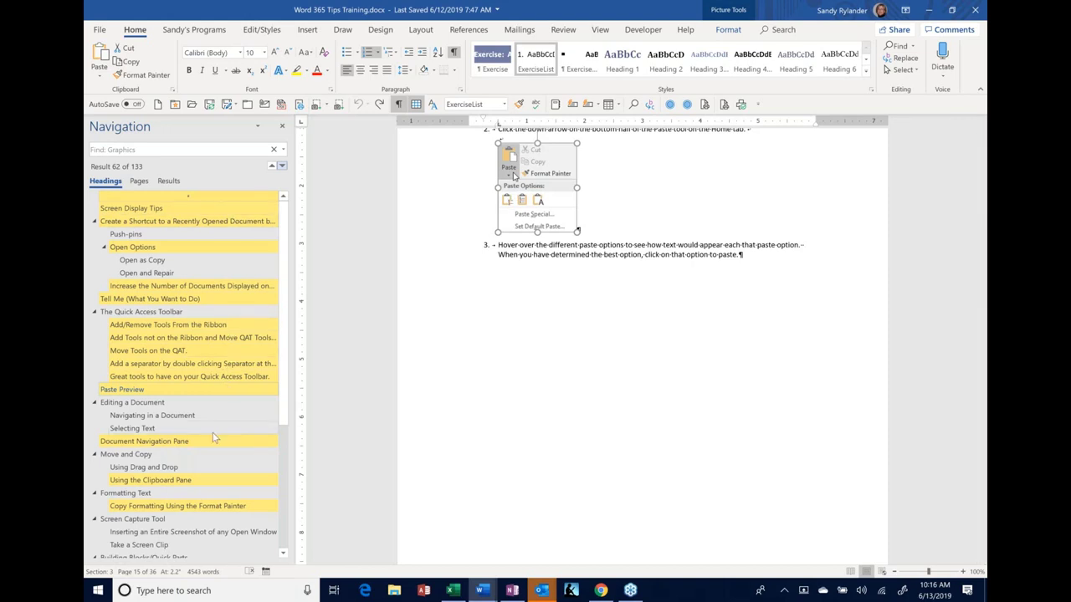
pyautogui.click(282, 167)
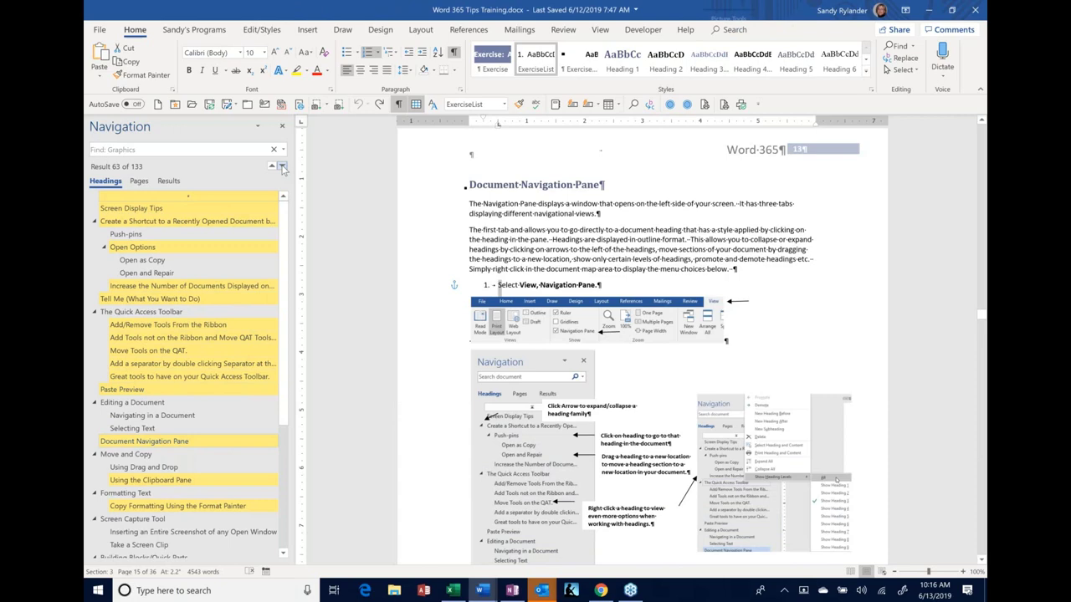
pyautogui.doubleClick(282, 167)
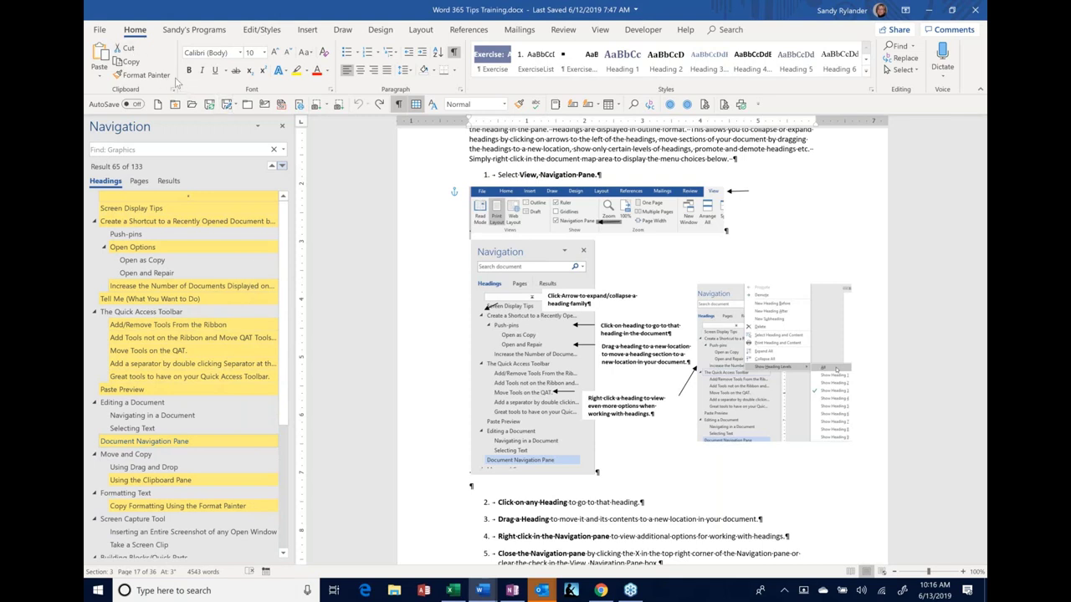
# In File > Open's recent list, pin Word 365 Tips Training.docx and unpin NJP.DOT.
pyautogui.click(100, 30)
pyautogui.click(108, 107)
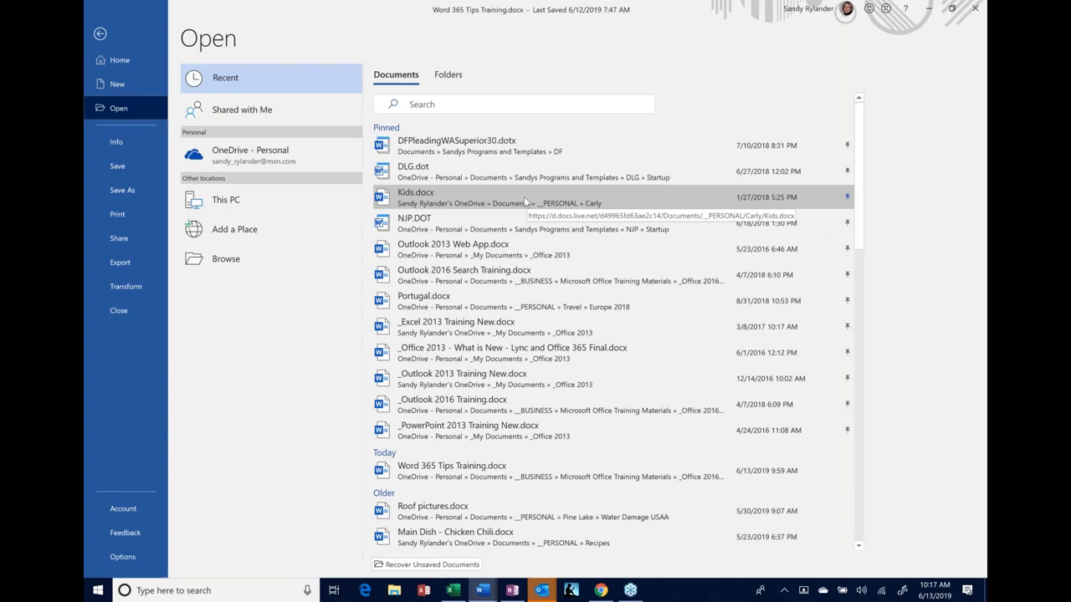
pyautogui.scroll(-1, 597, 399)
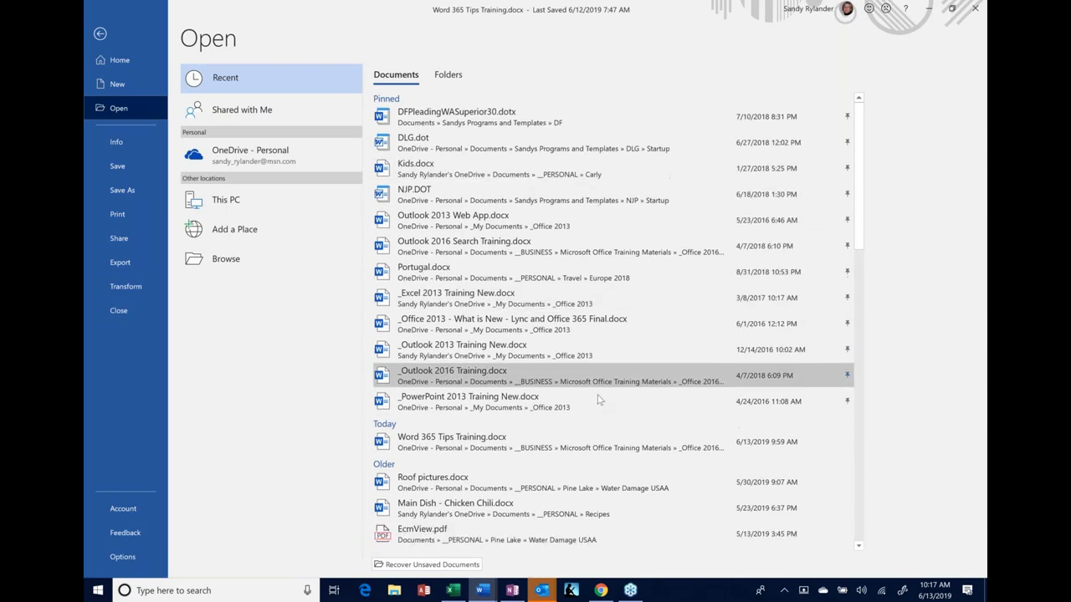
pyautogui.scroll(-3, 599, 400)
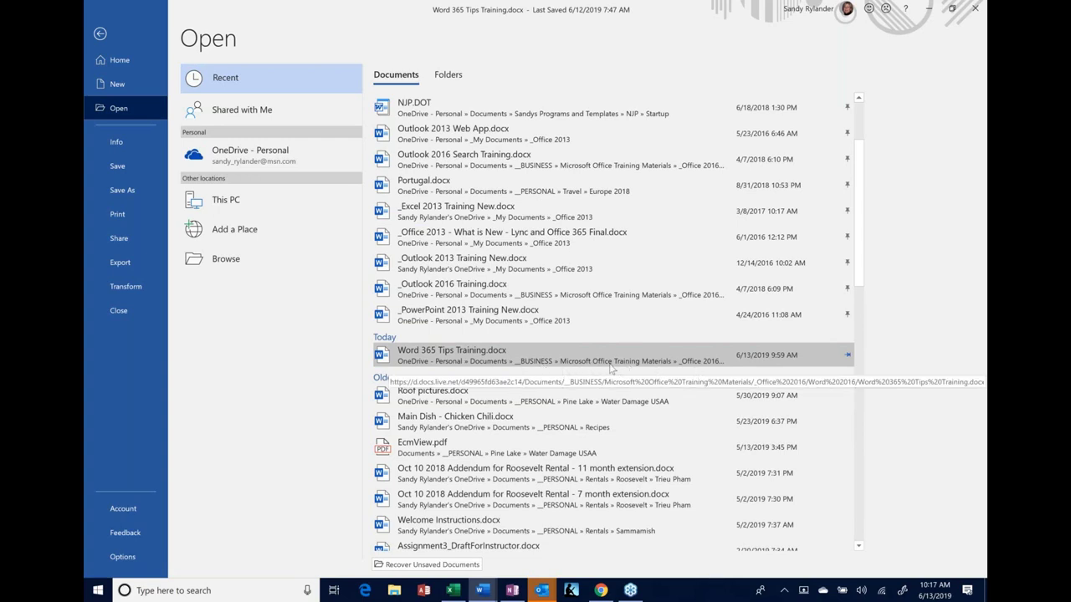
pyautogui.click(848, 355)
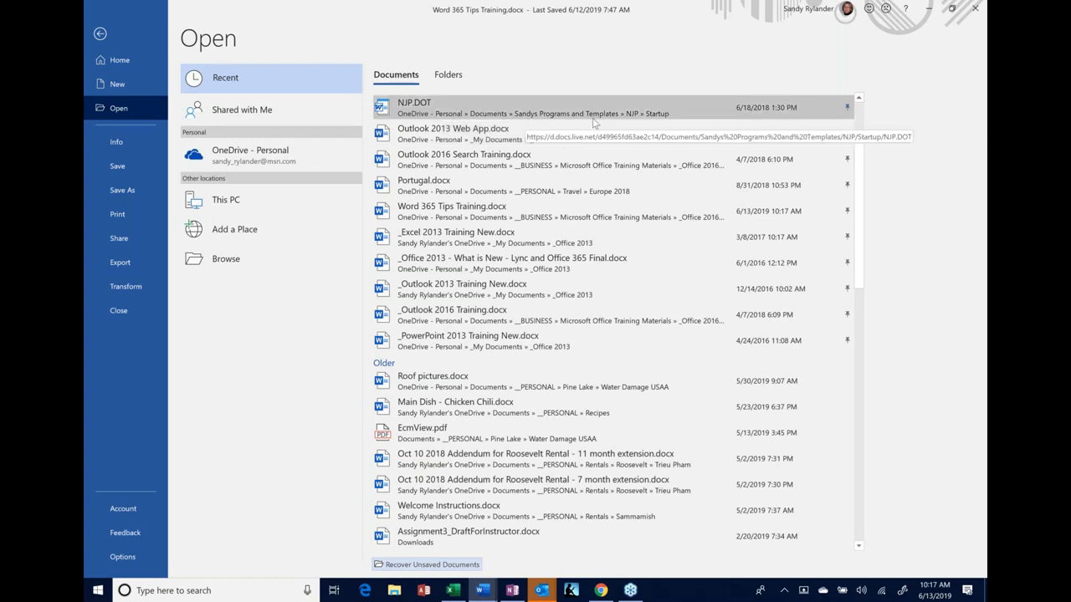
pyautogui.click(848, 108)
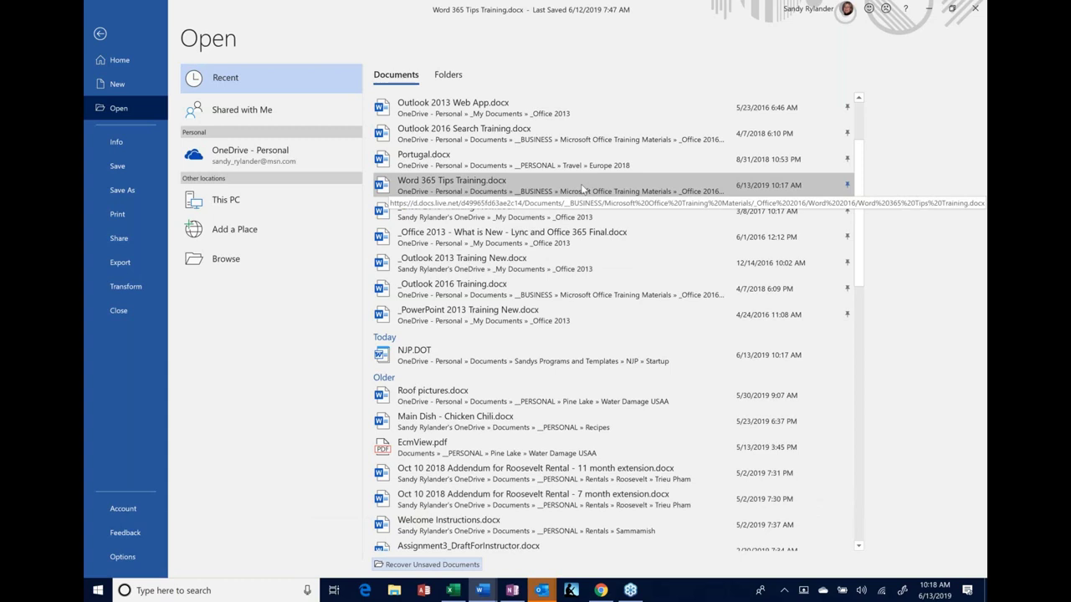
pyautogui.scroll(-1, 584, 189)
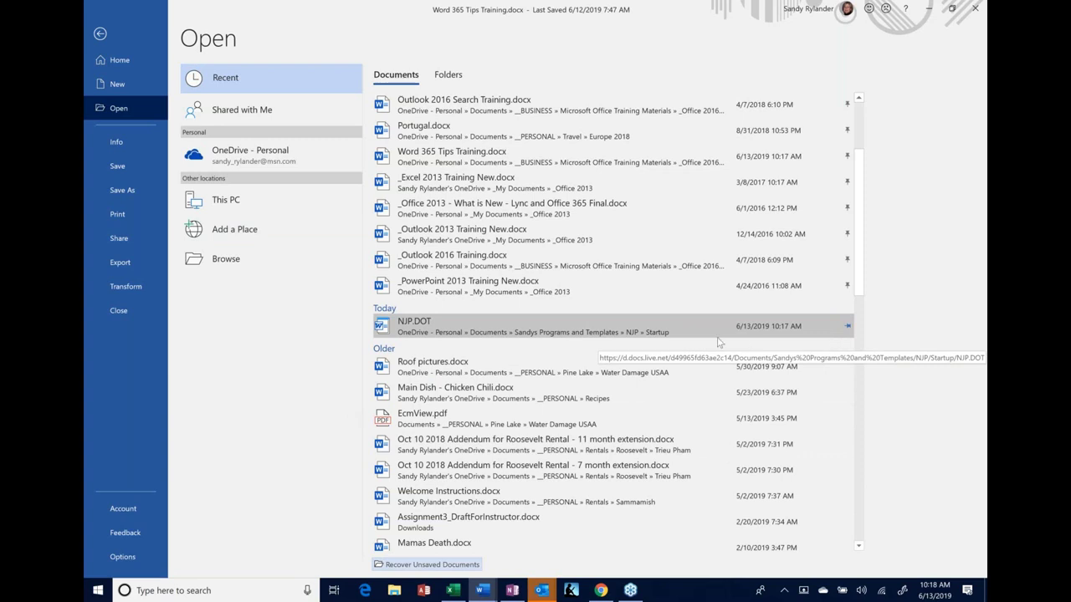
# Return to the document and place the insertion point after the word 'arrows'.
pyautogui.click(100, 35)
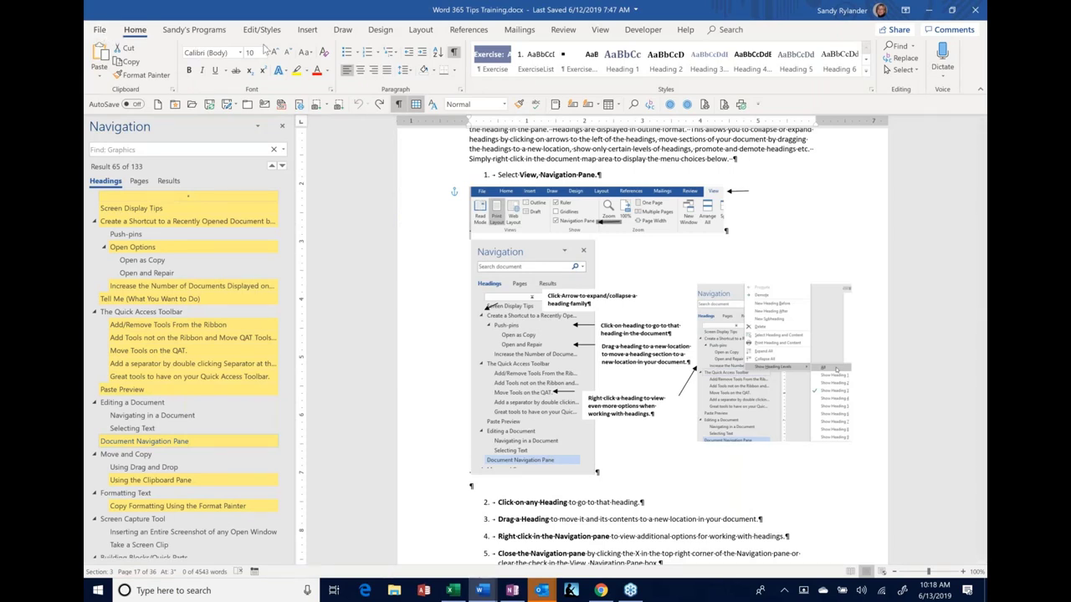
pyautogui.click(725, 30)
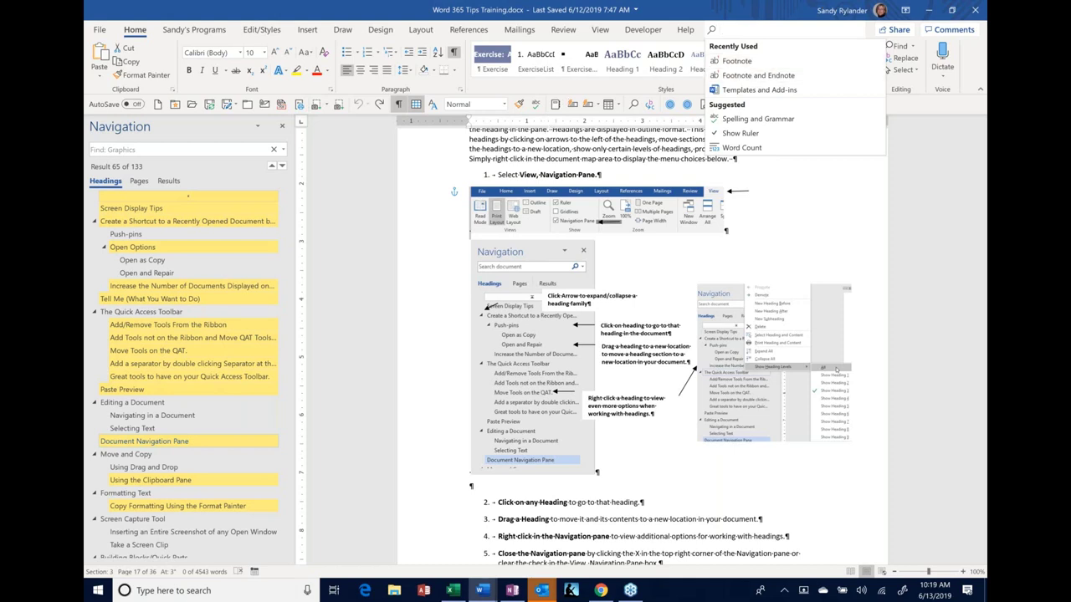
pyautogui.click(568, 136)
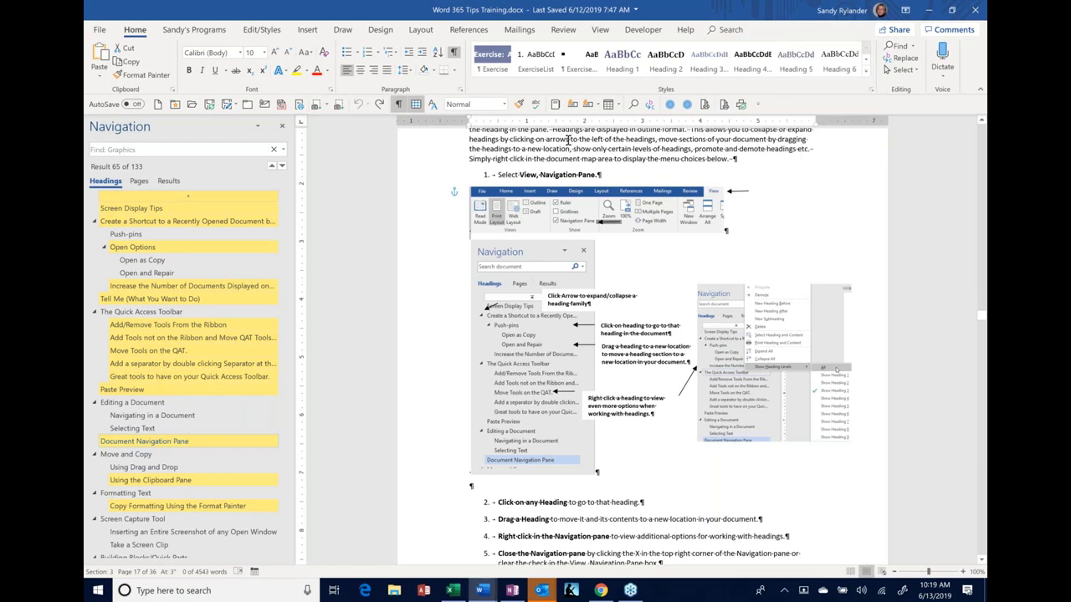
pyautogui.click(568, 140)
# Search Tell Me for 'foot', then insert a footnote with Alt+Ctrl+F.
pyautogui.click(728, 30)
pyautogui.write('foot')
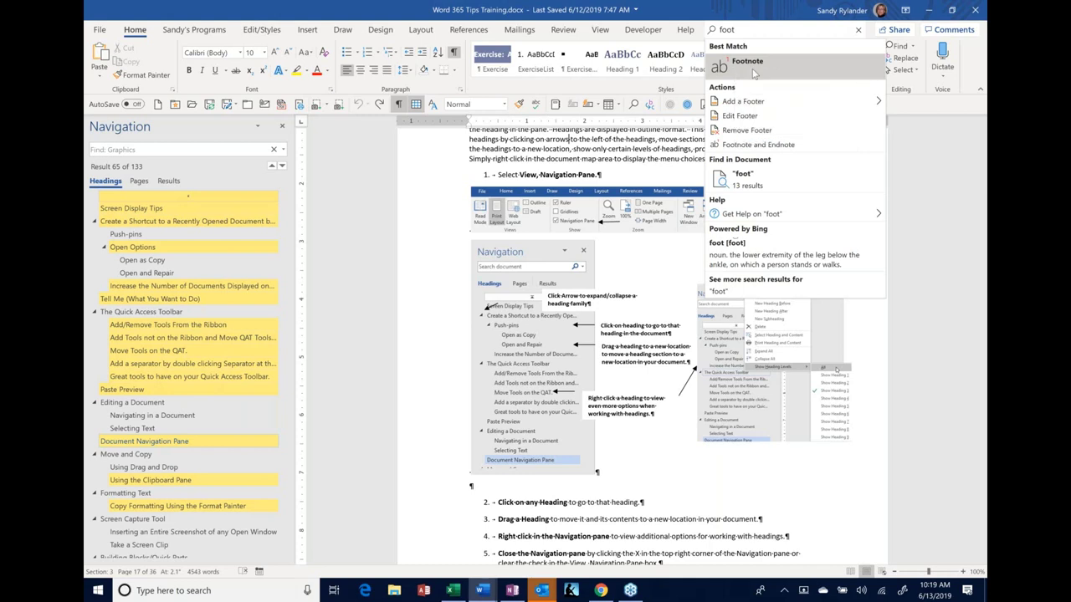
pyautogui.press('Escape')
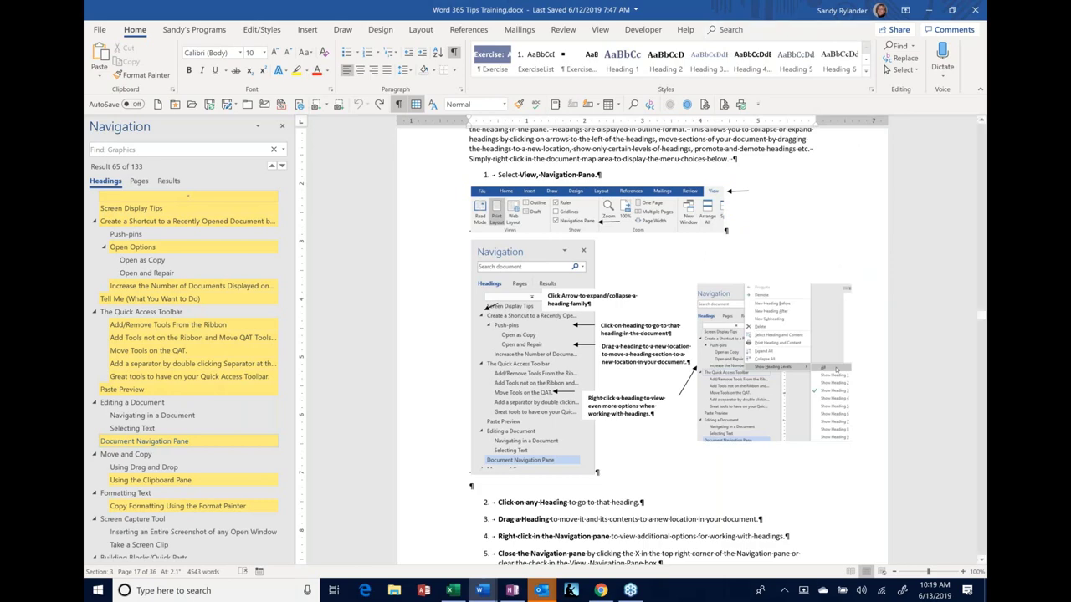
pyautogui.hotkey('ctrl', 'alt', 'f')
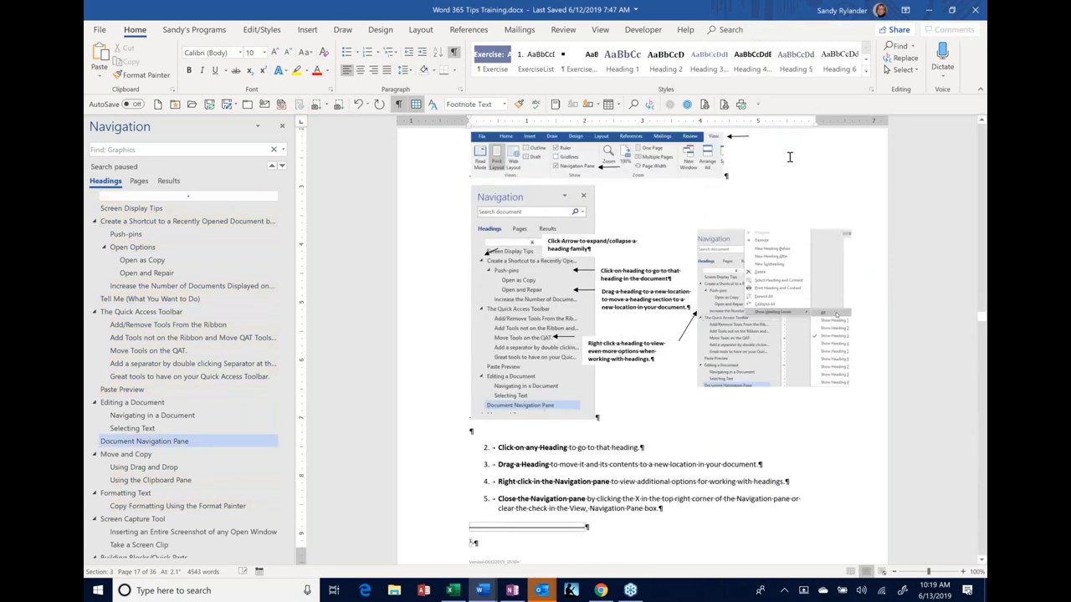
# Type the filler text 'SALdfjsadlkf' into the new footnote.
pyautogui.scroll(3, 789, 156)
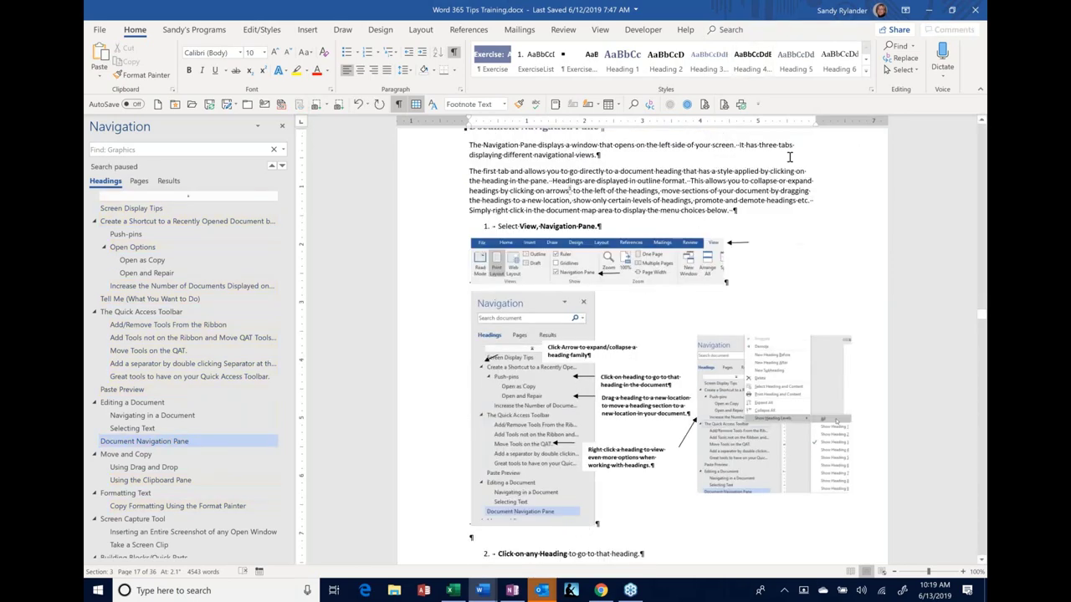
pyautogui.scroll(1, 789, 157)
pyautogui.scroll(-1, 658, 346)
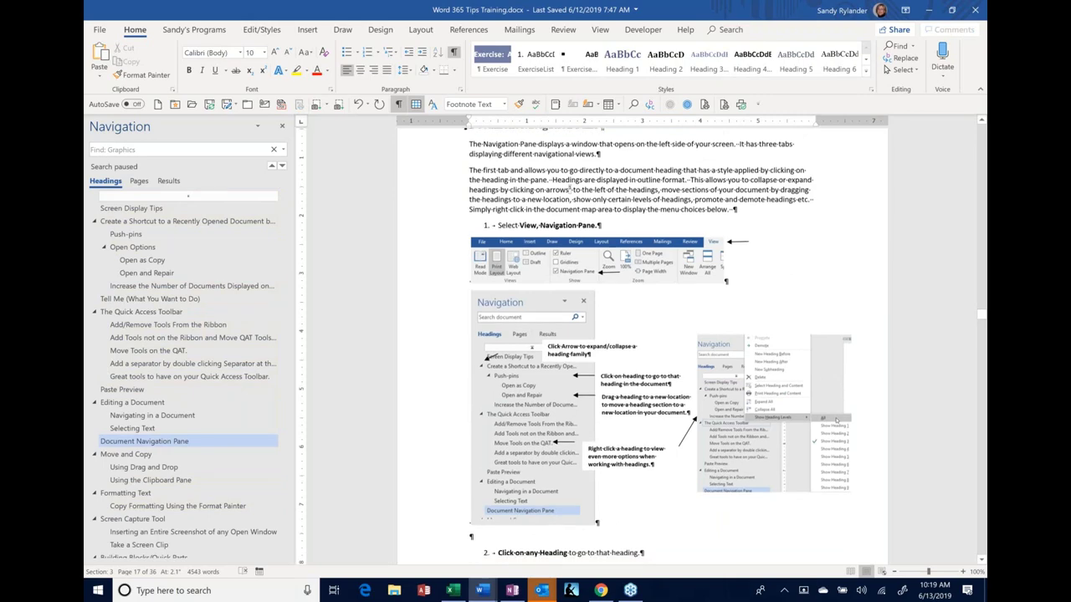
pyautogui.scroll(-4, 482, 510)
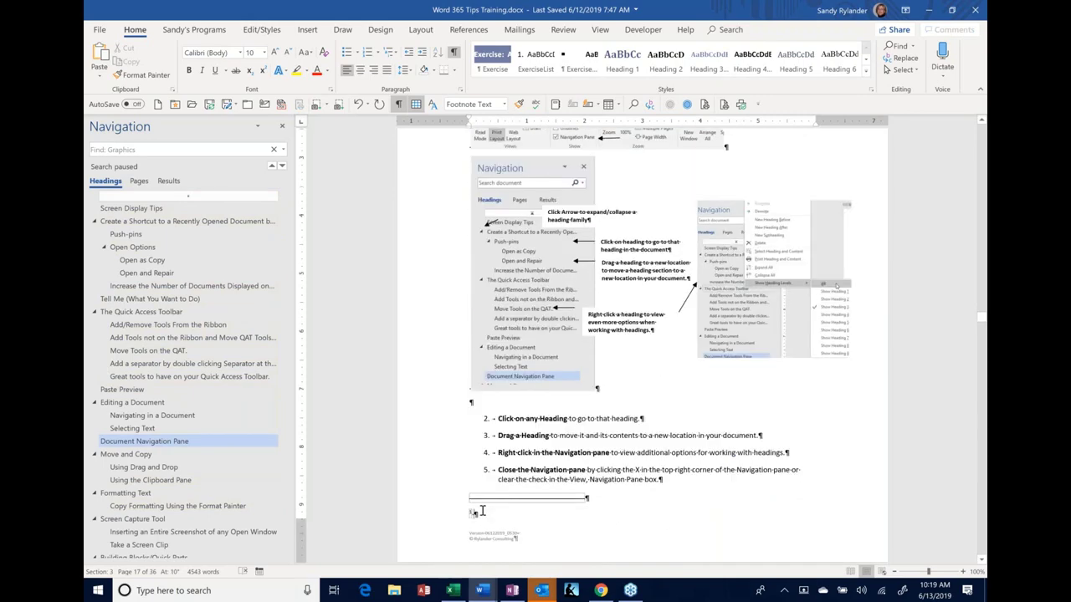
pyautogui.write('SALdfjsadlkf')
# Scroll back to the heading and show Tell Me with Footnote listed as recently used.
pyautogui.scroll(4, 660, 339)
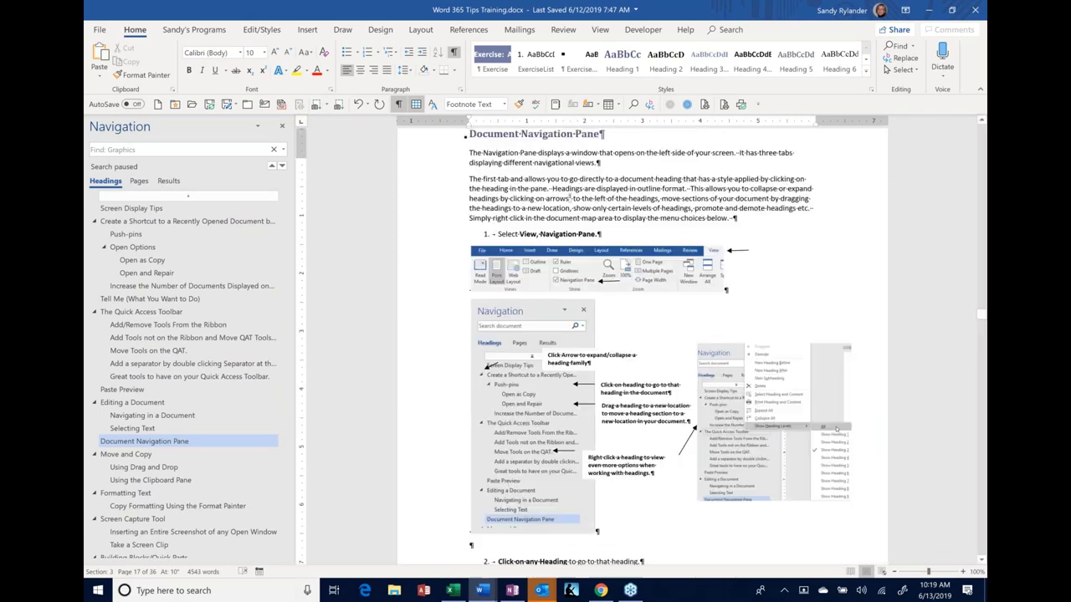
pyautogui.scroll(1, 660, 339)
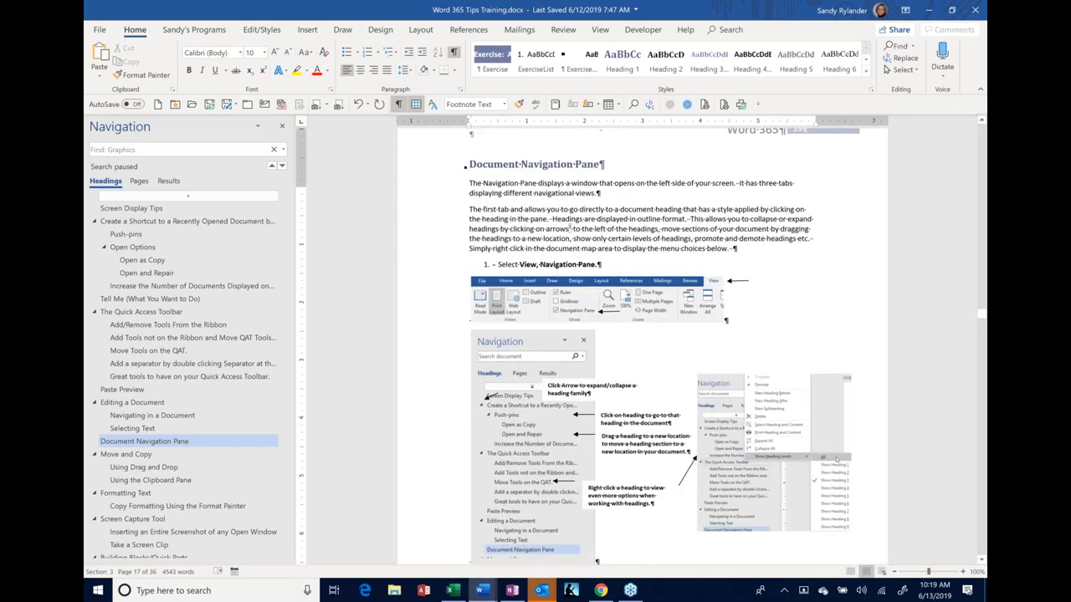
pyautogui.scroll(1, 661, 339)
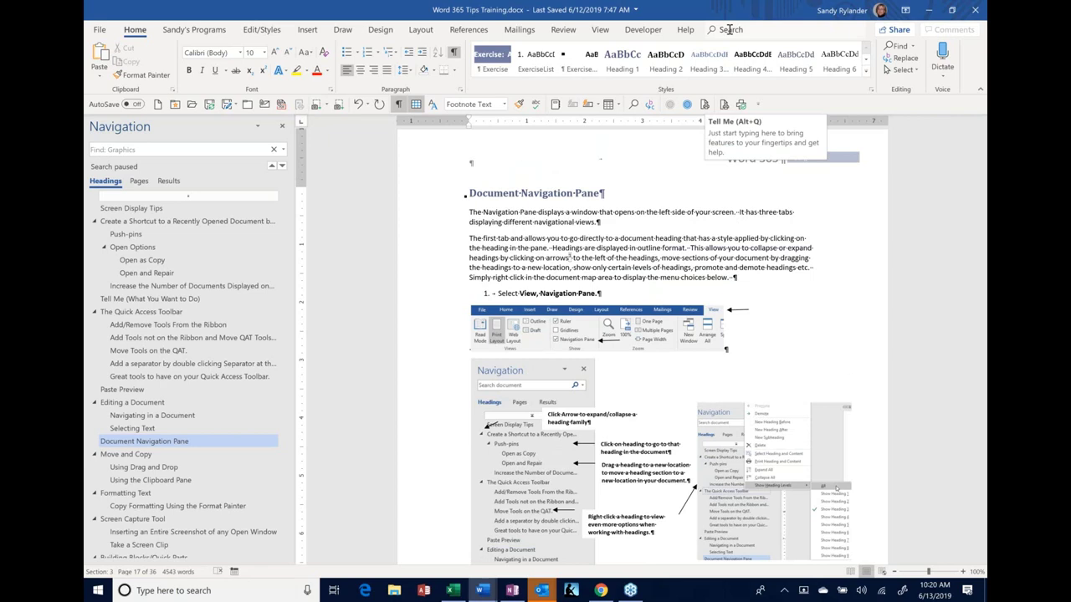
pyautogui.click(730, 29)
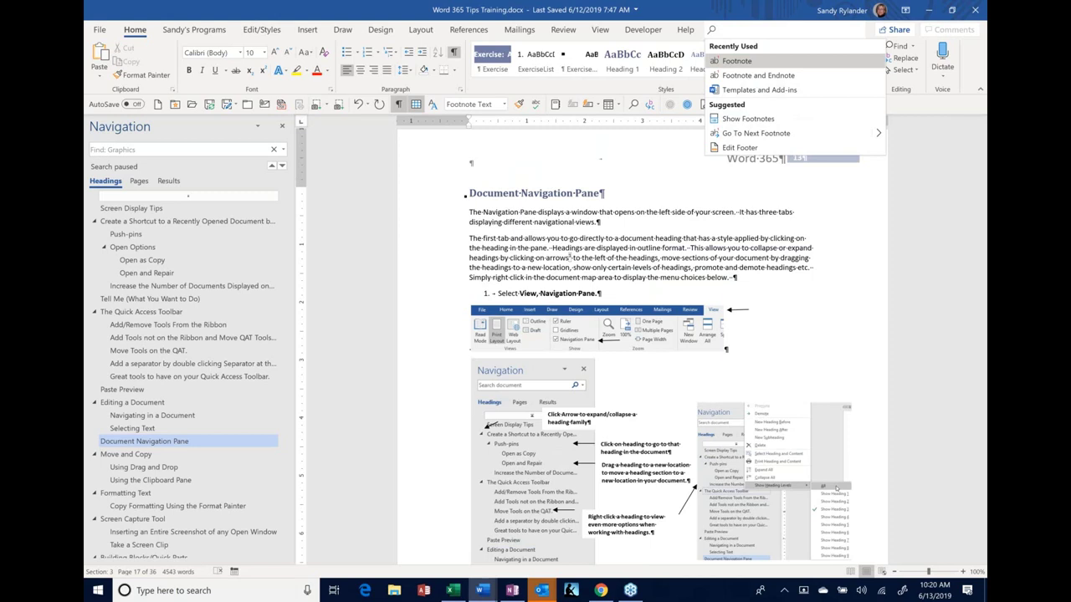
# Add footnote 2 in the body text with Alt+Ctrl+F, then reopen Tell Me with Alt+Q.
pyautogui.click(659, 255)
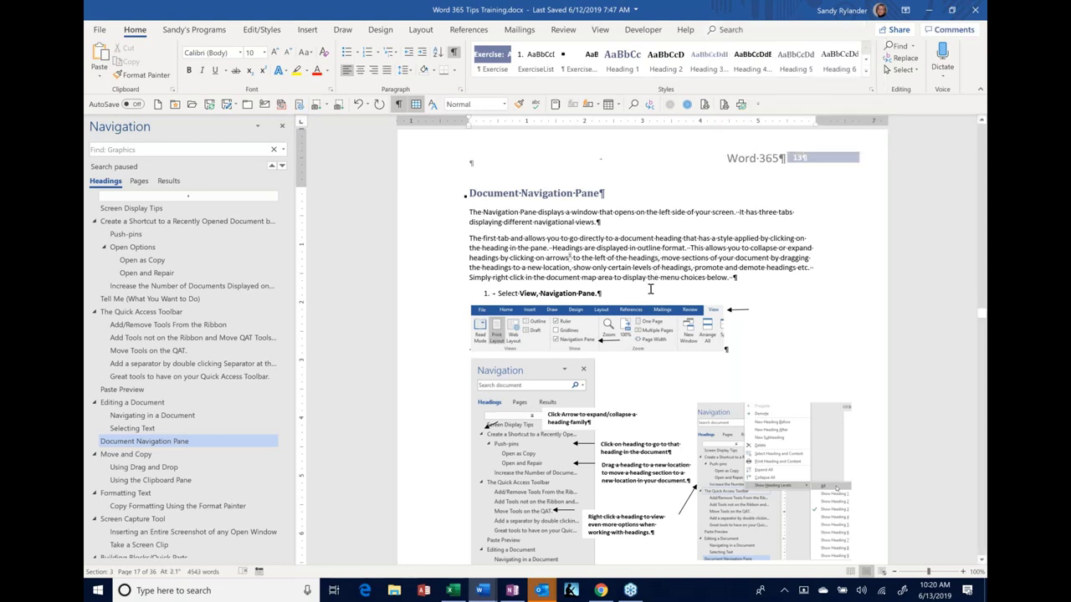
pyautogui.click(720, 29)
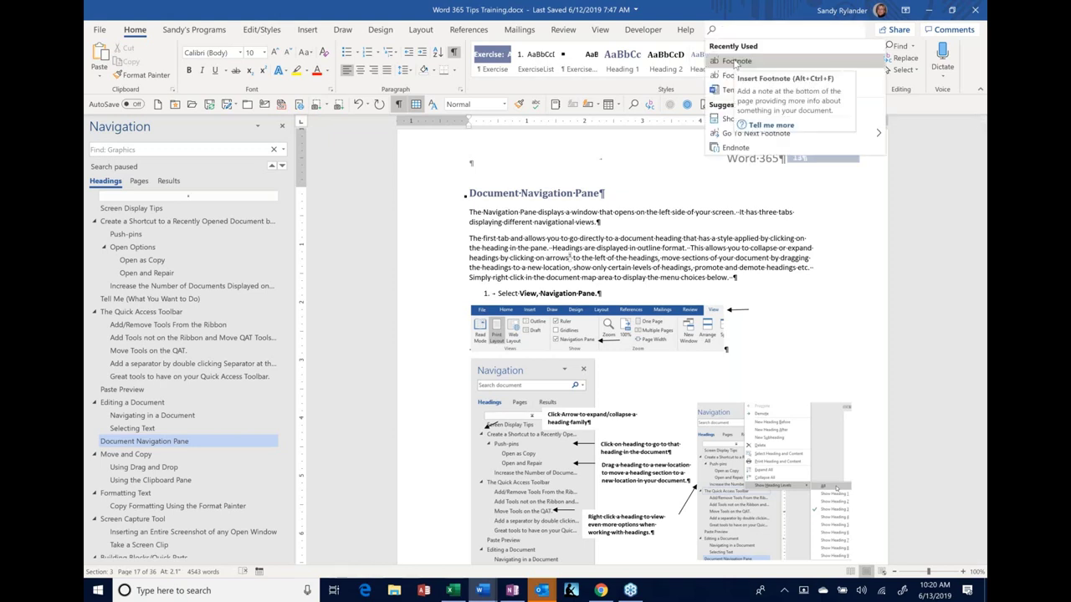
pyautogui.press('Escape')
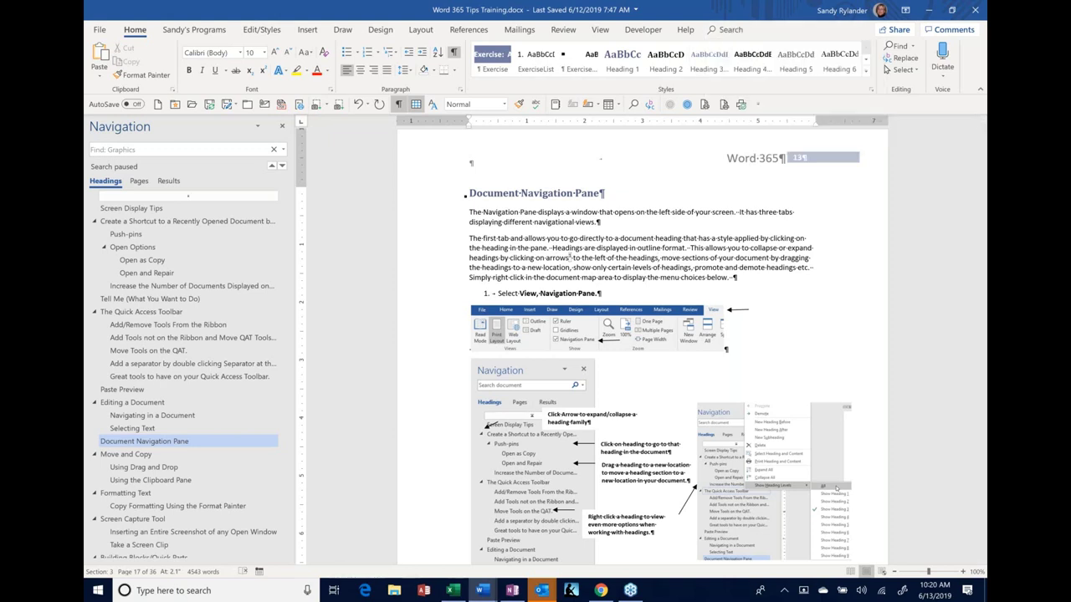
pyautogui.hotkey('ctrl', 'alt', 'f')
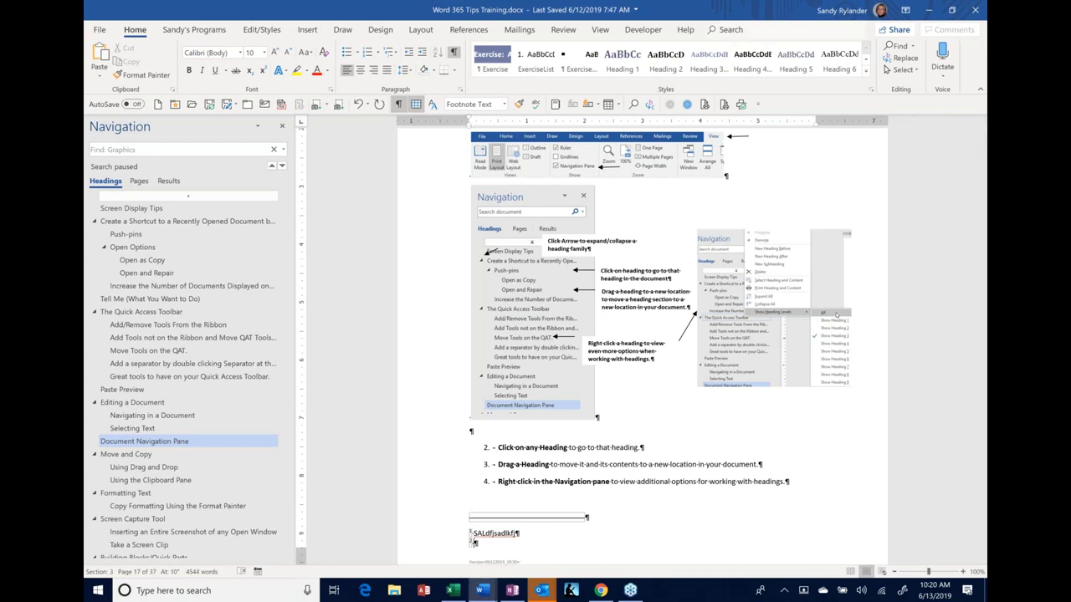
pyautogui.hotkey('alt', 'q')
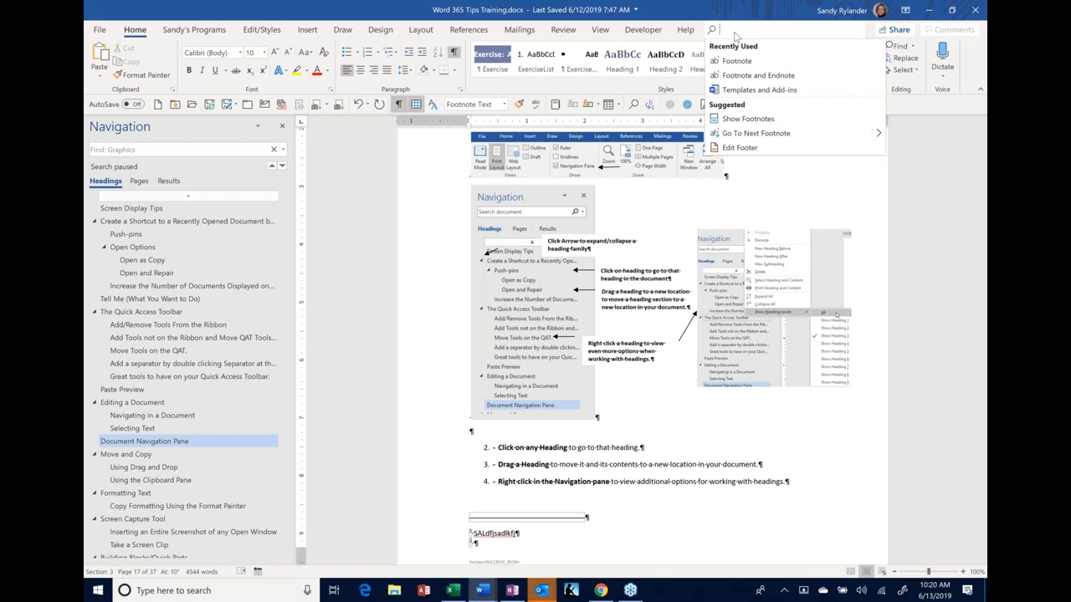
# Search Tell Me for 'footnote', then dismiss the results by clicking in the document.
pyautogui.write('foo')
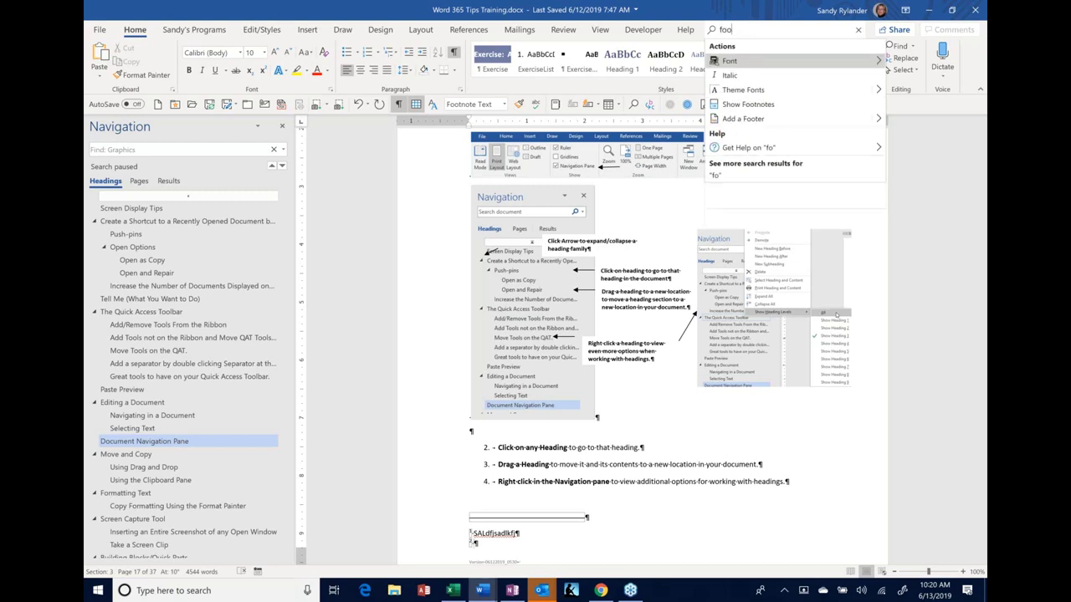
pyautogui.write('tnote')
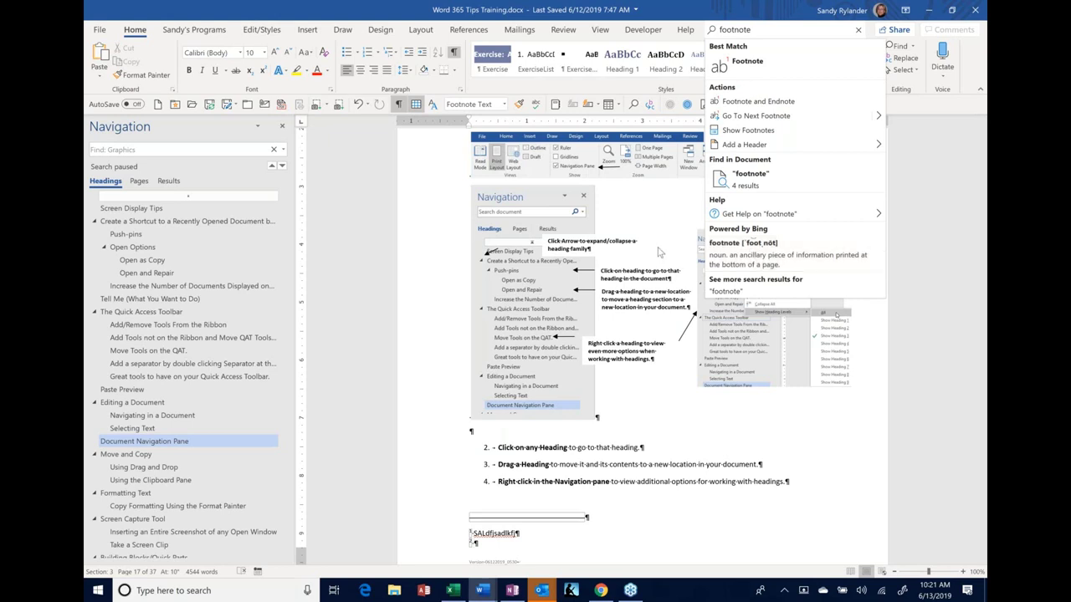
pyautogui.click(646, 216)
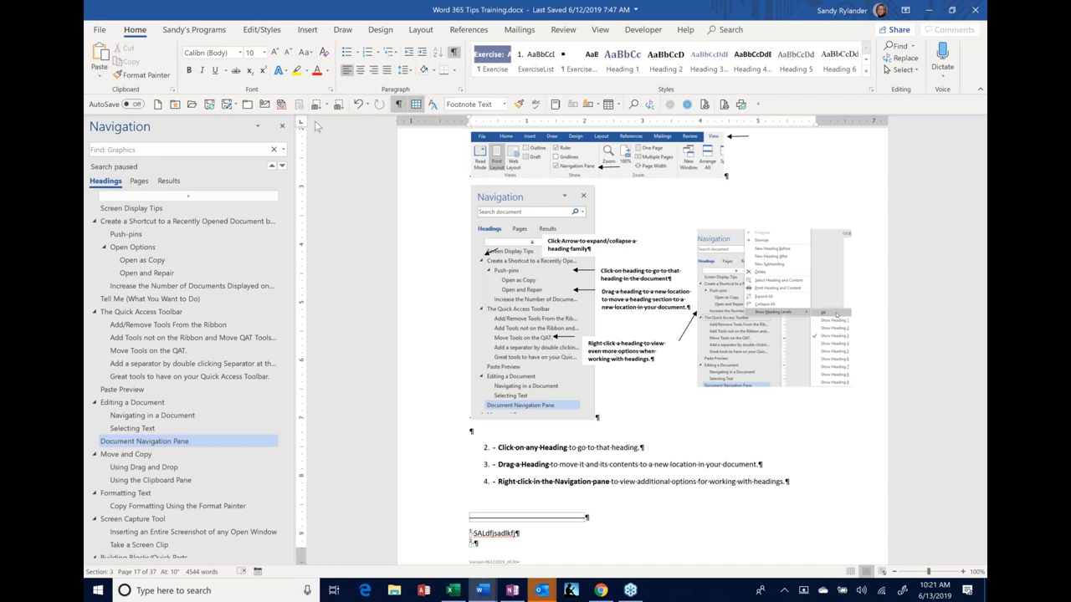
# Toggle the Navigation pane off and on, then search the document for 'navigation' (20 results).
pyautogui.click(280, 128)
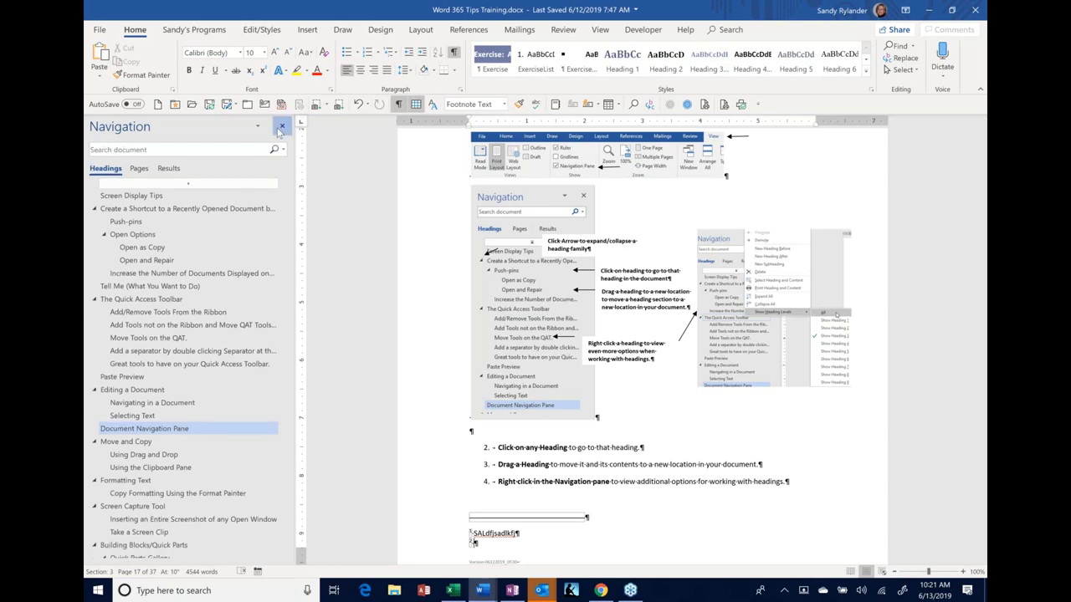
pyautogui.click(281, 128)
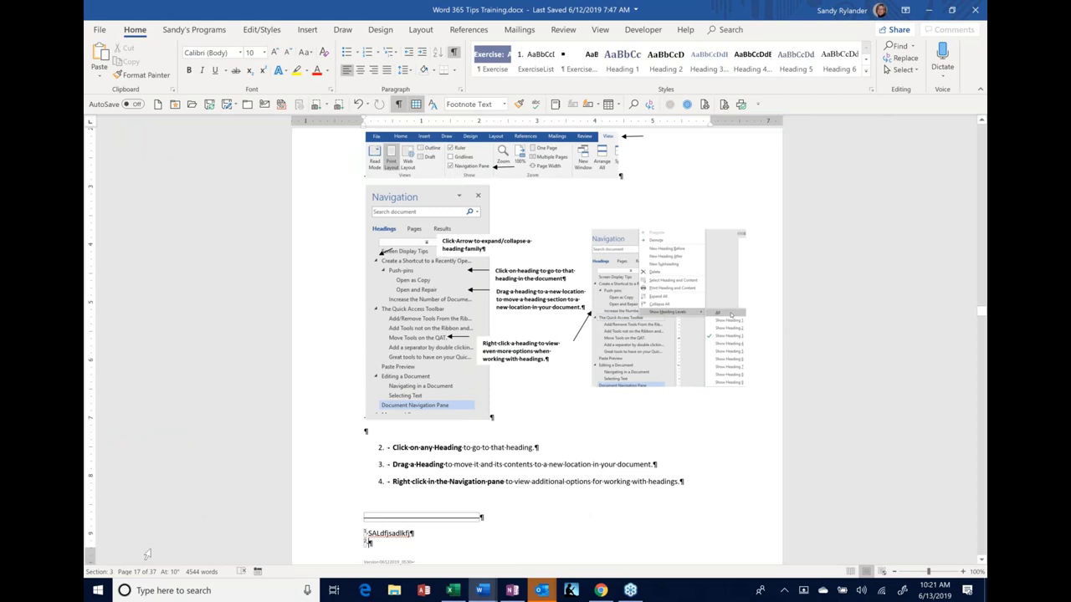
pyautogui.click(129, 572)
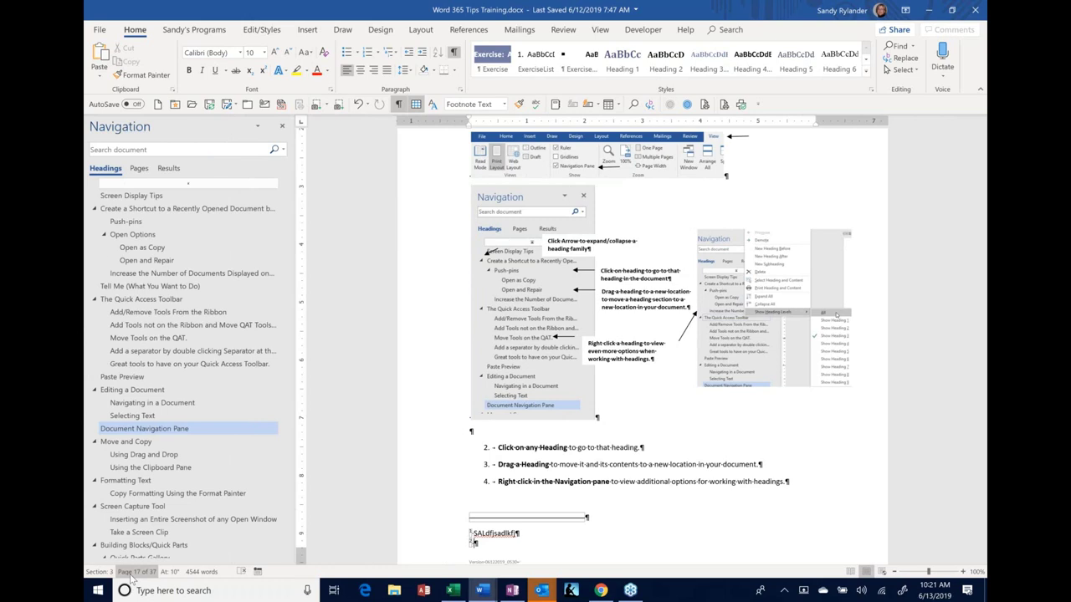
pyautogui.click(130, 576)
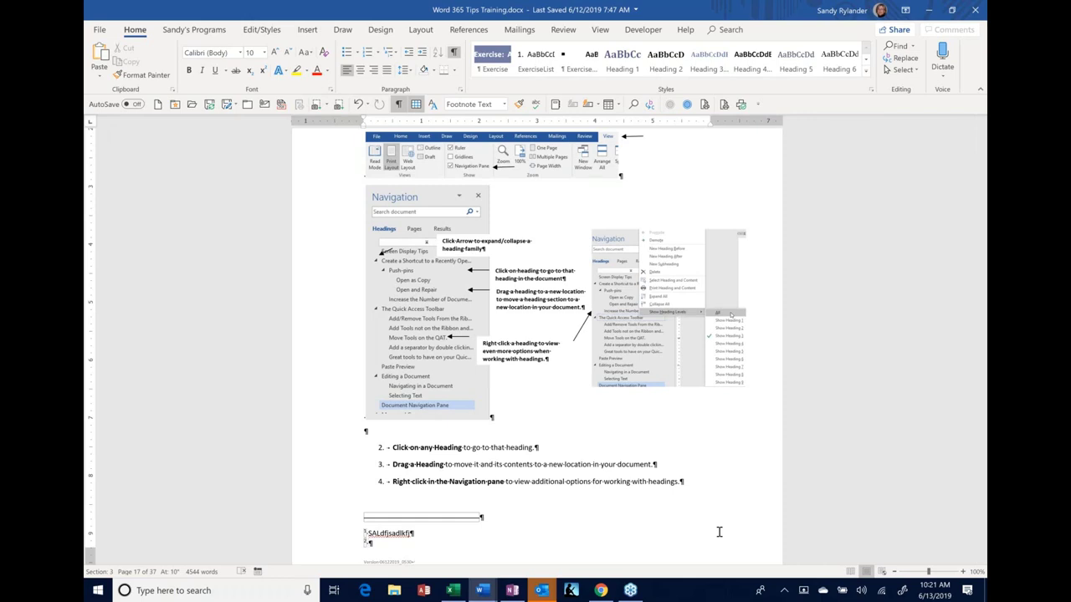
pyautogui.hotkey('ctrl', 'f')
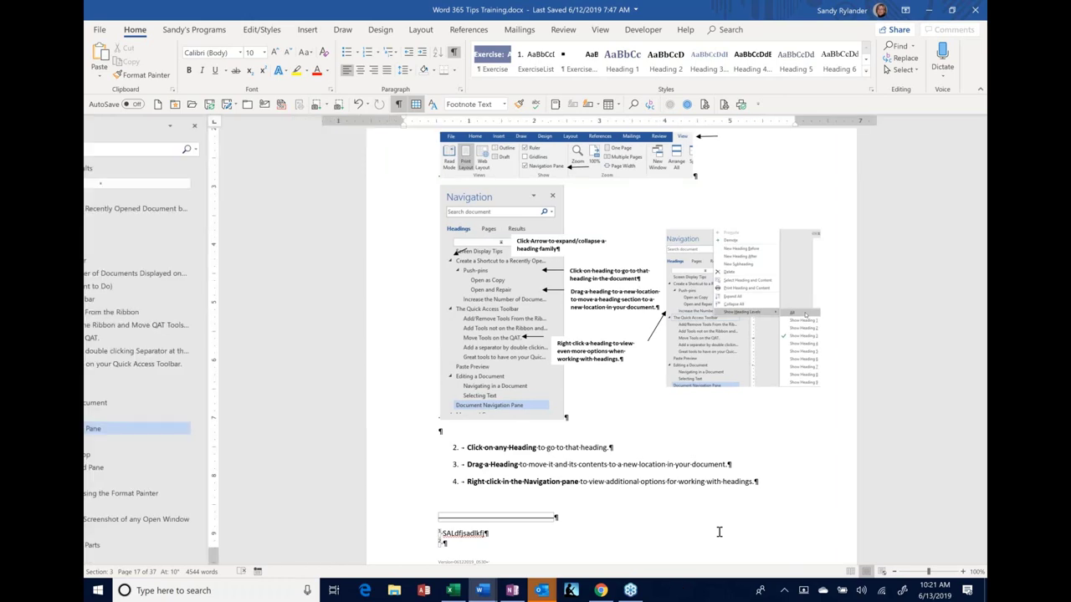
pyautogui.press('Return')
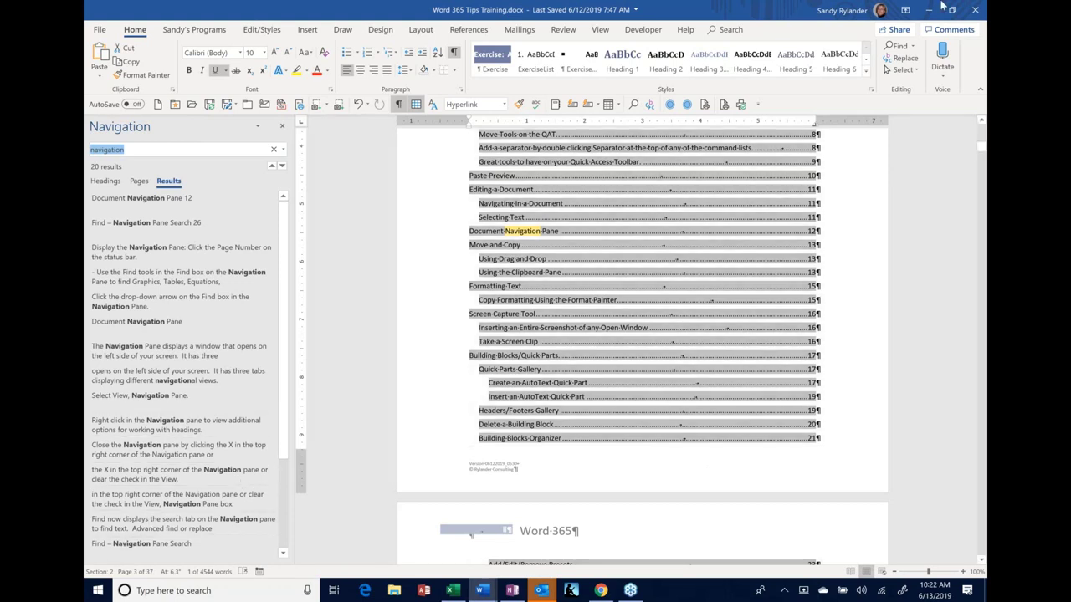
# Show the View ribbon commands with the Navigation Pane setting, then close the pane.
pyautogui.click(600, 31)
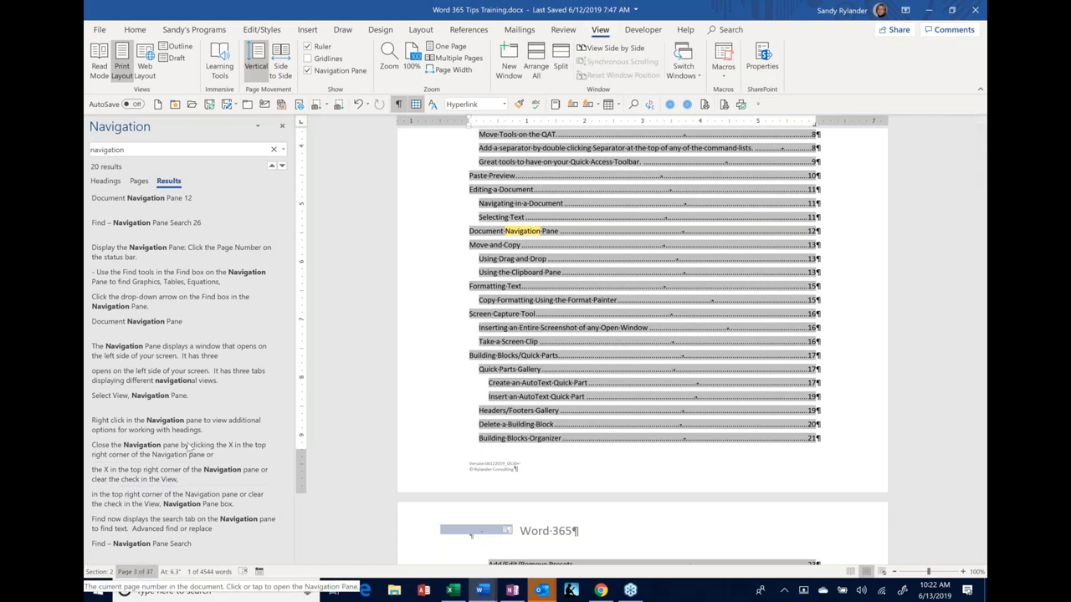
pyautogui.click(284, 128)
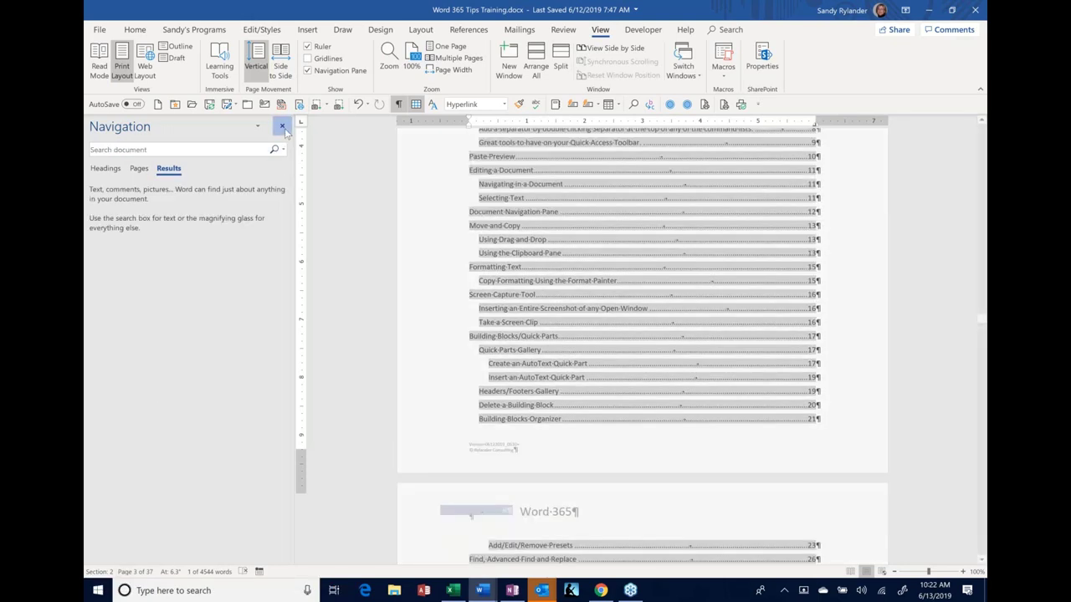
# Close the Navigation pane with the X in its top-right corner.
pyautogui.click(283, 127)
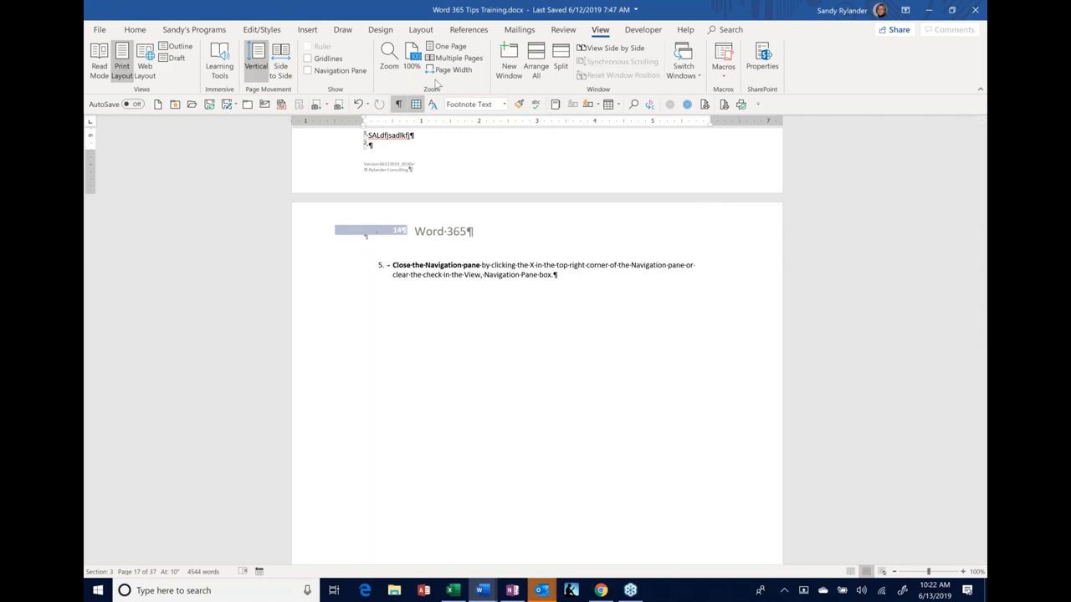
# View the custom commands tab, place the cursor in the step-5 paragraph, and return to Home.
pyautogui.click(209, 30)
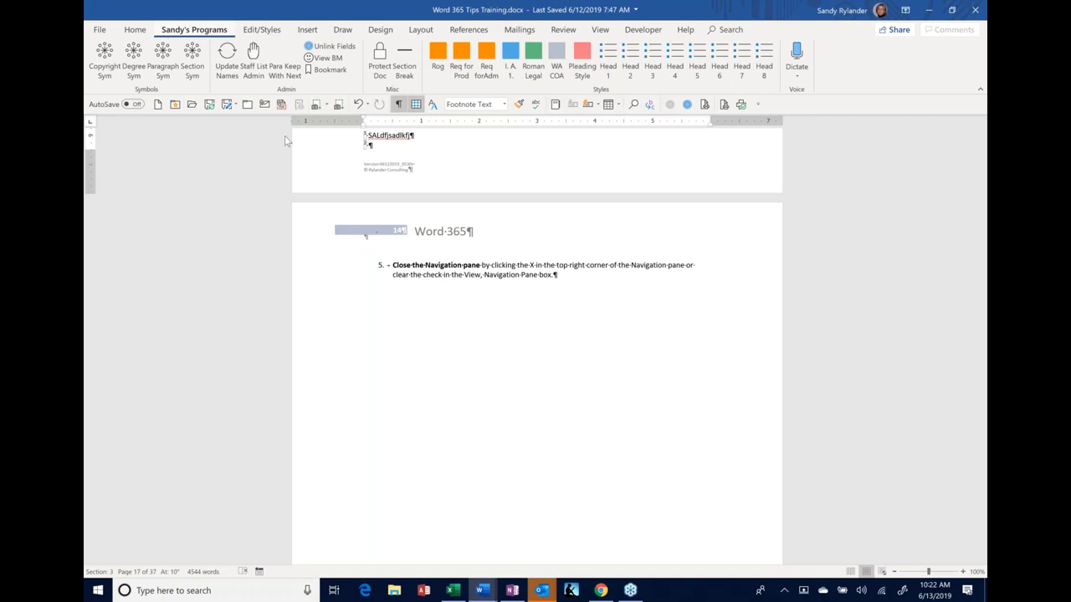
pyautogui.click(455, 305)
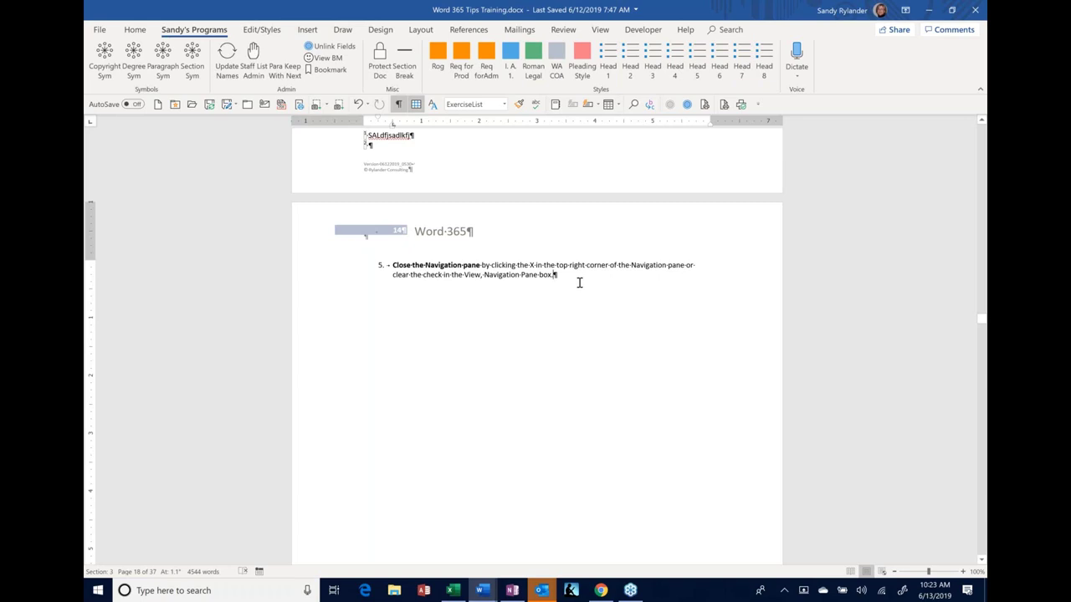
pyautogui.click(134, 30)
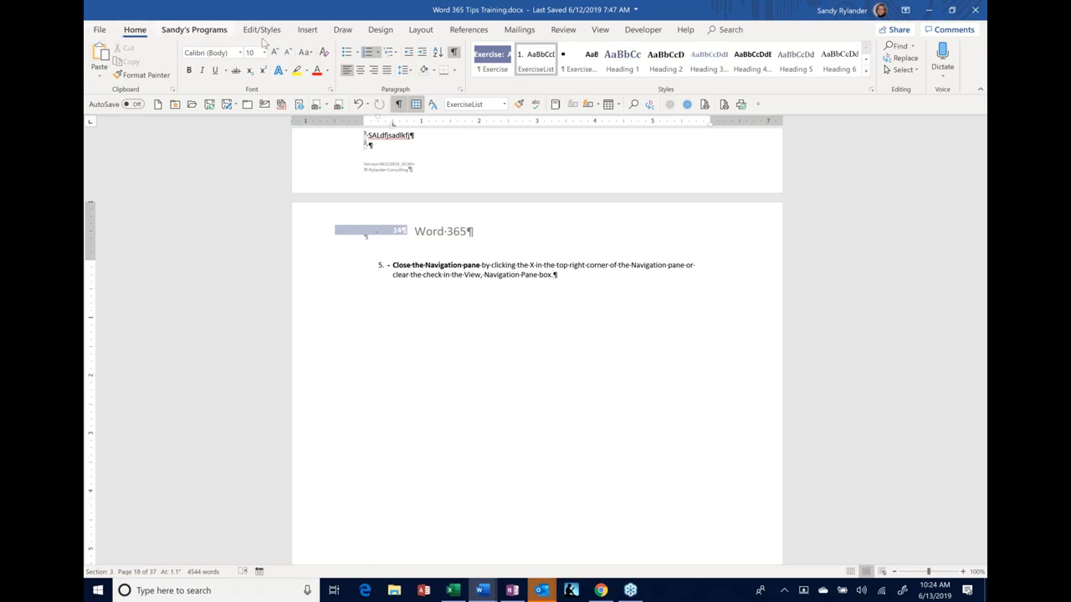
# Apply the Exercise style to step 5, undo it, and show the Draw tab's ink tools.
pyautogui.click(474, 57)
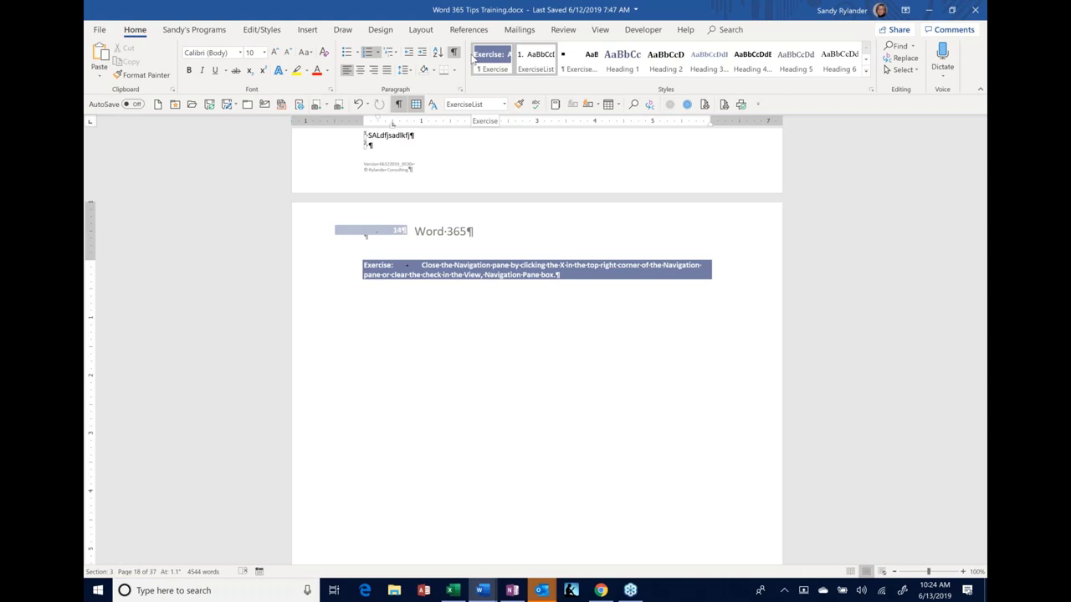
pyautogui.hotkey('ctrl', 'z')
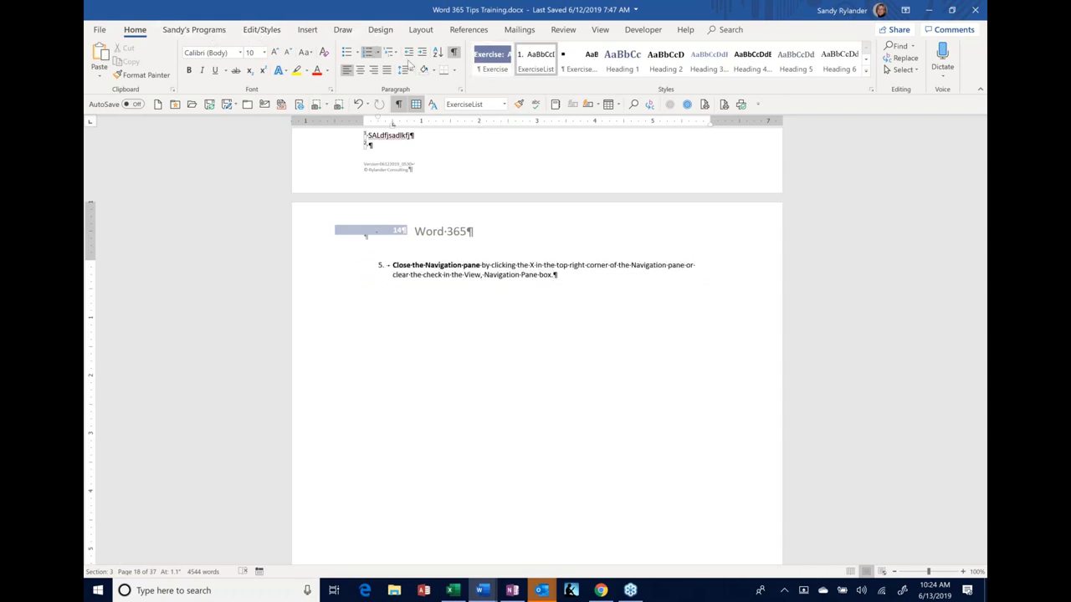
pyautogui.click(343, 29)
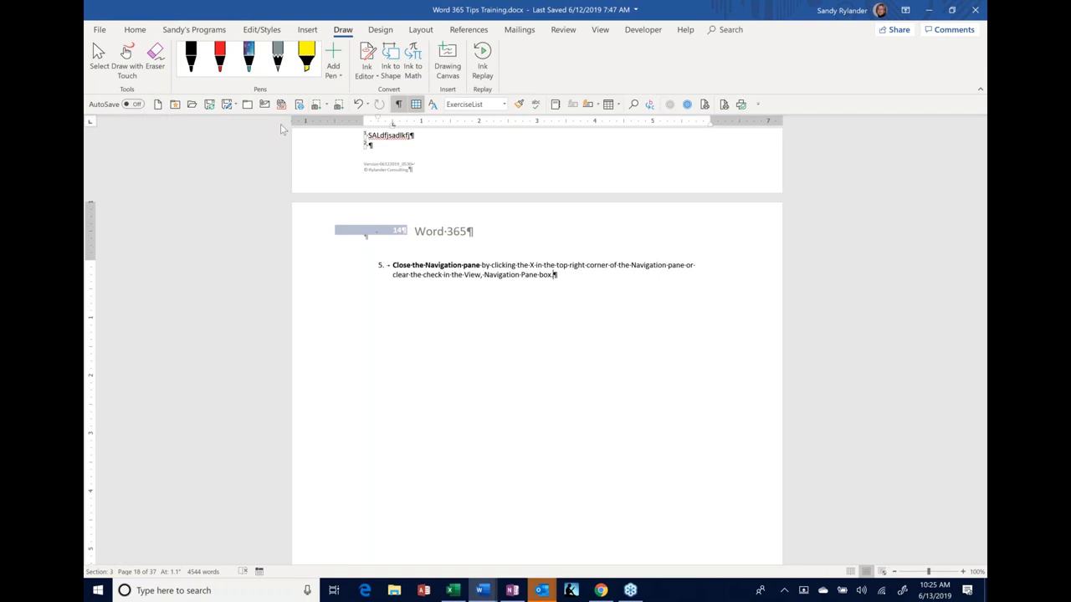
pyautogui.rightClick(147, 115)
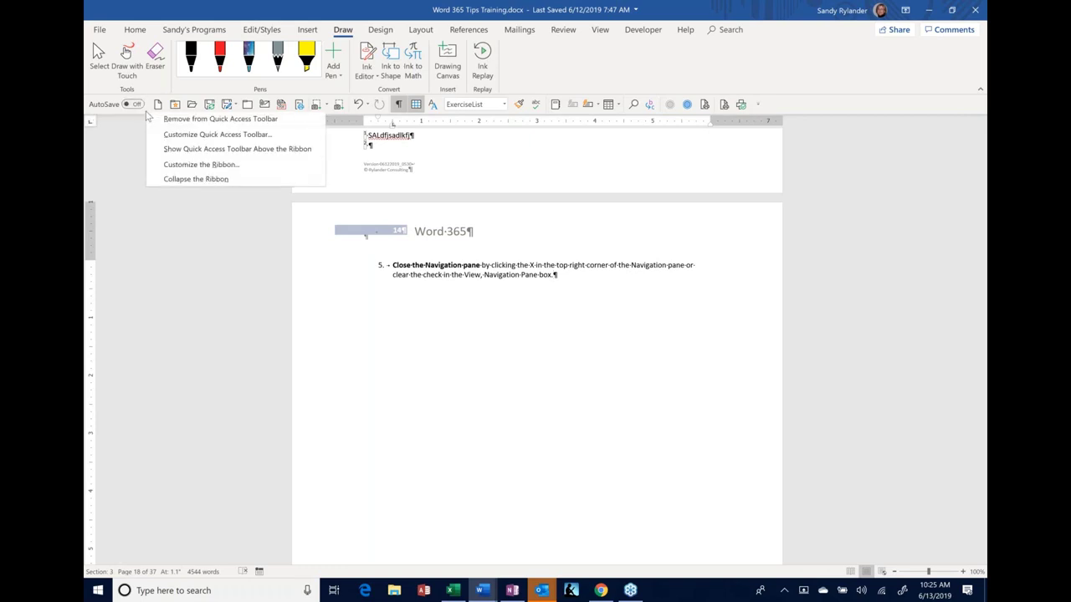
pyautogui.click(202, 150)
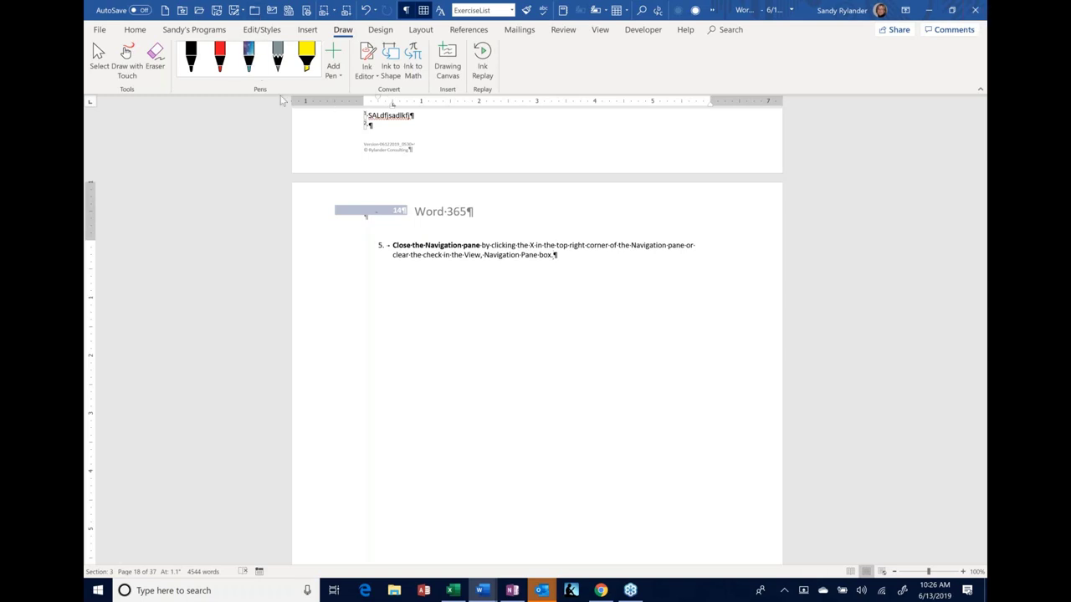
pyautogui.rightClick(94, 13)
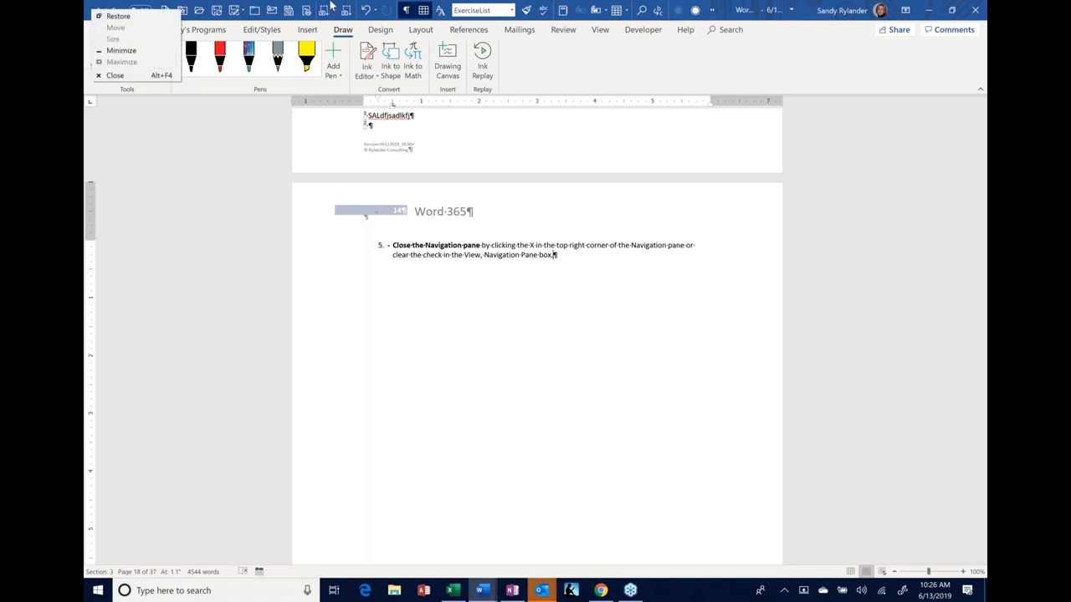
pyautogui.rightClick(334, 8)
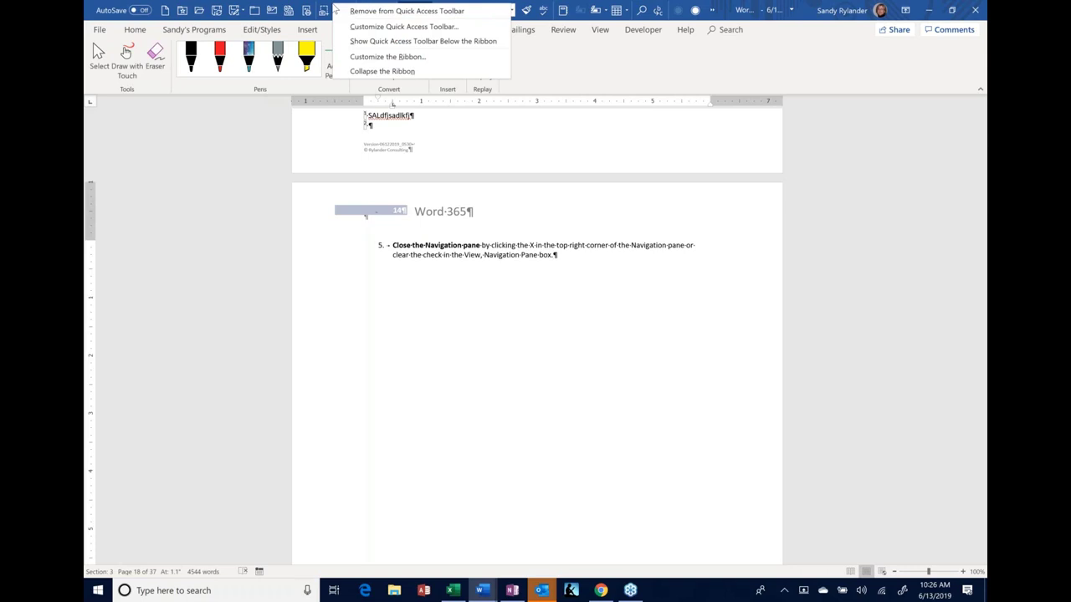
pyautogui.click(377, 41)
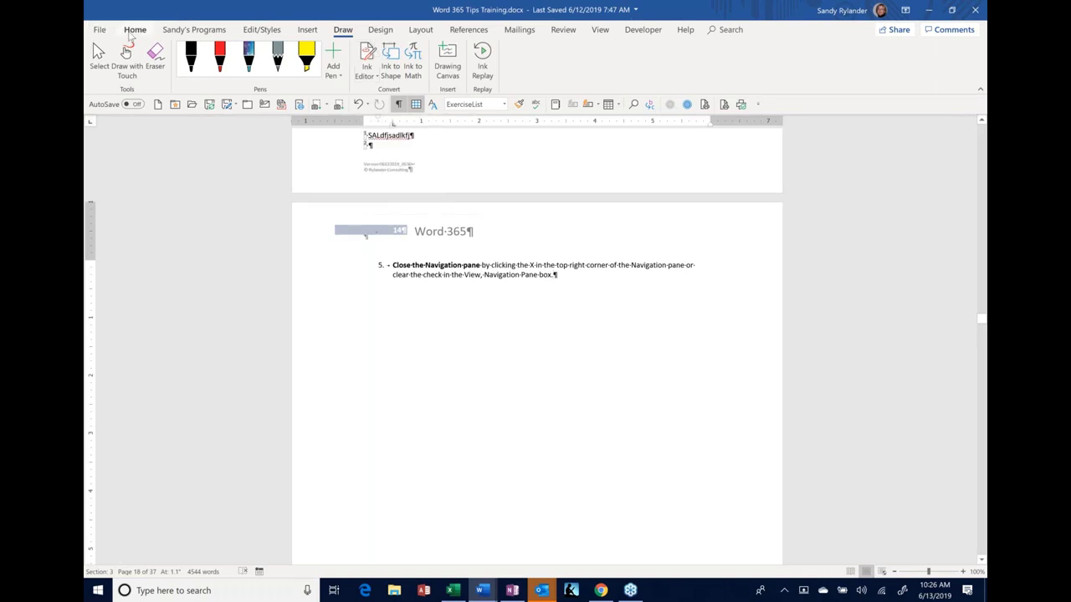
# Add the Home tab's Bullets command to the Quick Access Toolbar, then remove it again.
pyautogui.click(131, 31)
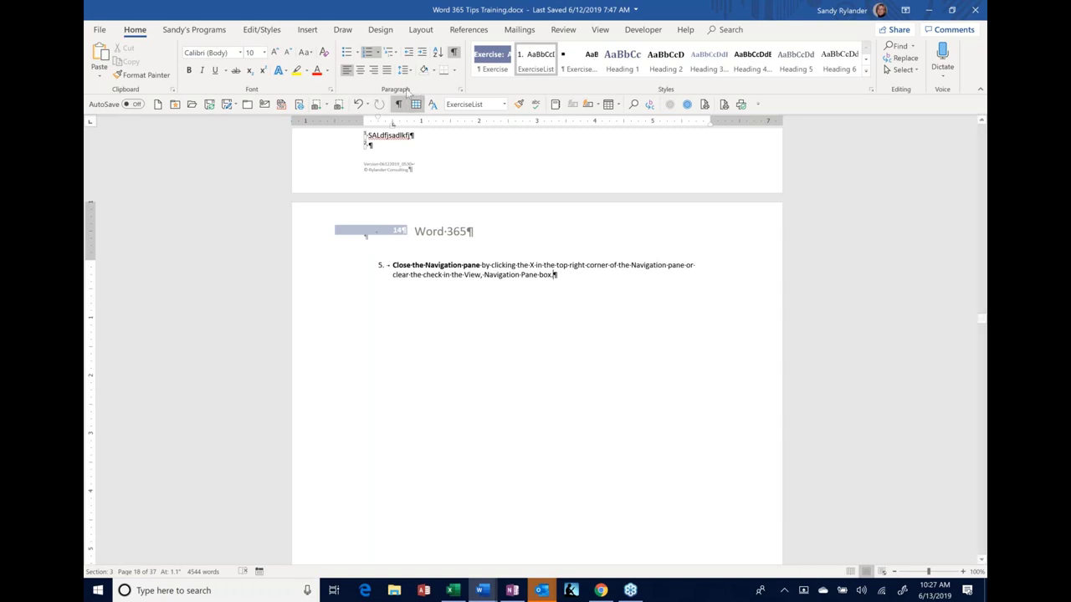
pyautogui.rightClick(350, 56)
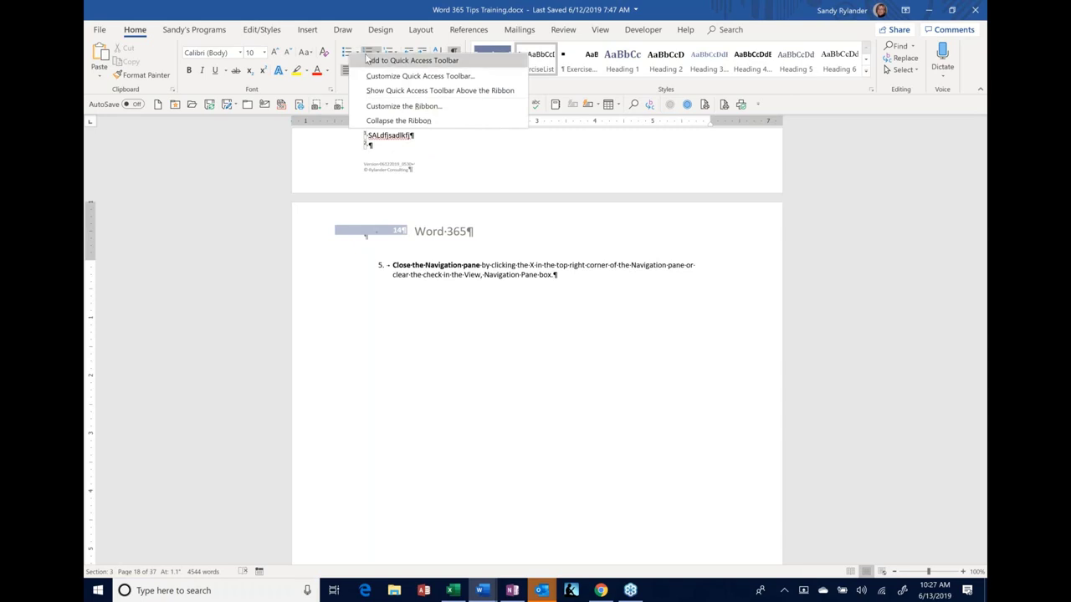
pyautogui.click(368, 61)
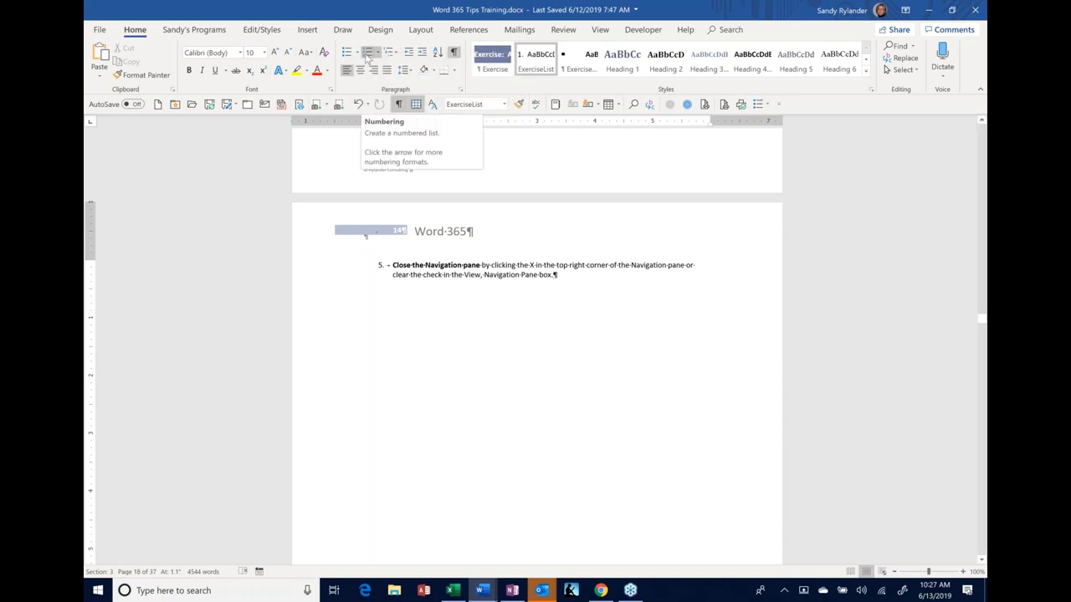
pyautogui.rightClick(756, 109)
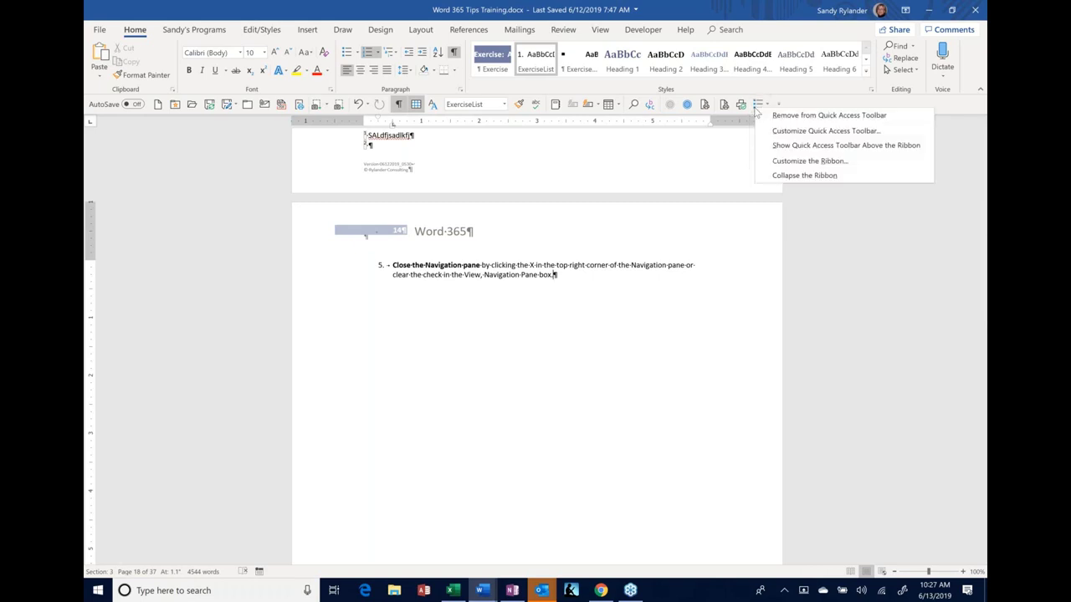
pyautogui.click(774, 109)
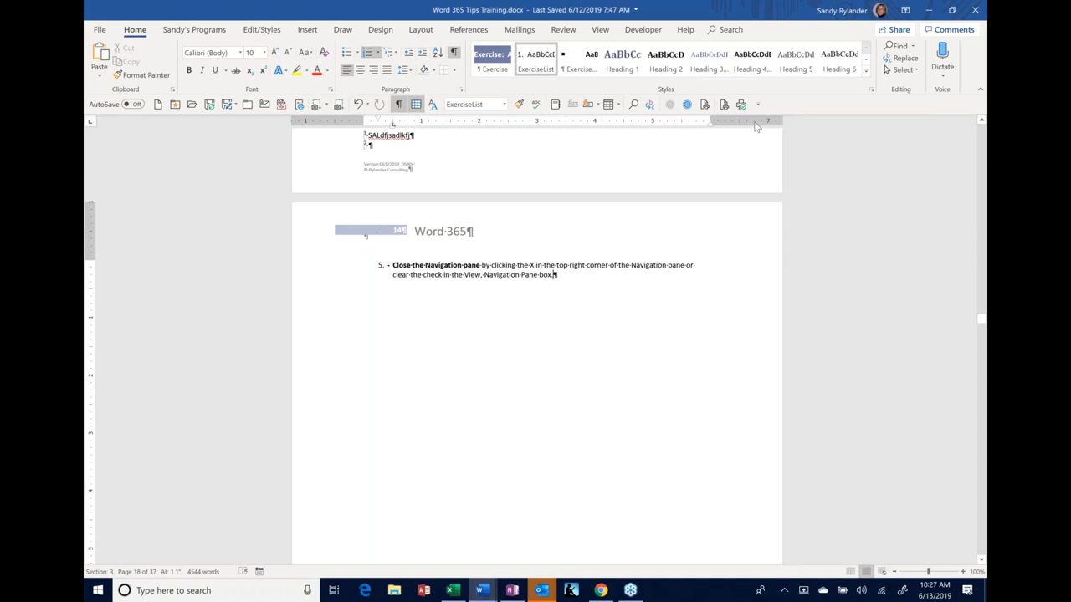
pyautogui.click(98, 31)
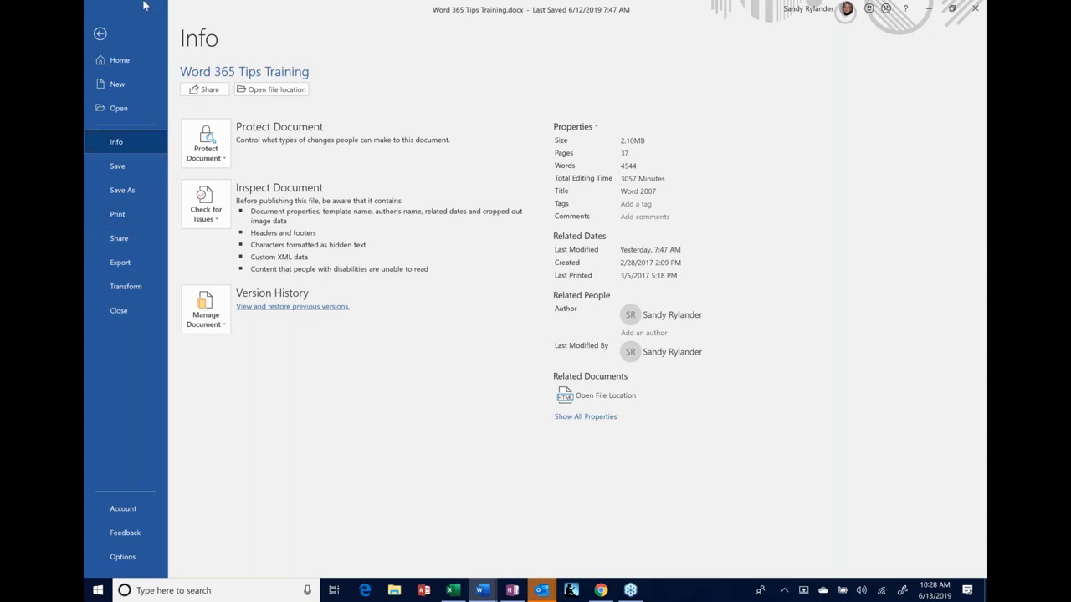
pyautogui.click(100, 35)
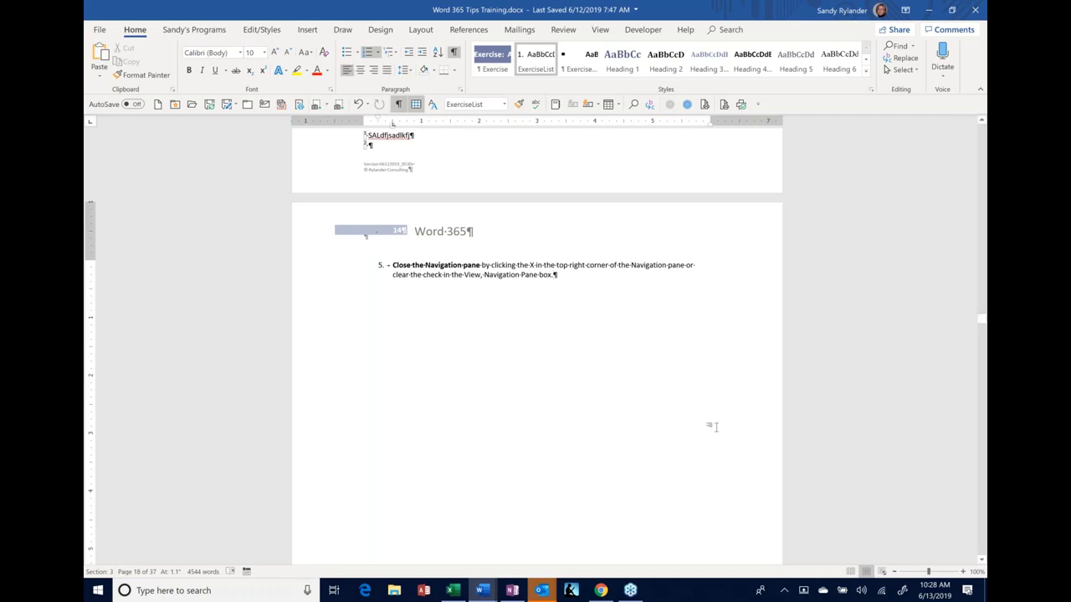
# Open Word Options at the Customize Quick Access Toolbar page via a toolbar button's context menu.
pyautogui.click(759, 105)
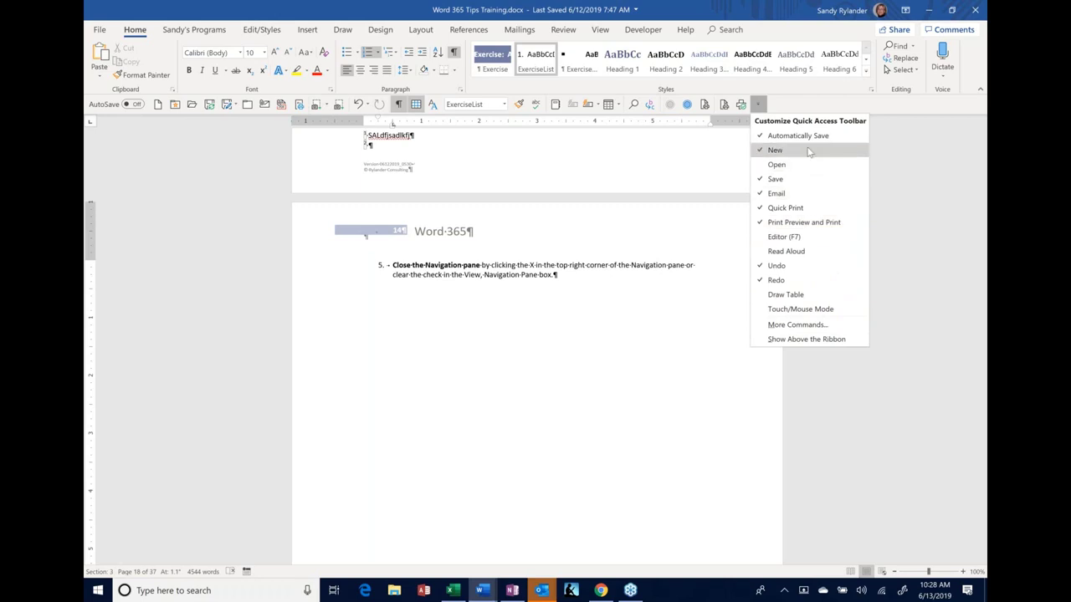
pyautogui.click(926, 205)
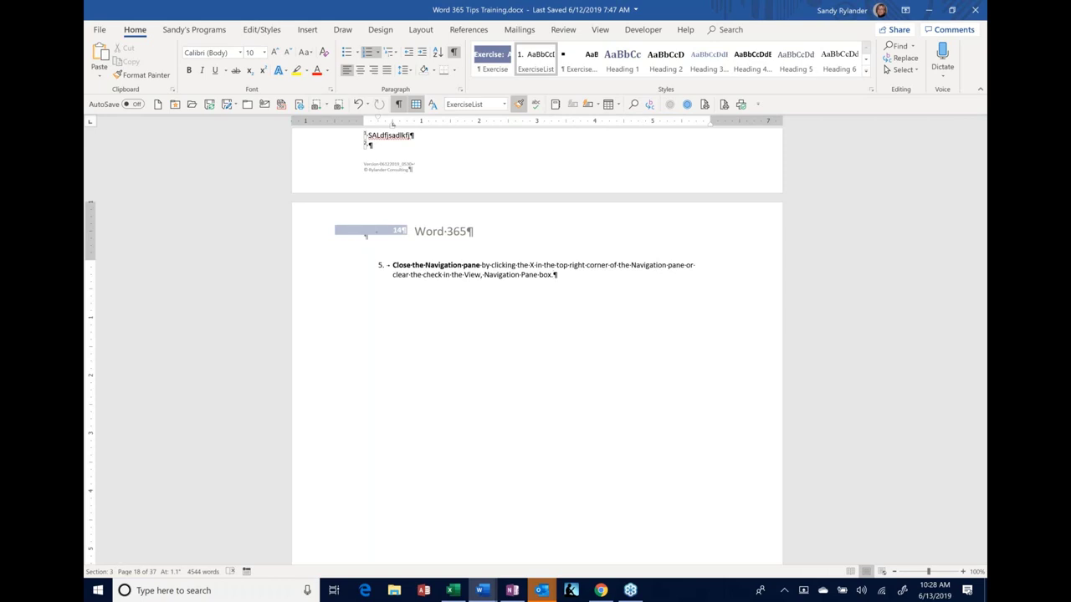
pyautogui.rightClick(519, 104)
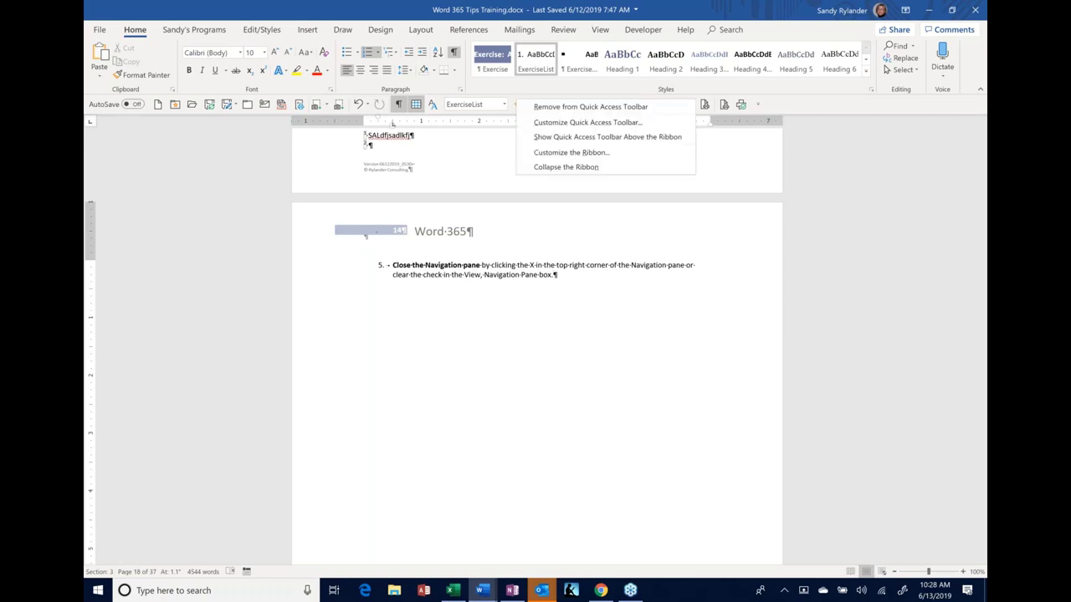
pyautogui.click(537, 123)
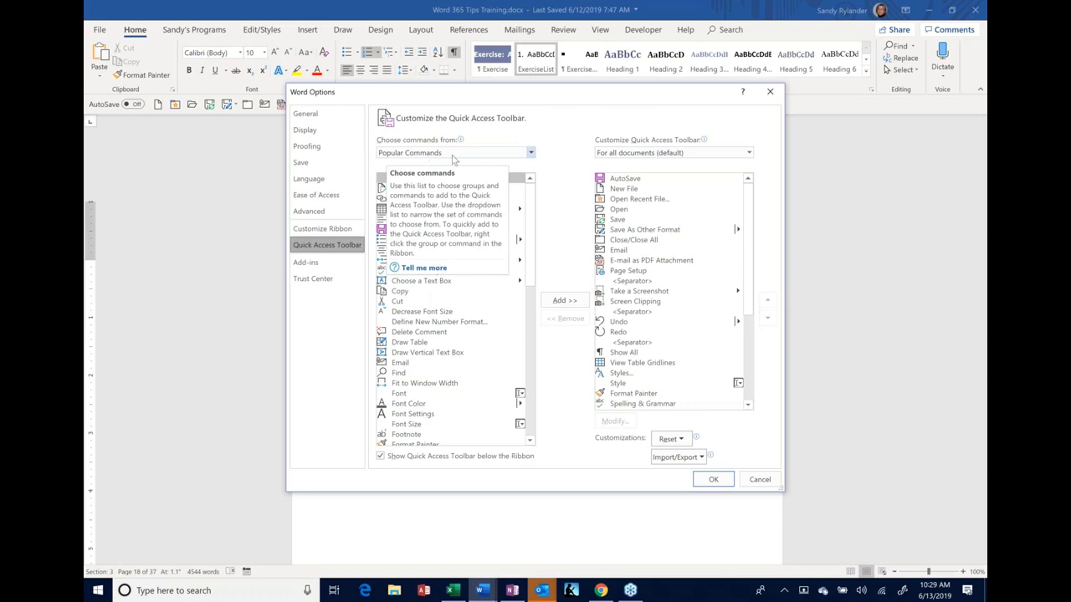
# Dismiss the help tip and expand the 'Choose commands from' category list.
pyautogui.click(400, 304)
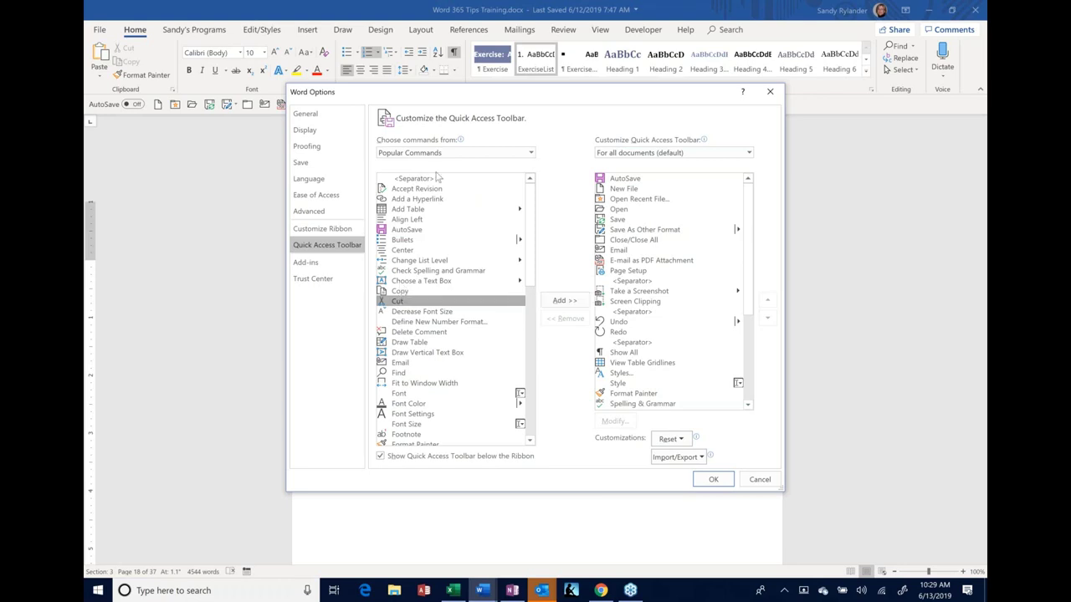
pyautogui.click(532, 153)
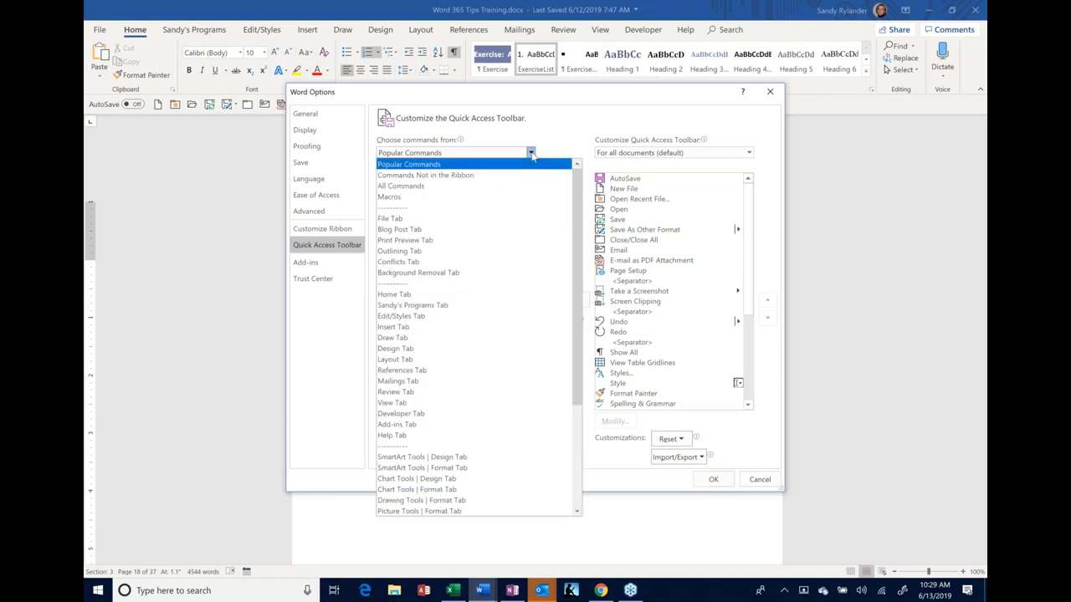
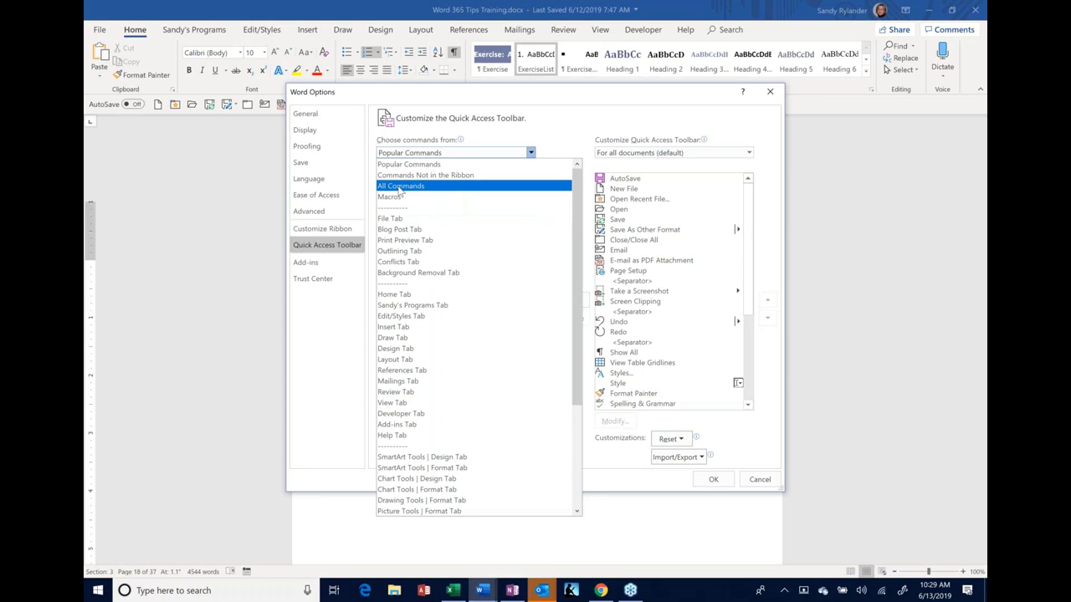
# Switch the command list to All Commands and add Paragraph Settings to the Quick Access Toolbar.
pyautogui.click(400, 185)
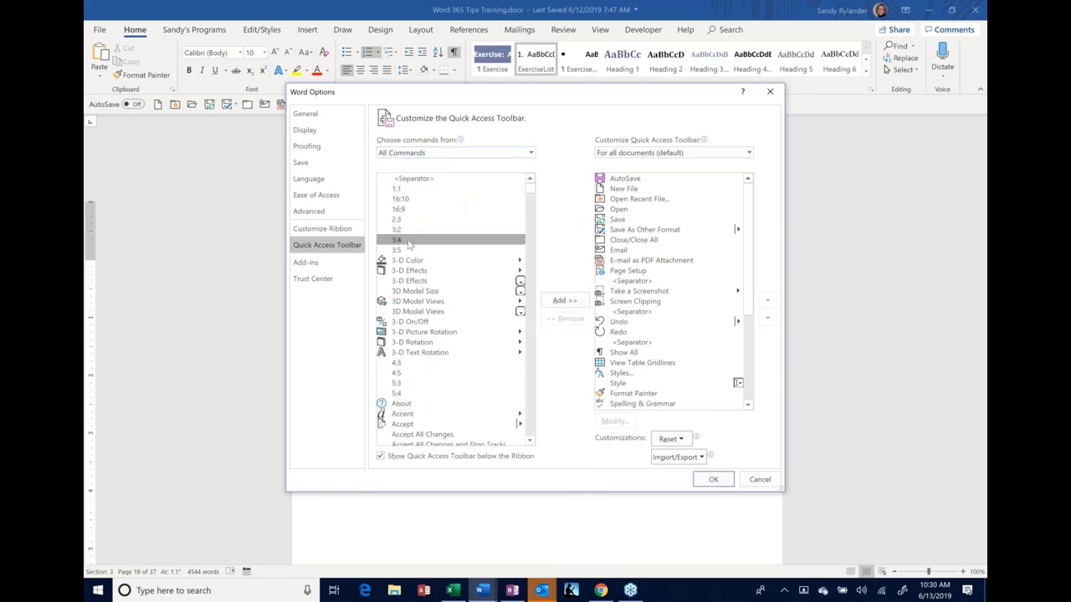
pyautogui.scroll(-20, 412, 213)
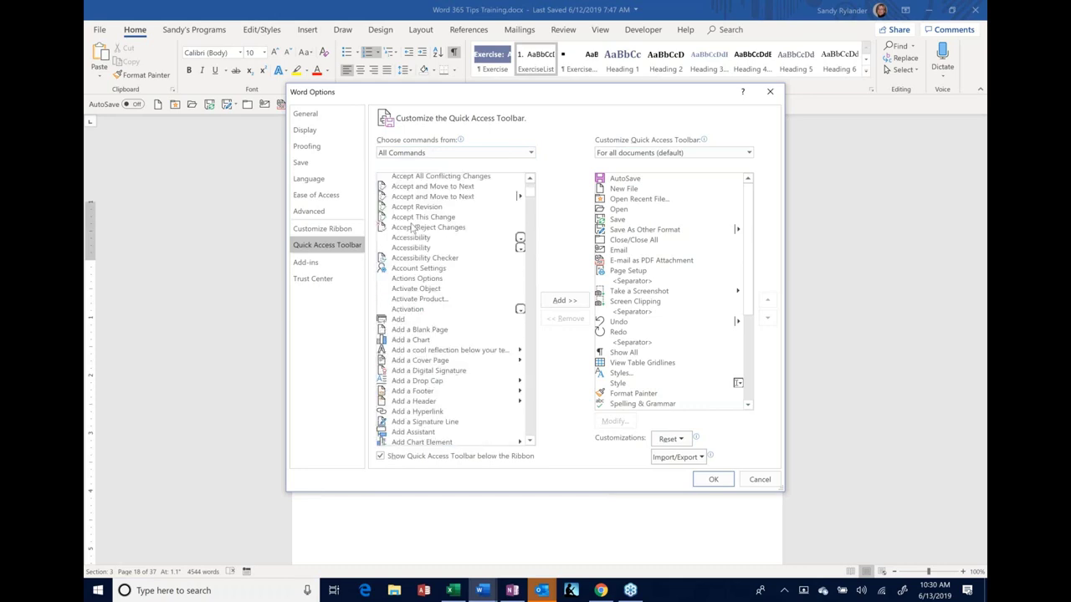
pyautogui.scroll(-20, 412, 224)
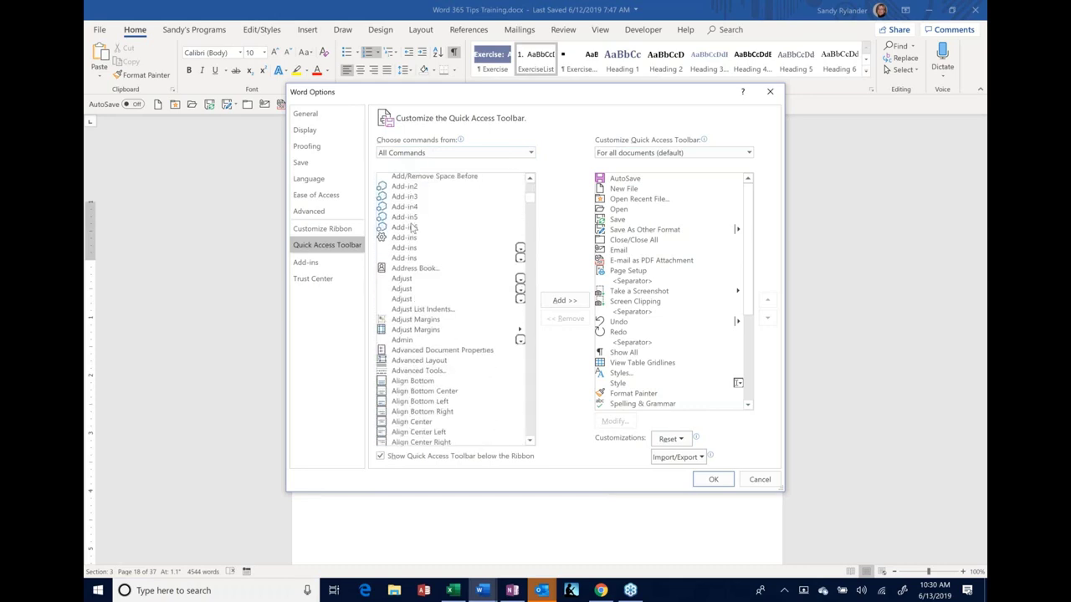
pyautogui.scroll(-7, 412, 226)
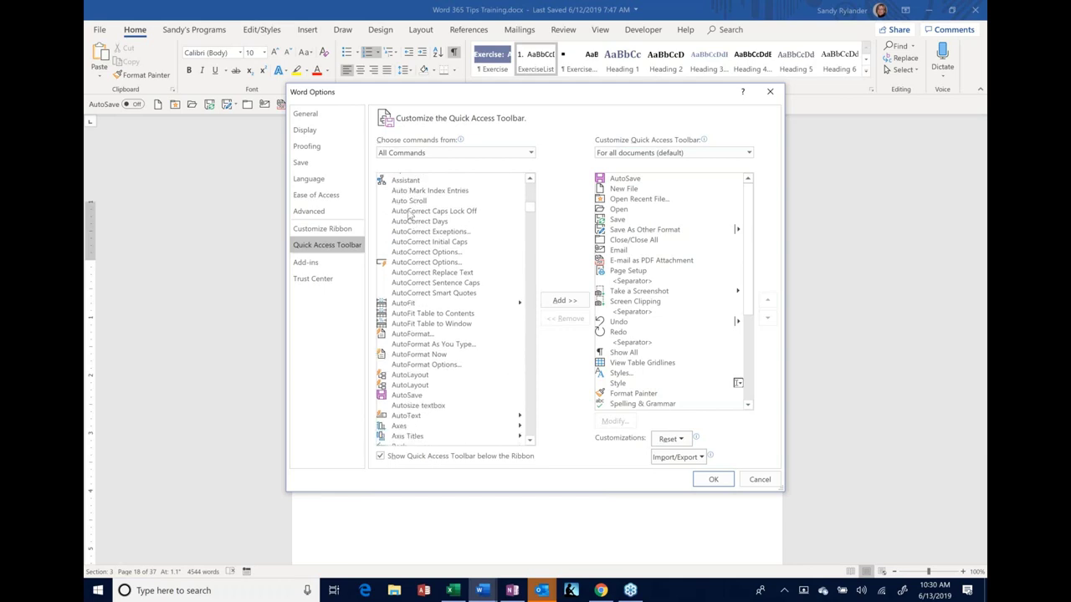
pyautogui.click(404, 202)
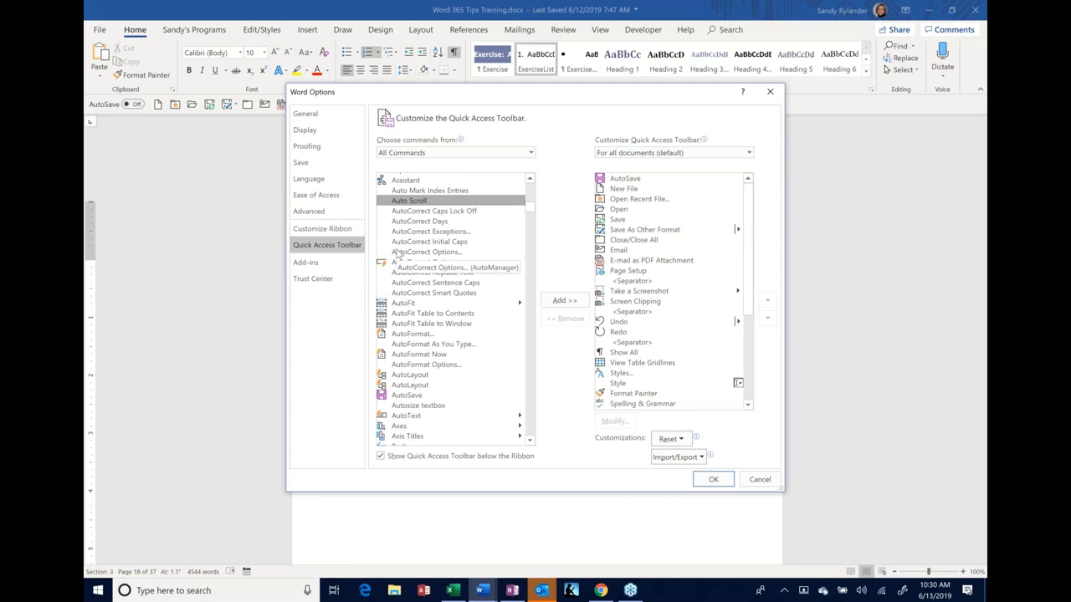
pyautogui.press('p')
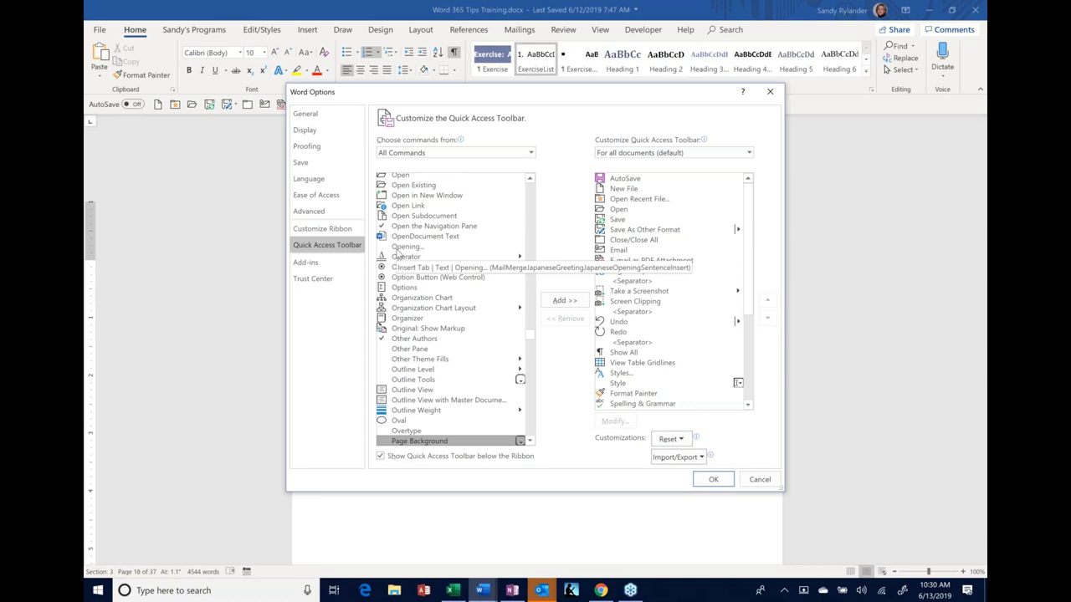
pyautogui.scroll(-8, 387, 264)
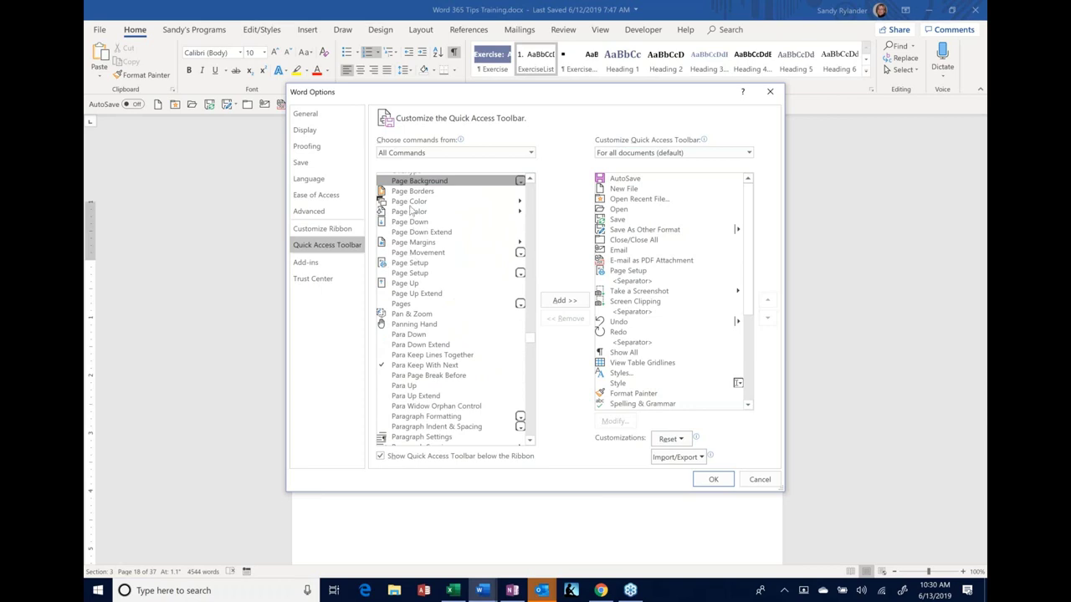
pyautogui.scroll(-5, 413, 251)
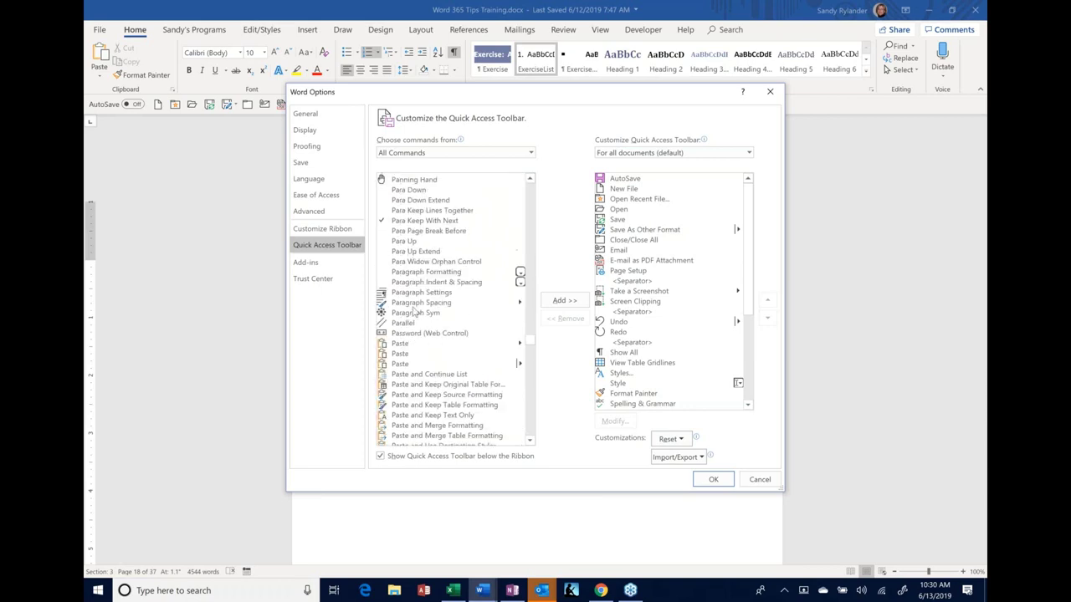
pyautogui.click(414, 292)
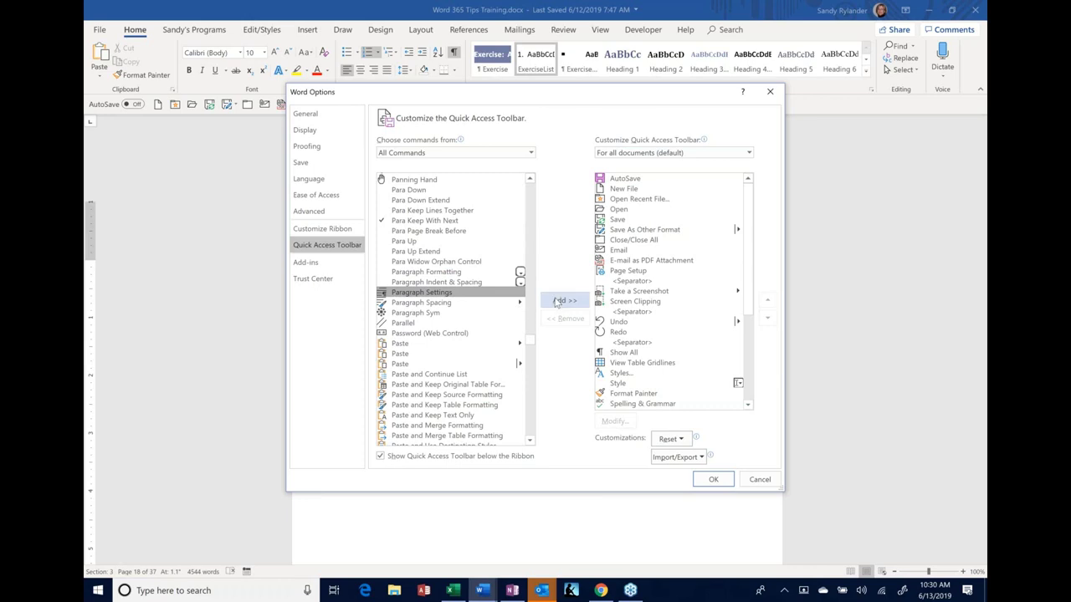
pyautogui.doubleClick(458, 294)
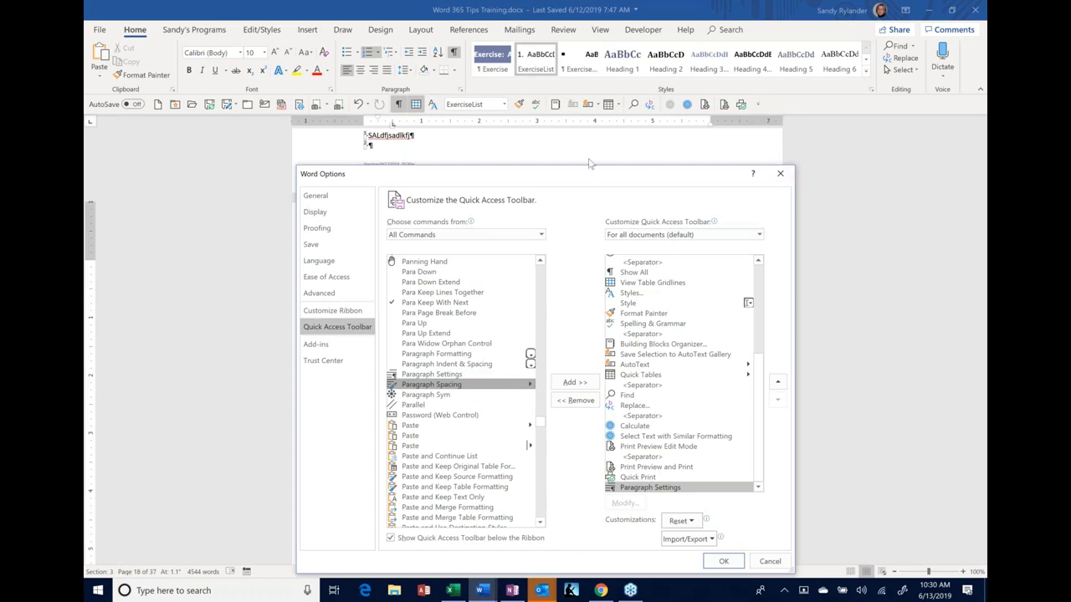
# Reposition the Word Options window and move Paragraph Settings up to sit just below Style.
pyautogui.moveTo(589, 171); pyautogui.dragTo(536, 93)
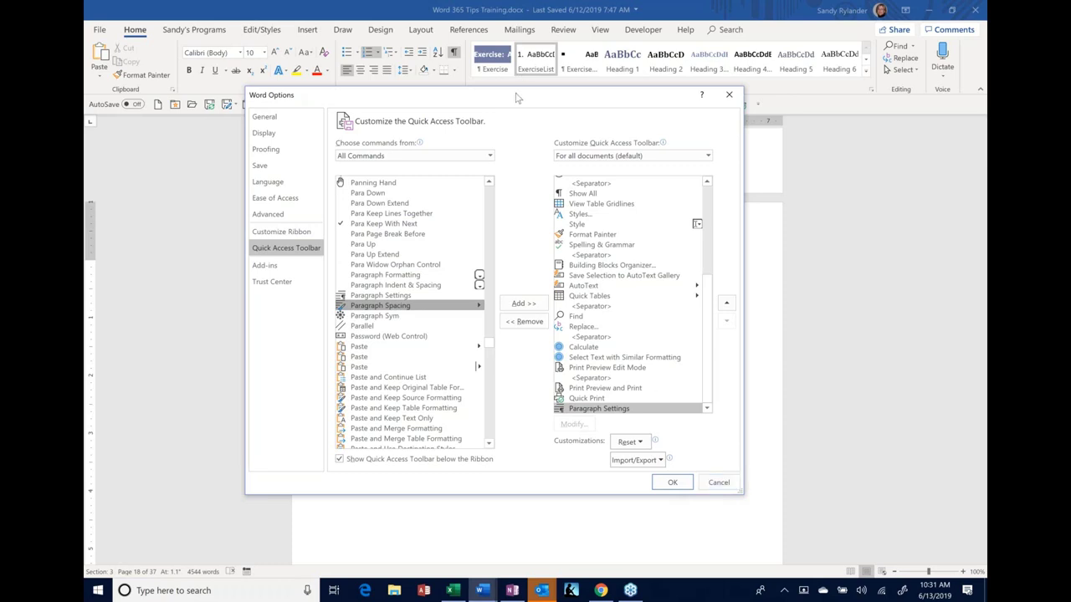
pyautogui.moveTo(522, 97); pyautogui.dragTo(579, 151)
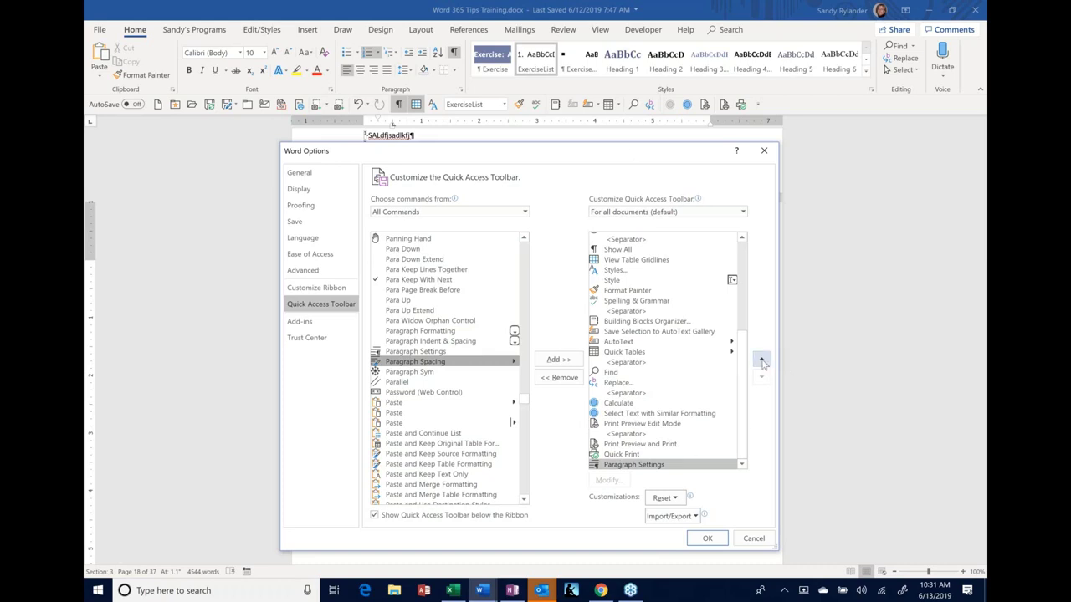
pyautogui.moveTo(763, 362); pyautogui.dragTo(762, 363)
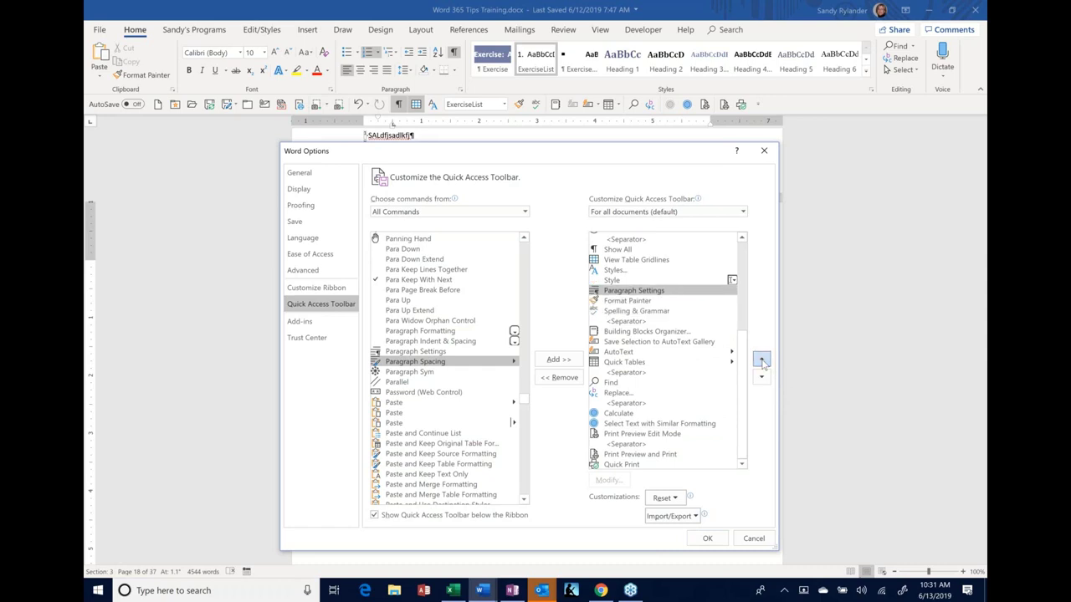
pyautogui.click(645, 291)
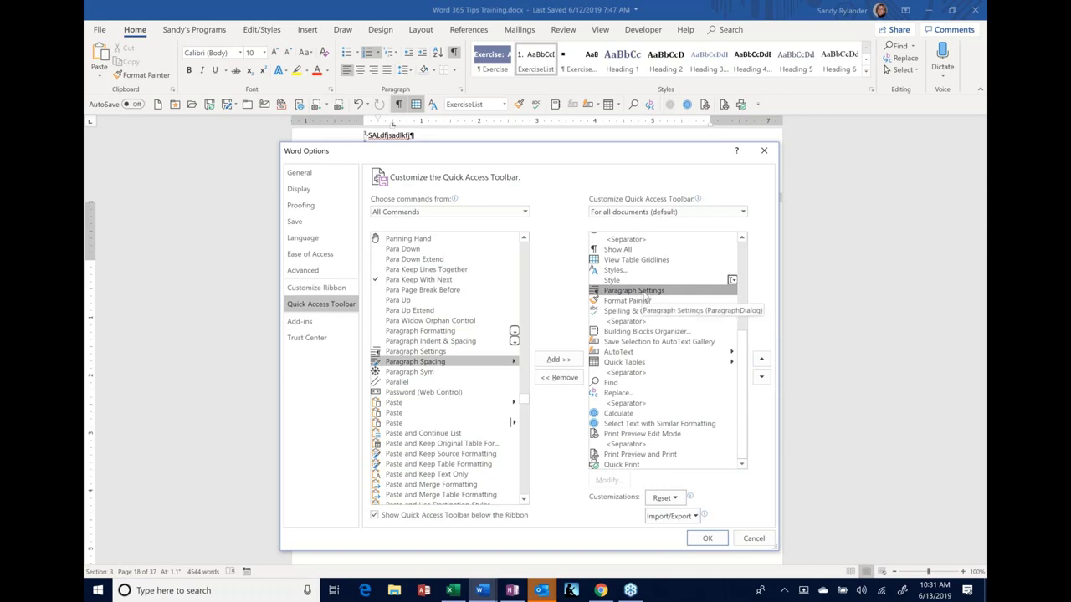
pyautogui.scroll(5, 644, 297)
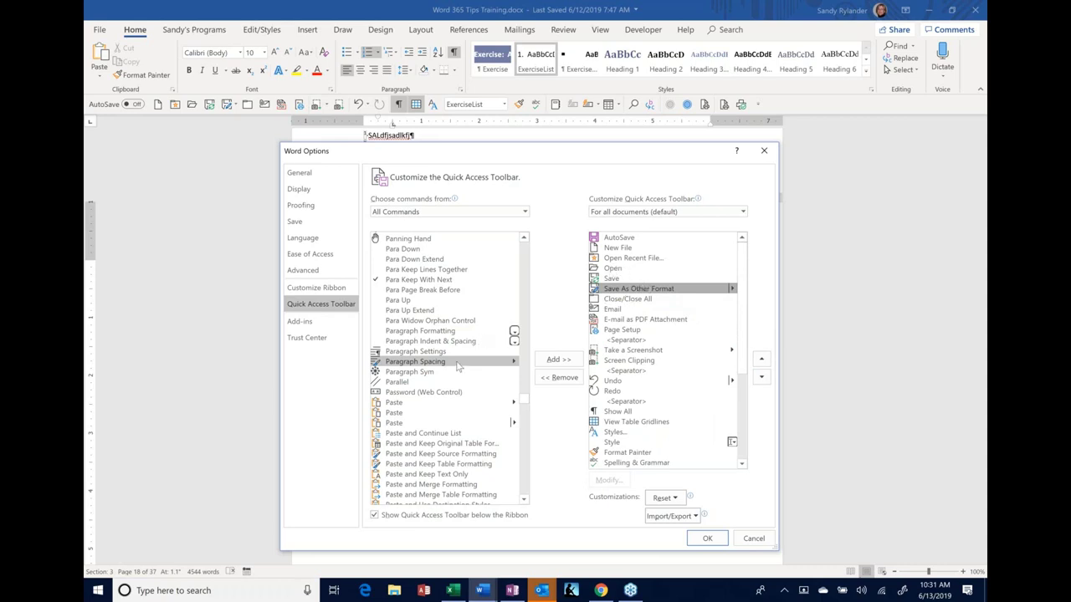
pyautogui.click(610, 278)
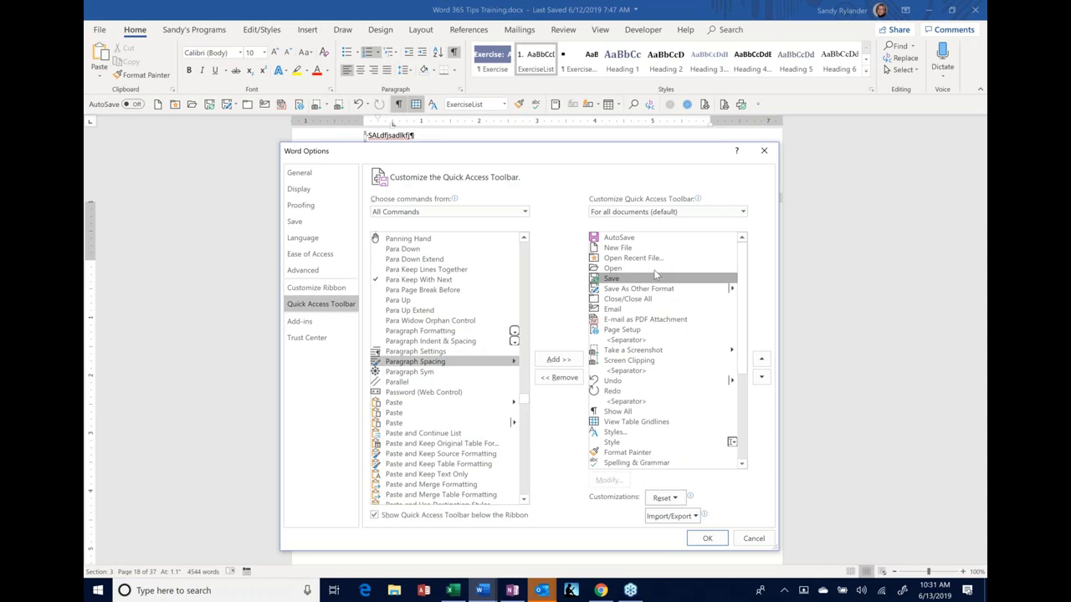
pyautogui.click(563, 365)
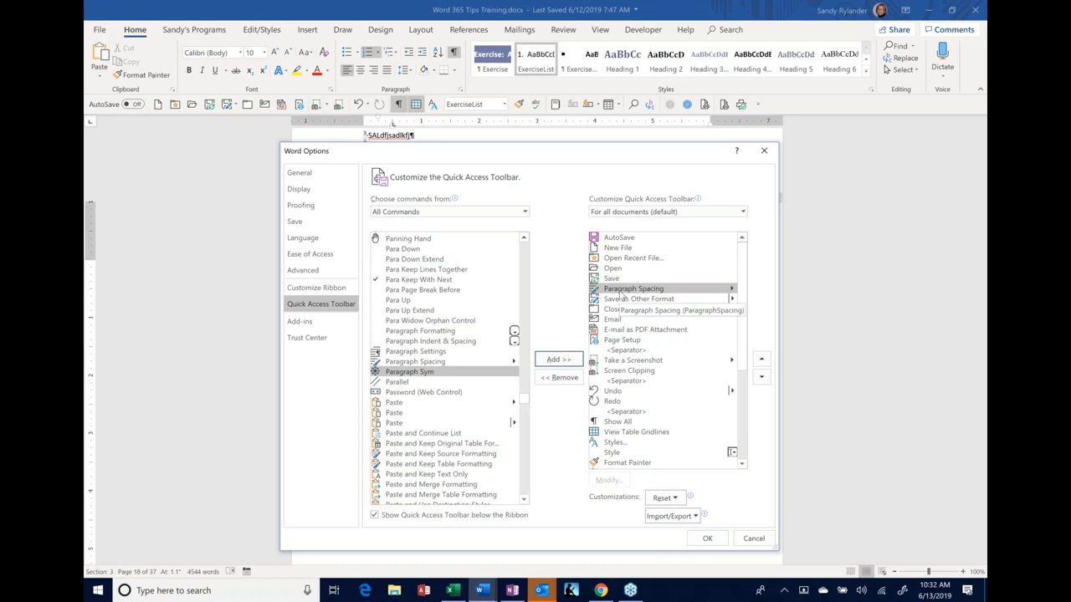
pyautogui.click(558, 378)
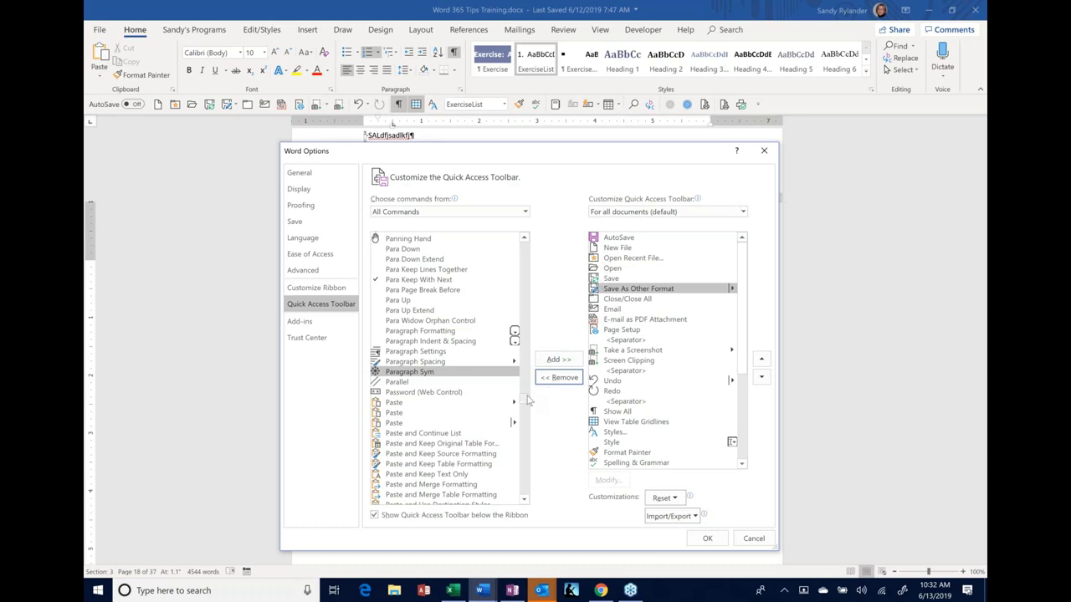
pyautogui.moveTo(525, 398); pyautogui.dragTo(622, 120)
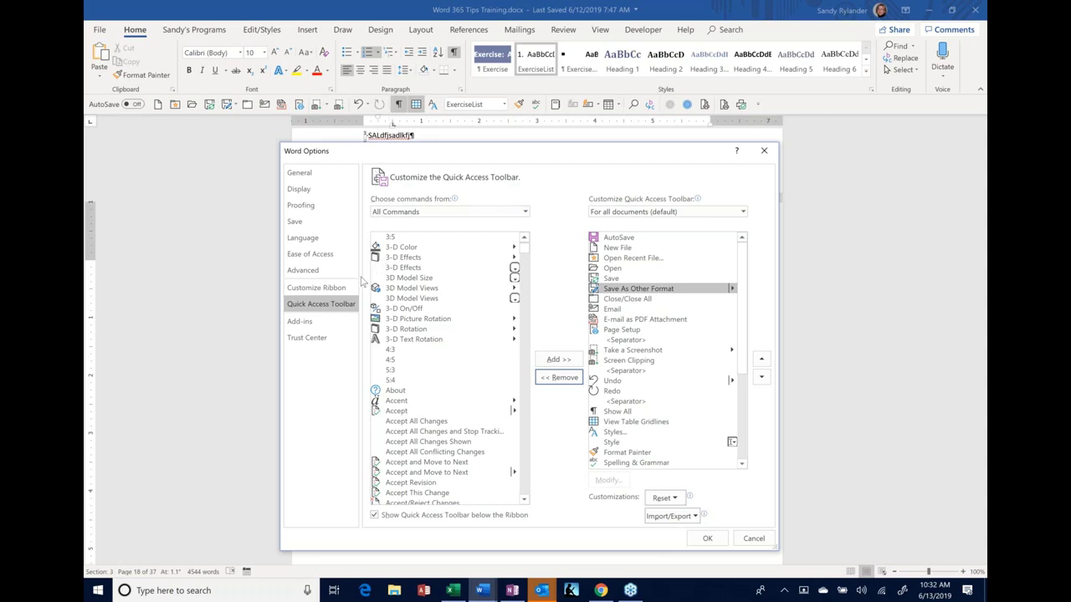
# Add a separator after Save As Other Format, then remove it again.
pyautogui.click(525, 238)
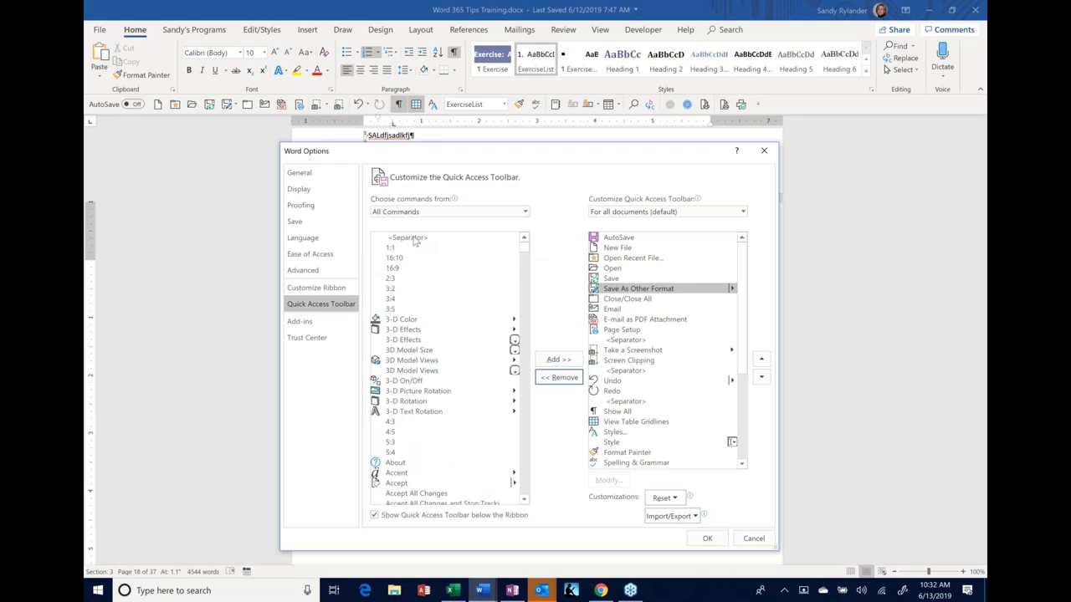
pyautogui.click(414, 240)
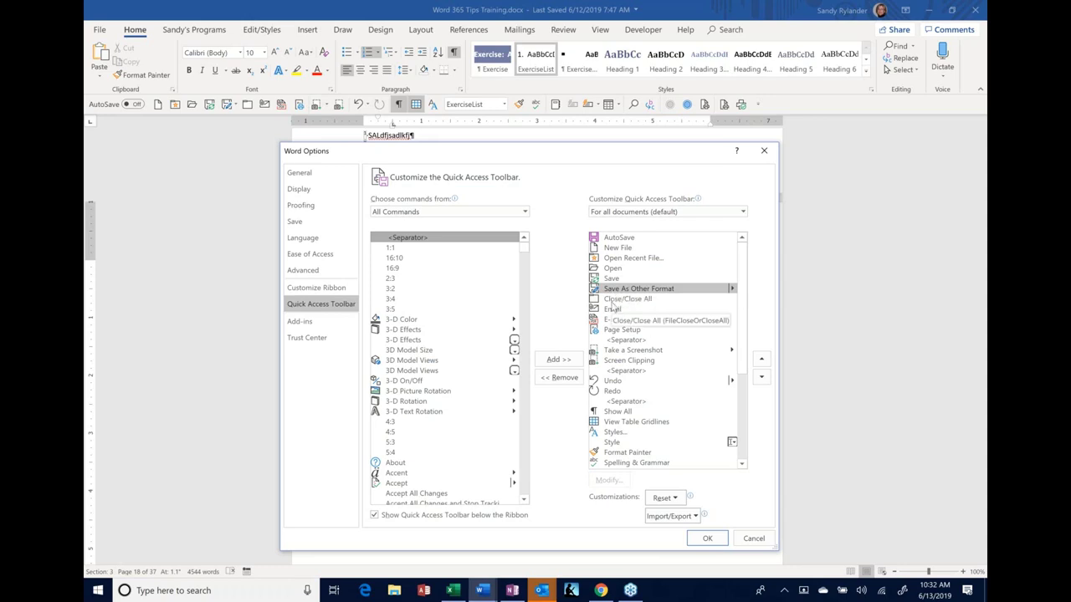
pyautogui.doubleClick(469, 240)
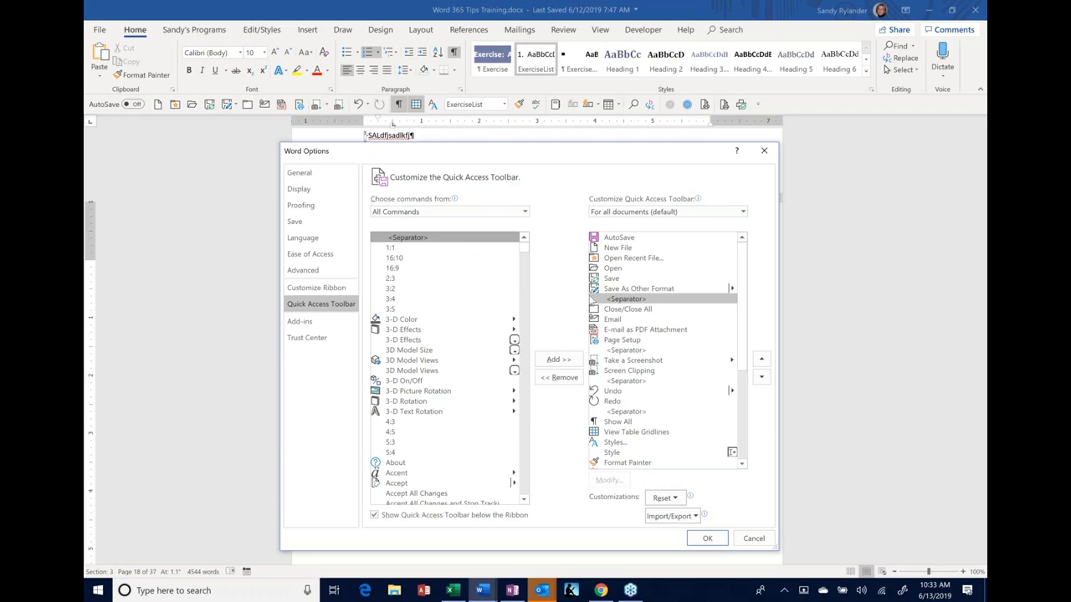
pyautogui.doubleClick(604, 299)
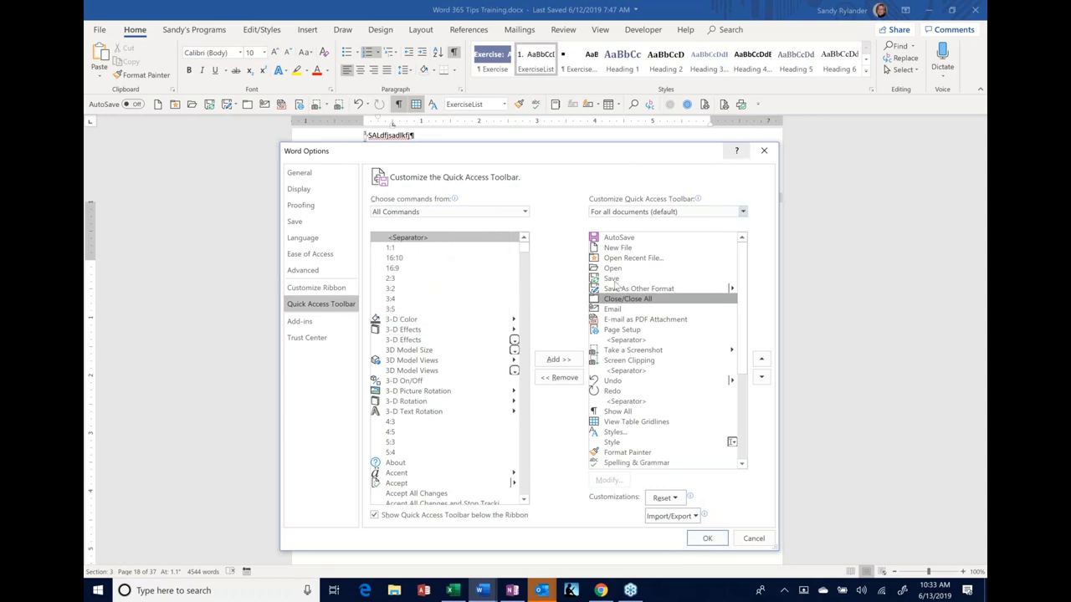
# Add the Add a Footer command, move it to the end of the toolbar list, and confirm with OK.
pyautogui.click(524, 475)
pyautogui.click(418, 477)
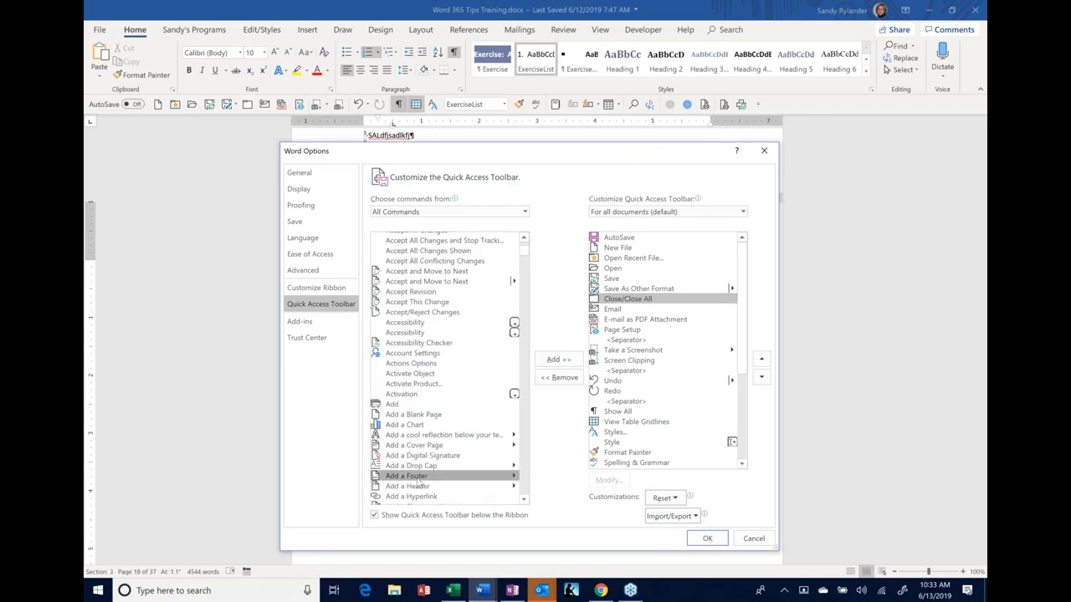
pyautogui.doubleClick(418, 479)
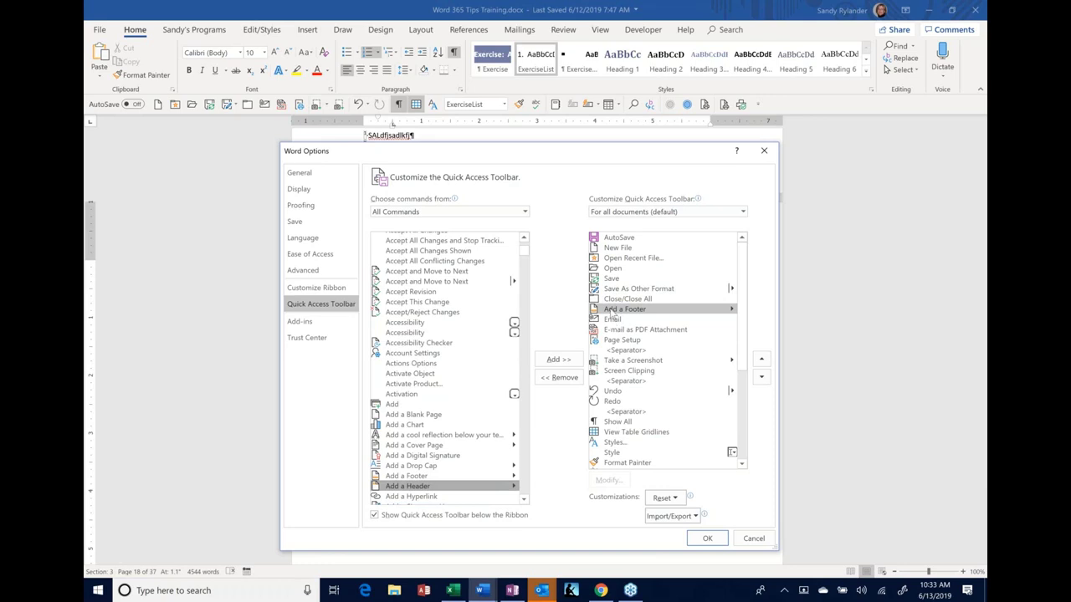
pyautogui.click(761, 378)
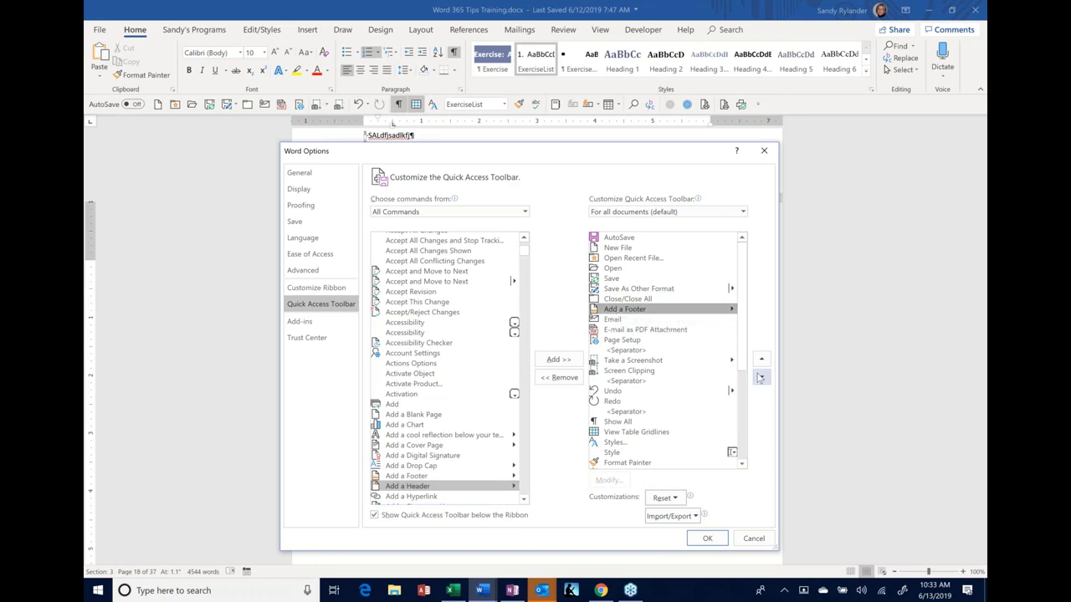
pyautogui.click(761, 377)
pyautogui.click(760, 378)
pyautogui.click(761, 377)
pyautogui.click(761, 377)
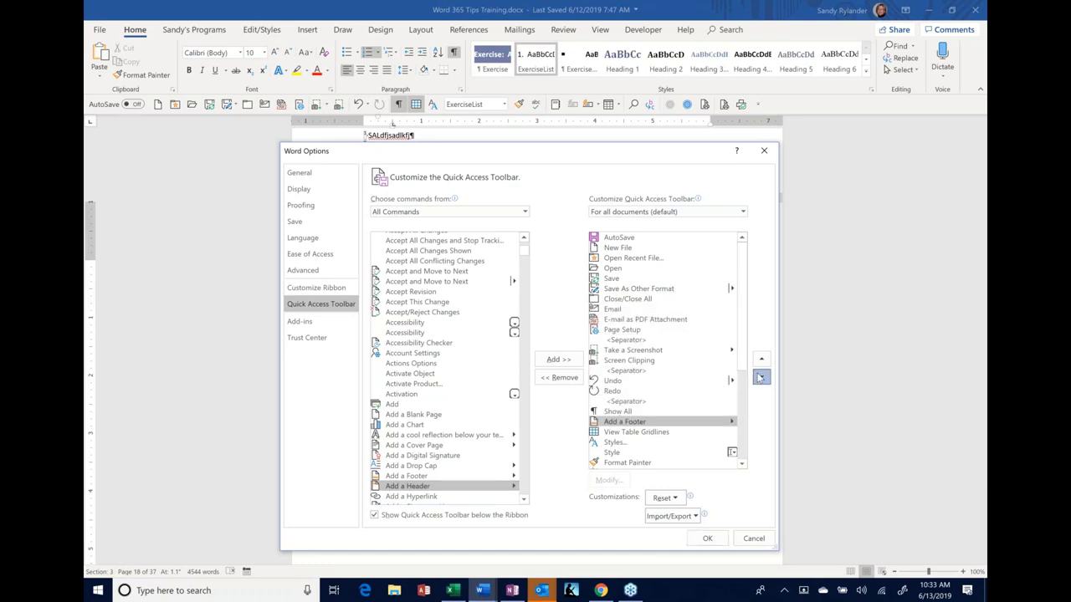
pyautogui.click(760, 378)
pyautogui.click(760, 377)
pyautogui.click(760, 378)
pyautogui.click(760, 378)
pyautogui.click(761, 378)
pyautogui.click(761, 377)
pyautogui.click(761, 377)
pyautogui.click(761, 378)
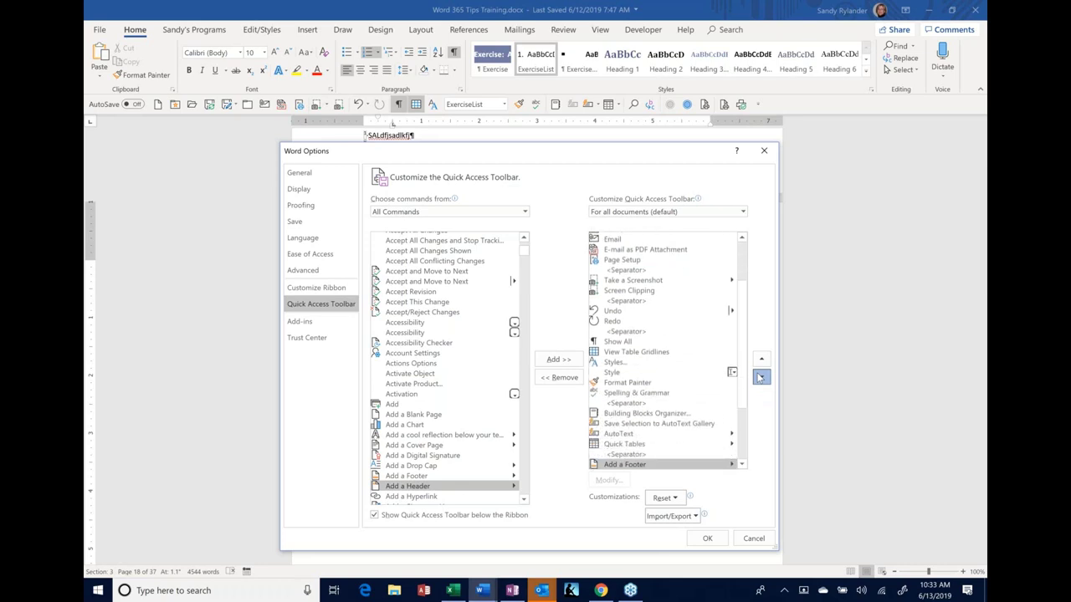
pyautogui.click(761, 377)
pyautogui.click(760, 378)
pyautogui.click(760, 377)
pyautogui.click(761, 378)
pyautogui.click(761, 378)
pyautogui.click(760, 377)
pyautogui.click(761, 378)
pyautogui.click(760, 377)
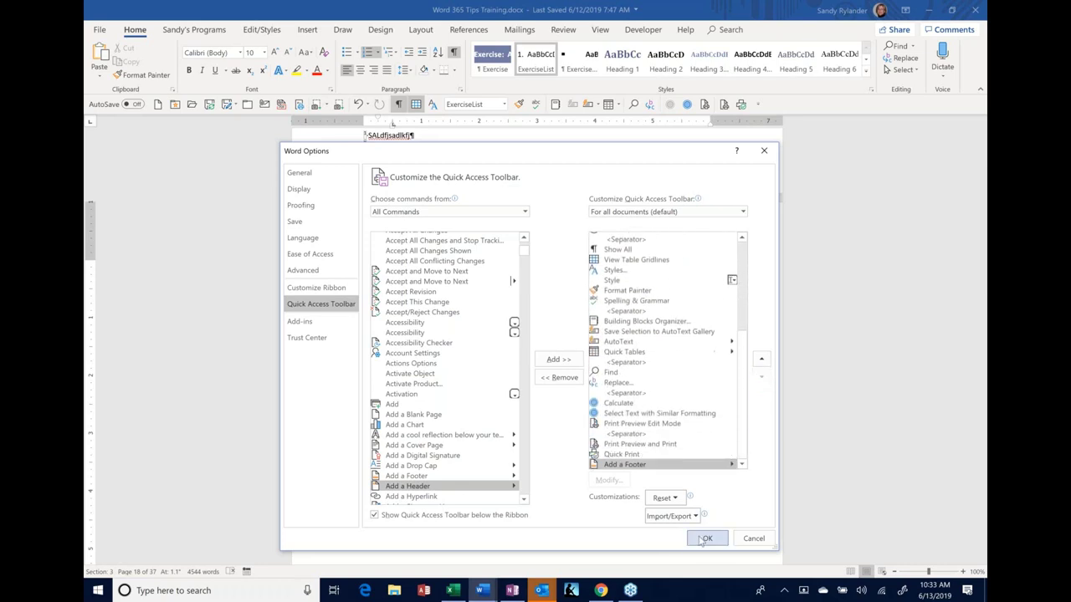
pyautogui.click(705, 540)
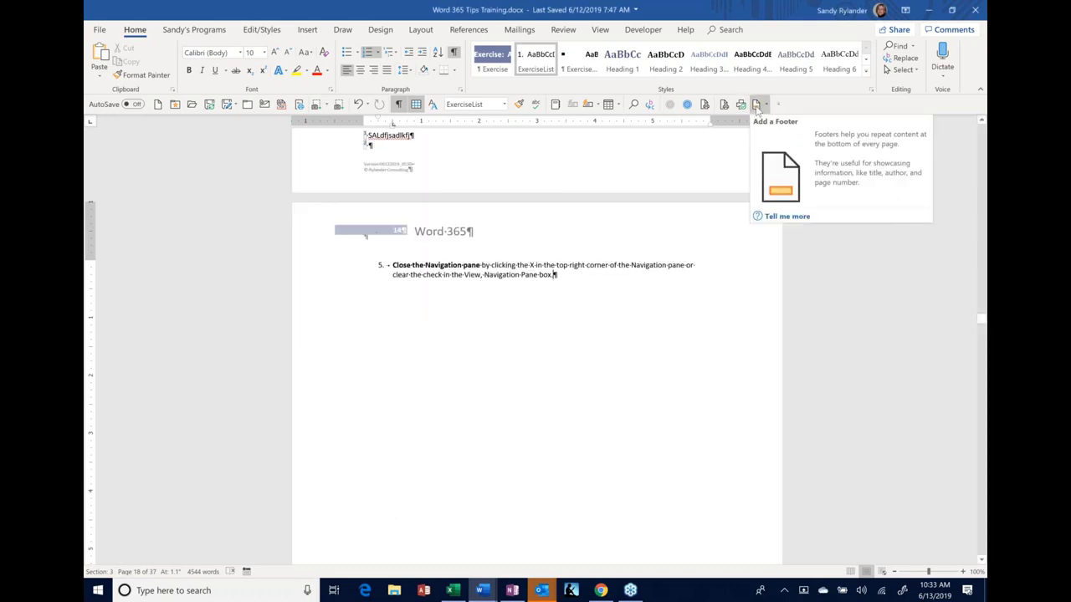
# Remove the Add a Footer button from the Quick Access Toolbar via its right-click menu.
pyautogui.rightClick(757, 109)
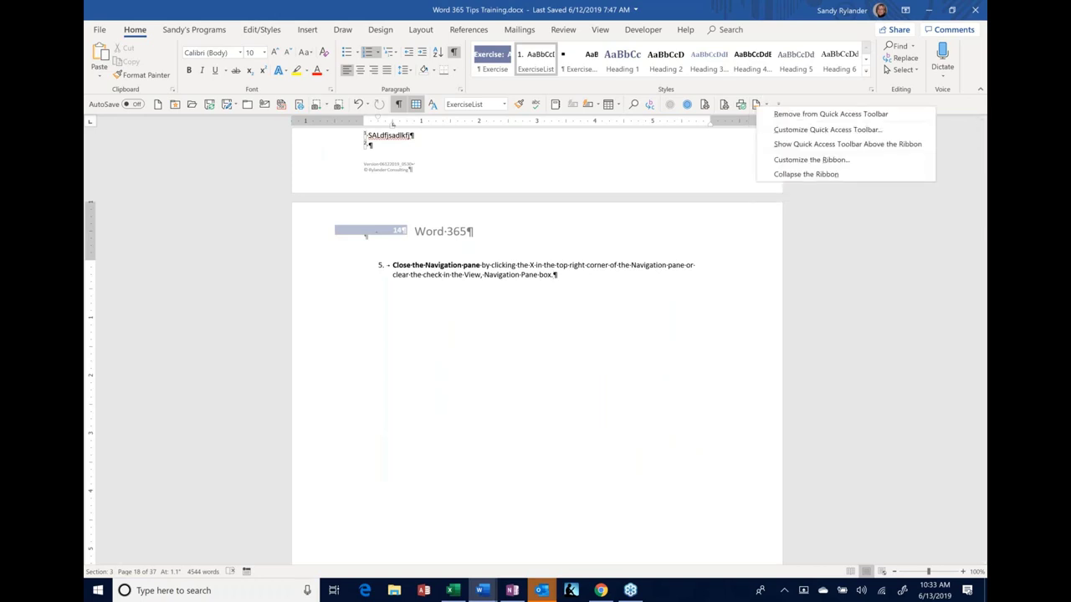
pyautogui.click(778, 114)
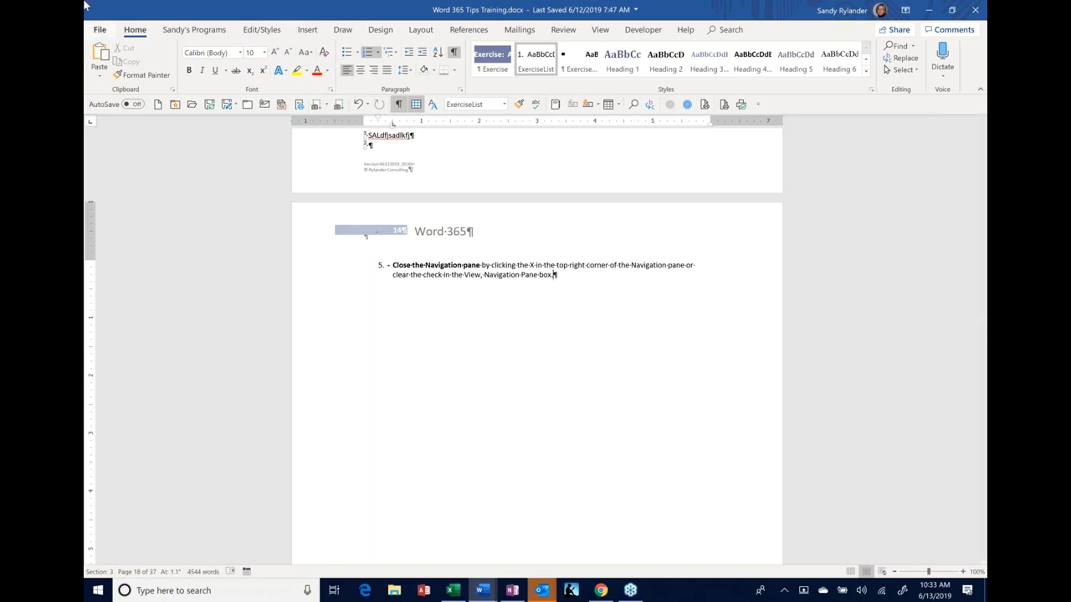
# Create a new blank document, then open and dismiss the Open dialog.
pyautogui.click(158, 105)
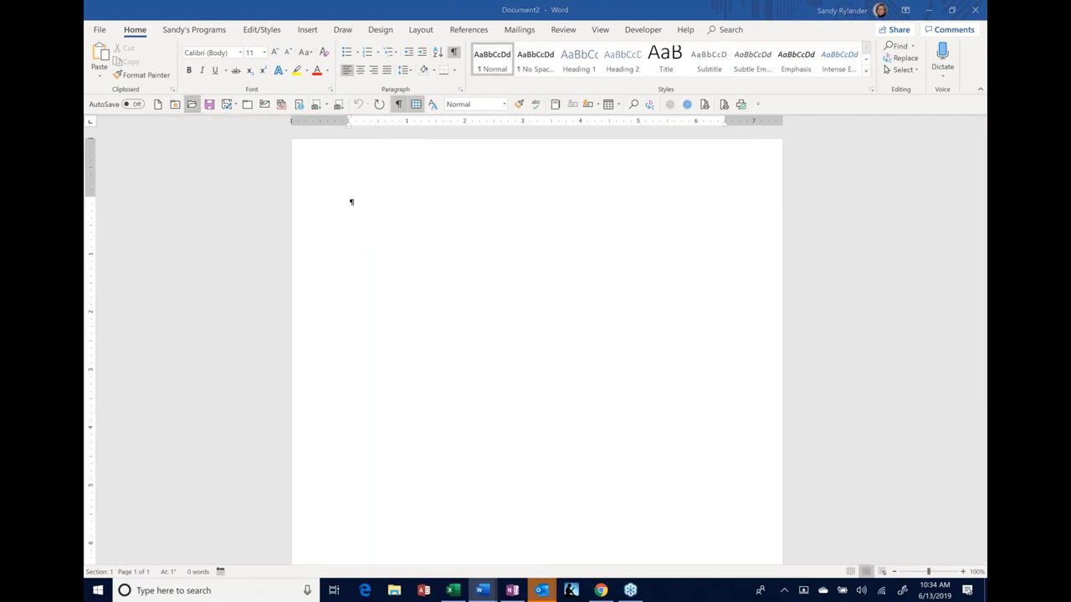
pyautogui.click(192, 104)
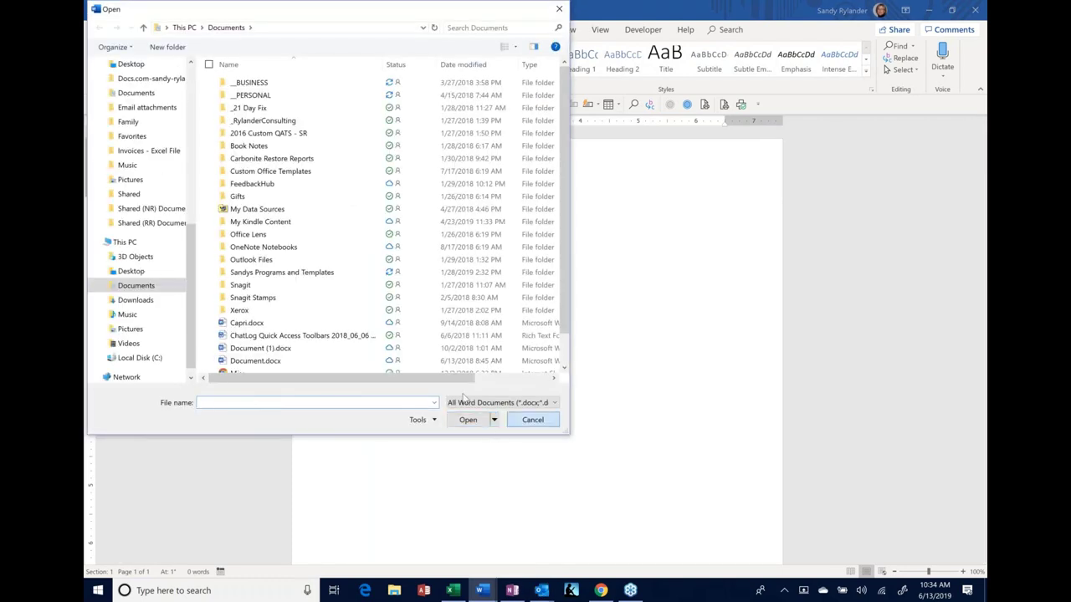
pyautogui.press('Escape')
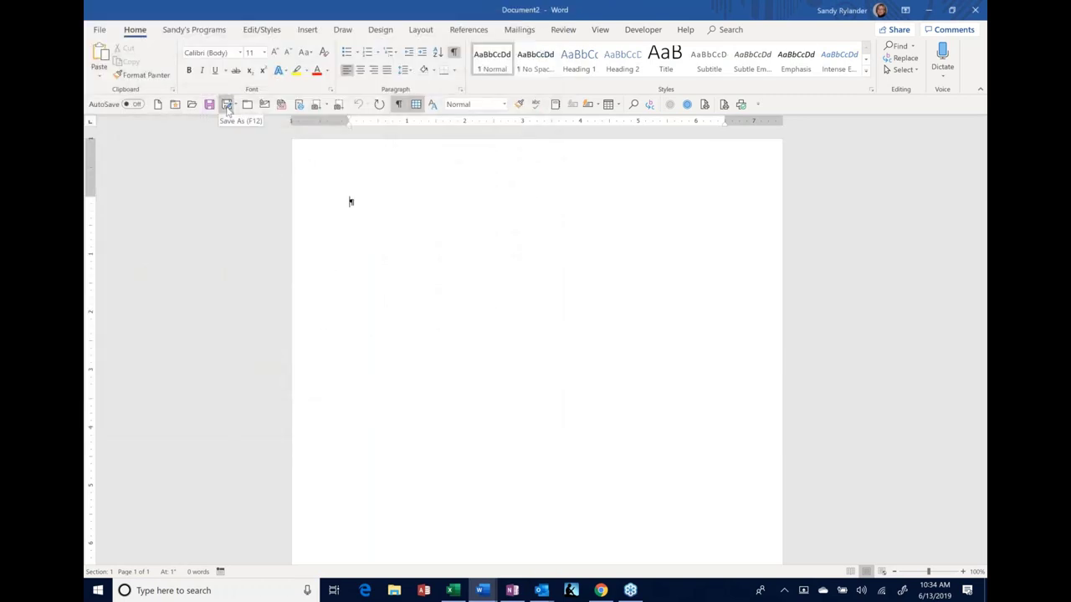
# Open Save As, browse the file types keeping Word Document, and cancel without saving.
pyautogui.click(228, 108)
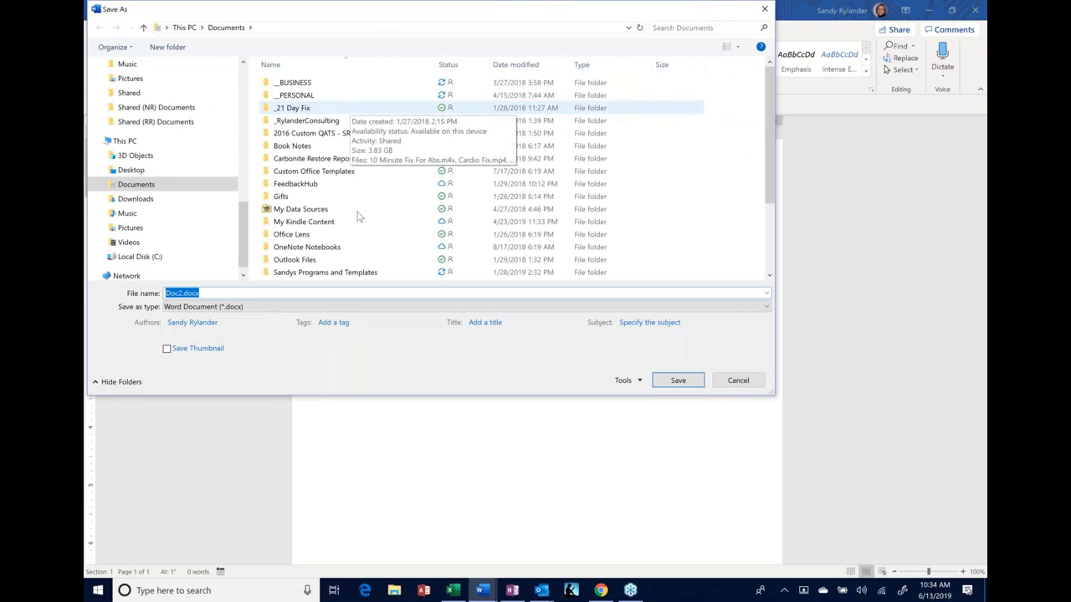
pyautogui.click(333, 307)
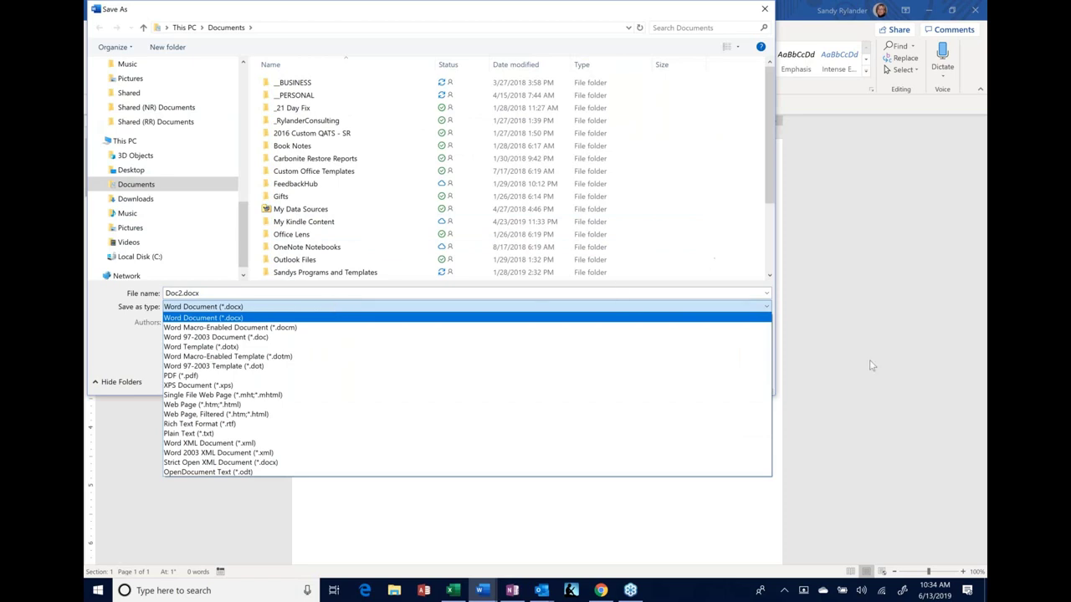
pyautogui.press('Down')
pyautogui.press('Escape')
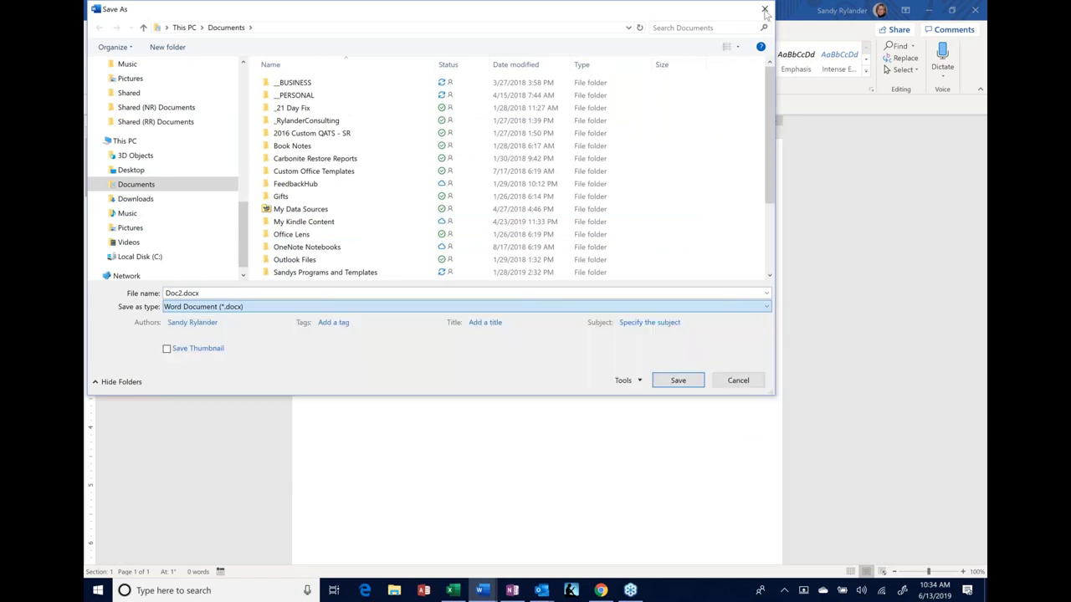
pyautogui.press('Tab')
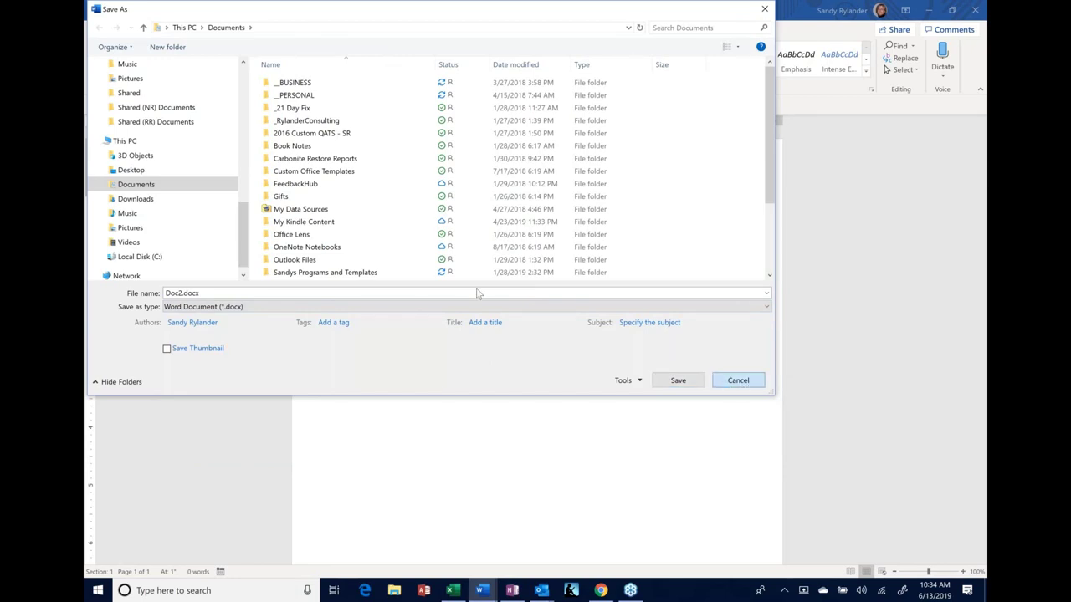
pyautogui.press('Return')
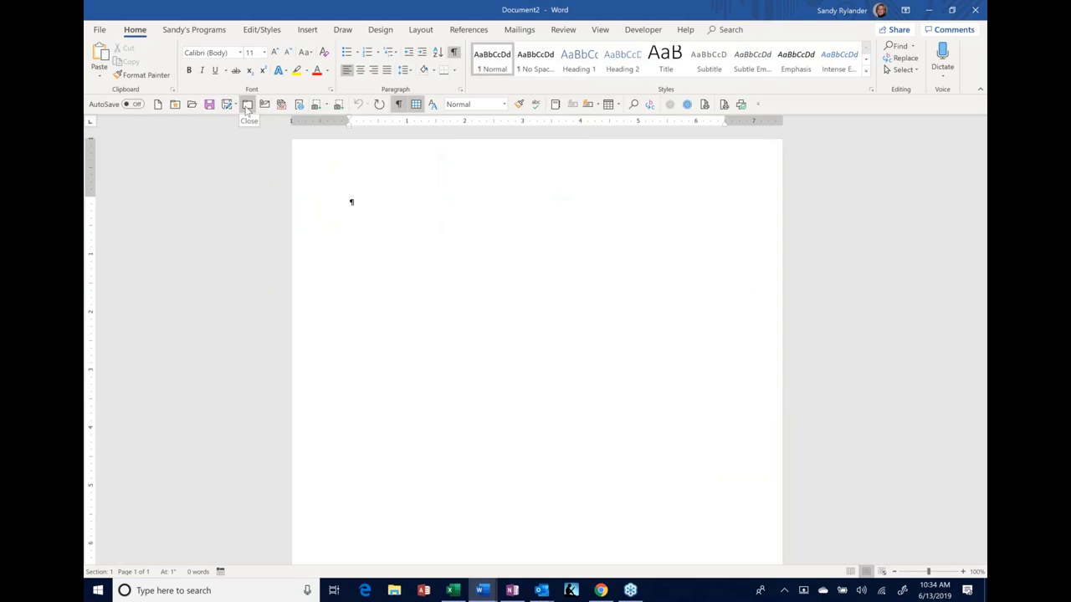
# Close blank Document2, then start an email with Word 365 Tips Training.docx attached.
pyautogui.click(248, 106)
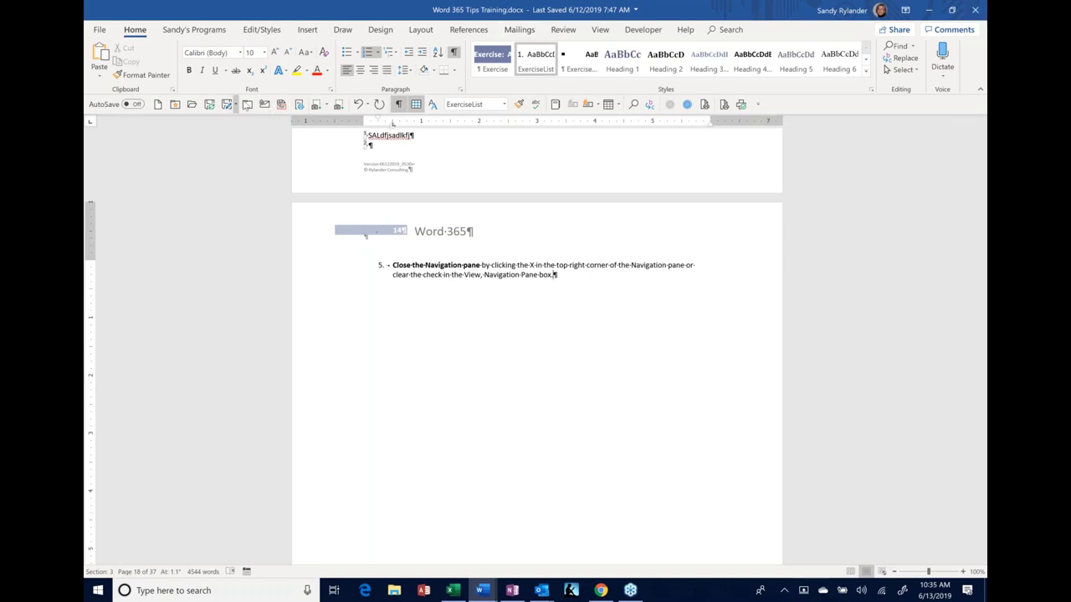
pyautogui.click(264, 106)
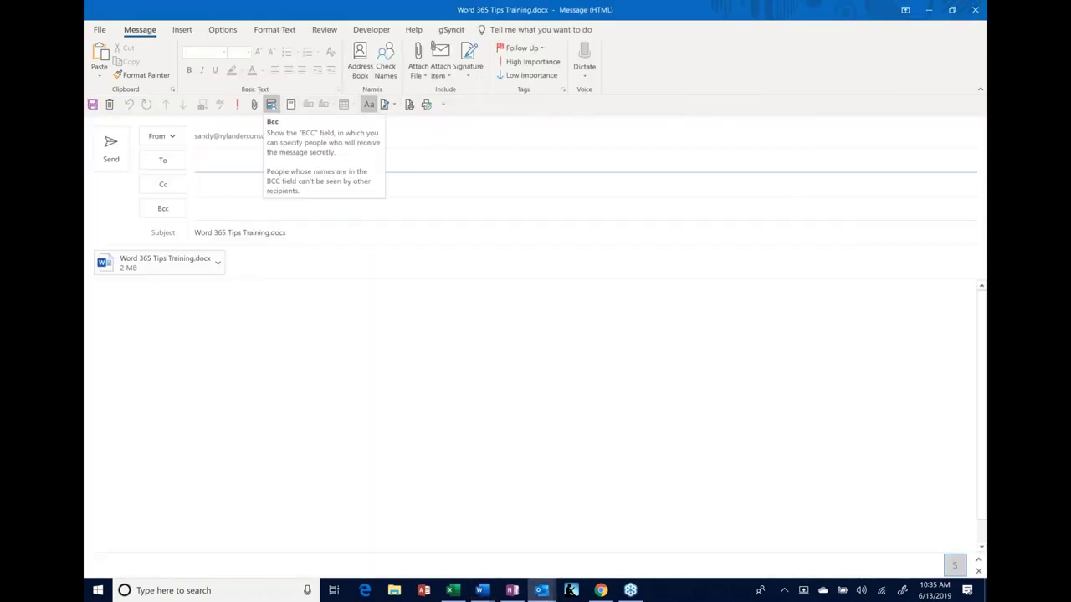
# Discard the draft, start a PDF-attachment email updating the entire table of contents, then discard it.
pyautogui.click(975, 9)
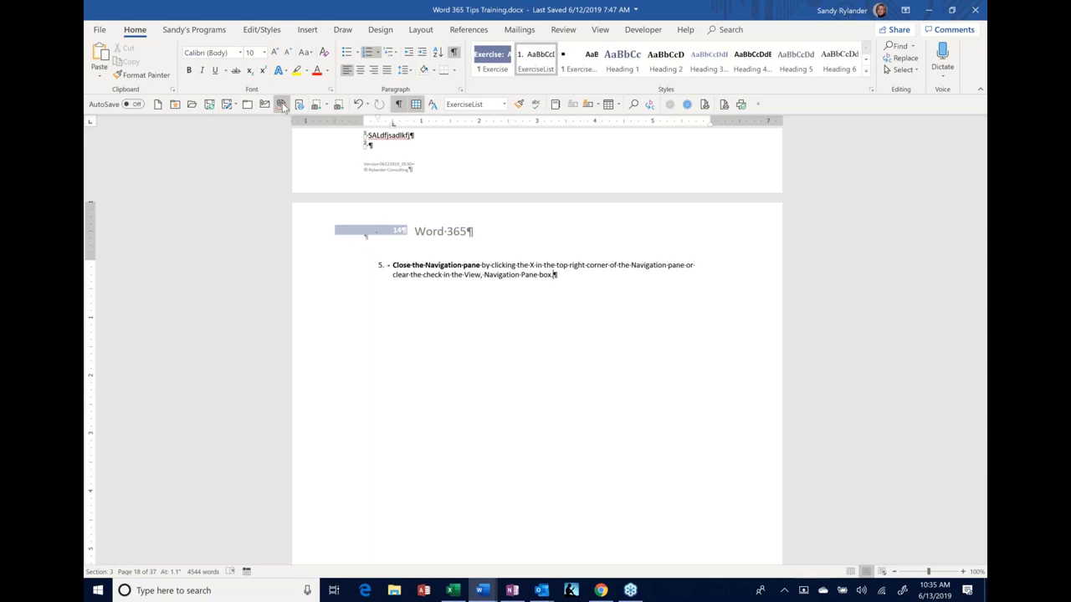
pyautogui.click(282, 105)
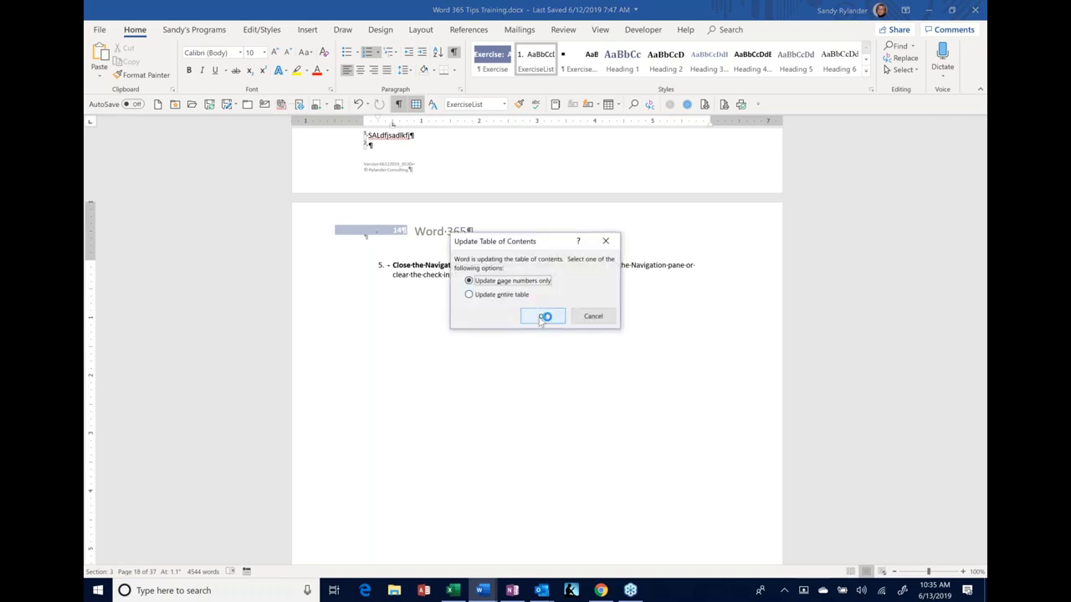
pyautogui.click(492, 294)
pyautogui.click(546, 317)
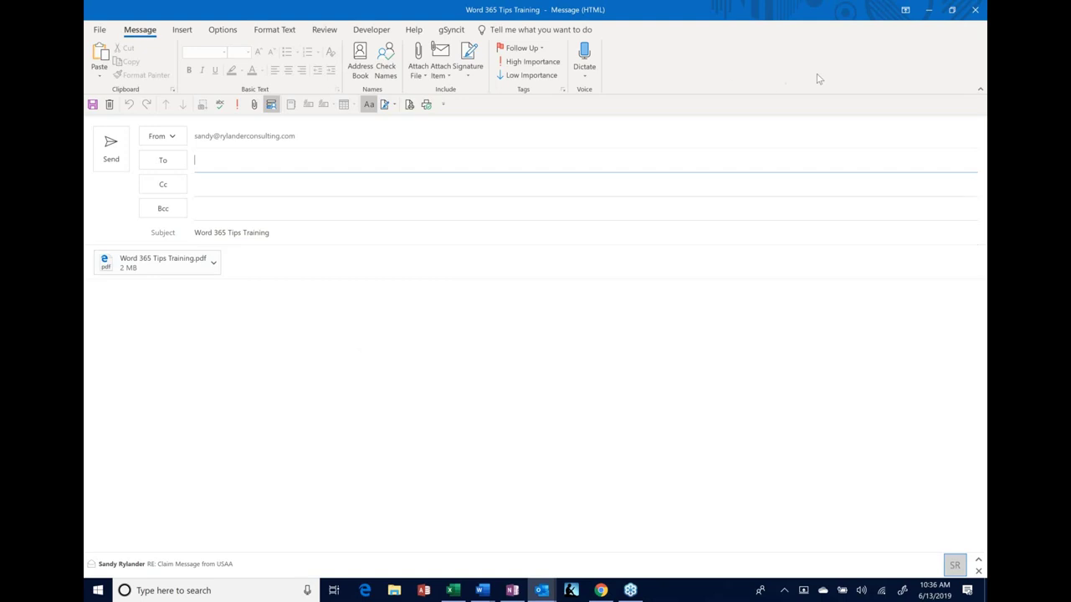
pyautogui.click(976, 10)
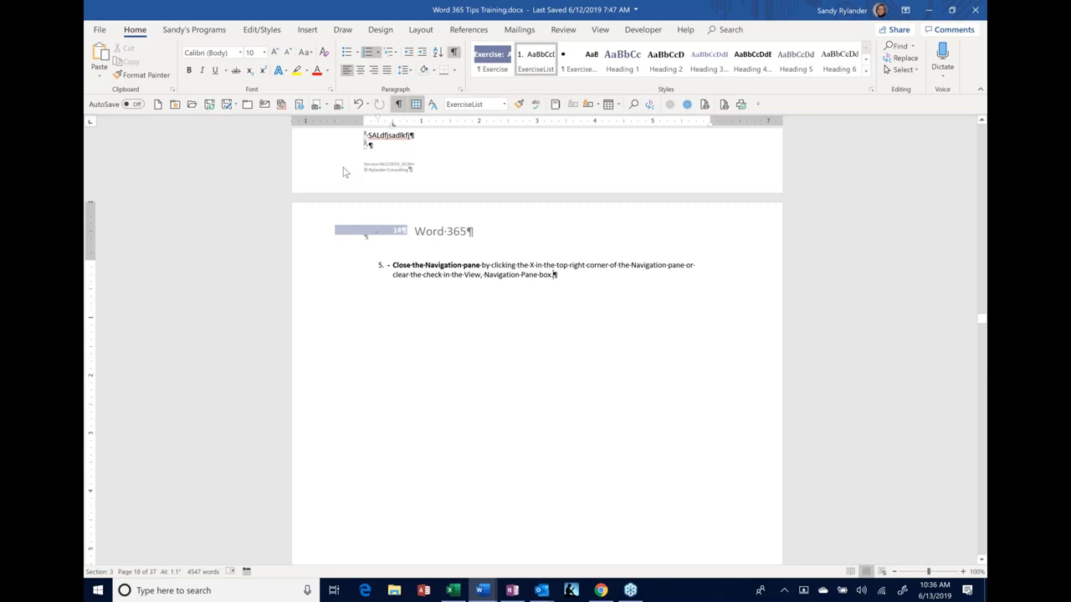
pyautogui.click(298, 104)
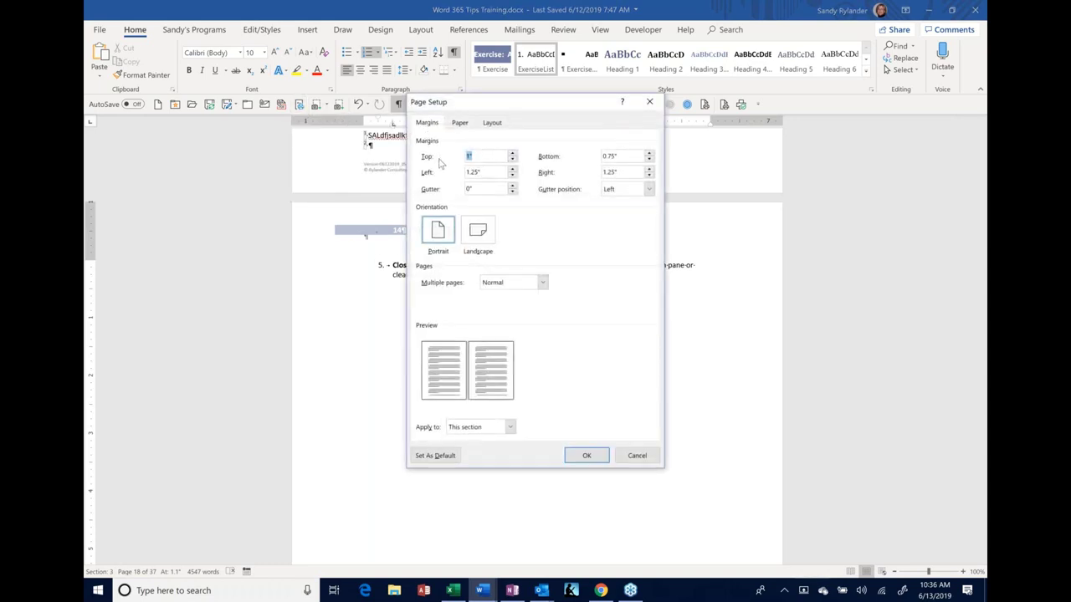
pyautogui.click(640, 455)
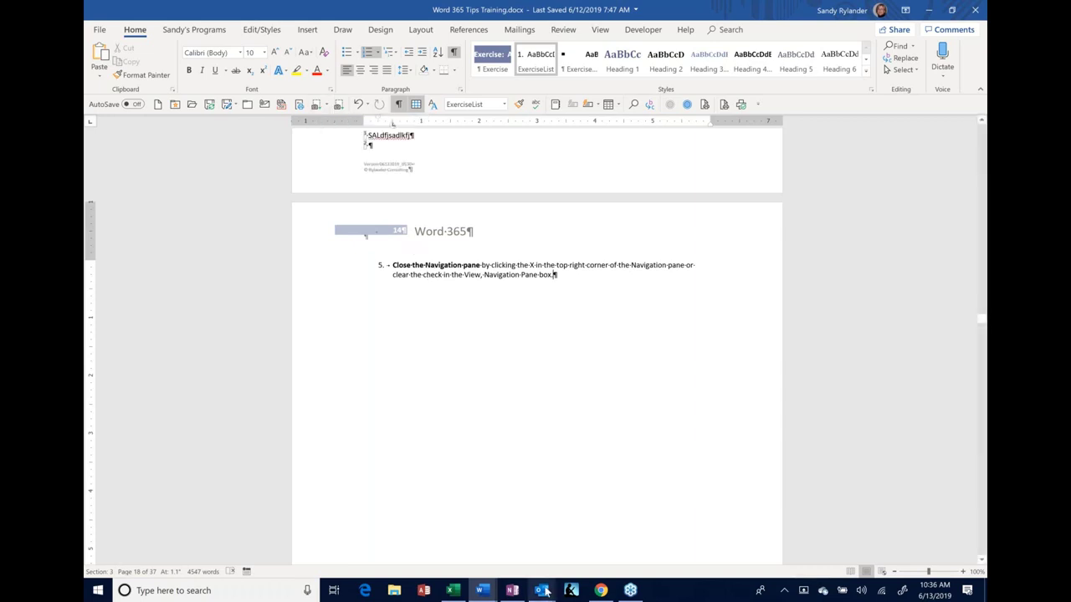
pyautogui.moveTo(453, 591)
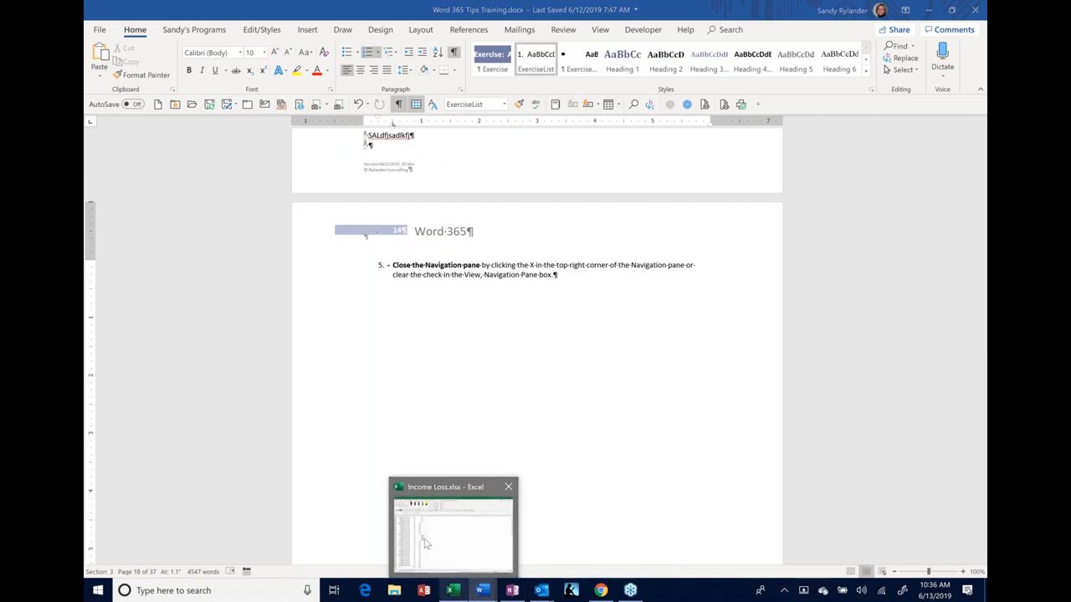
# Switch to Income Loss.xlsx and select cells B34, F7 and A1 on the 2nd Claim sheet.
pyautogui.click(425, 544)
pyautogui.click(224, 317)
pyautogui.scroll(6, 165, 199)
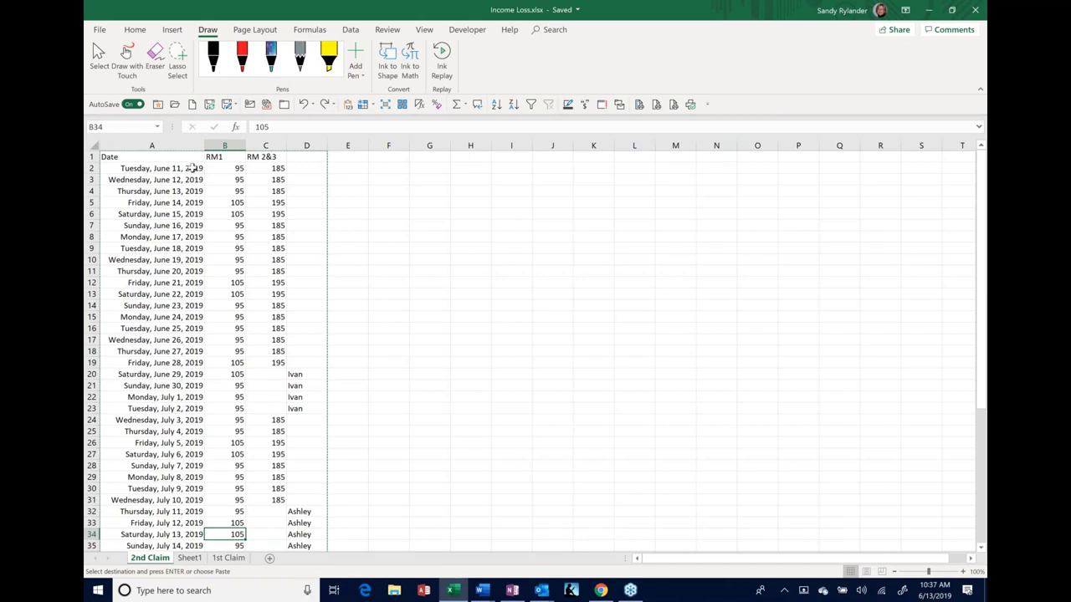
pyautogui.click(400, 224)
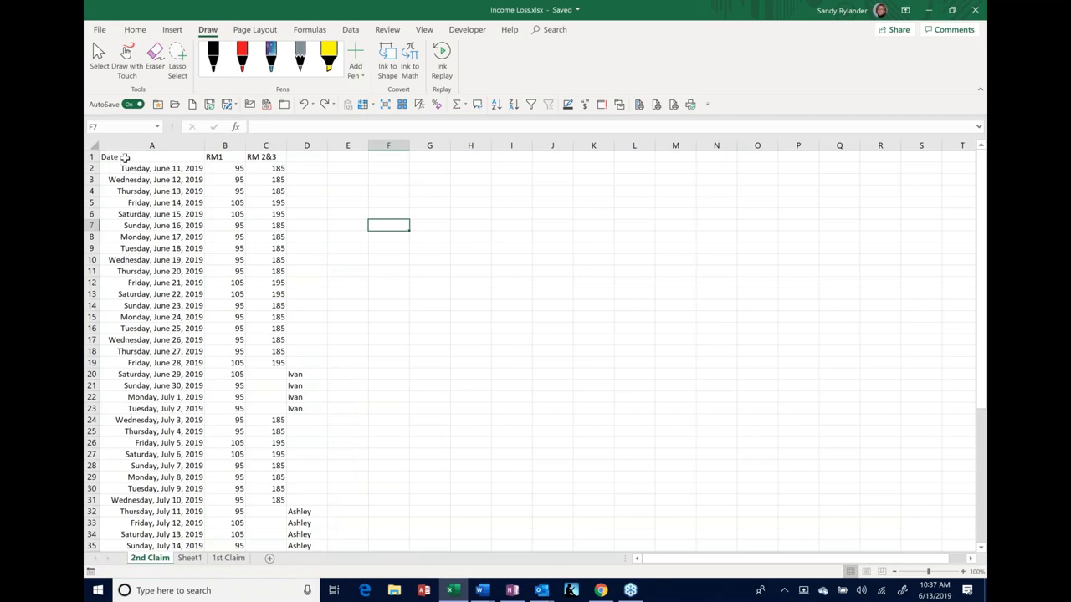
pyautogui.click(124, 157)
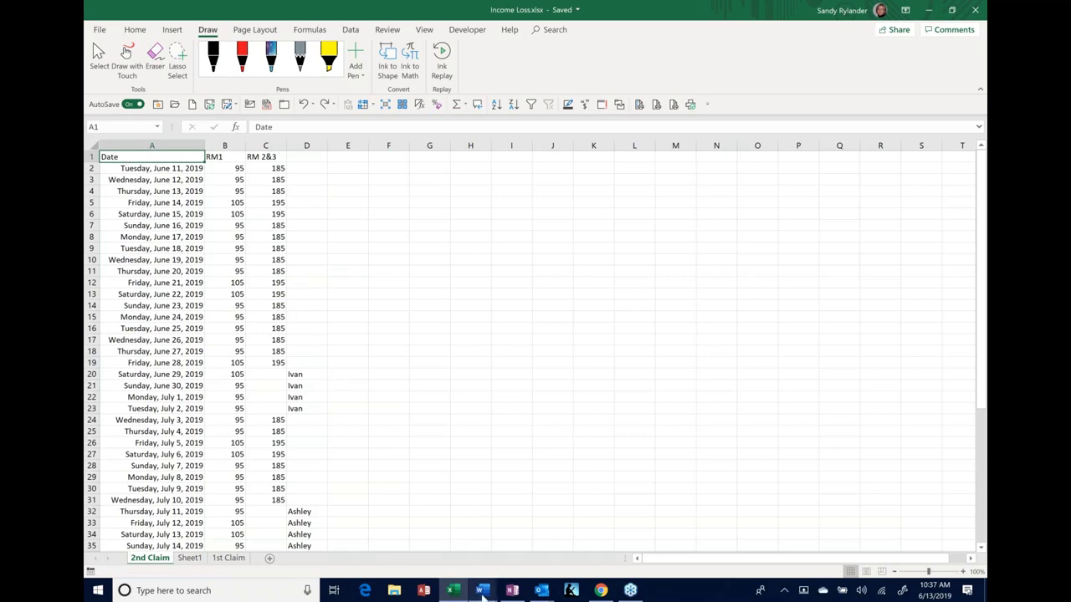
# Return to the blank Word document, check the Screenshot window list, and place the cursor in the empty paragraph.
pyautogui.moveTo(482, 594)
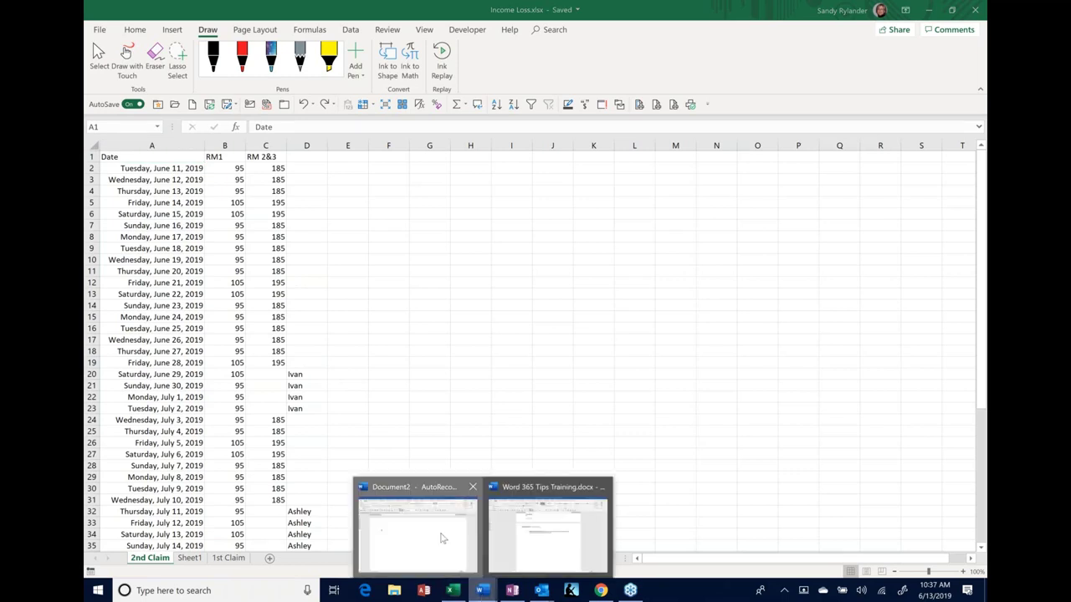
pyautogui.click(444, 537)
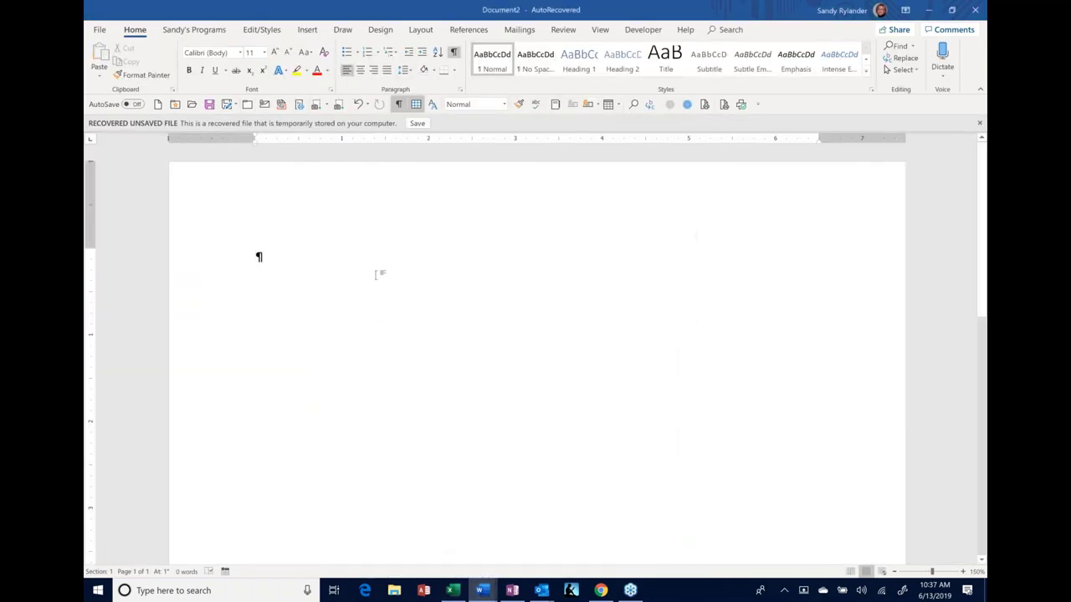
pyautogui.click(315, 106)
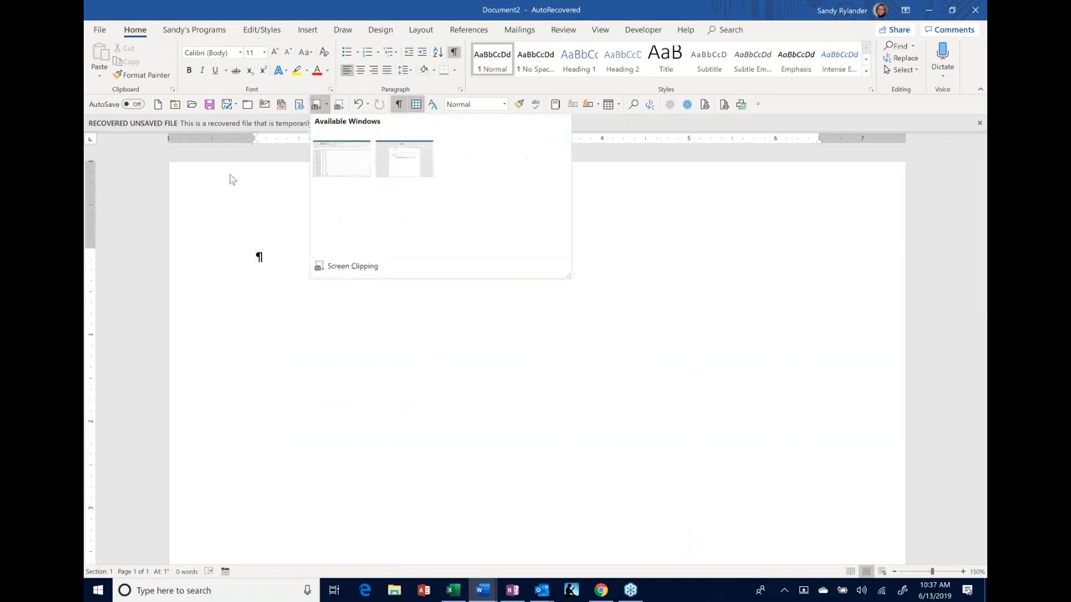
pyautogui.click(581, 180)
pyautogui.moveTo(255, 257); pyautogui.dragTo(316, 290)
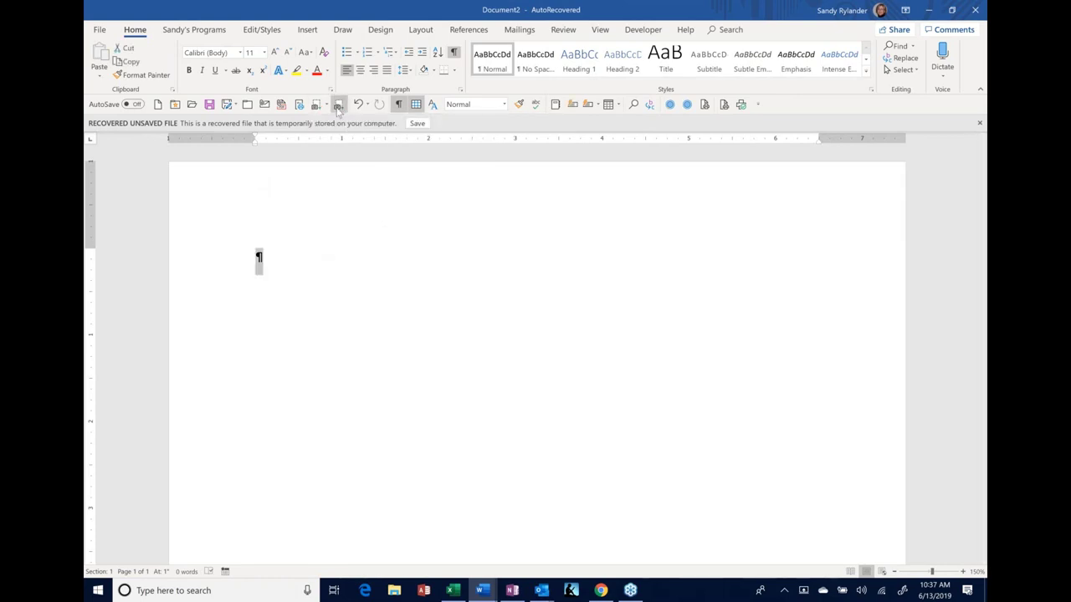
pyautogui.click(256, 254)
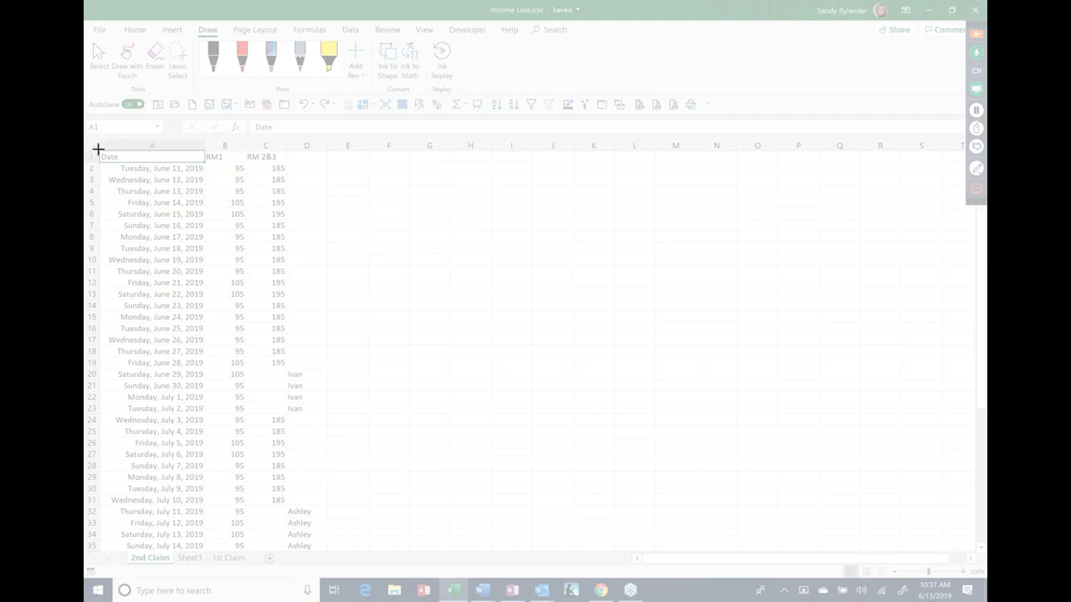
# Screen-clip the Excel table from A1 to row 23 into Word, then delete the picture.
pyautogui.moveTo(98, 149); pyautogui.dragTo(328, 415)
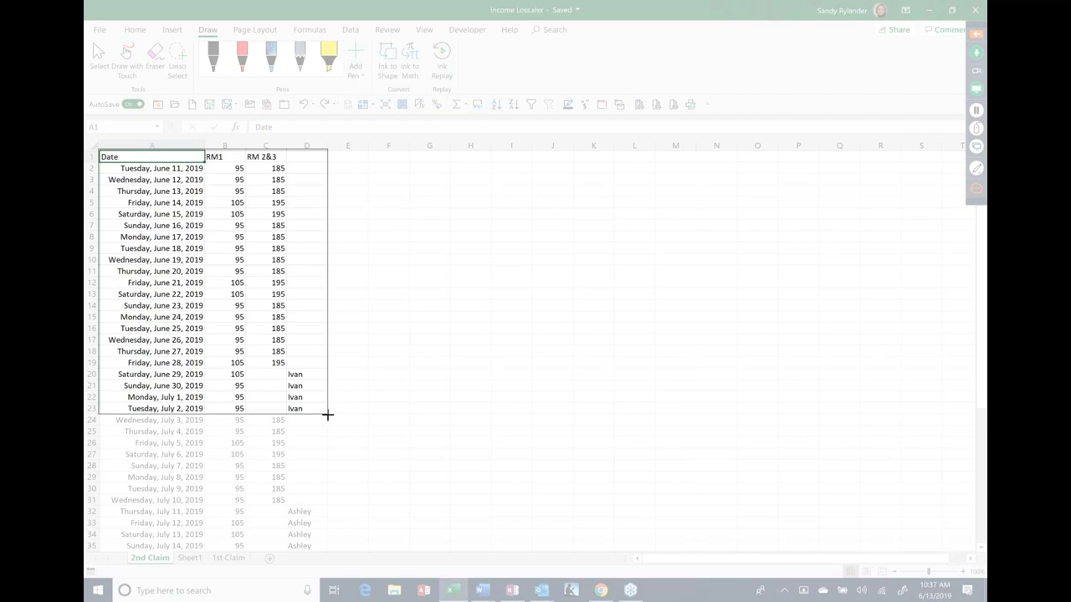
pyautogui.moveTo(327, 415); pyautogui.dragTo(327, 415)
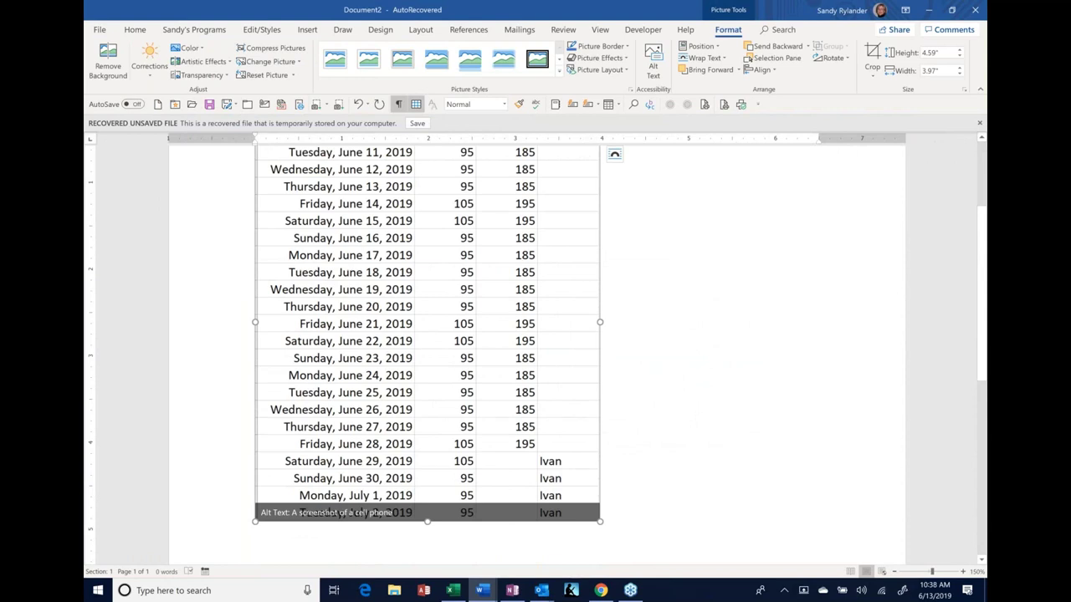
pyautogui.scroll(3, 410, 390)
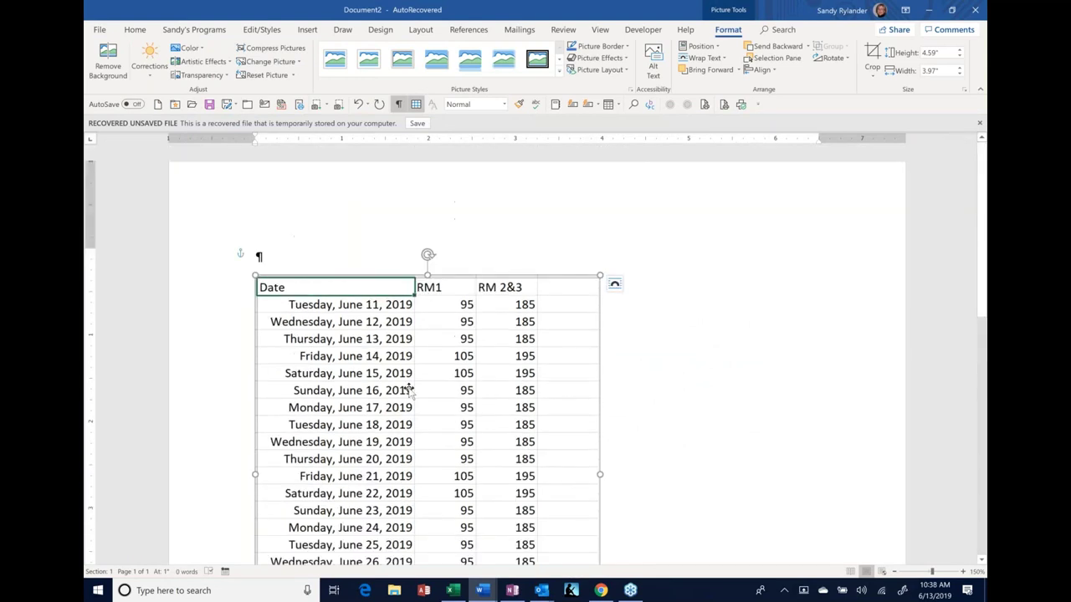
pyautogui.press('Delete')
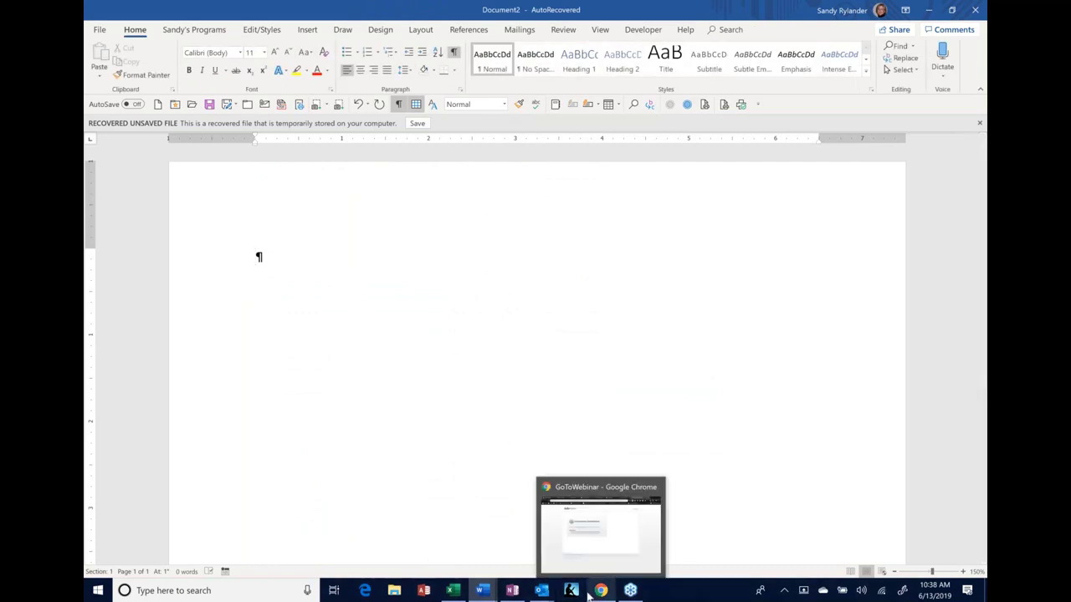
pyautogui.moveTo(603, 592)
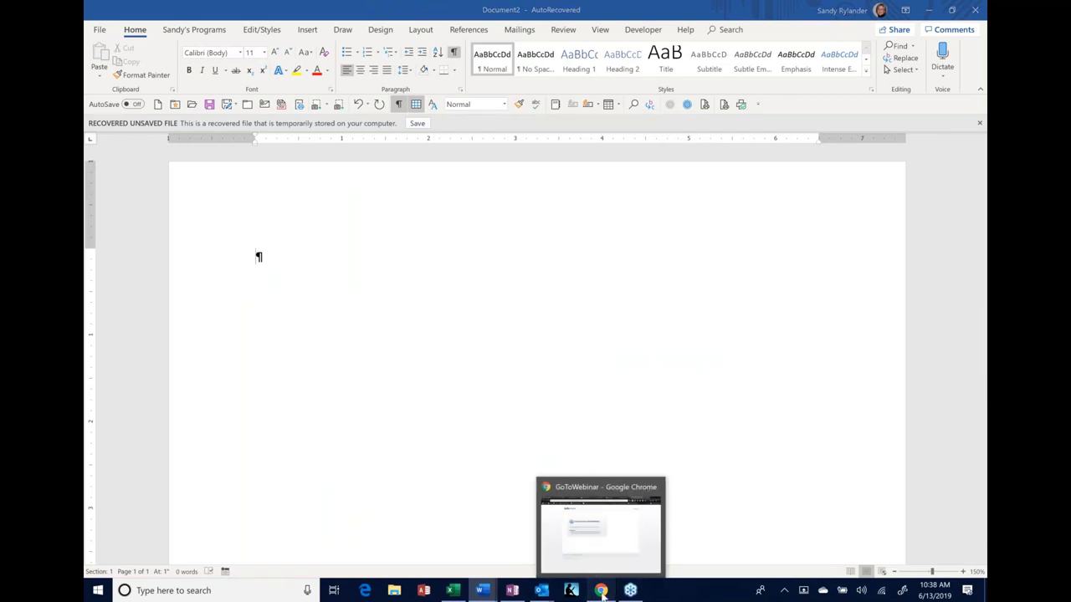
# Bring up the Comfort Tech mattress page in Chrome, then return to the Word document.
pyautogui.click(603, 592)
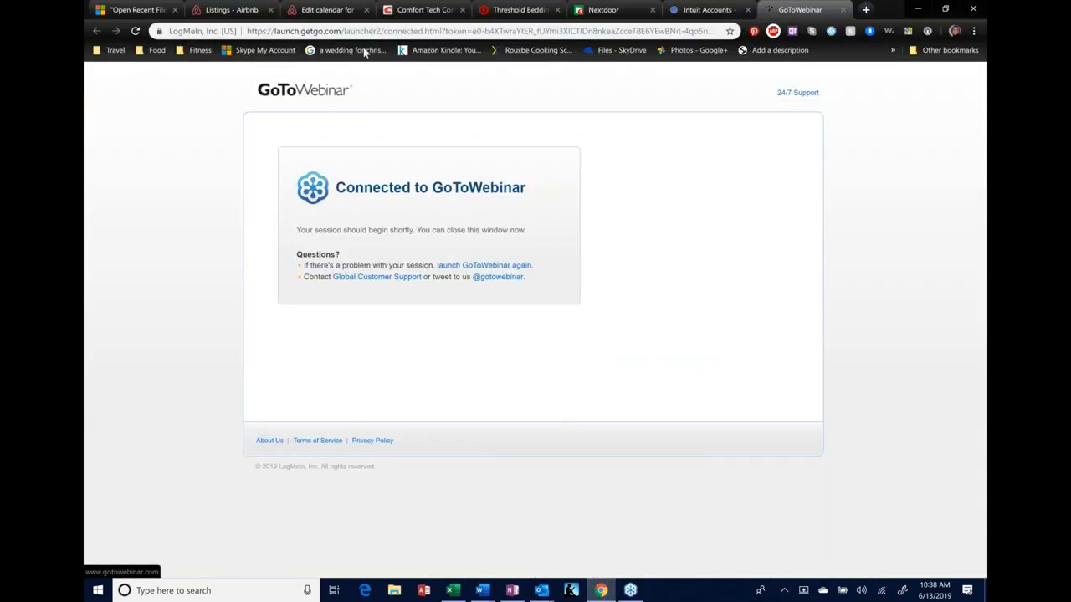
pyautogui.click(411, 12)
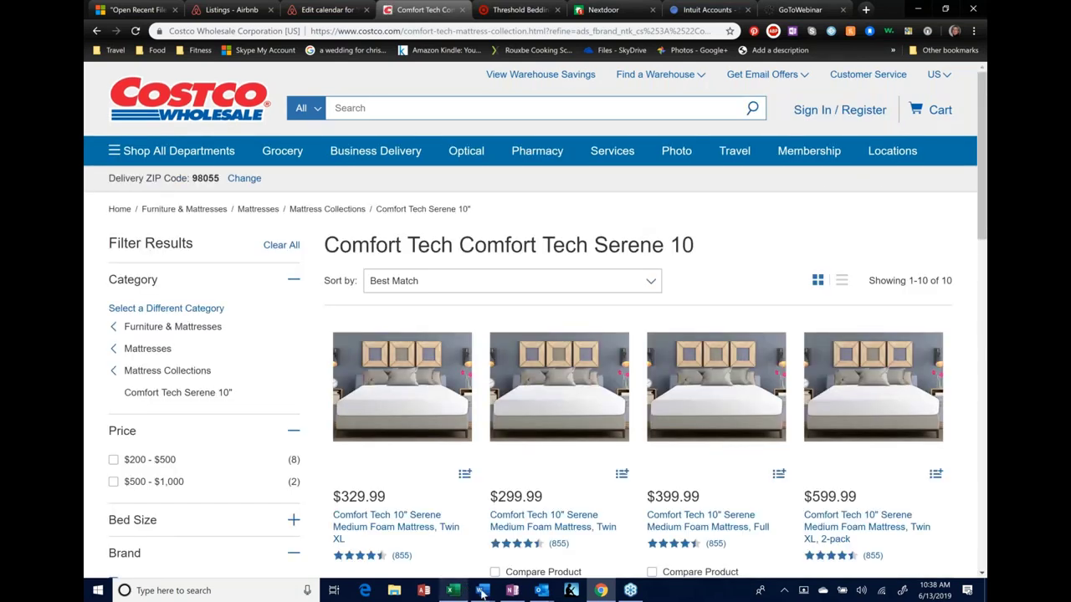
pyautogui.moveTo(482, 593)
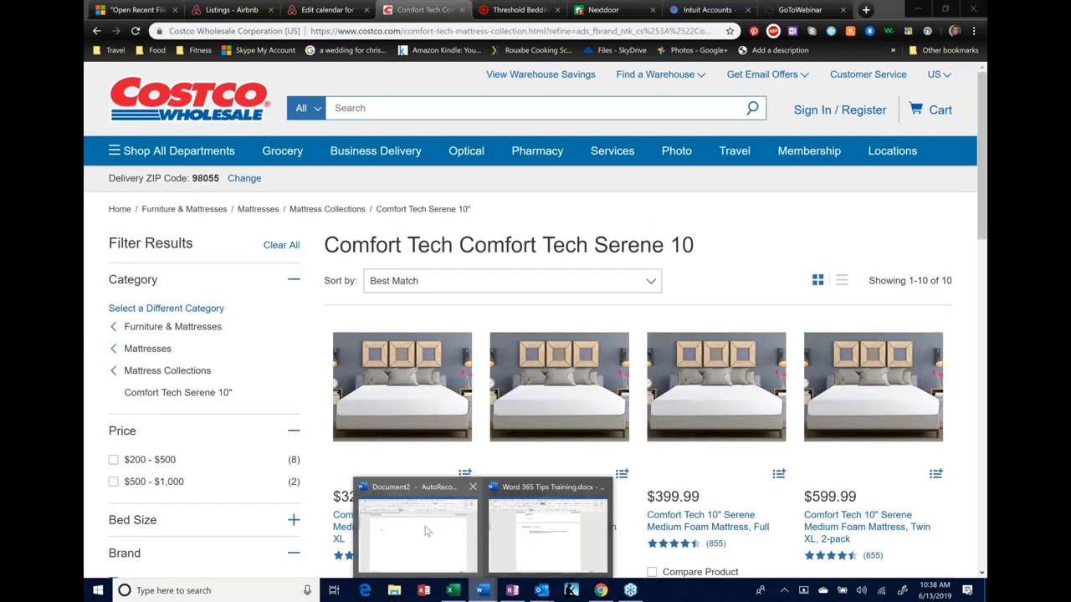
pyautogui.click(419, 535)
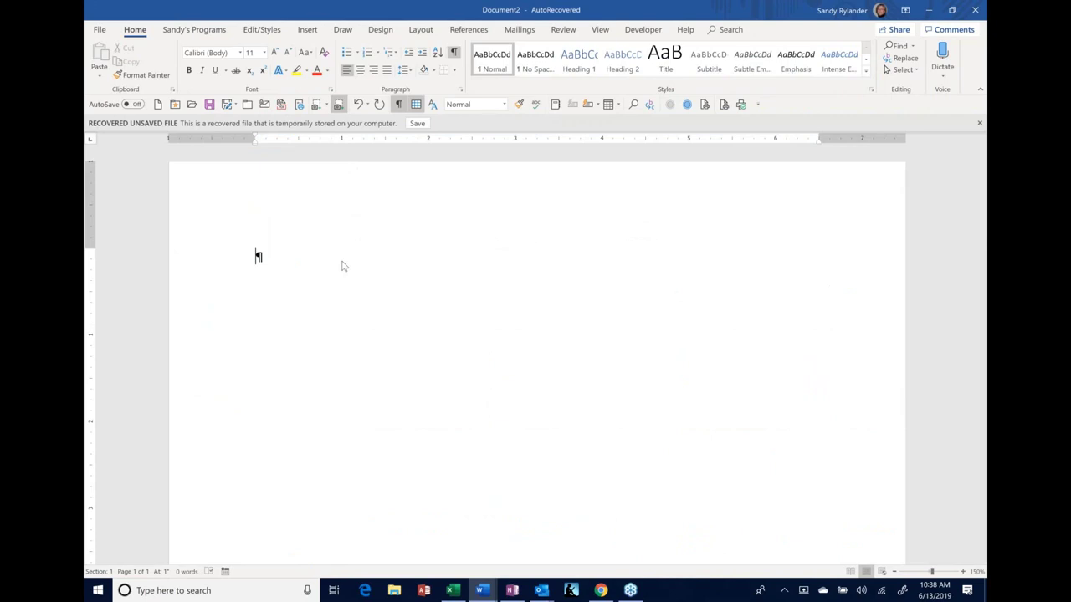
# Screen-clip the row of mattress listings into Word, then delete the clip.
pyautogui.press('super+Down')
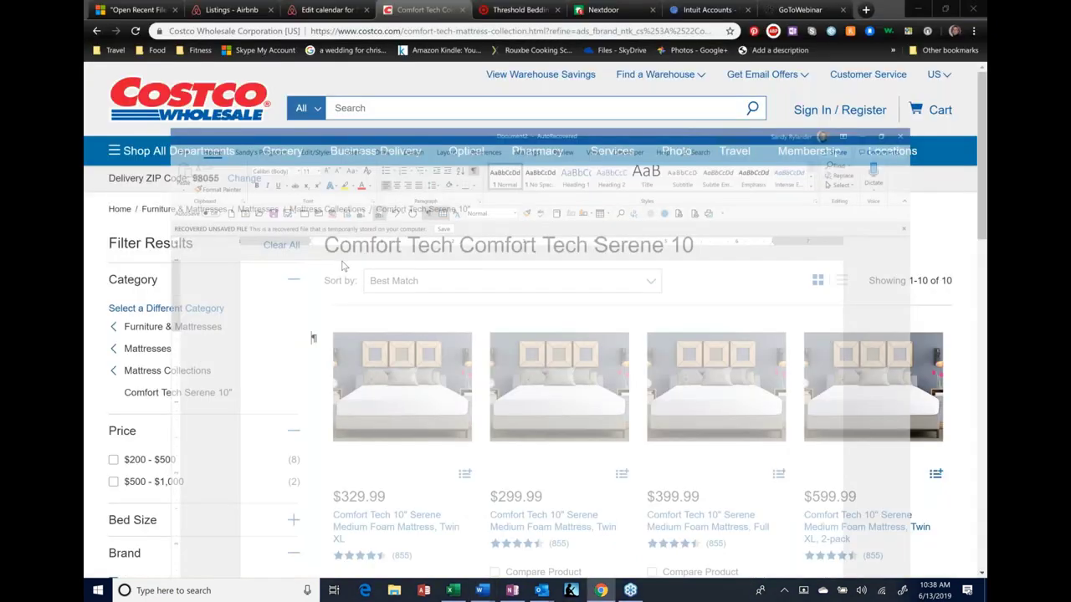
pyautogui.press('Print')
pyautogui.moveTo(326, 328); pyautogui.dragTo(932, 548)
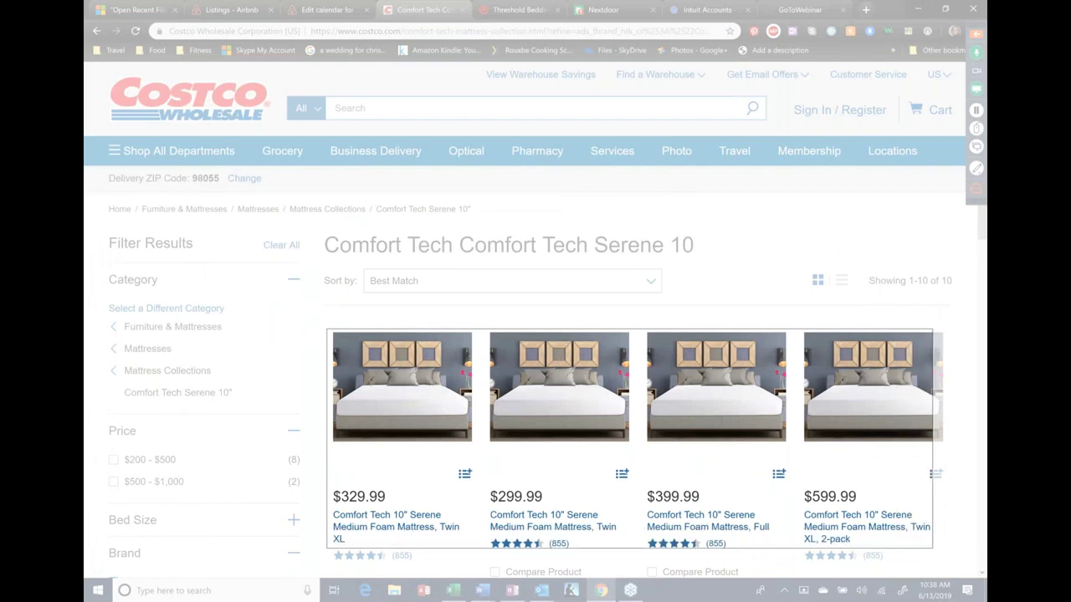
pyautogui.press('Delete')
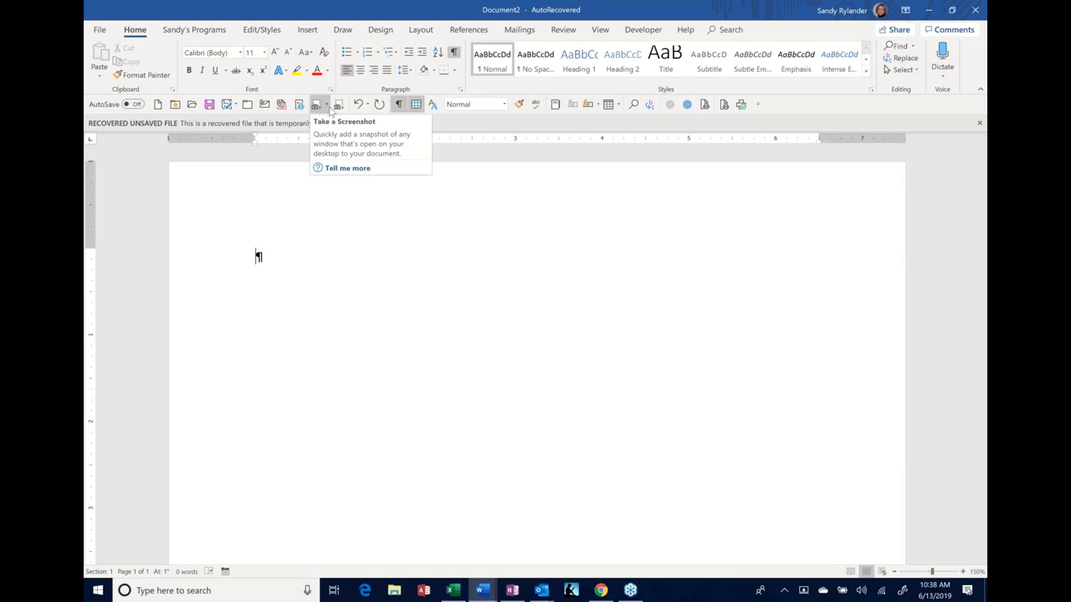
# Insert a screenshot of the Outlook inbox window, then delete that picture.
pyautogui.click(328, 109)
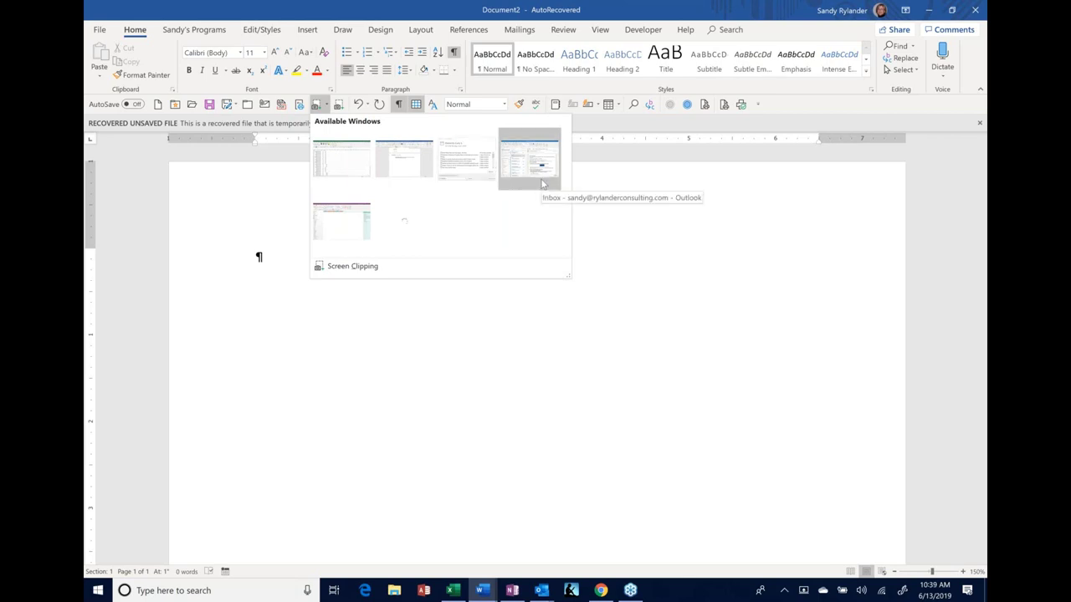
pyautogui.click(259, 256)
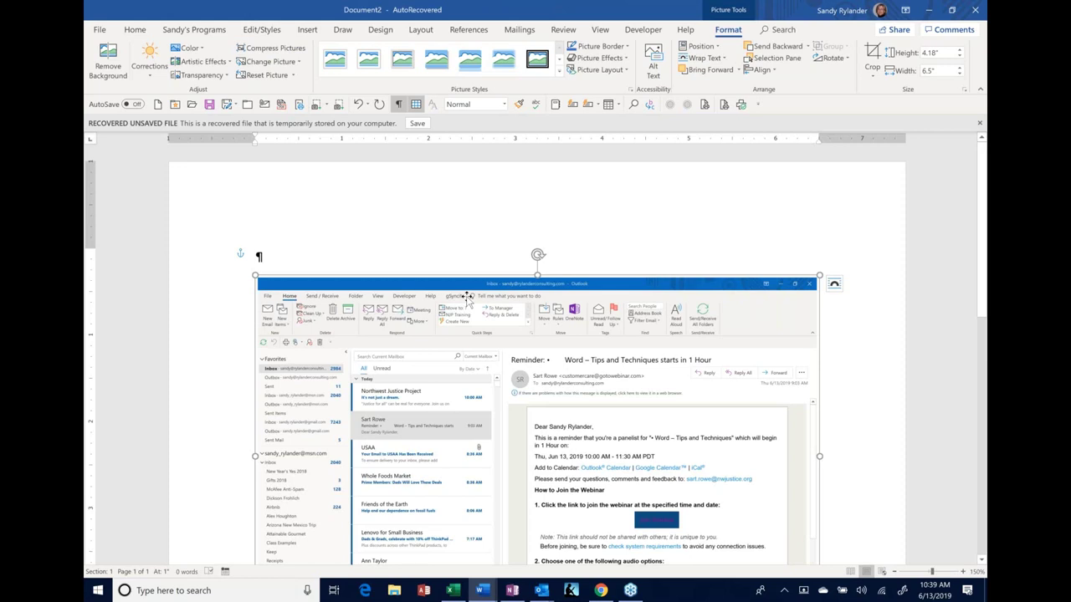
pyautogui.press('Delete')
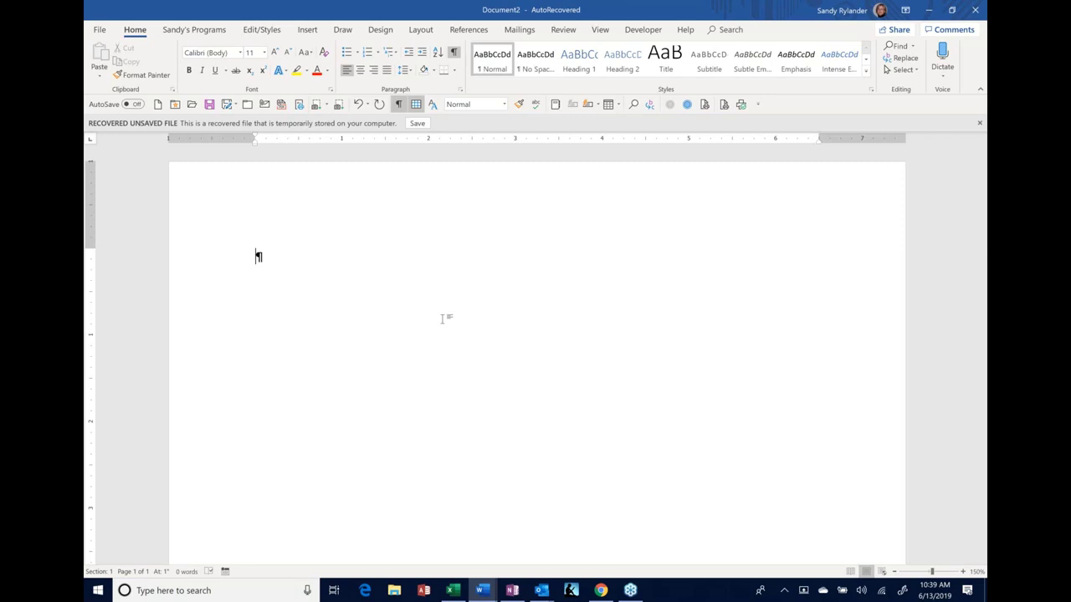
# On the Insert tab, browse the Screenshot gallery's list of available windows.
pyautogui.click(313, 30)
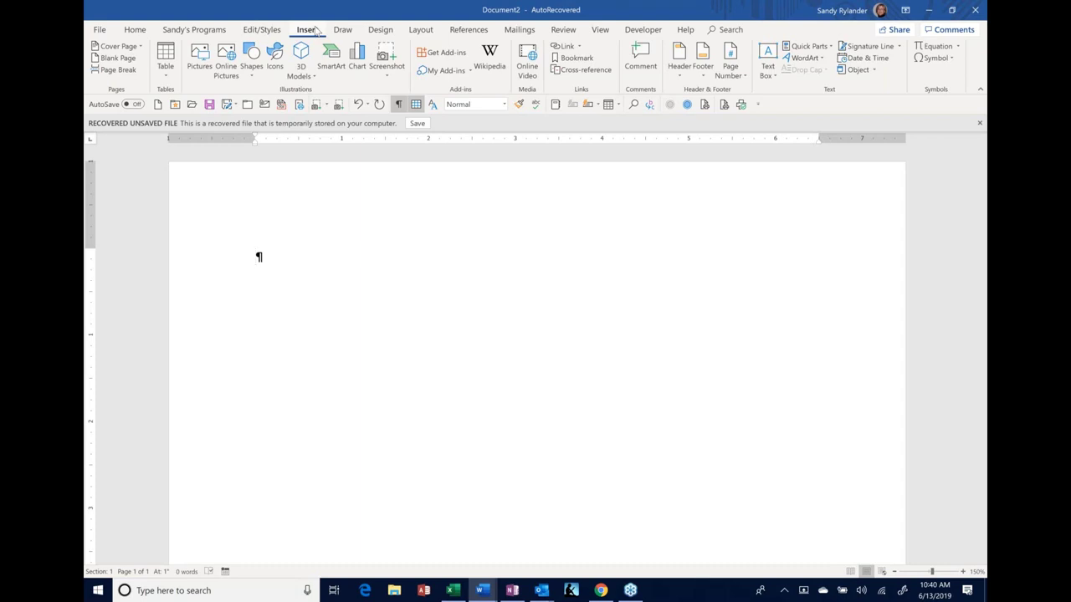
pyautogui.click(386, 67)
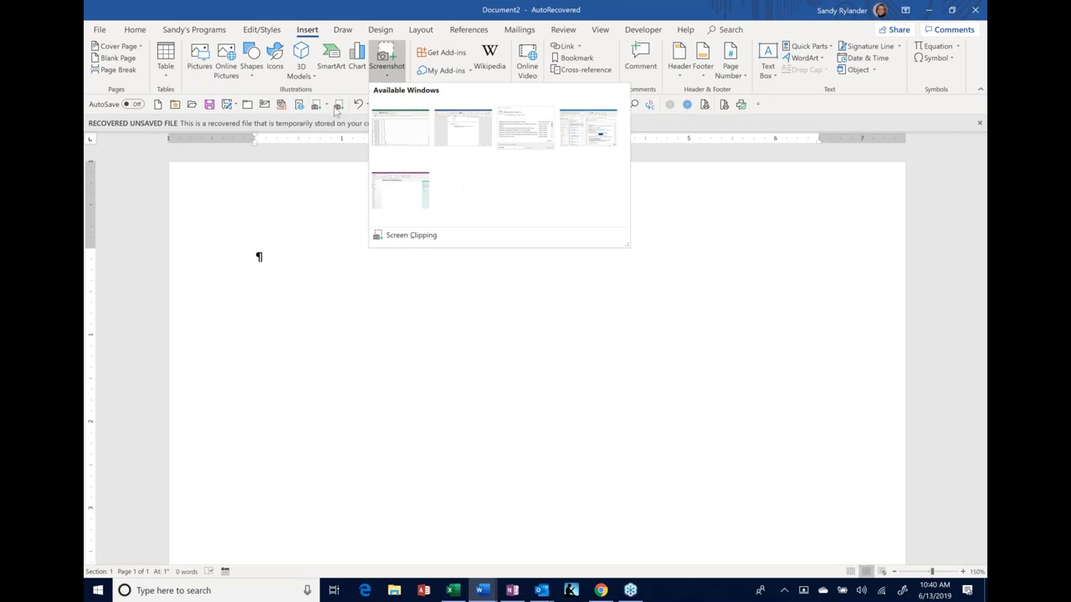
pyautogui.click(387, 59)
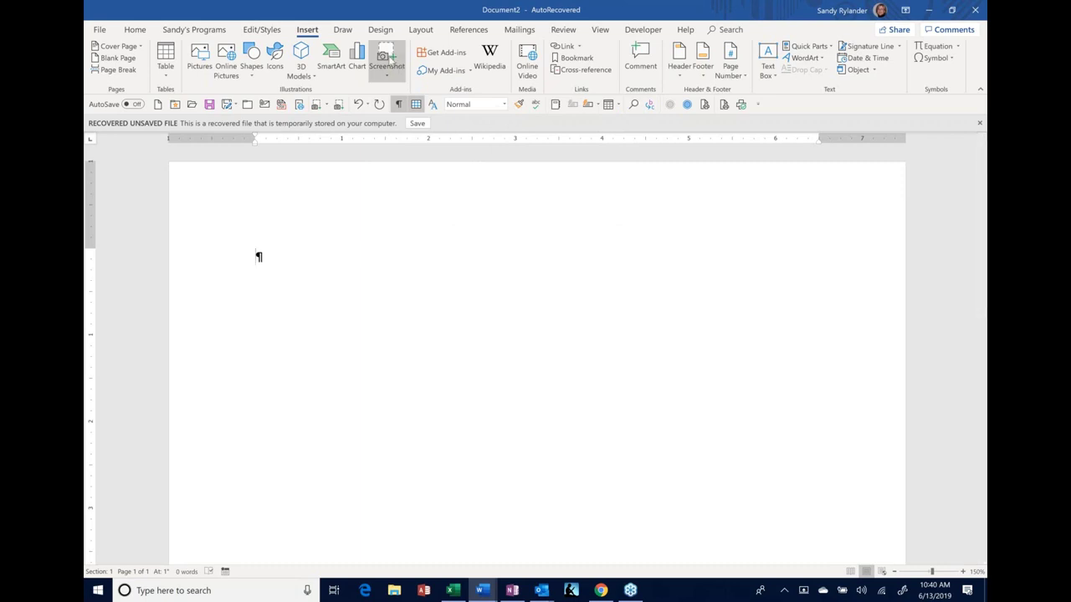
# View the Quick Access Toolbar options for the Screenshot and Screen Clipping commands.
pyautogui.rightClick(390, 61)
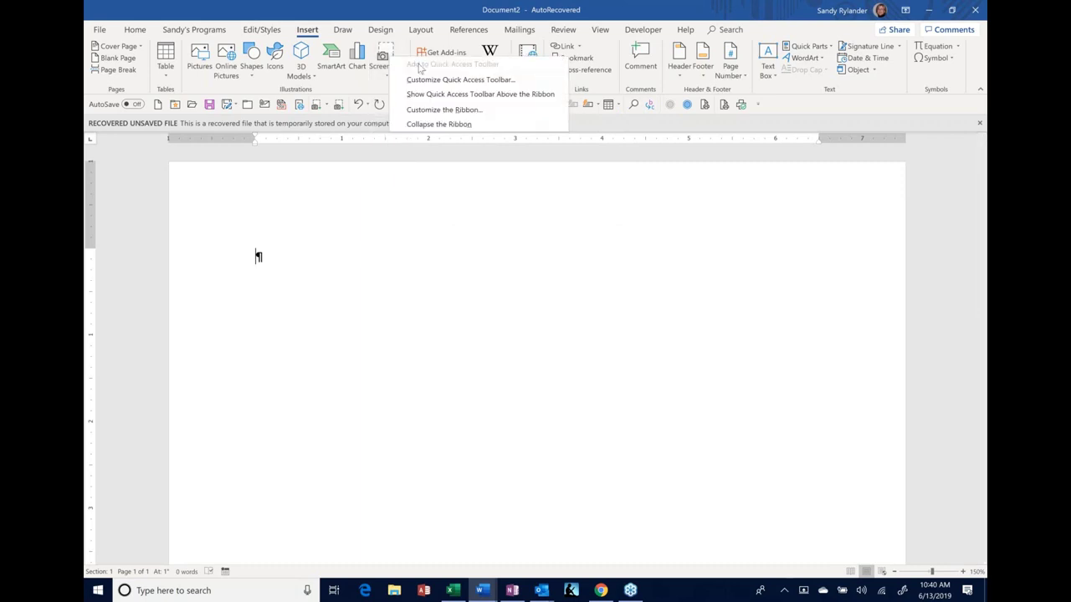
pyautogui.click(347, 191)
pyautogui.click(387, 63)
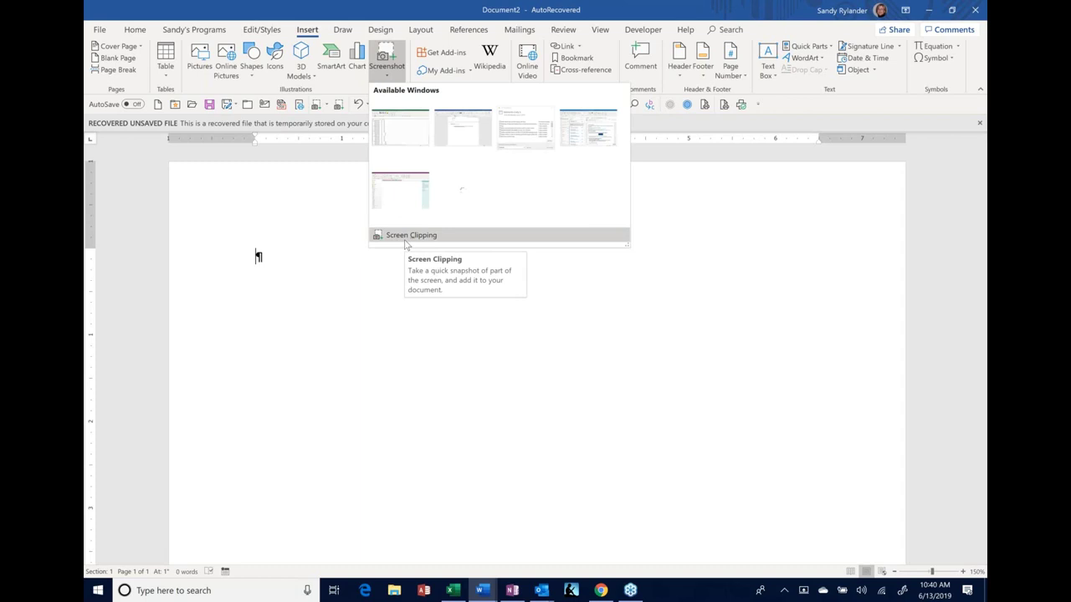
pyautogui.rightClick(408, 238)
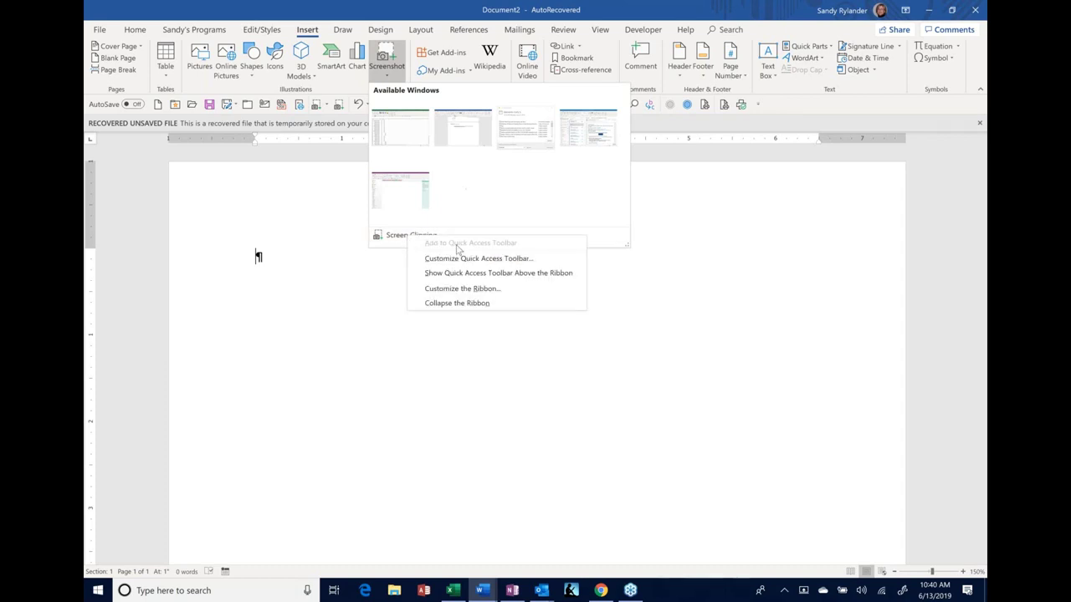
pyautogui.click(318, 291)
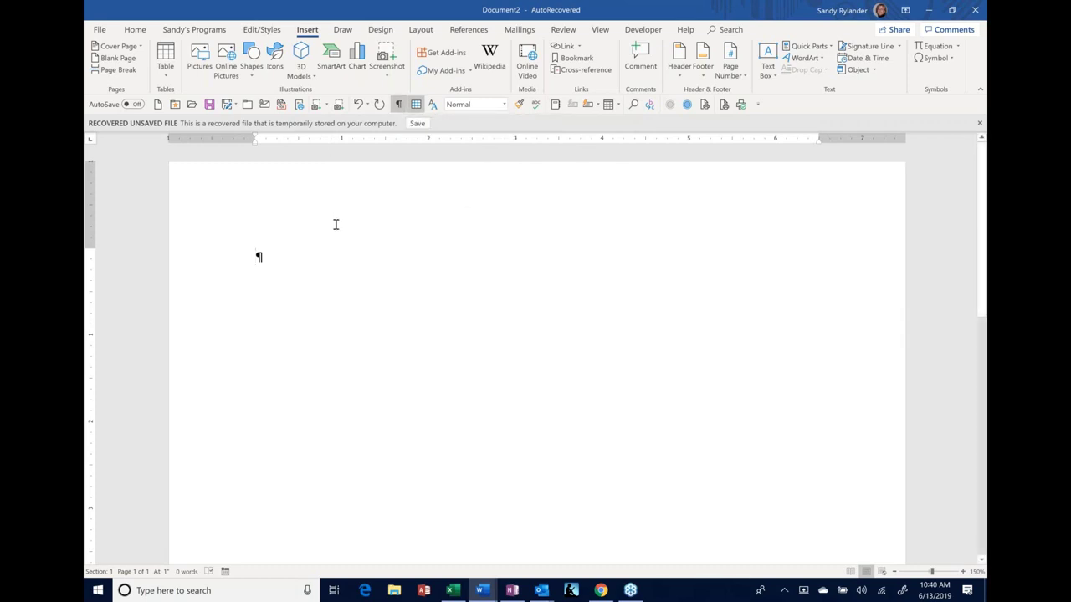
# Switch on View Table Gridlines from the Quick Access Toolbar.
pyautogui.click(415, 105)
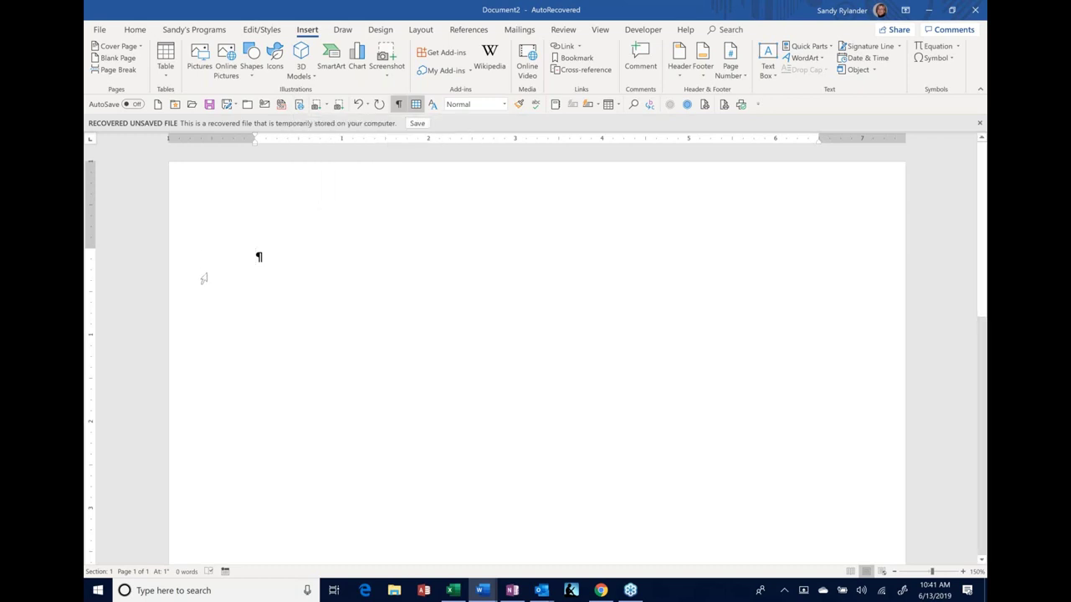
# Open the Quick Access Toolbar page of Word Options with All Commands listed.
pyautogui.click(762, 106)
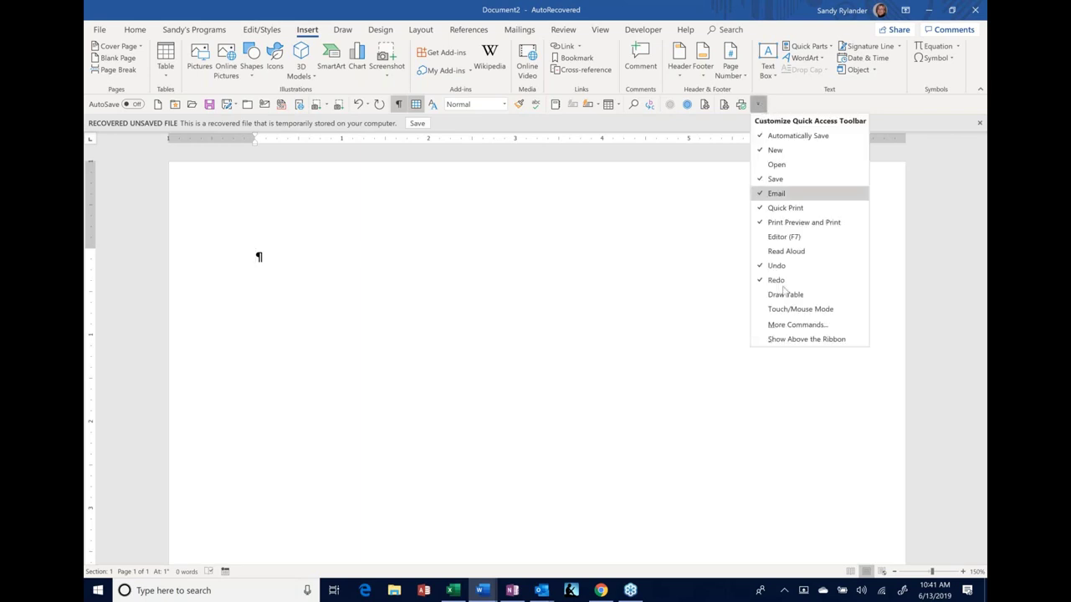
pyautogui.click(685, 308)
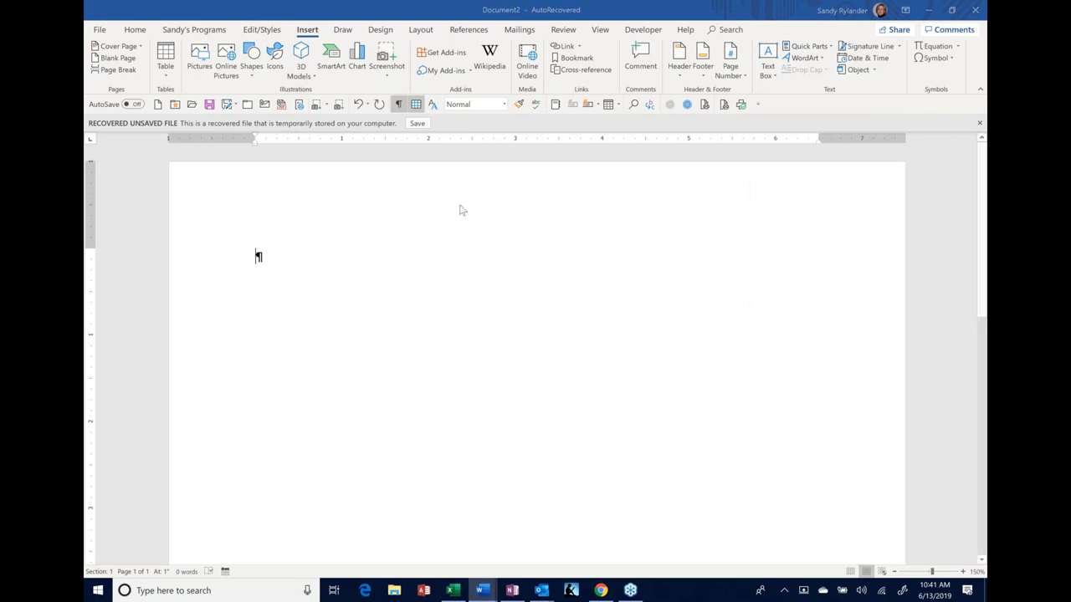
pyautogui.click(441, 154)
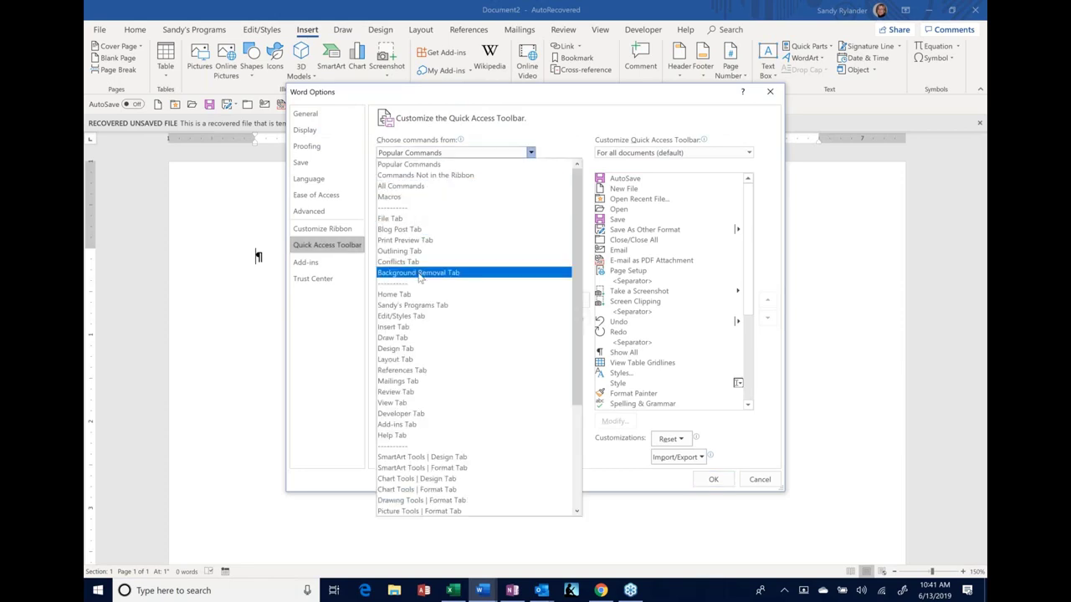
pyautogui.click(421, 188)
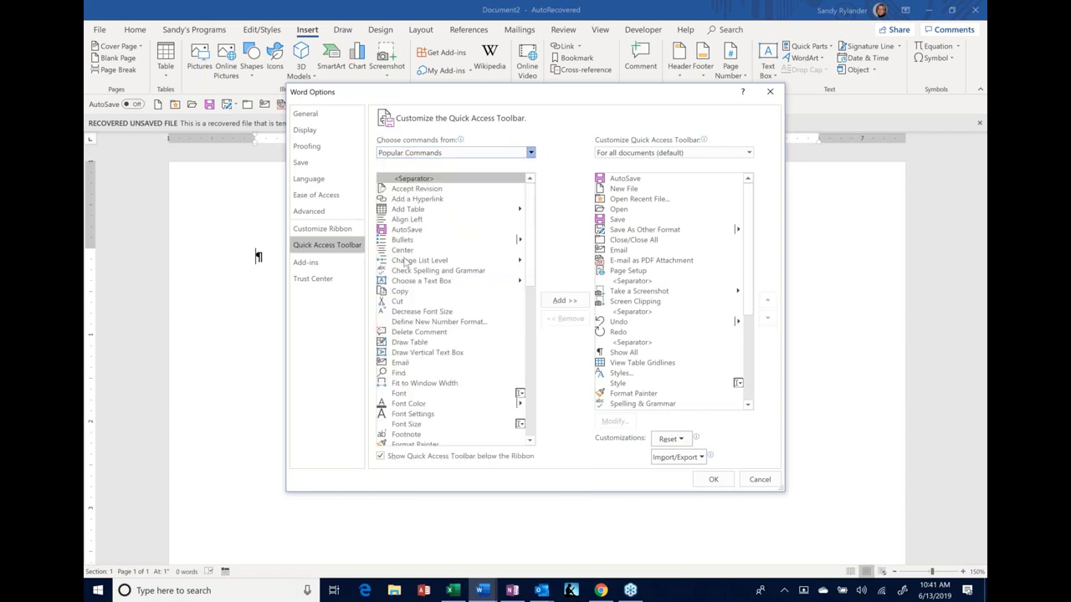
# Locate and select the Speech command in the list, then confirm with OK.
pyautogui.write('speak')
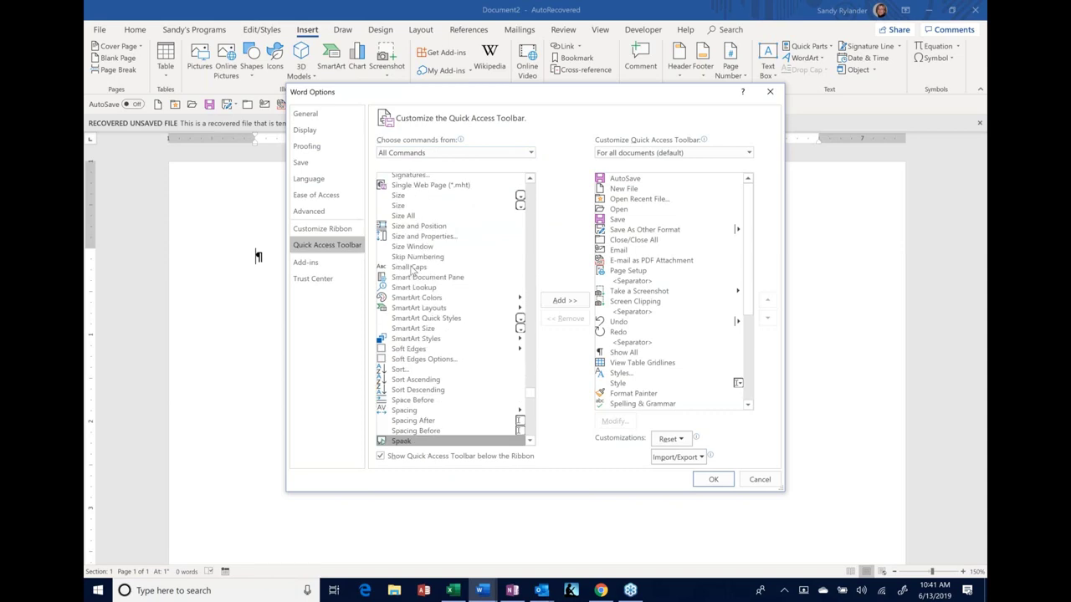
pyautogui.click(530, 440)
pyautogui.click(530, 441)
pyautogui.click(530, 441)
pyautogui.click(529, 441)
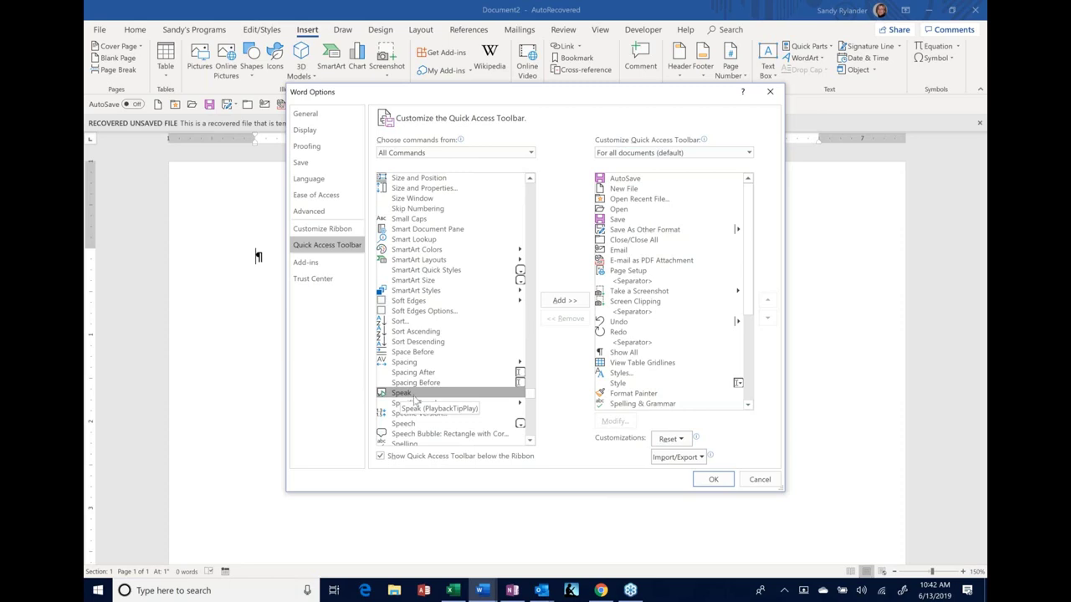
pyautogui.scroll(-1, 437, 430)
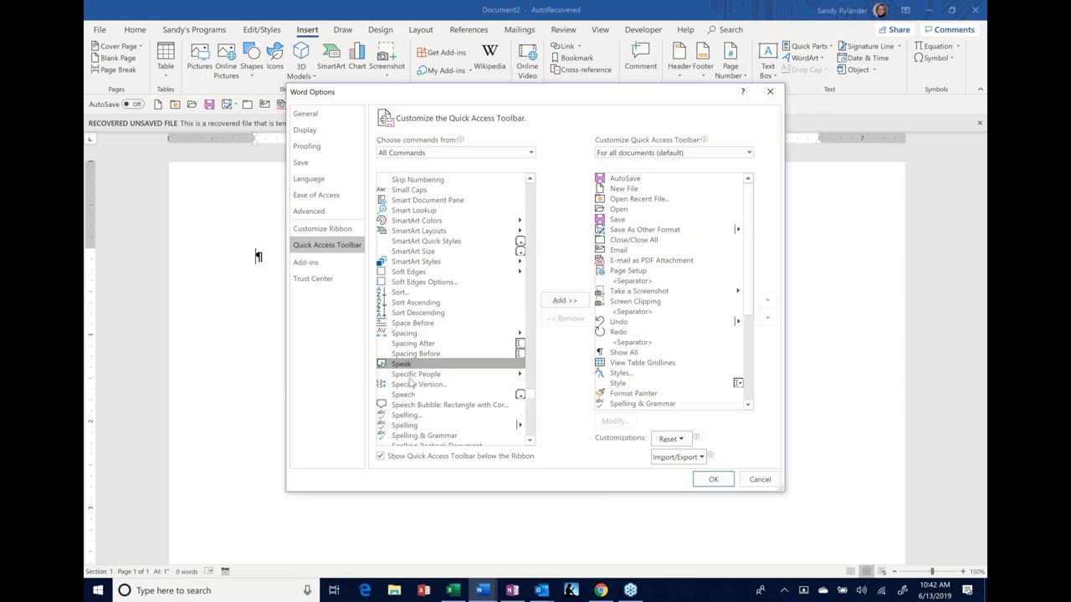
pyautogui.click(406, 397)
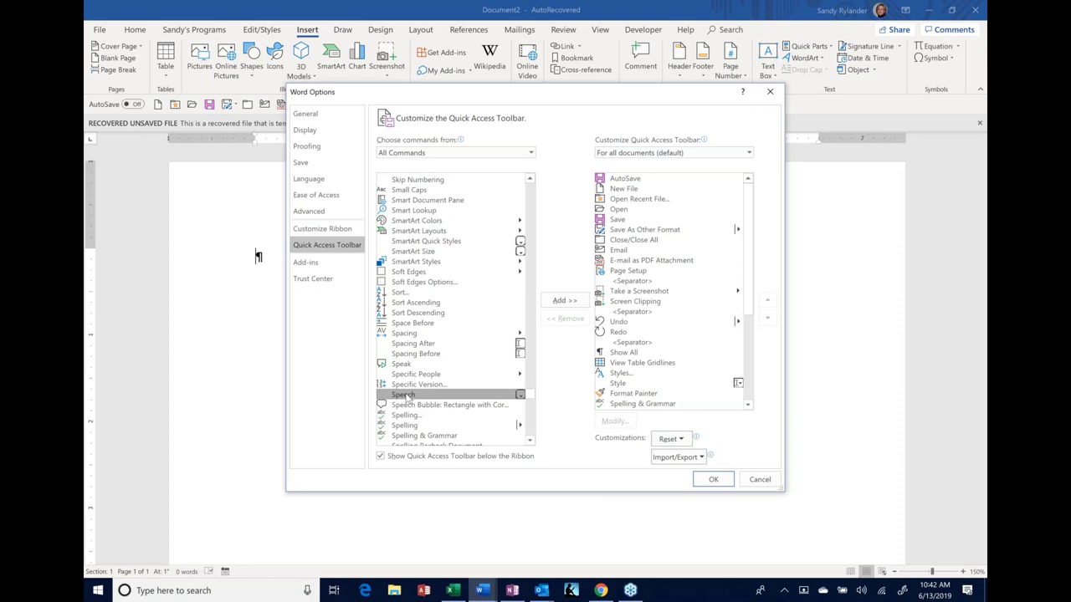
pyautogui.click(709, 481)
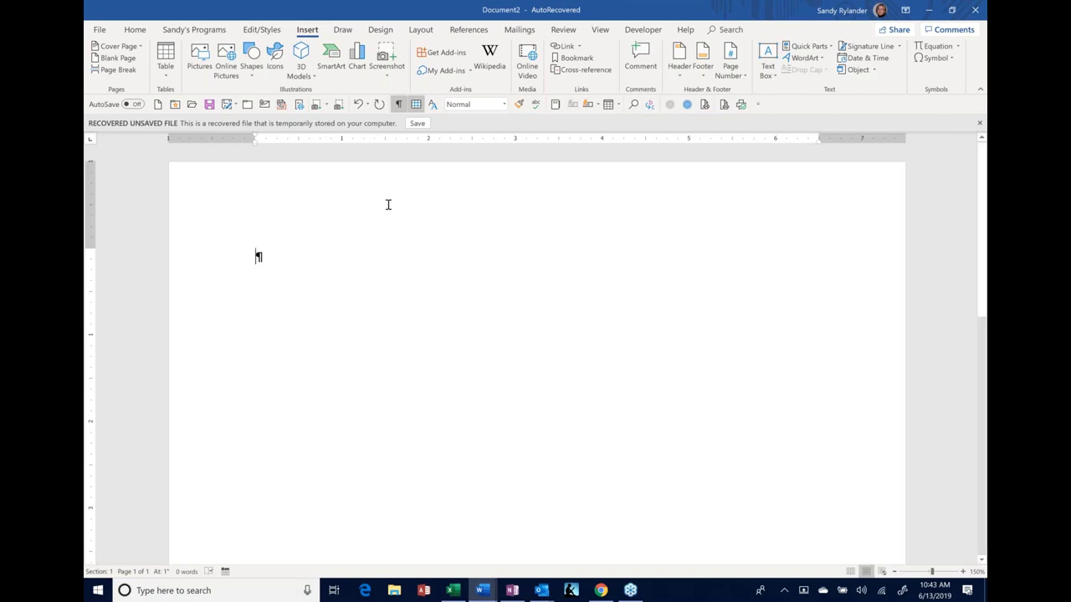
# Add the Save a Copy PDF or XPS format to the Quick Access Toolbar.
pyautogui.click(236, 104)
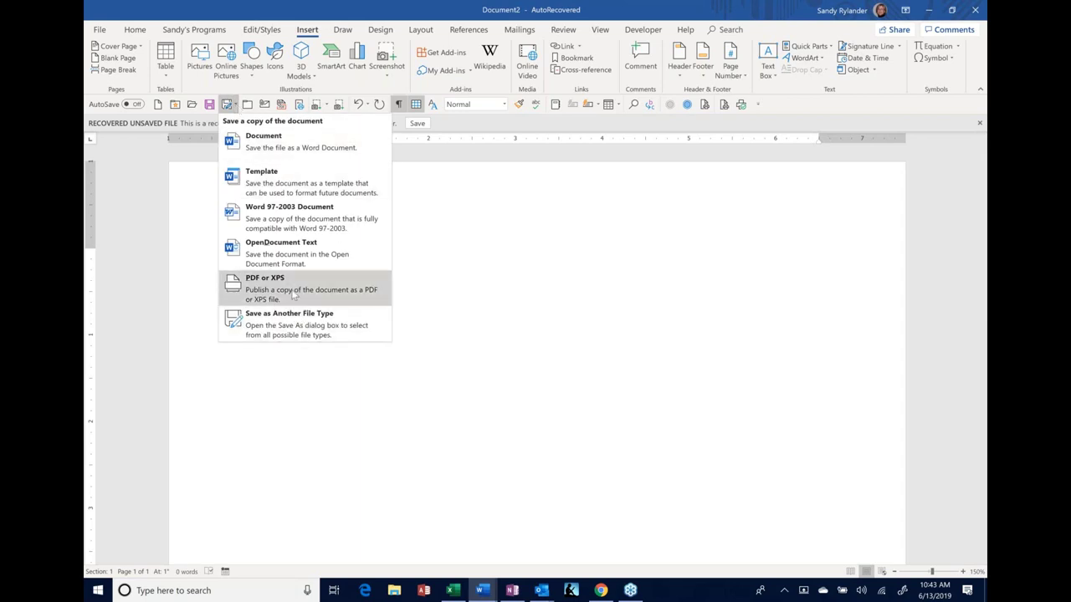
pyautogui.rightClick(293, 293)
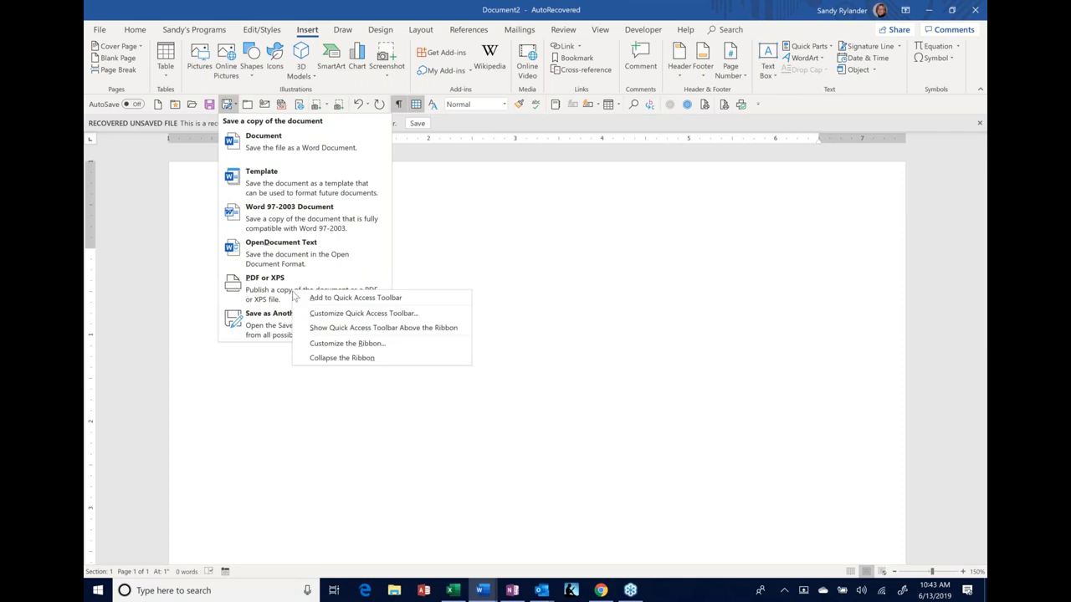
pyautogui.click(538, 276)
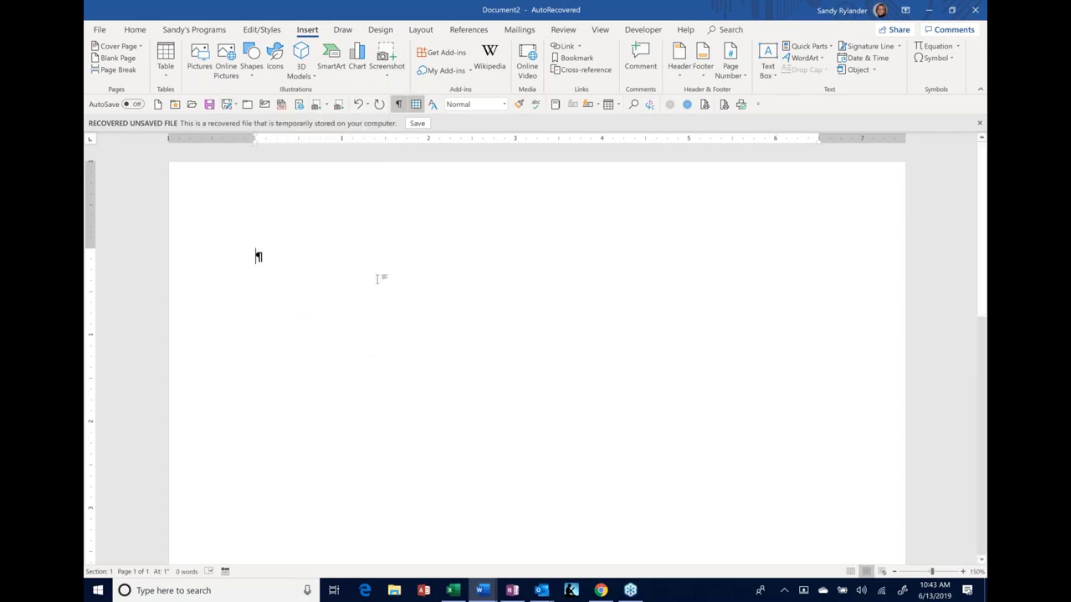
pyautogui.click(227, 104)
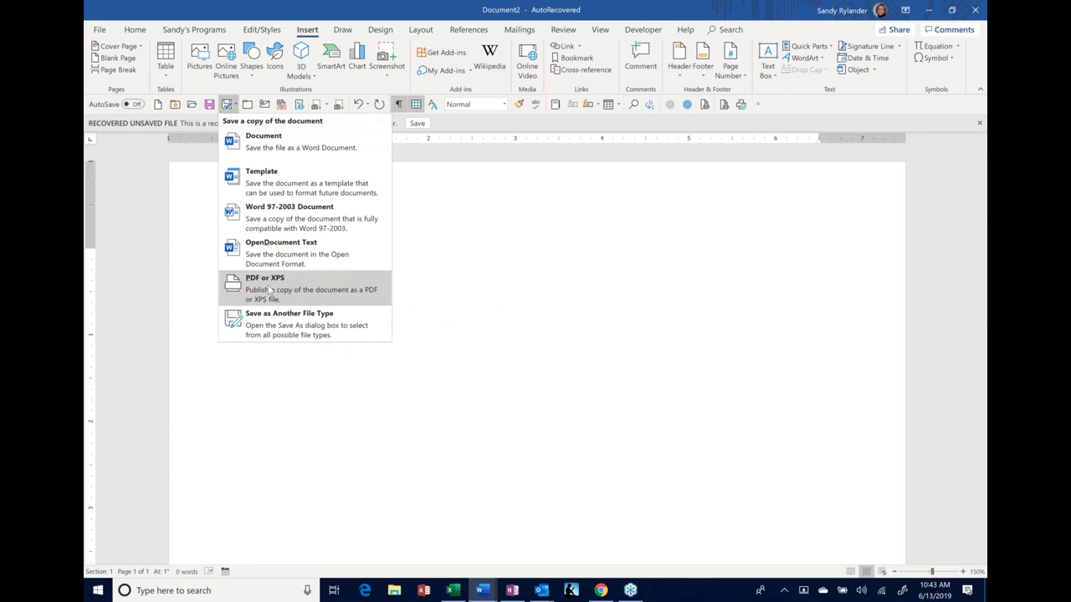
pyautogui.rightClick(270, 290)
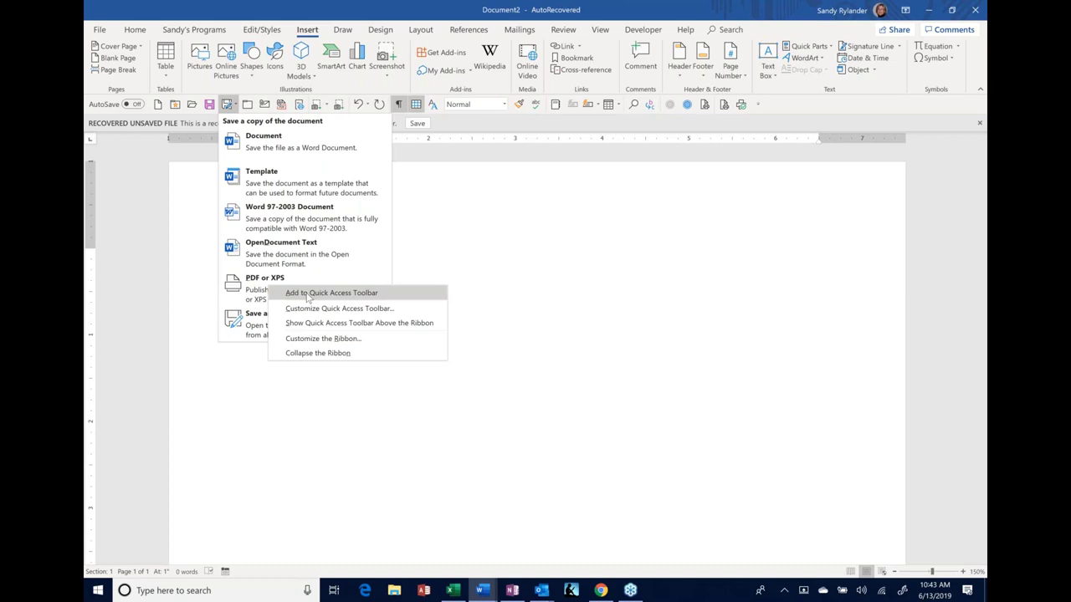
pyautogui.click(331, 293)
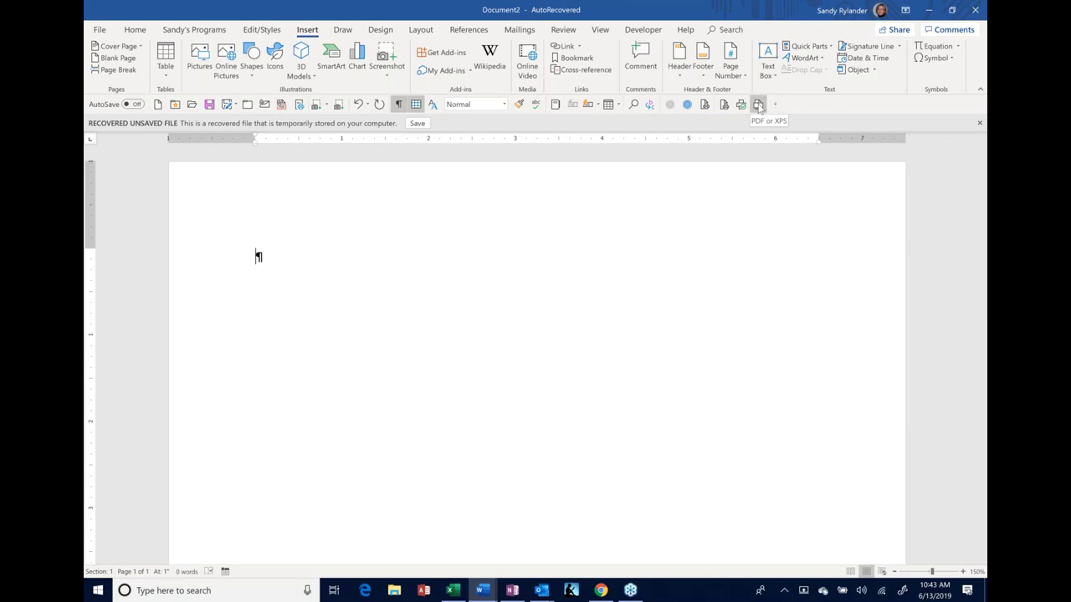
# Remove the PDF or XPS shortcut from the toolbar and open Quick Access Toolbar customization.
pyautogui.click(759, 106)
pyautogui.rightClick(759, 107)
pyautogui.click(782, 114)
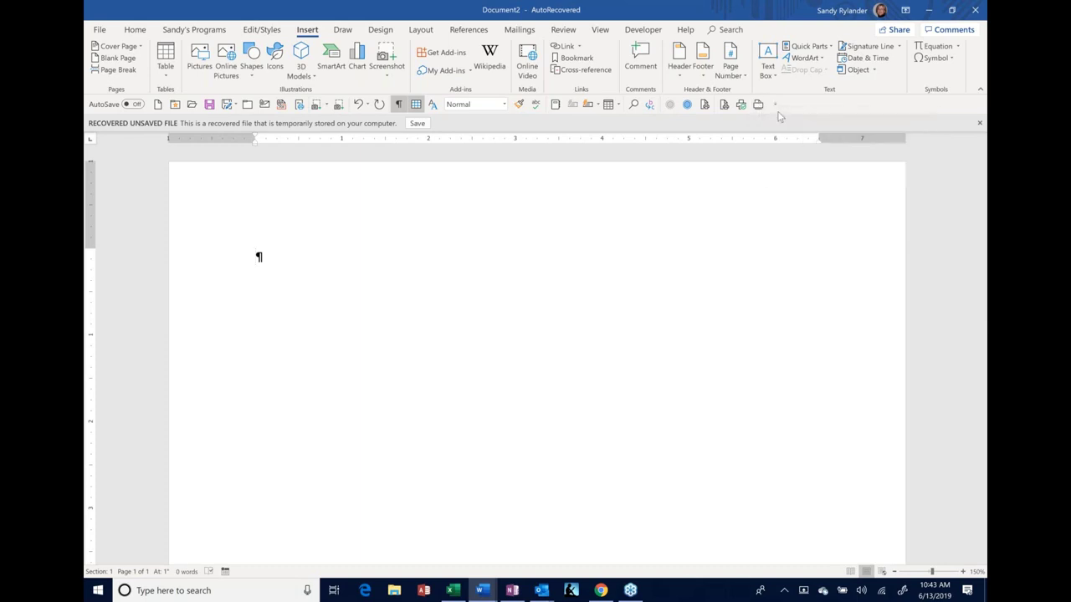
pyautogui.rightClick(665, 104)
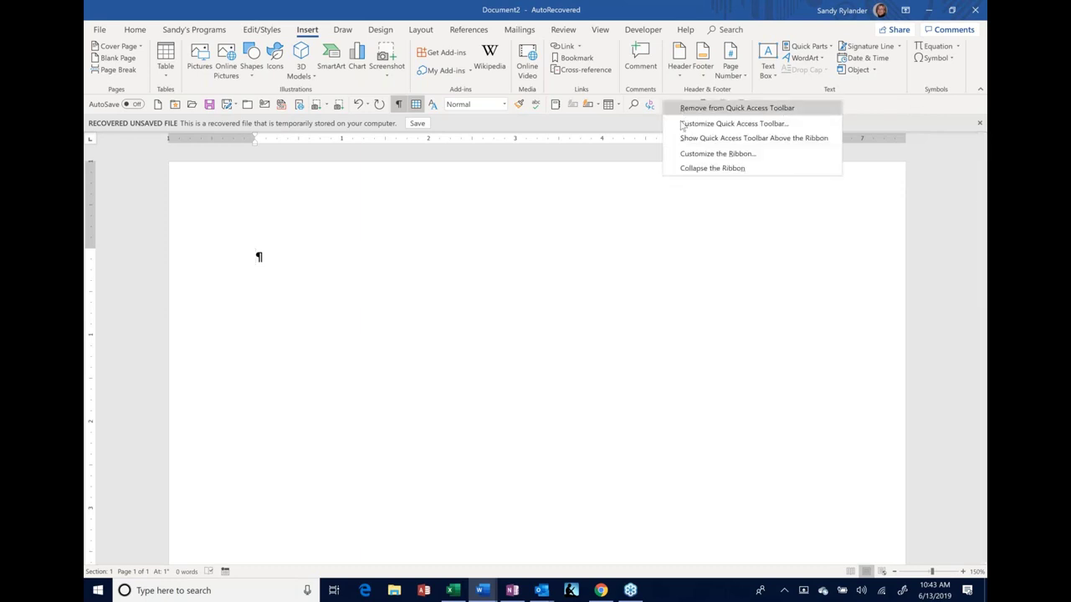
pyautogui.click(682, 124)
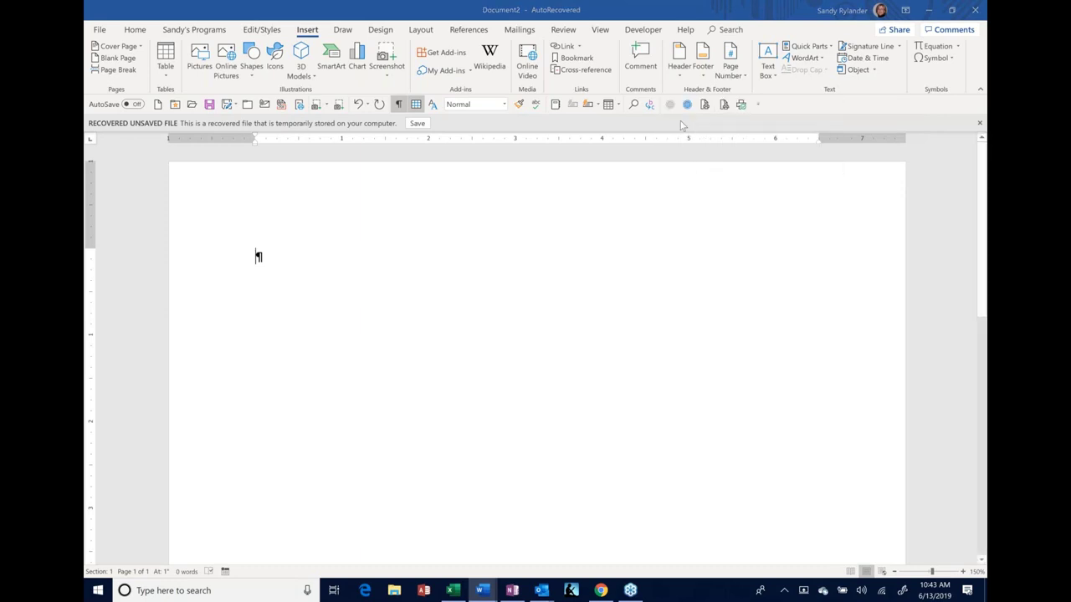
pyautogui.click(480, 159)
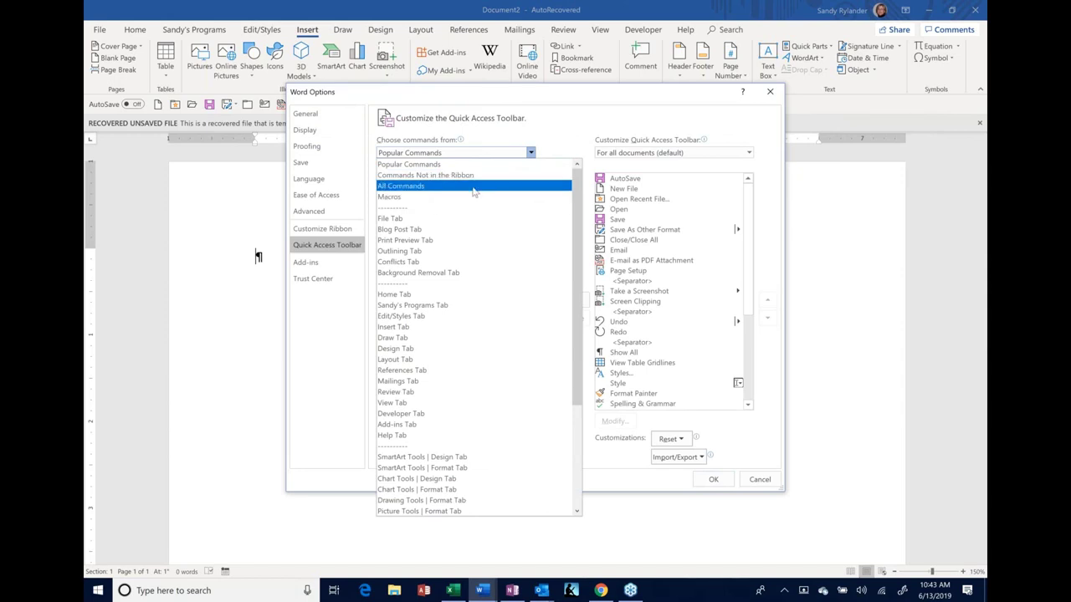
pyautogui.press('Escape')
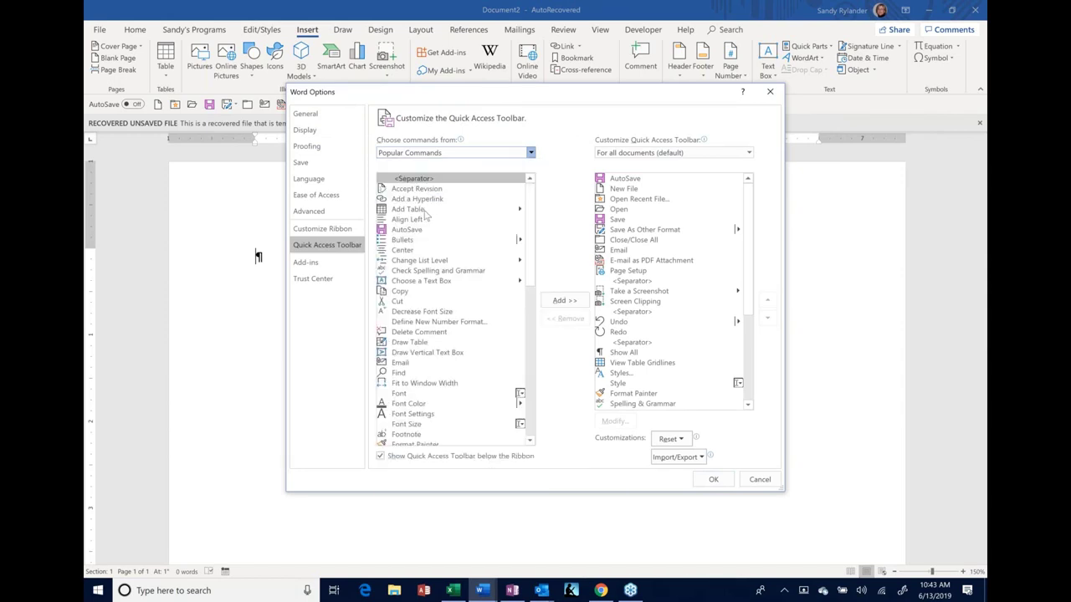
pyautogui.click(427, 215)
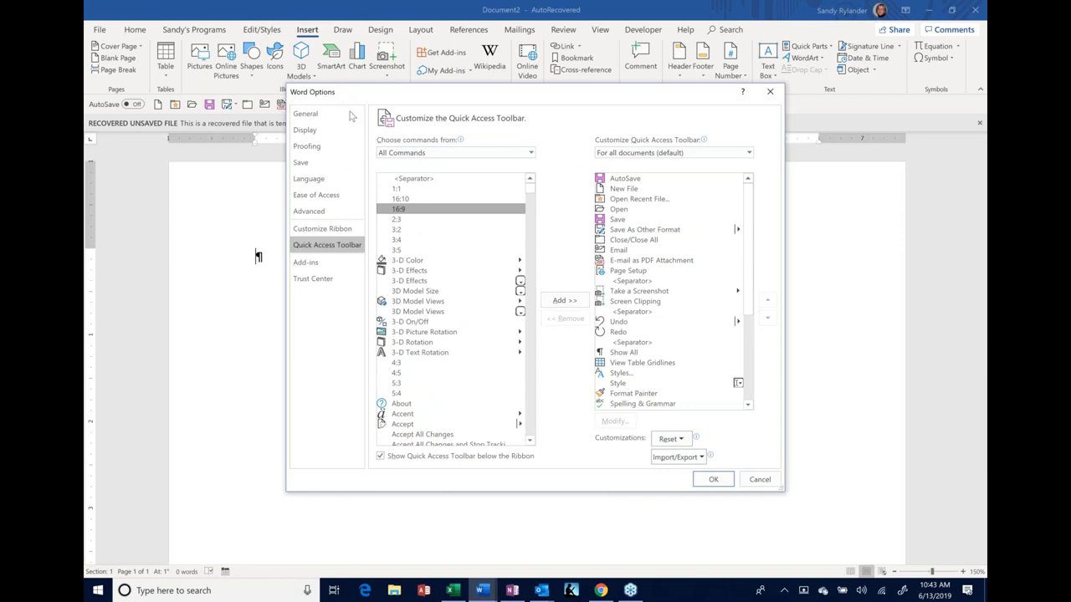
pyautogui.moveTo(352, 92); pyautogui.dragTo(433, 162)
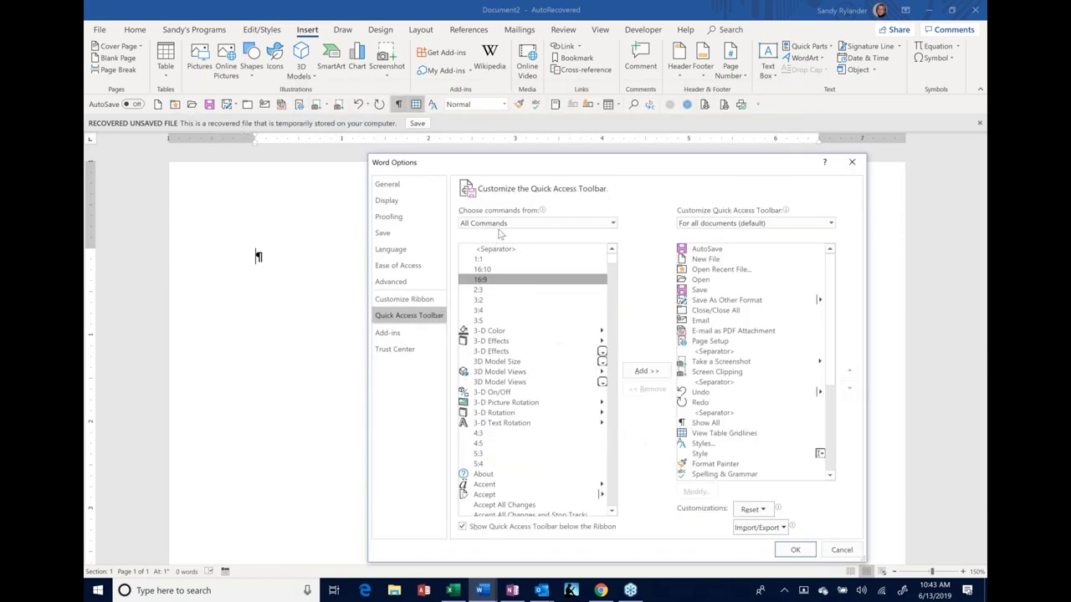
pyautogui.moveTo(529, 170); pyautogui.dragTo(521, 117)
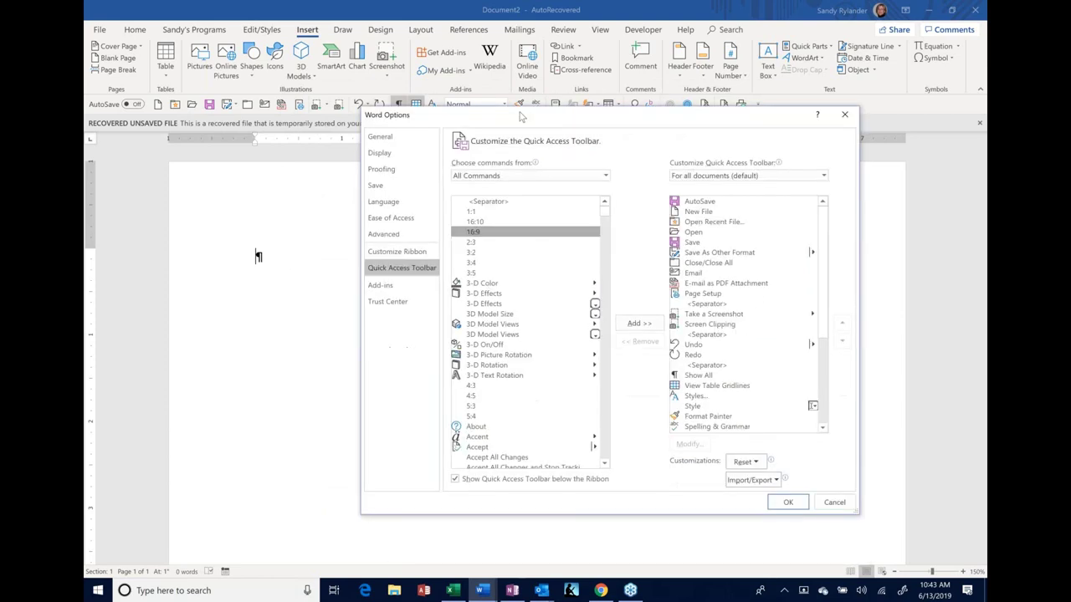
pyautogui.press('s')
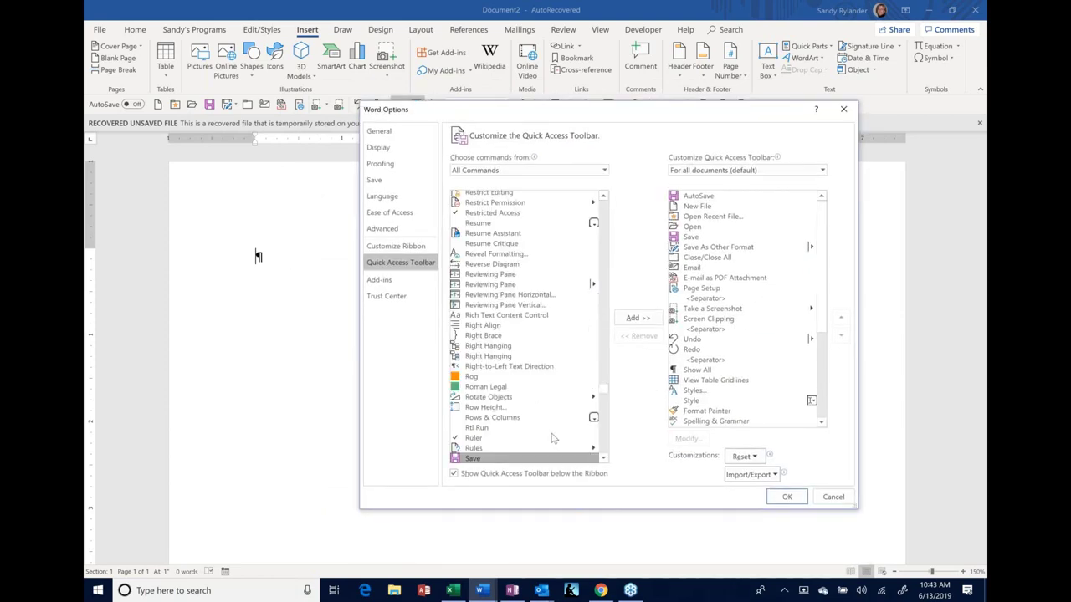
pyautogui.scroll(-5, 552, 439)
pyautogui.scroll(-2, 490, 403)
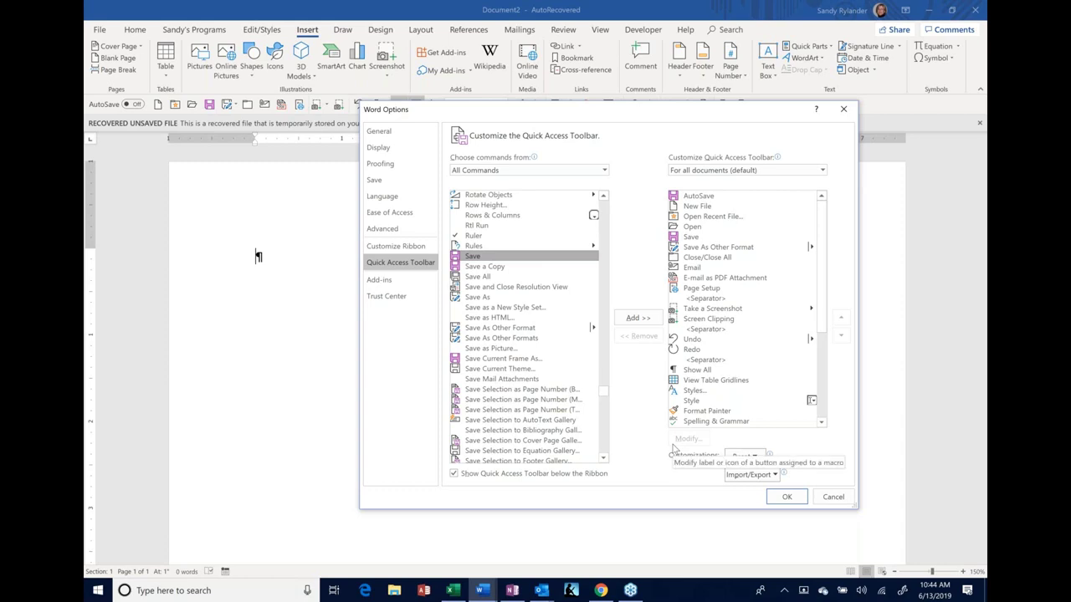
pyautogui.click(841, 499)
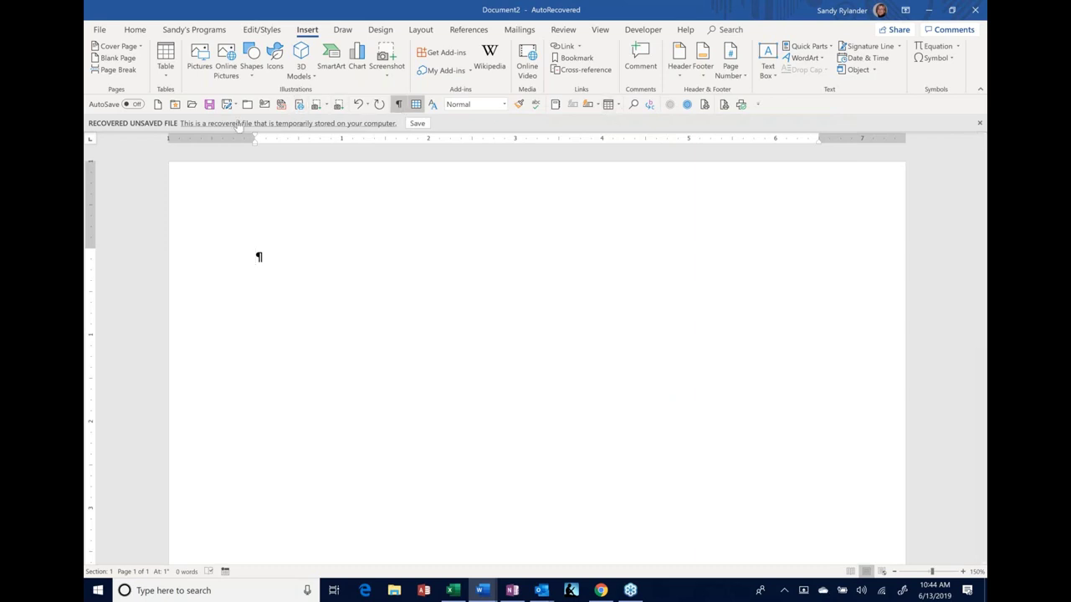
# Open Customize Quick Access Toolbar in Word Options and show the Import/Export choices.
pyautogui.rightClick(661, 107)
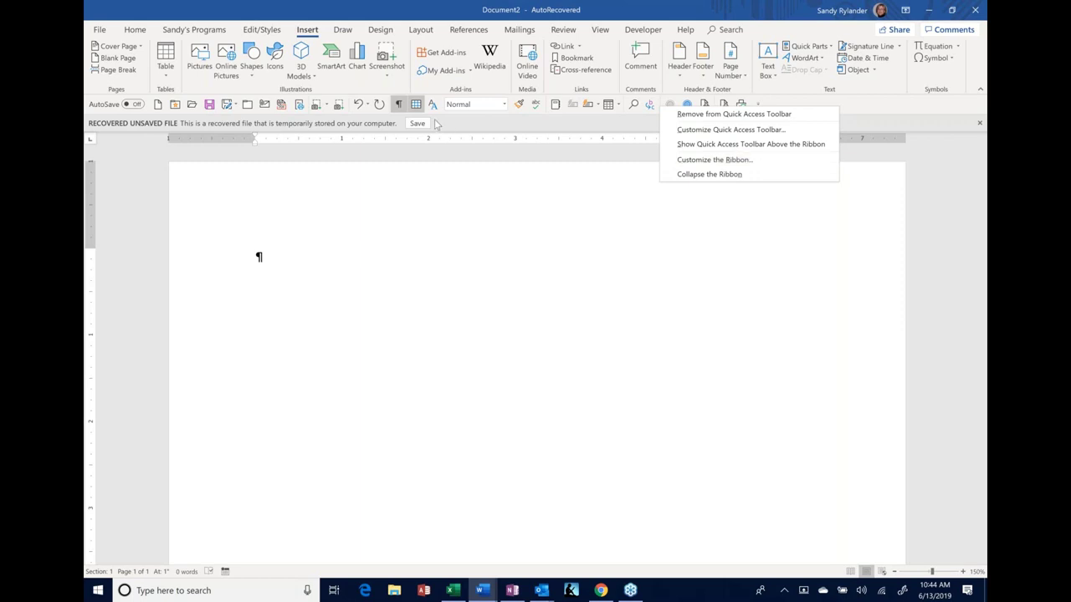
pyautogui.click(742, 132)
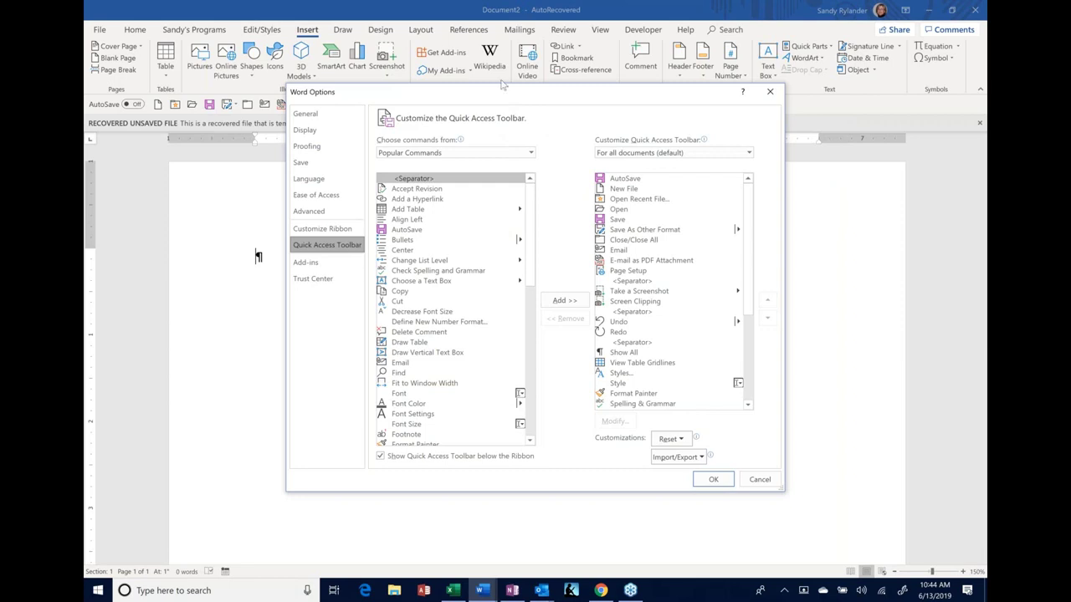
pyautogui.moveTo(504, 87); pyautogui.dragTo(491, 14)
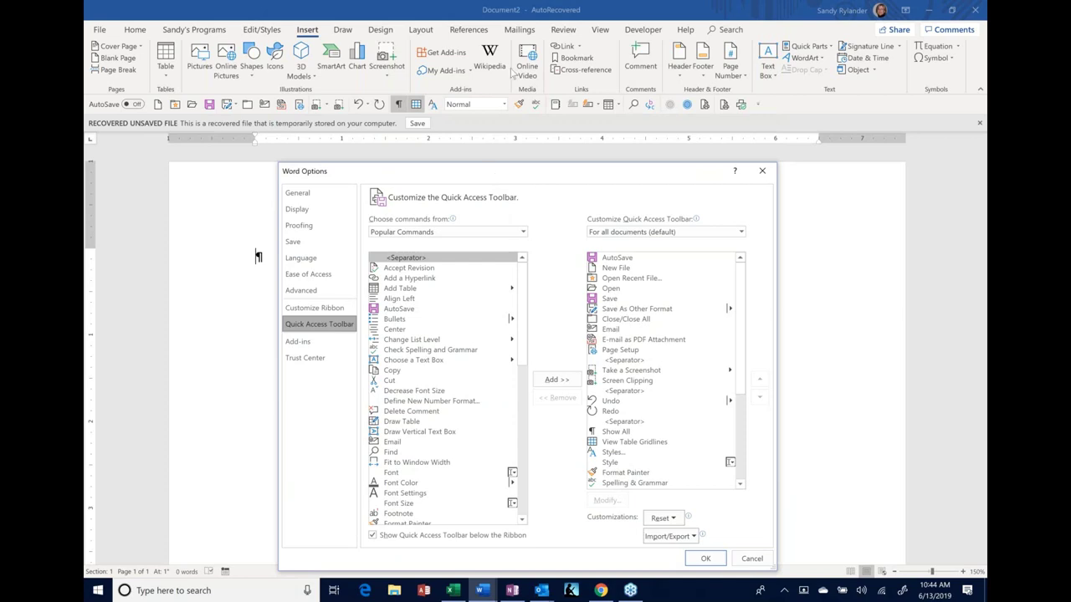
pyautogui.moveTo(513, 73); pyautogui.dragTo(496, 9)
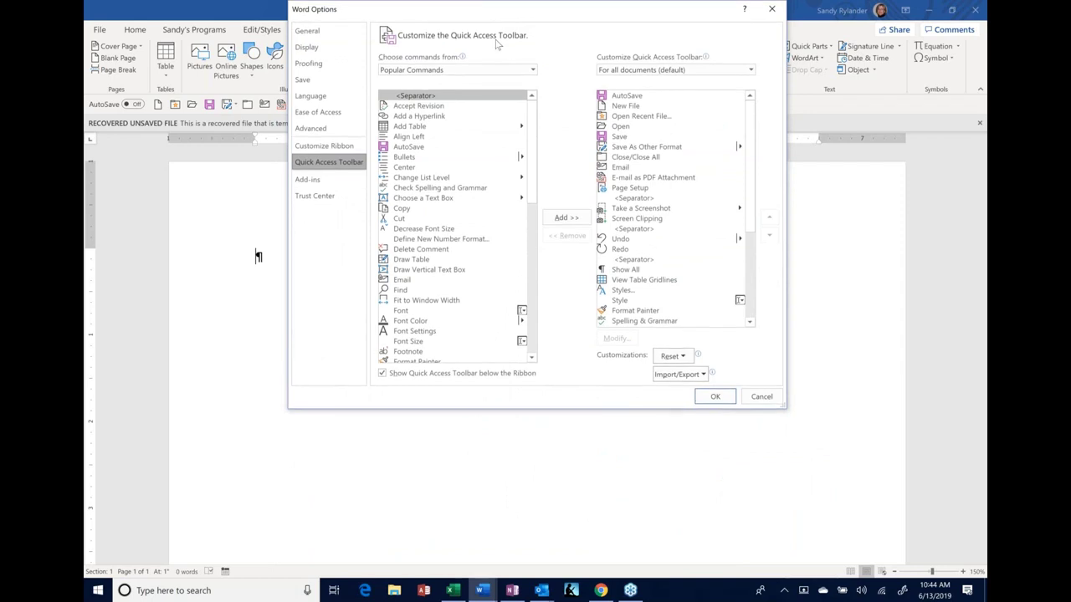
pyautogui.click(682, 378)
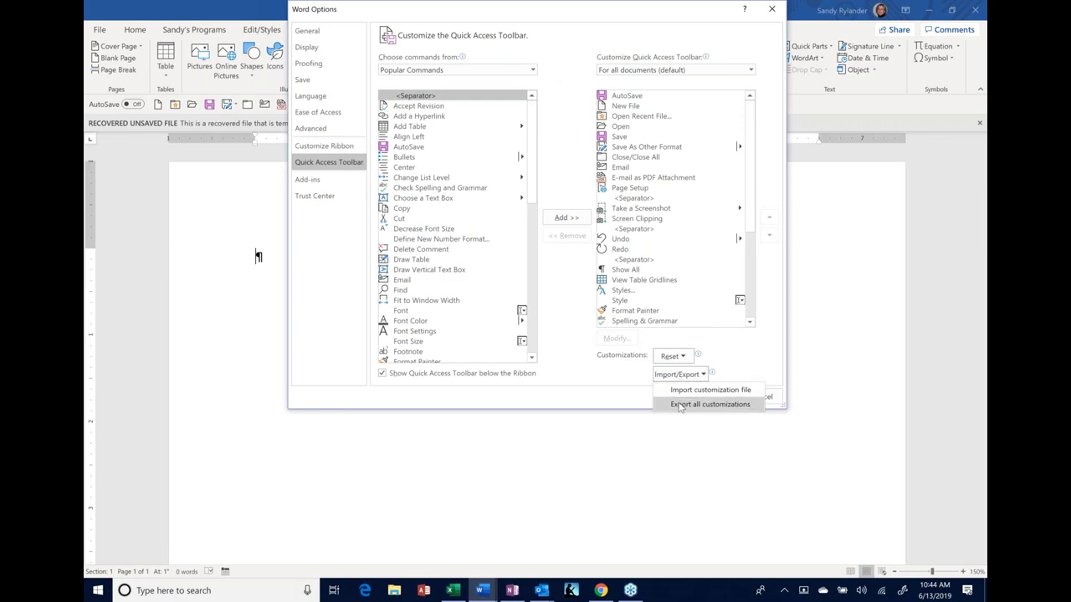
# Start exporting customizations as Word Customizations.exportedUI, then cancel both the export and the import picker.
pyautogui.click(680, 405)
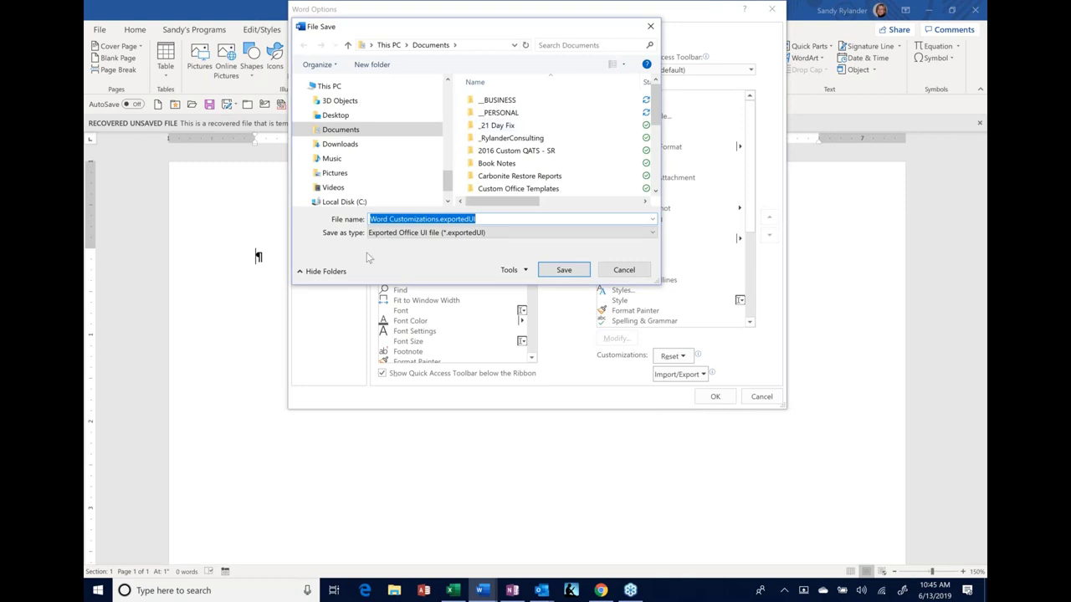
pyautogui.press('End')
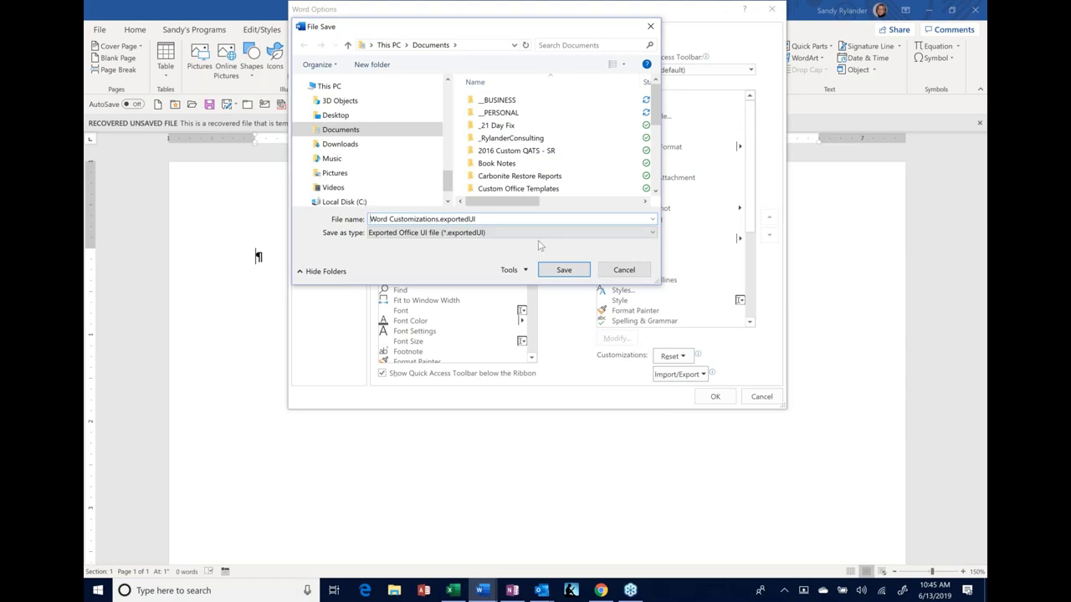
pyautogui.click(624, 270)
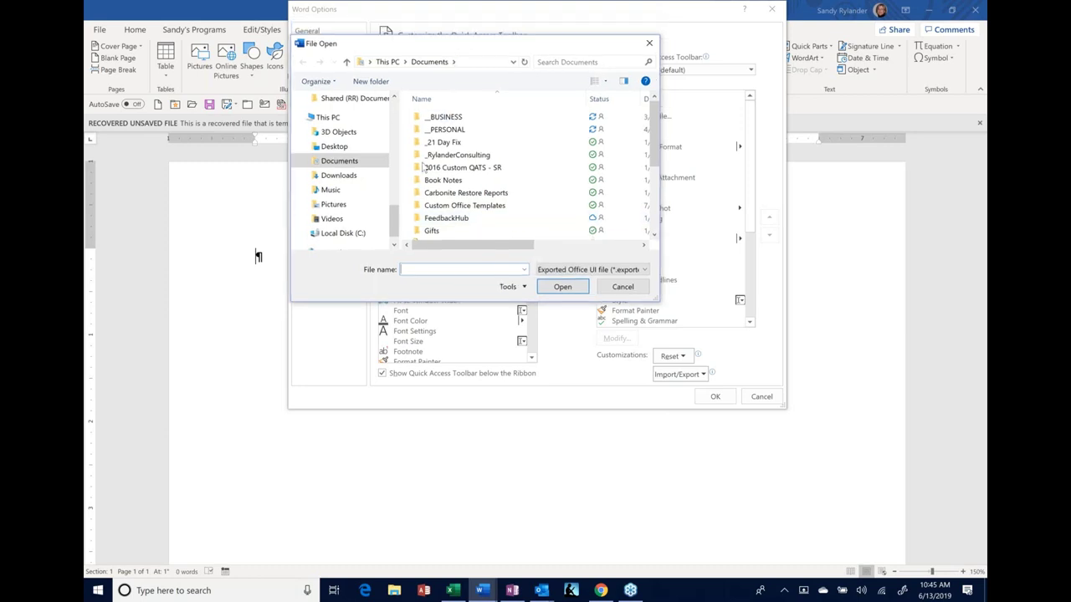
pyautogui.moveTo(456, 26); pyautogui.dragTo(274, 173)
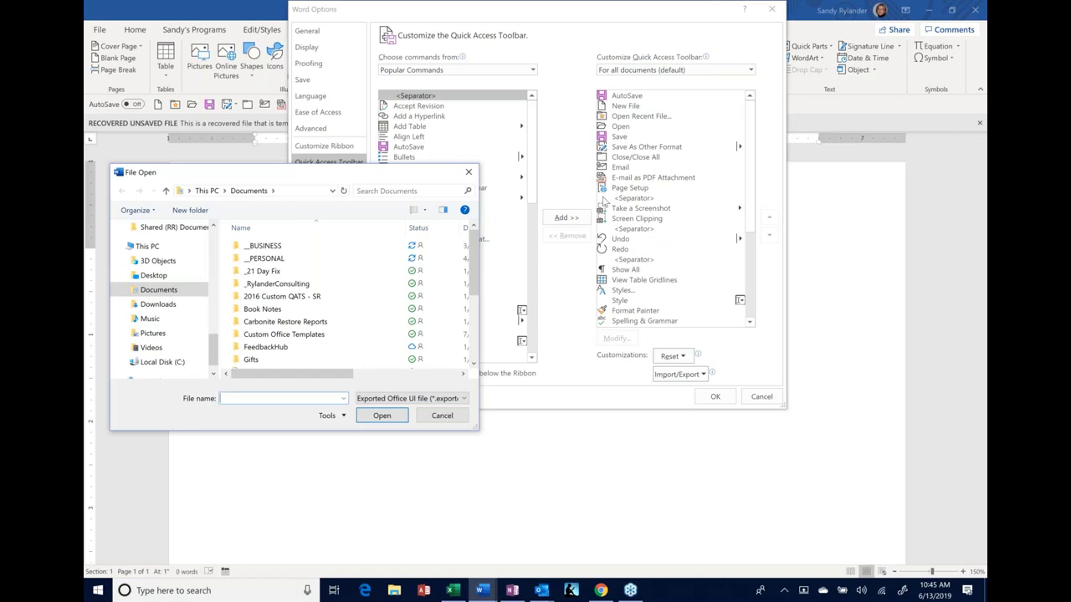
pyautogui.click(442, 416)
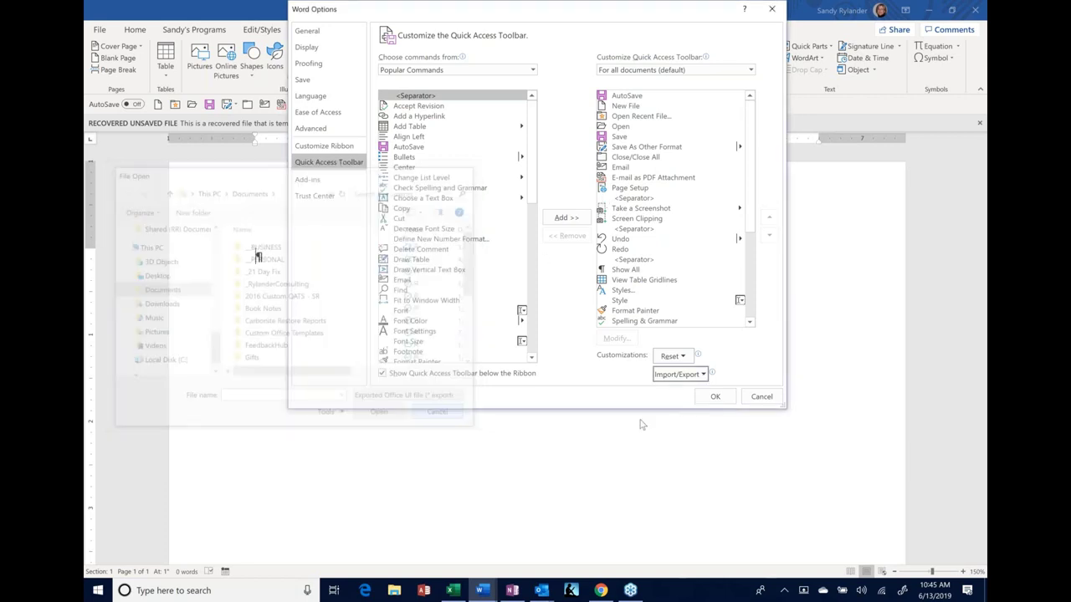
# Cancel Word Options, visit the custom programs and Home tabs, and open the Customize Quick Access Toolbar list.
pyautogui.click(762, 397)
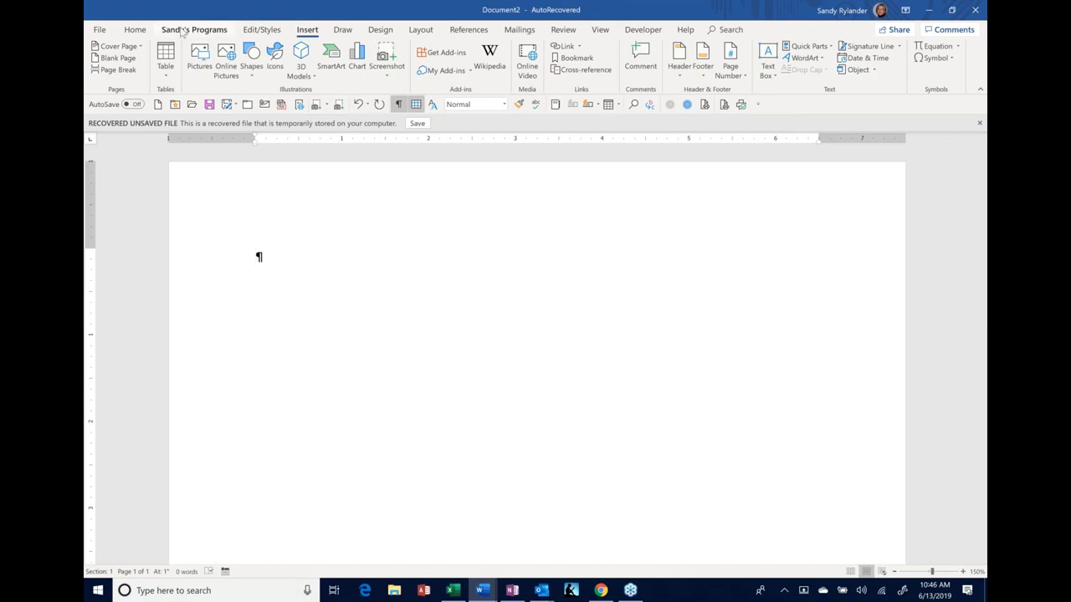
pyautogui.click(184, 30)
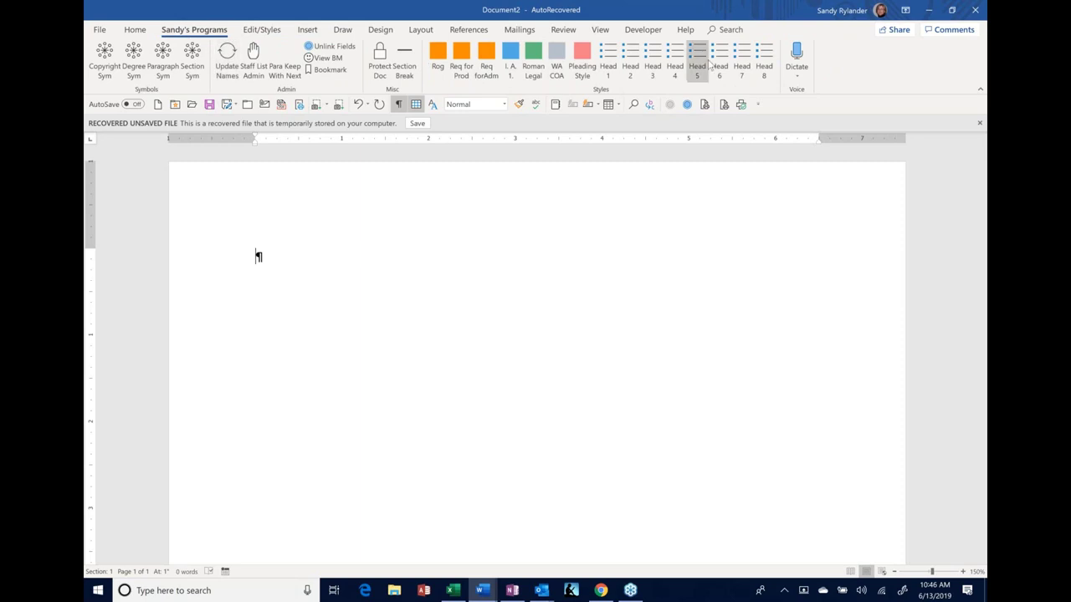
pyautogui.click(139, 31)
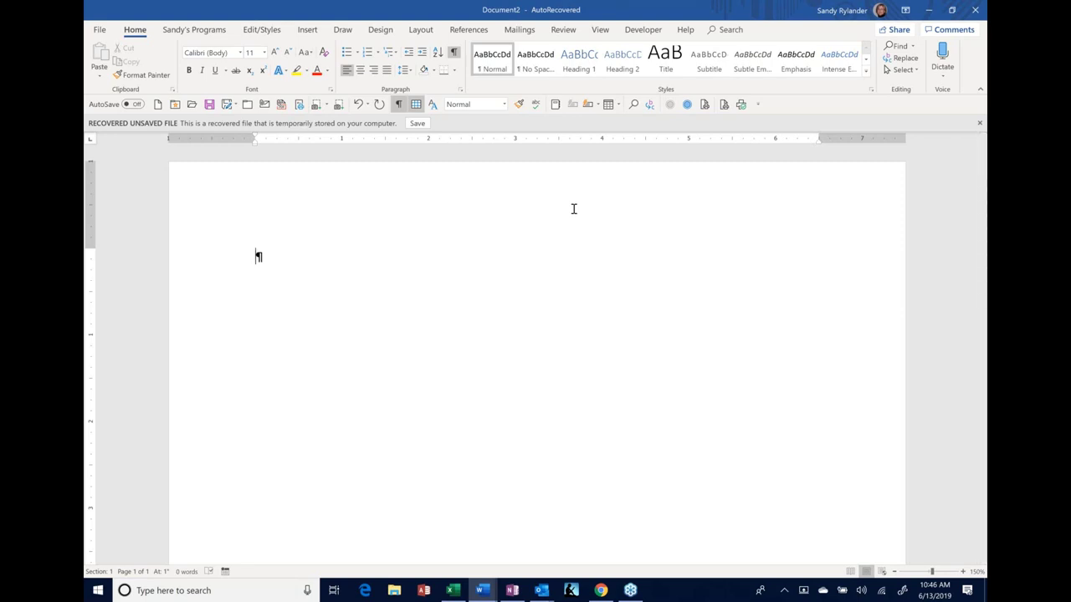
pyautogui.click(756, 106)
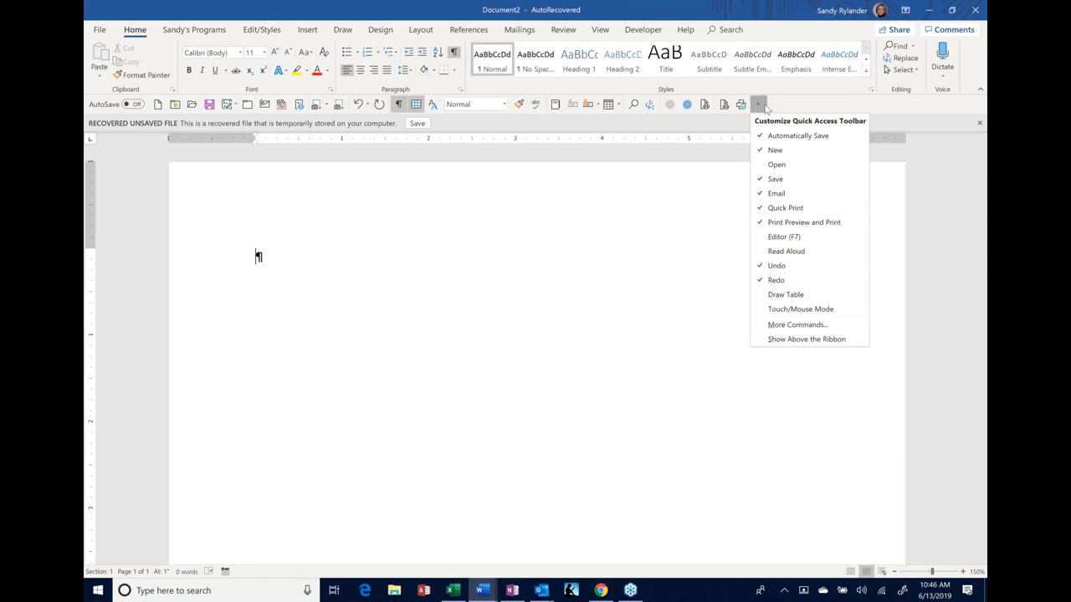
# Add Touch/Mouse Mode to the Quick Access Toolbar, switch to Touch, then back to Mouse.
pyautogui.click(824, 310)
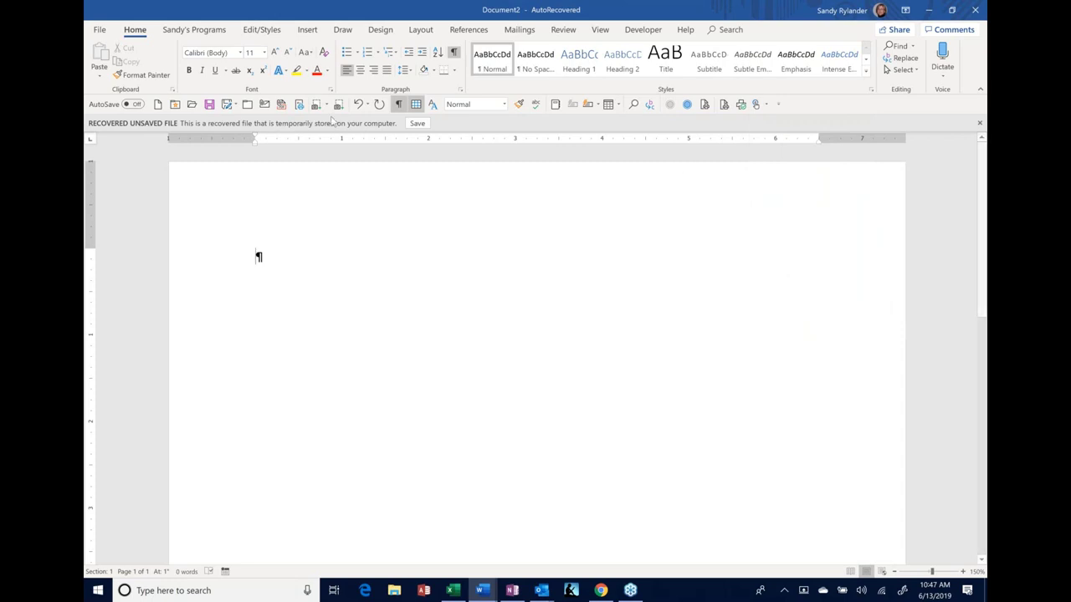
pyautogui.click(755, 105)
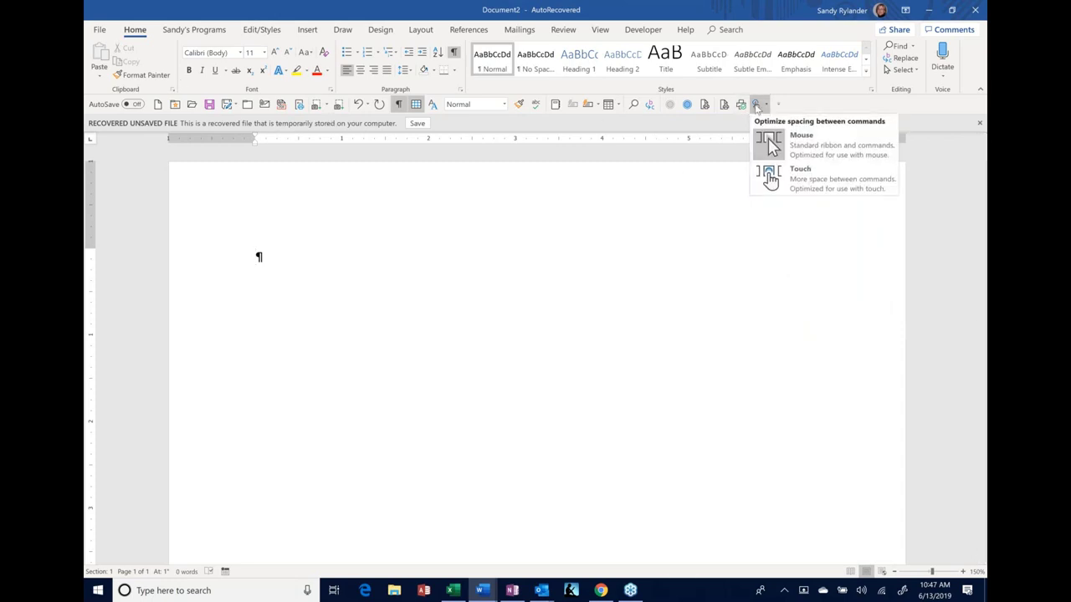
pyautogui.click(781, 175)
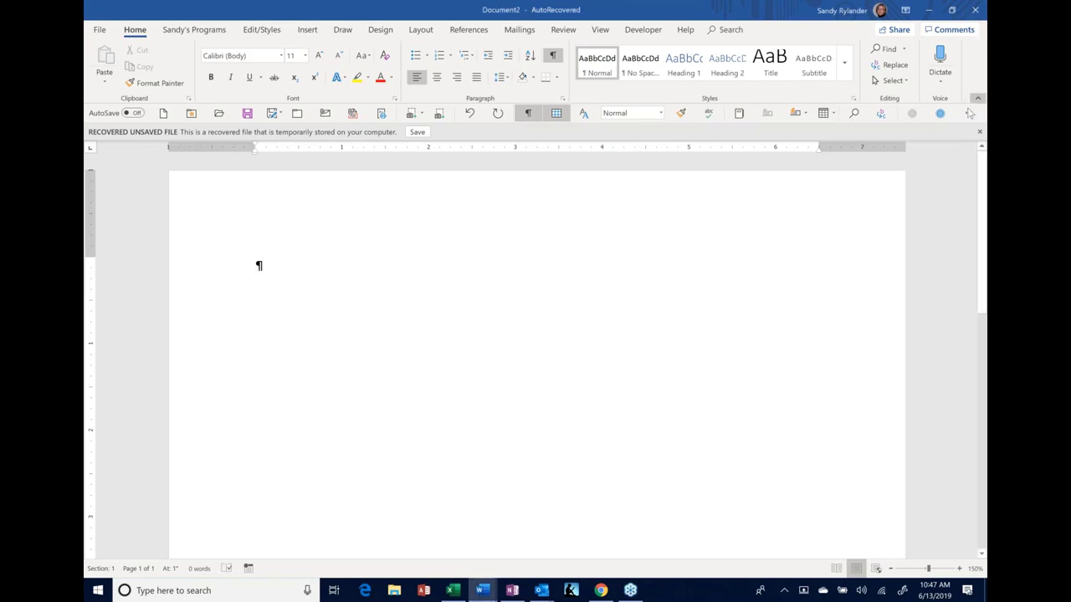
pyautogui.click(967, 113)
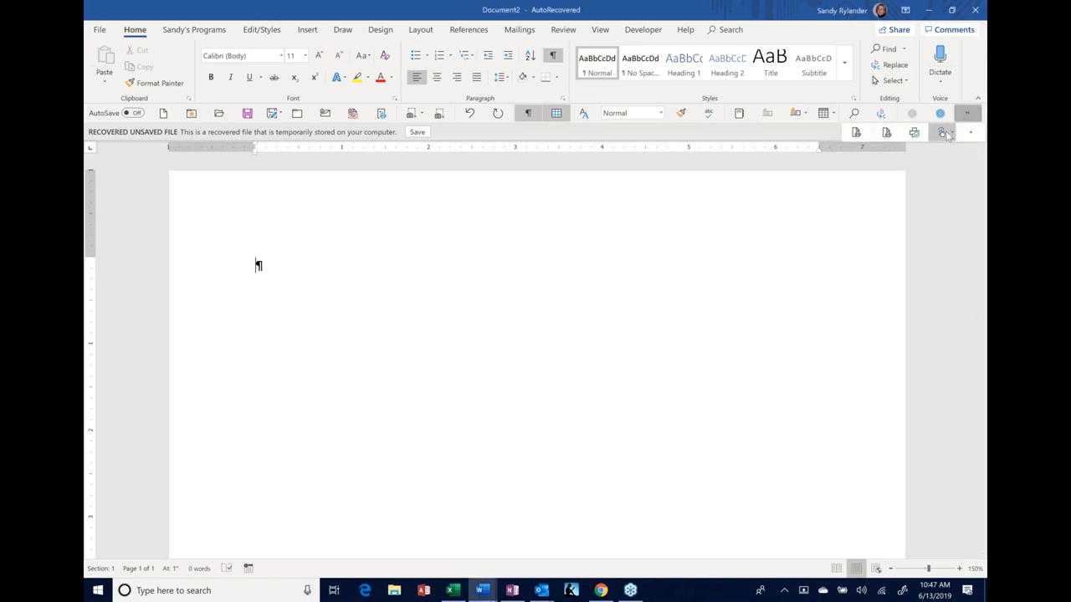
pyautogui.click(950, 132)
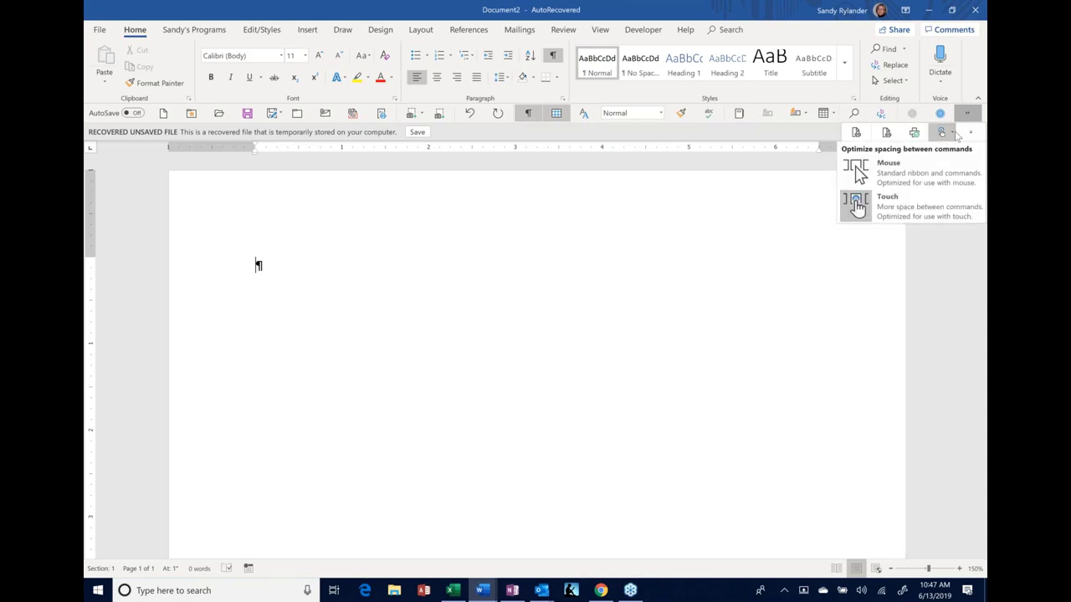
pyautogui.click(908, 183)
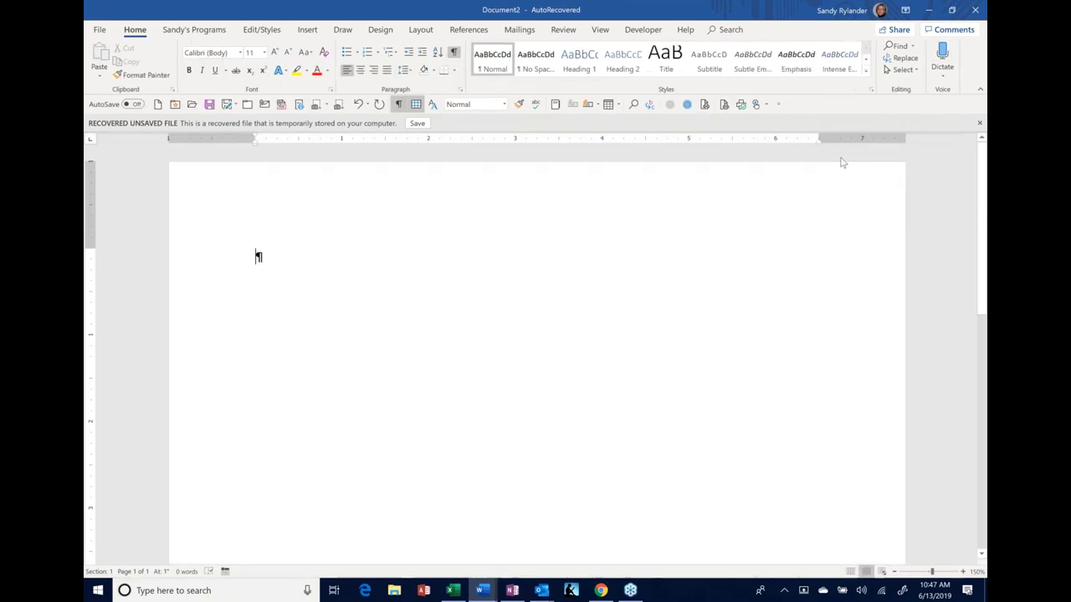
# Remove Touch/Mouse Mode from the Quick Access Toolbar and turn on table gridlines.
pyautogui.click(777, 106)
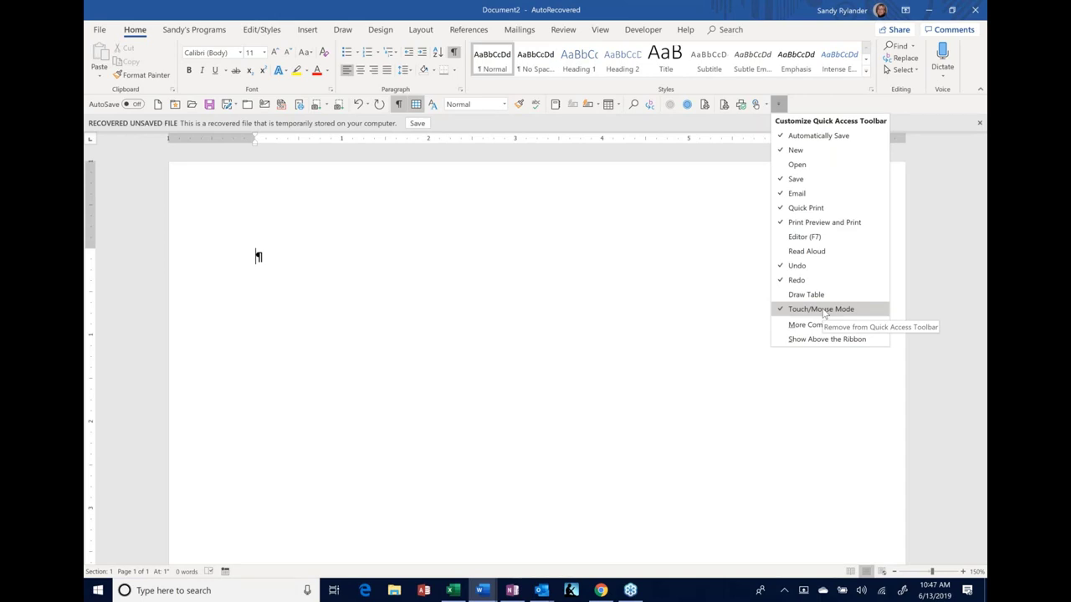
pyautogui.click(782, 311)
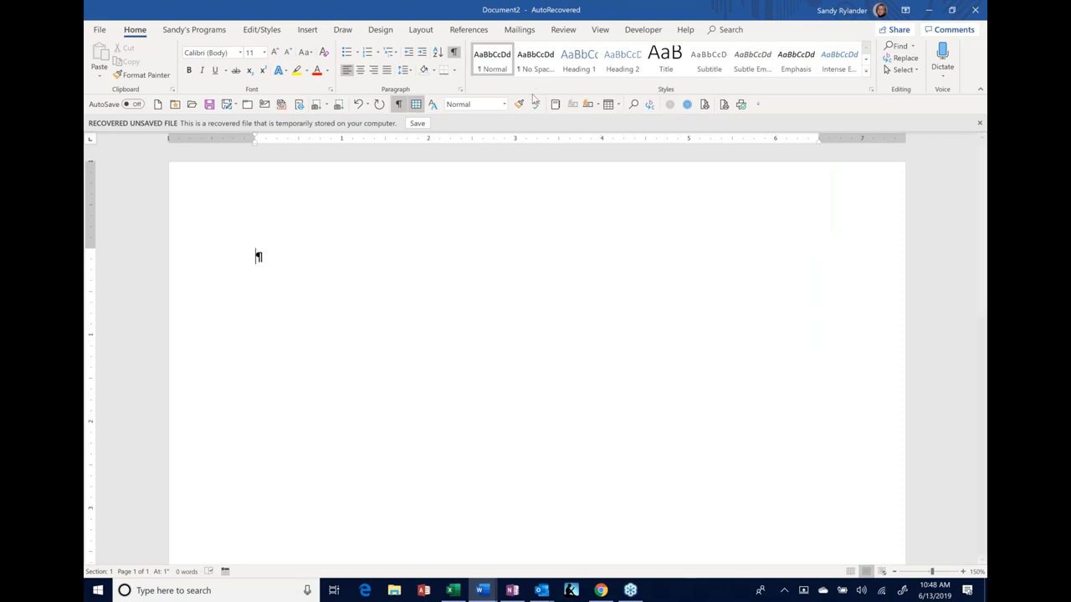
pyautogui.click(416, 106)
# From Mailings > Labels, create a new document of labels with the address dfgsdfg.
pyautogui.click(526, 30)
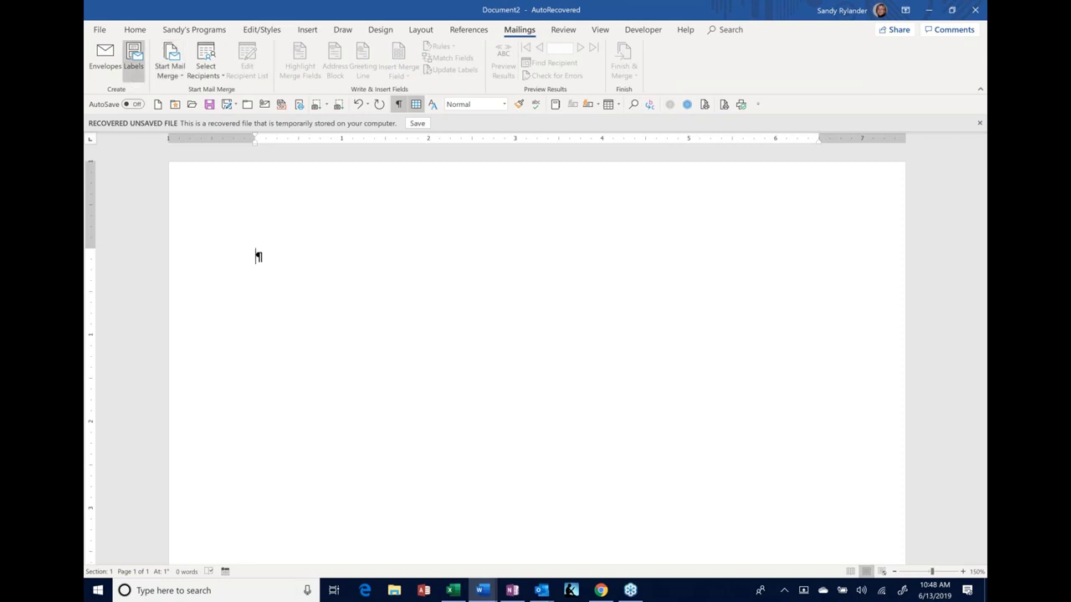
pyautogui.click(134, 58)
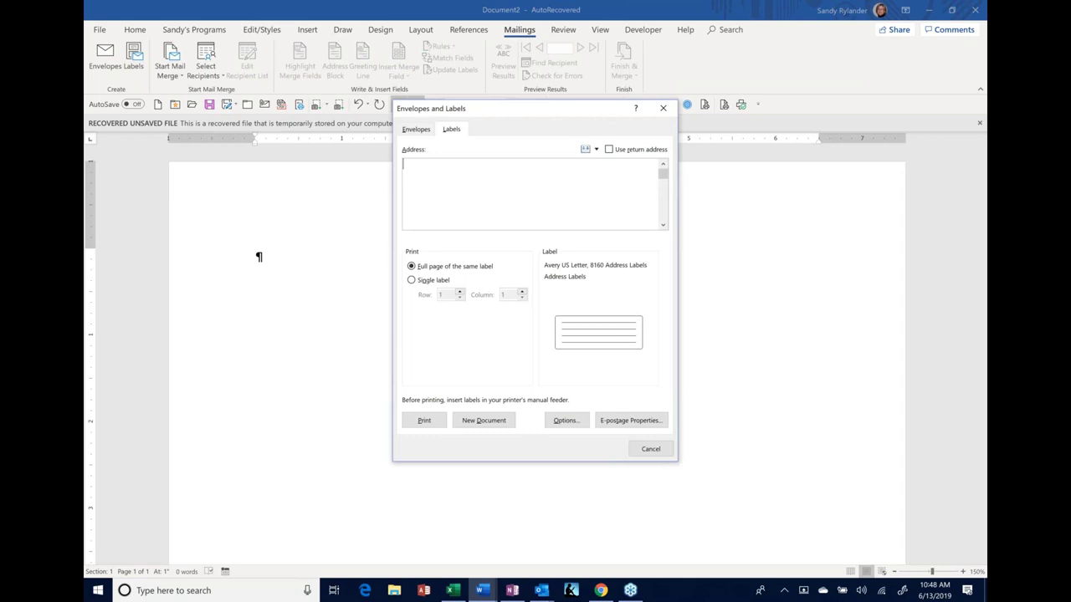
pyautogui.write('dfgsdfg')
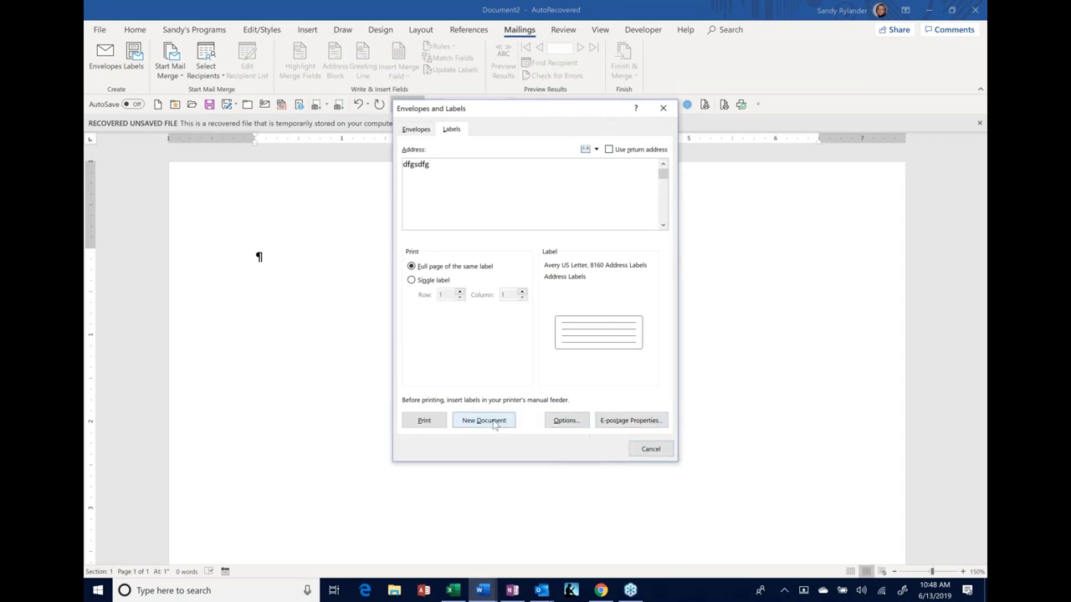
pyautogui.click(495, 424)
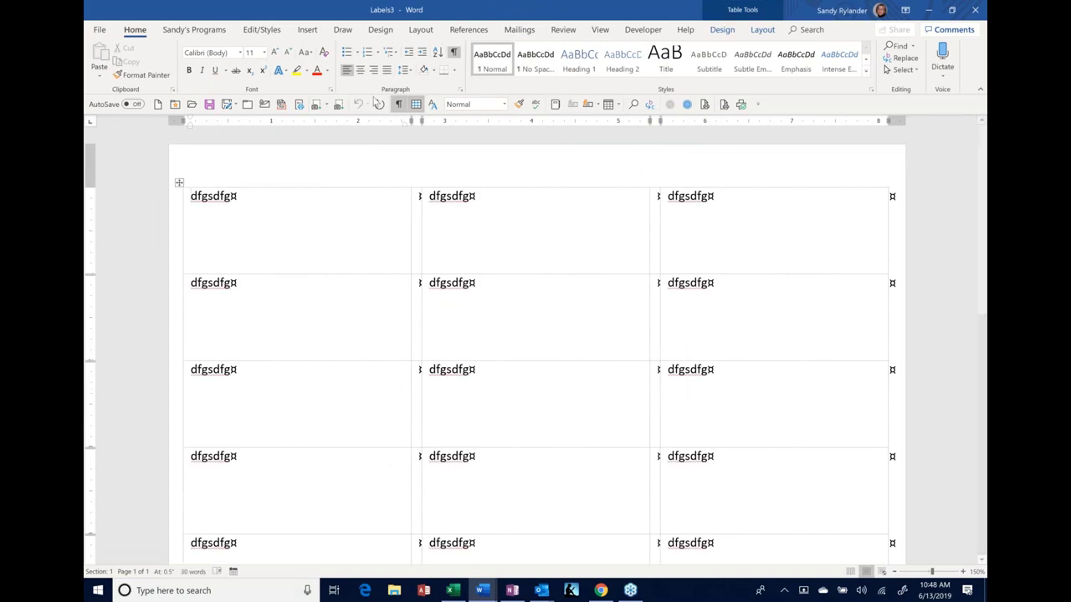
# Hide the formatting marks and toggle the table gridlines on the label sheet.
pyautogui.click(416, 104)
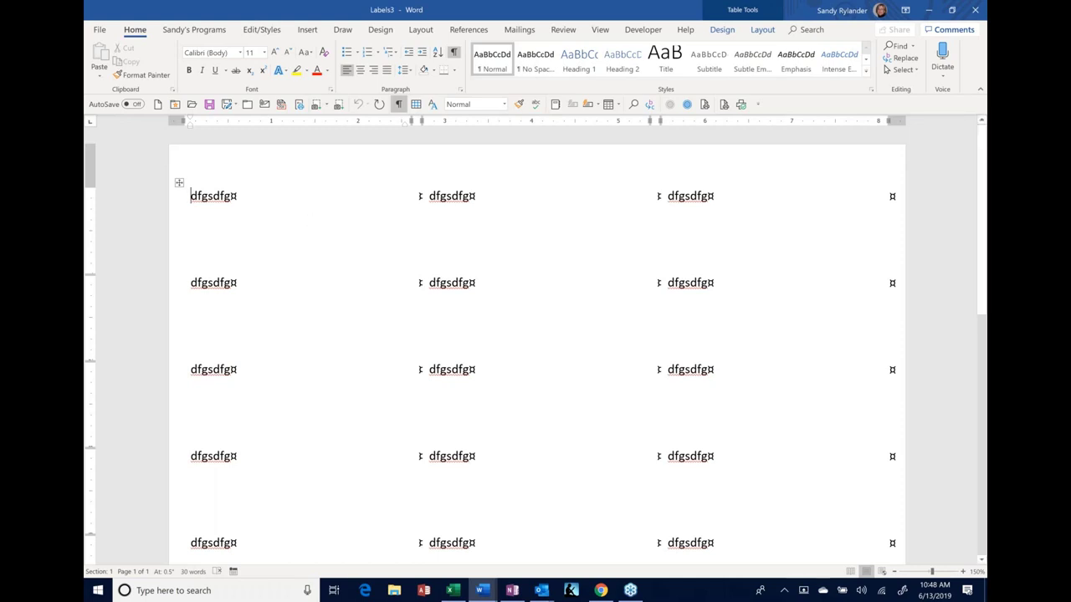
pyautogui.click(398, 103)
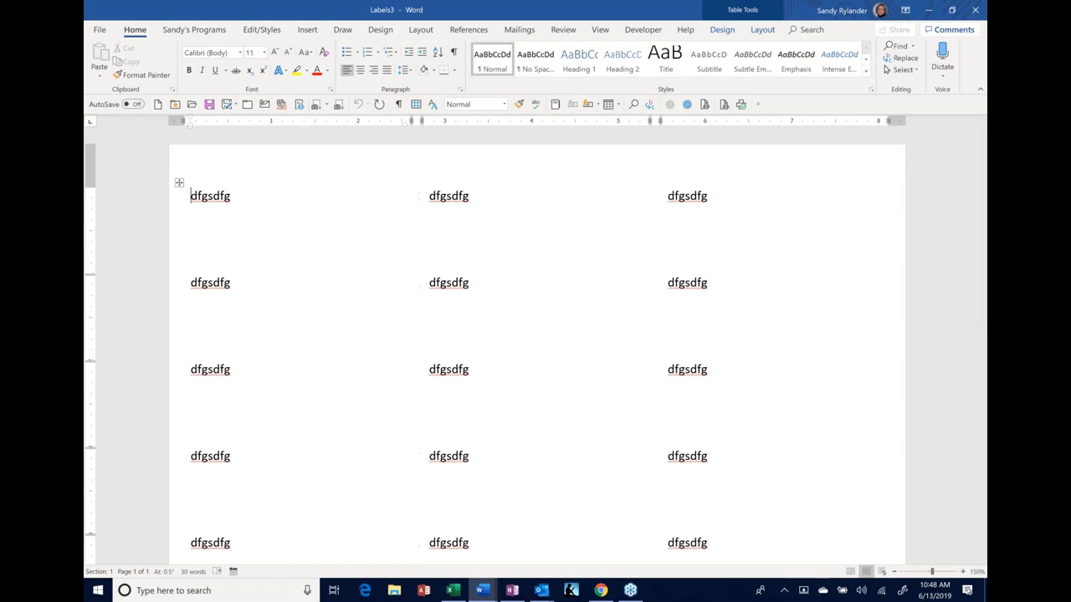
pyautogui.click(212, 282)
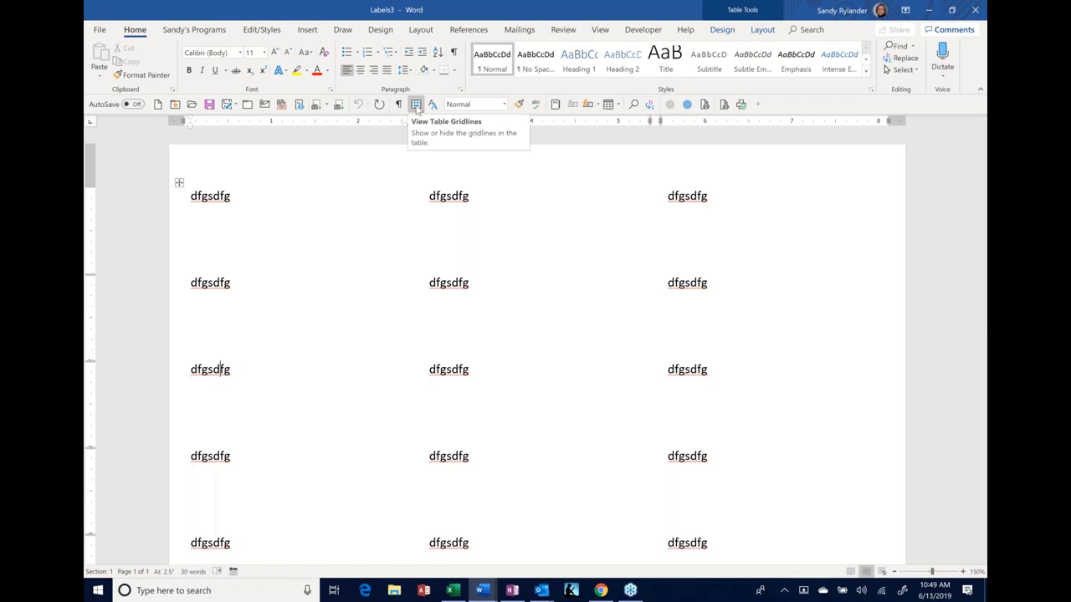
pyautogui.click(416, 106)
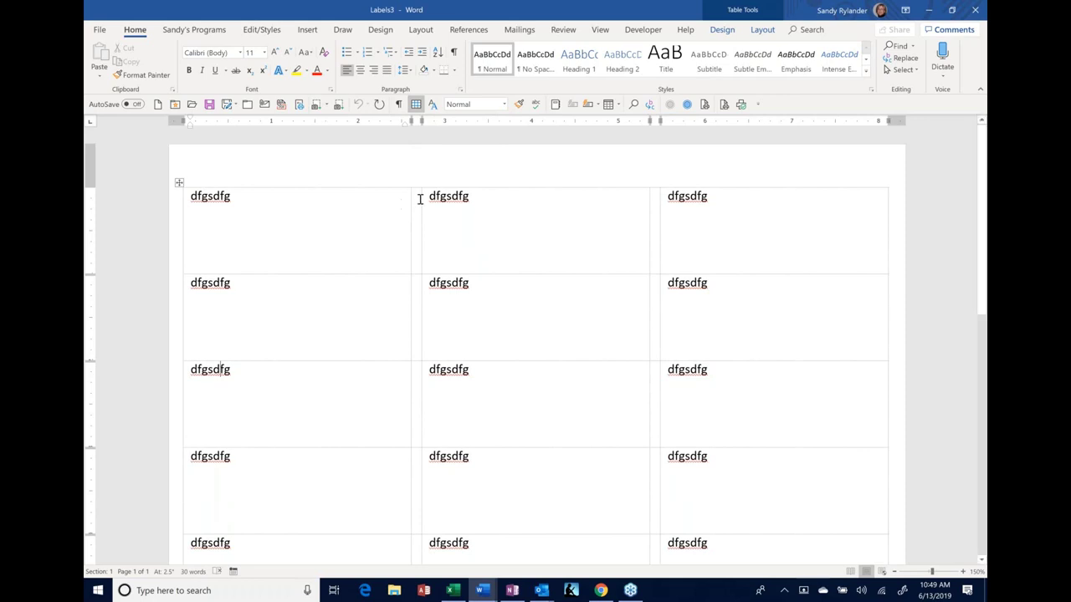
# Type 'cvxvx' in a label, hide the gridlines again, and view the Table Design and Layout options.
pyautogui.write('cvxvx')
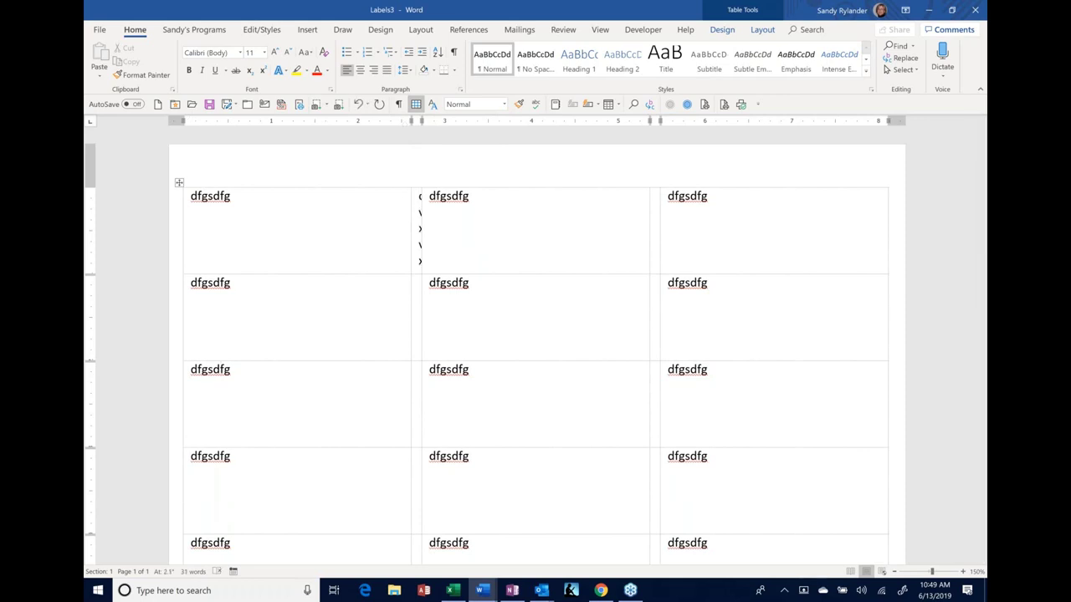
pyautogui.hotkey('ctrl', 'a')
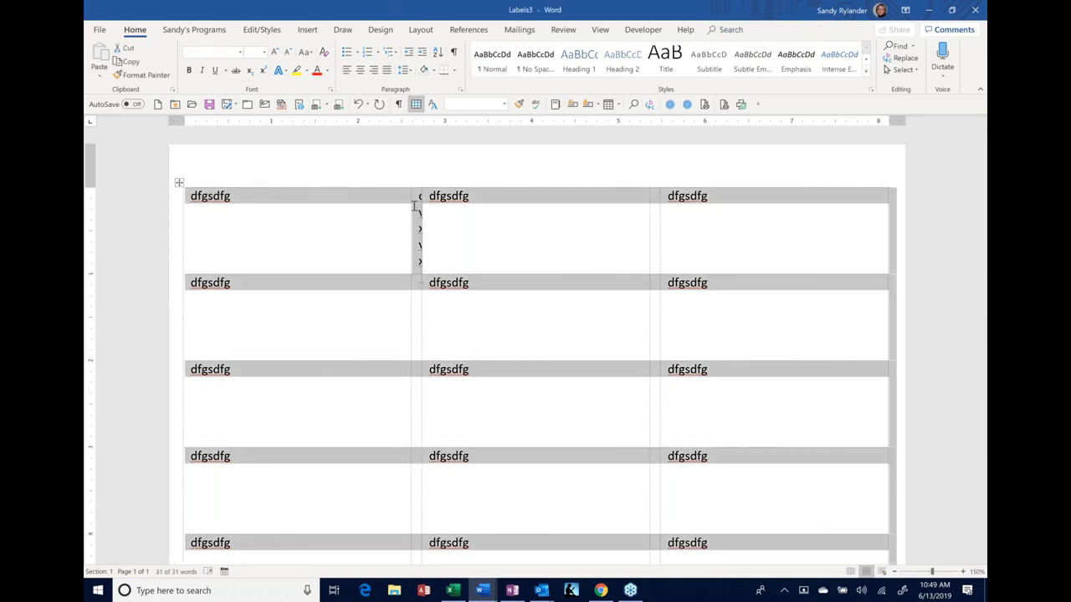
pyautogui.press('Down')
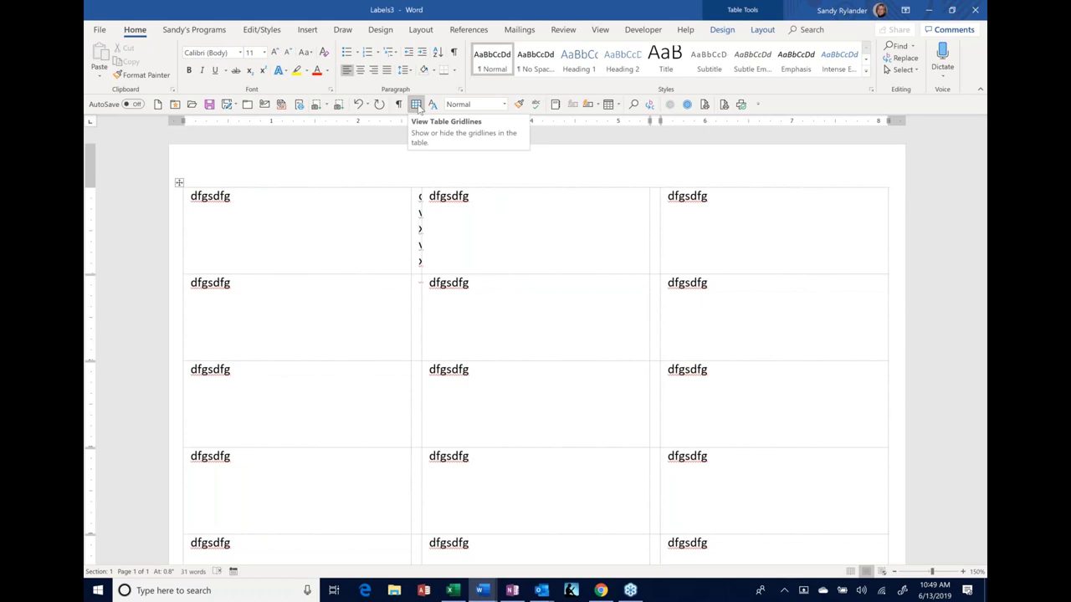
pyautogui.click(416, 104)
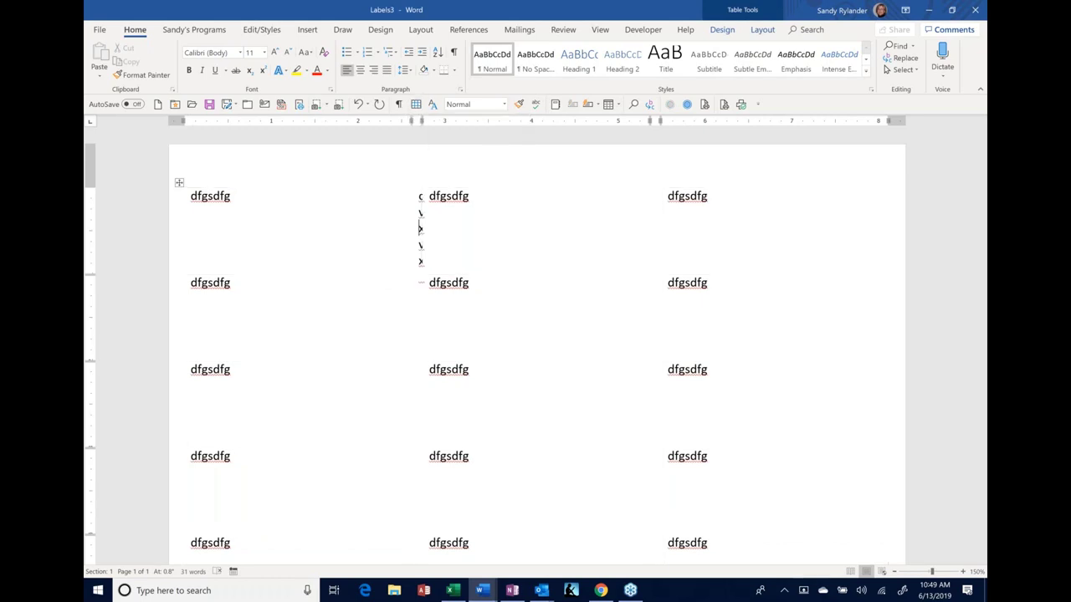
pyautogui.click(723, 30)
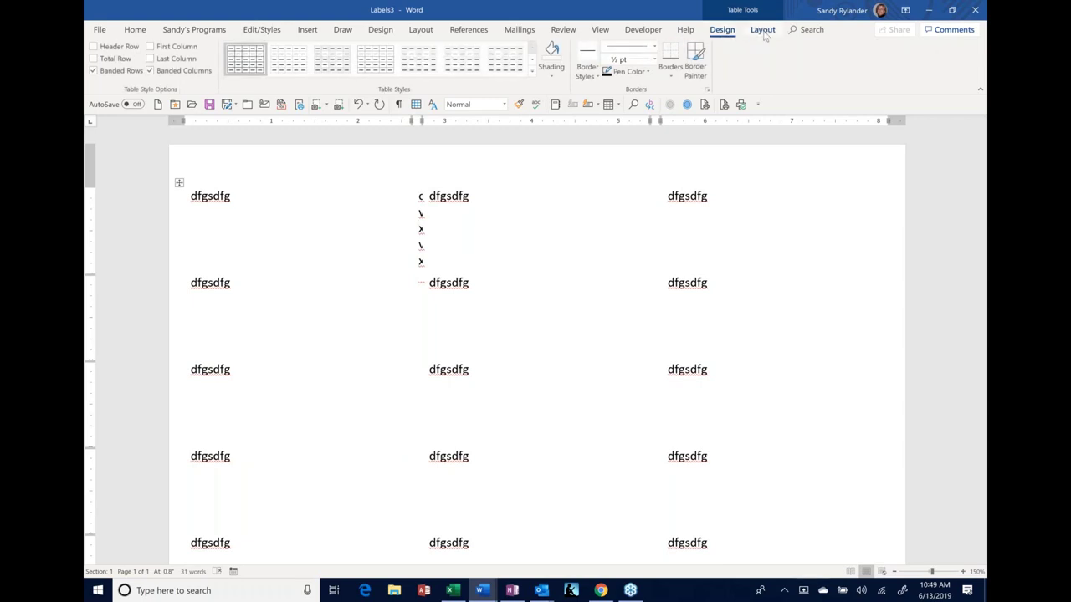
pyautogui.click(763, 30)
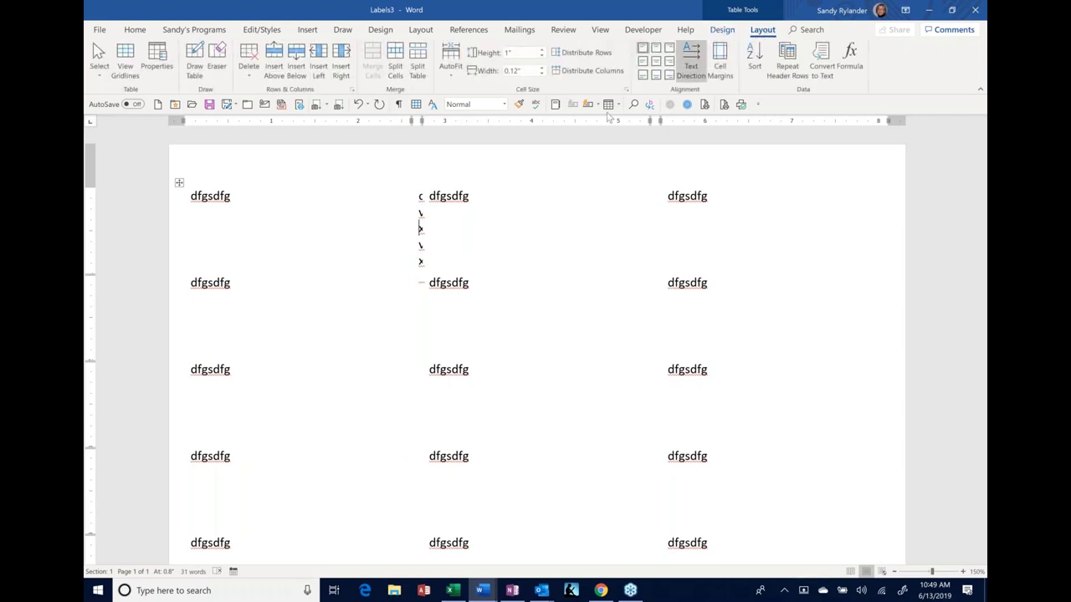
# Delete the whole dfgsdfg label sheet in Labels3, then switch to the Document2 - AutoRecovered window.
pyautogui.rightClick(122, 73)
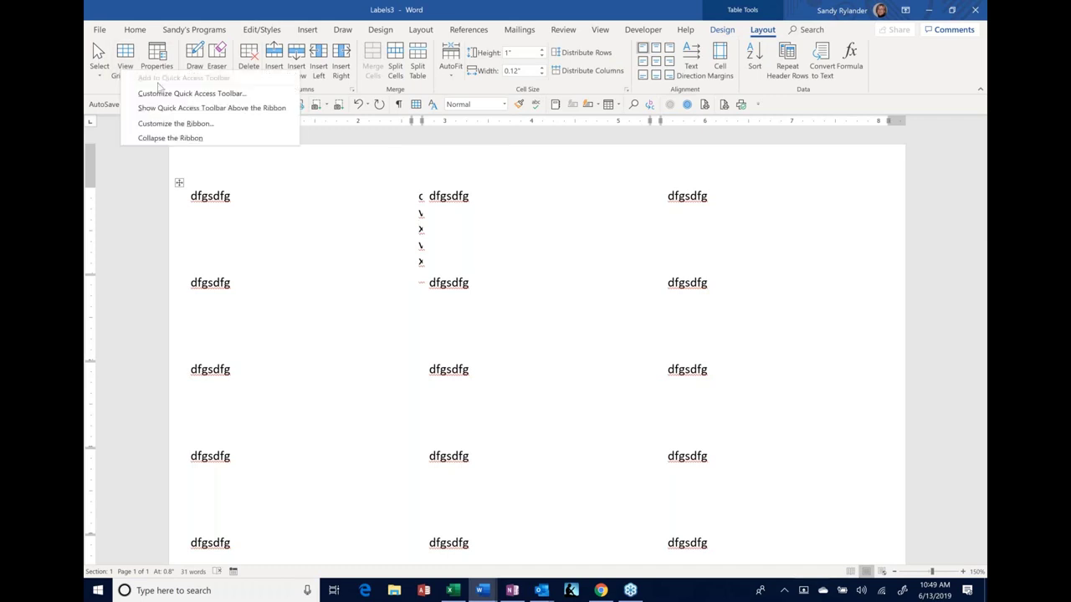
pyautogui.click(527, 205)
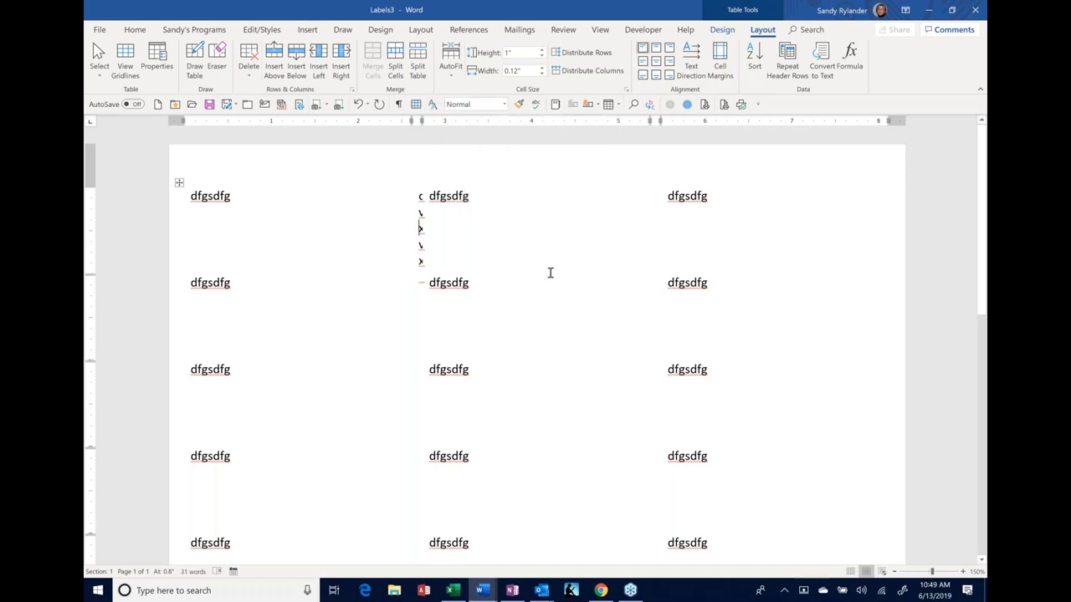
pyautogui.hotkey('ctrl', 'a')
pyautogui.press('BackSpace')
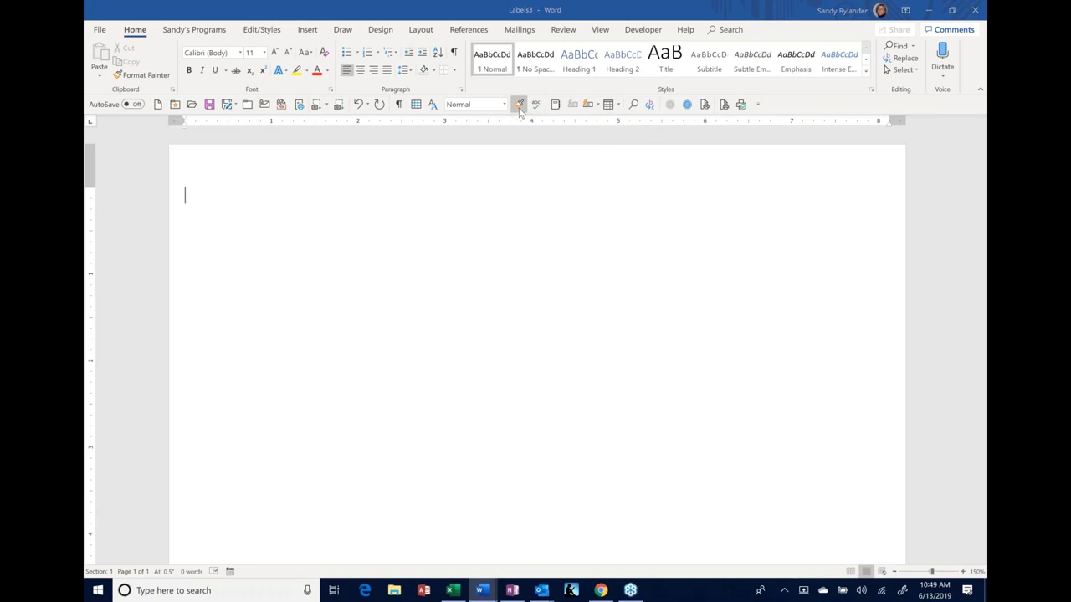
pyautogui.hotkey('alt', 'Tab')
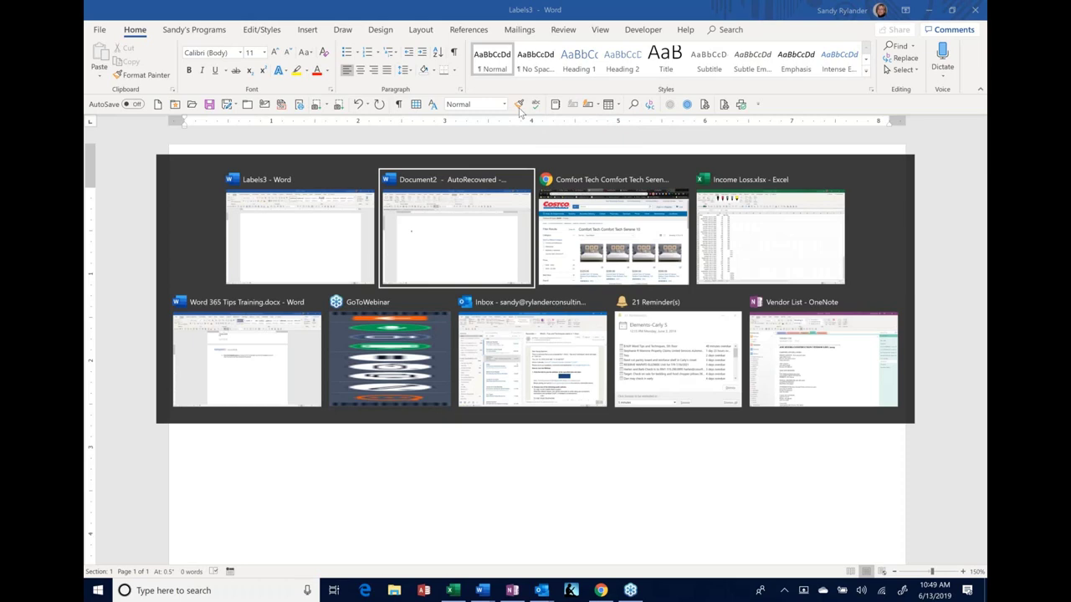
pyautogui.hotkey('alt', 'Tab')
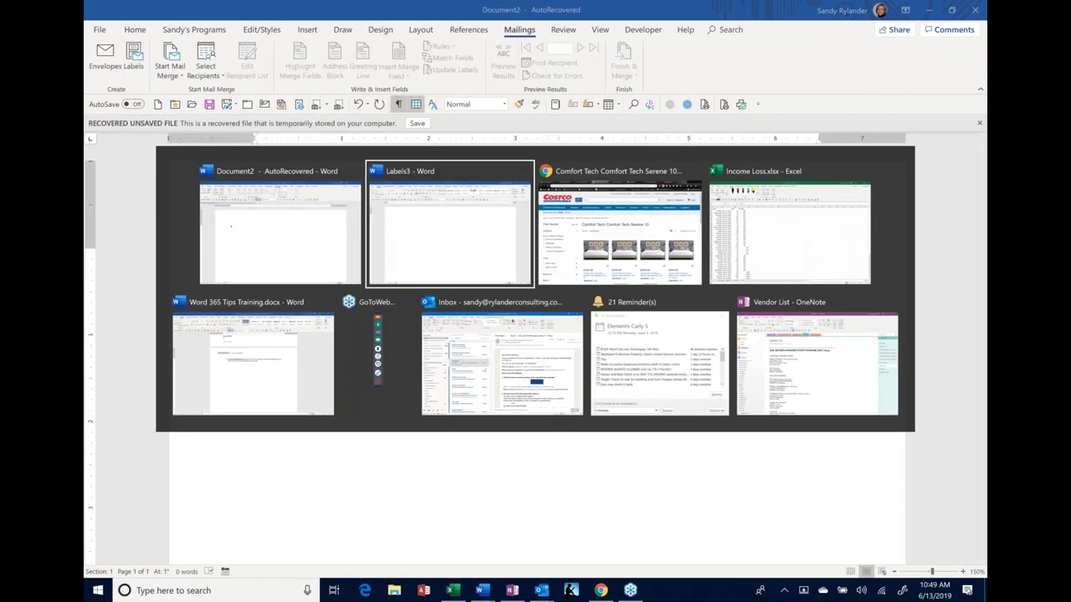
# Switch to Word 365 Tips Training and go to the Document Navigation Pane section.
pyautogui.hotkey('alt', 'Tab')
pyautogui.hotkey('alt', 'Tab')
pyautogui.hotkey('alt', 'Tab')
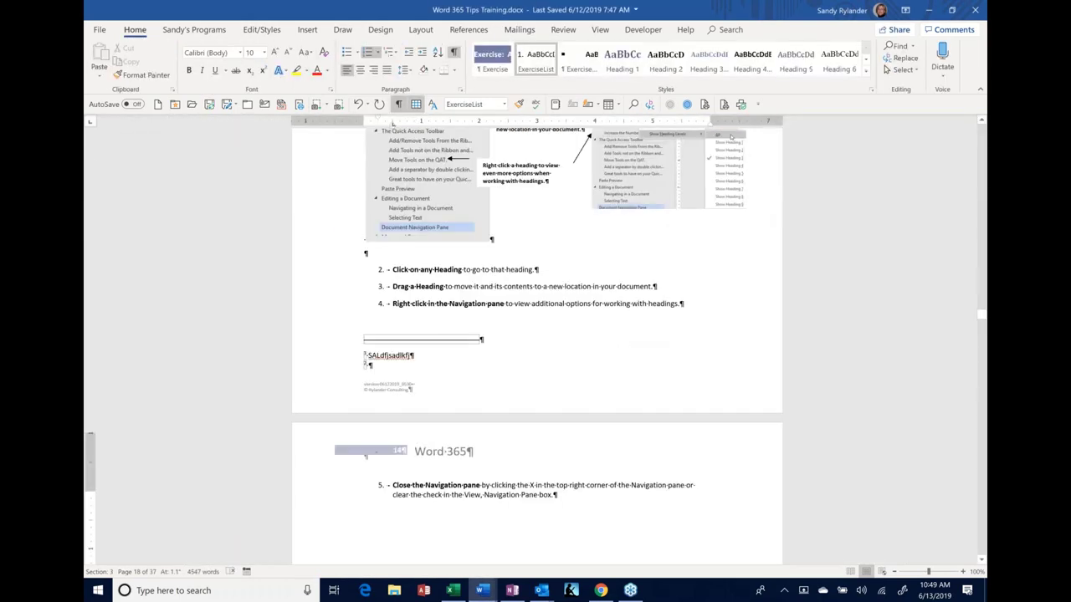
pyautogui.scroll(10, 328, 379)
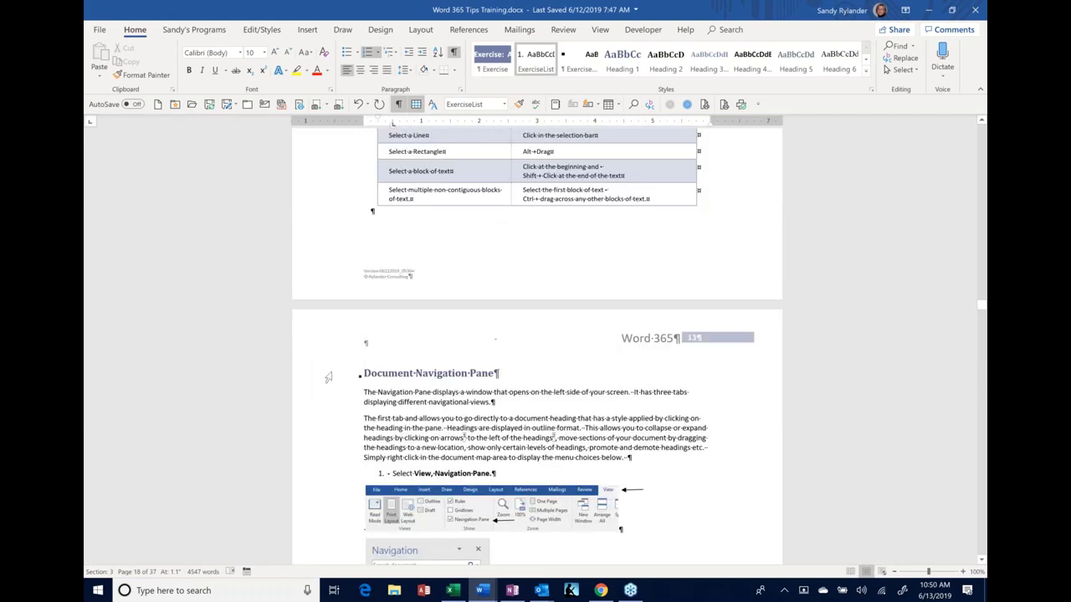
pyautogui.click(328, 379)
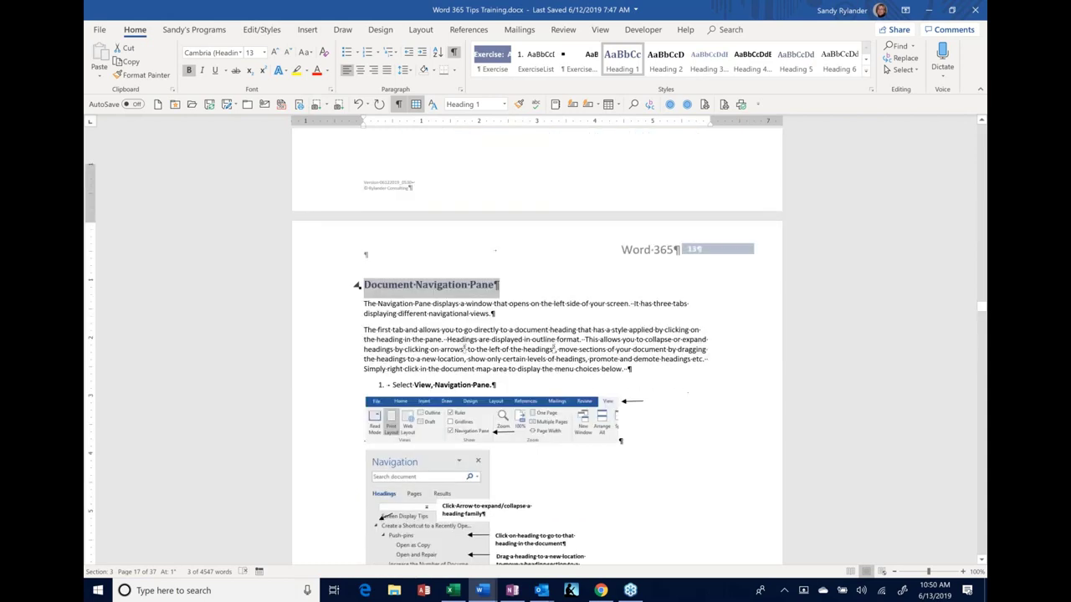
pyautogui.scroll(-5, 400, 383)
pyautogui.scroll(-20, 621, 284)
# Add placeholder lines like 'asdjflkasdjflksdjflksadjf' and 'klsdfajlkasdjflkasdjflaskdjfasd' below step 5.
pyautogui.click(621, 282)
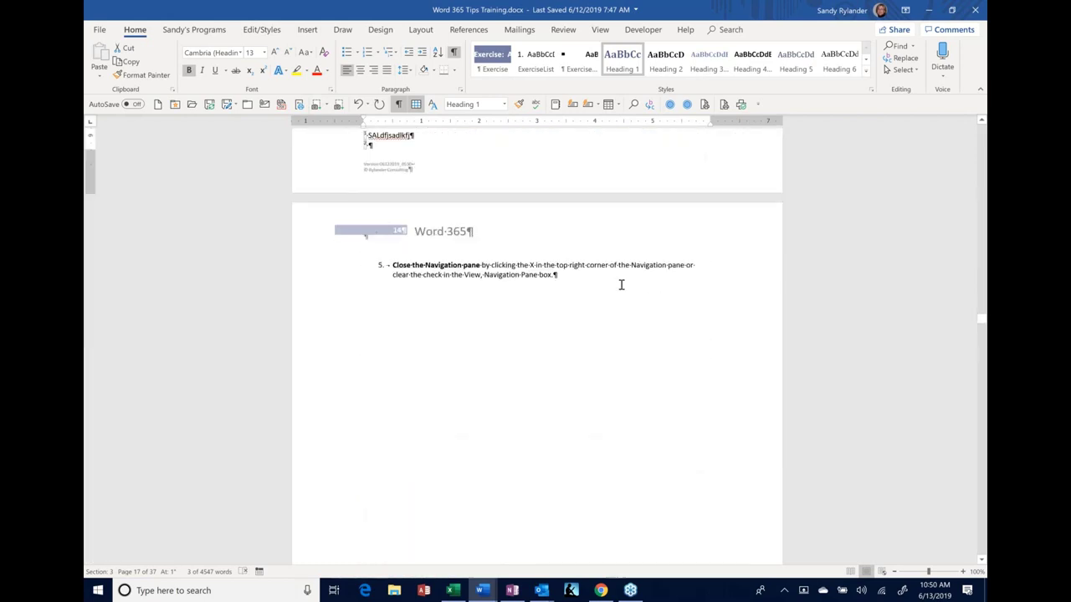
pyautogui.press('Return')
pyautogui.press('Return')
pyautogui.press('Return')
pyautogui.press('Return')
pyautogui.press('Return')
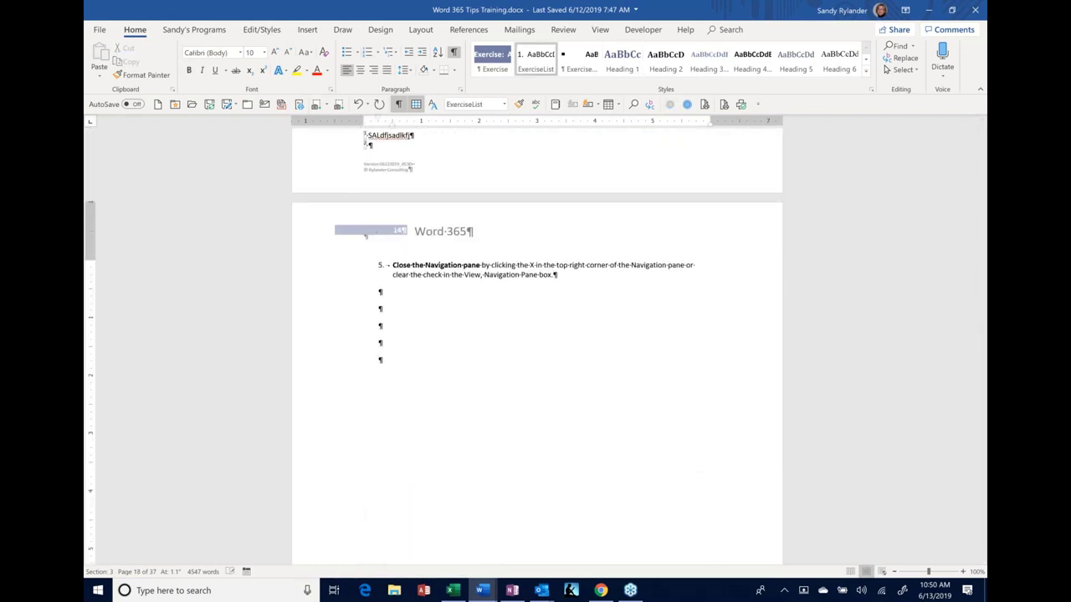
pyautogui.write('asdjflkasdjflksdjflksadjf')
pyautogui.press('Return')
pyautogui.press('Return')
pyautogui.press('Return')
pyautogui.write('klsdfajlkasdjflkasdjflaskdjfasd')
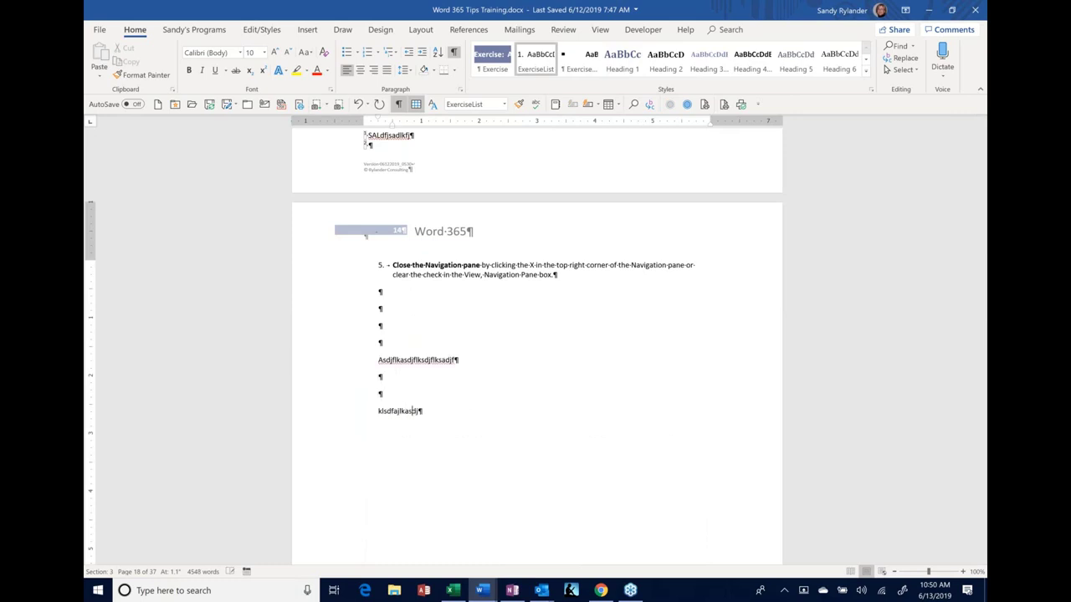
pyautogui.press('Return')
pyautogui.write('s')
pyautogui.press('Return')
pyautogui.write('a')
pyautogui.press('Return')
pyautogui.press('Return')
pyautogui.write('sadlk;fjlaskdjfalks;djflaksdjf')
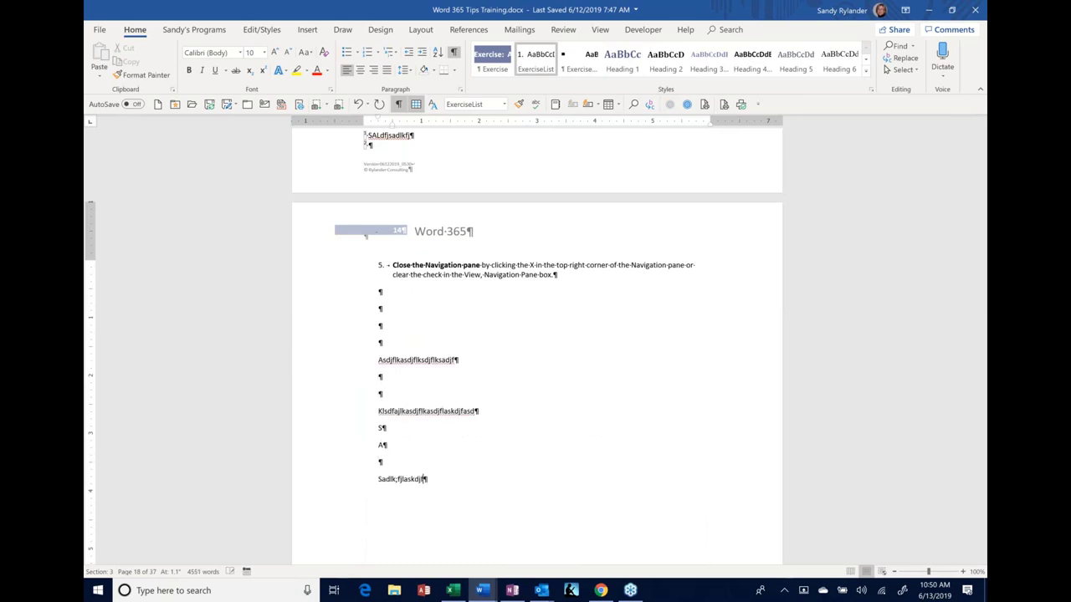
# Remove the stray single letter and reselect the Document Navigation Pane heading line.
pyautogui.click(376, 433)
pyautogui.press('Down')
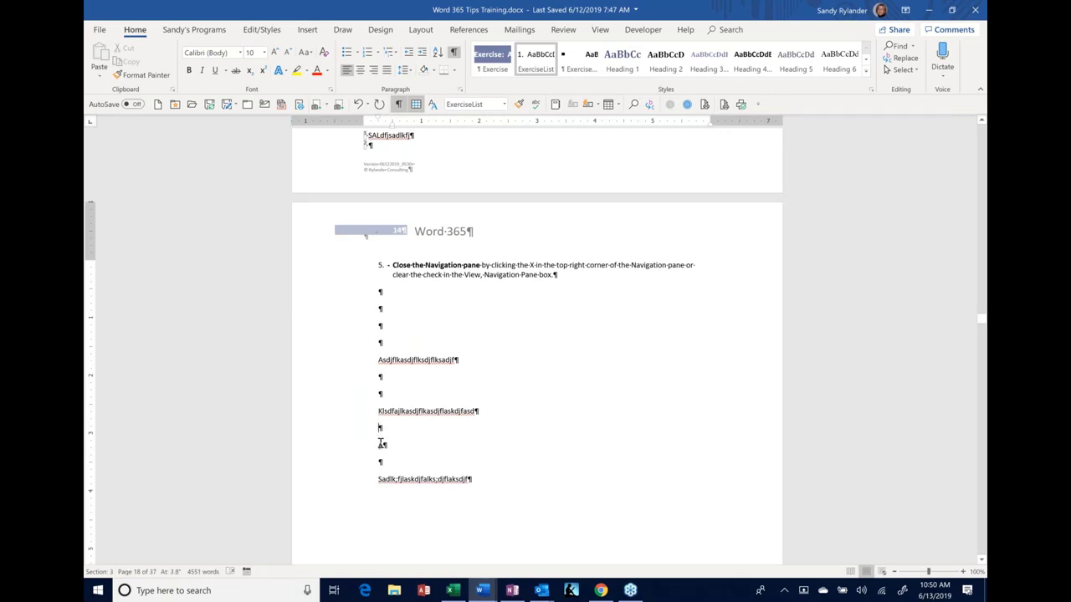
pyautogui.press('Delete')
pyautogui.scroll(4, 456, 432)
pyautogui.scroll(2, 536, 335)
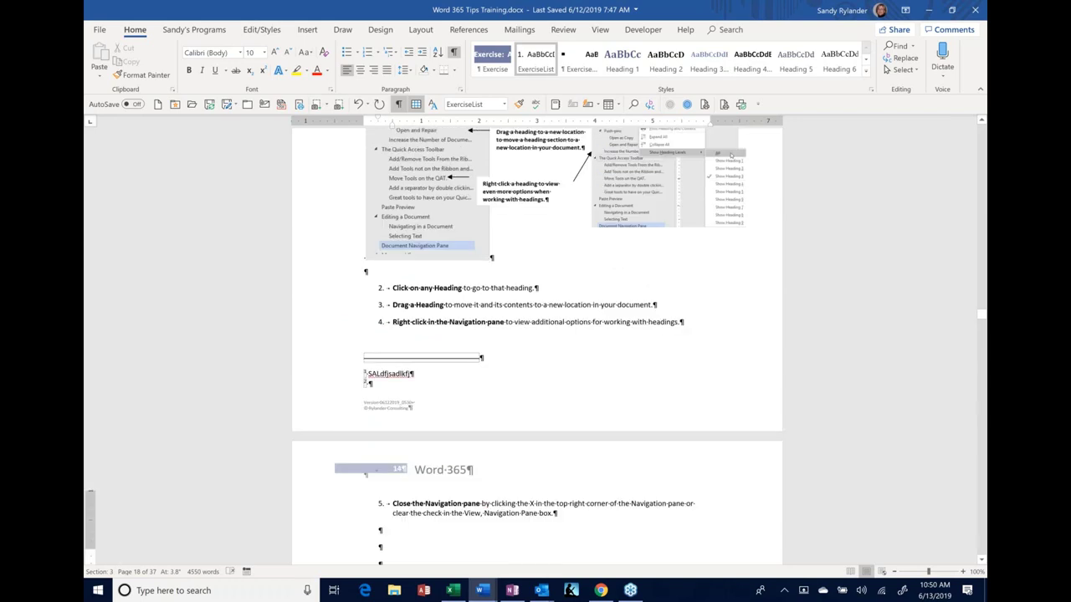
pyautogui.scroll(8, 536, 335)
pyautogui.scroll(2, 326, 237)
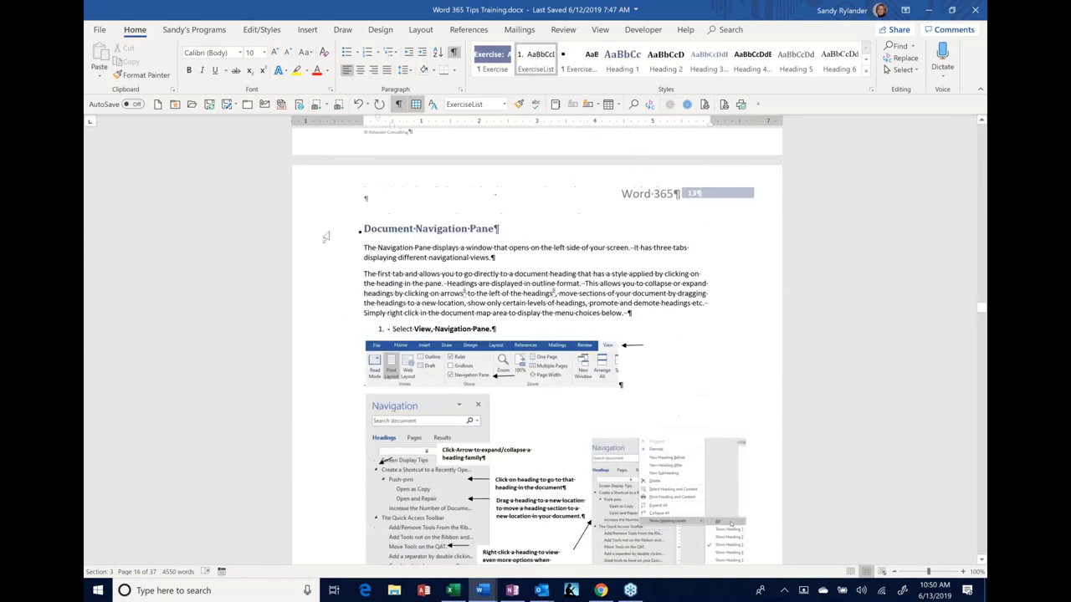
pyautogui.click(326, 237)
pyautogui.click(326, 237)
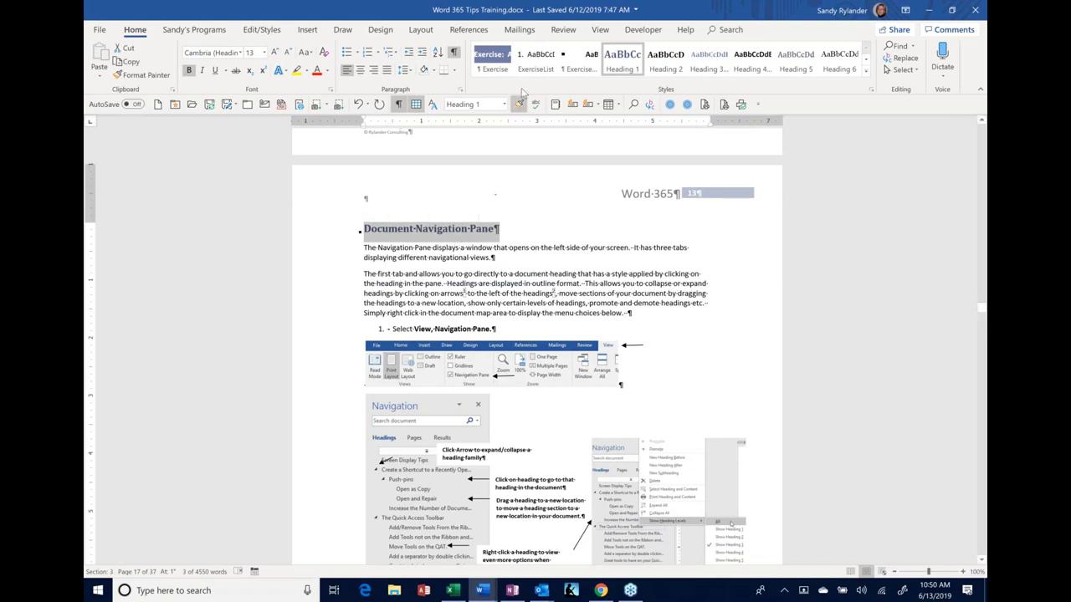
# Copy the heading's formatting onto the first placeholder line with Format Painter.
pyautogui.click(540, 237)
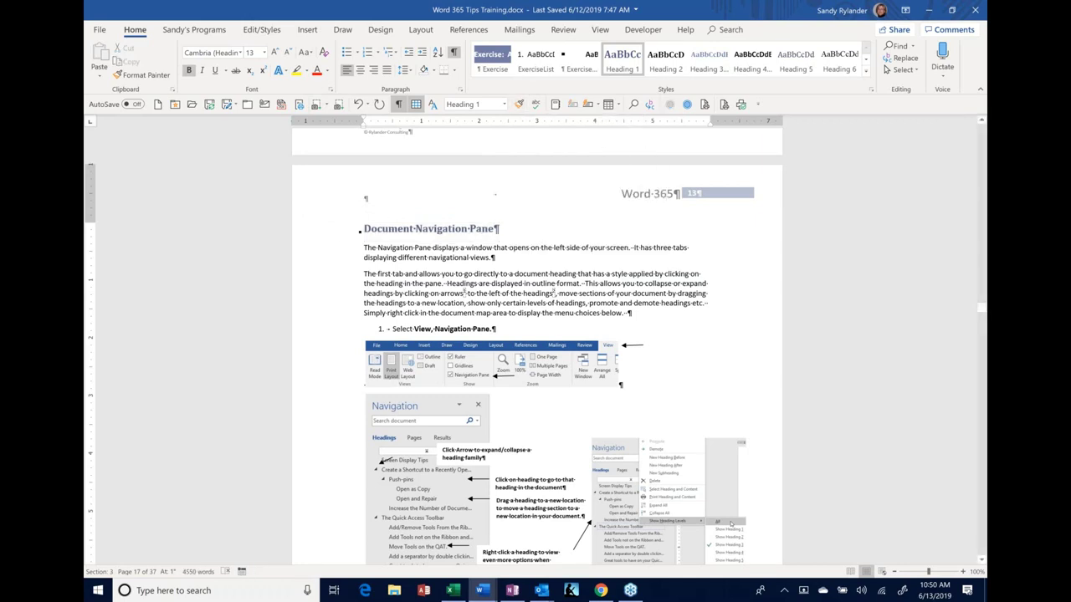
pyautogui.click(334, 233)
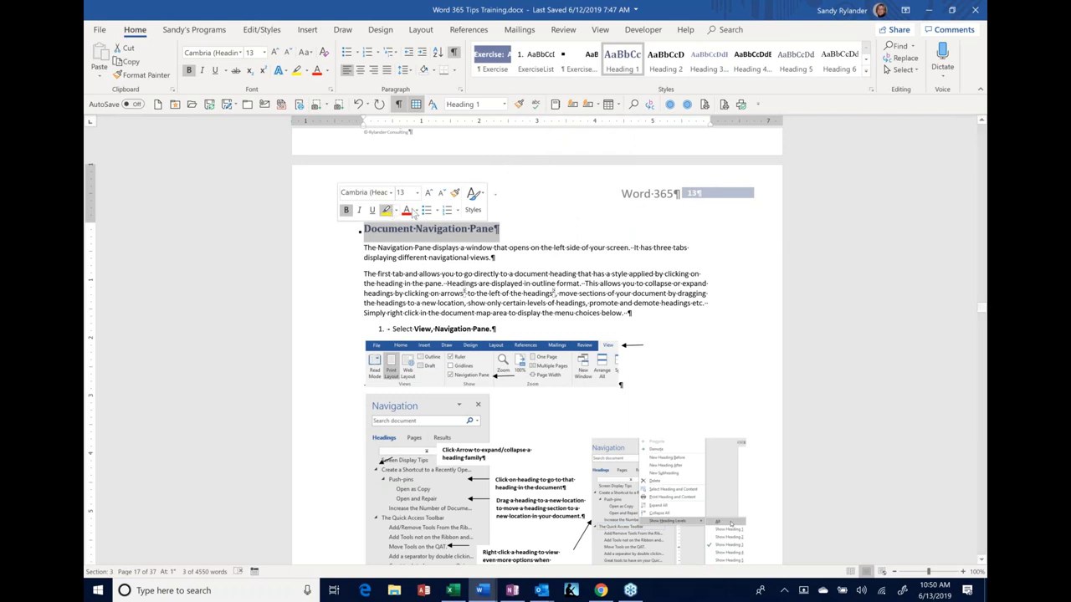
pyautogui.click(455, 194)
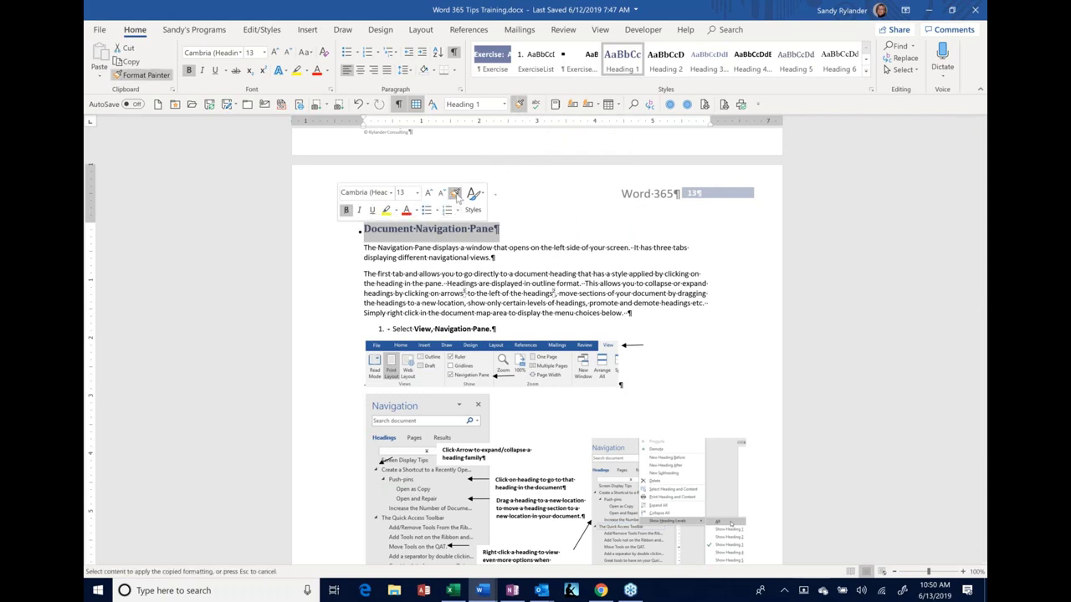
pyautogui.scroll(-15, 347, 310)
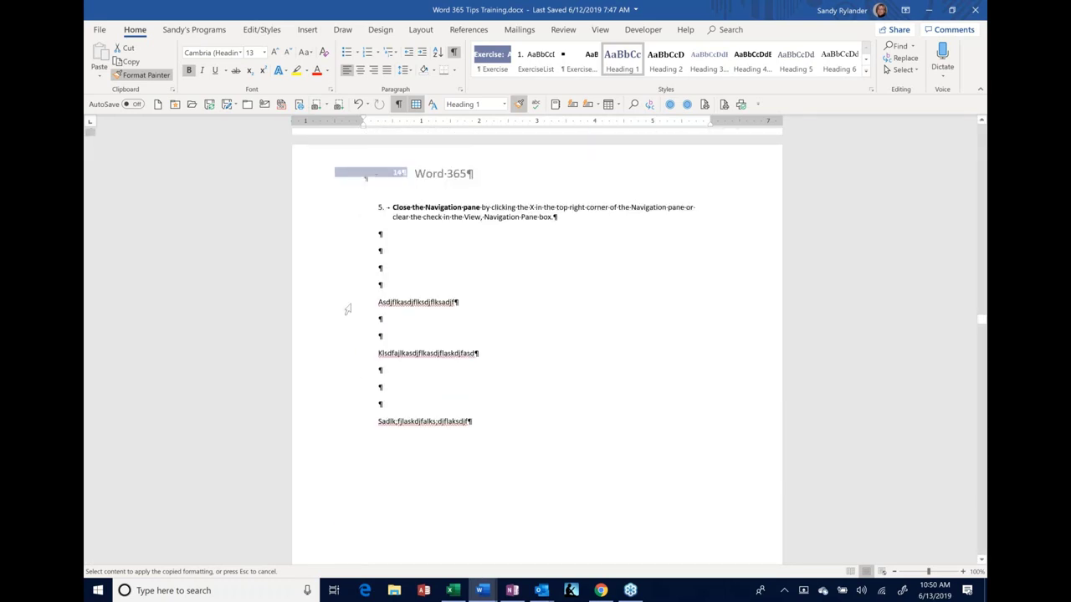
pyautogui.click(347, 310)
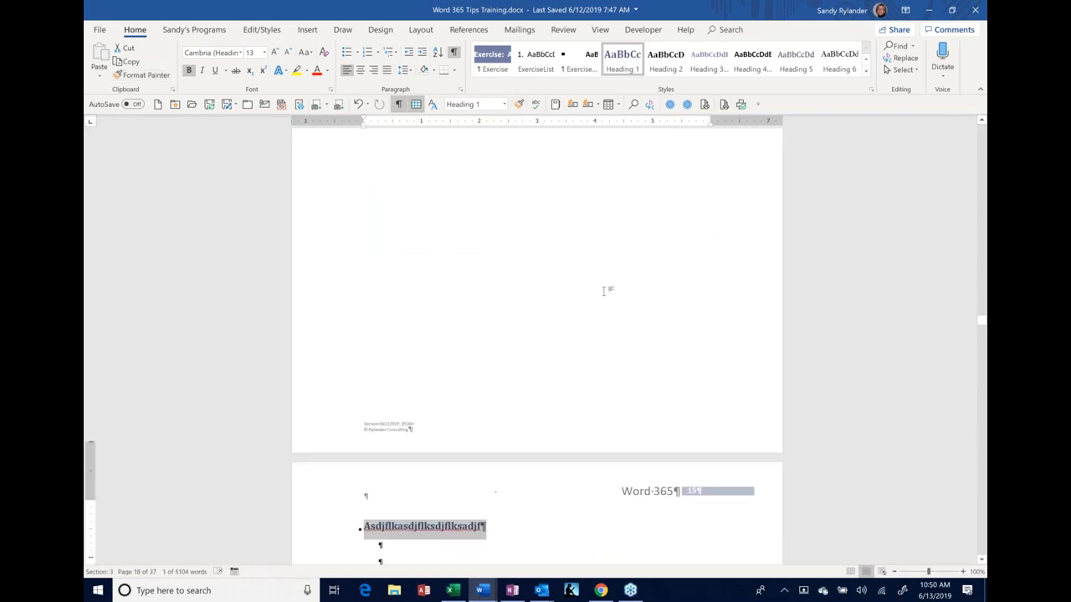
pyautogui.scroll(-5, 602, 291)
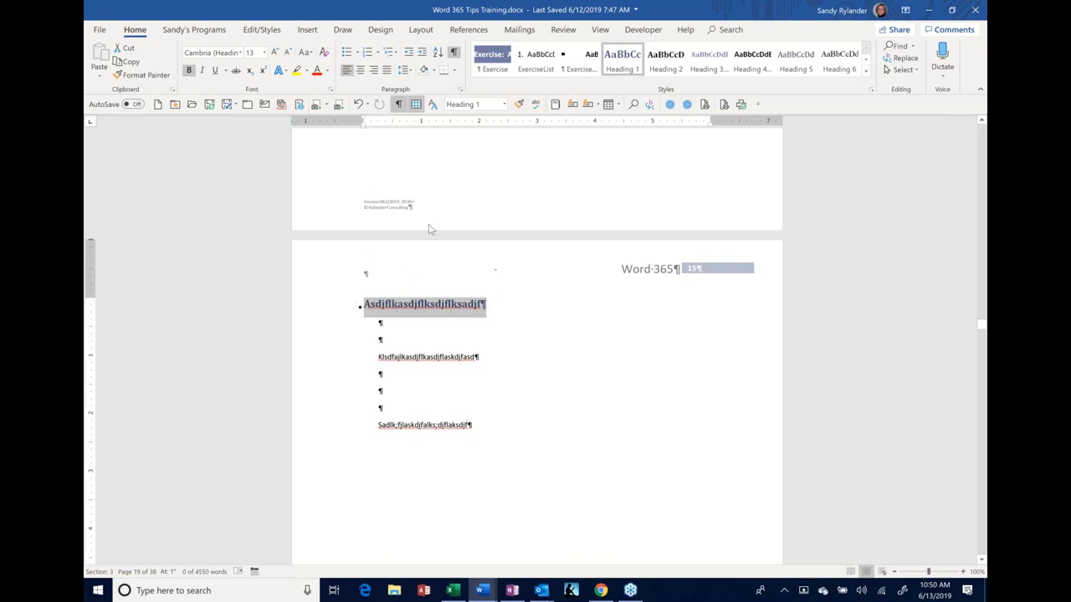
# Paint the heading formatting onto the second and last placeholder lines, then stop Format Painter.
pyautogui.click(520, 105)
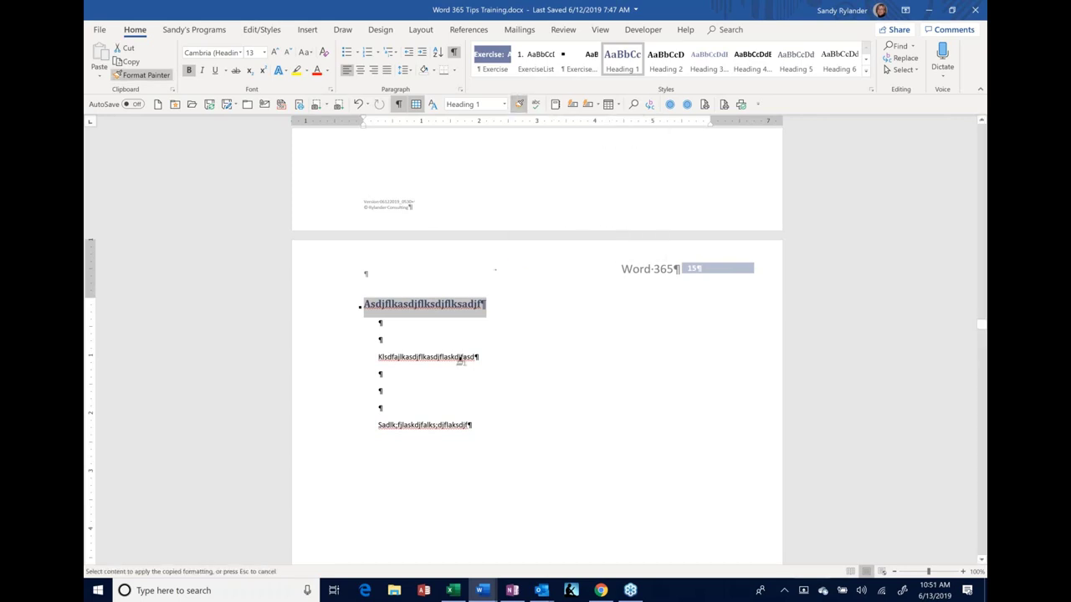
pyautogui.moveTo(353, 369); pyautogui.dragTo(355, 434)
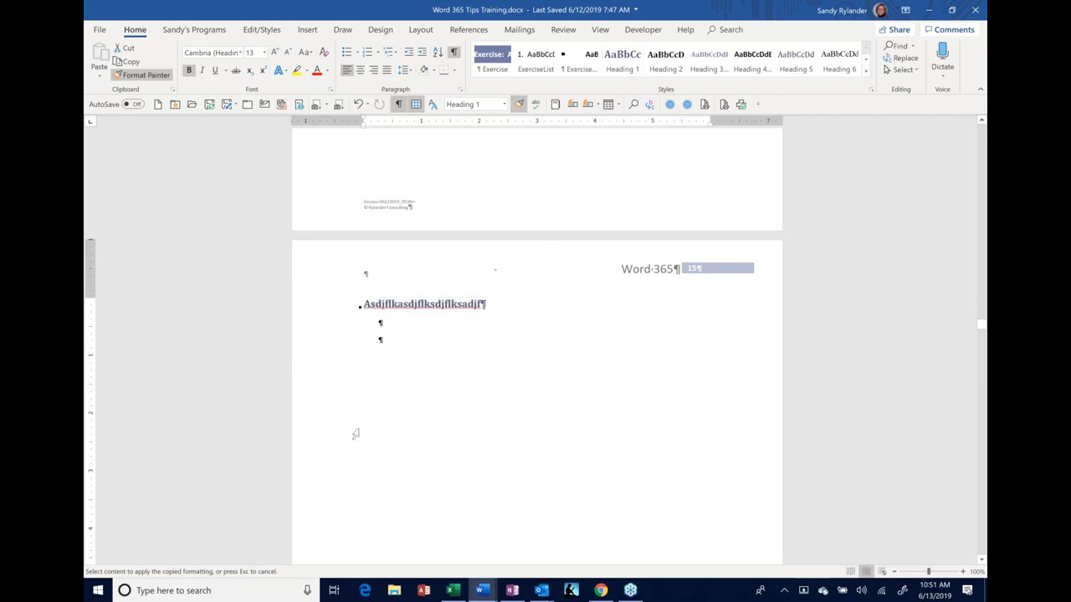
pyautogui.scroll(-10, 356, 434)
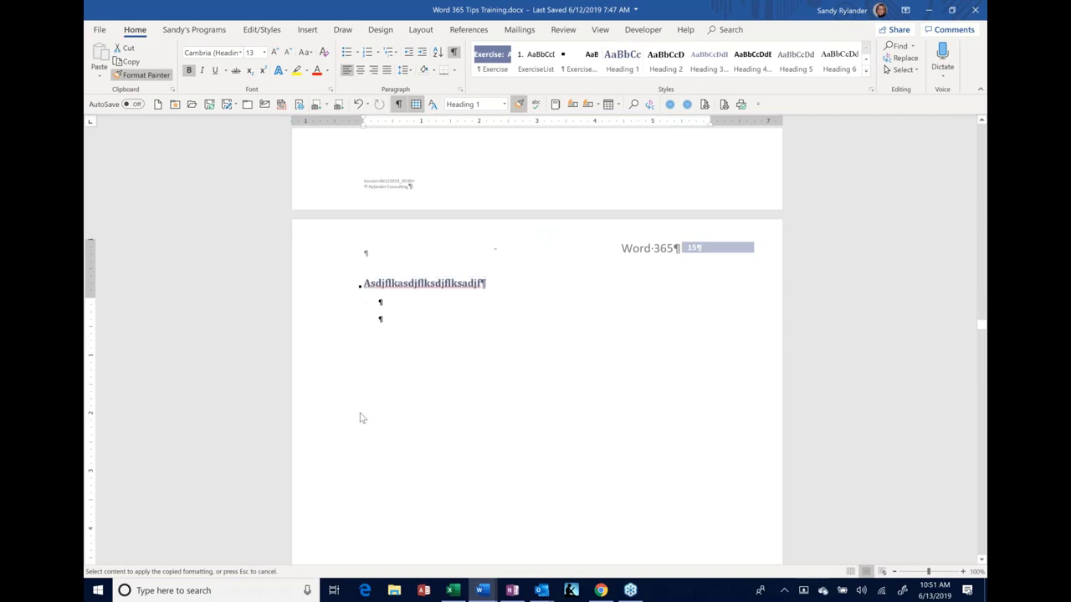
pyautogui.click(346, 476)
pyautogui.scroll(-6, 353, 452)
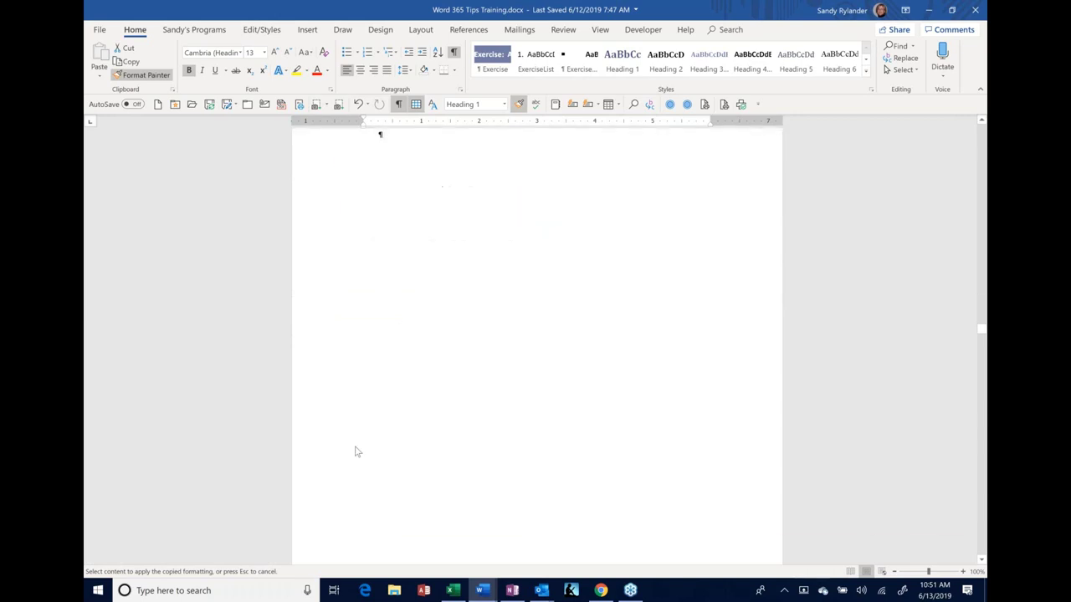
pyautogui.scroll(4, 355, 452)
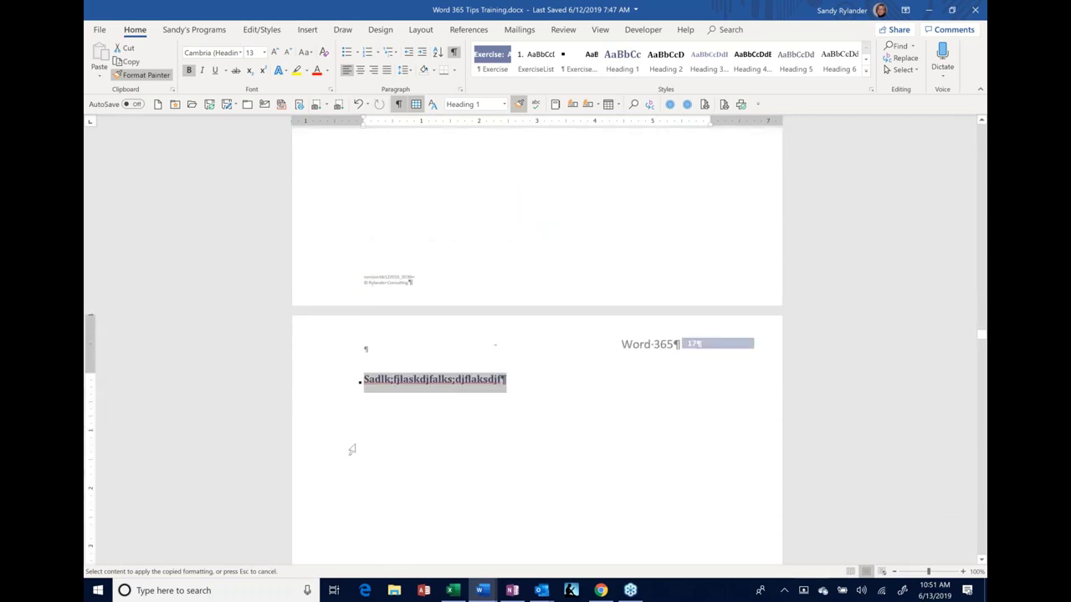
pyautogui.scroll(8, 352, 450)
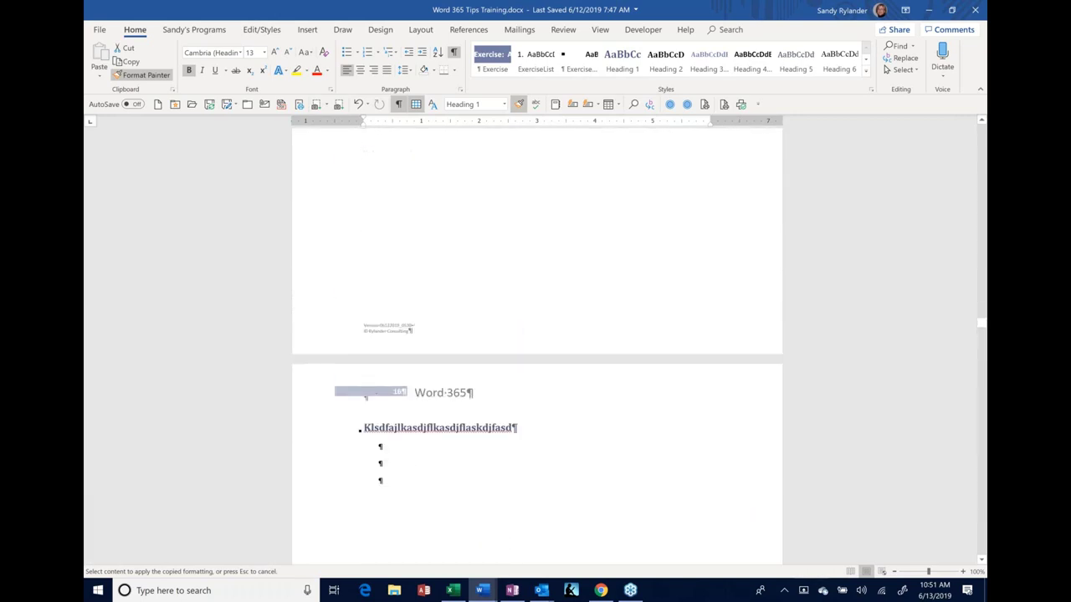
pyautogui.scroll(8, 354, 443)
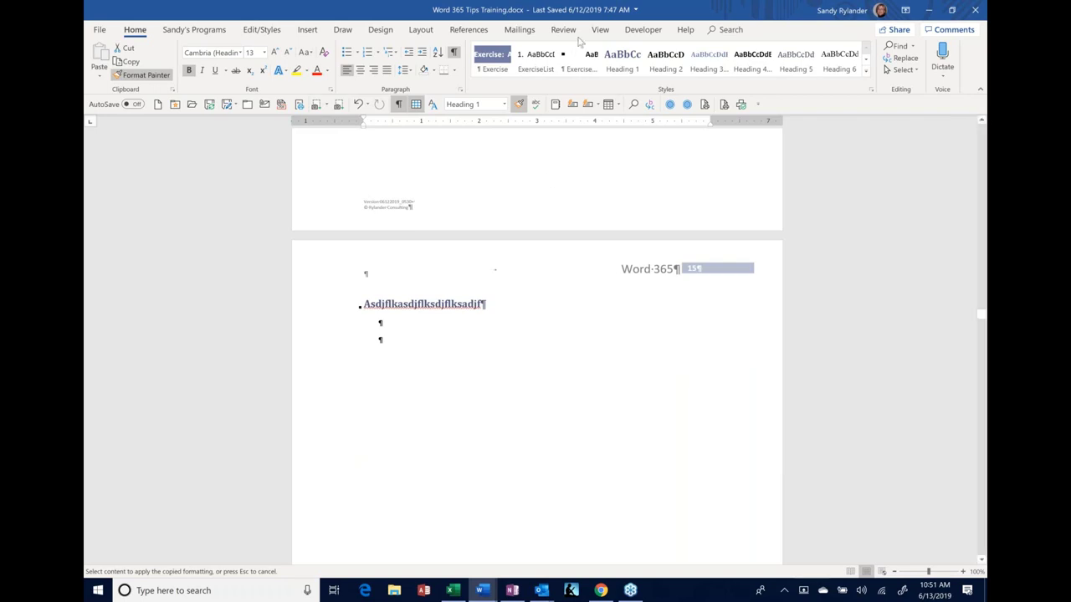
pyautogui.press('Escape')
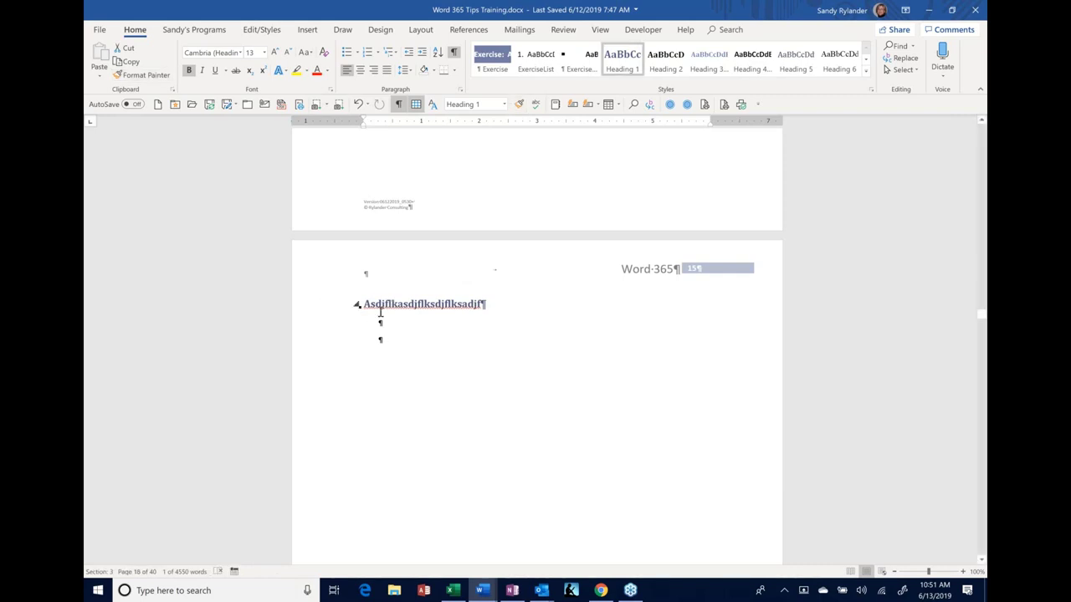
# Center the first placeholder heading and type 'adfasdfasdfsadfasdf' on the line below.
pyautogui.click(352, 320)
pyautogui.click(360, 70)
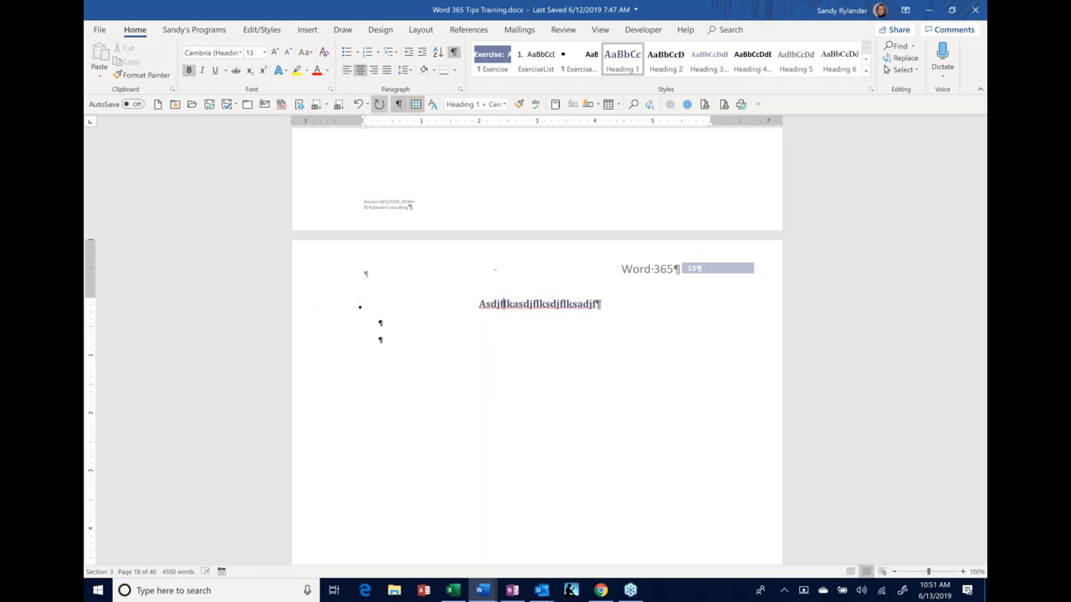
pyautogui.click(479, 304)
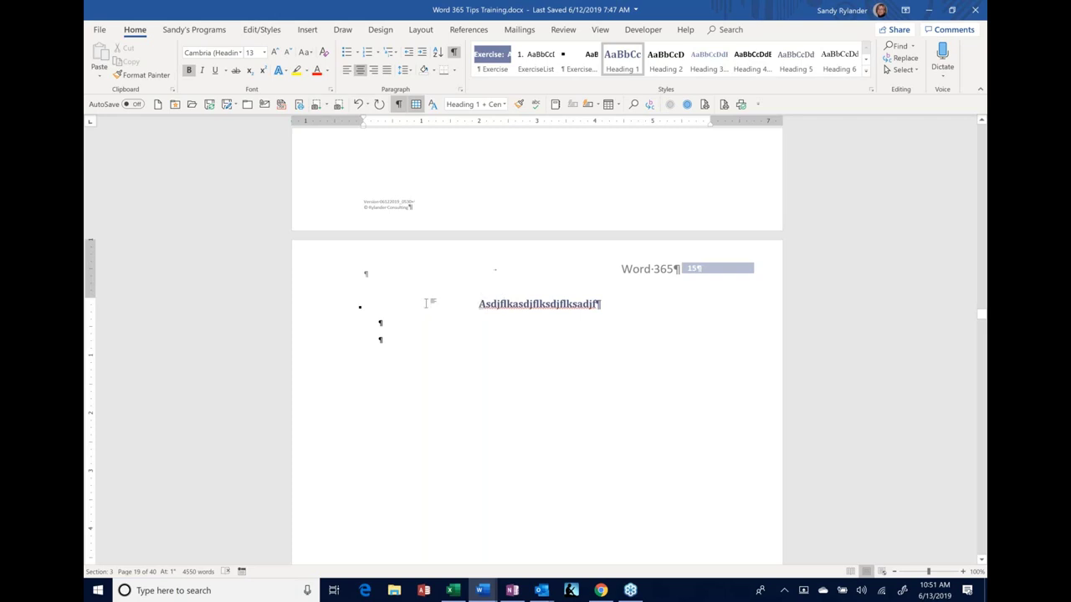
pyautogui.click(405, 344)
pyautogui.write('adfasdfasdfsadfasdf')
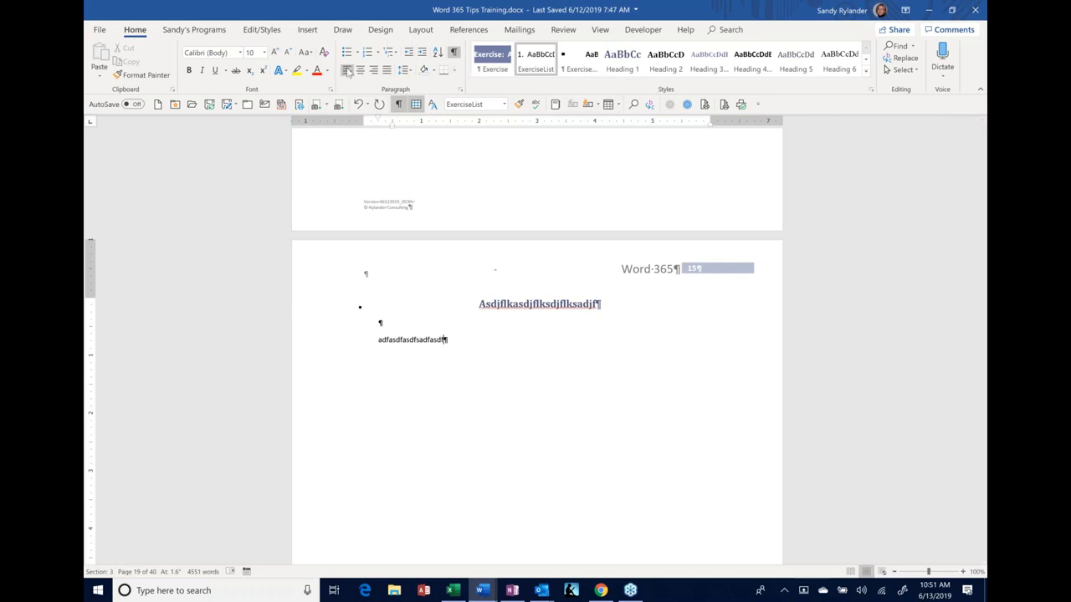
# Apply the Asdjflkasdjflksdjflksadjf heading's formatting to the line below it.
pyautogui.click(609, 305)
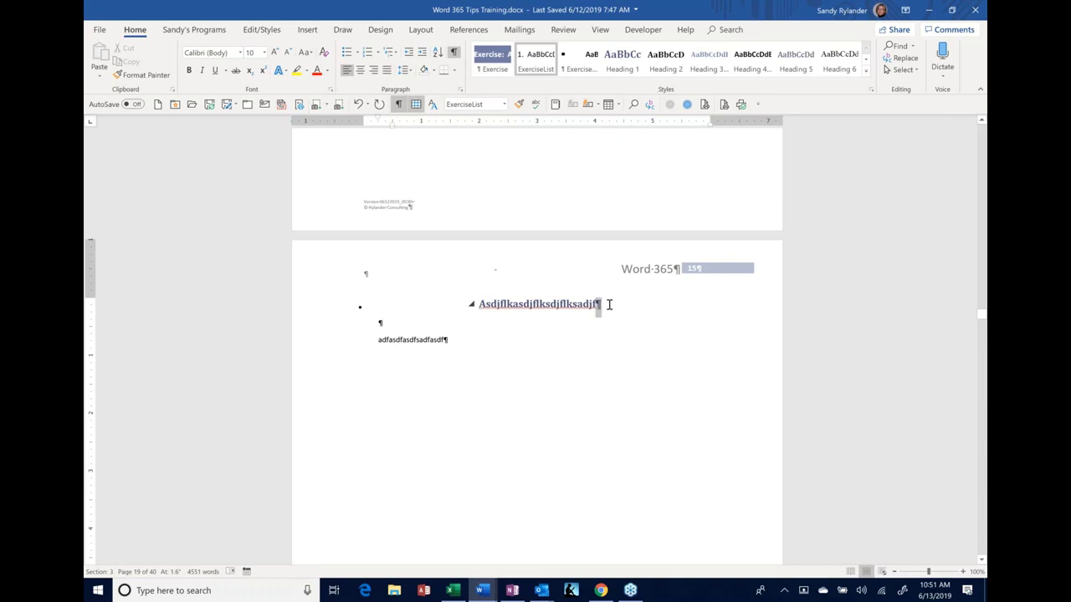
pyautogui.moveTo(609, 305); pyautogui.dragTo(550, 305)
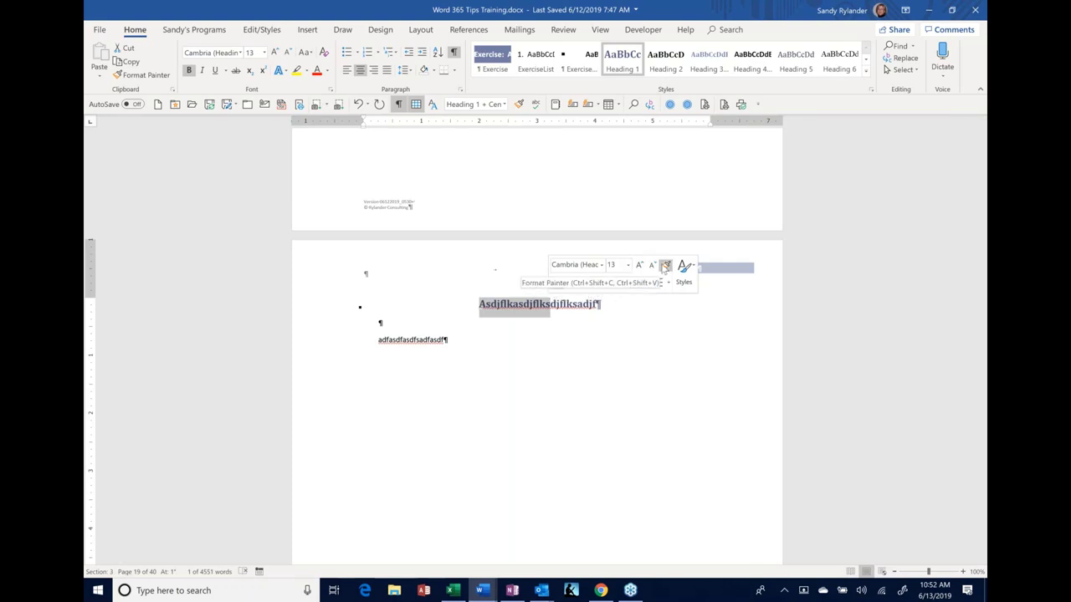
pyautogui.click(665, 266)
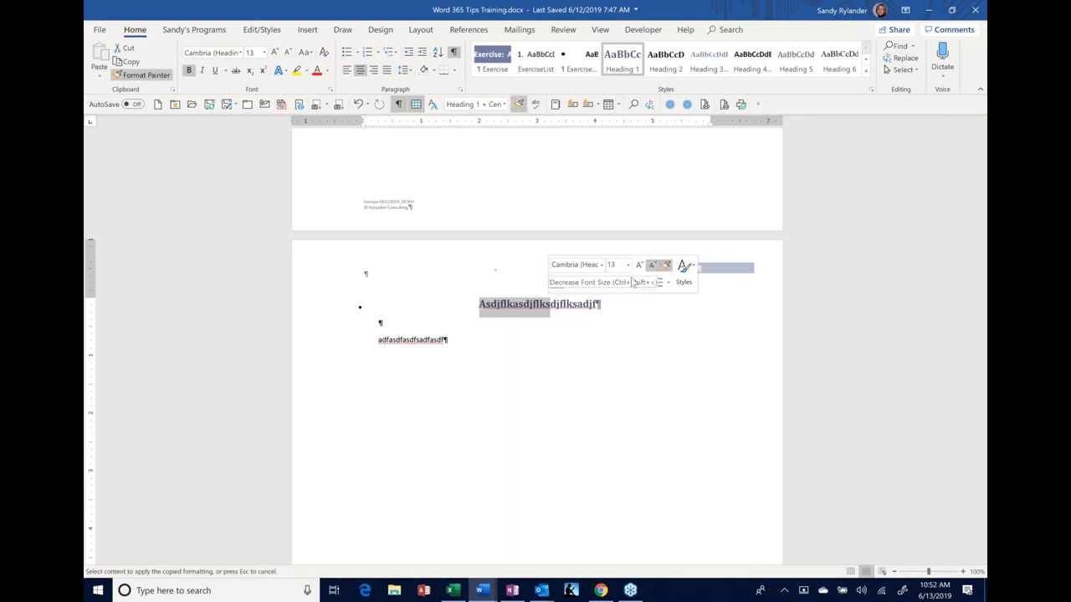
pyautogui.click(360, 349)
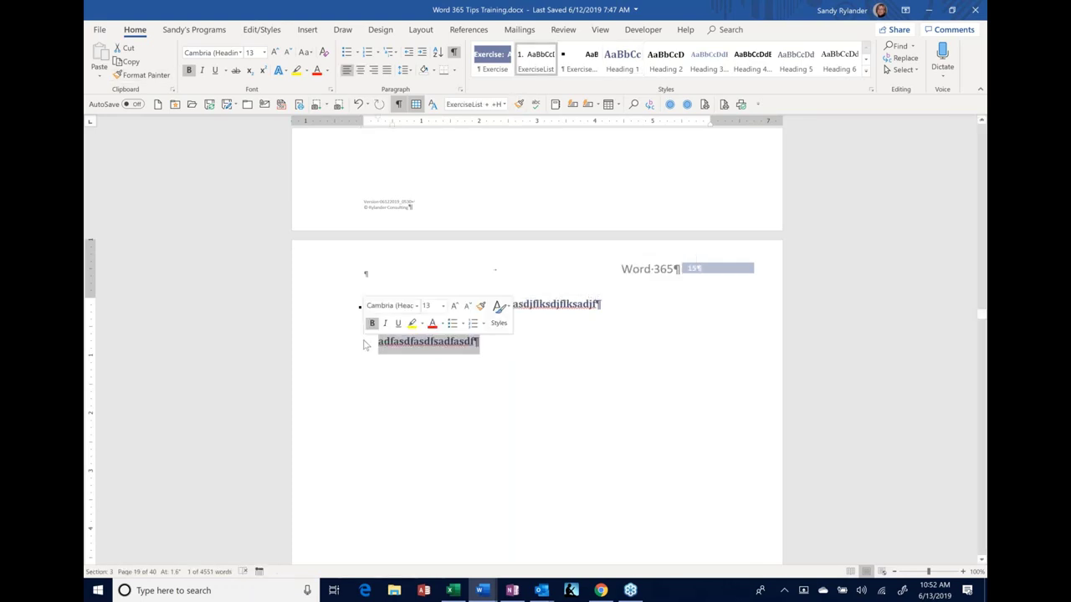
pyautogui.click(343, 322)
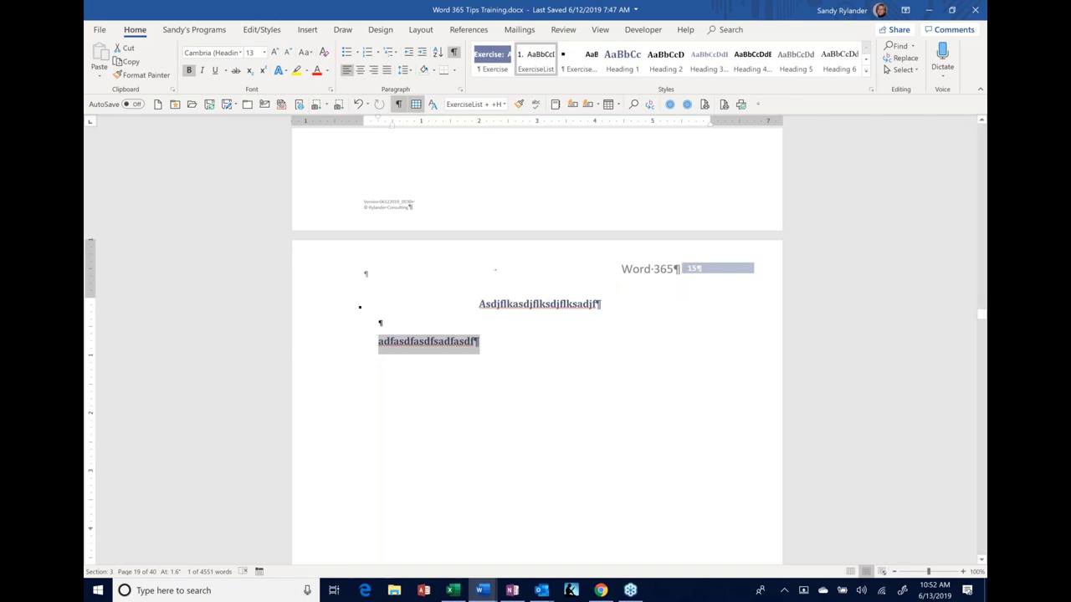
pyautogui.click(334, 311)
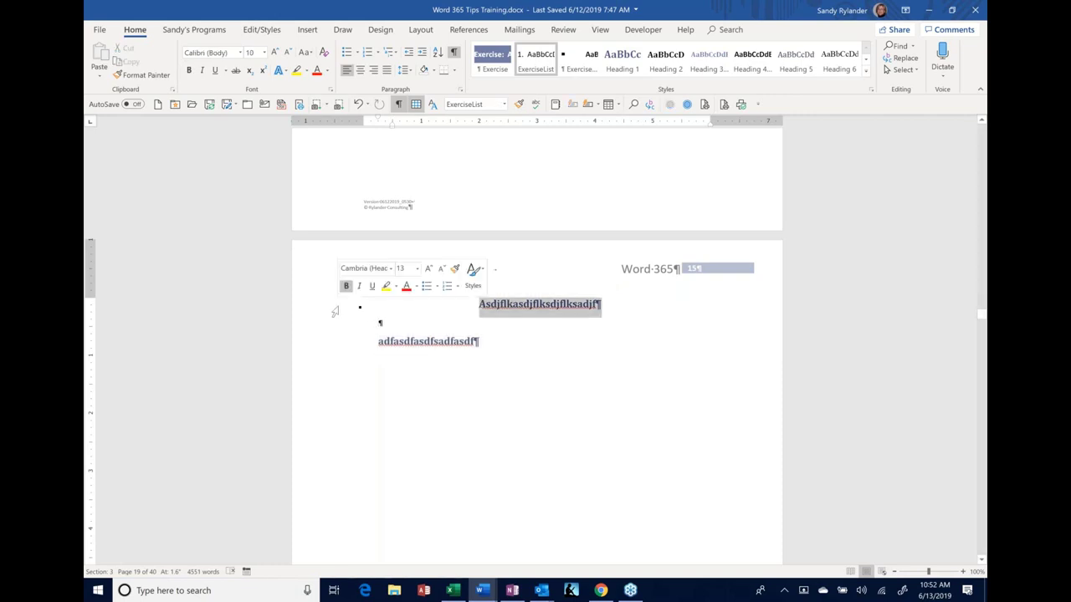
pyautogui.click(455, 269)
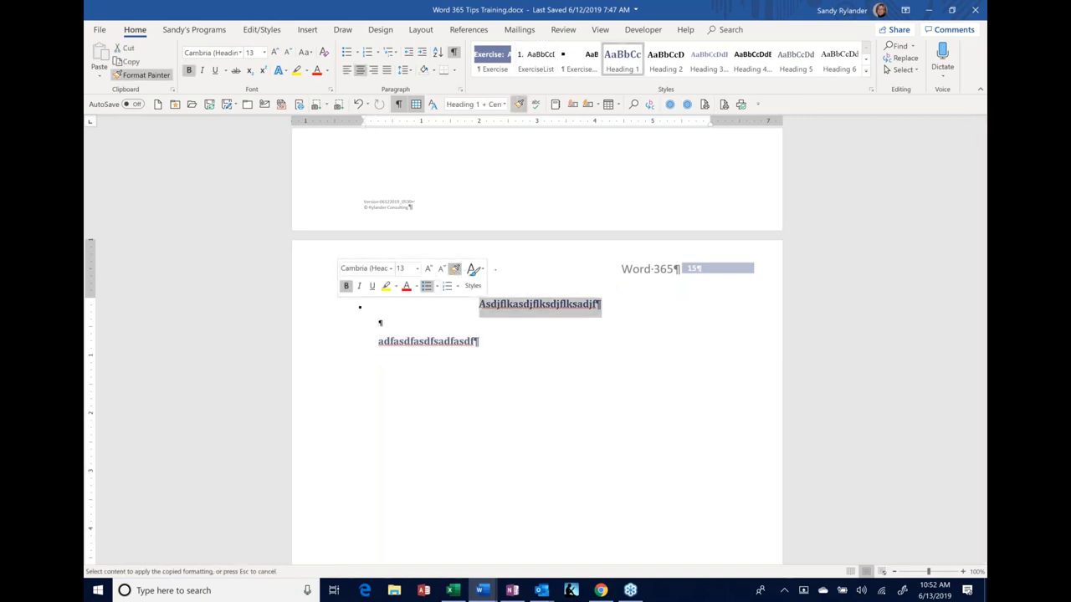
pyautogui.click(306, 352)
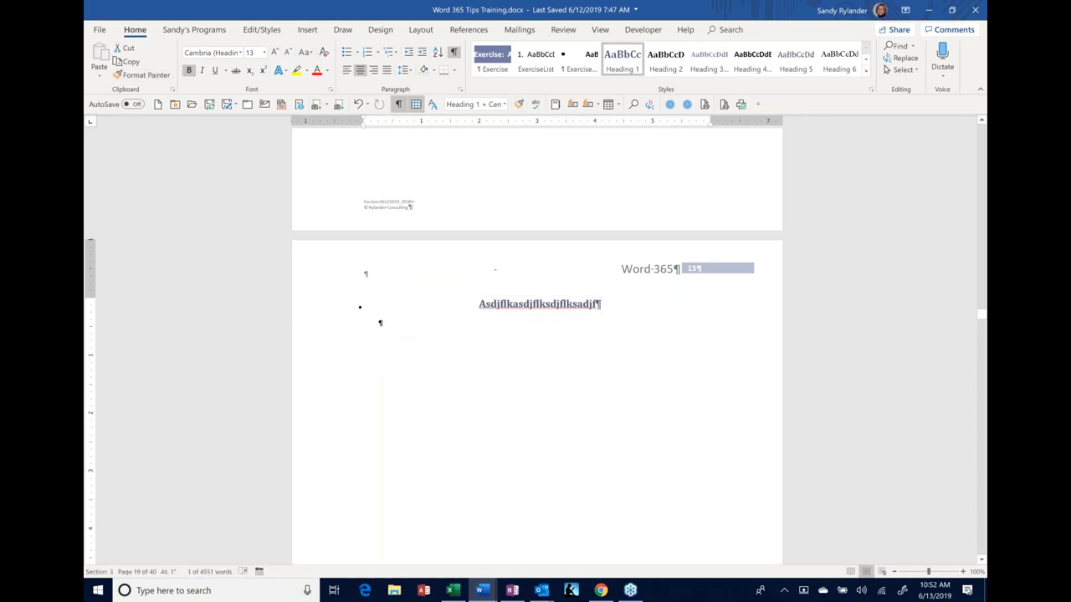
pyautogui.scroll(1, 377, 347)
pyautogui.scroll(-3, 614, 322)
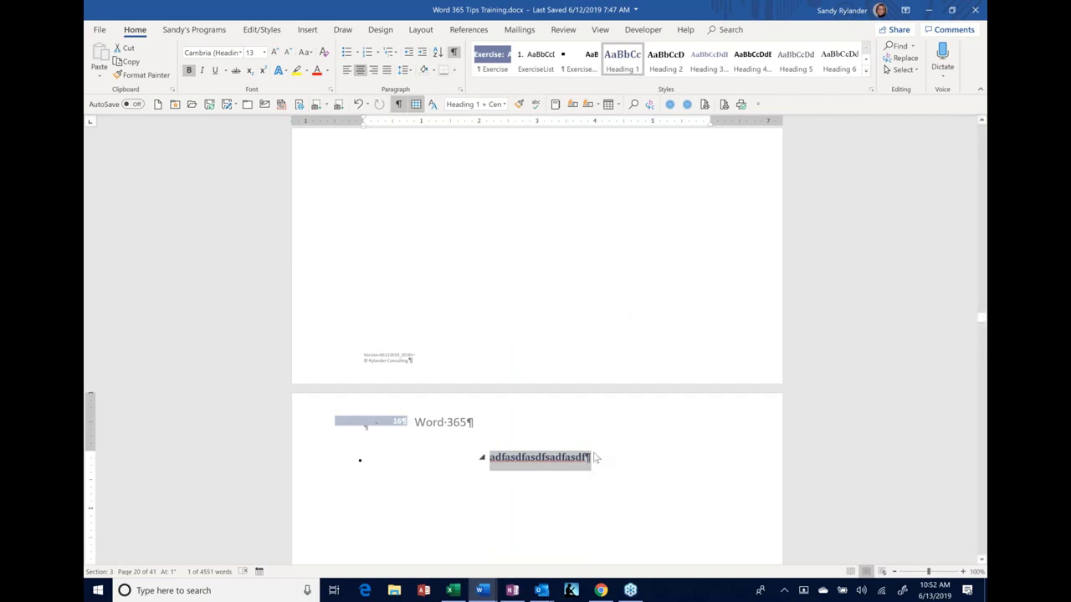
pyautogui.scroll(10, 592, 443)
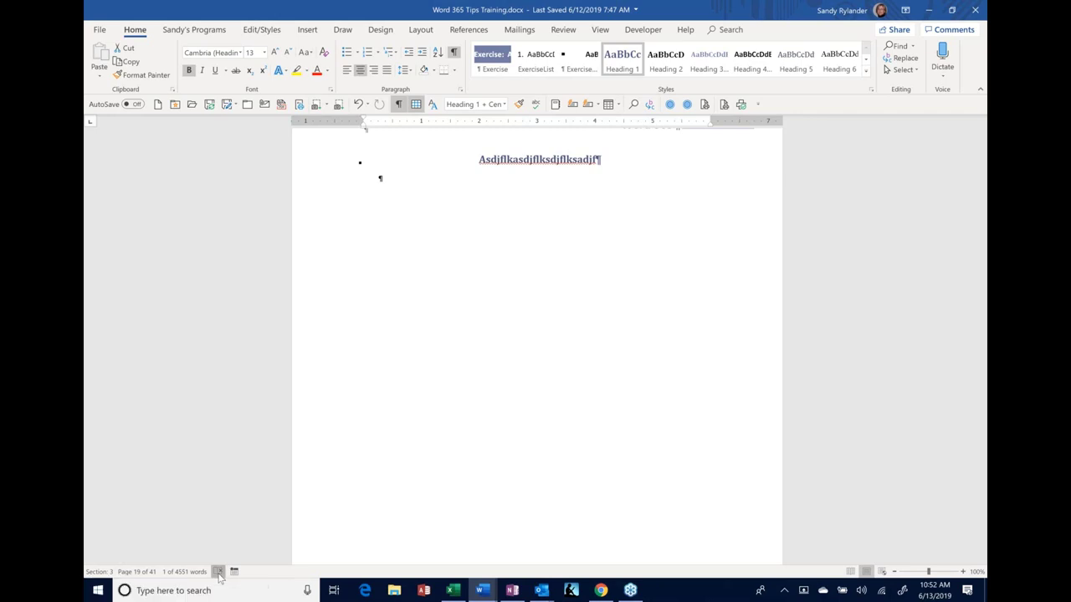
# Open the Editor proofing pane and add two blank paragraphs below the Asdjflkasdjflksdjflksadjf heading.
pyautogui.click(218, 573)
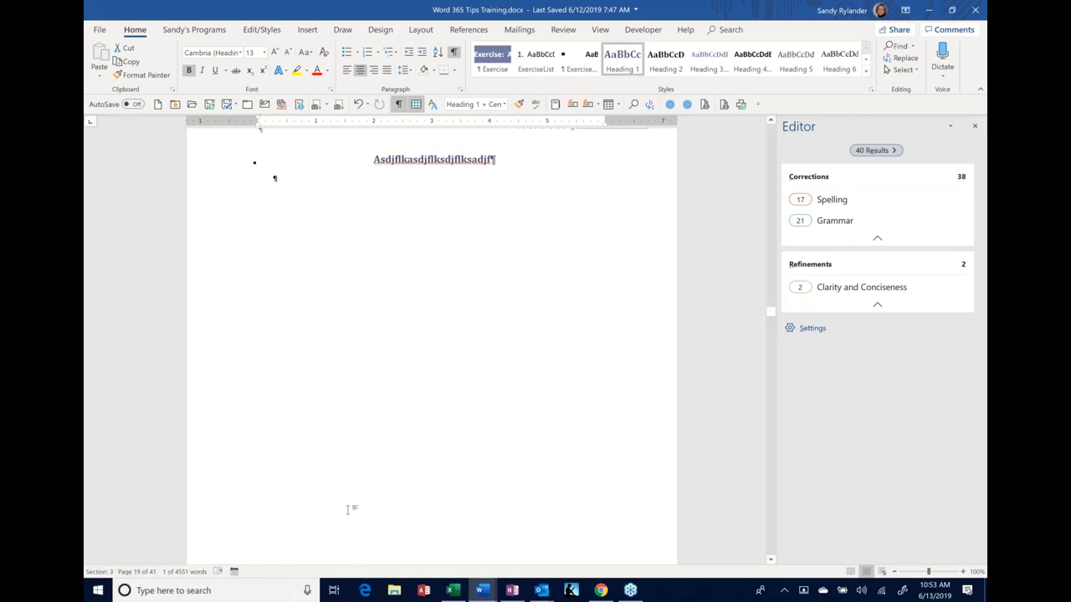
pyautogui.scroll(4, 347, 509)
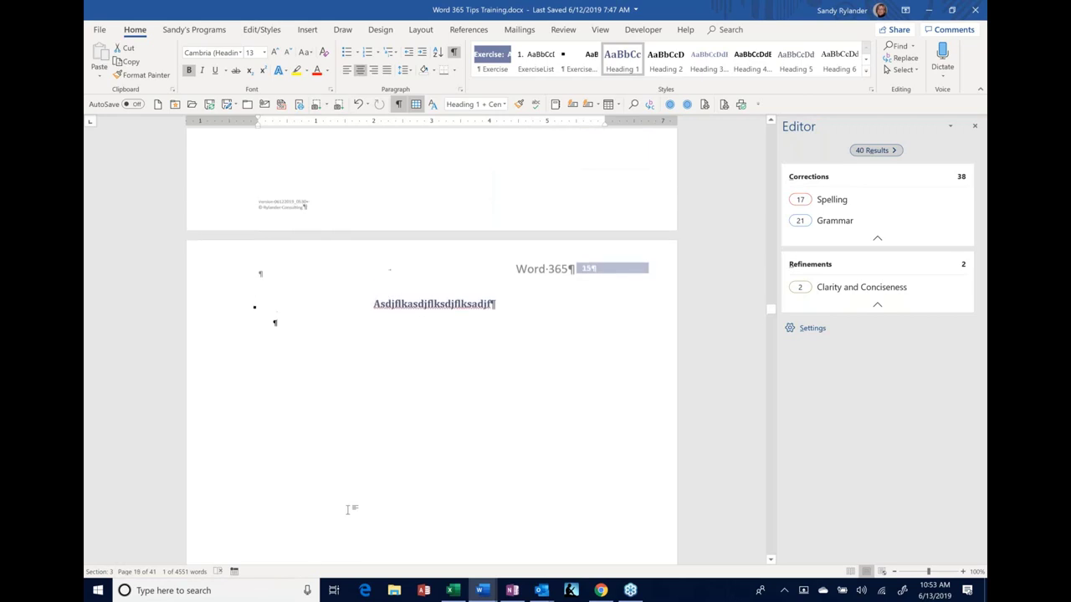
pyautogui.click(276, 321)
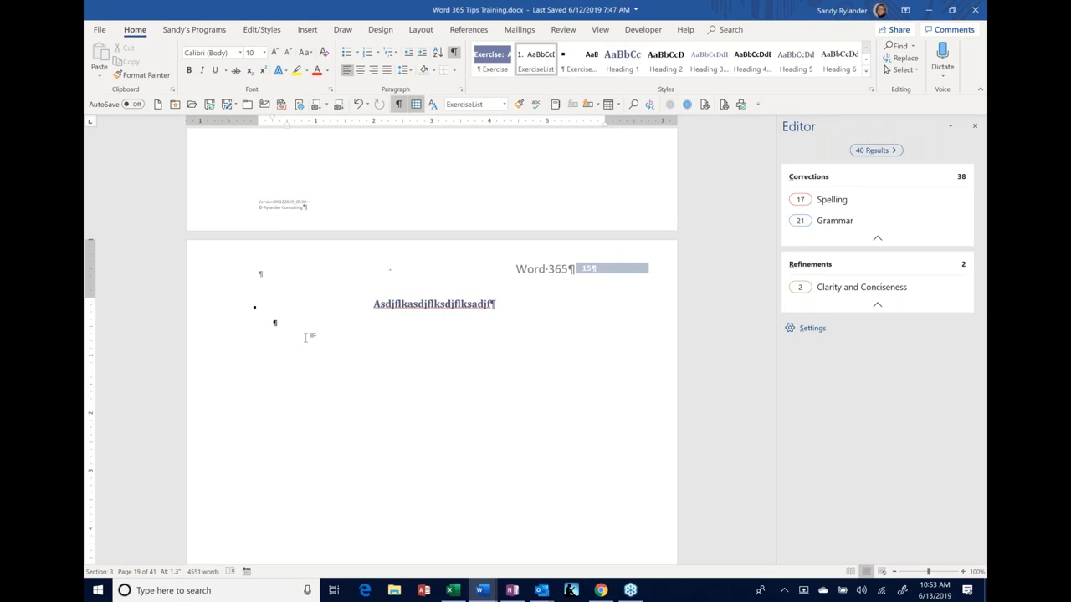
pyautogui.doubleClick(274, 338)
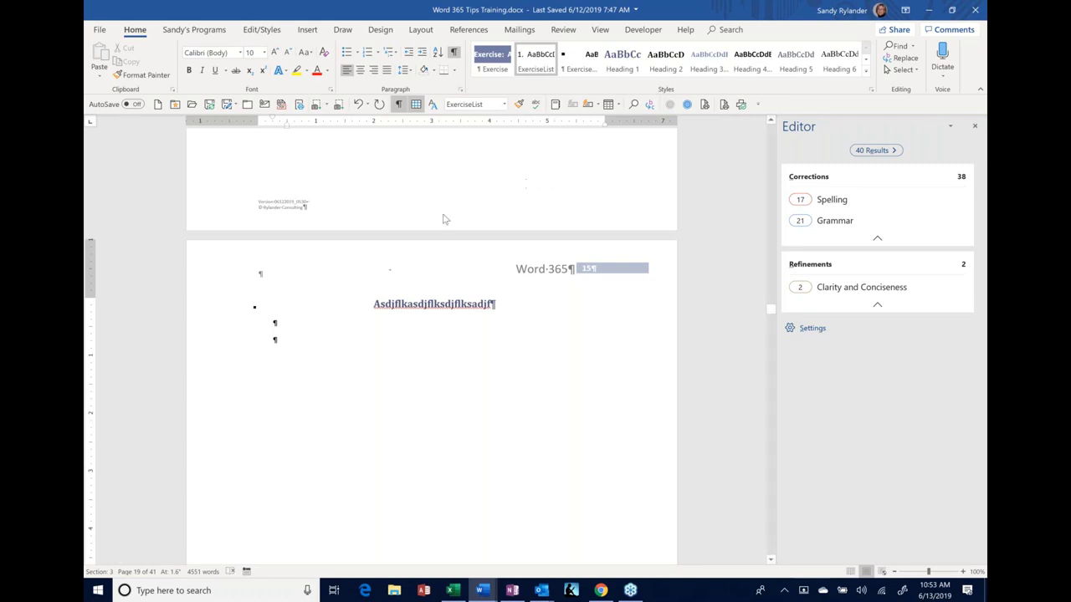
pyautogui.press('Return')
pyautogui.scroll(-3, 308, 34)
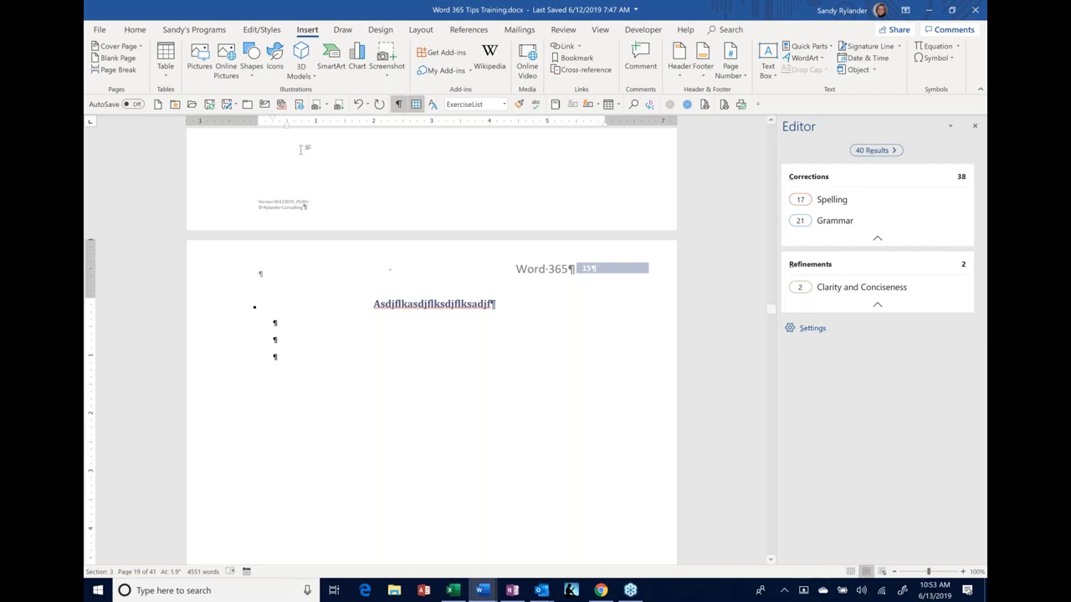
pyautogui.click(256, 67)
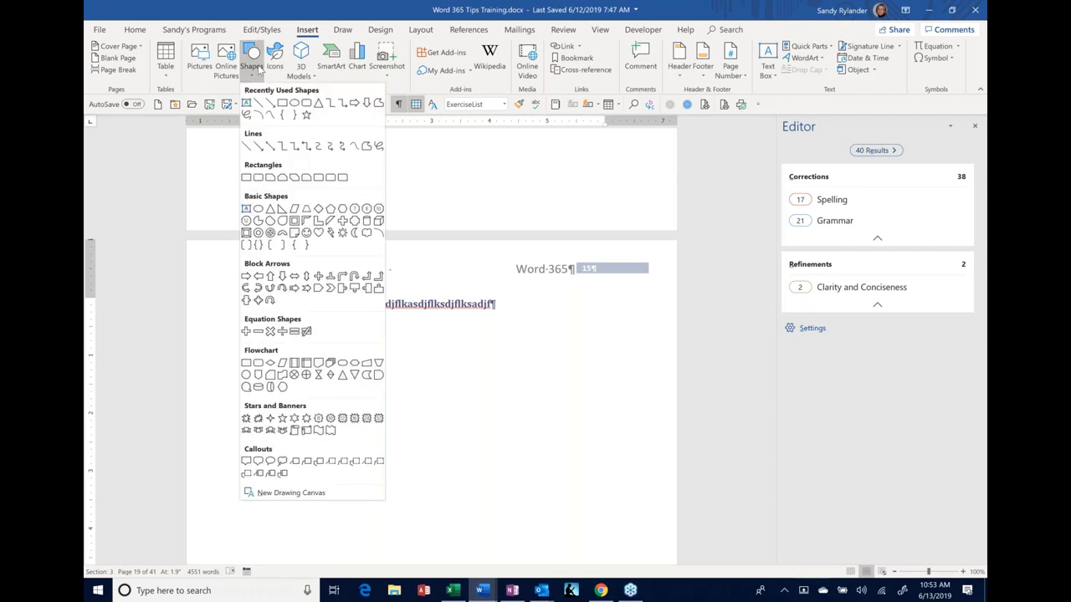
pyautogui.click(459, 198)
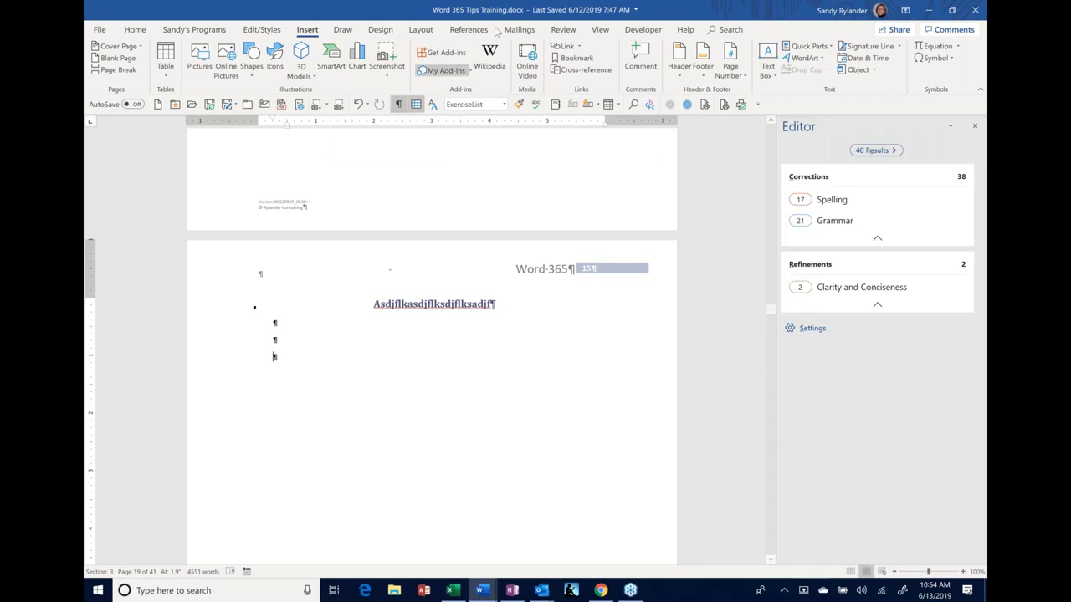
pyautogui.click(349, 35)
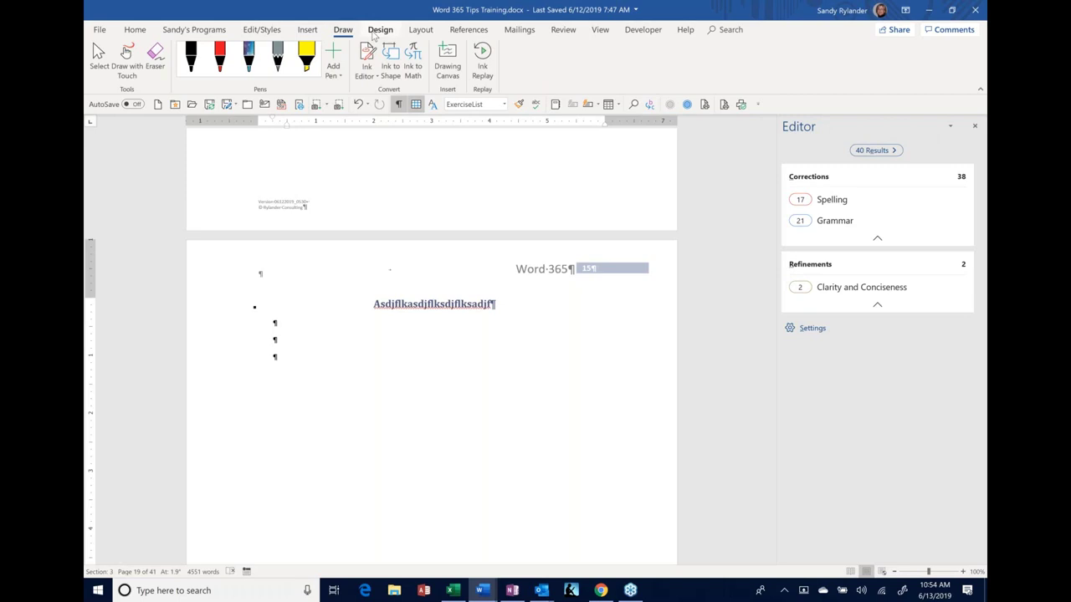
pyautogui.click(308, 32)
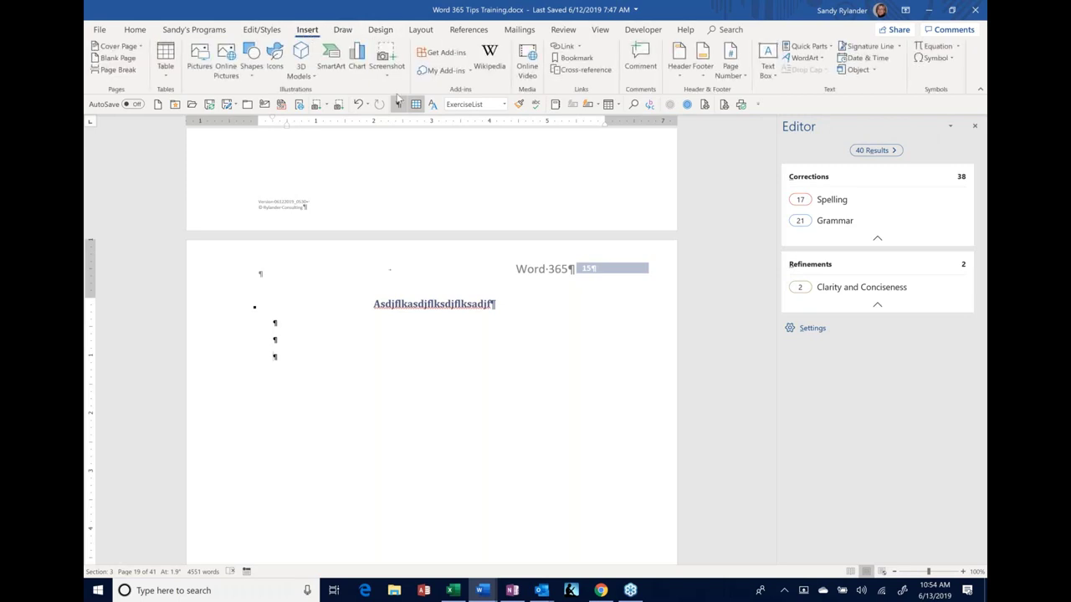
pyautogui.click(356, 60)
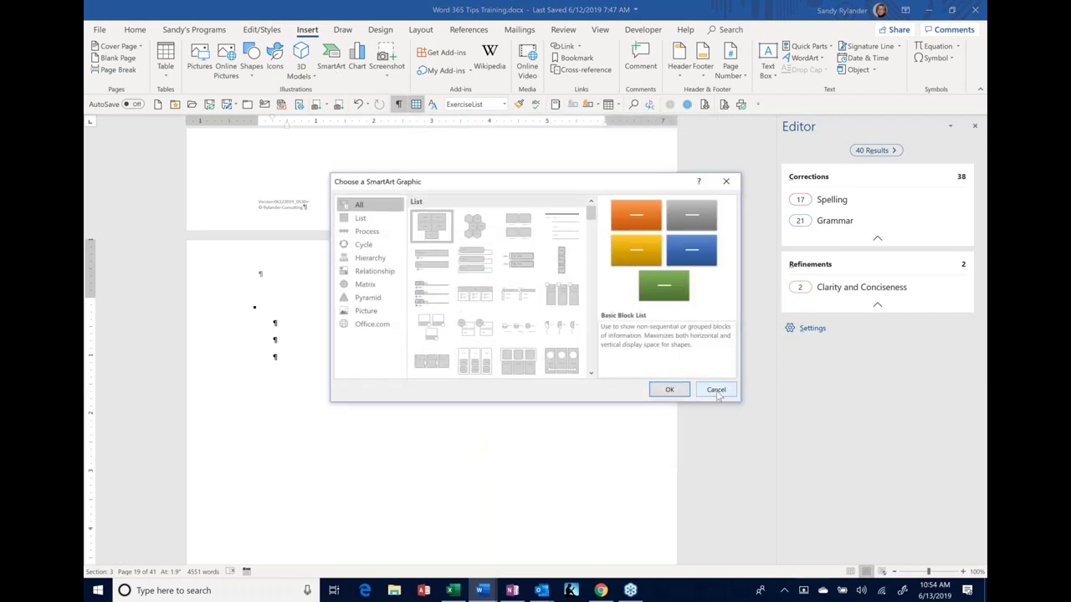
pyautogui.click(717, 395)
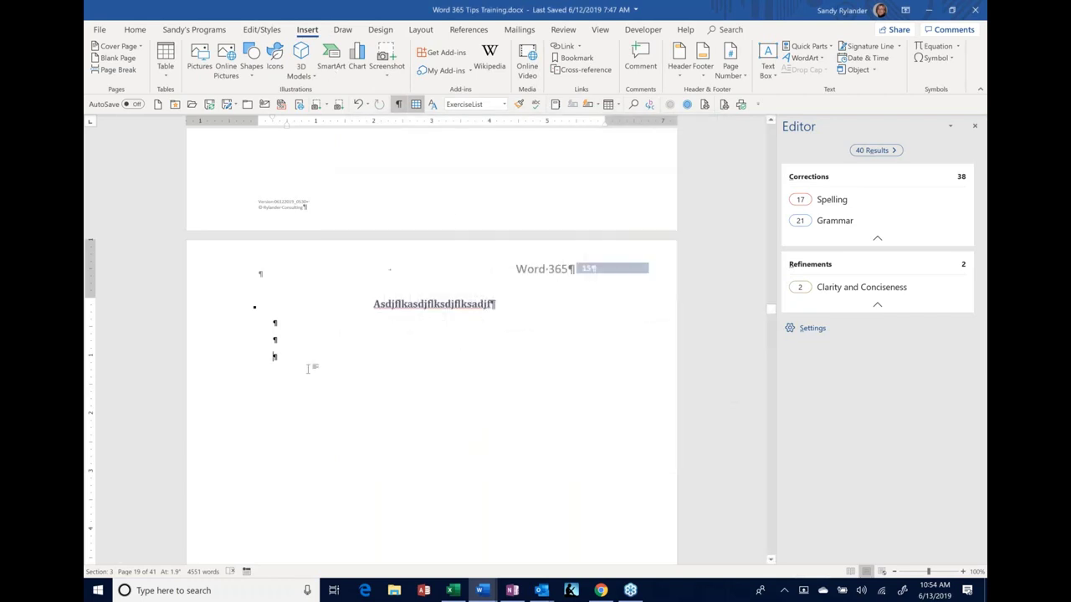
pyautogui.write('ch')
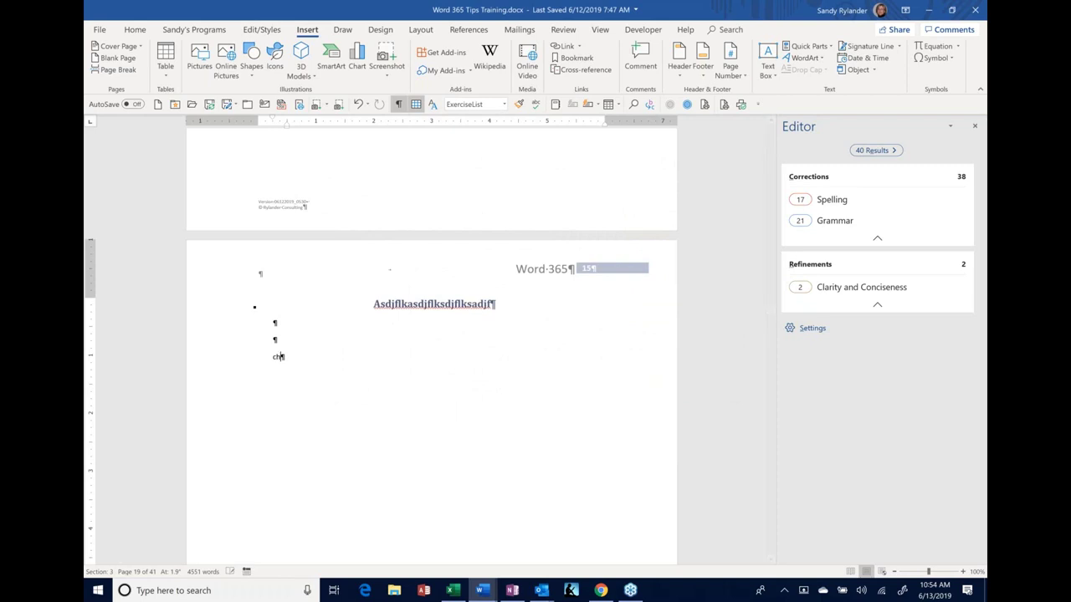
pyautogui.write('eckbox')
pyautogui.press('Return')
pyautogui.press('BackSpace')
pyautogui.press('BackSpace')
pyautogui.press('BackSpace')
pyautogui.press('BackSpace')
pyautogui.press('BackSpace')
pyautogui.press('BackSpace')
pyautogui.press('BackSpace')
pyautogui.press('BackSpace')
pyautogui.press('BackSpace')
# Open the Insert Icons library and scroll down through its categories and back to the top.
pyautogui.click(268, 68)
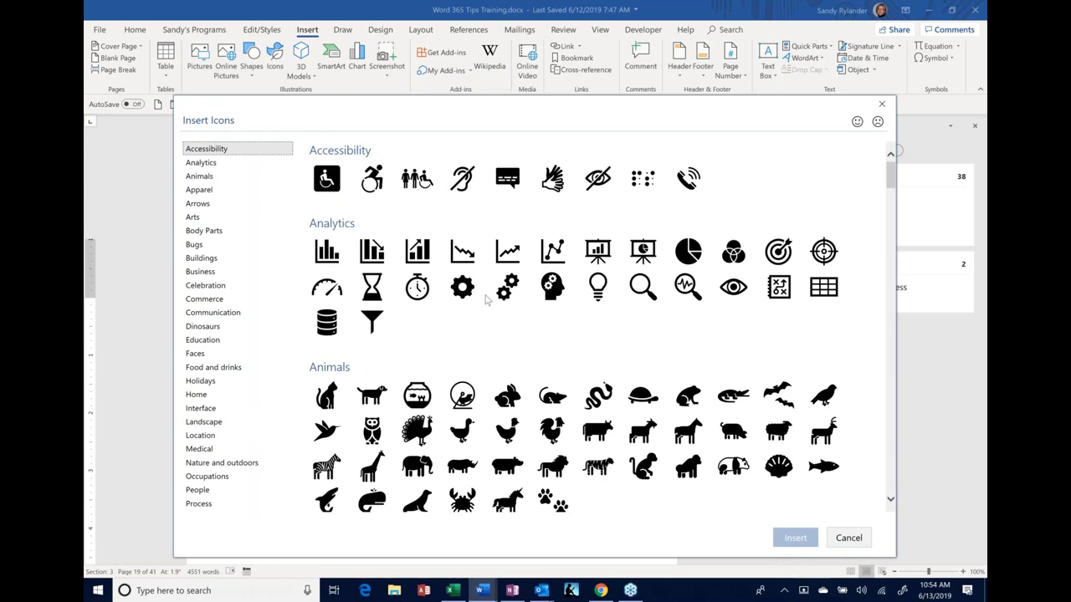
pyautogui.scroll(-10, 486, 301)
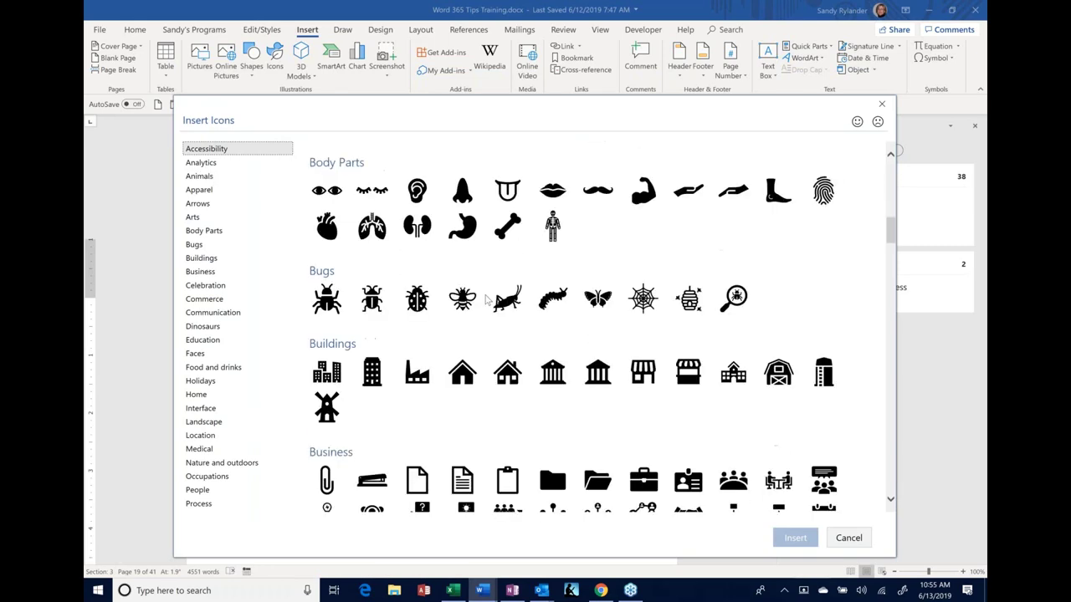
pyautogui.scroll(-5, 486, 301)
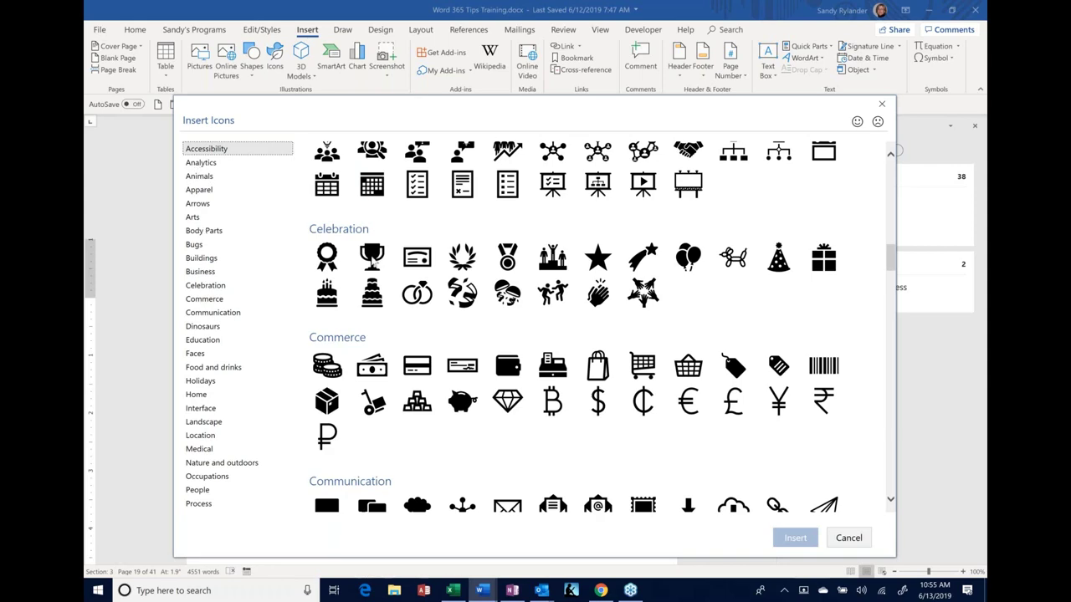
pyautogui.scroll(-6, 374, 263)
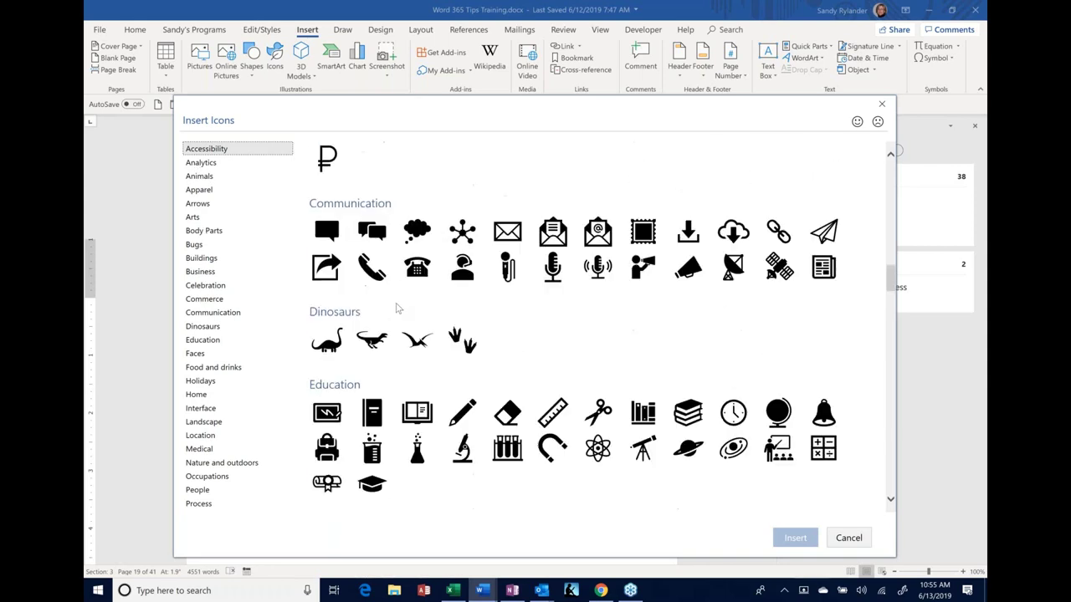
pyautogui.scroll(-10, 398, 309)
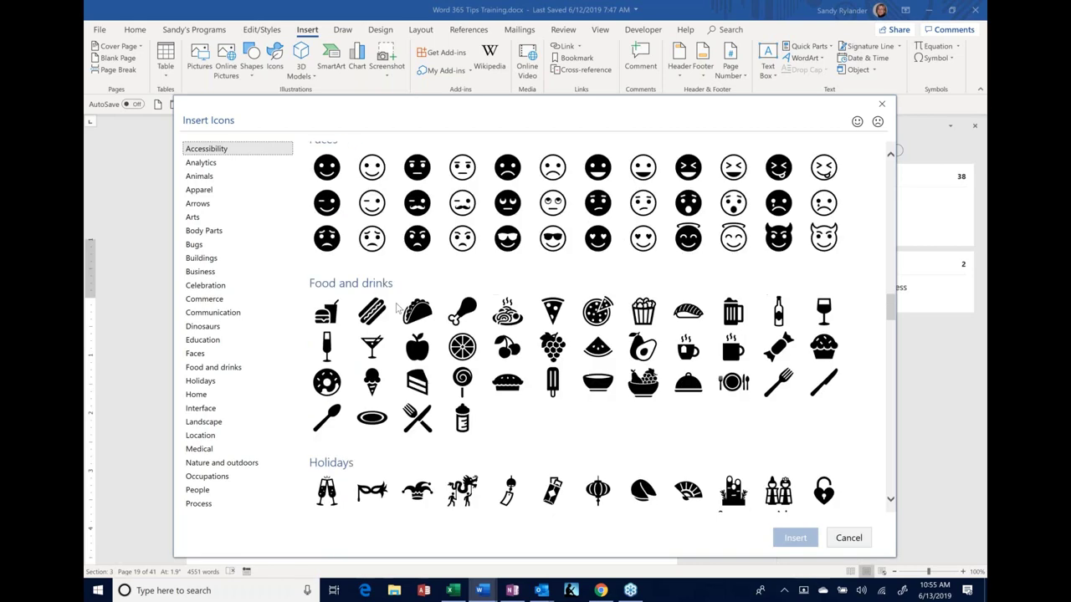
pyautogui.scroll(-5, 398, 309)
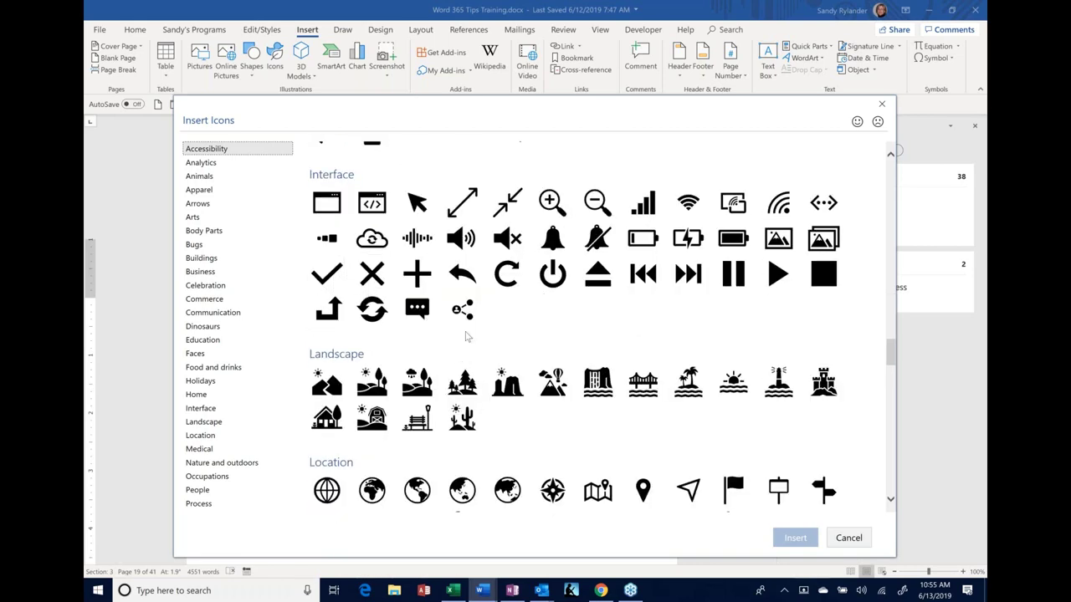
pyautogui.scroll(-1, 467, 337)
pyautogui.scroll(-4, 373, 228)
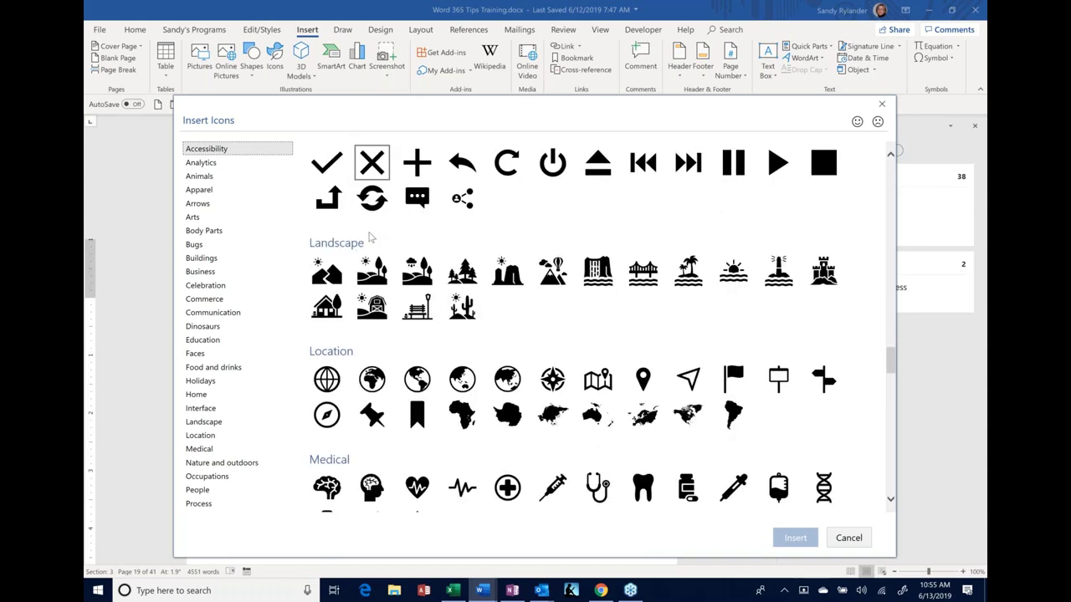
pyautogui.scroll(-10, 369, 243)
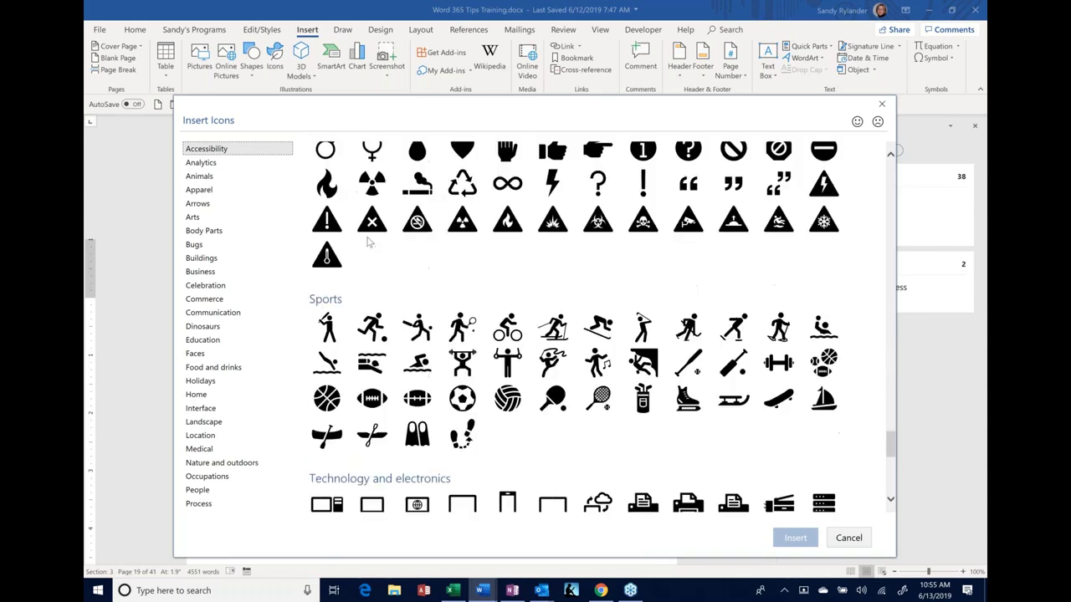
pyautogui.scroll(-8, 369, 242)
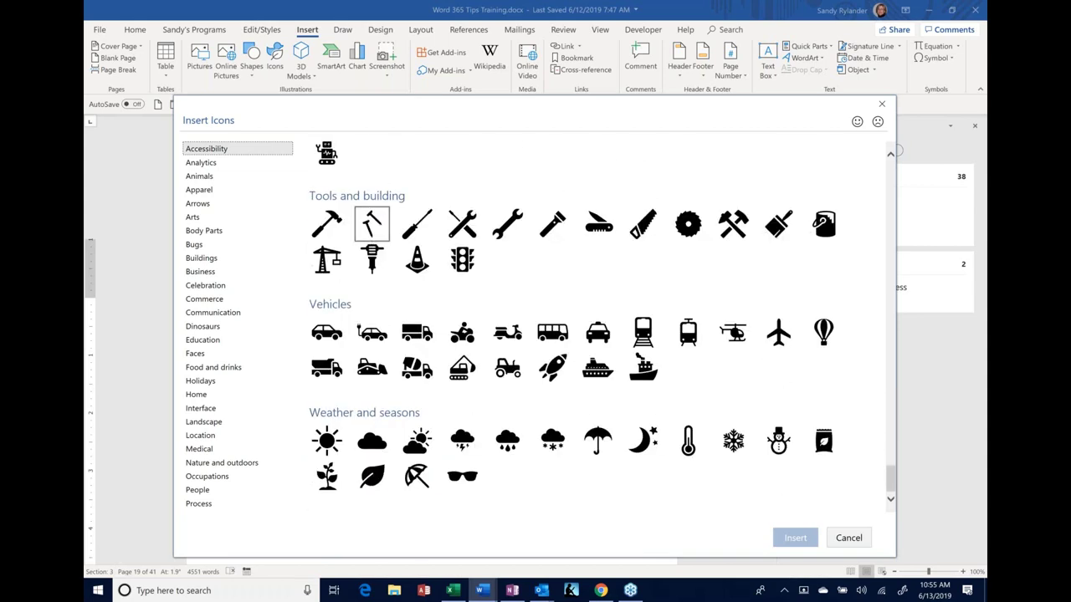
pyautogui.scroll(8, 372, 226)
pyautogui.scroll(8, 643, 289)
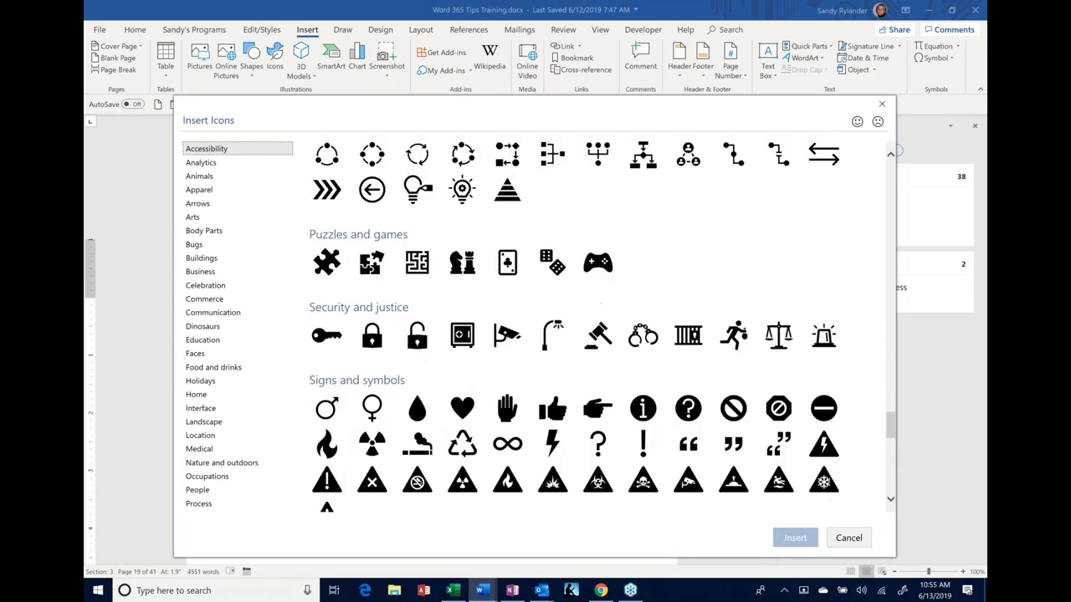
pyautogui.scroll(3, 577, 326)
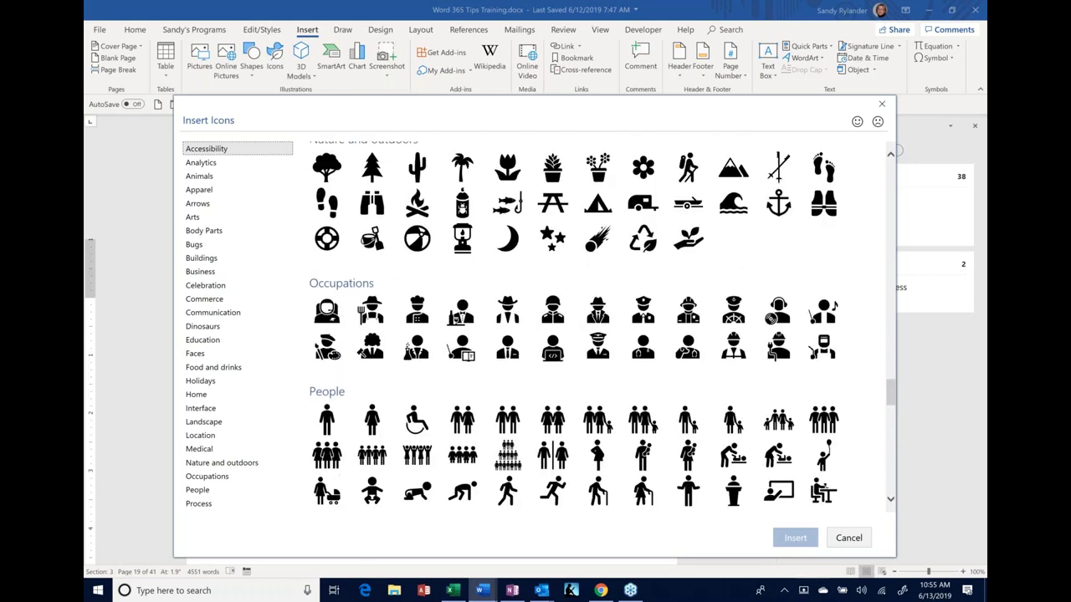
pyautogui.scroll(8, 577, 326)
pyautogui.scroll(1, 602, 360)
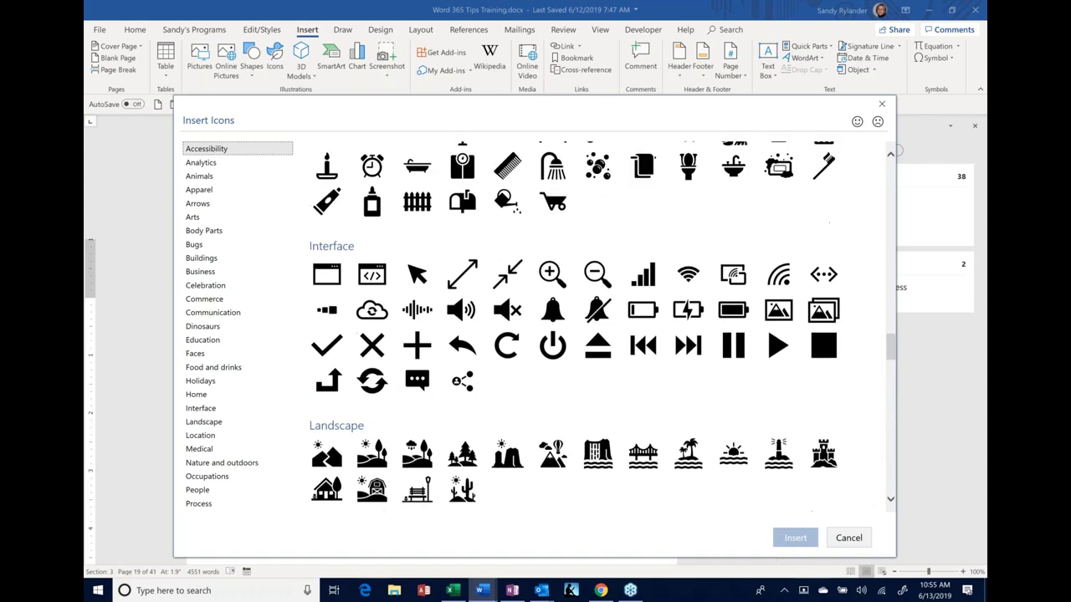
pyautogui.scroll(4, 603, 327)
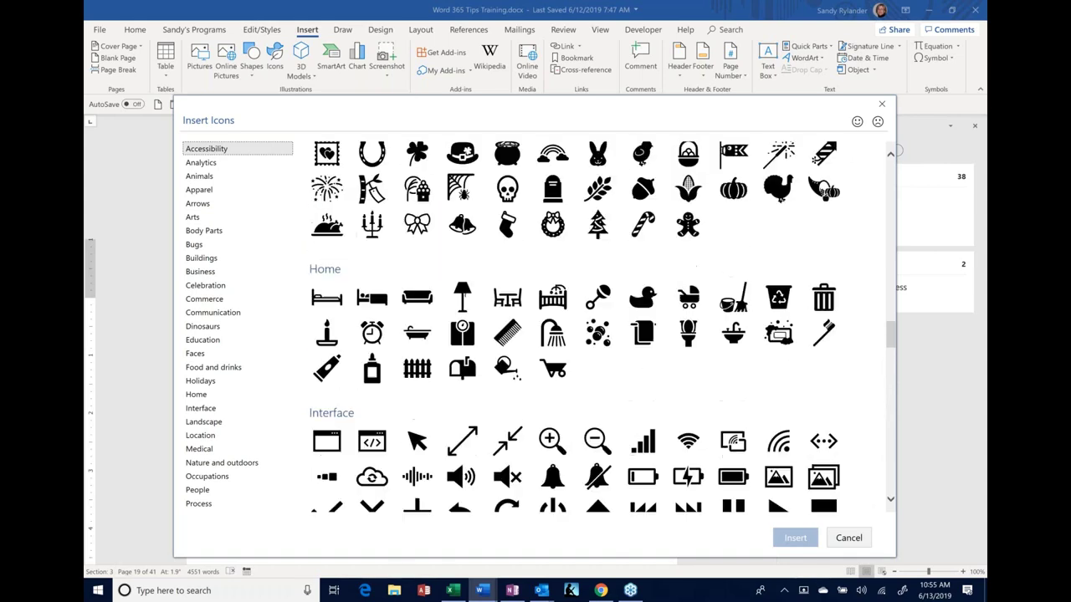
pyautogui.scroll(2, 577, 327)
pyautogui.scroll(4, 598, 326)
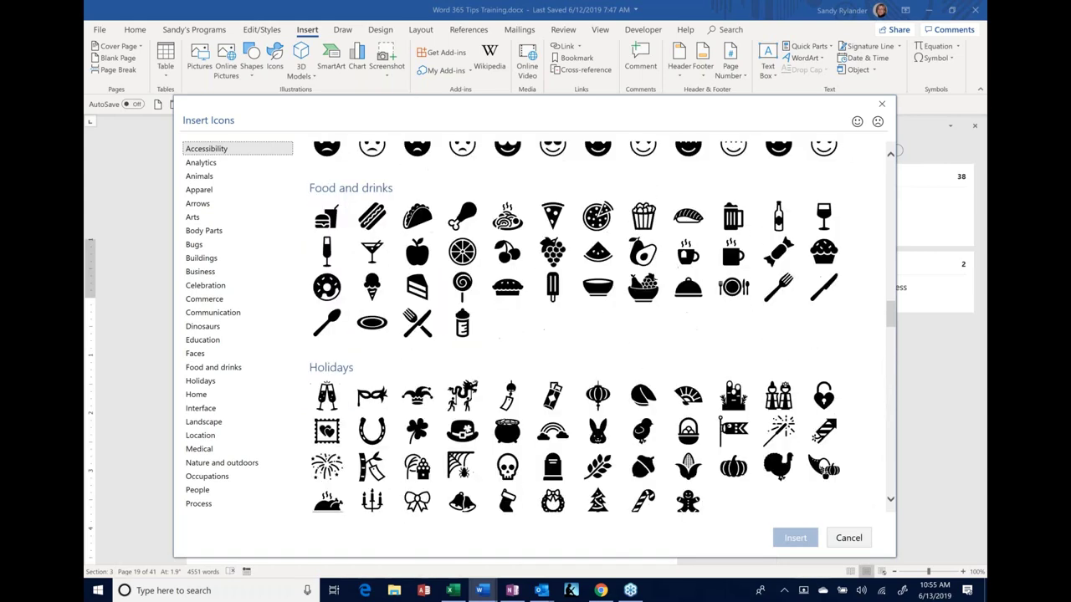
pyautogui.scroll(20, 599, 326)
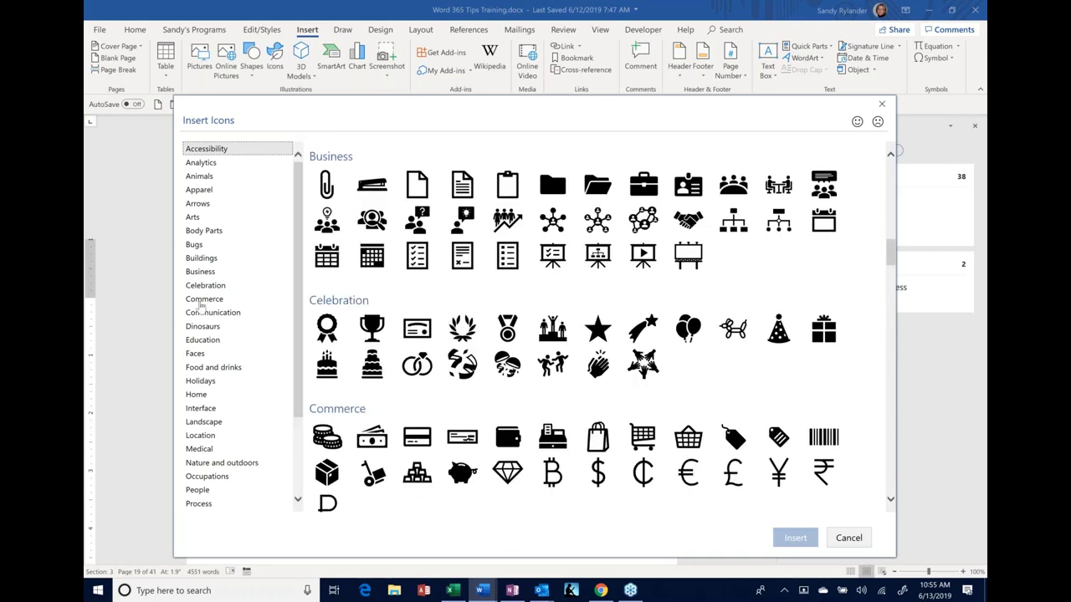
pyautogui.moveTo(203, 408); pyautogui.dragTo(209, 449)
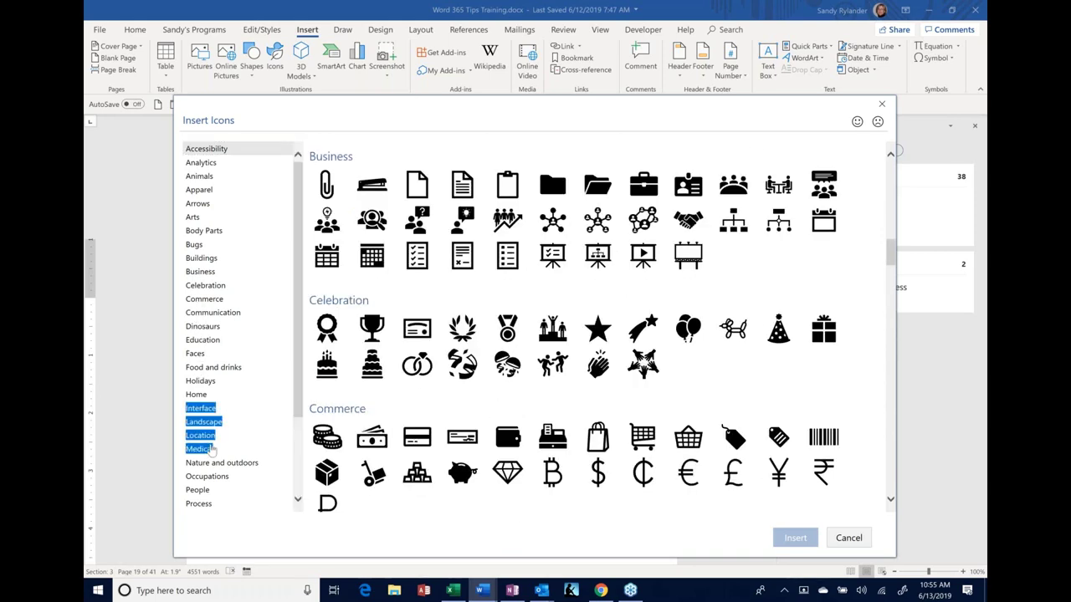
# Jump to the Accessibility and Arrows icon categories and scroll through the icons.
pyautogui.click(210, 150)
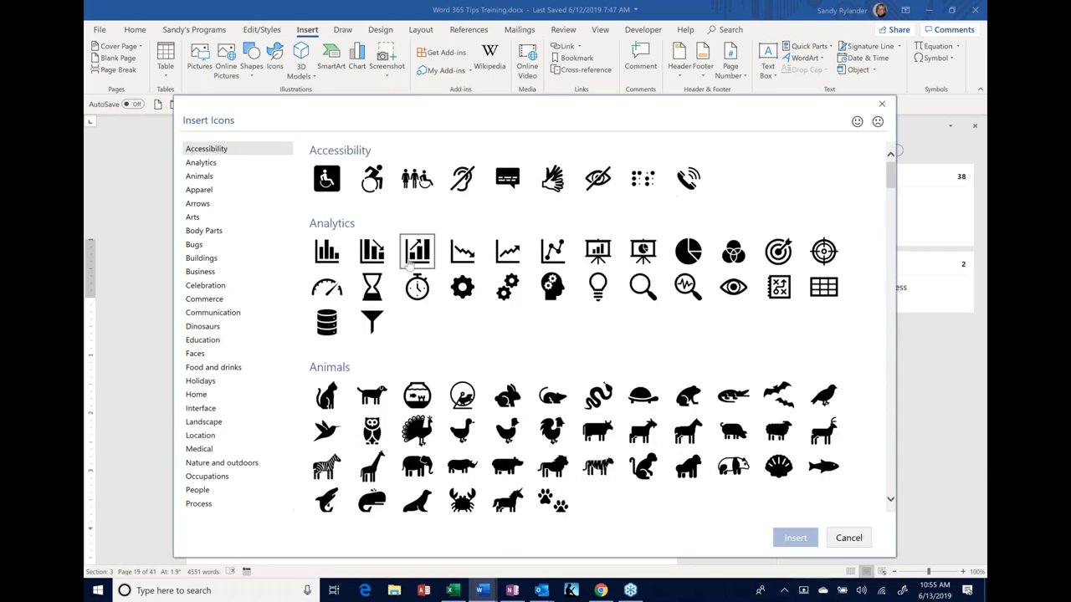
pyautogui.click(198, 205)
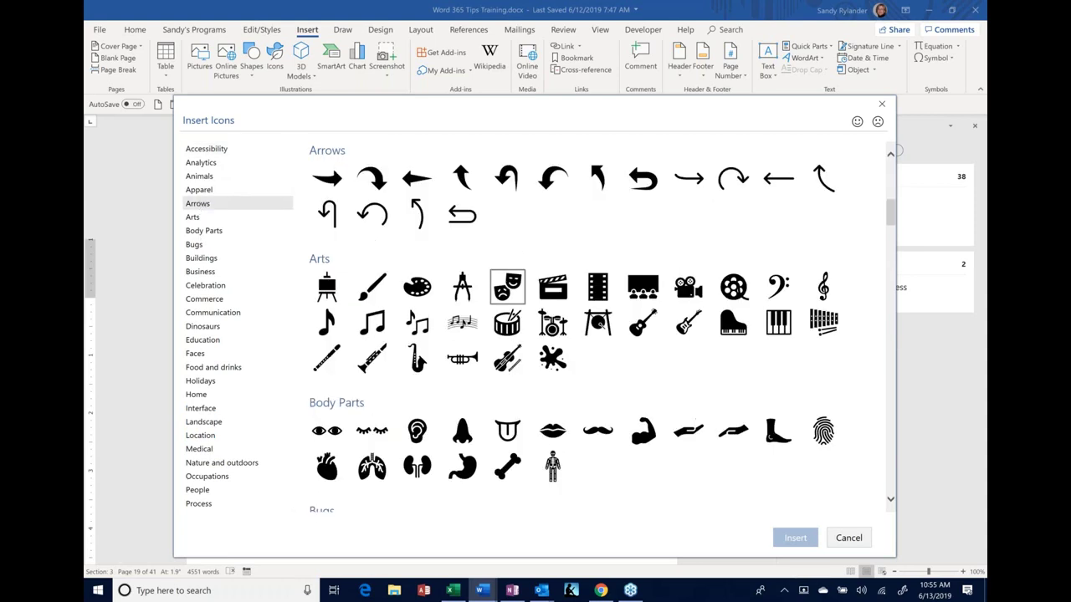
pyautogui.scroll(-1, 497, 314)
pyautogui.scroll(-5, 498, 314)
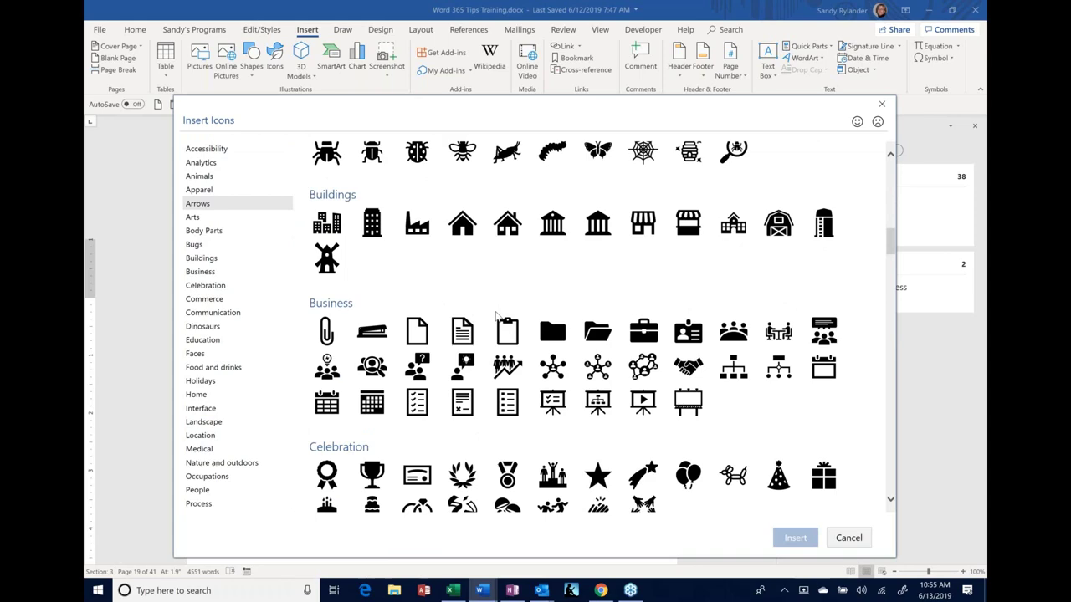
pyautogui.scroll(5, 498, 316)
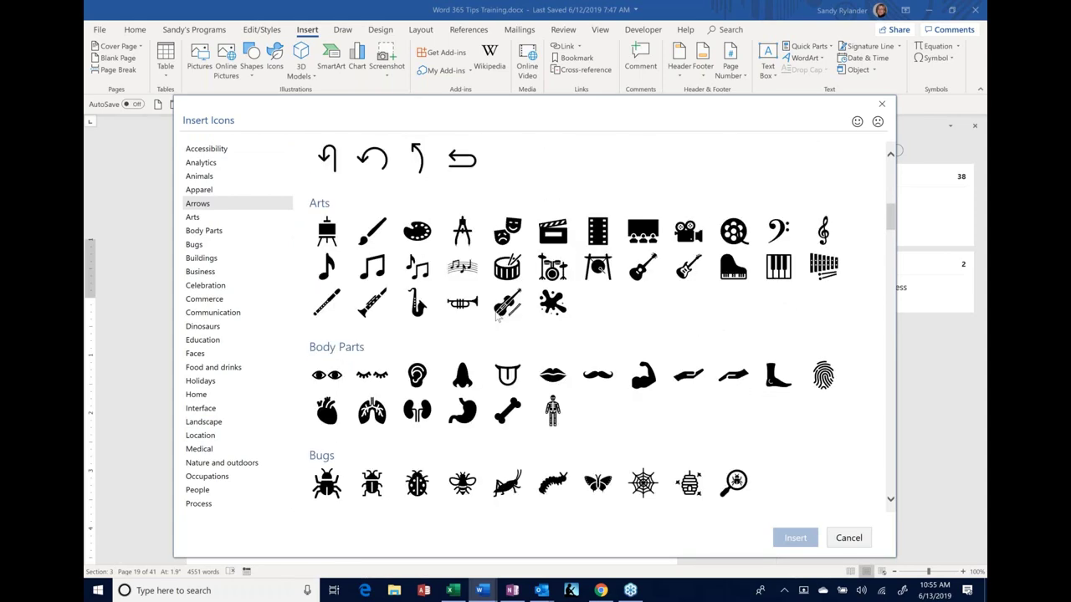
pyautogui.scroll(6, 497, 314)
pyautogui.scroll(-5, 498, 317)
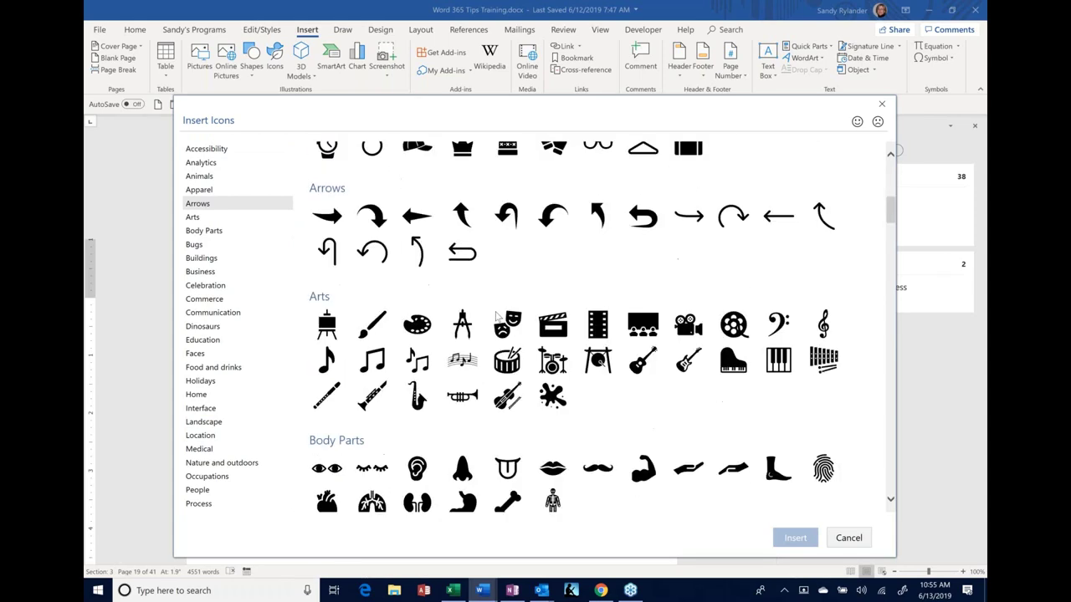
pyautogui.scroll(-6, 497, 316)
pyautogui.scroll(-8, 497, 316)
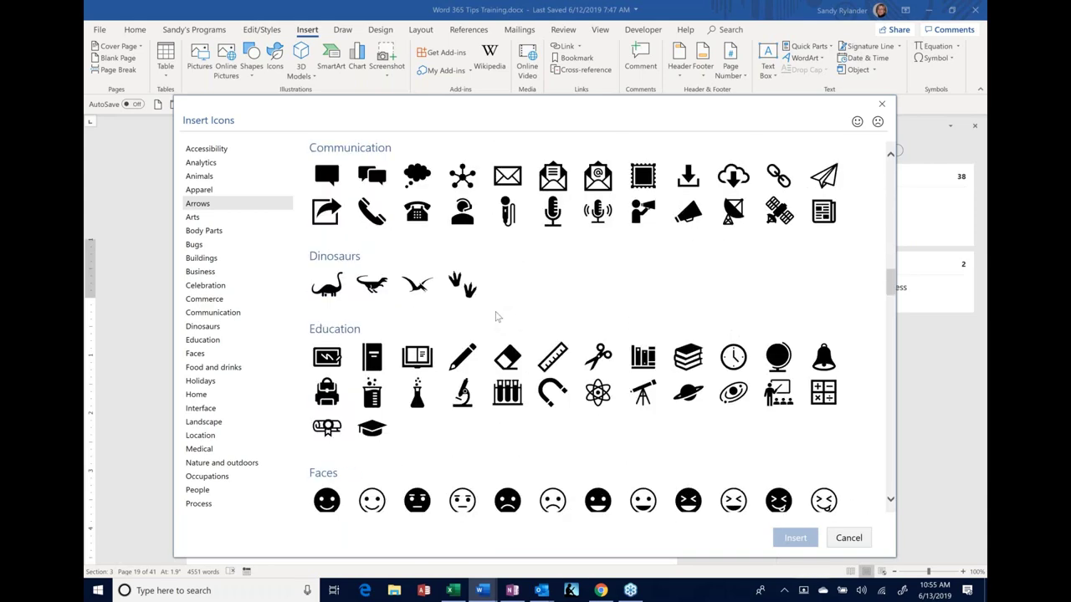
pyautogui.scroll(-6, 497, 317)
pyautogui.scroll(-10, 497, 316)
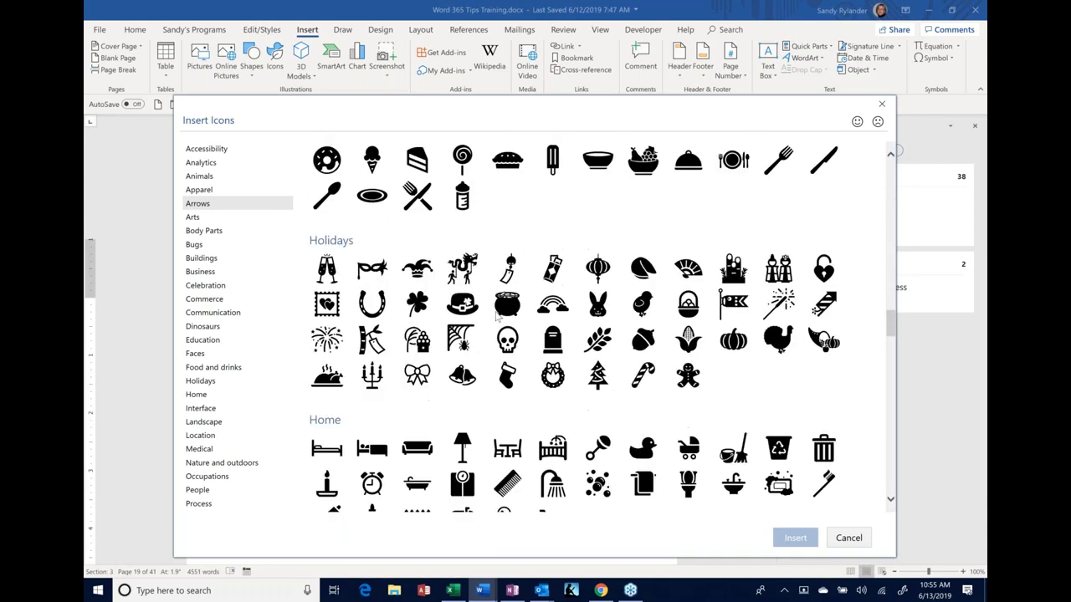
pyautogui.scroll(-8, 497, 316)
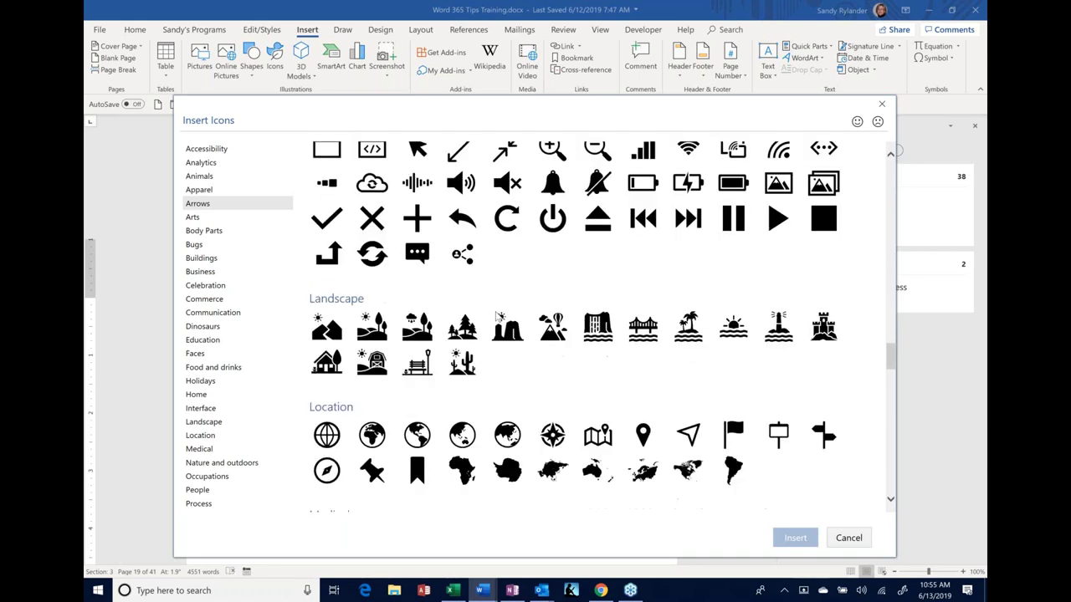
pyautogui.scroll(-12, 497, 315)
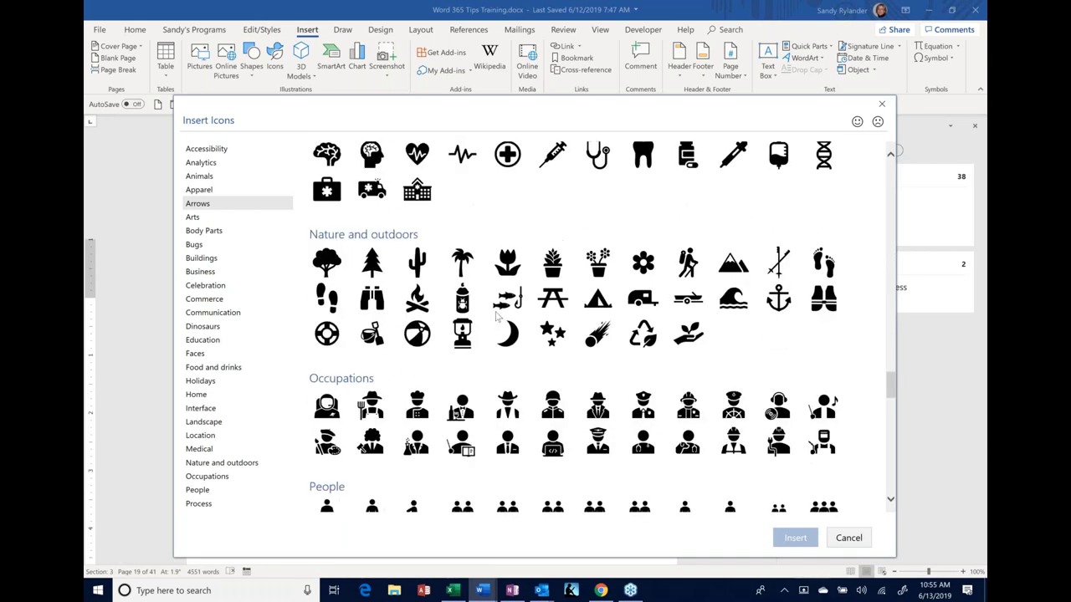
pyautogui.scroll(-12, 497, 316)
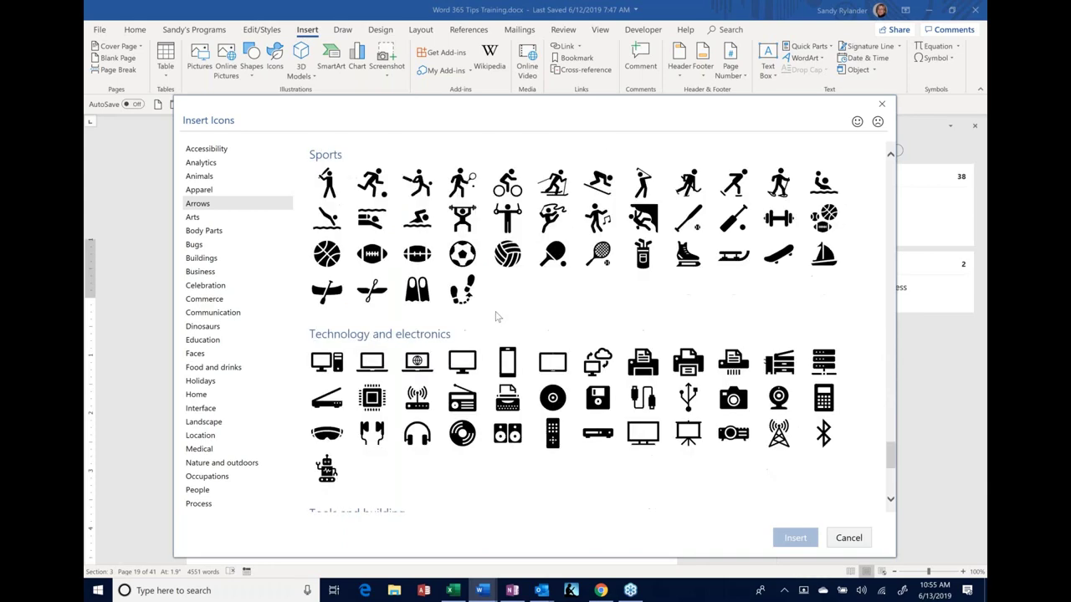
pyautogui.scroll(3, 497, 316)
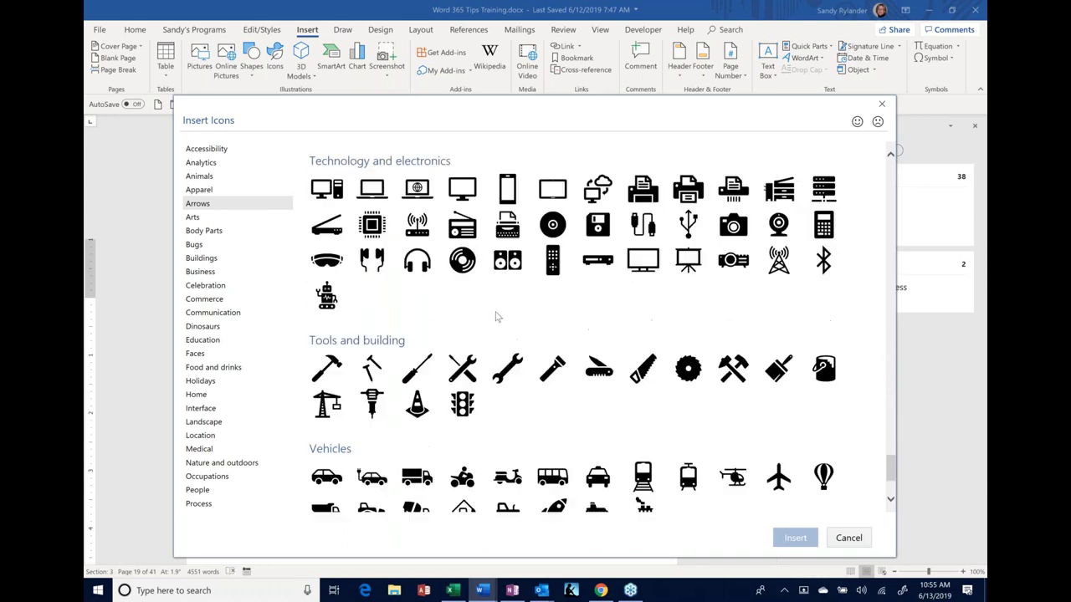
pyautogui.scroll(2, 497, 317)
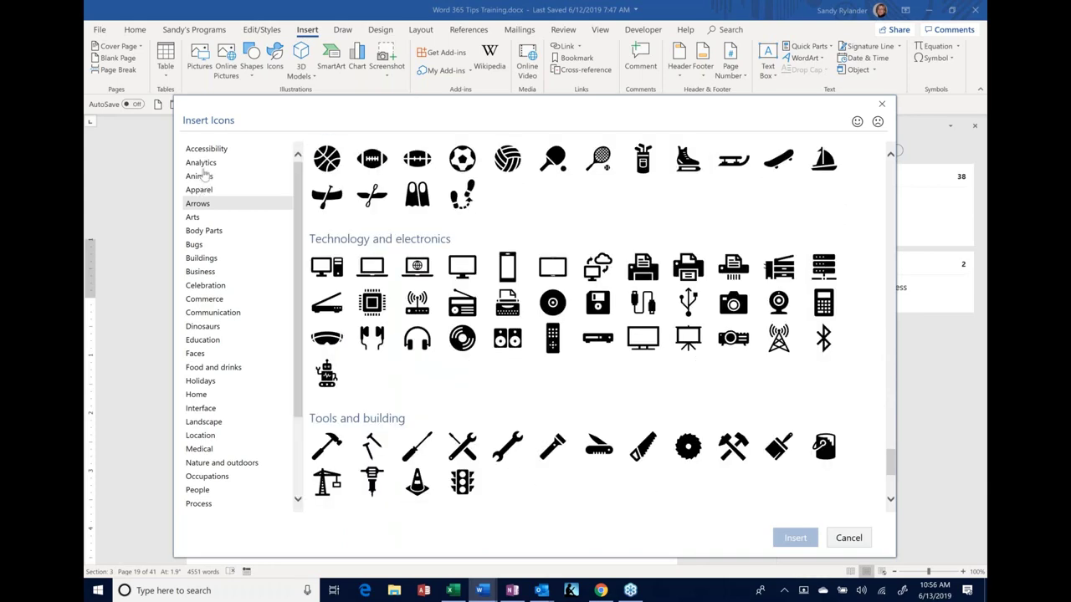
# Jump to Analytics, then Accessibility, and browse down toward Technology and electronics and back.
pyautogui.click(204, 164)
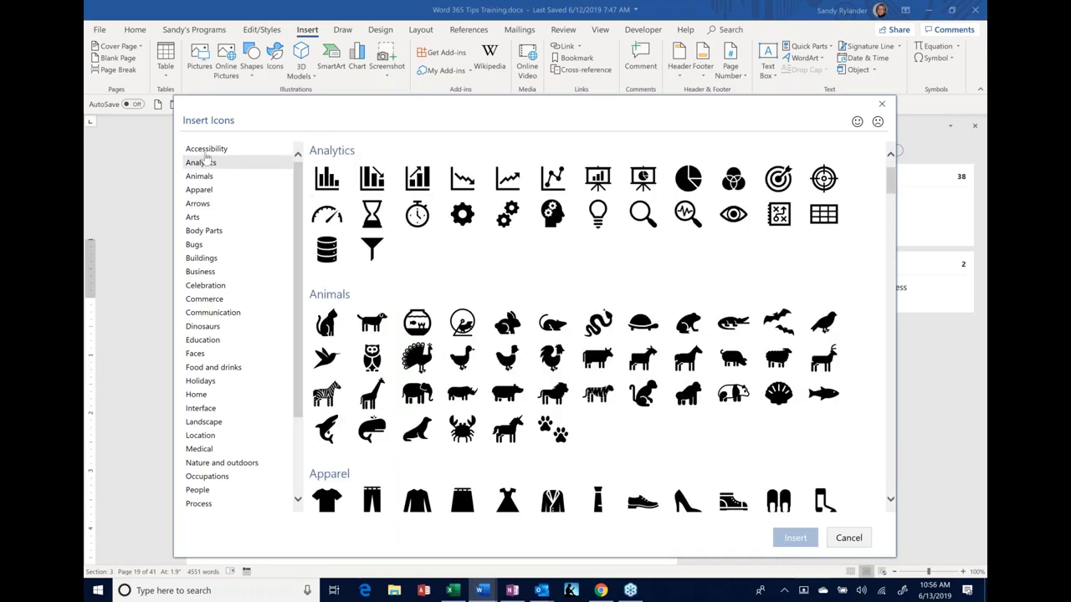
pyautogui.click(205, 153)
pyautogui.scroll(-7, 586, 335)
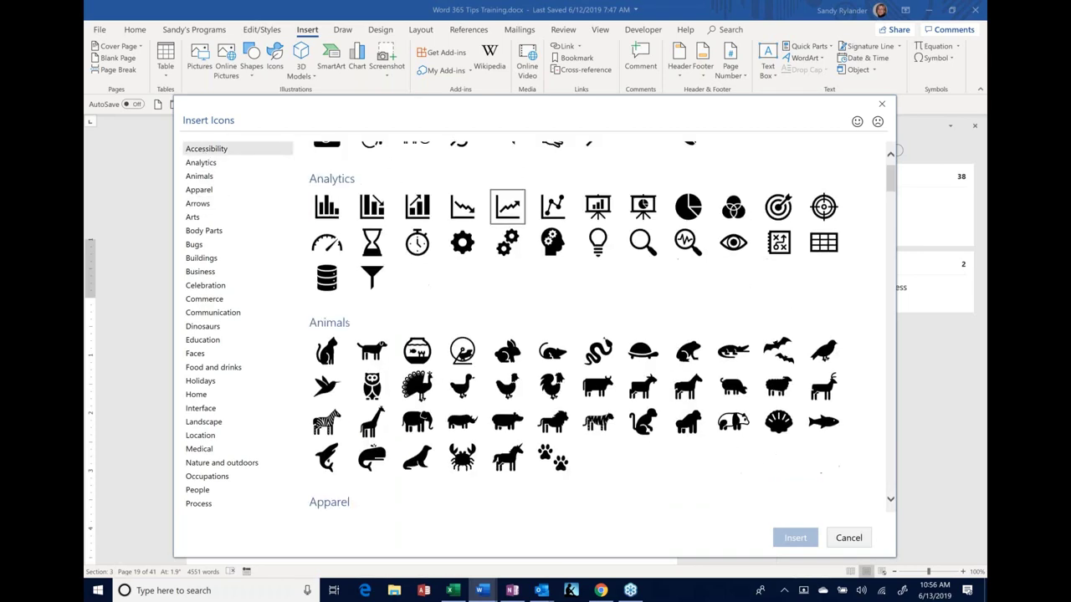
pyautogui.scroll(-4, 586, 334)
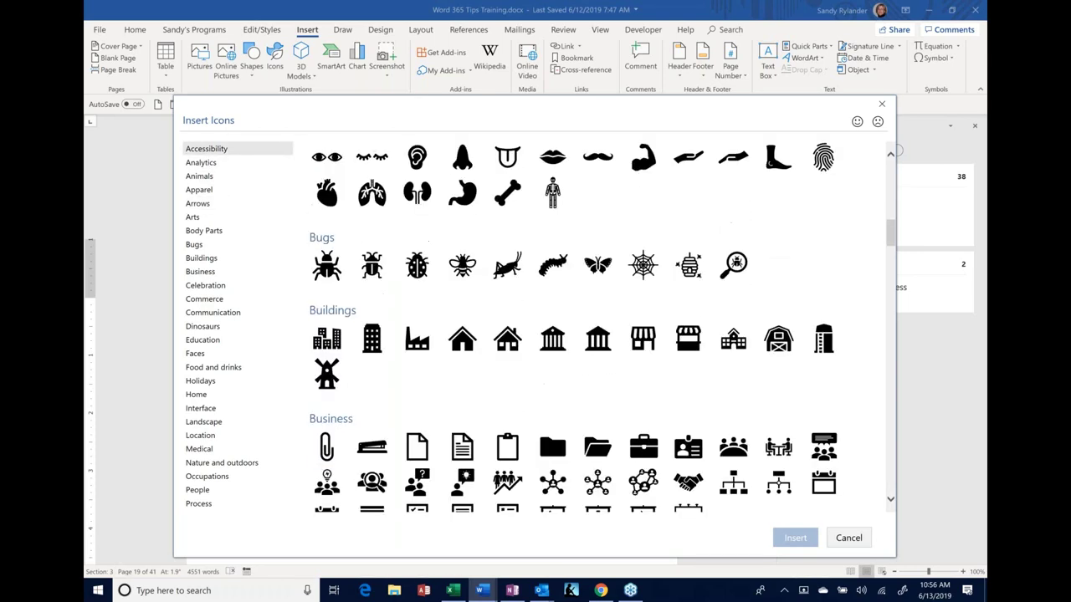
pyautogui.scroll(-5, 586, 335)
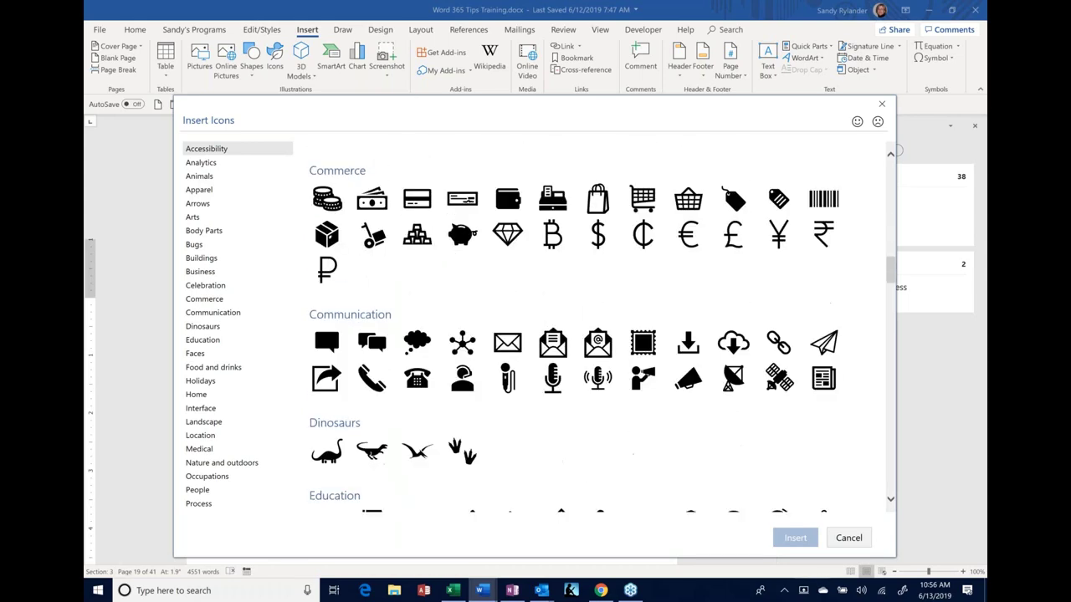
pyautogui.scroll(-5, 333, 283)
pyautogui.scroll(3, 333, 283)
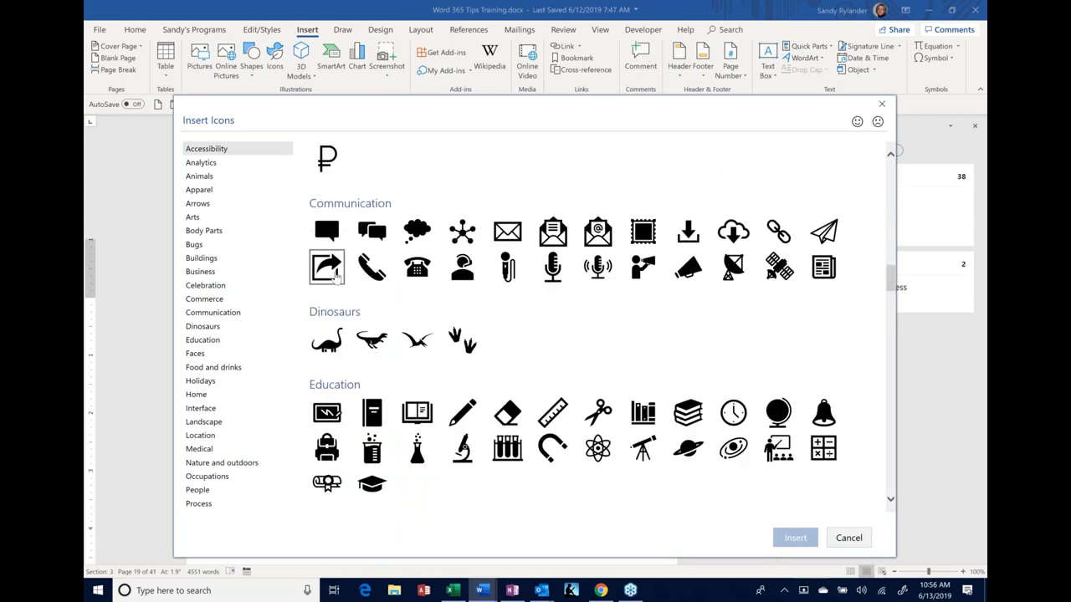
pyautogui.scroll(-3, 337, 280)
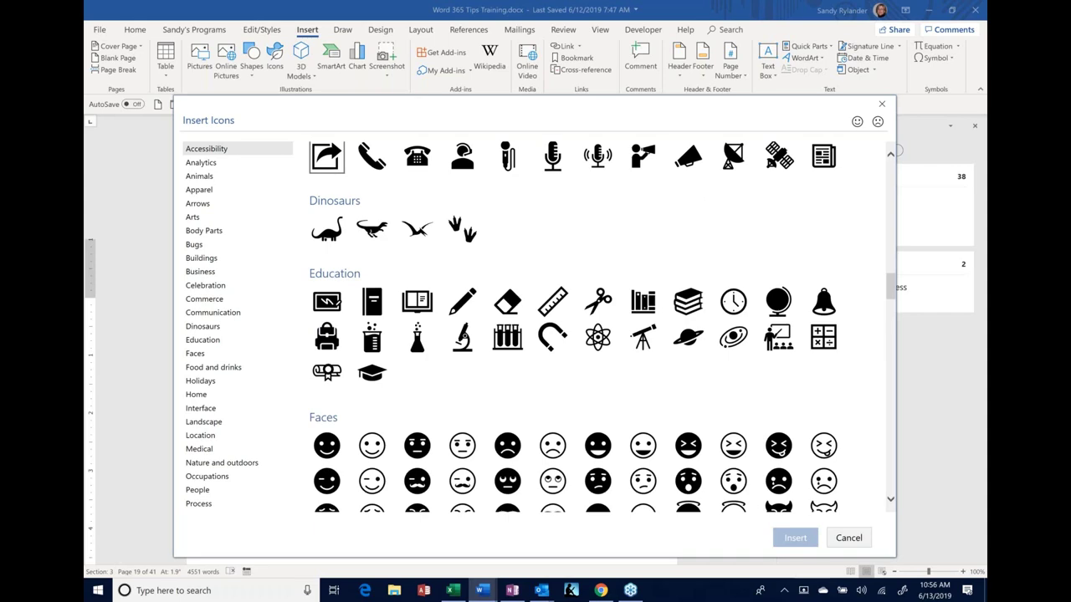
pyautogui.scroll(-10, 575, 326)
pyautogui.scroll(-12, 575, 326)
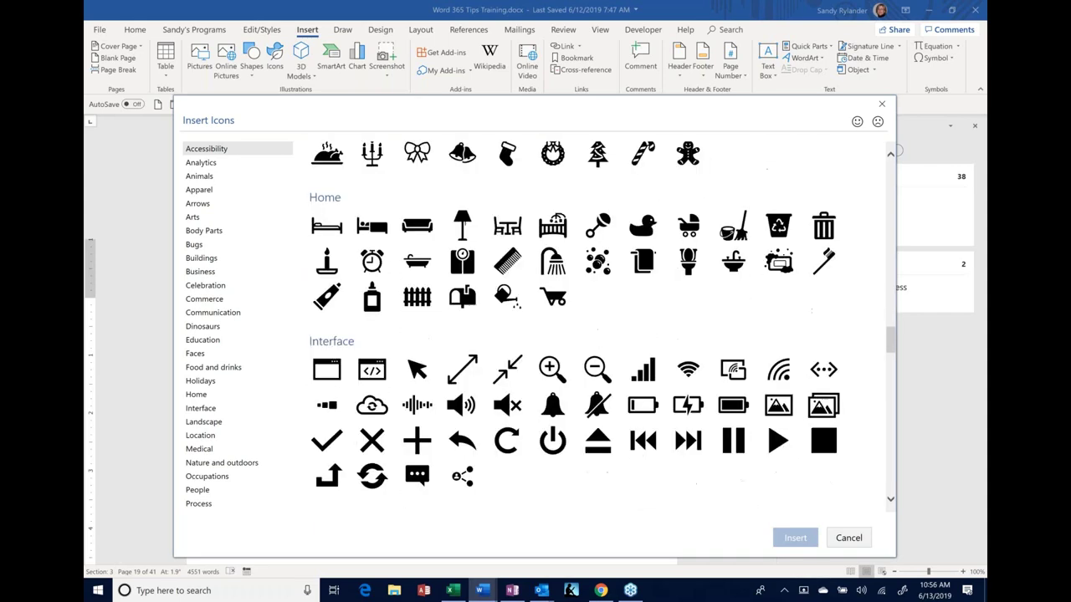
pyautogui.scroll(-8, 603, 323)
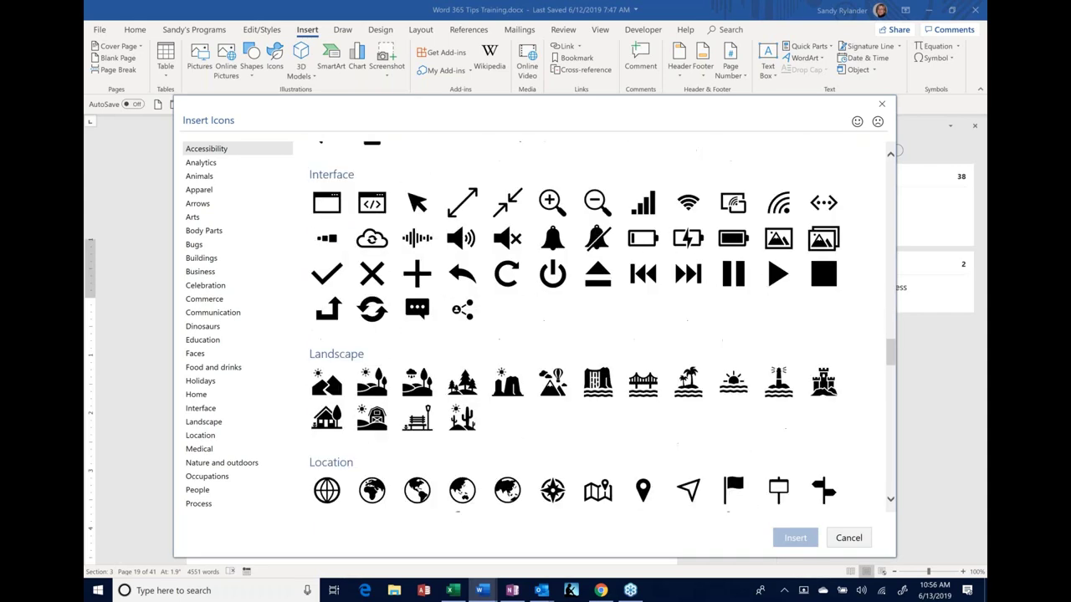
pyautogui.scroll(-5, 602, 326)
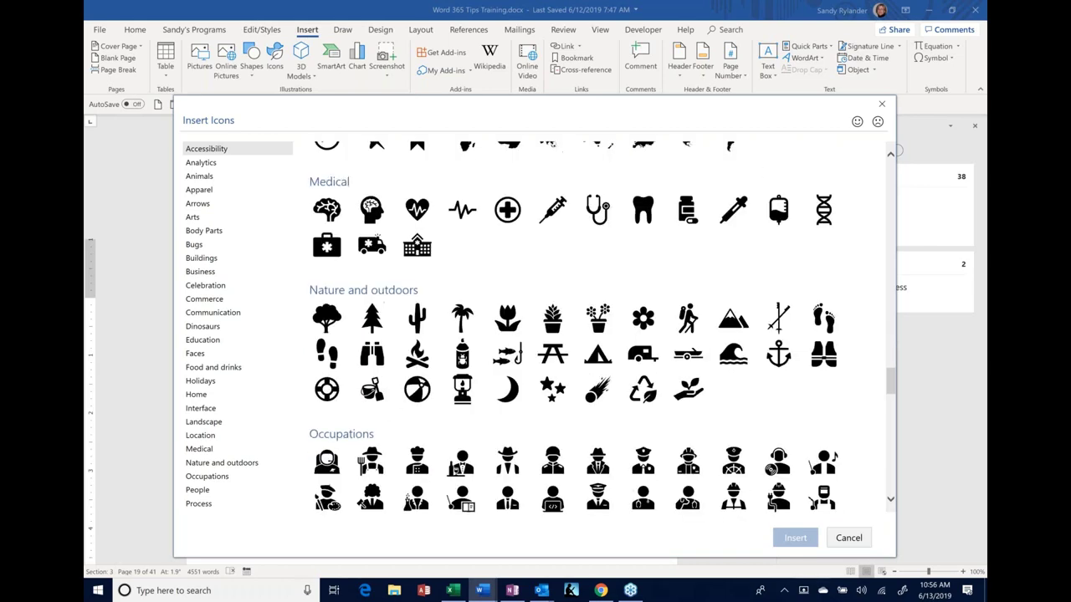
pyautogui.scroll(-8, 602, 326)
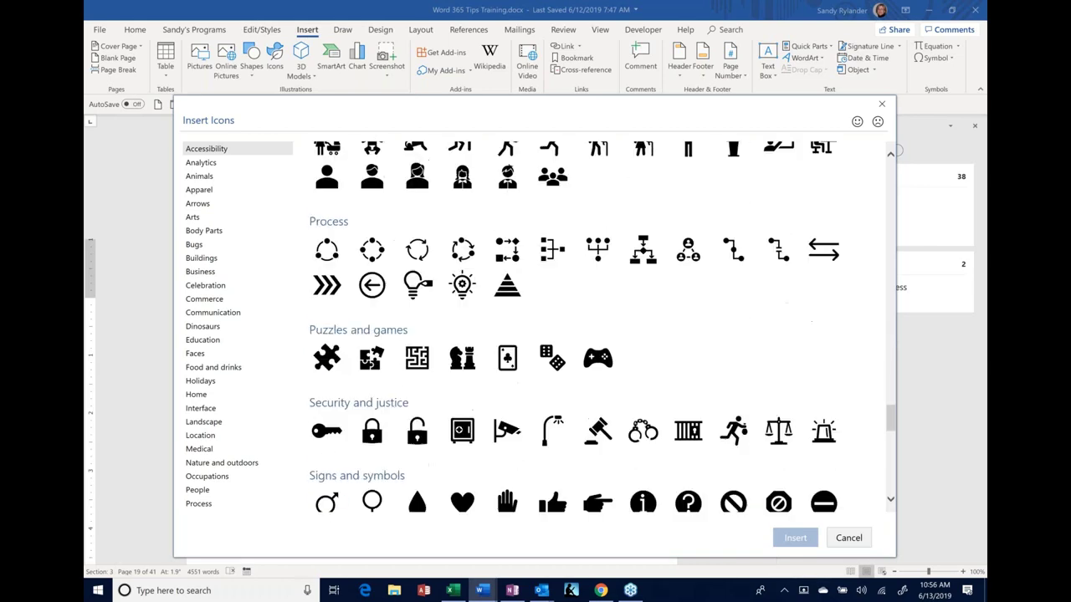
pyautogui.scroll(-8, 602, 327)
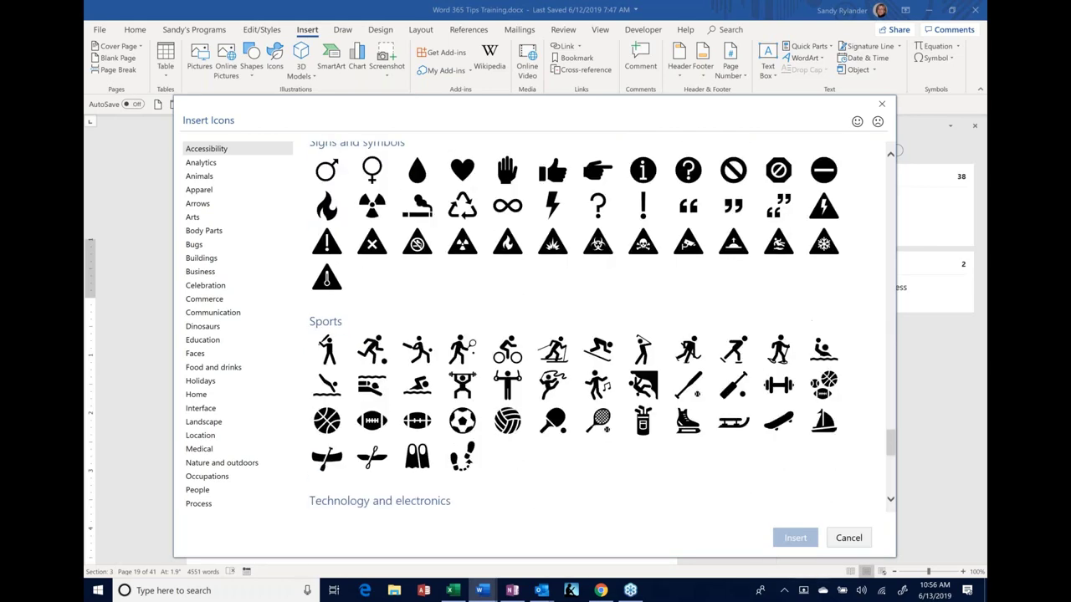
pyautogui.scroll(10, 602, 326)
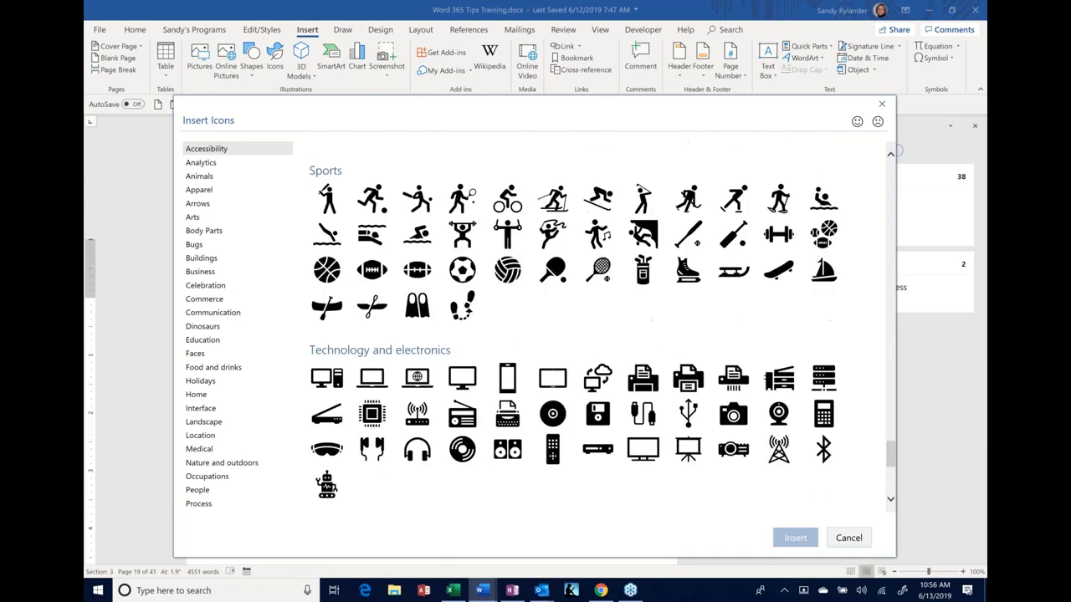
pyautogui.scroll(15, 327, 283)
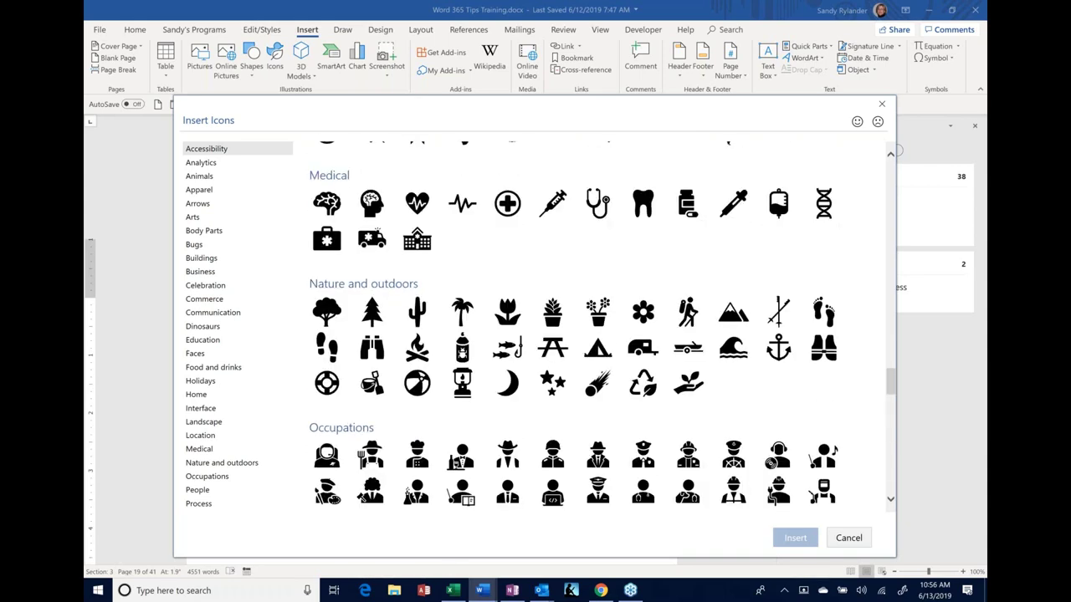
pyautogui.scroll(10, 326, 283)
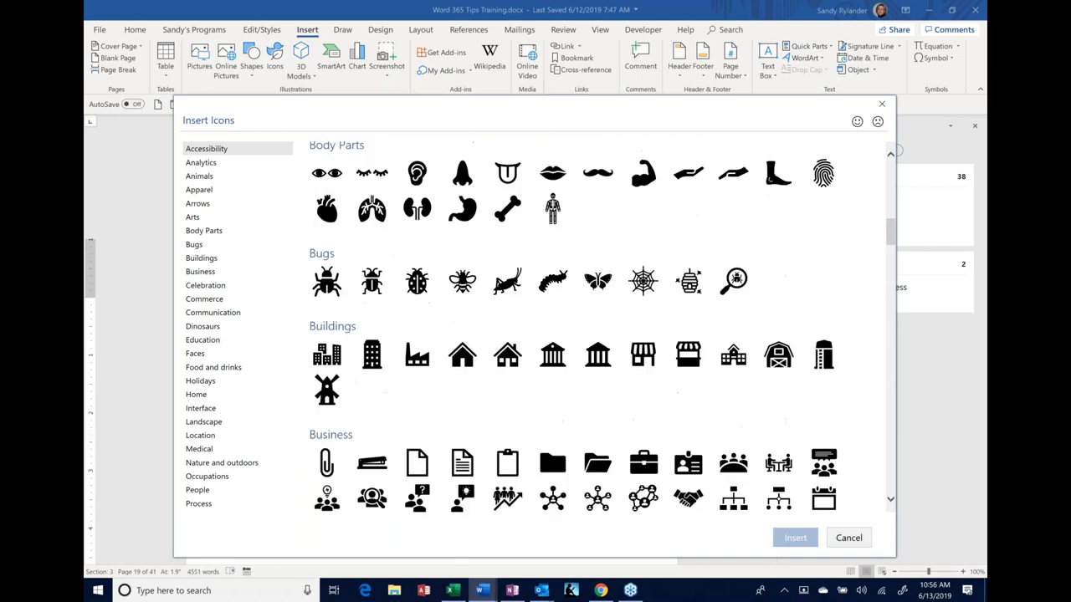
pyautogui.scroll(8, 327, 283)
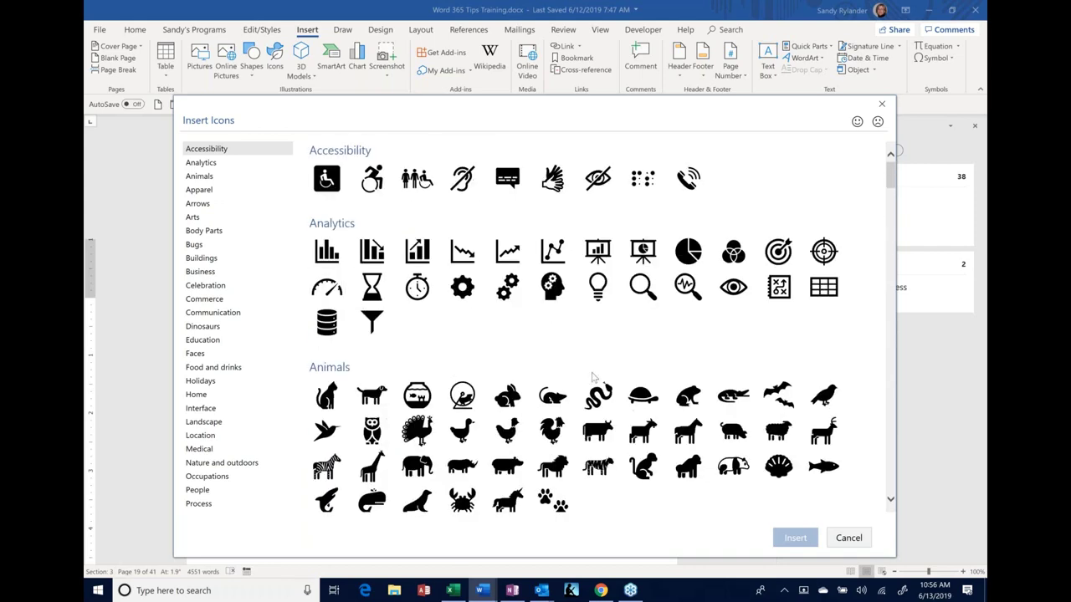
# Insert the table-grid icon from the Analytics category, then delete it from the page.
pyautogui.click(827, 293)
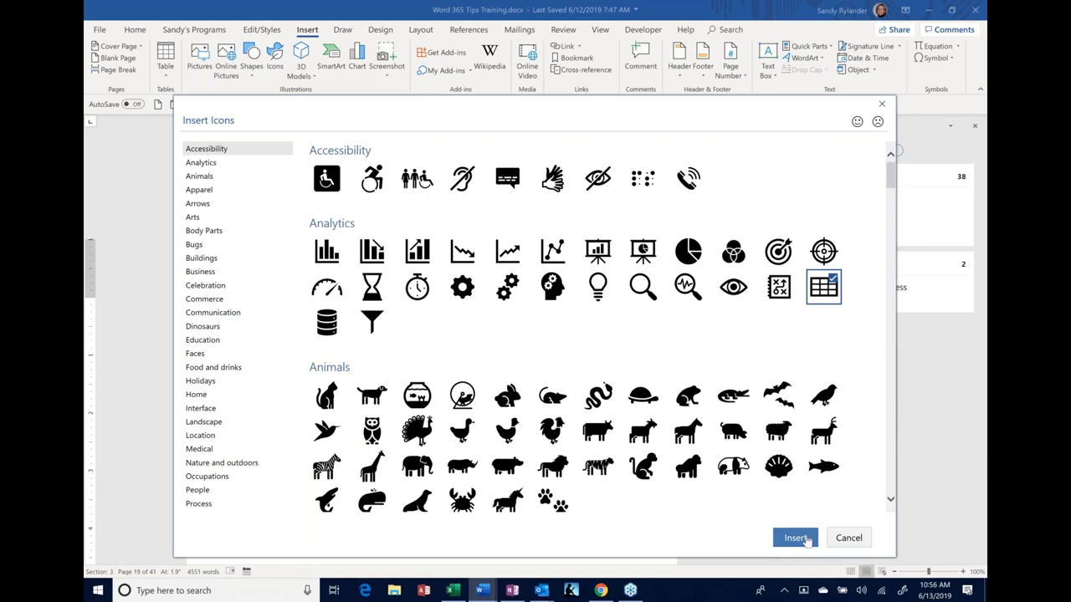
pyautogui.click(805, 541)
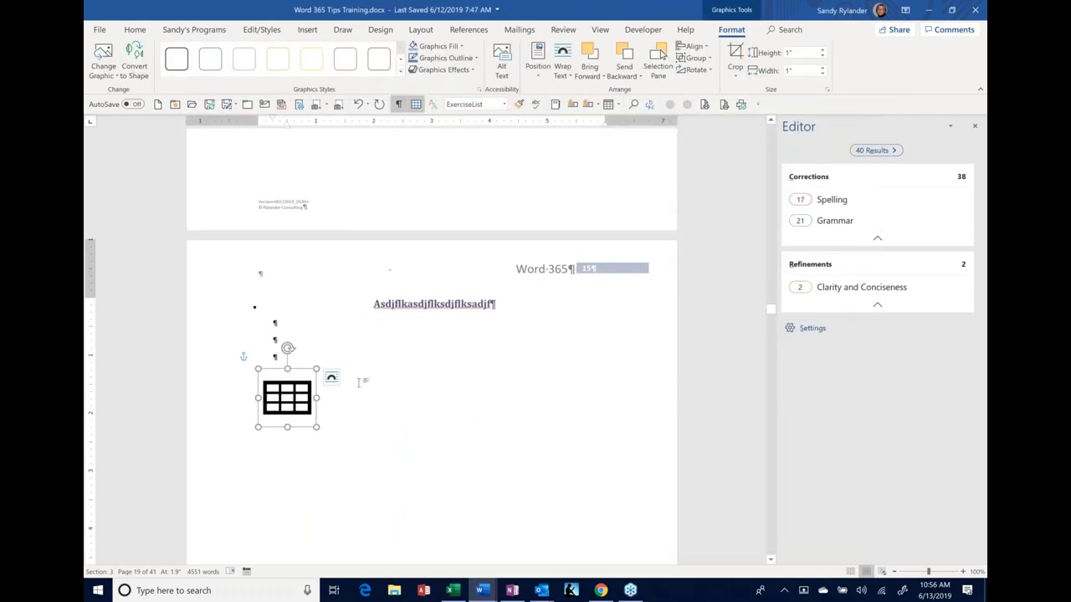
pyautogui.press('Delete')
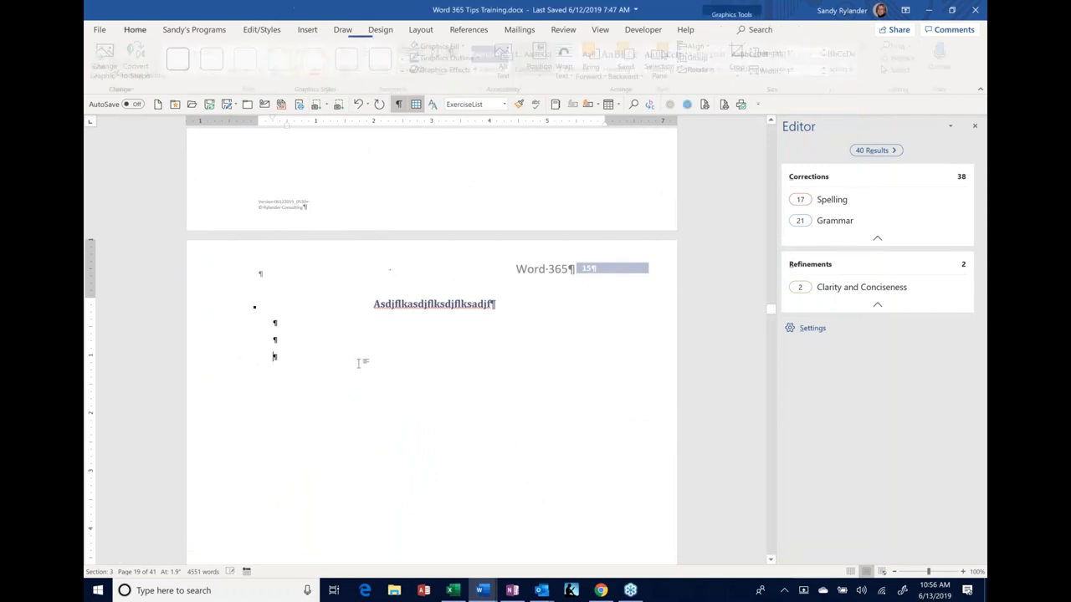
# Show the Developer tab and preview the Legacy Tools form controls gallery.
pyautogui.click(643, 29)
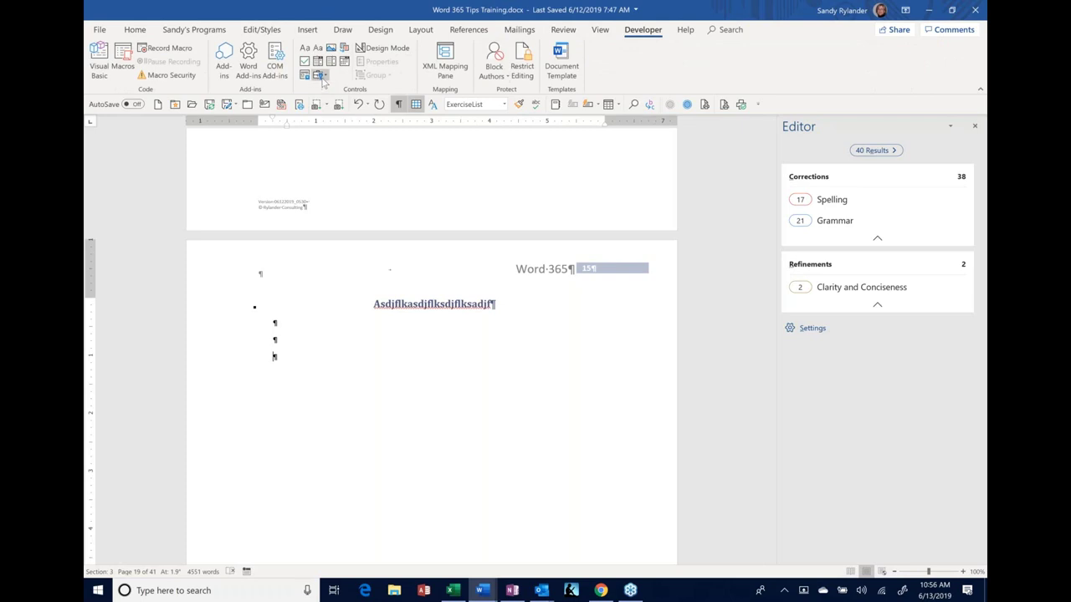
pyautogui.click(324, 77)
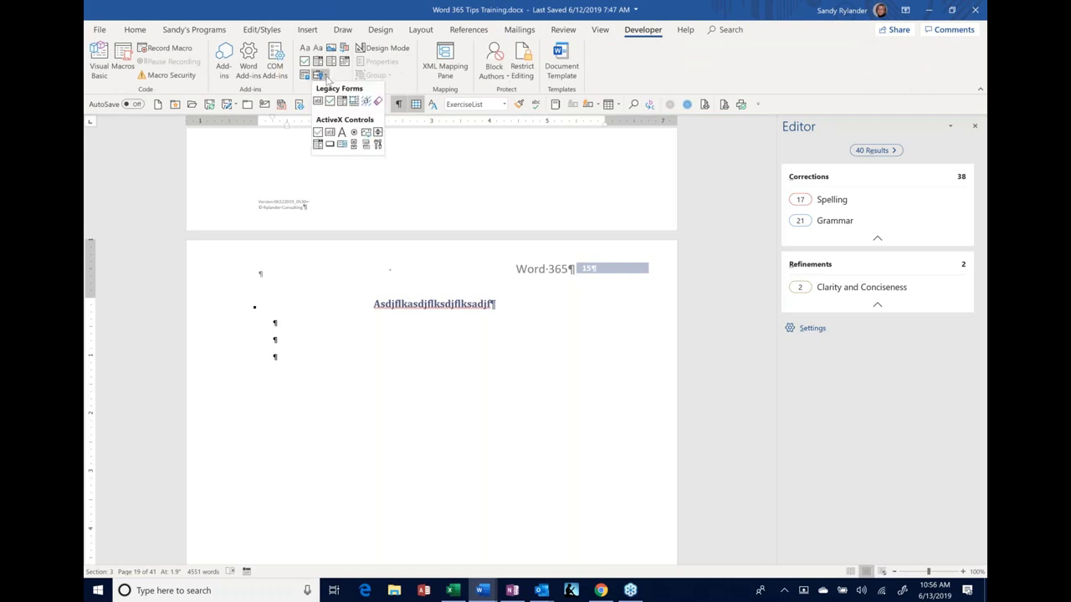
pyautogui.click(680, 77)
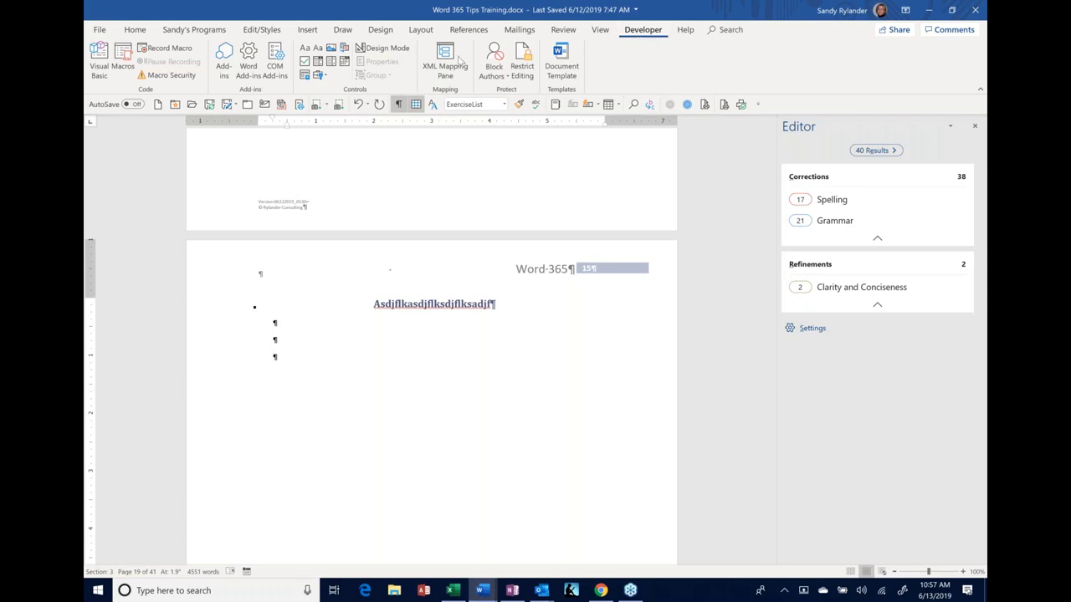
pyautogui.rightClick(643, 36)
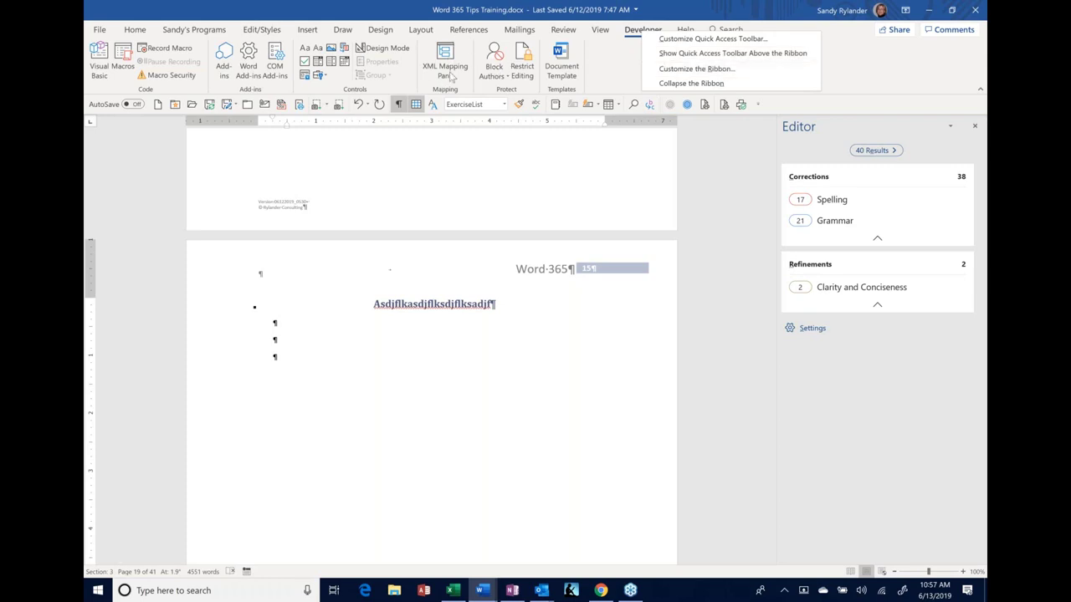
pyautogui.click(670, 68)
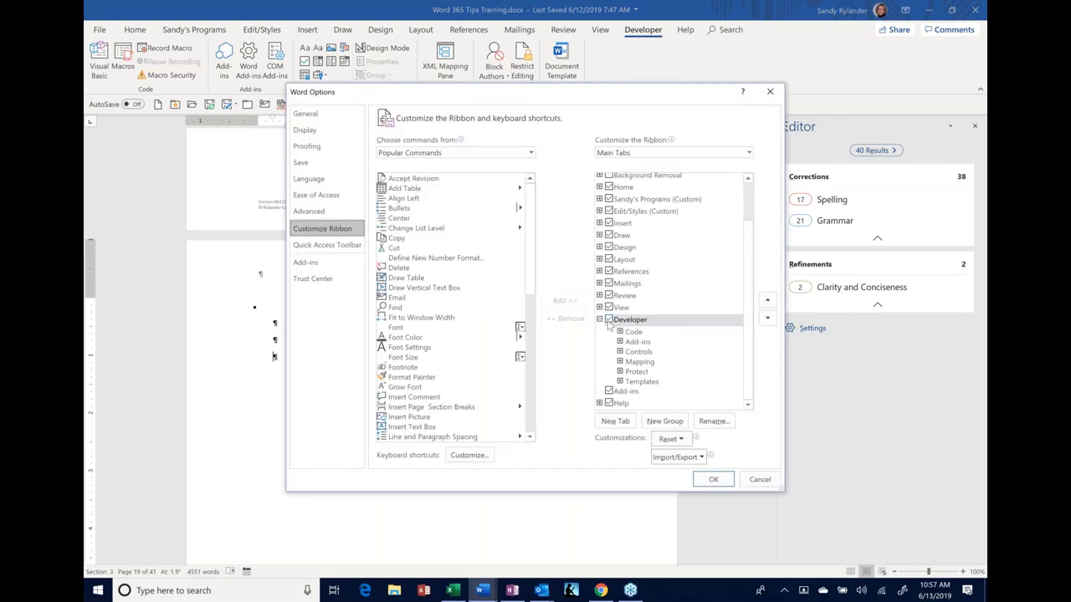
pyautogui.click(609, 323)
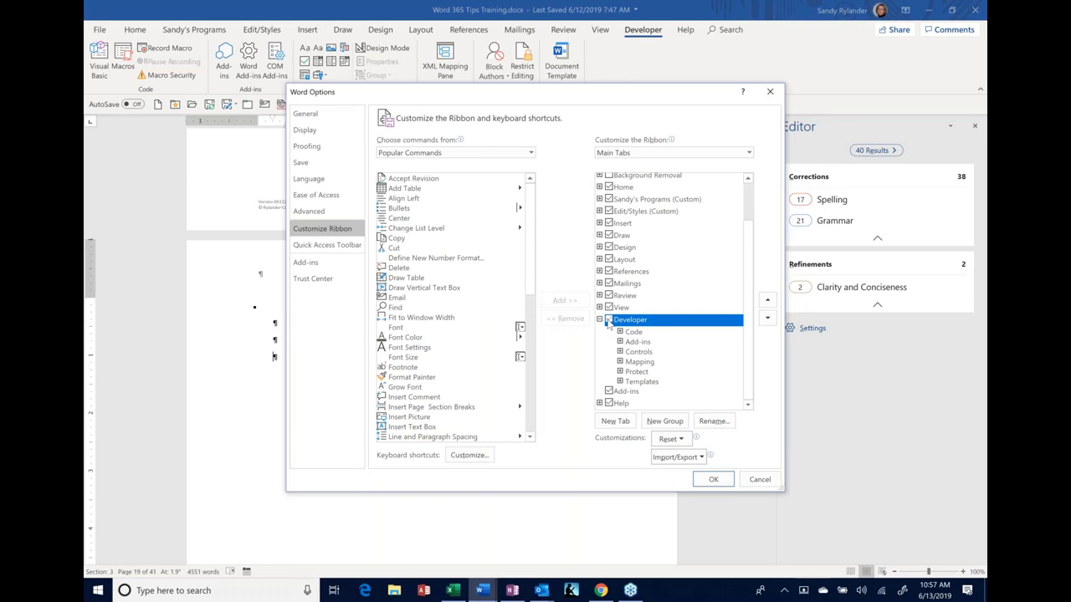
pyautogui.click(713, 480)
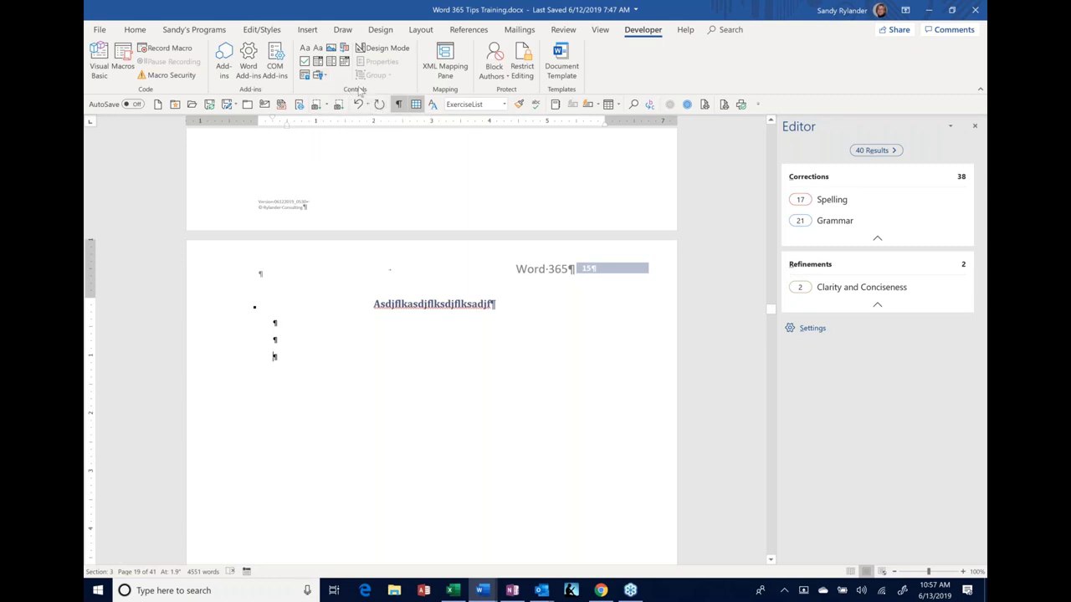
# Insert a legacy Check Box Form Field below the Asdjflkasdjflksdjflksadjf heading and add empty paragraphs after it.
pyautogui.click(327, 77)
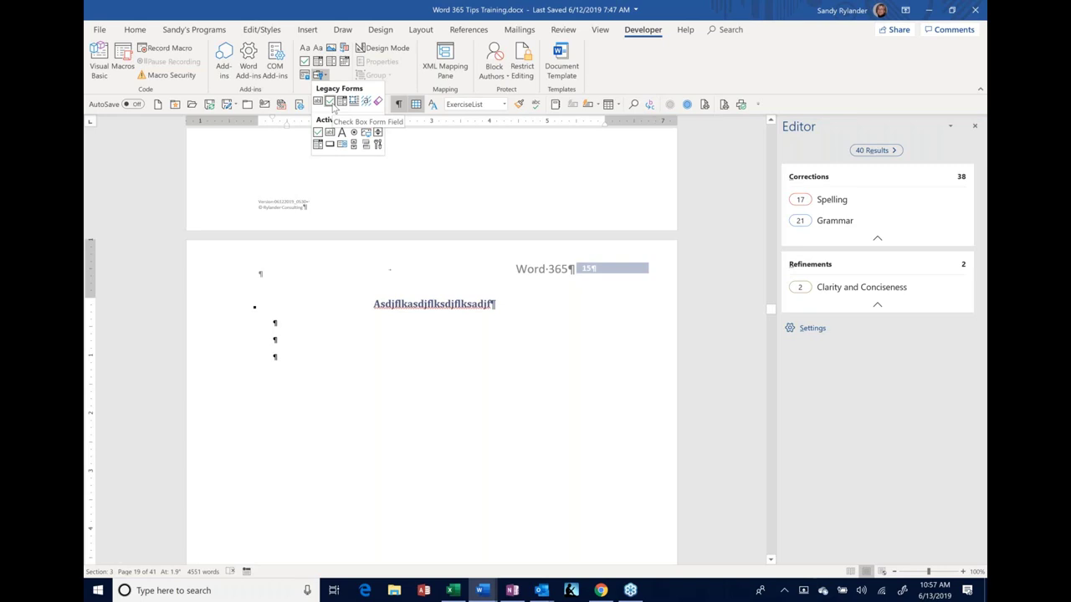
pyautogui.click(332, 105)
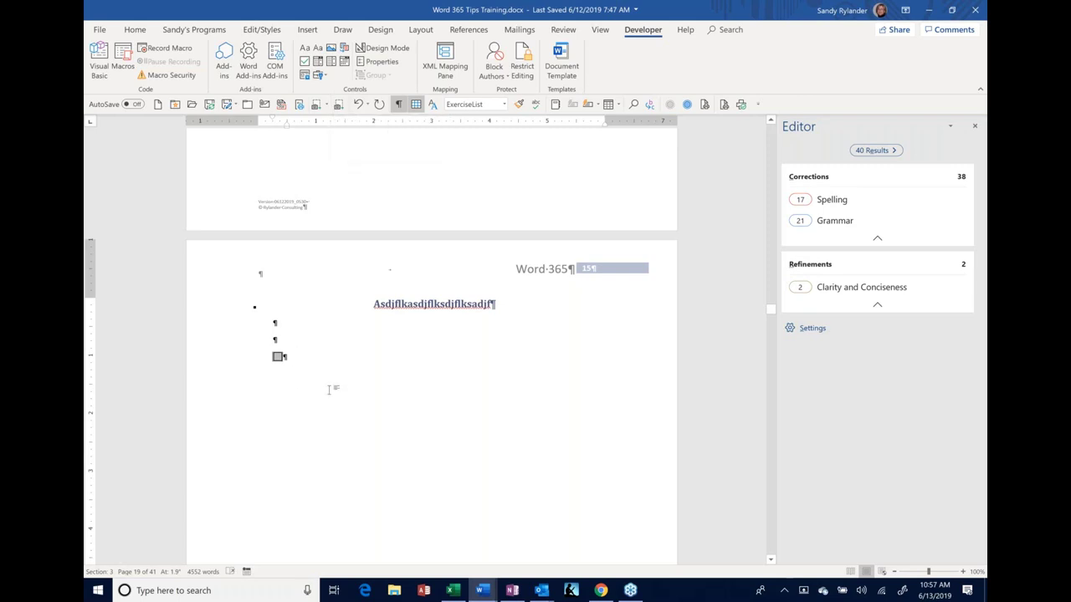
pyautogui.press('Return')
pyautogui.press('Return')
pyautogui.press('Return')
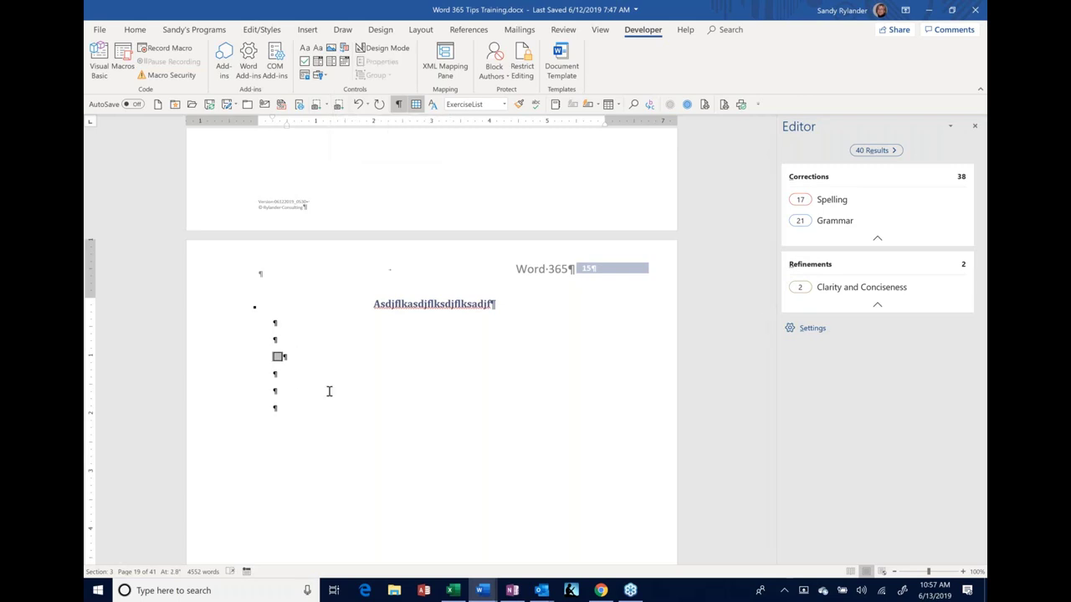
pyautogui.click(278, 357)
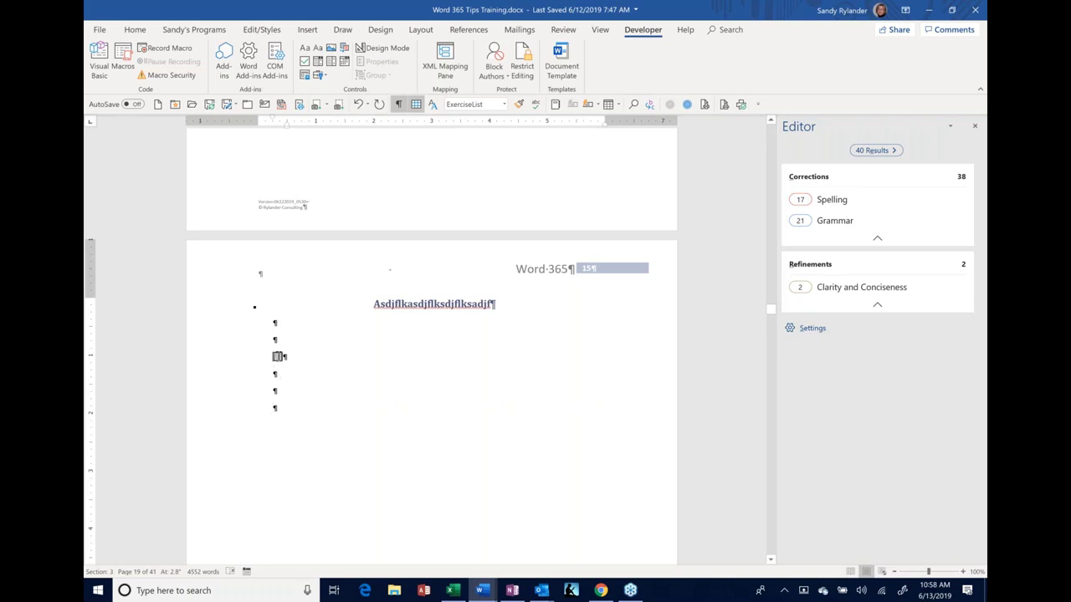
# Set the check box form field's Default value to Checked.
pyautogui.doubleClick(277, 358)
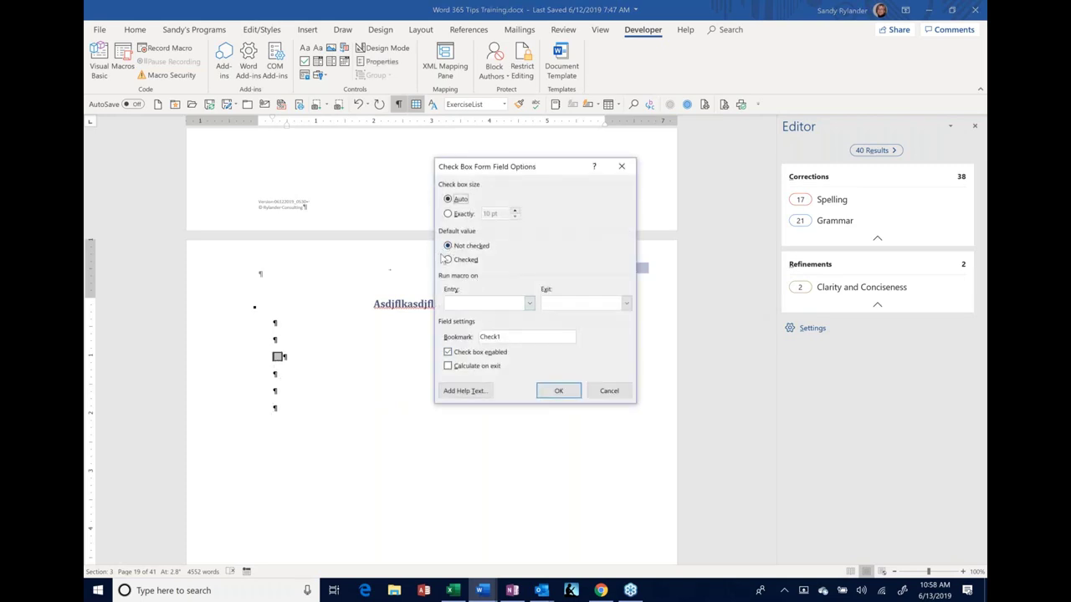
pyautogui.click(447, 259)
pyautogui.click(558, 391)
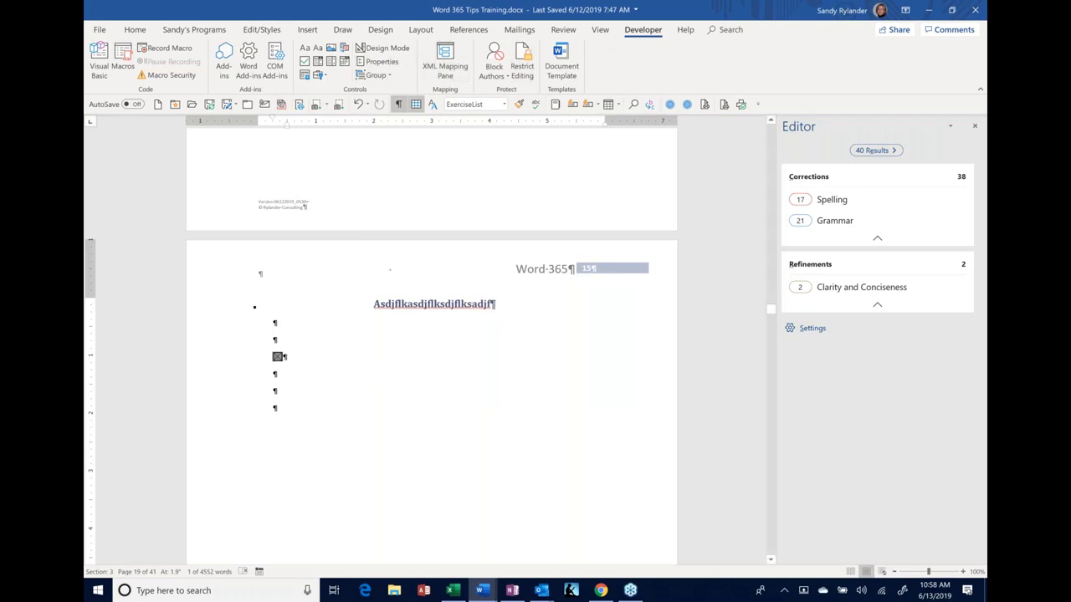
pyautogui.click(296, 361)
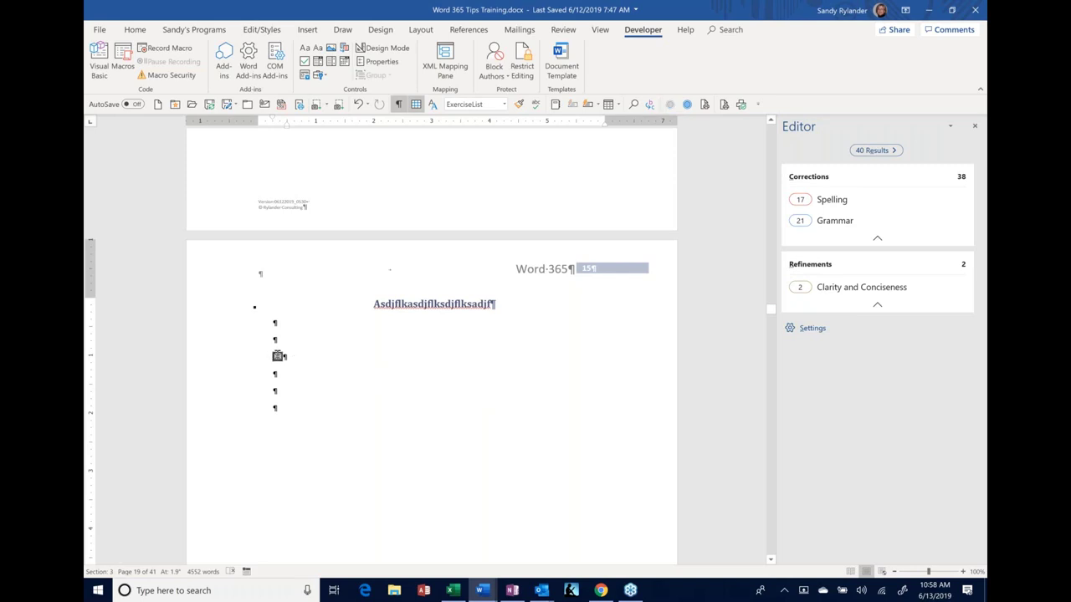
pyautogui.click(279, 356)
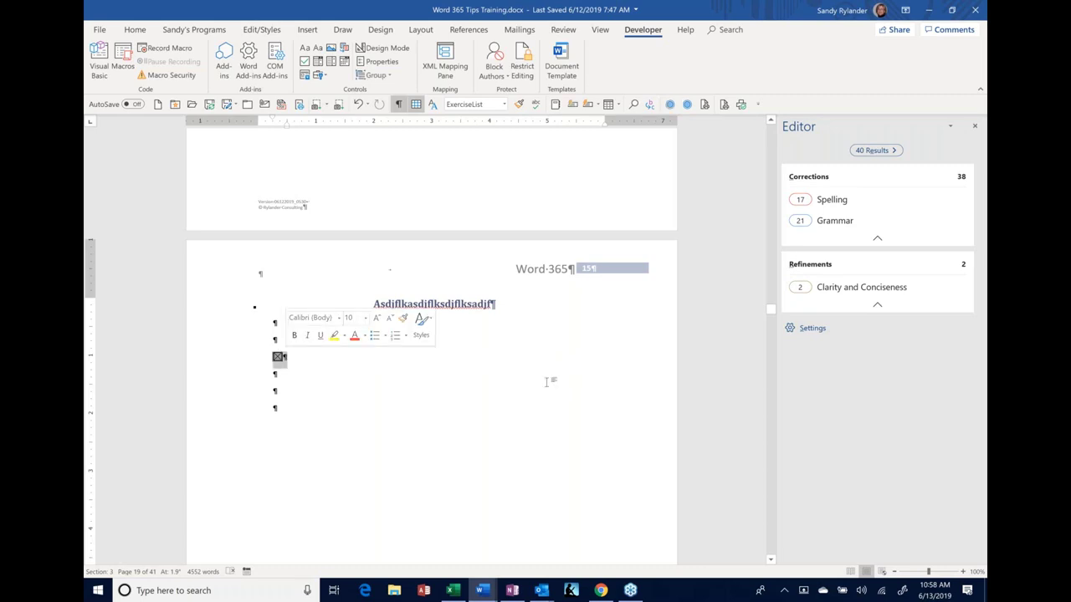
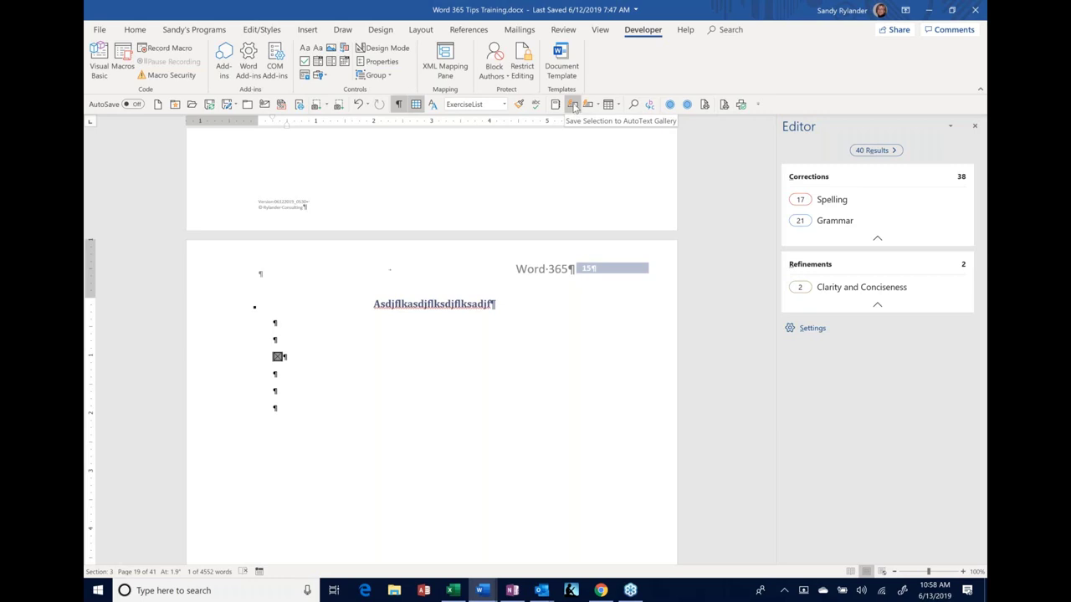
# Check the right-click options of Insert > Quick Parts > AutoText > Save Selection to AutoText Gallery.
pyautogui.click(307, 30)
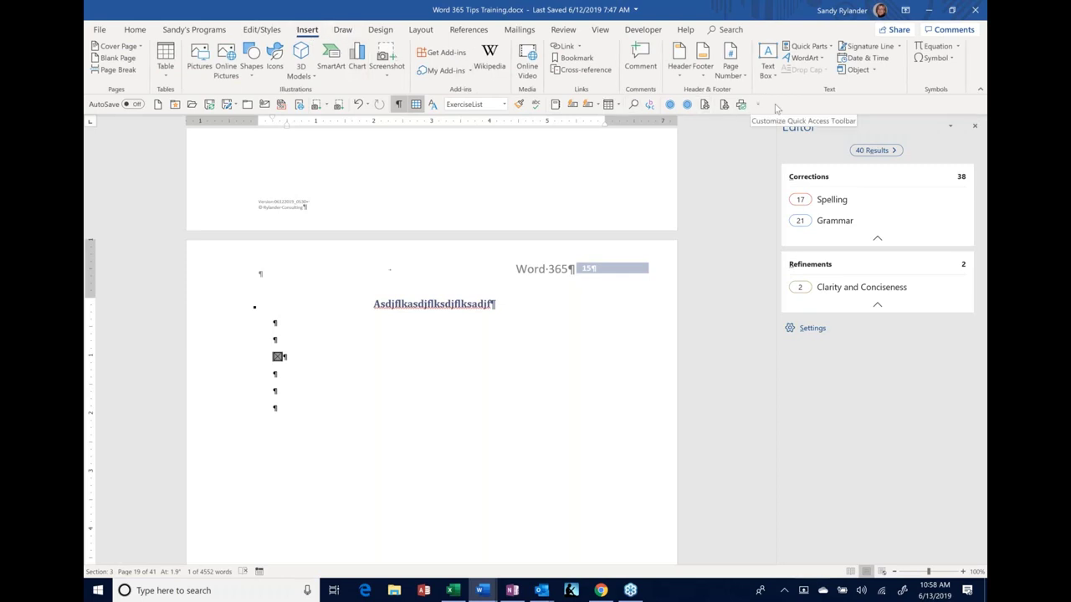
pyautogui.click(832, 48)
pyautogui.moveTo(811, 63)
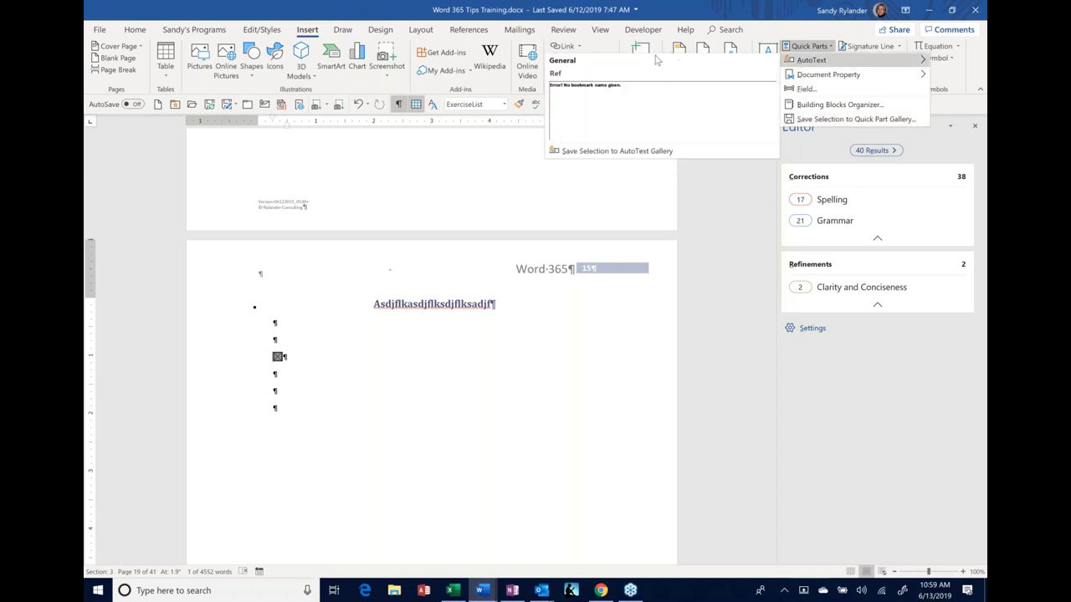
pyautogui.rightClick(587, 154)
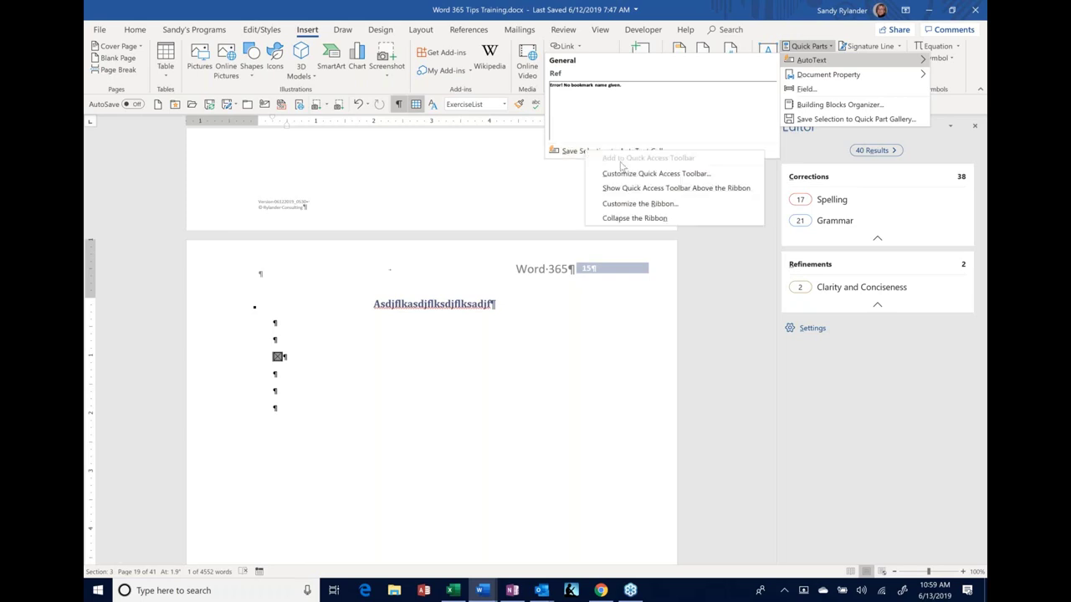
pyautogui.click(509, 165)
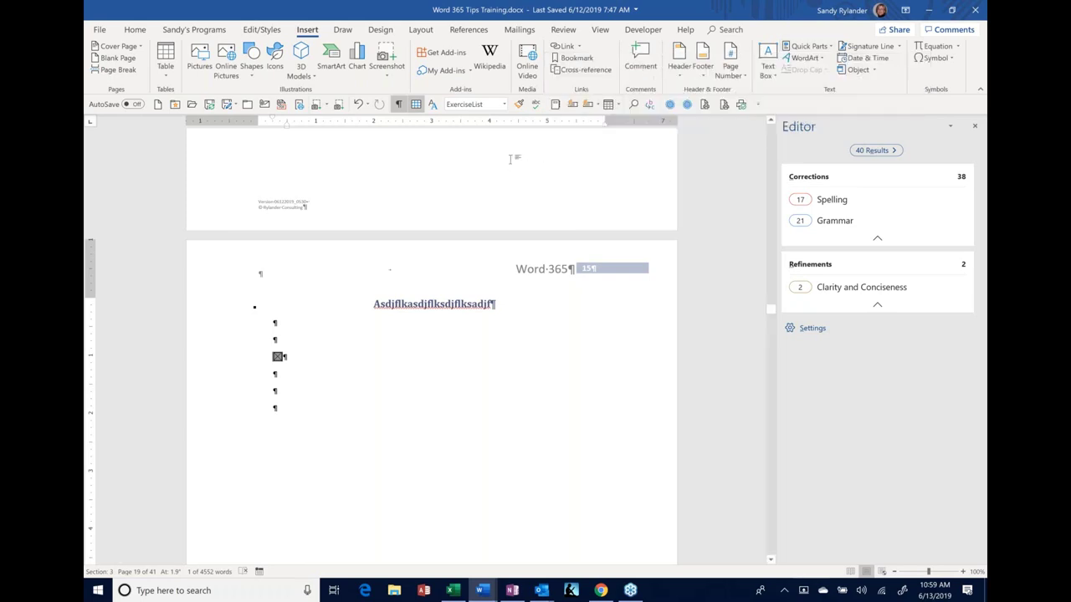
# Save the selected checkbox as AutoText entry 'Checkbox' in a new category 'Icons'.
pyautogui.click(572, 104)
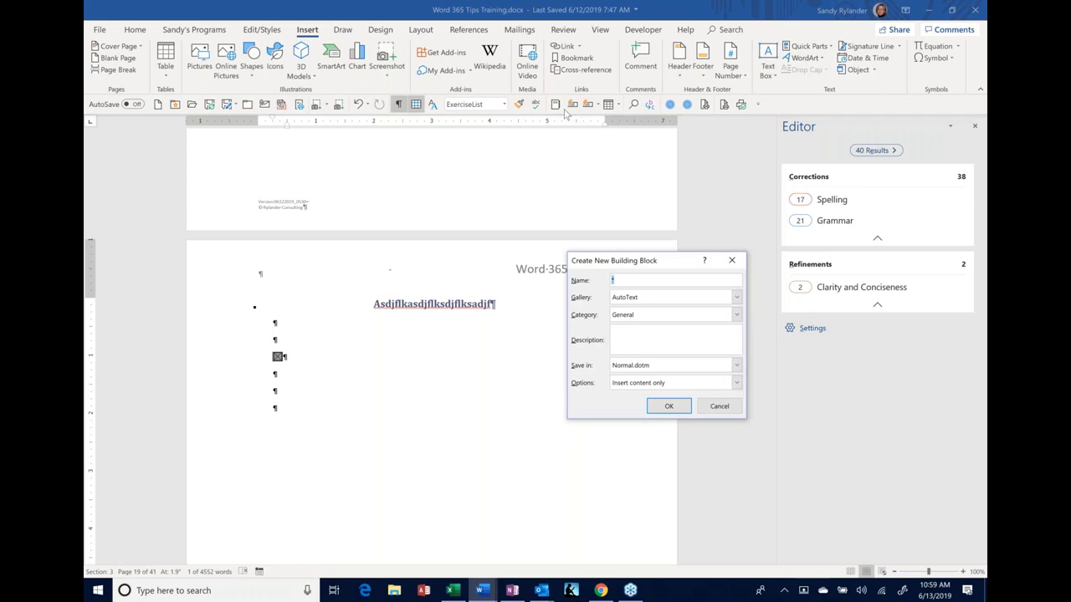
pyautogui.write('Checkbox')
pyautogui.click(736, 315)
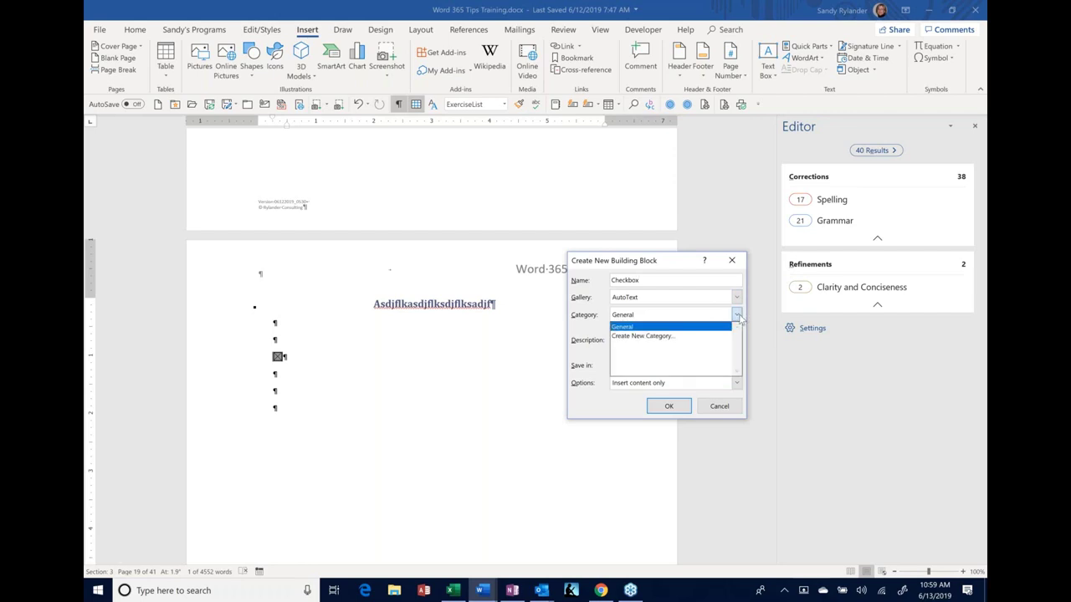
pyautogui.click(737, 316)
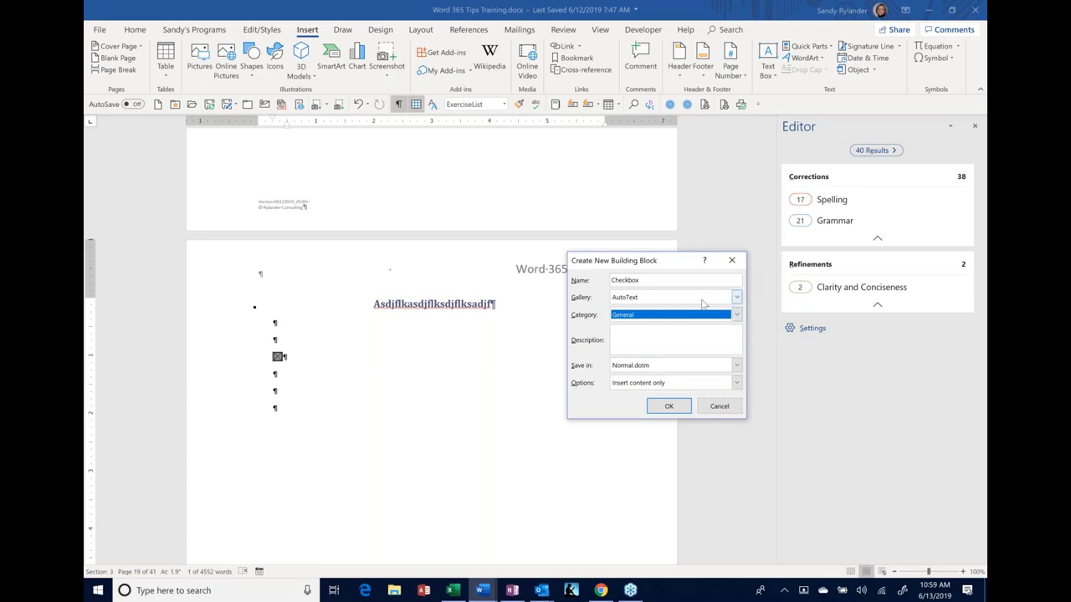
pyautogui.click(738, 316)
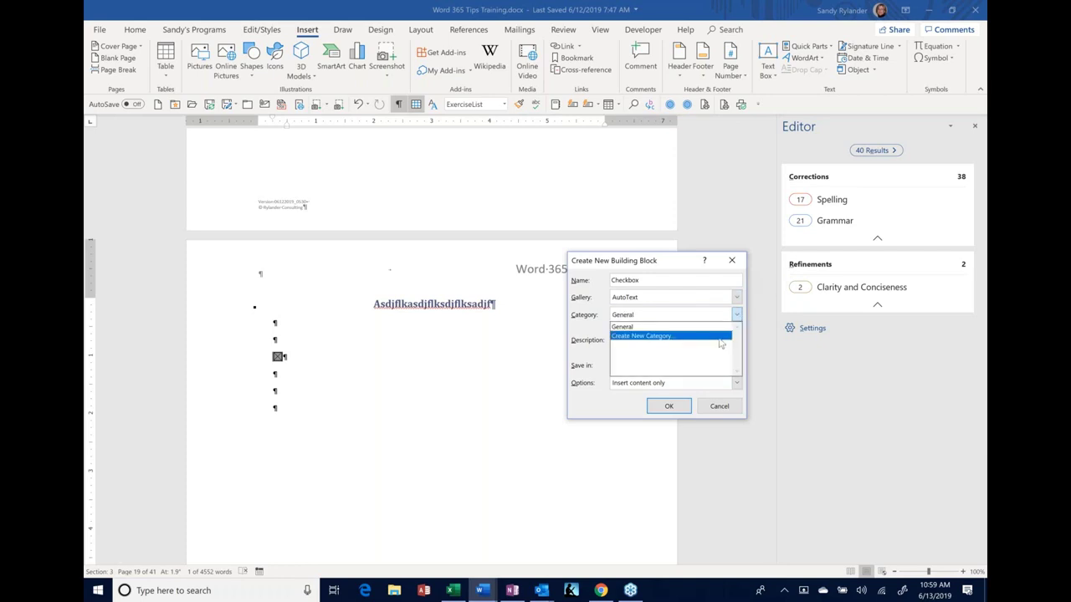
pyautogui.click(711, 335)
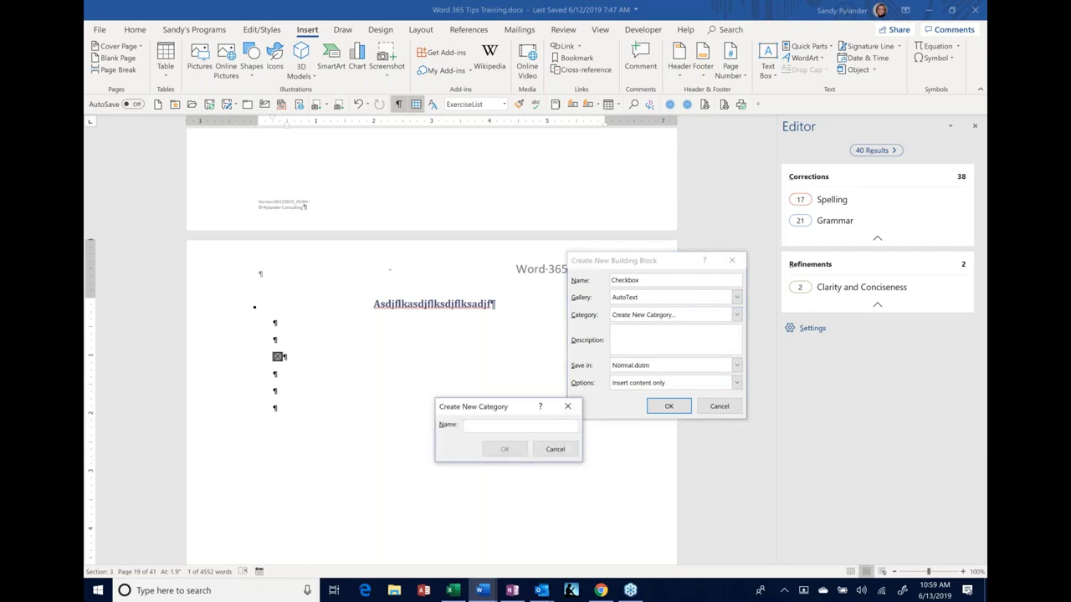
pyautogui.write('Icons')
pyautogui.click(505, 452)
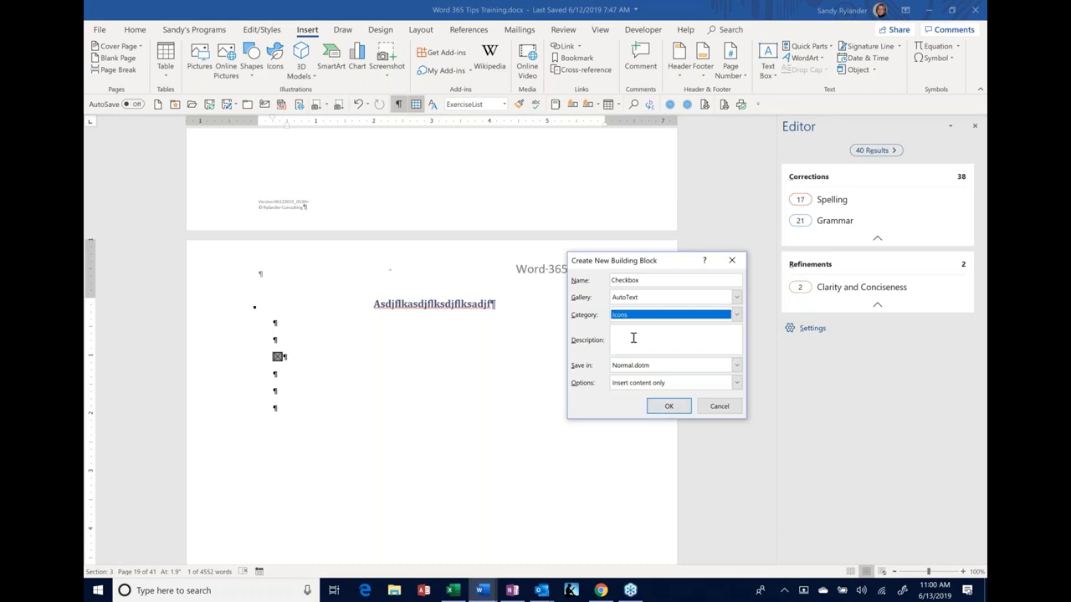
pyautogui.click(669, 408)
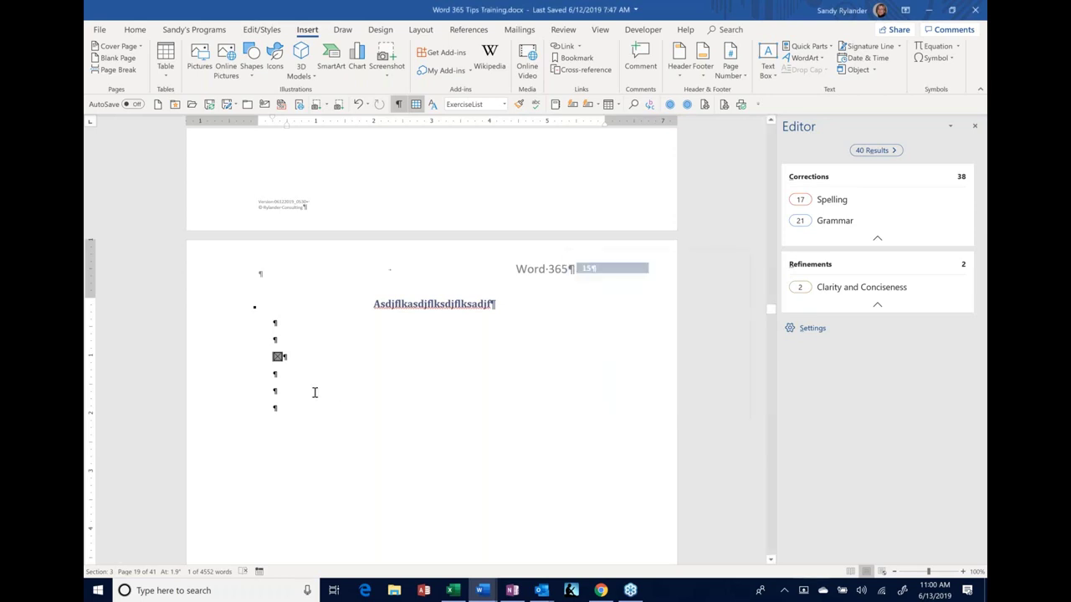
# Insert the saved Checkbox AutoText on the empty line, leaving its field options unchanged.
pyautogui.click(289, 388)
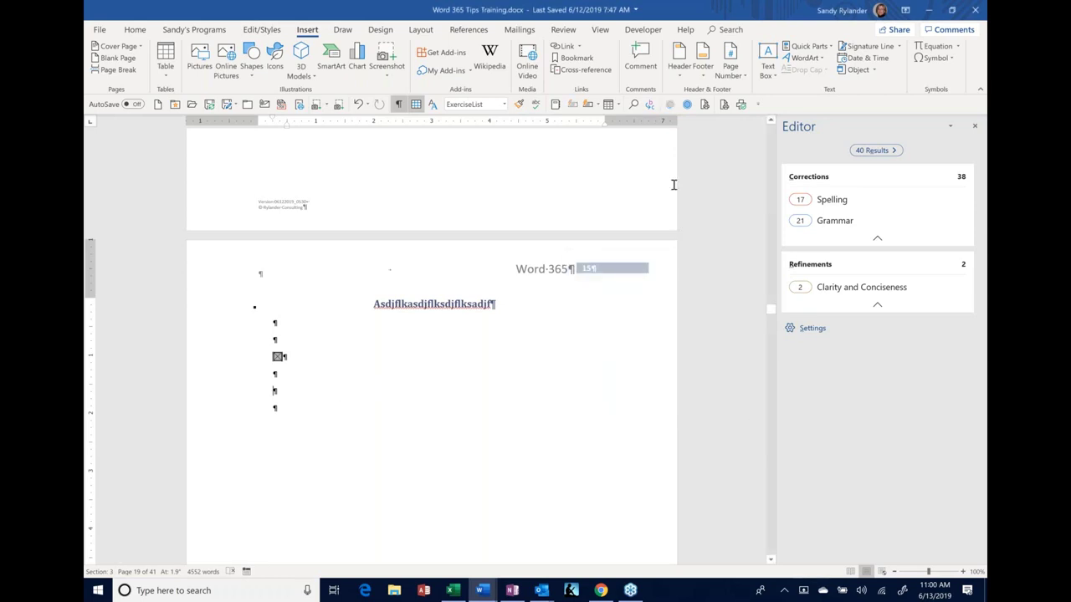
pyautogui.click(599, 107)
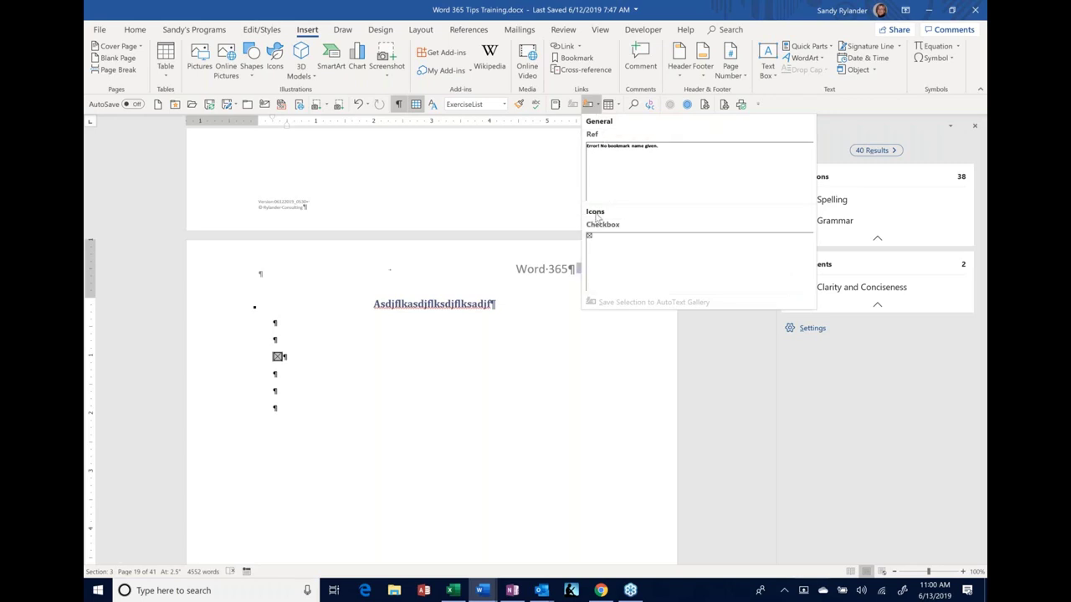
pyautogui.click(614, 274)
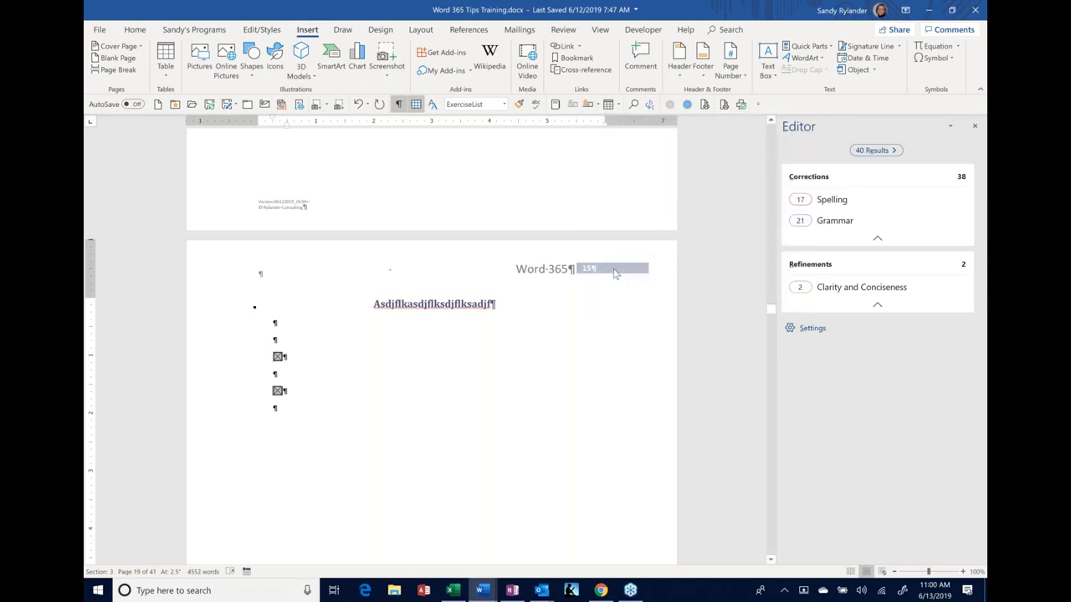
pyautogui.doubleClick(280, 391)
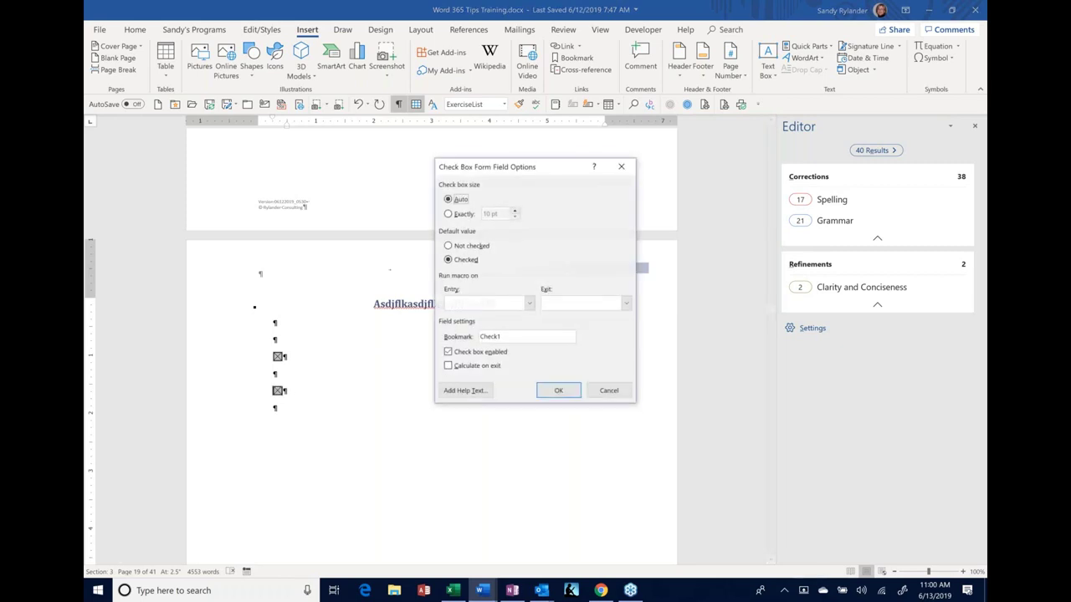
pyautogui.click(558, 390)
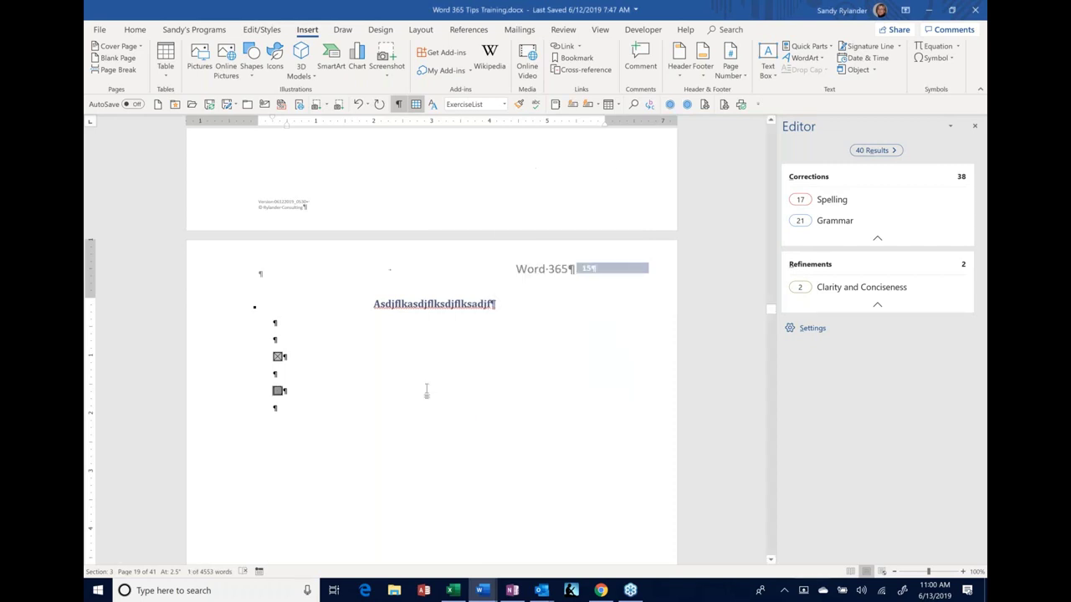
# Save the selected empty checkbox as AutoText entry 'Blankbox' in the Icons category.
pyautogui.click(277, 390)
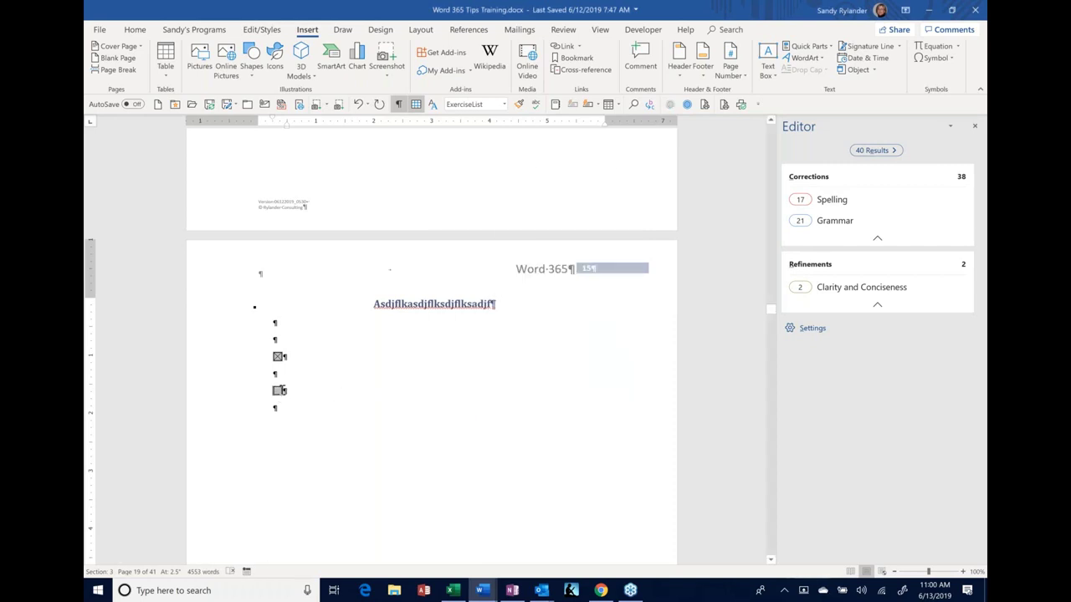
pyautogui.click(387, 405)
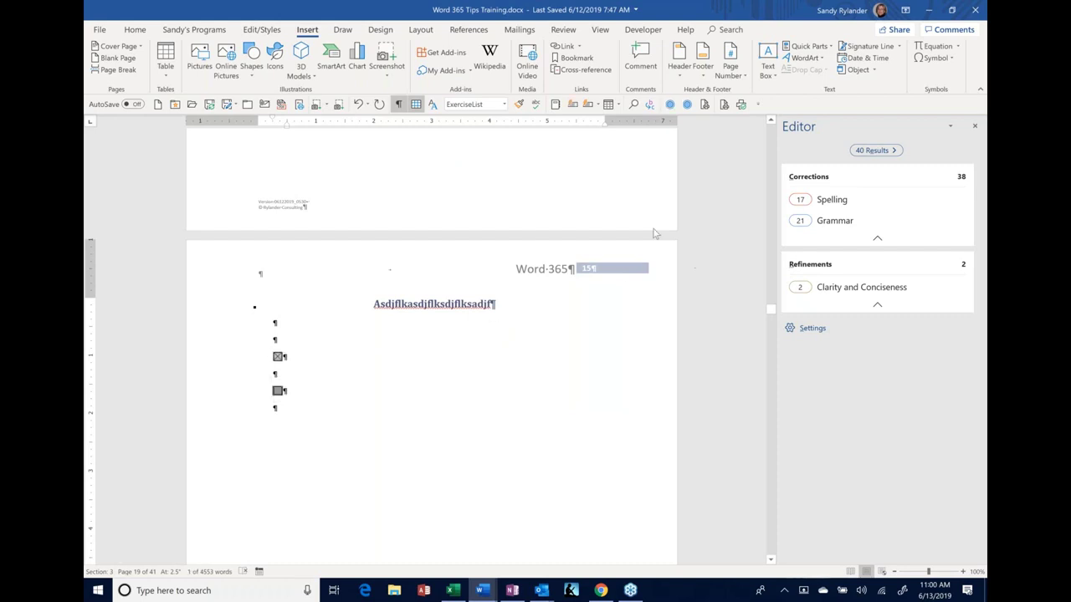
pyautogui.click(574, 107)
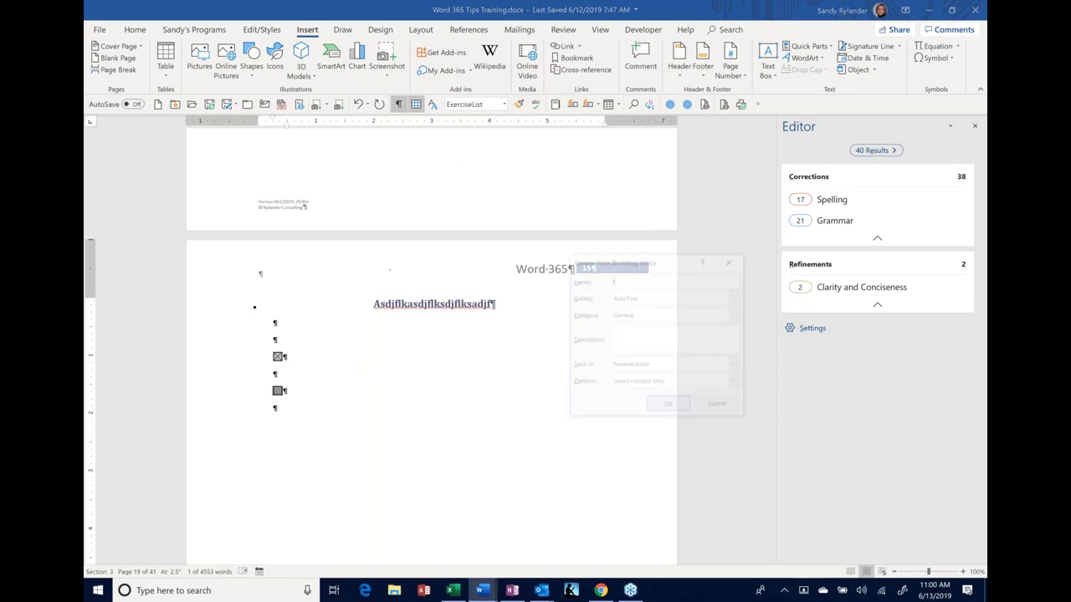
pyautogui.write('Check')
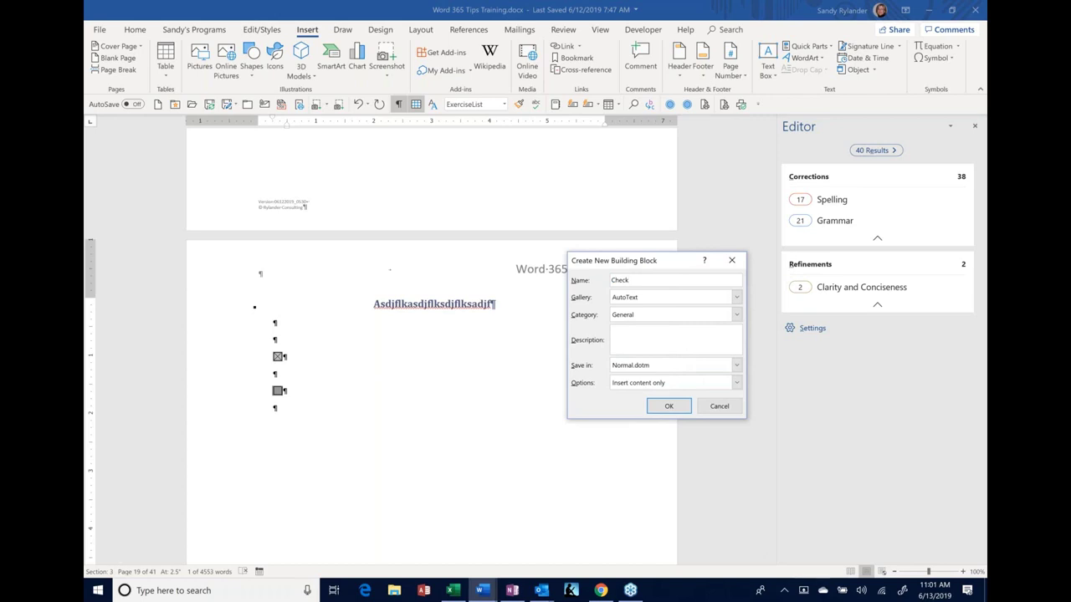
pyautogui.press('BackSpace')
pyautogui.press('BackSpace')
pyautogui.press('BackSpace')
pyautogui.press('BackSpace')
pyautogui.press('BackSpace')
pyautogui.write('Bla')
pyautogui.write('nk')
pyautogui.write('C')
pyautogui.press('BackSpace')
pyautogui.write('box')
pyautogui.click(632, 317)
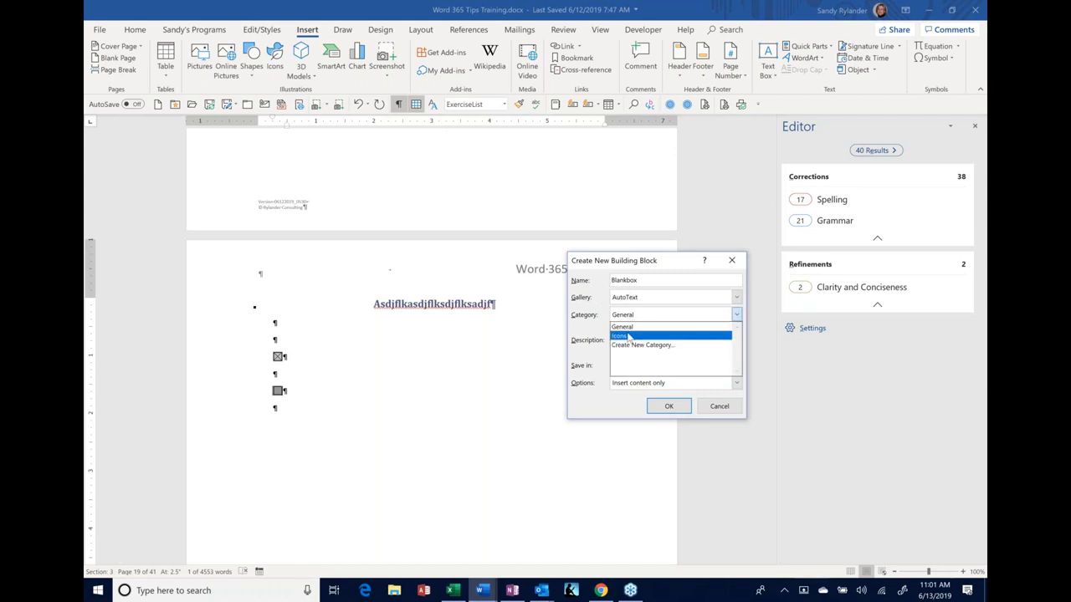
pyautogui.click(627, 335)
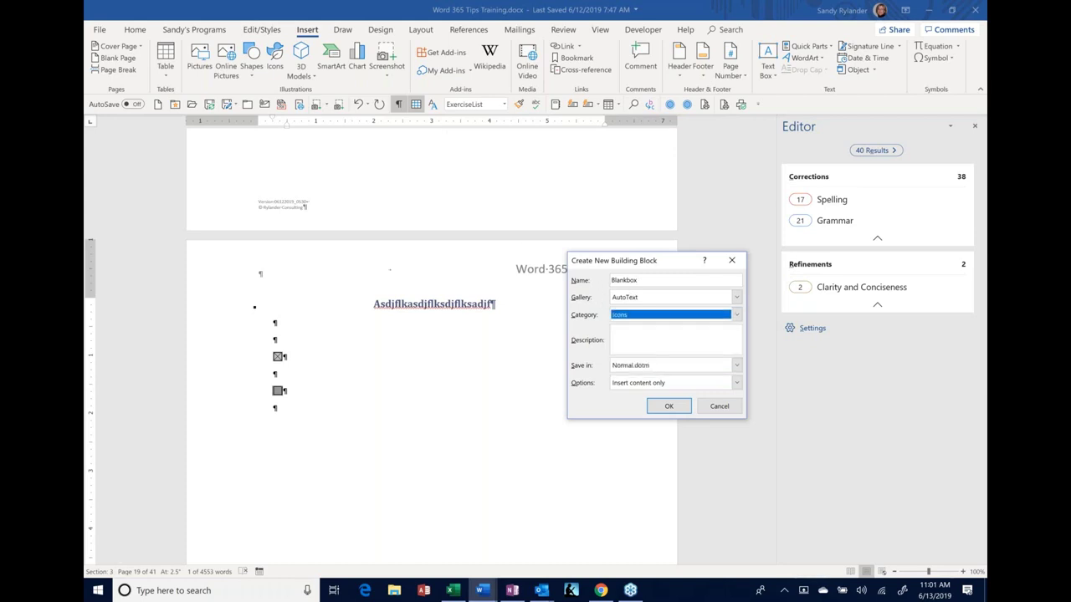
pyautogui.click(668, 406)
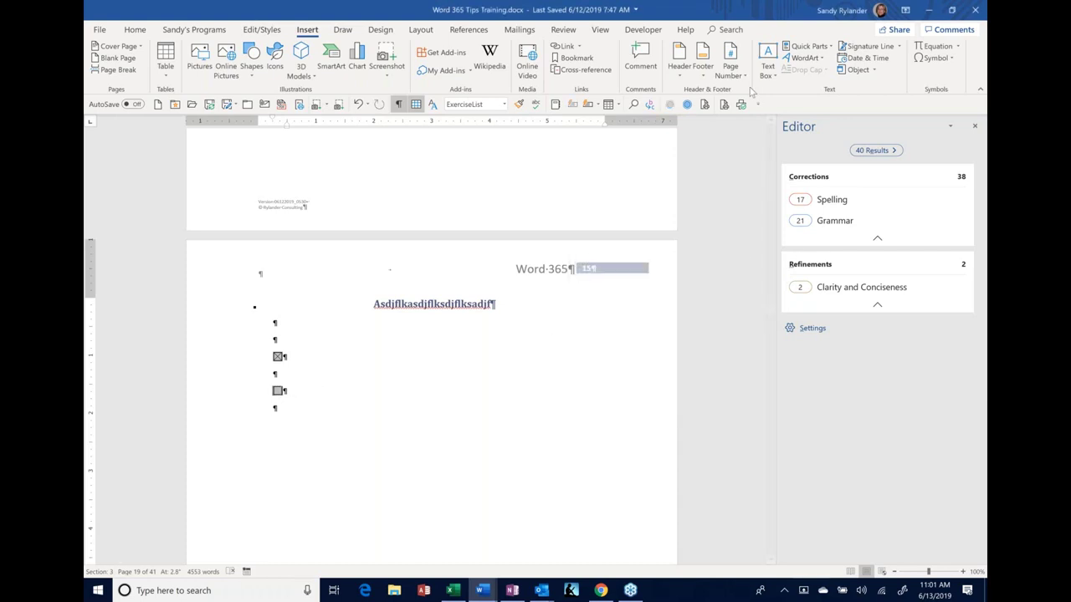
# Insert the Blankbox entry, then the Checkbox entry, from the AutoText gallery on the last line.
pyautogui.click(597, 107)
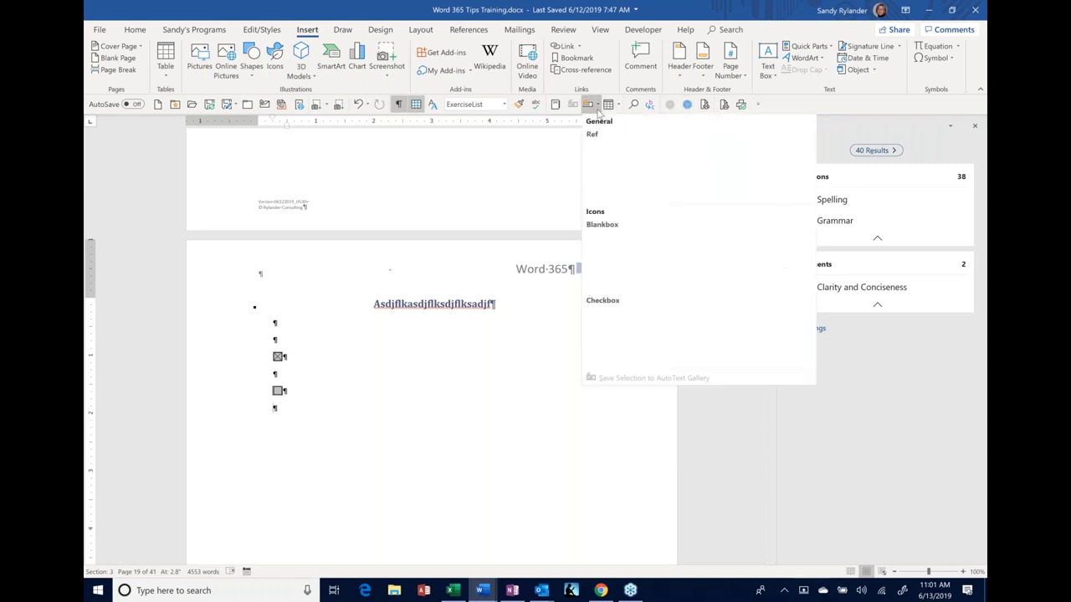
pyautogui.click(627, 255)
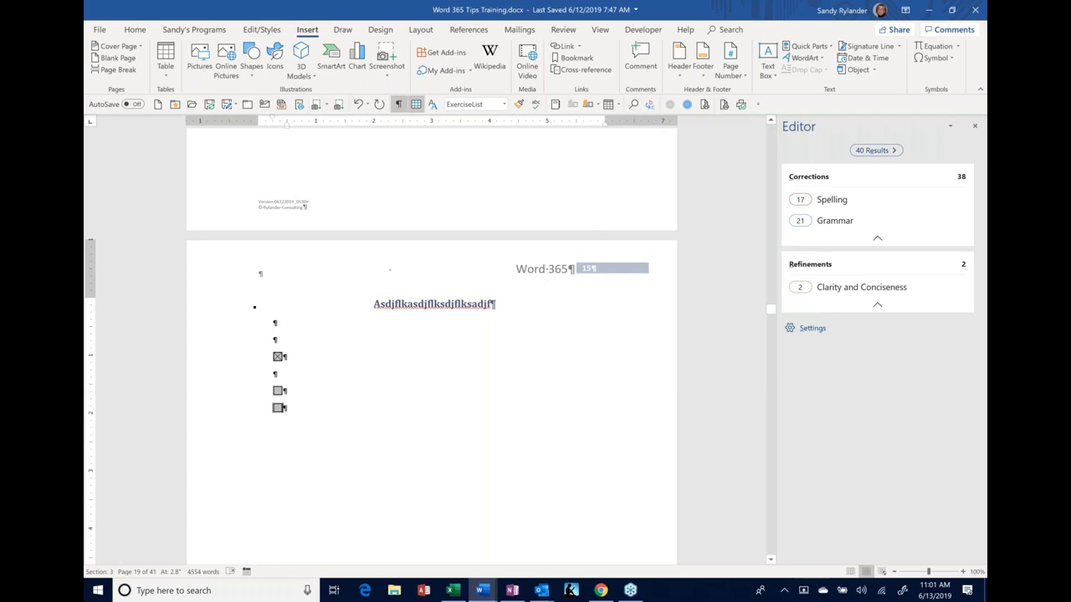
pyautogui.click(597, 106)
pyautogui.click(614, 328)
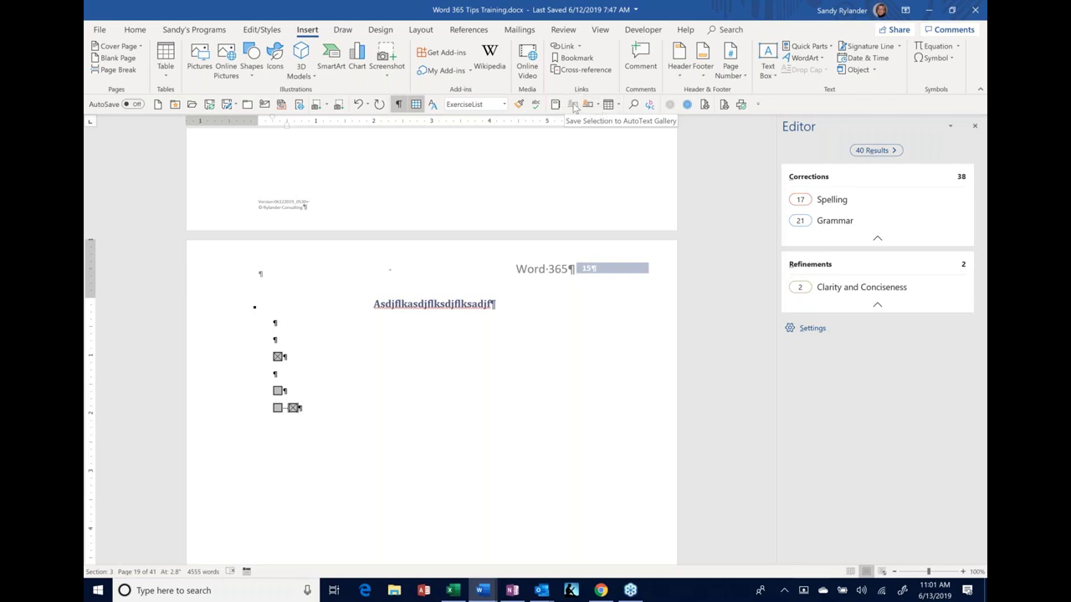
pyautogui.click(619, 105)
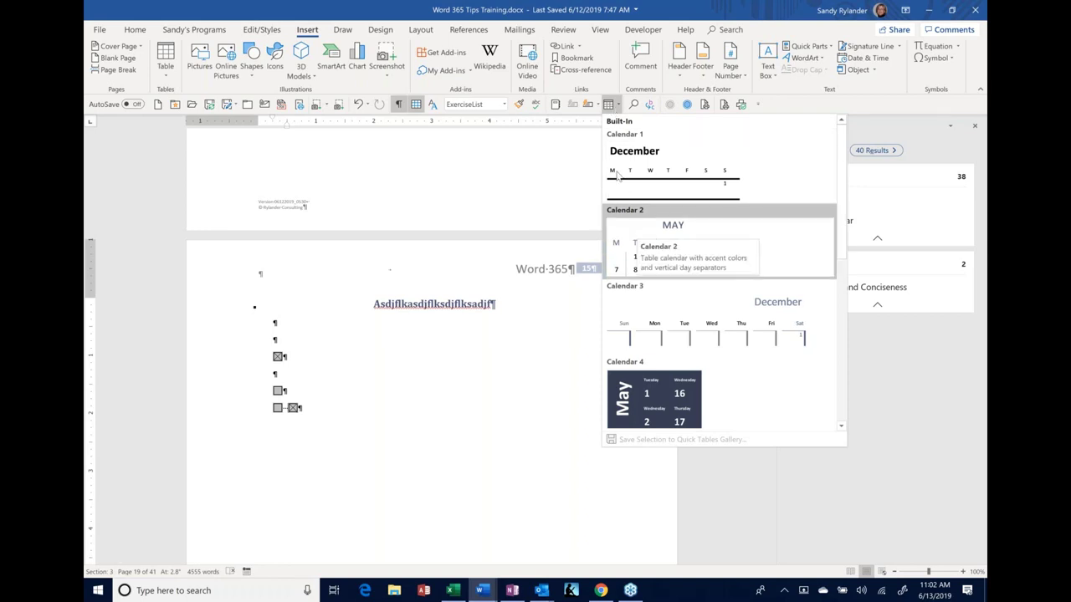
# Close the Quick Tables gallery without inserting a table.
pyautogui.click(479, 336)
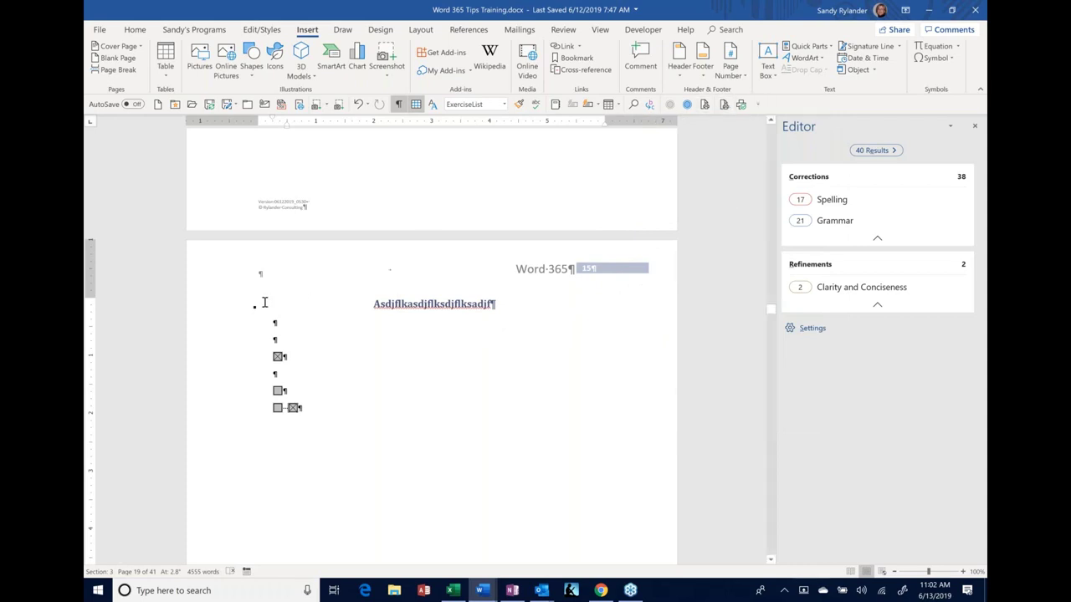
# Delete the heading with its checkbox lines, then the 'adfasdfasdfsadfasdf' heading.
pyautogui.moveTo(228, 309); pyautogui.dragTo(234, 443)
pyautogui.press('Delete')
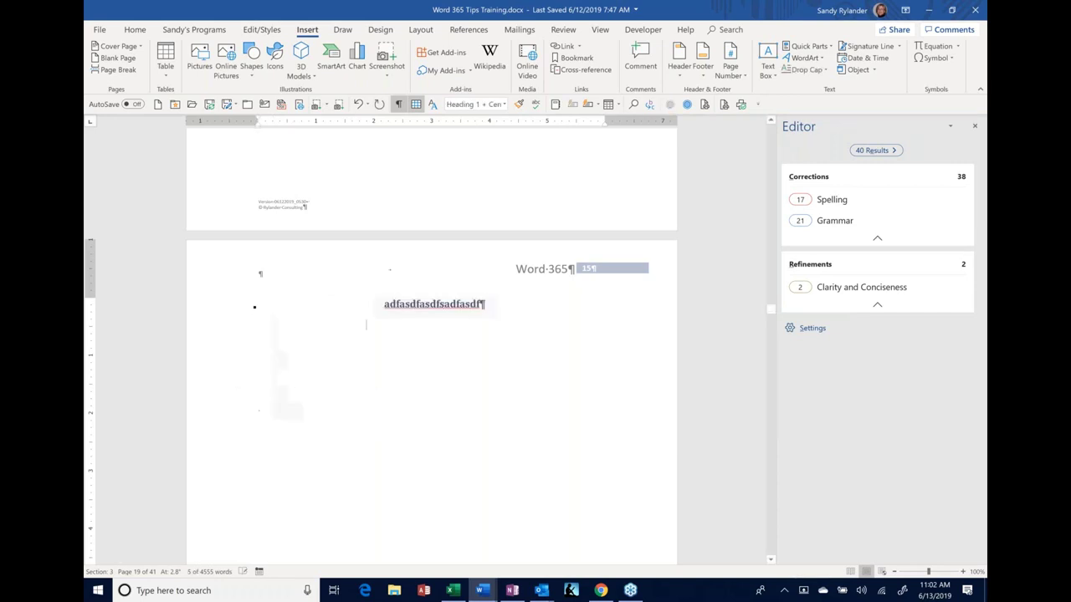
pyautogui.click(227, 318)
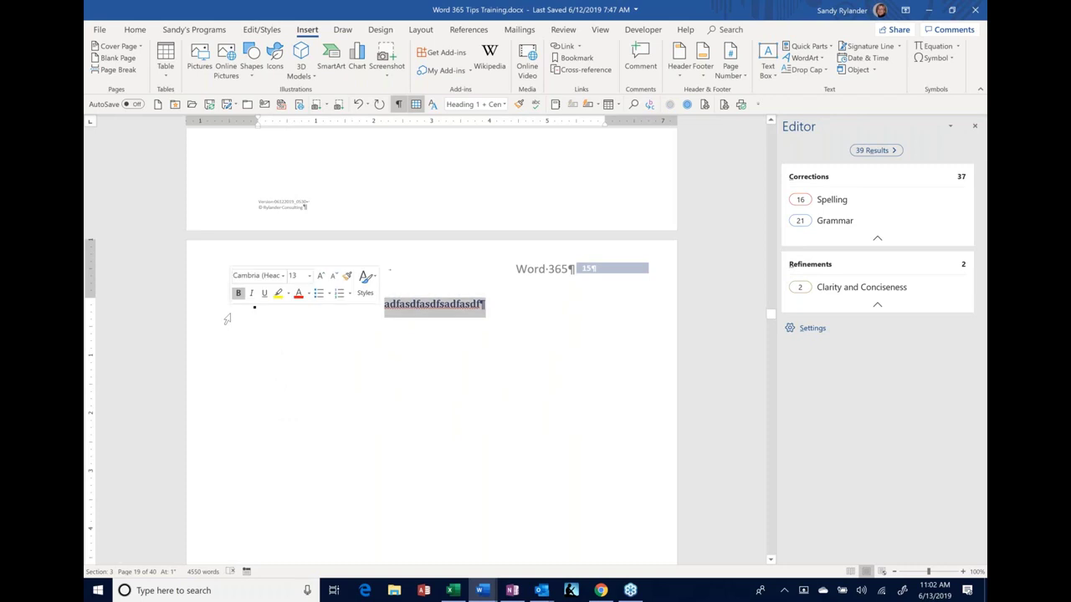
pyautogui.press('Delete')
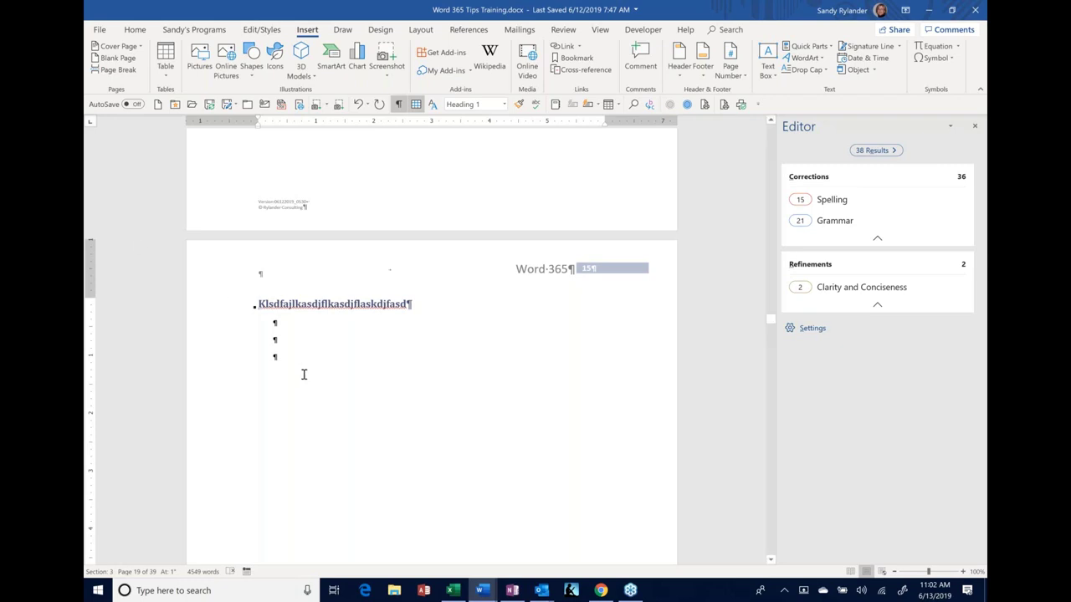
pyautogui.click(274, 336)
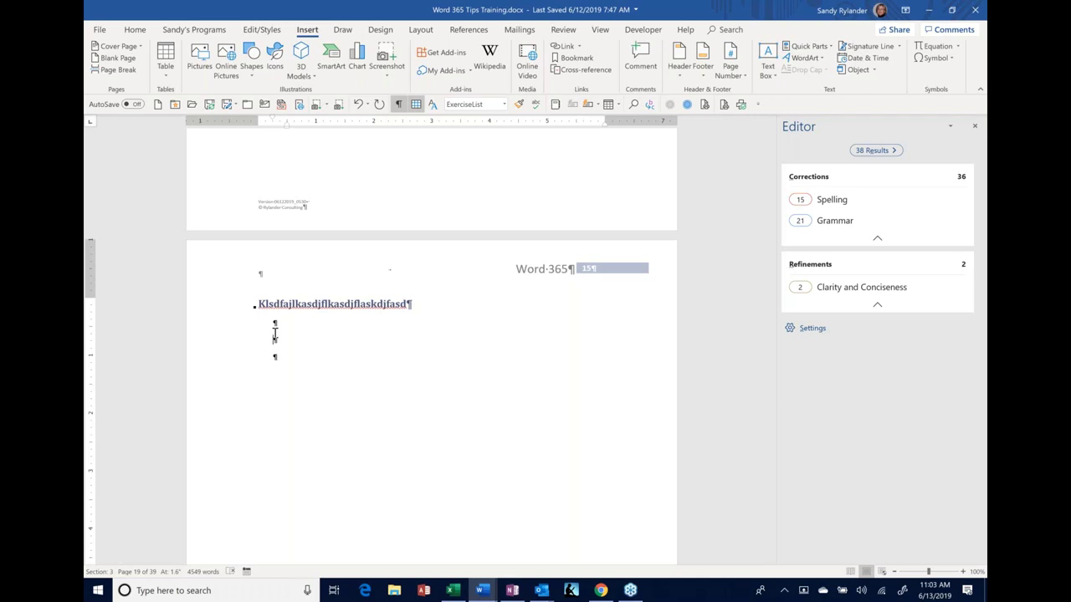
# Type 'Chairs' and 'Tables' on separate lines under the heading.
pyautogui.write('Ca')
pyautogui.press('BackSpace')
pyautogui.write('hairs')
pyautogui.press('Return')
pyautogui.write('Tables')
# Add tab-separated quantities 120 and 240, and a 'Tablets - 765' line.
pyautogui.click(294, 340)
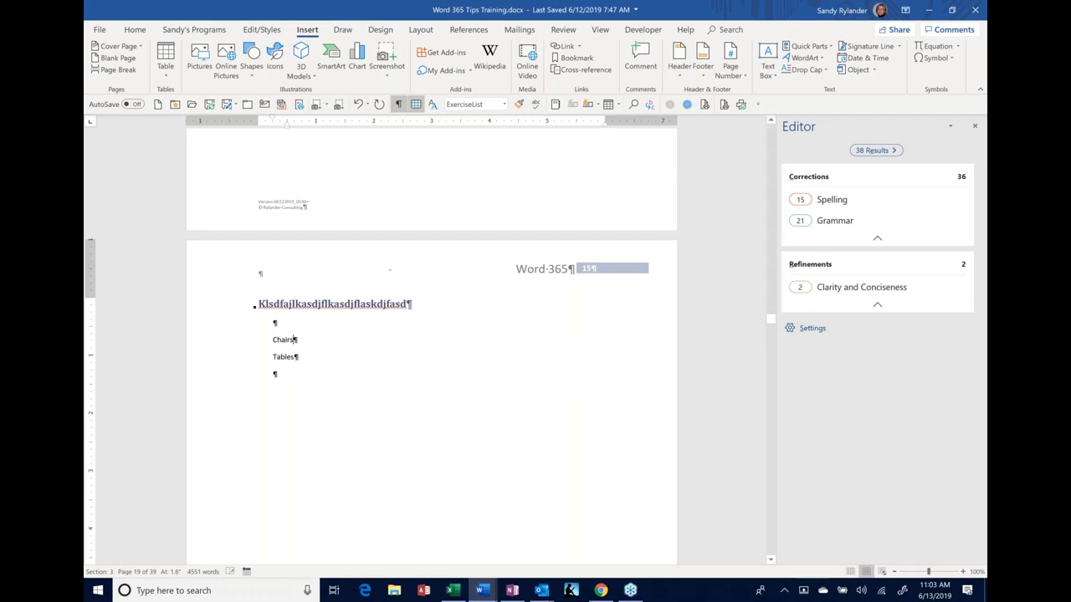
pyautogui.press('Tab')
pyautogui.write('120')
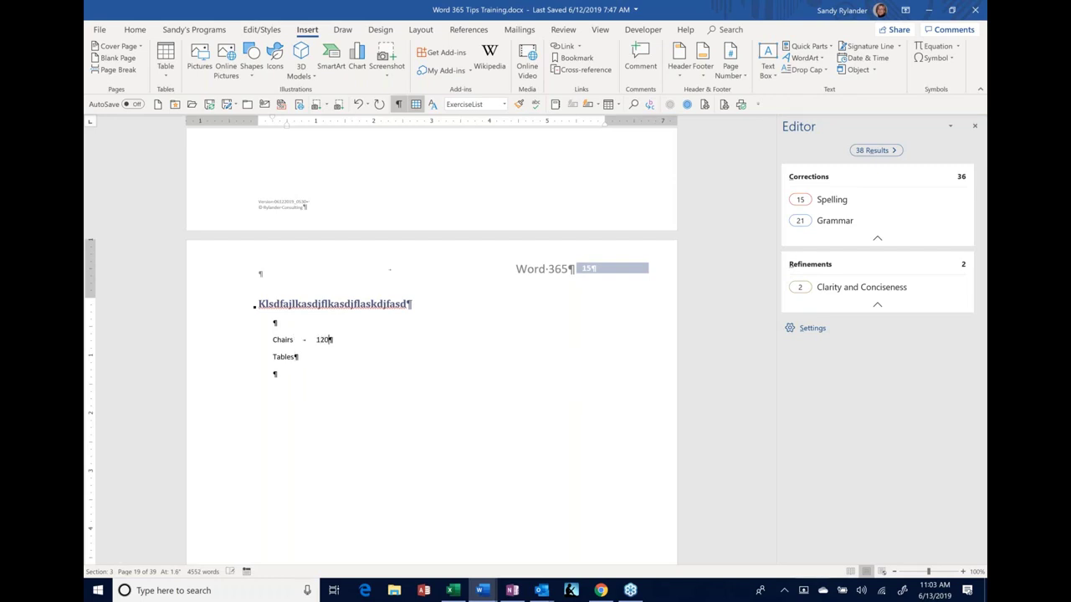
pyautogui.press('Tab')
pyautogui.write('240')
pyautogui.press('Return')
pyautogui.write('Tablets')
pyautogui.press('Tab')
pyautogui.write('-')
pyautogui.press('Tab')
pyautogui.write('765')
pyautogui.rightClick(604, 35)
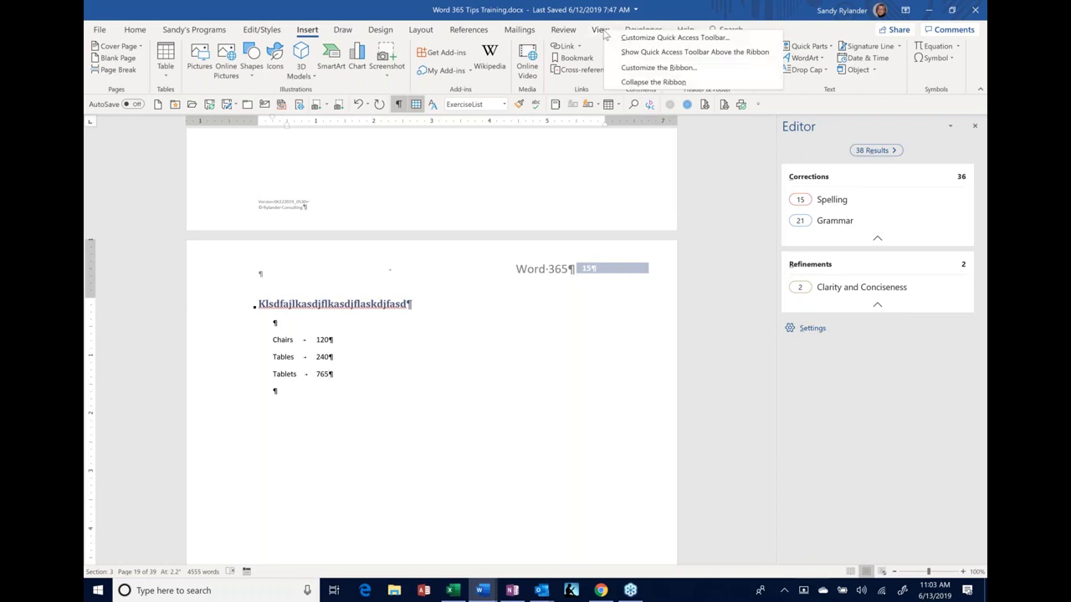
pyautogui.press('Escape')
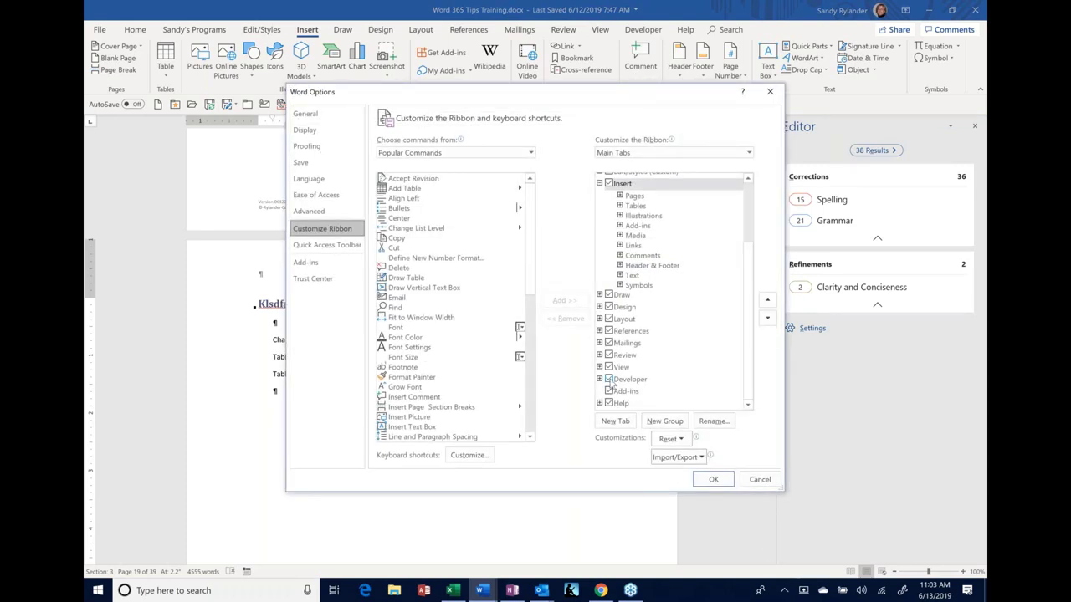
pyautogui.click(713, 479)
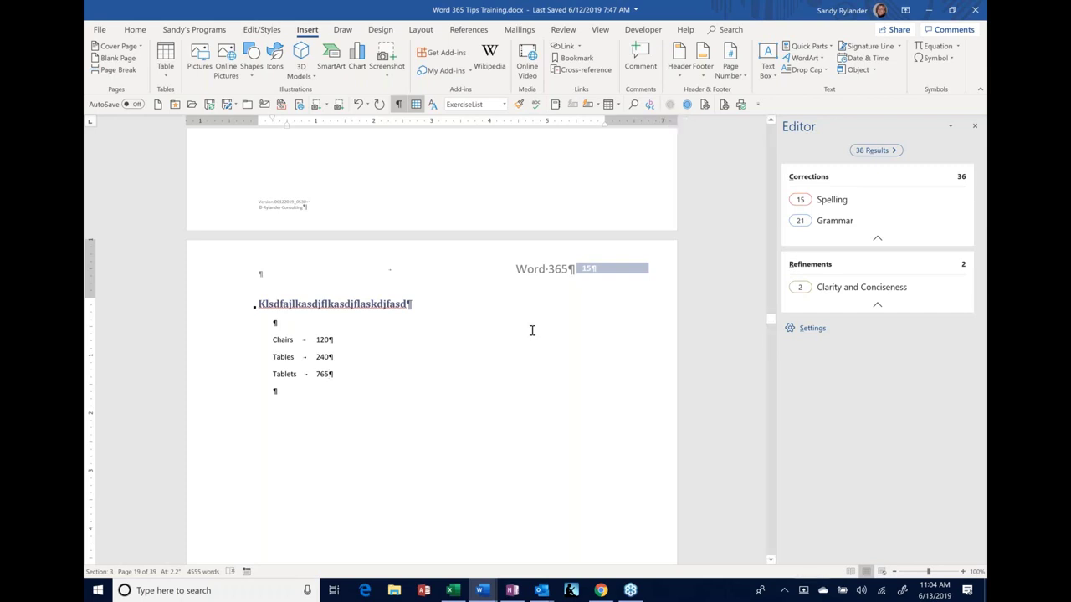
pyautogui.click(330, 374)
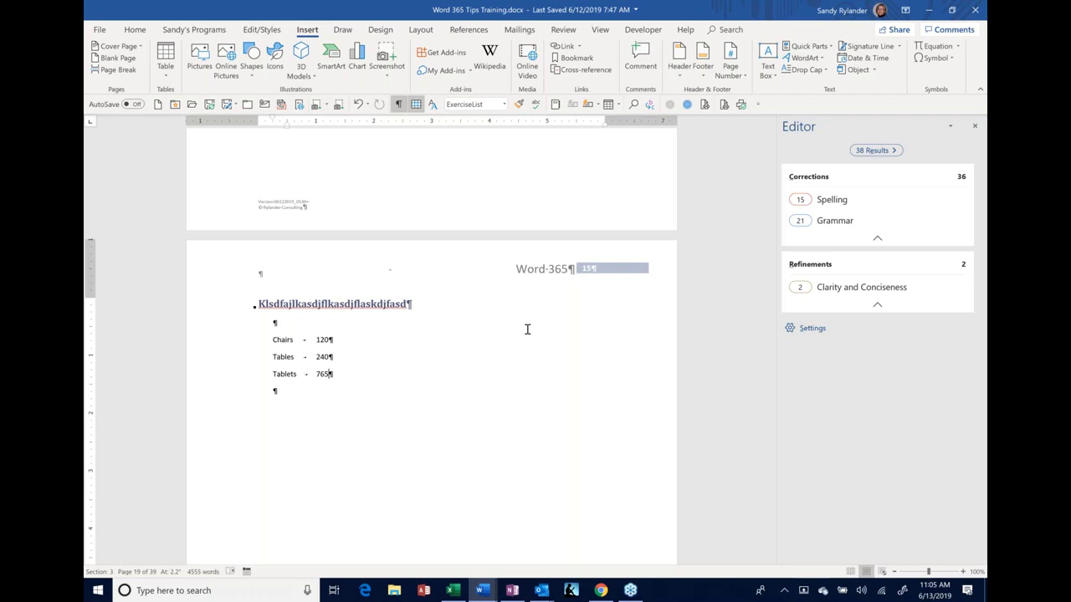
# Show the Headings list in the Navigation pane and close the Editor pane.
pyautogui.click(134, 573)
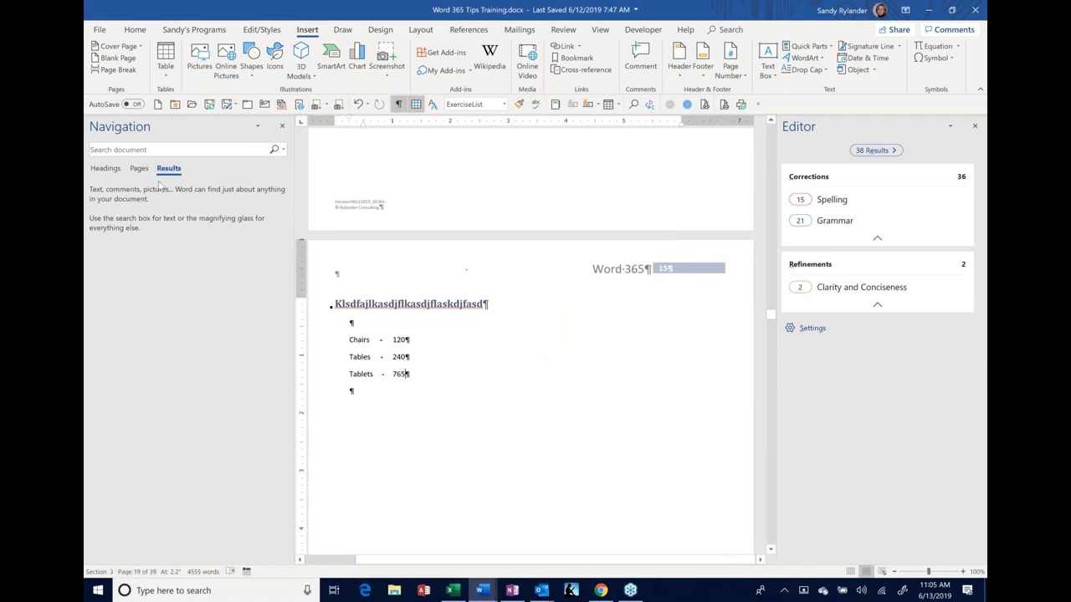
pyautogui.click(104, 169)
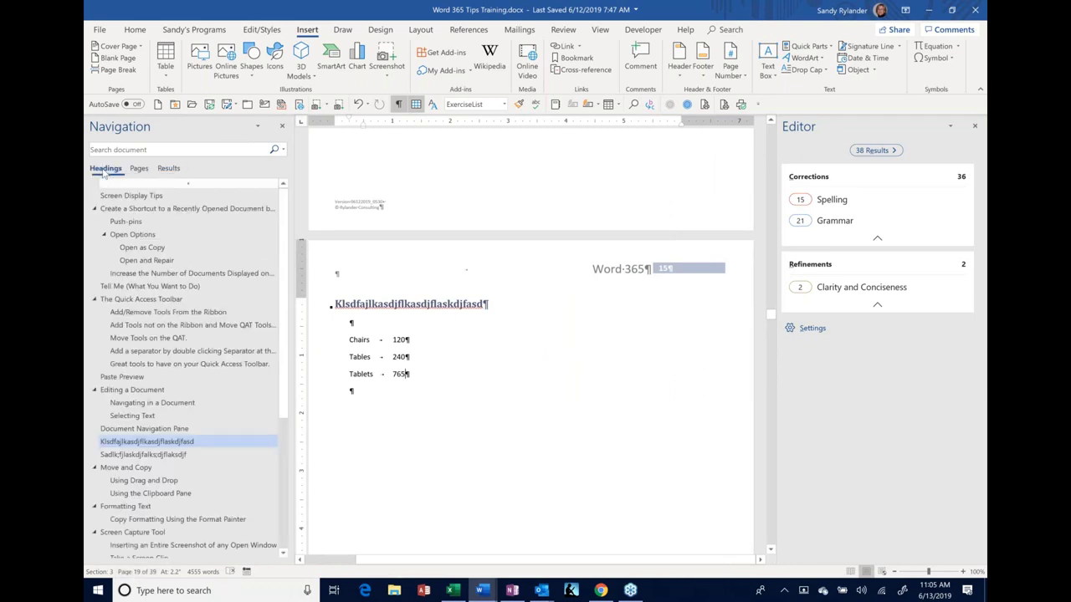
pyautogui.click(504, 104)
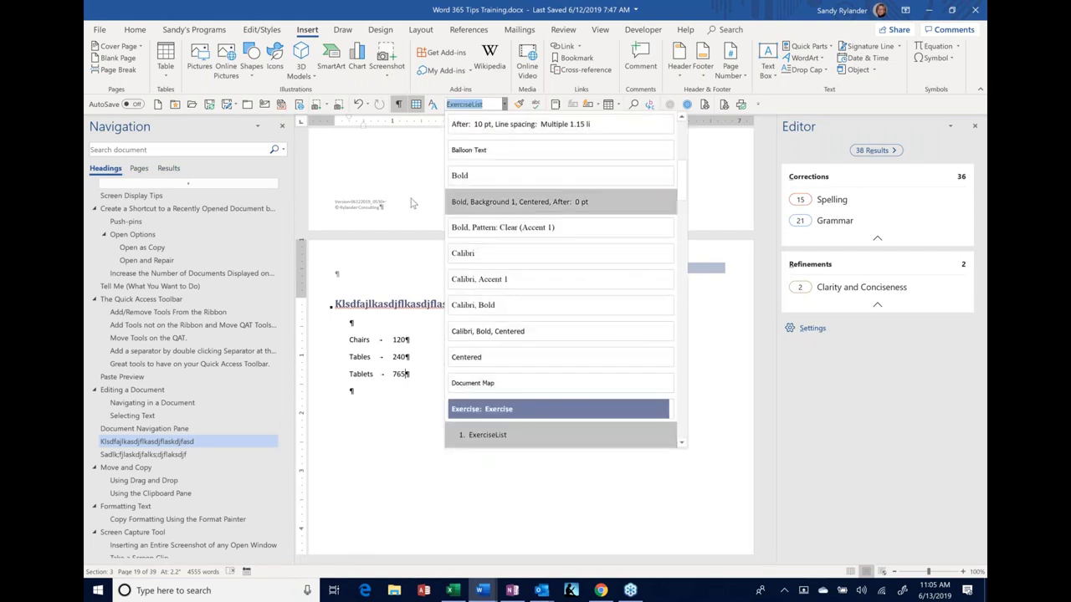
pyautogui.click(343, 332)
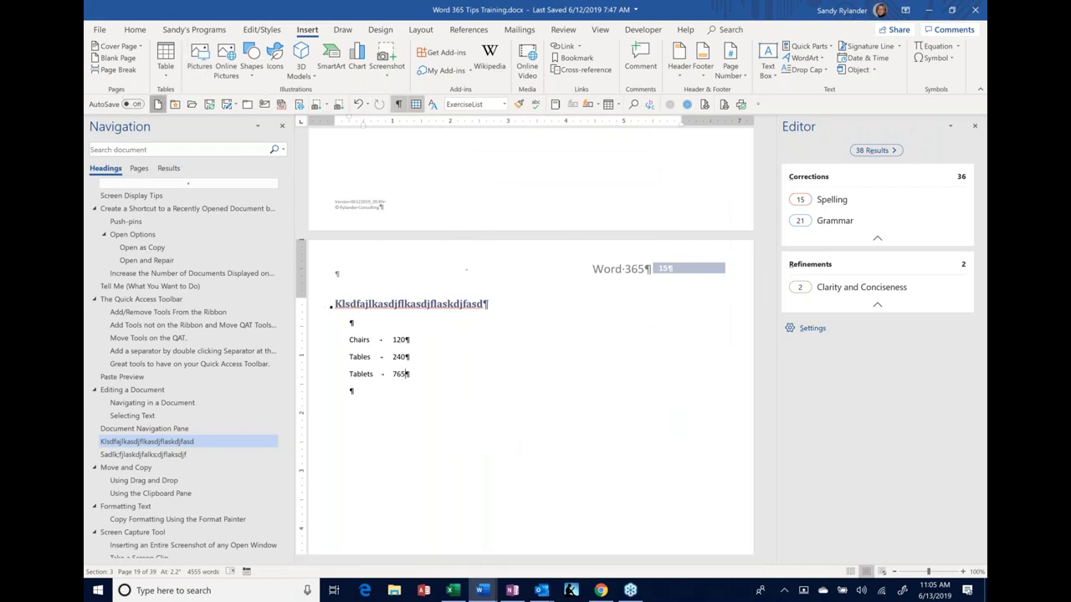
pyautogui.click(158, 104)
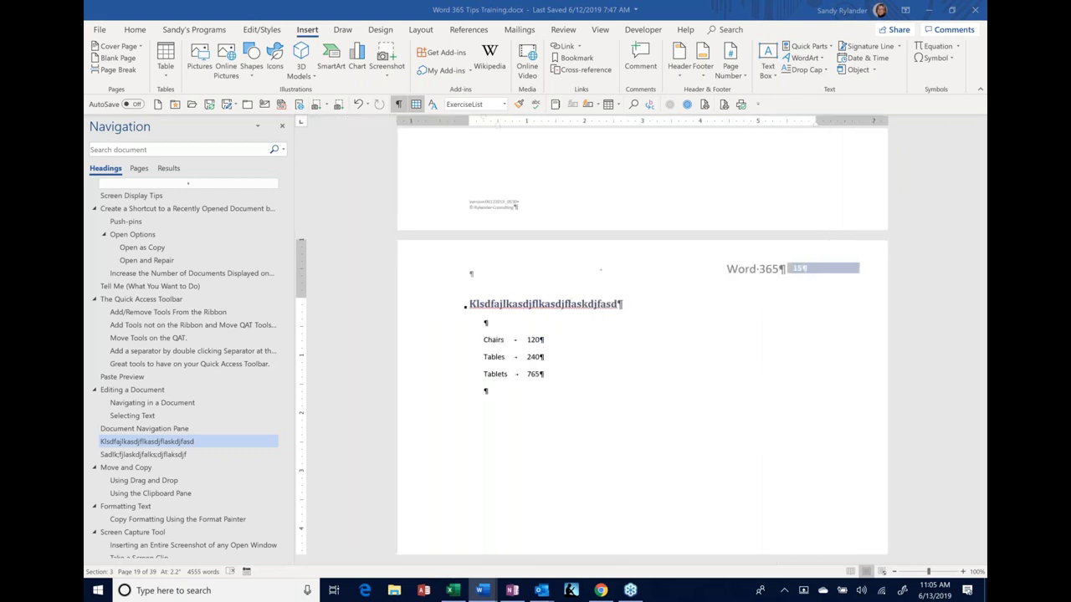
# Replace the placeholder line with 'Chapt 1', 'Macros' and 'QAT' on separate lines.
pyautogui.write('Jaskldfjlkasdf')
pyautogui.press('Return')
pyautogui.press('Return')
pyautogui.press('Return')
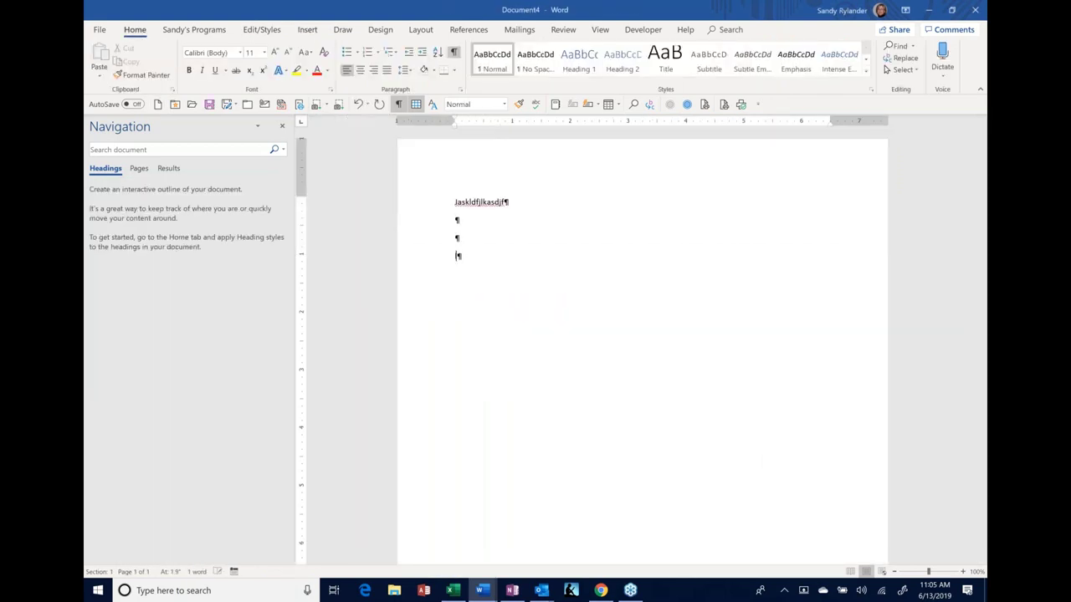
pyautogui.press('BackSpace')
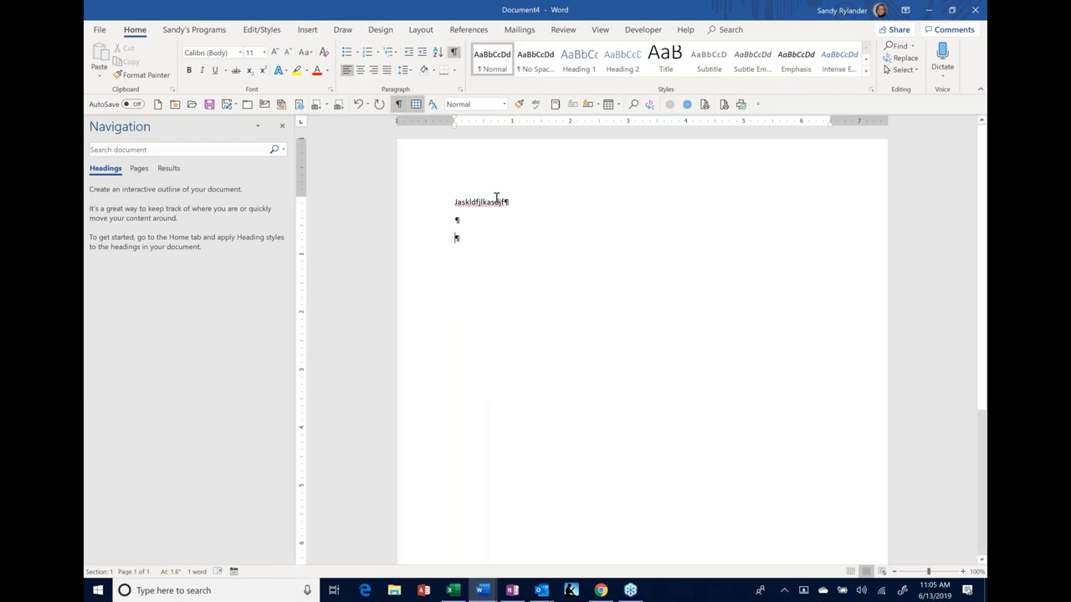
pyautogui.click(435, 195)
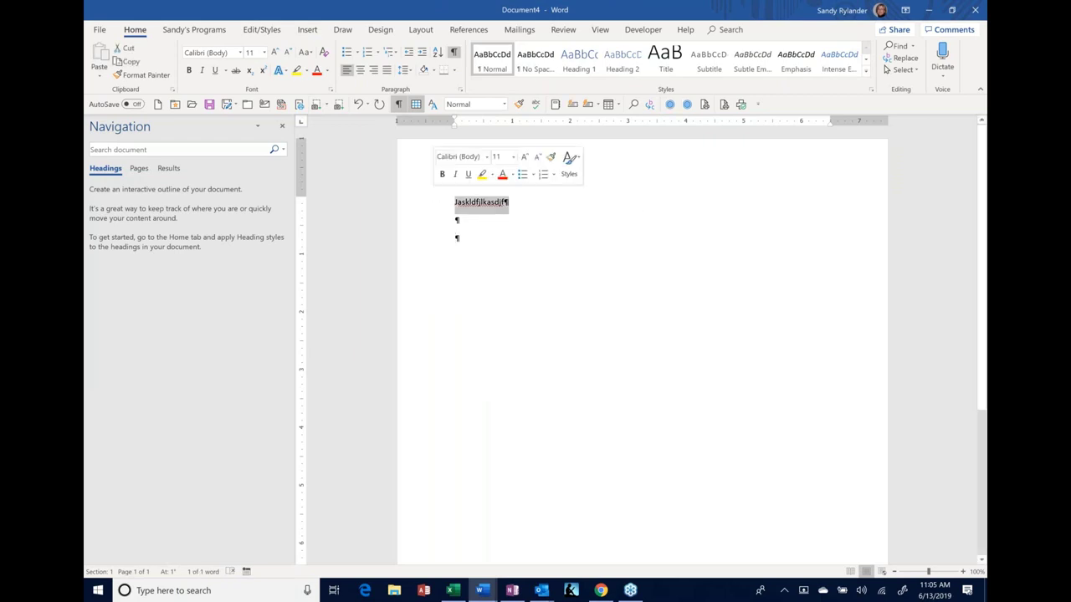
pyautogui.write('Chapt 1')
pyautogui.press('Return')
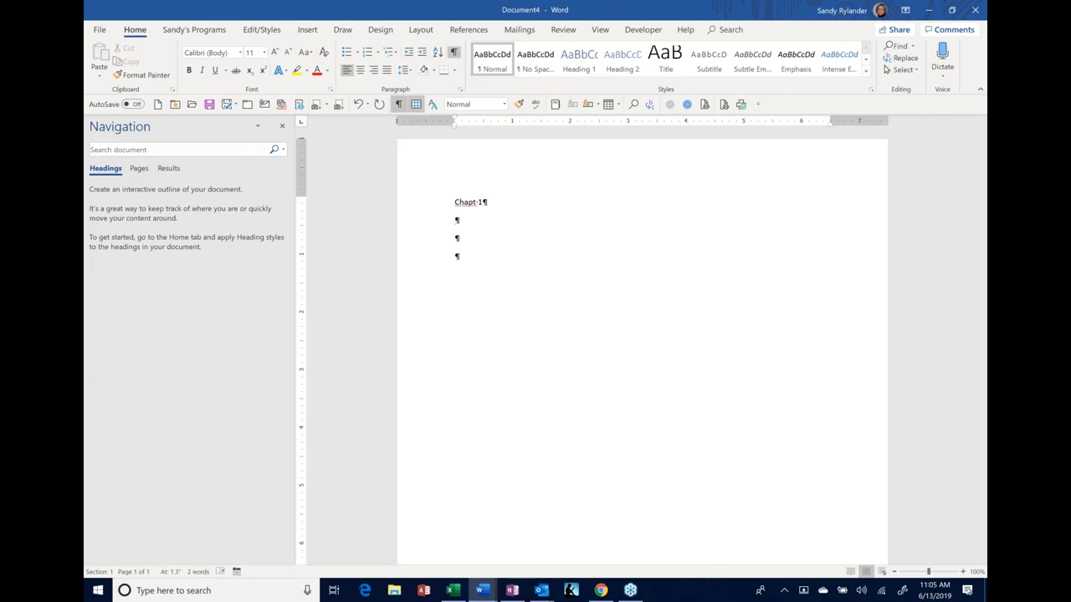
pyautogui.write('Macros')
pyautogui.press('Return')
pyautogui.write('QAT')
# Add 'Adding', 'Removing' and 'Chapt 2' lines, then make 'Chapt 1' bold.
pyautogui.click(471, 257)
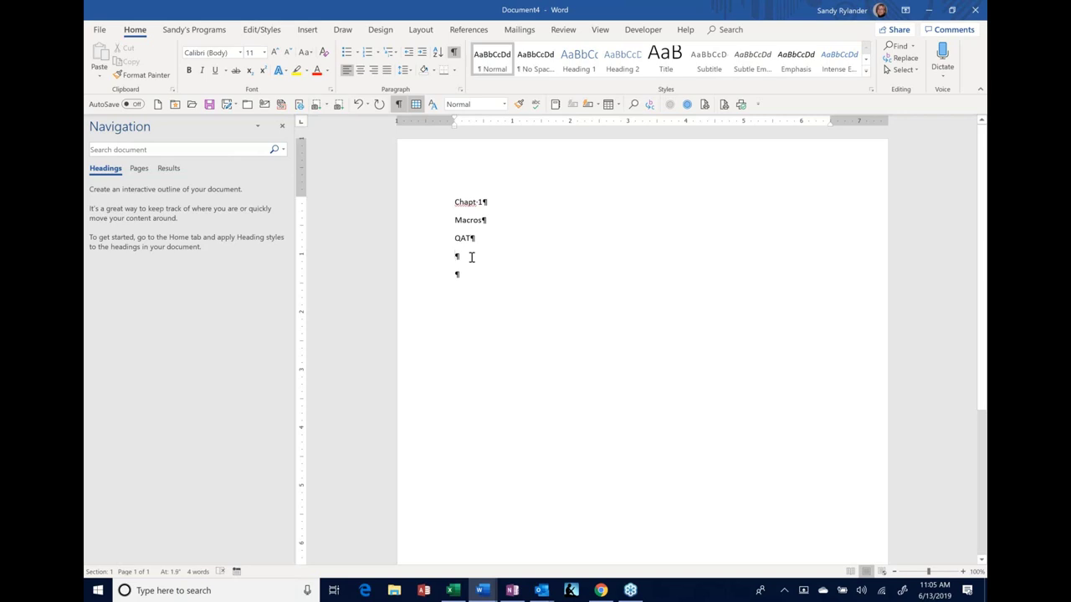
pyautogui.write('Adding')
pyautogui.press('Return')
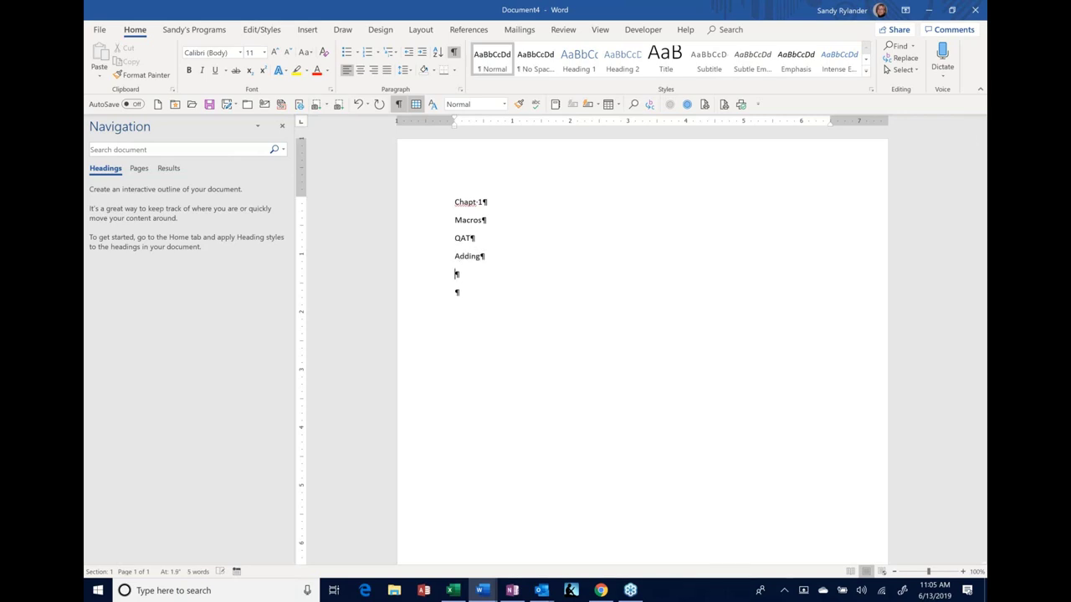
pyautogui.write('Removigh')
pyautogui.press('BackSpace')
pyautogui.press('BackSpace')
pyautogui.write('ng')
pyautogui.click(457, 204)
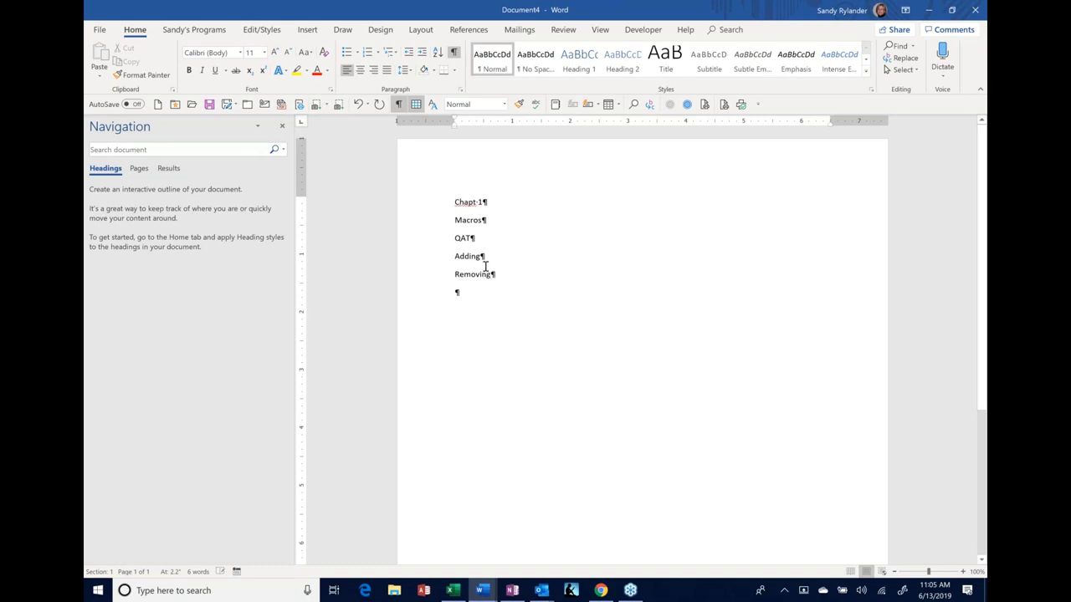
pyautogui.click(466, 294)
pyautogui.write('Chapt 2')
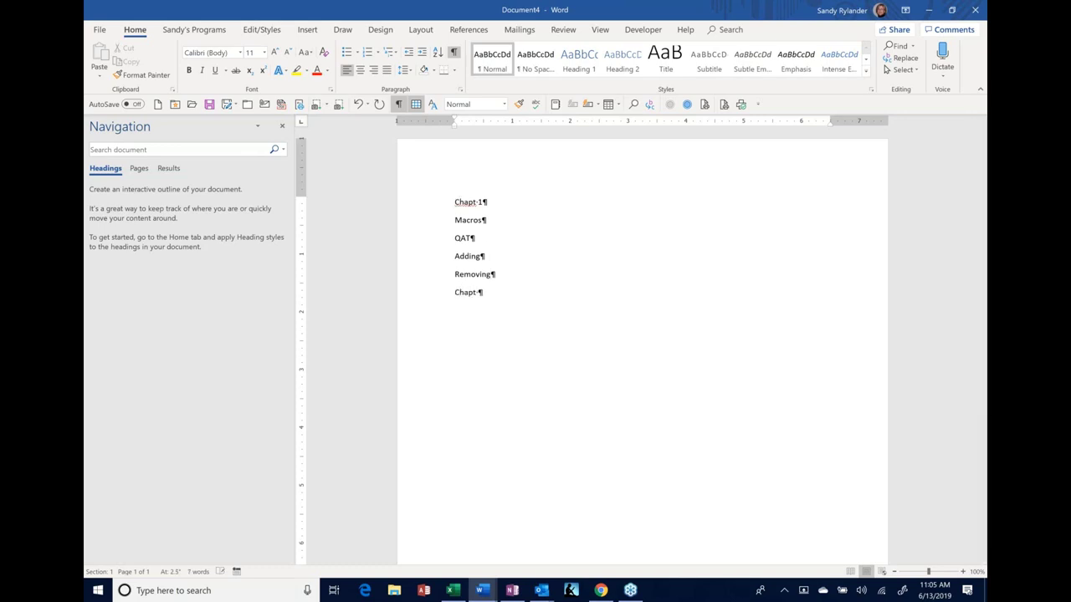
pyautogui.click(439, 205)
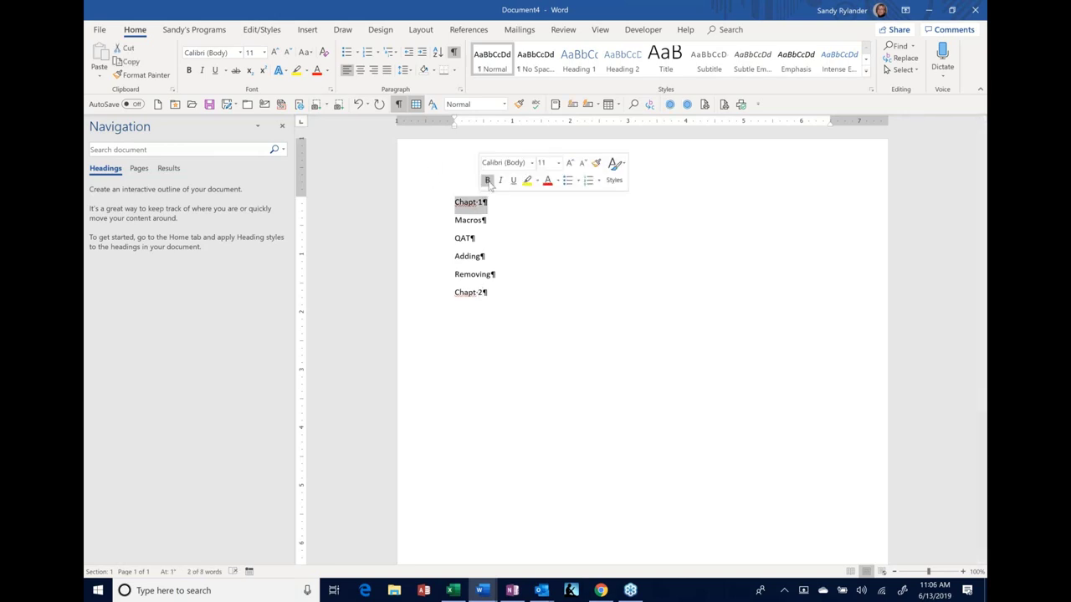
pyautogui.click(488, 182)
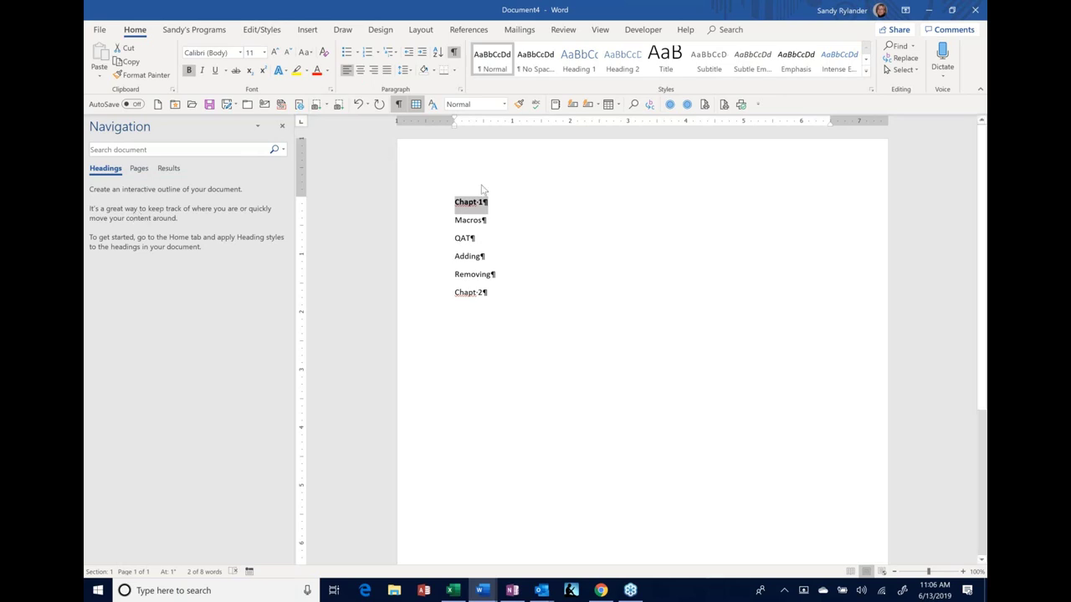
# Apply Heading 1 to Chapt 1 and Chapt 2.
pyautogui.click(580, 69)
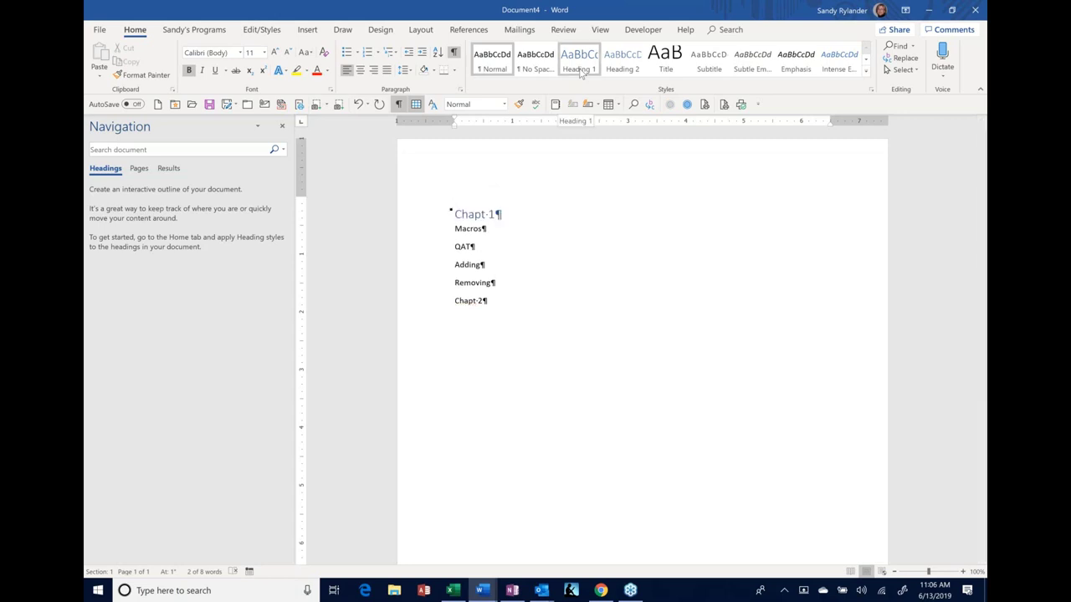
pyautogui.click(580, 69)
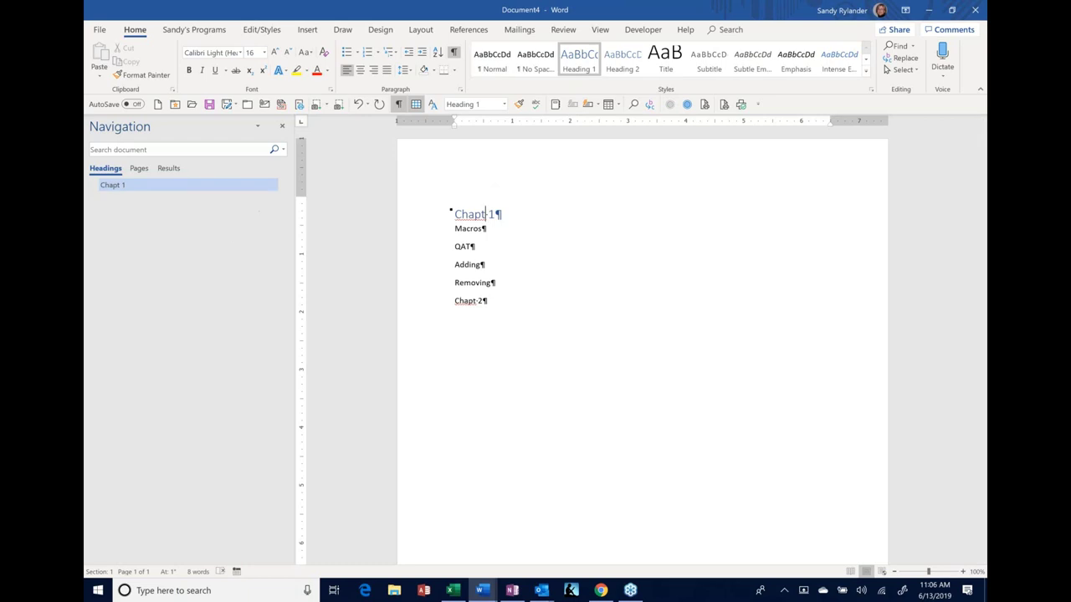
pyautogui.click(474, 301)
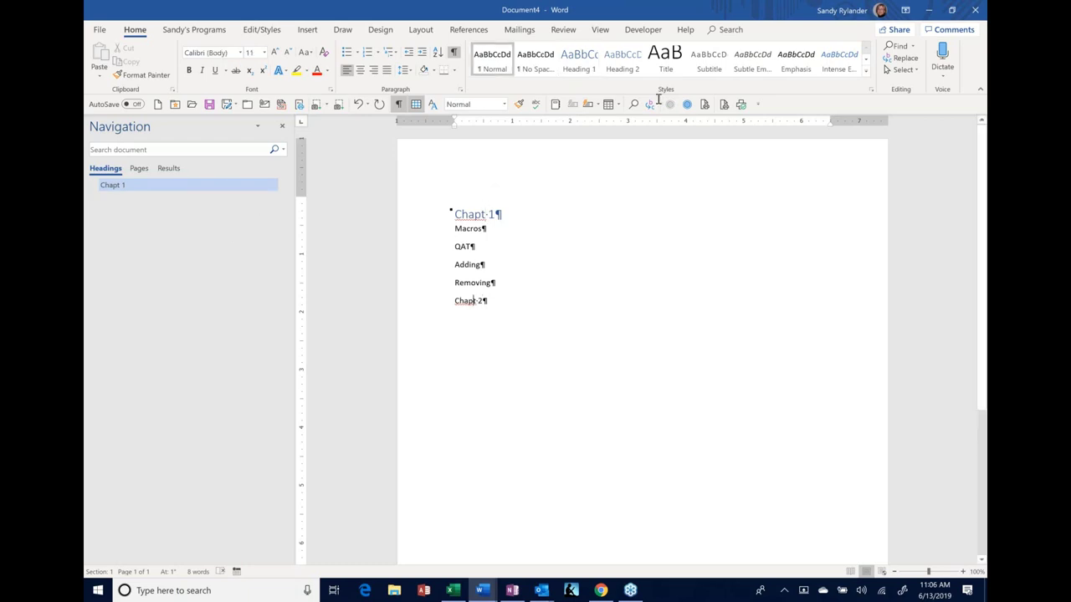
pyautogui.click(579, 60)
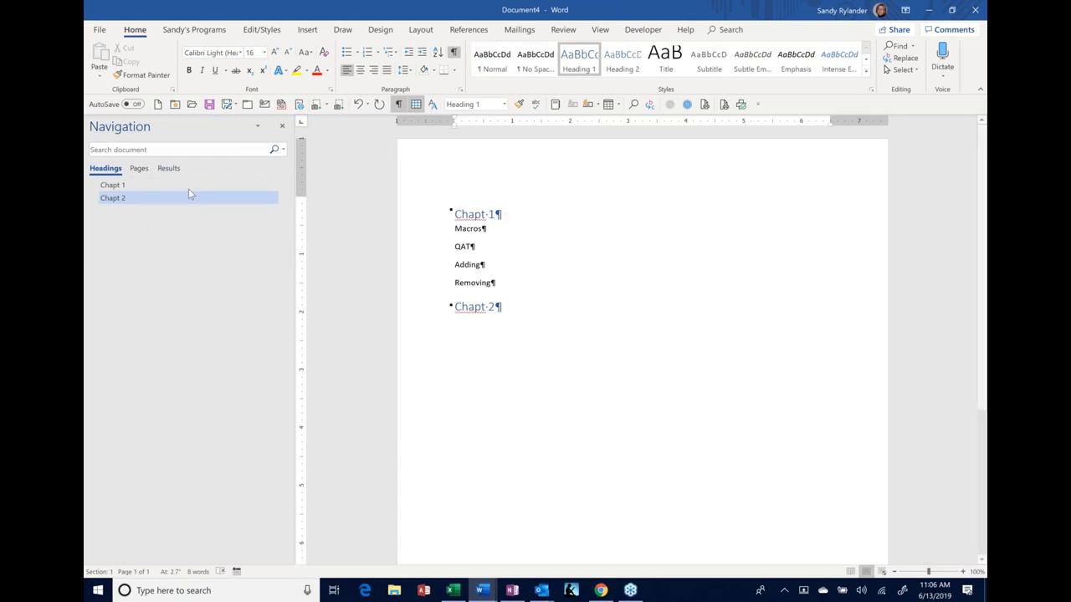
pyautogui.moveTo(498, 216)
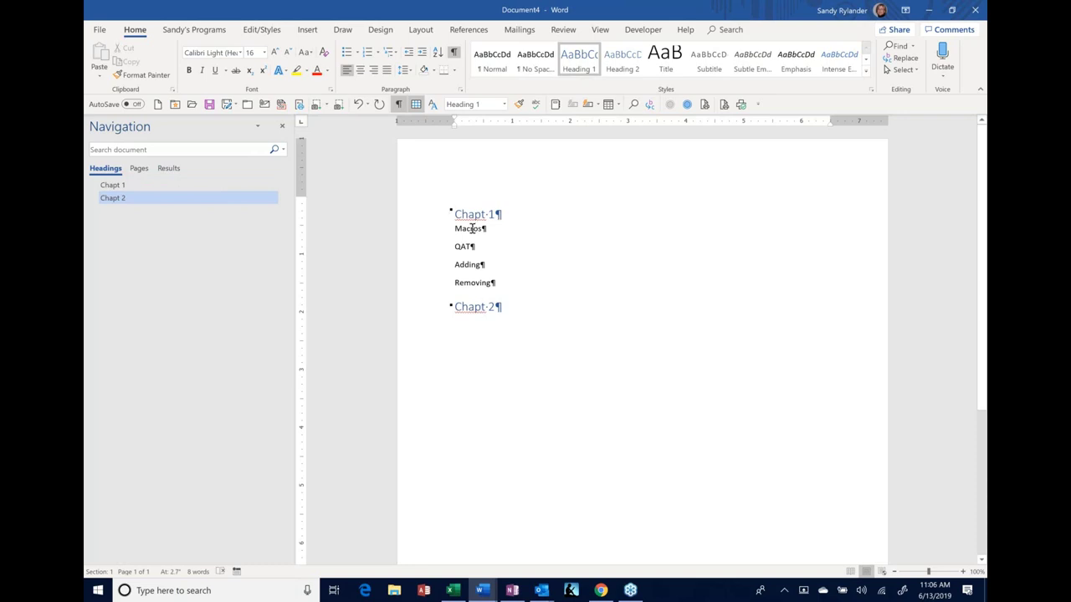
# Make Macros and QAT Heading 2 and Adding and Removing Heading 3, then close Document4.
pyautogui.click(473, 229)
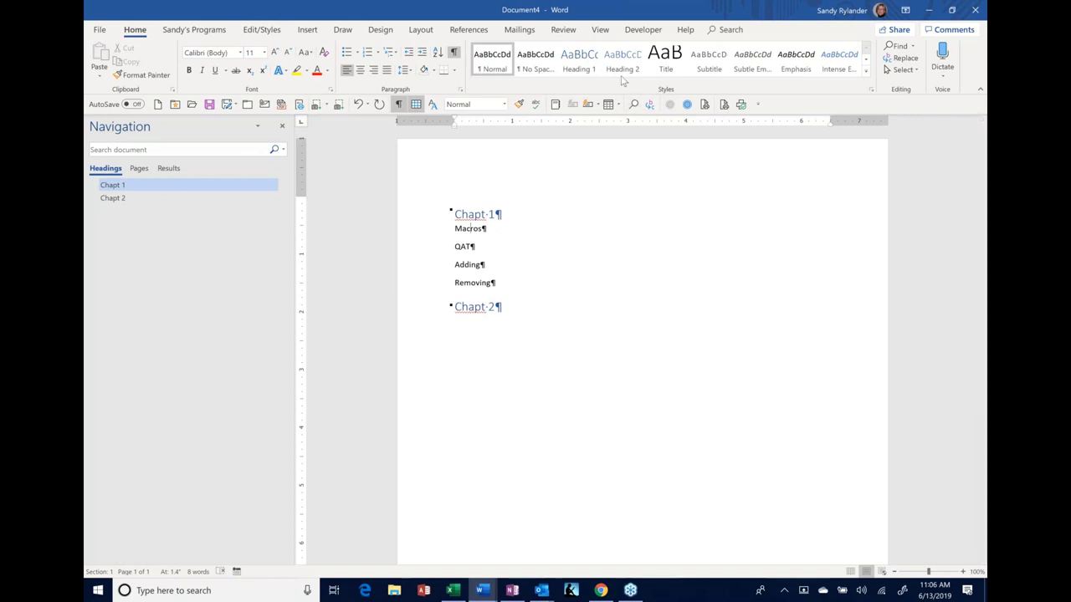
pyautogui.click(622, 67)
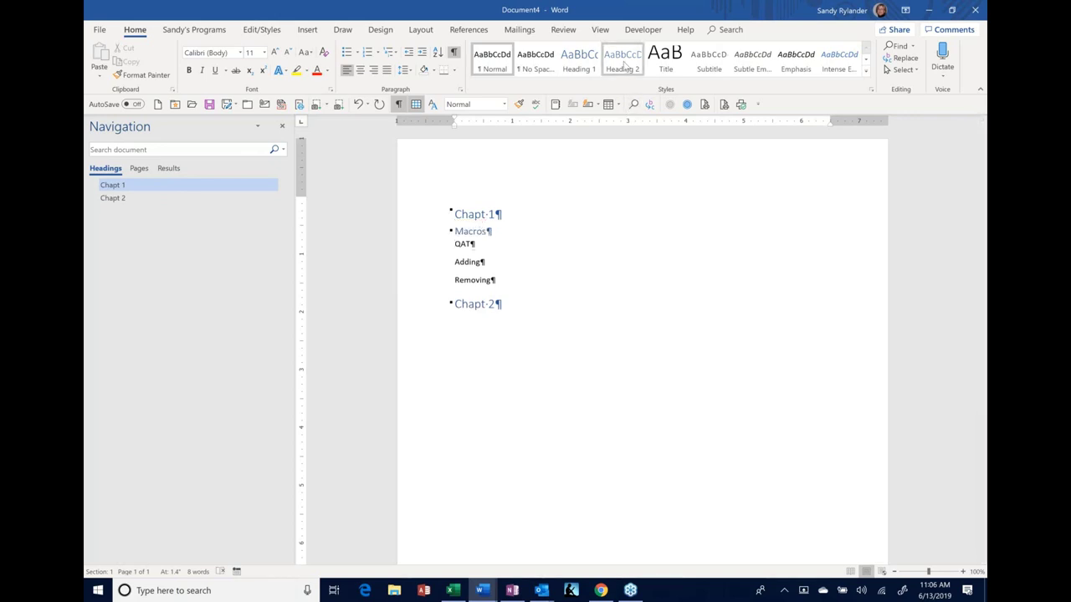
pyautogui.click(465, 243)
pyautogui.click(623, 62)
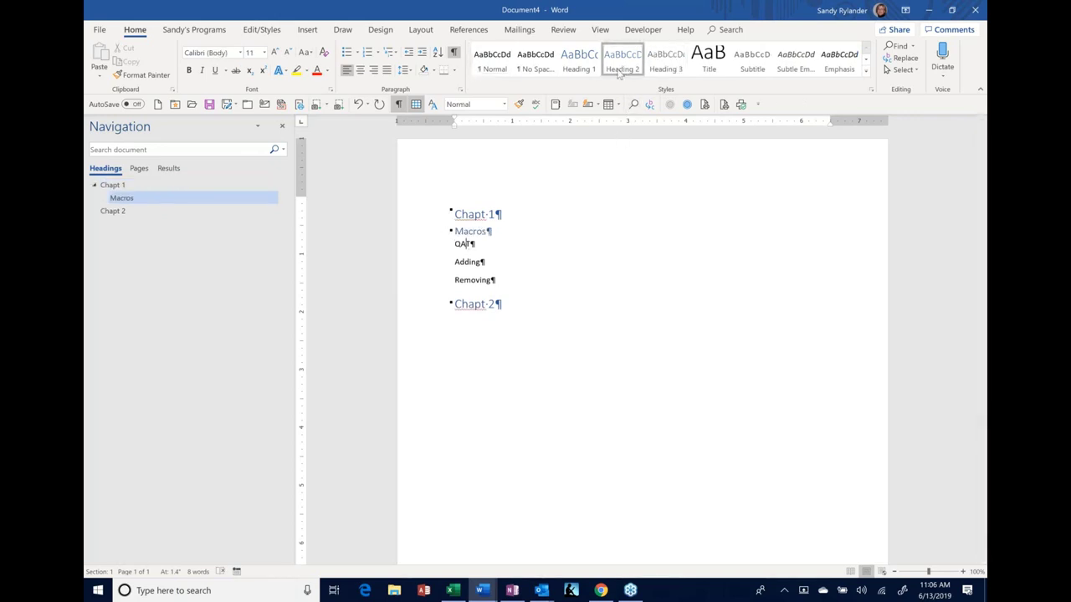
pyautogui.click(480, 260)
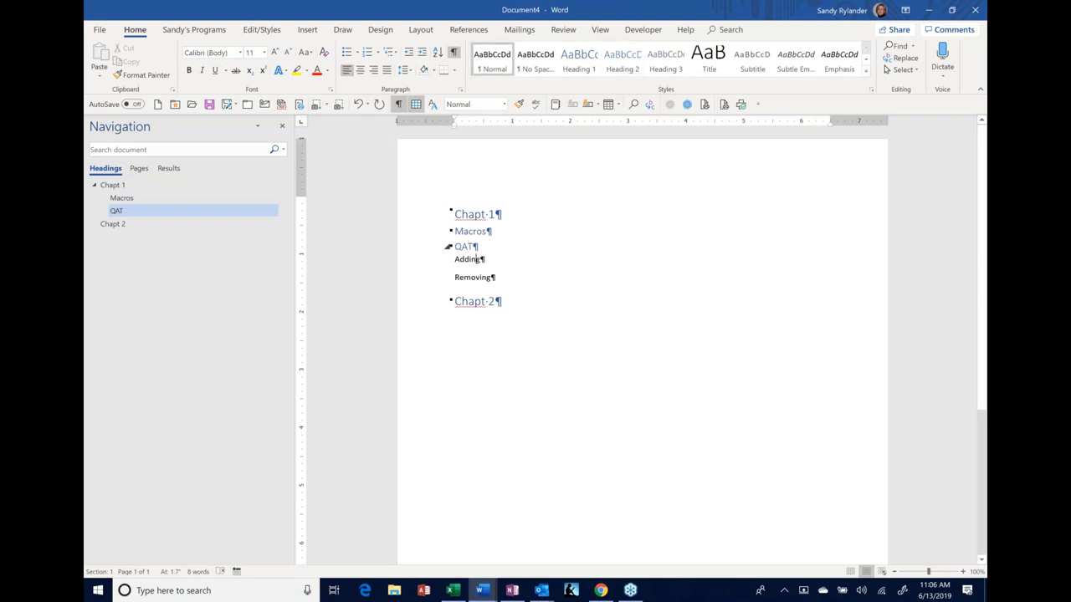
pyautogui.click(665, 63)
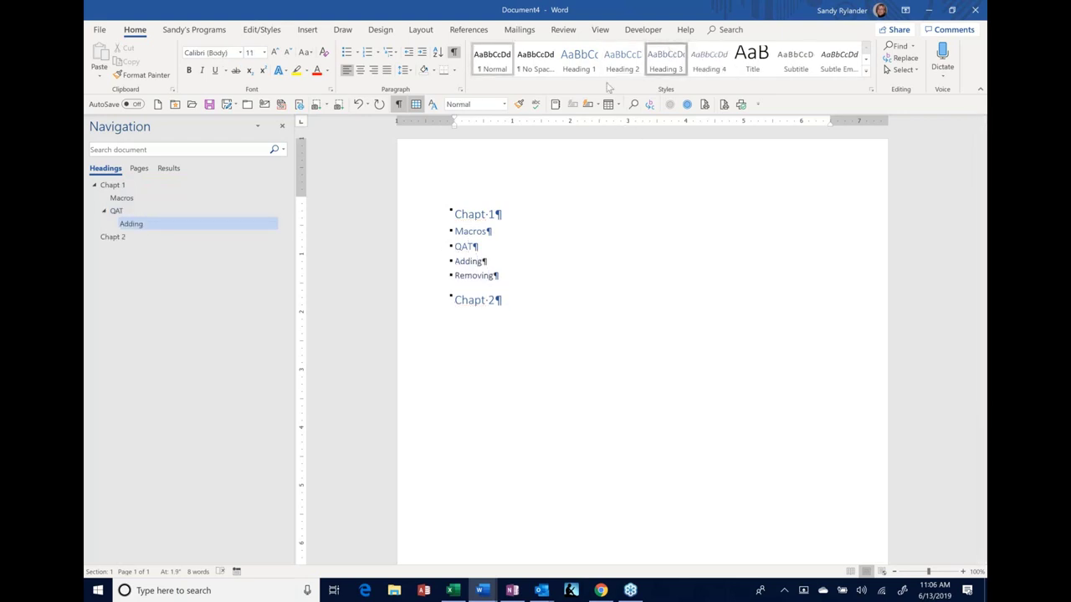
pyautogui.click(666, 63)
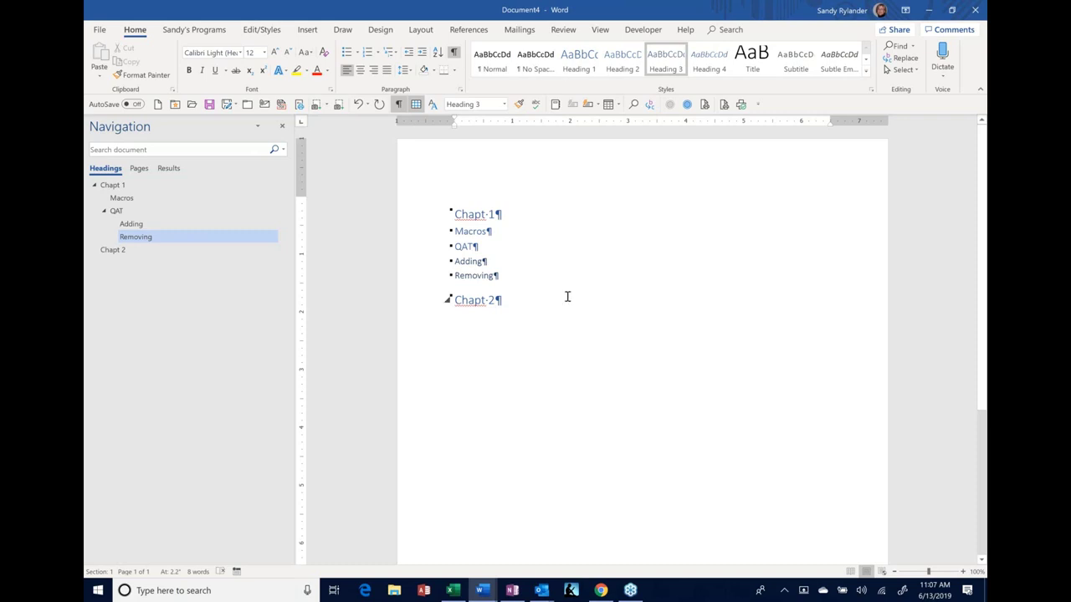
pyautogui.click(515, 212)
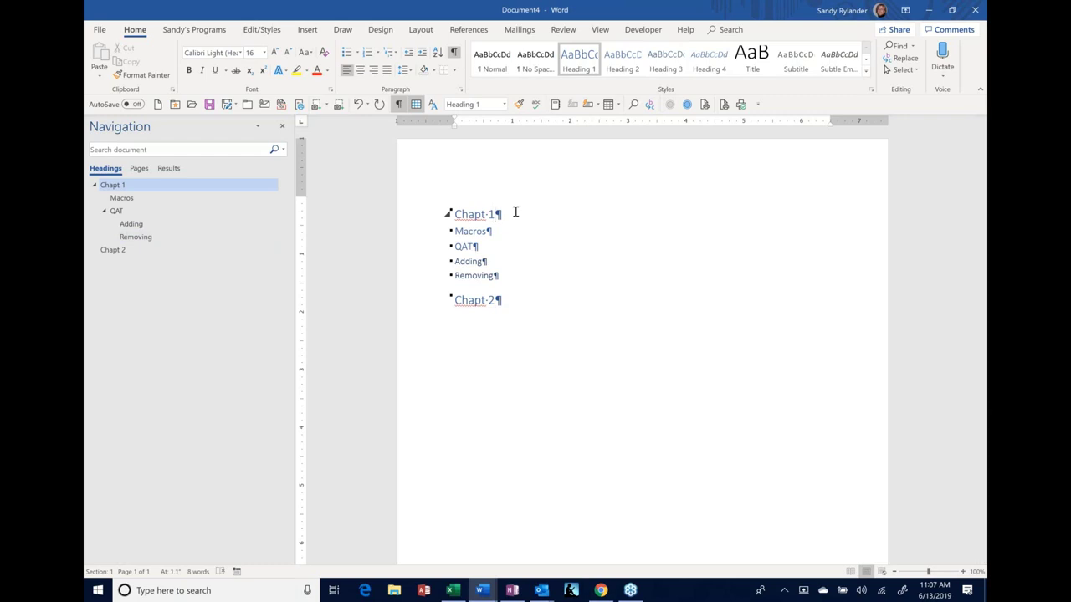
pyautogui.click(974, 10)
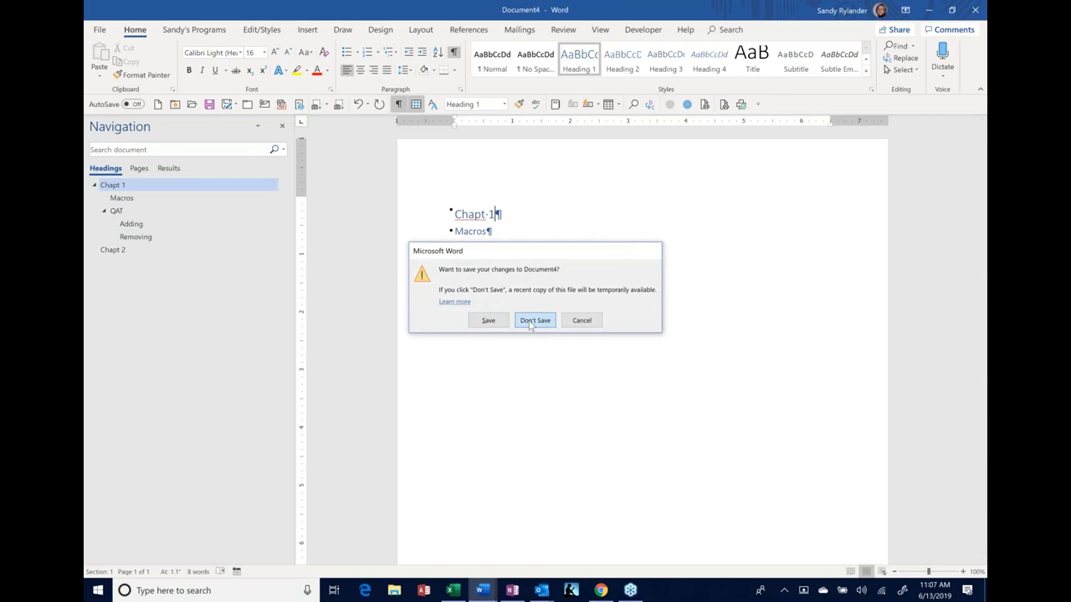
# Discard Document4's changes, then browse All Commands in Customize the Ribbon and cancel Word Options.
pyautogui.click(534, 320)
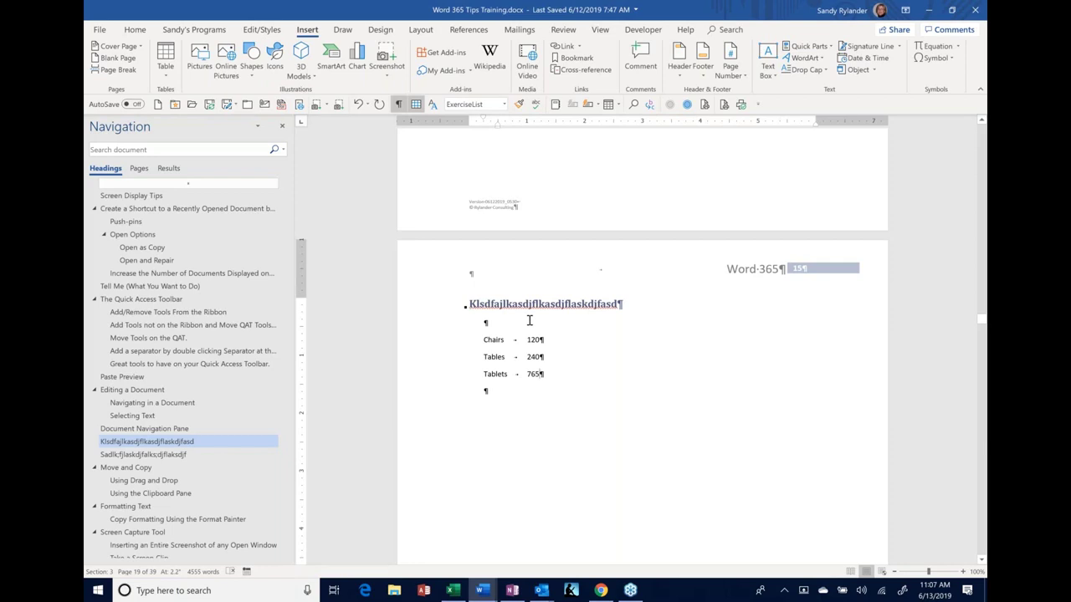
pyautogui.rightClick(707, 105)
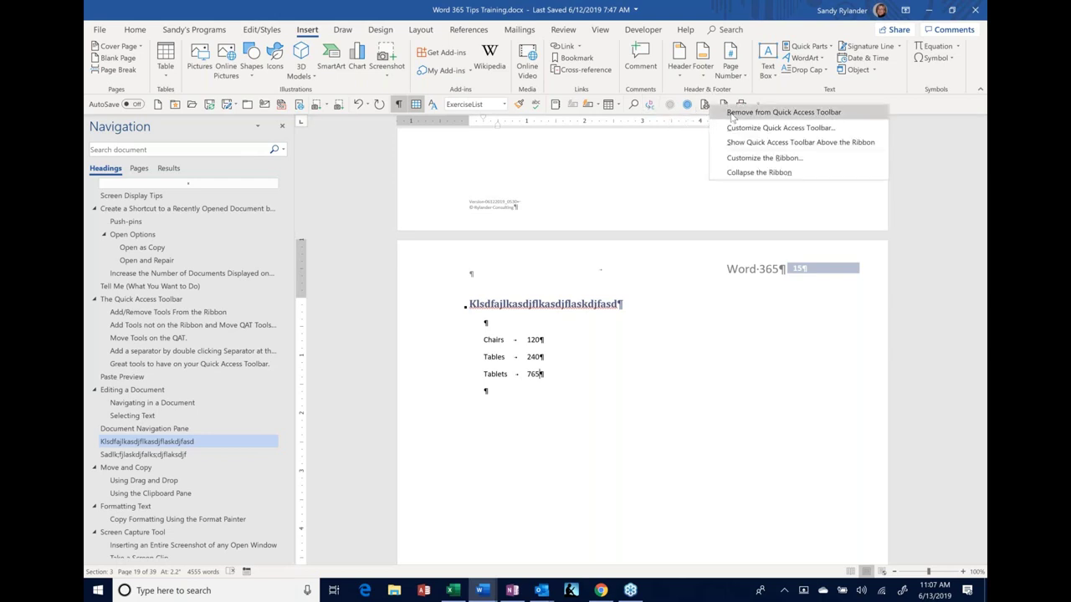
pyautogui.click(736, 158)
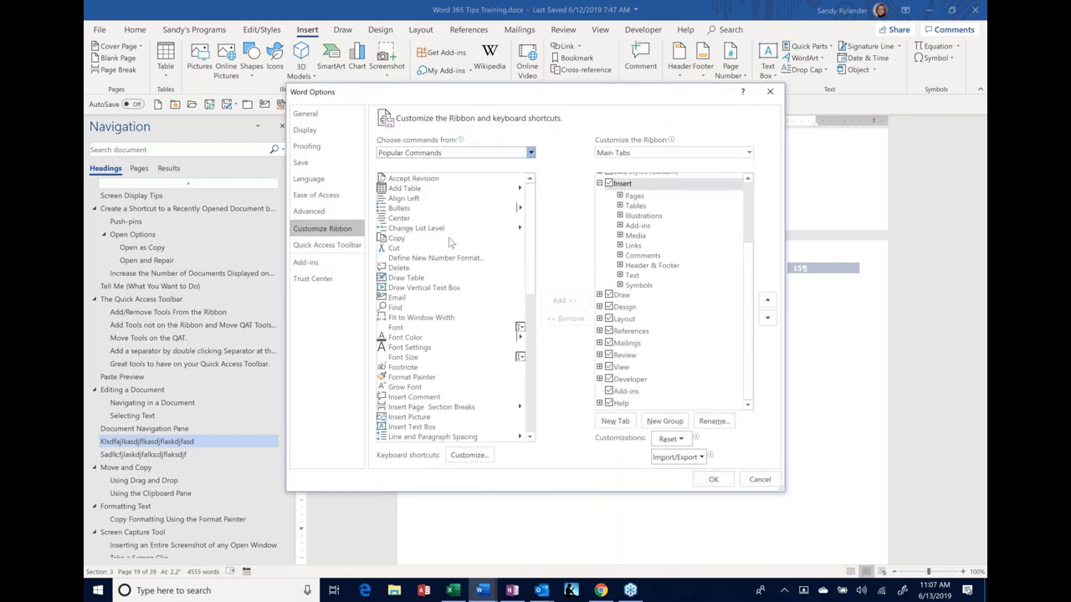
pyautogui.press('Down')
pyautogui.press('Down')
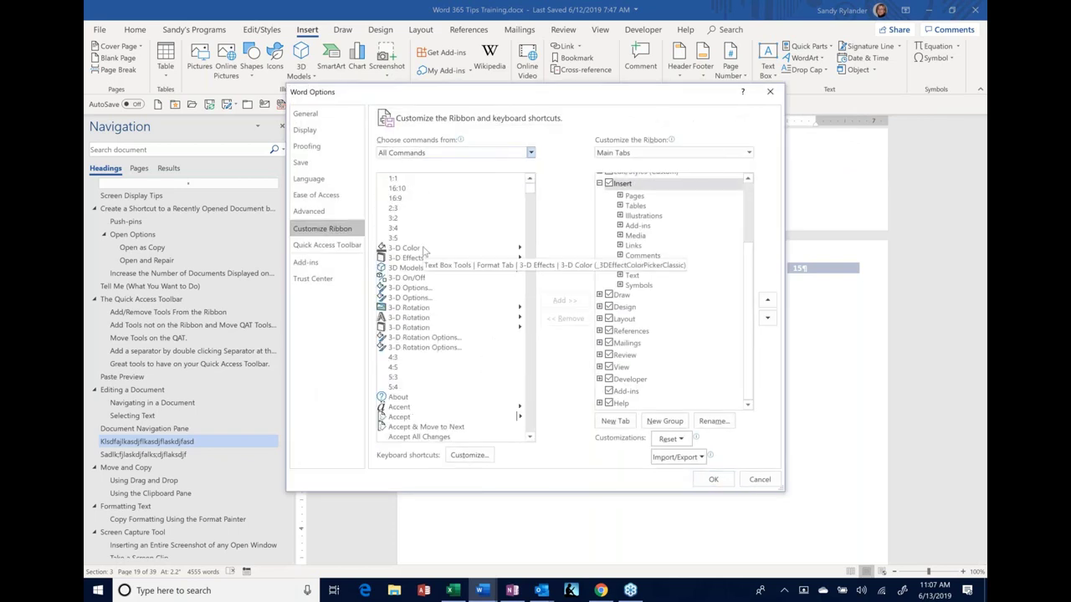
pyautogui.click(424, 249)
pyautogui.press('c')
pyautogui.scroll(-2, 424, 252)
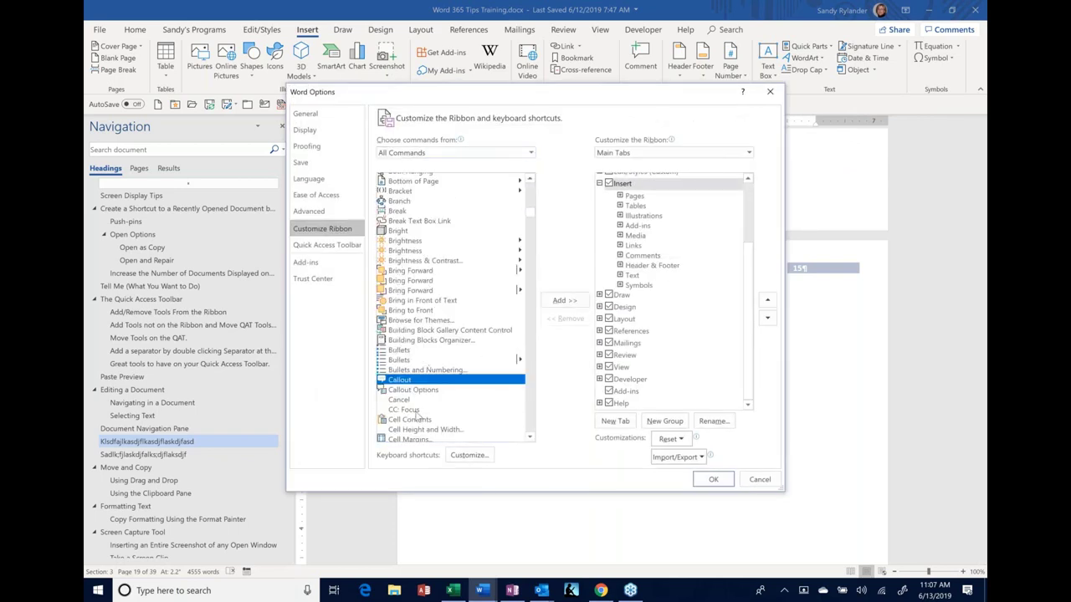
pyautogui.scroll(-5, 403, 406)
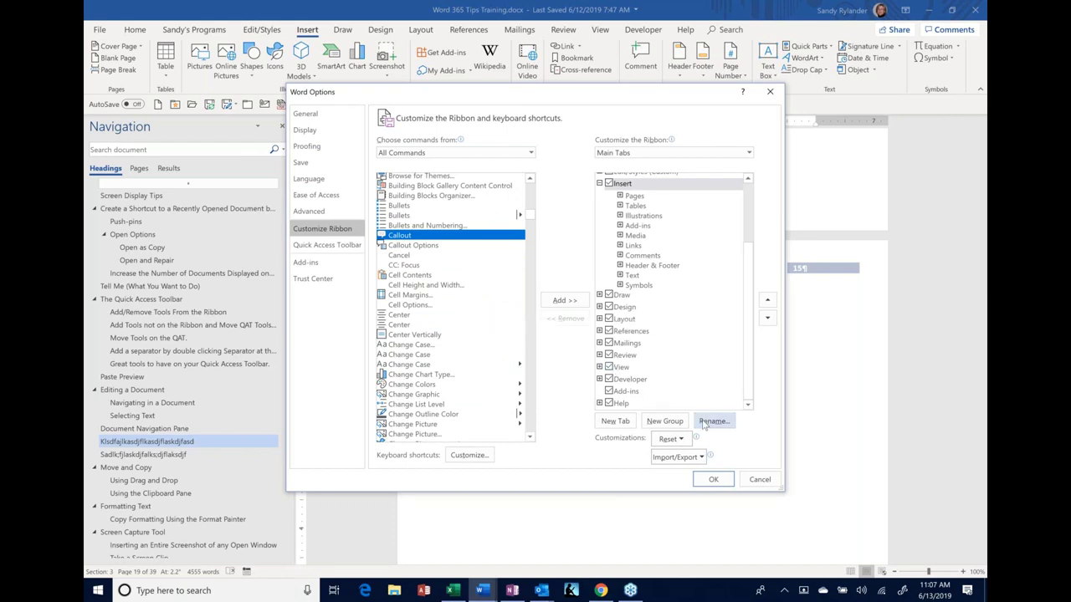
pyautogui.click(759, 481)
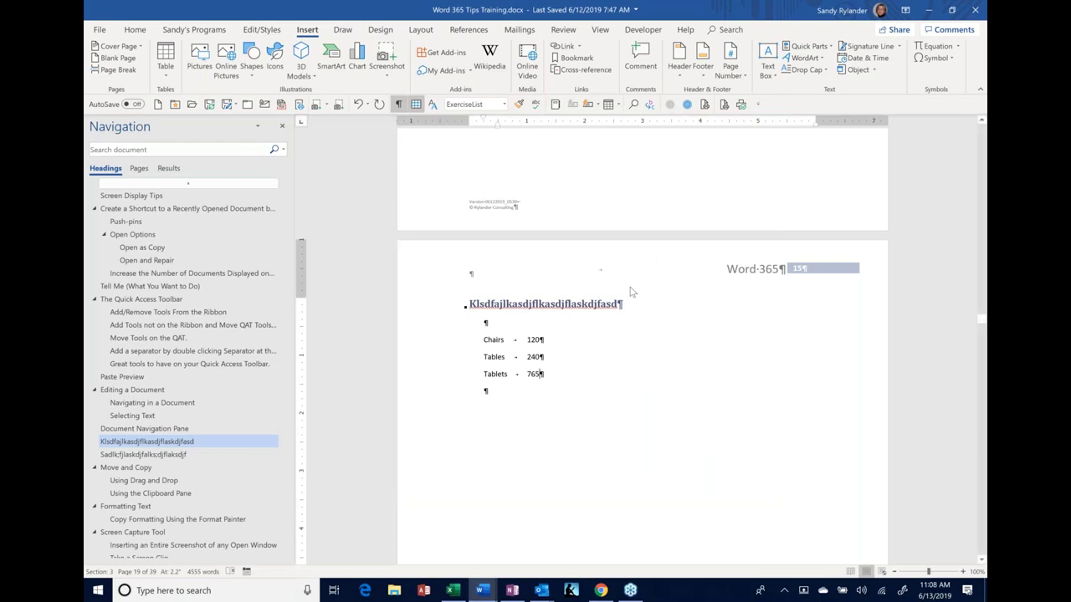
# Type 84576 and 34345 on separate lines below Tablets and select them.
pyautogui.click(492, 392)
pyautogui.write('84576')
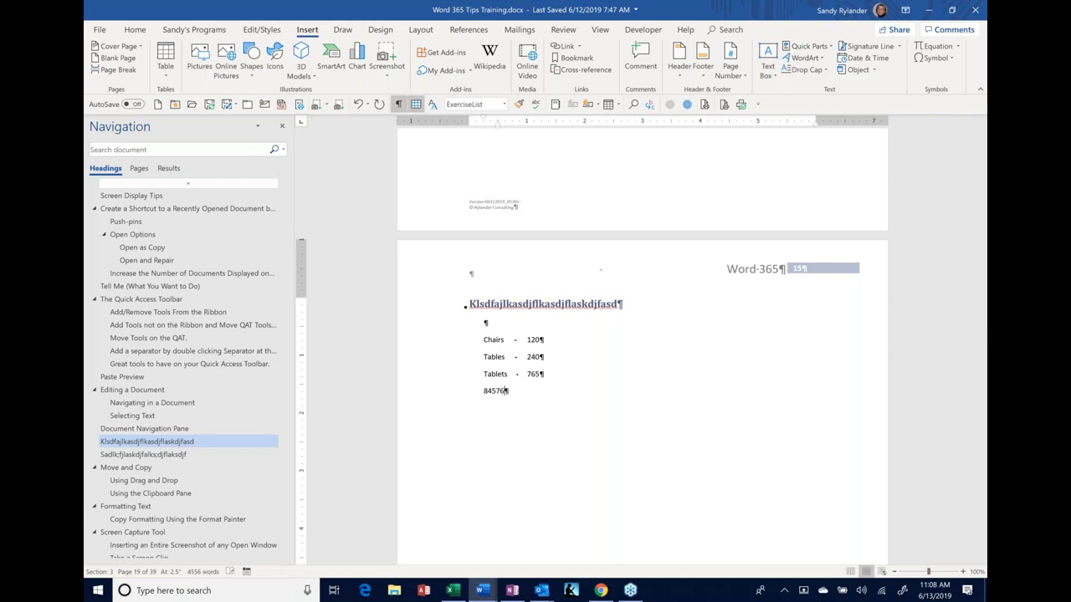
pyautogui.press('Return')
pyautogui.write('34345')
pyautogui.press('Return')
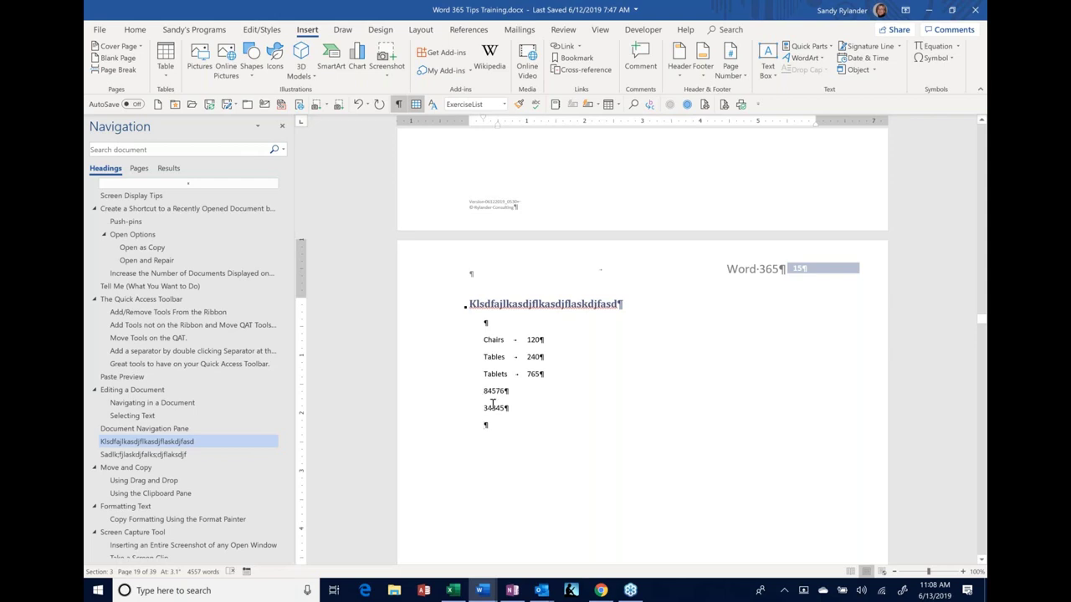
pyautogui.moveTo(483, 390); pyautogui.dragTo(507, 419)
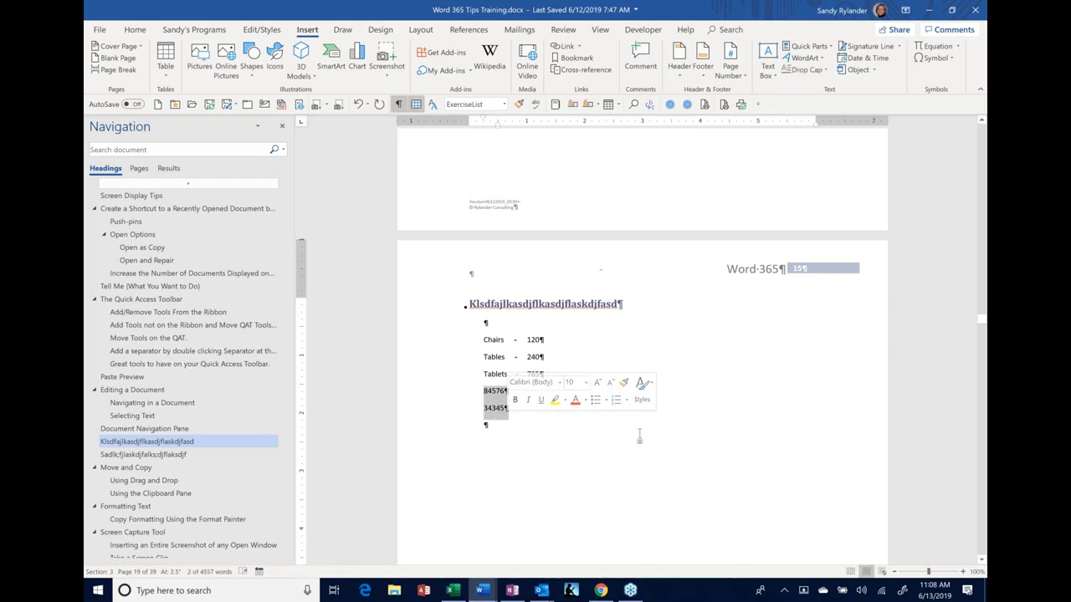
# Replace them with 67 and 8, calculate the sum and paste 75 on the line below.
pyautogui.write('67 ')
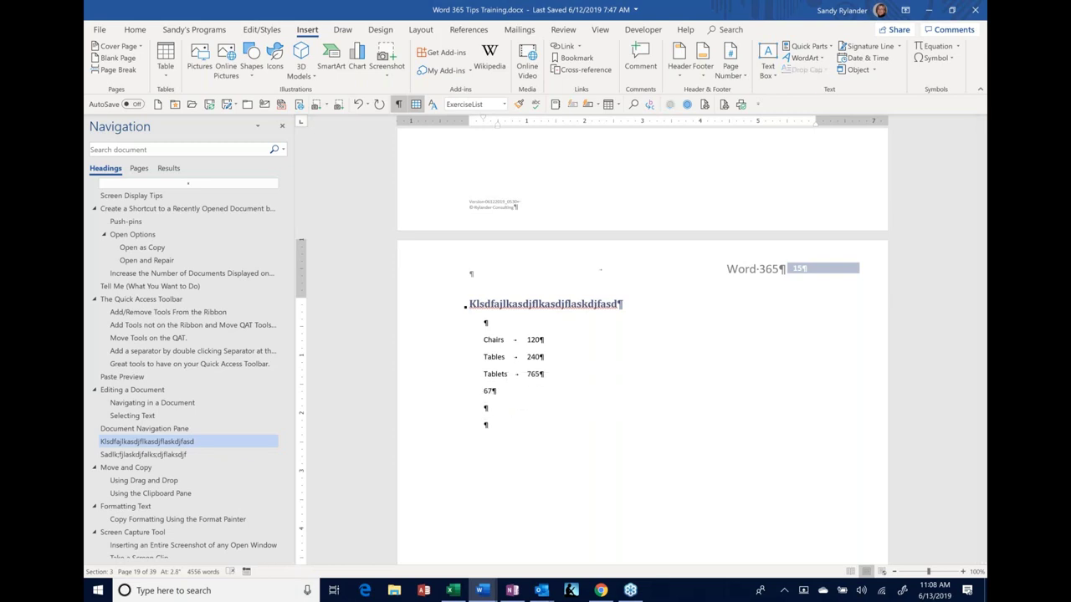
pyautogui.write('8')
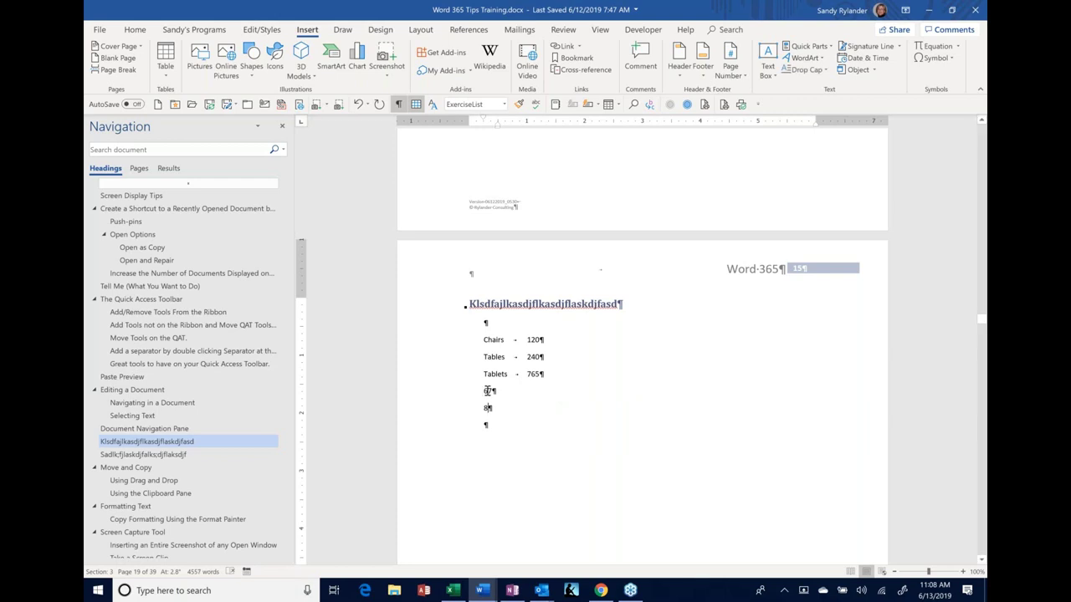
pyautogui.moveTo(484, 391); pyautogui.dragTo(495, 408)
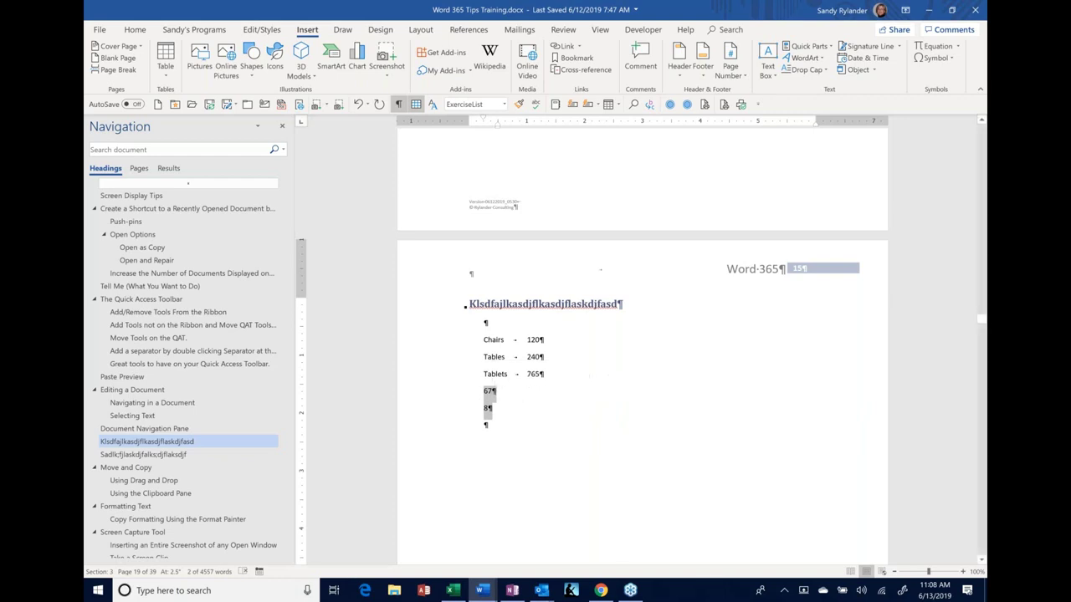
pyautogui.click(670, 105)
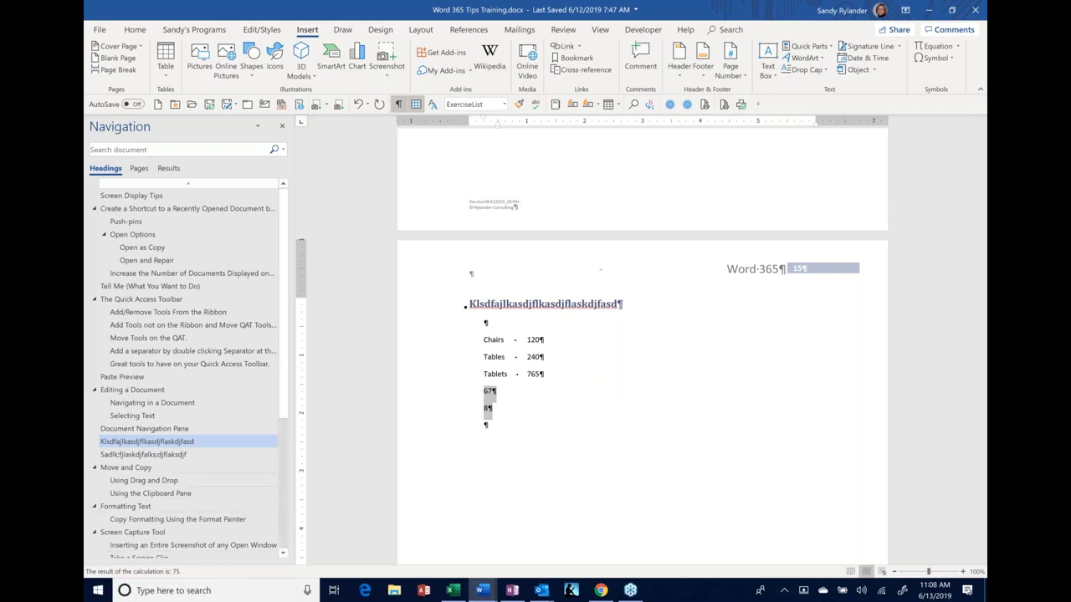
pyautogui.click(494, 428)
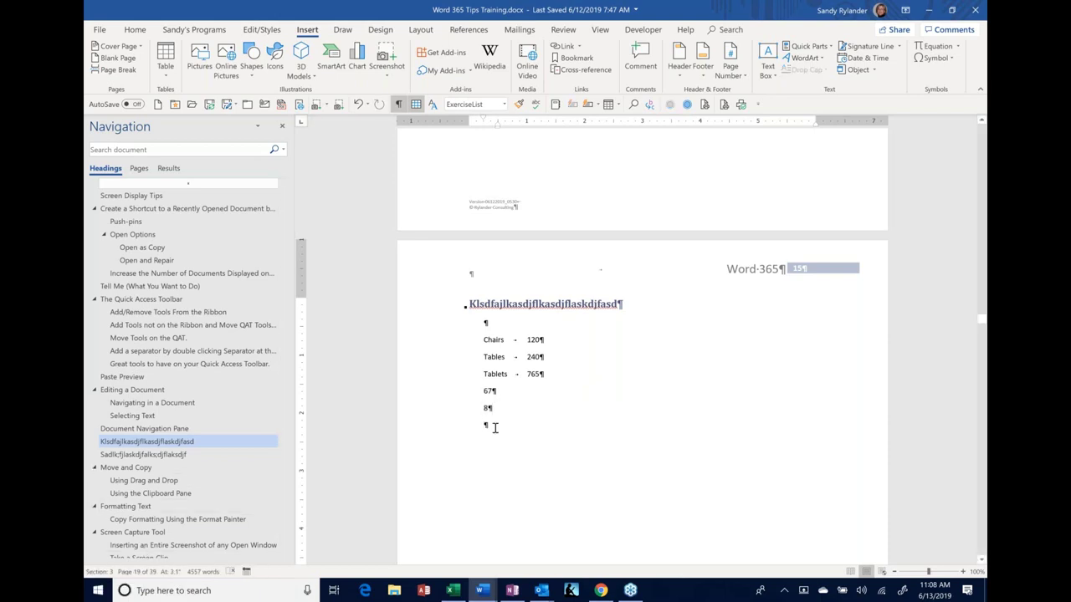
pyautogui.write('75')
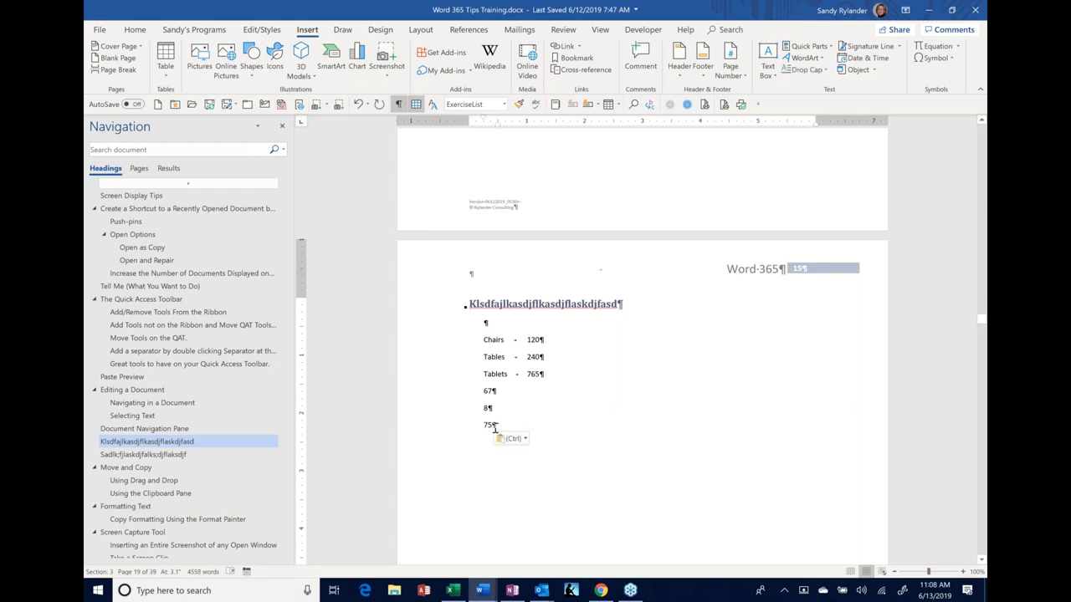
pyautogui.click(436, 434)
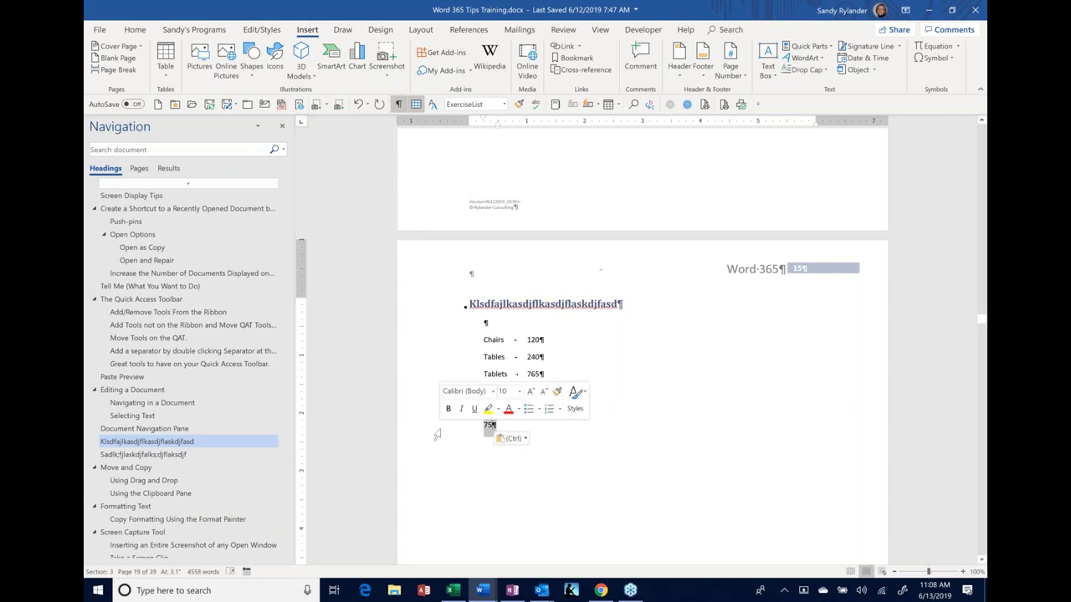
pyautogui.scroll(5, 436, 432)
pyautogui.scroll(-8, 436, 432)
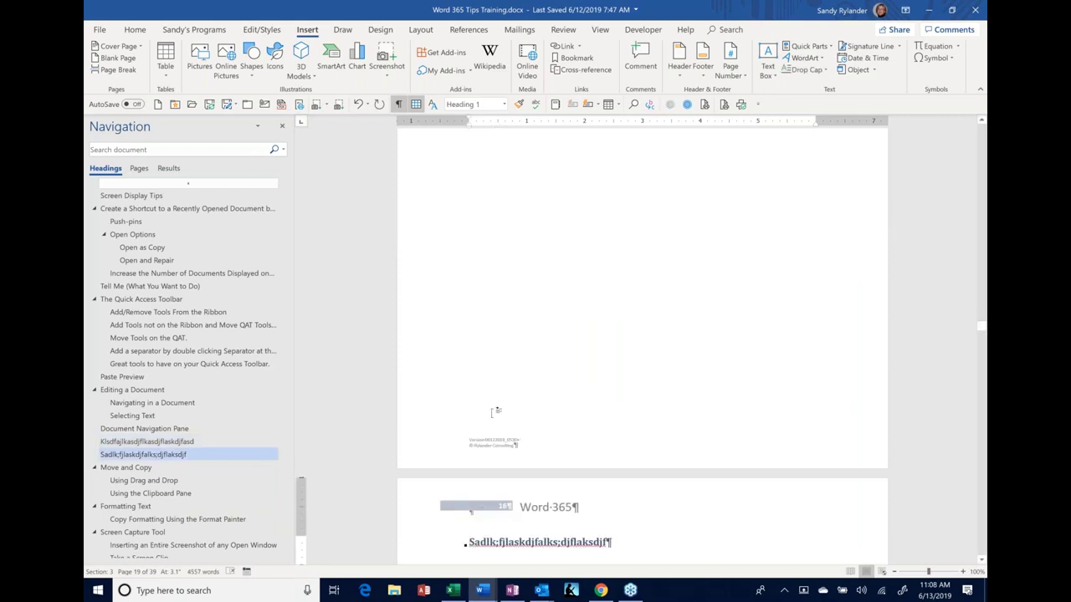
# Delete the 75 line, change 8 to 10, and paste the calculated 67+10 total of 77.
pyautogui.press('Delete')
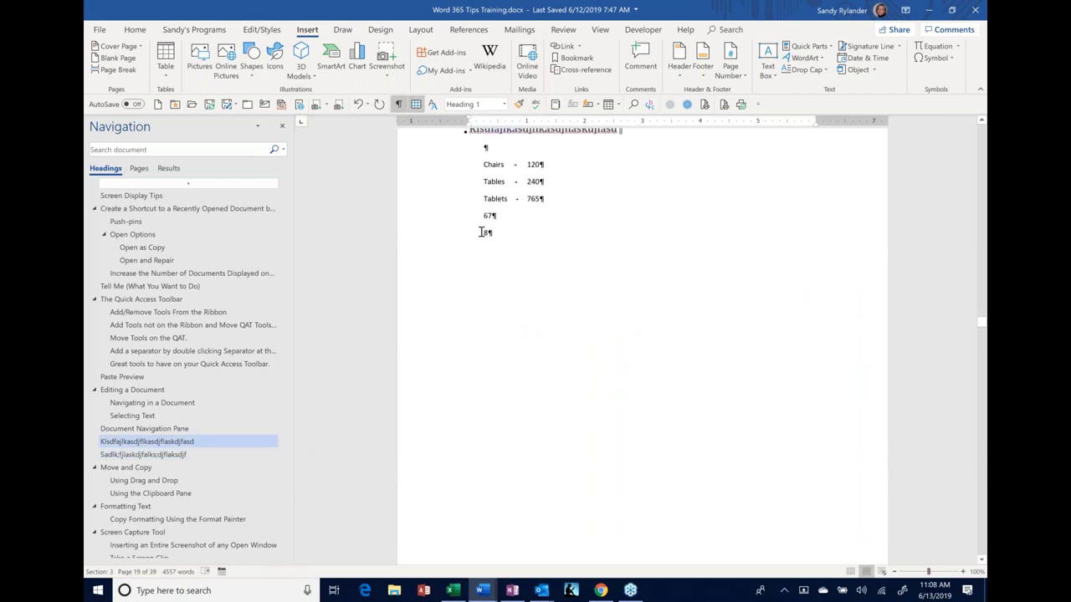
pyautogui.doubleClick(489, 233)
pyautogui.doubleClick(488, 233)
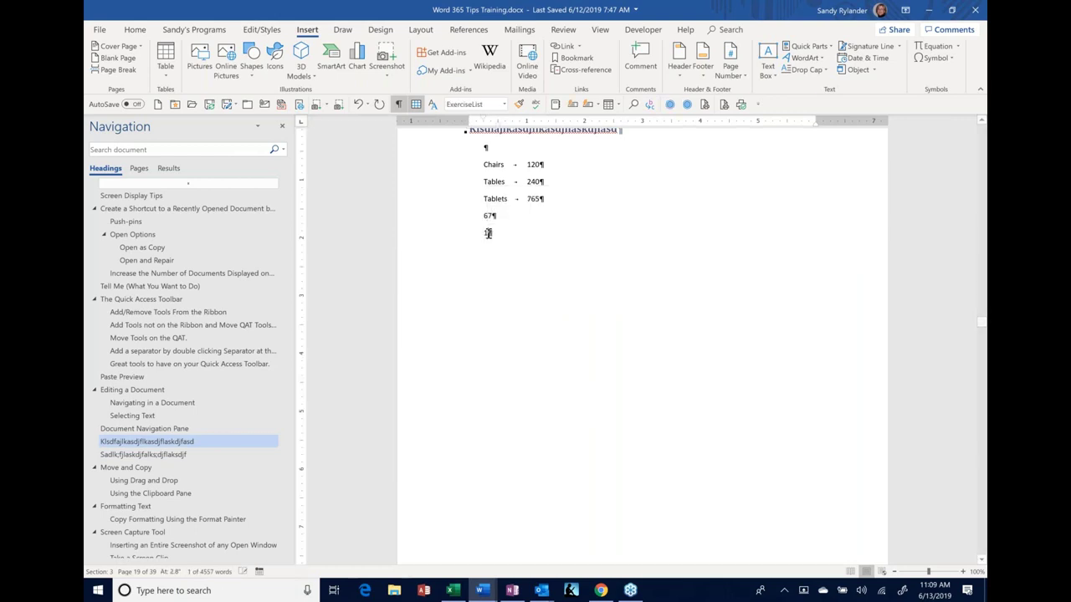
pyautogui.write('10-')
pyautogui.moveTo(490, 220); pyautogui.dragTo(492, 231)
pyautogui.click(670, 105)
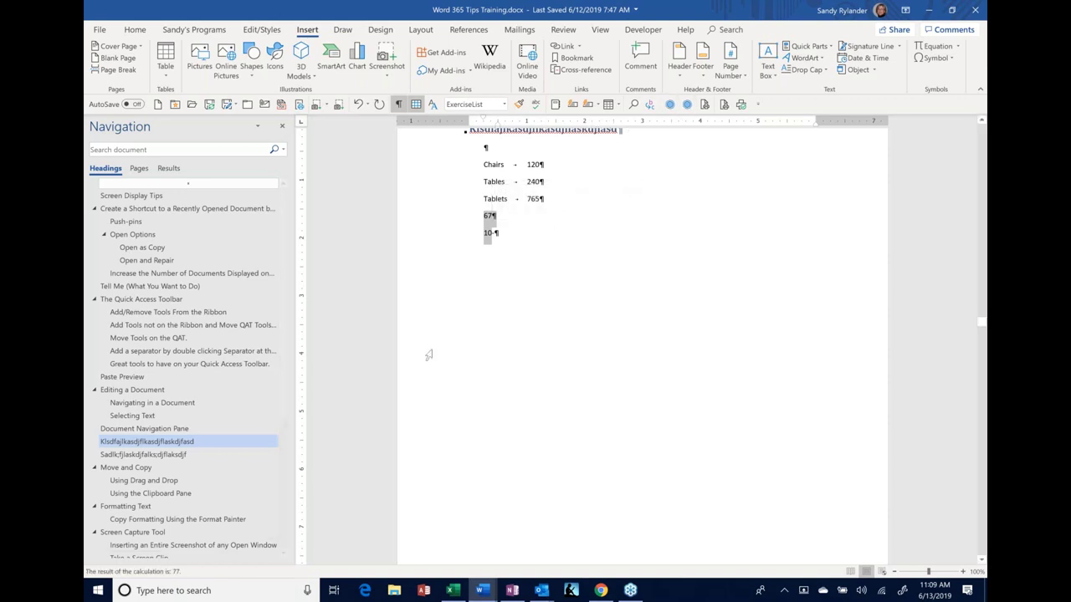
pyautogui.click(498, 244)
pyautogui.press('Return')
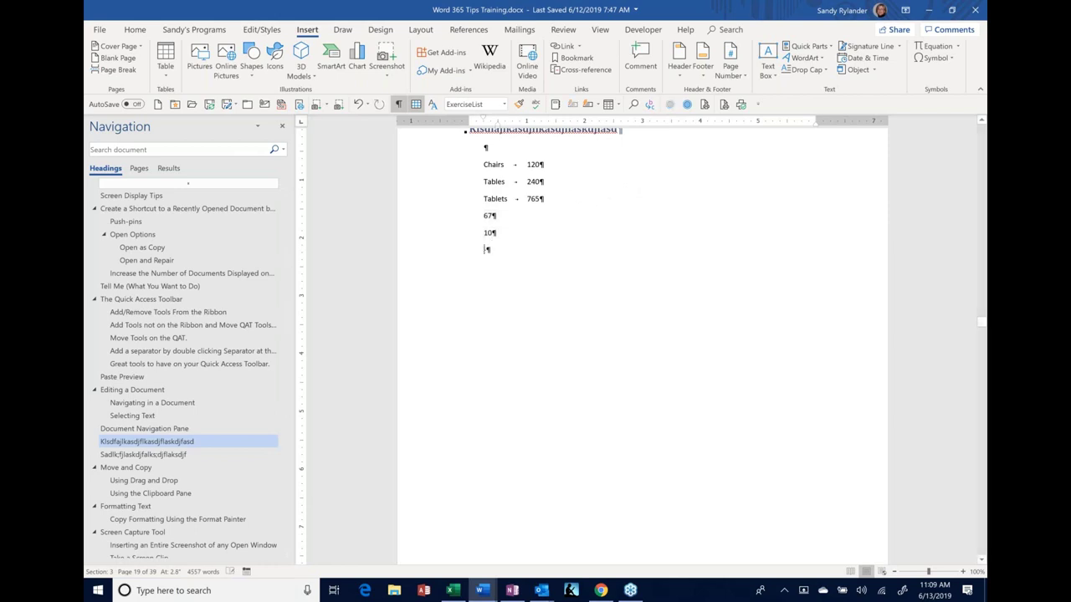
pyautogui.write('77')
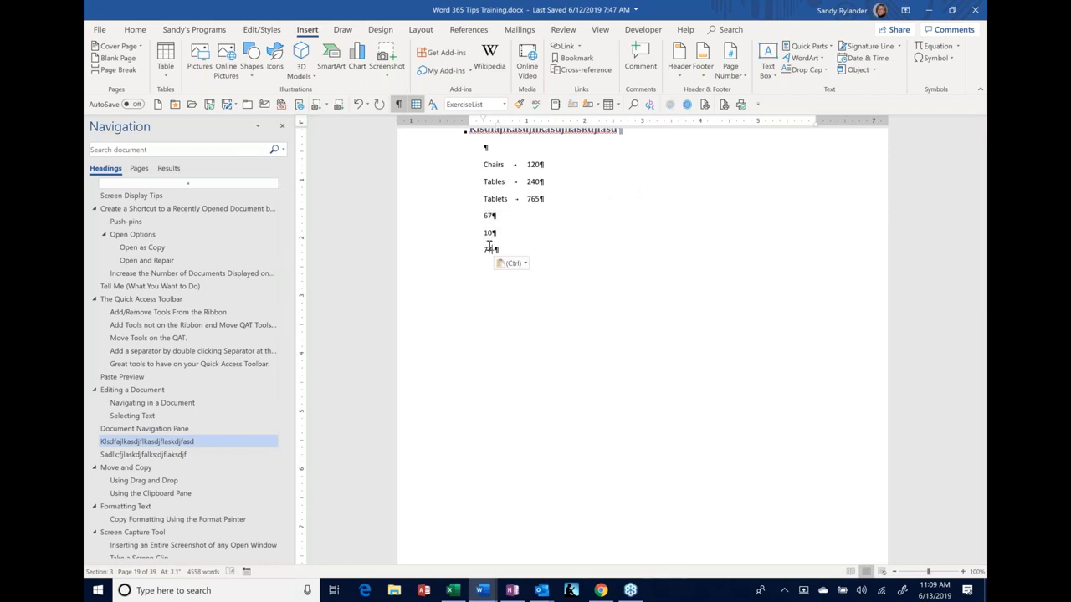
# Turn 10 into -10, delete 77, and paste the new calculated result for 67 and -10.
pyautogui.click(483, 235)
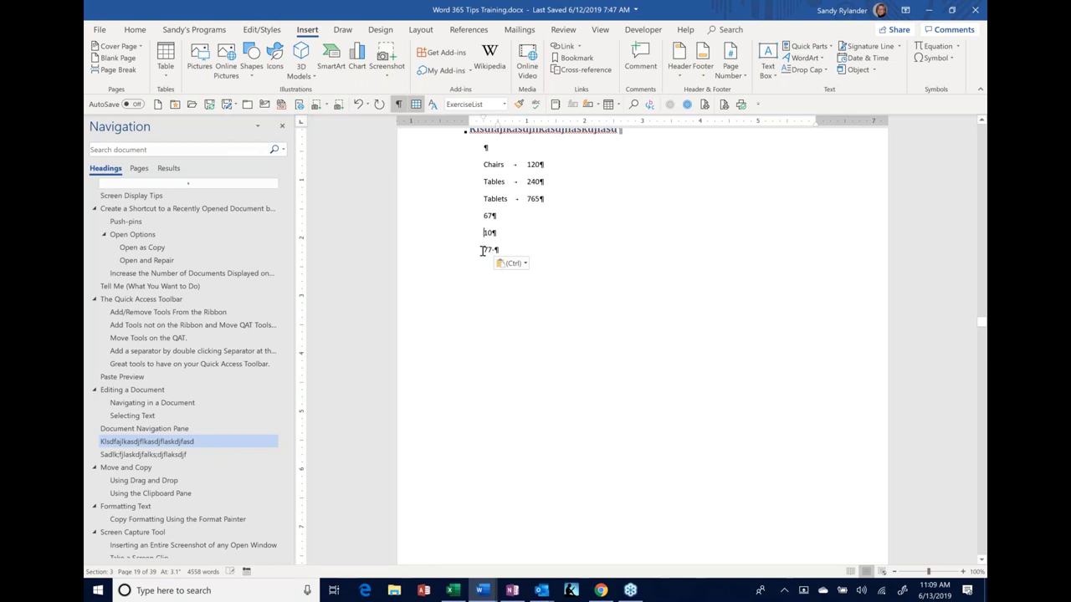
pyautogui.write('-')
pyautogui.click(482, 252)
pyautogui.press('Delete')
pyautogui.press('Delete')
pyautogui.write('-')
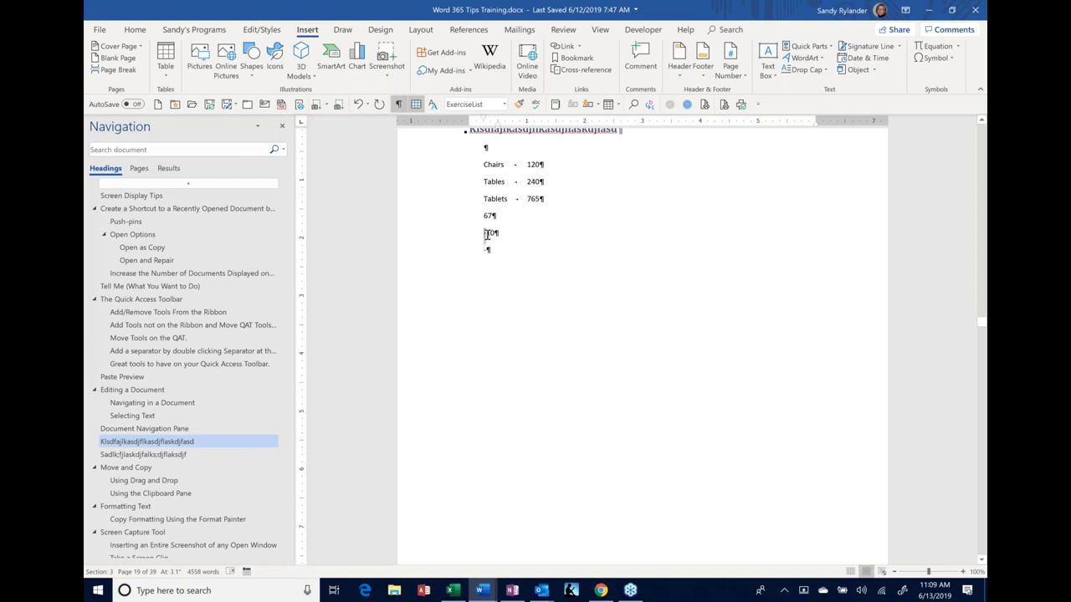
pyautogui.doubleClick(485, 236)
pyautogui.click(486, 236)
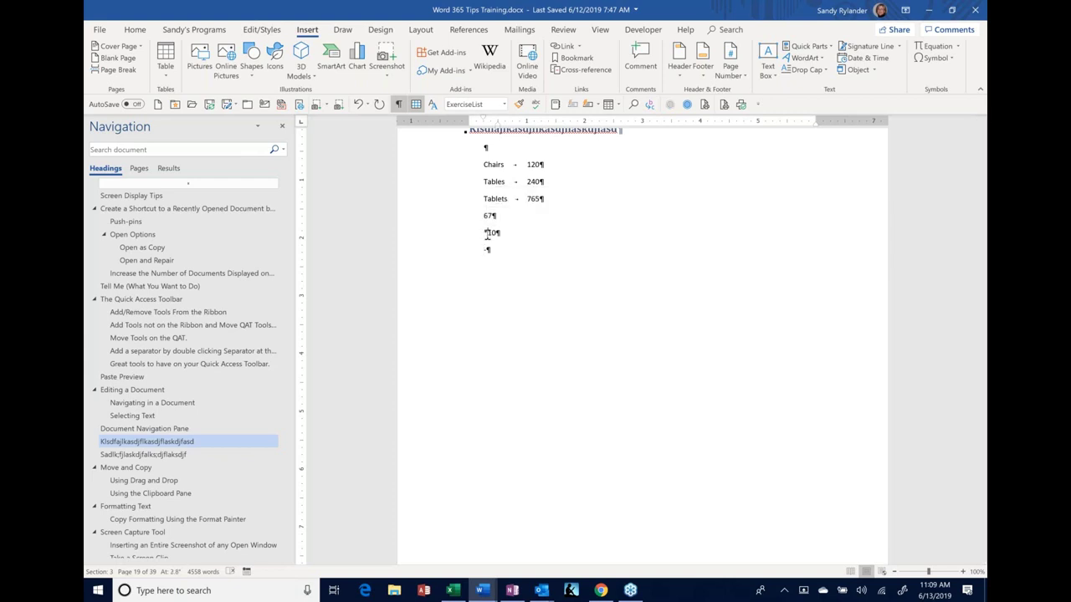
pyautogui.moveTo(481, 213); pyautogui.dragTo(499, 235)
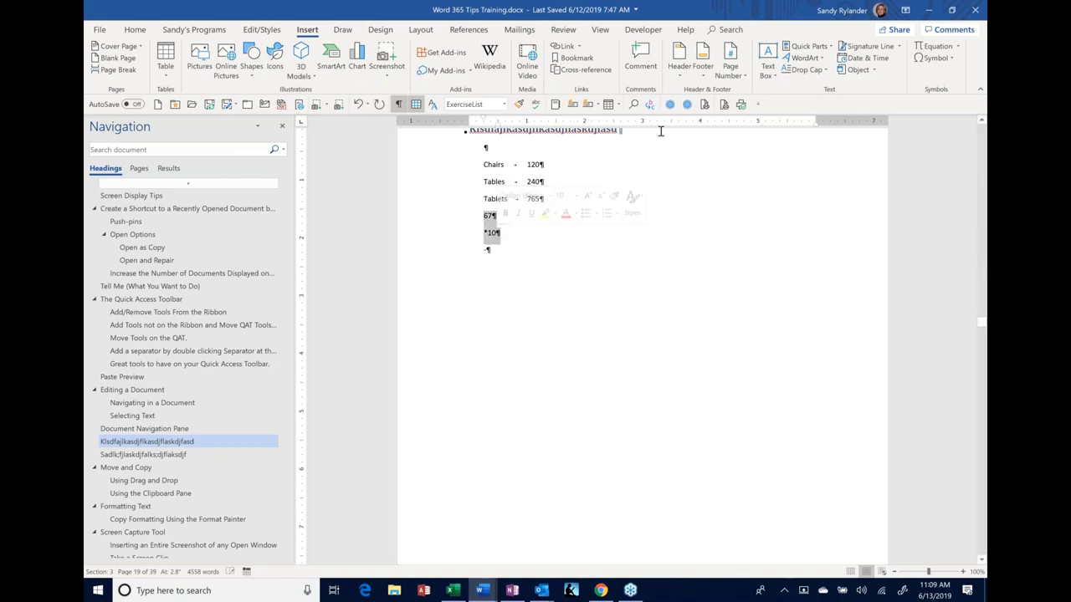
pyautogui.click(494, 251)
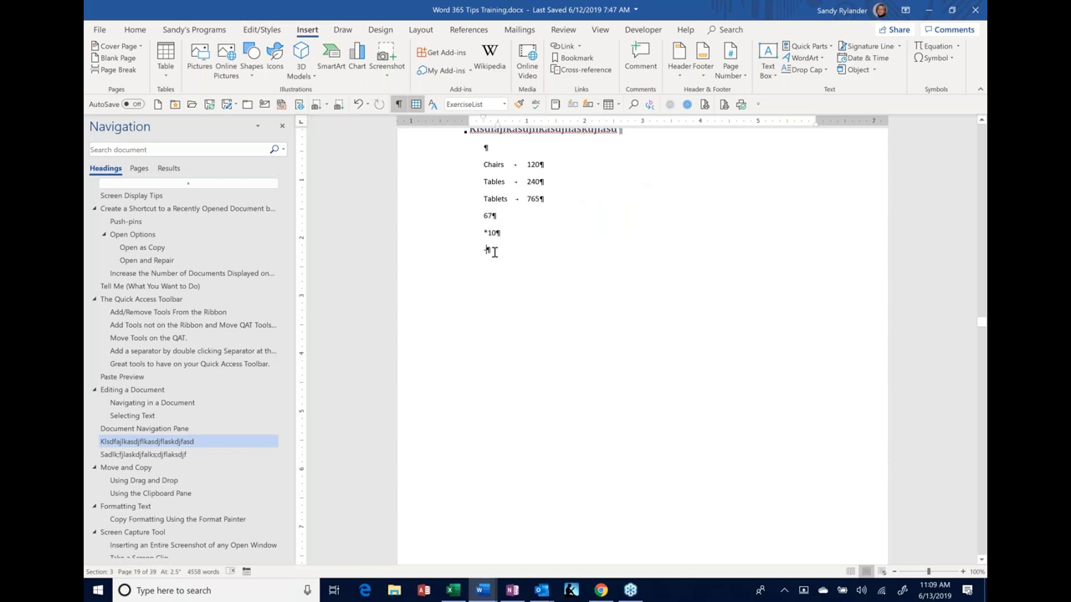
pyautogui.write('670')
# Delete the practice numbers and add tabbed values 5656, 676 and 4545 to Chairs, Tables and Tablets.
pyautogui.moveTo(478, 217); pyautogui.dragTo(502, 252)
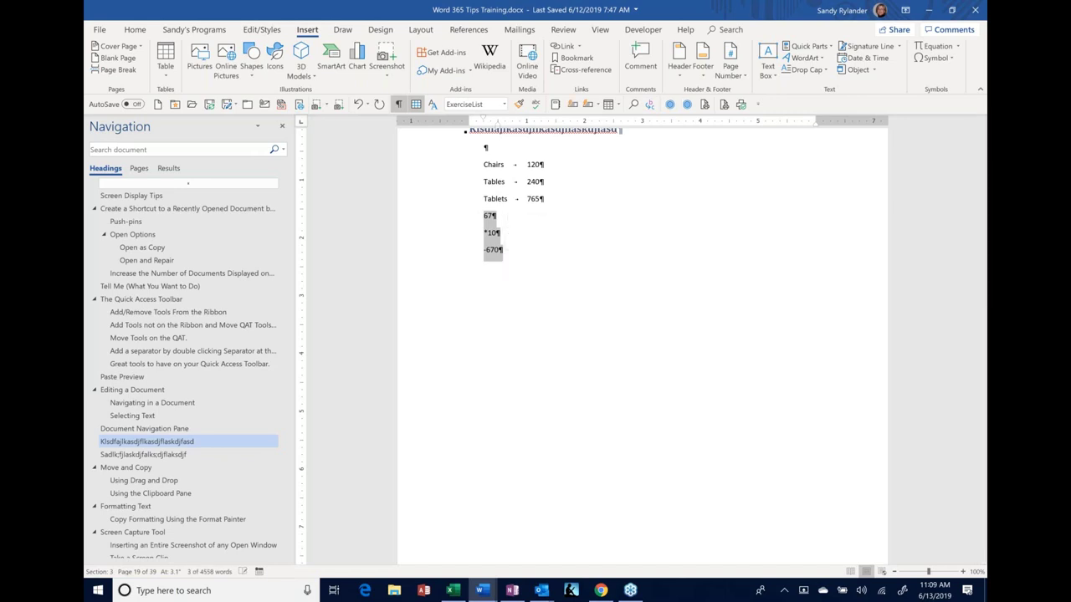
pyautogui.press('Delete')
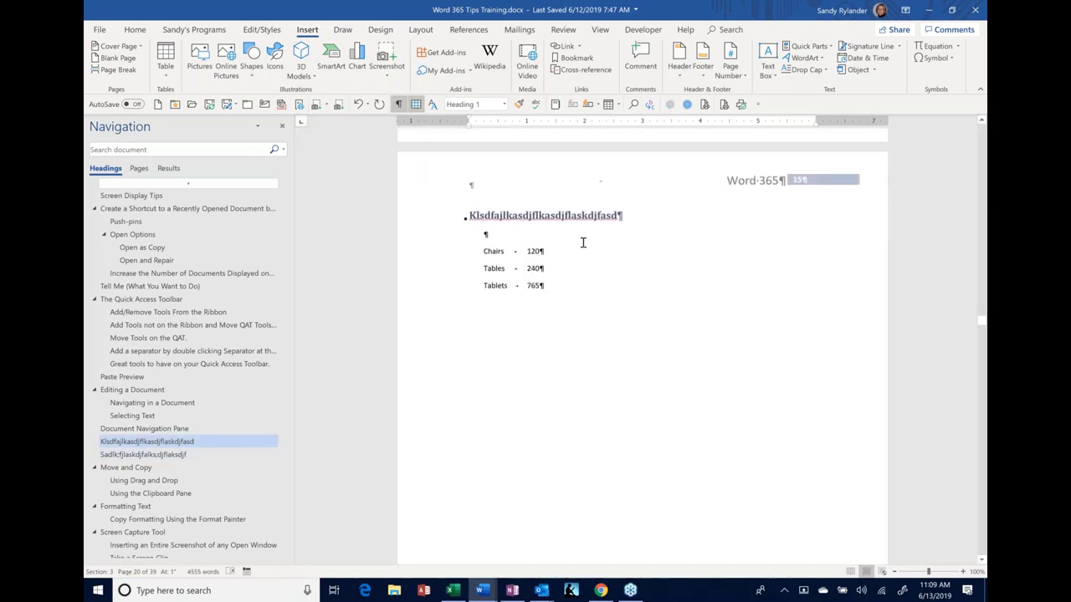
pyautogui.click(572, 251)
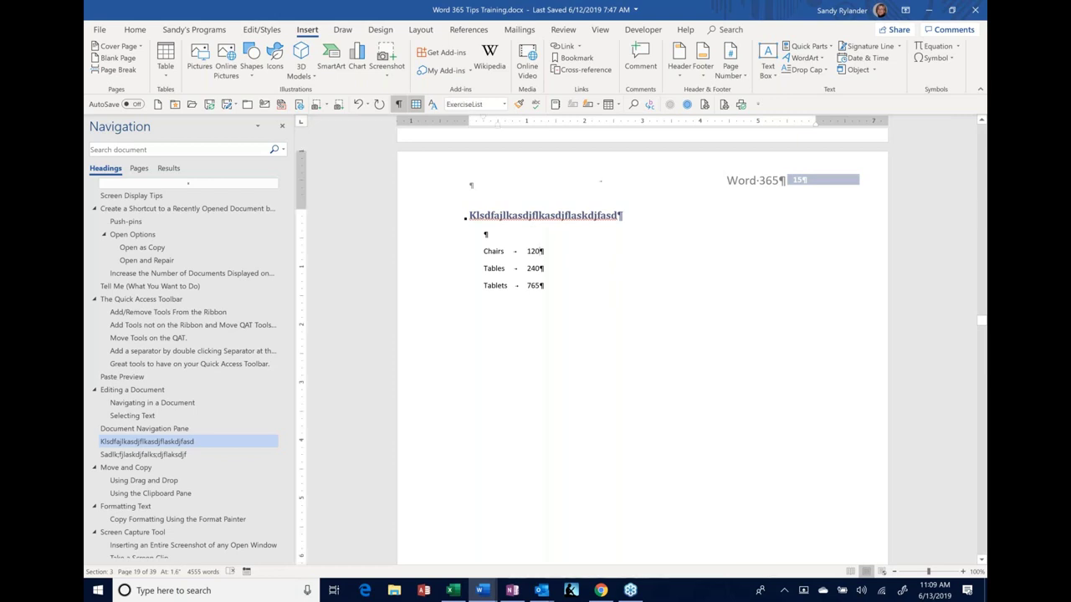
pyautogui.press('Tab')
pyautogui.write('5656')
pyautogui.click(564, 268)
pyautogui.press('Tab')
pyautogui.write('676')
pyautogui.press('Tab')
pyautogui.write('4545')
# Alt-drag to select the 5656/676/4545 column and paste its total 10877 after 4545.
pyautogui.moveTo(483, 249); pyautogui.dragTo(589, 288)
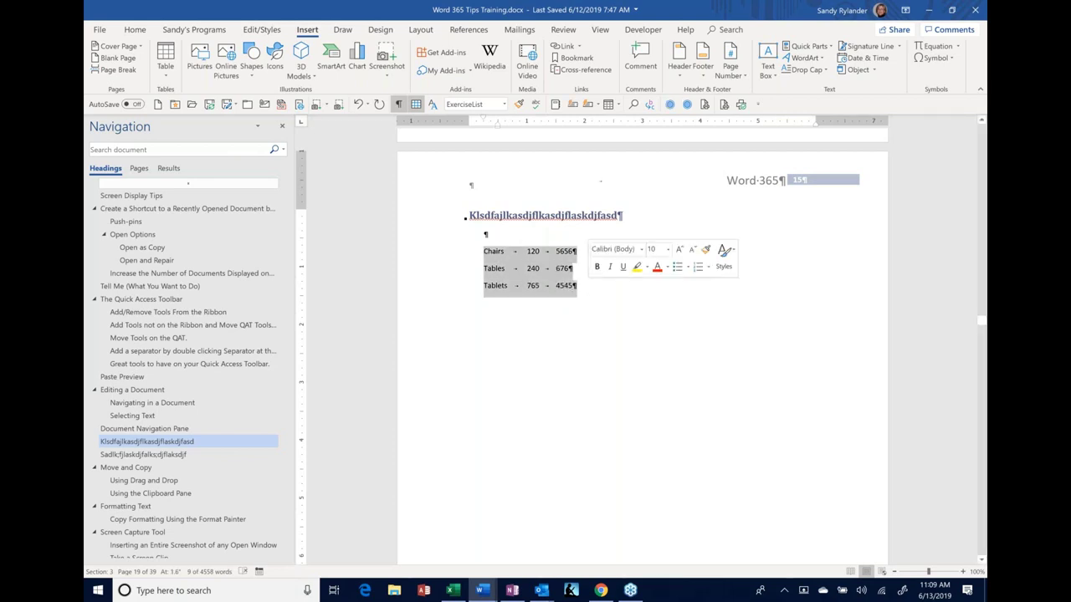
pyautogui.click(574, 285)
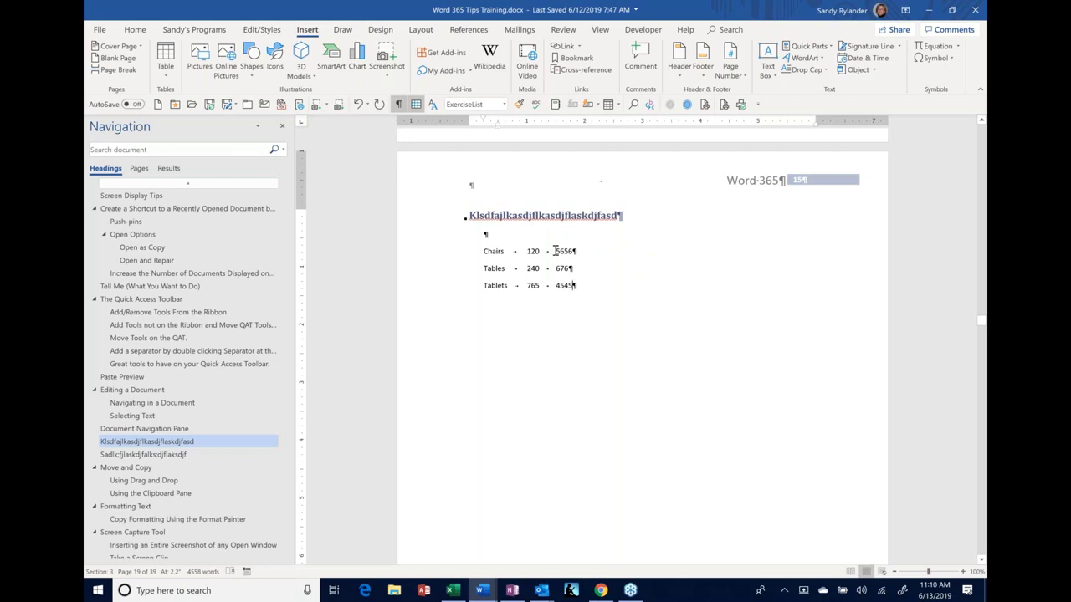
pyautogui.moveTo(555, 251); pyautogui.dragTo(582, 292)
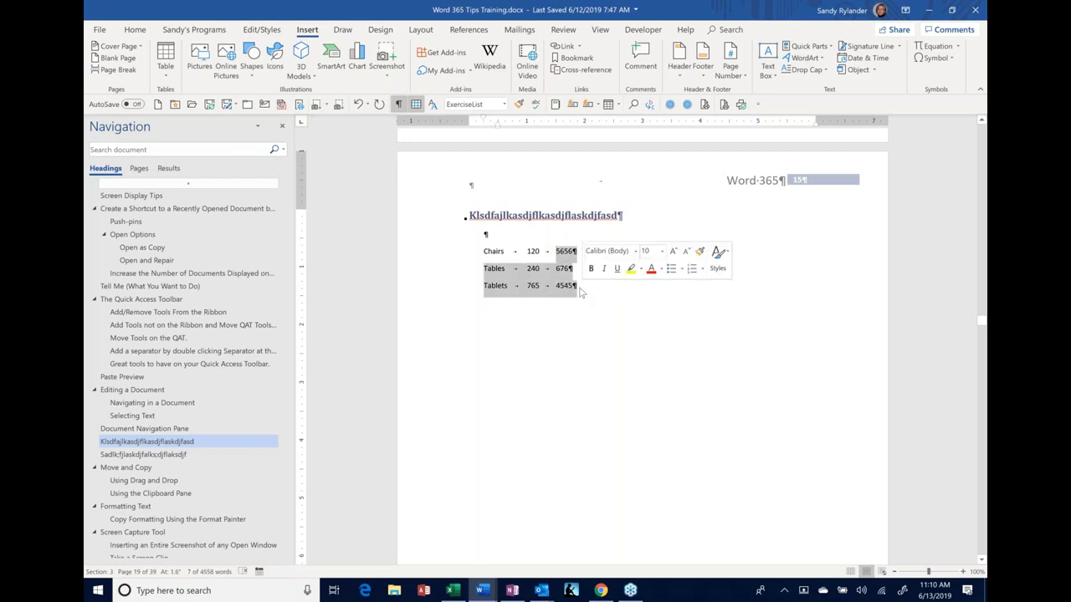
pyautogui.click(622, 291)
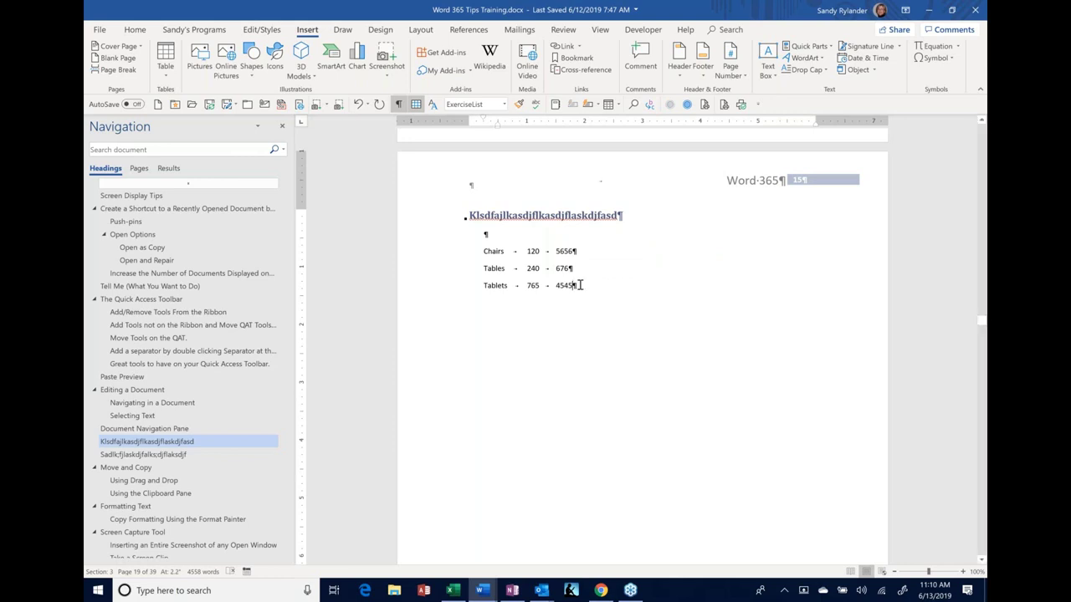
pyautogui.press('alt')
pyautogui.moveTo(578, 285); pyautogui.dragTo(554, 250)
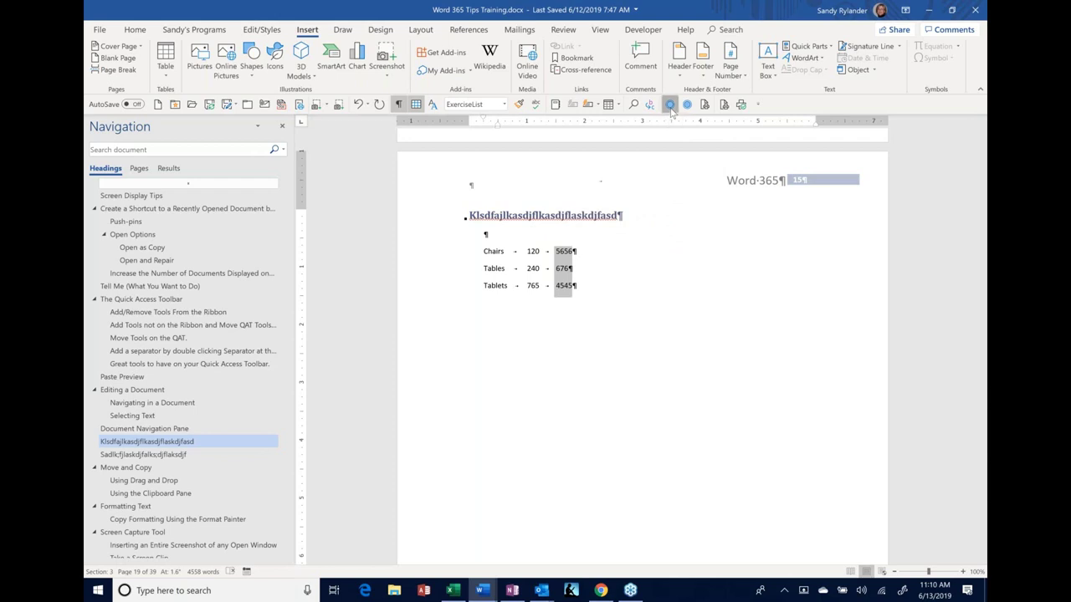
pyautogui.press('Right')
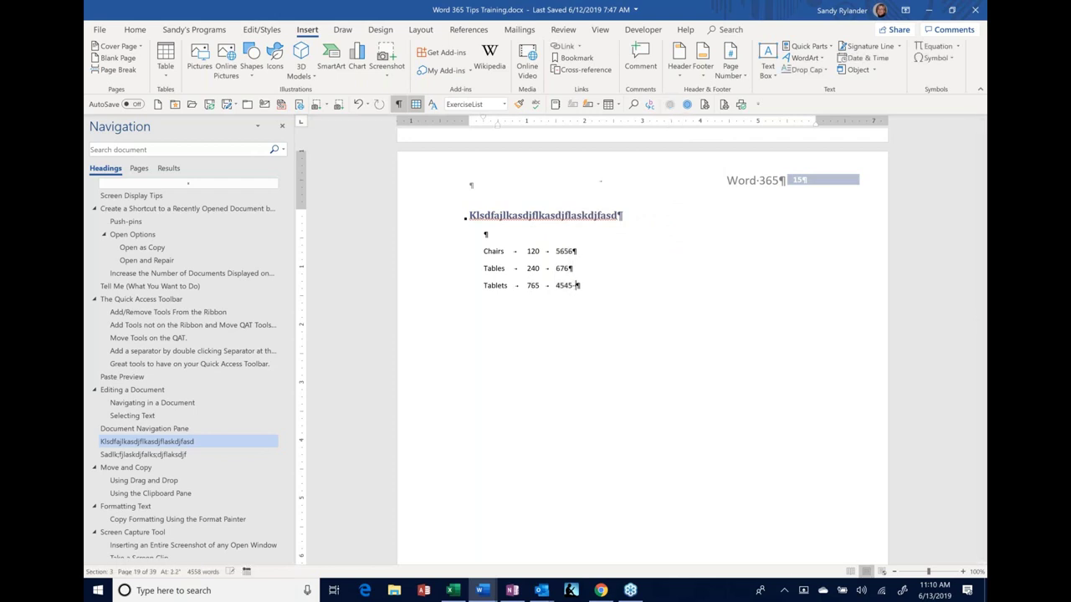
pyautogui.write('10877')
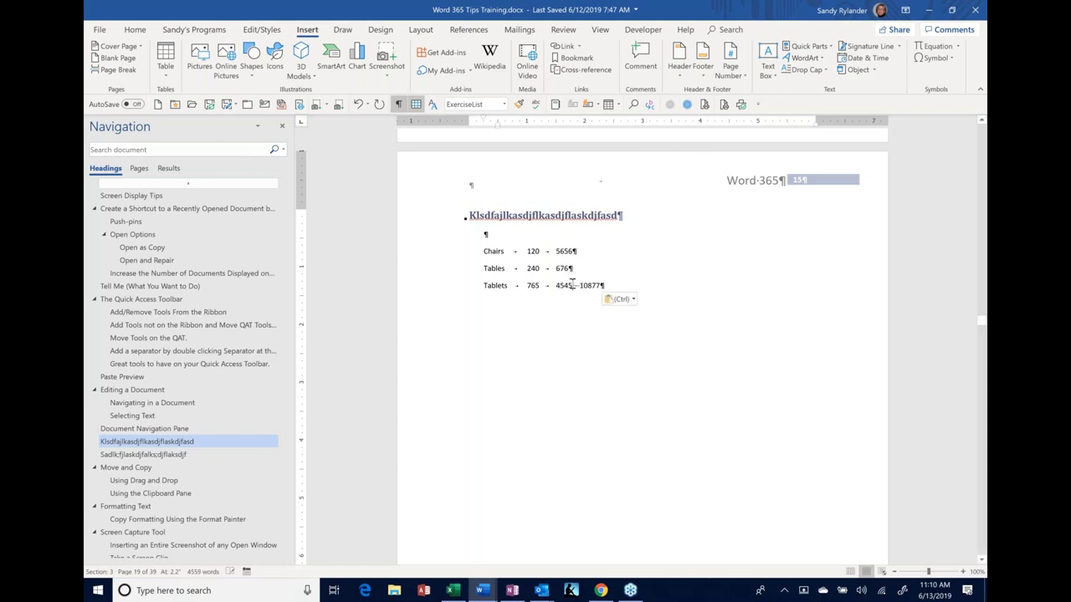
pyautogui.moveTo(572, 286); pyautogui.dragTo(484, 234)
pyautogui.click(568, 313)
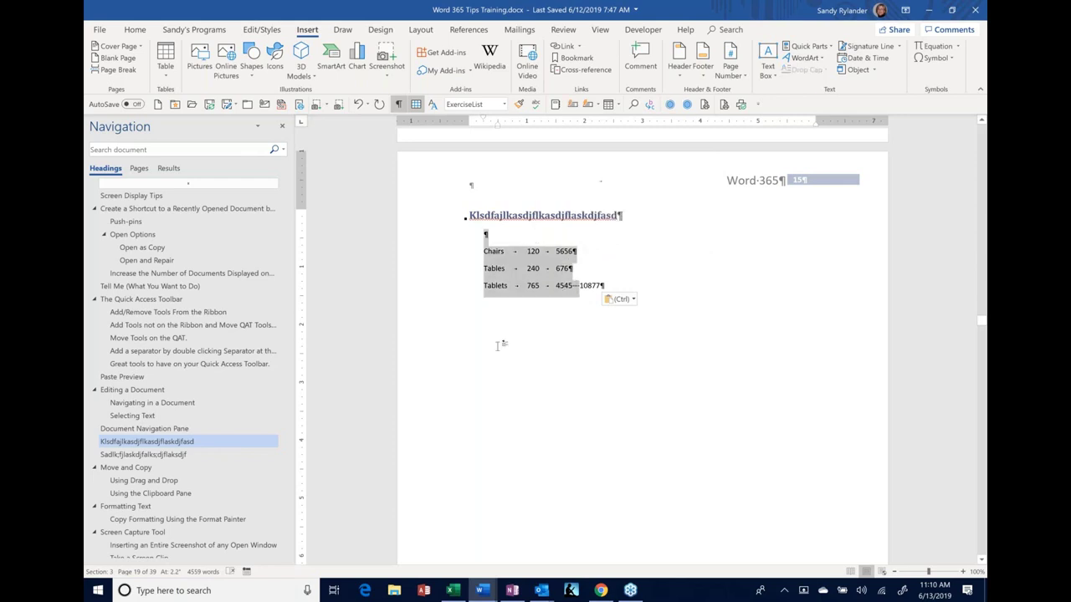
pyautogui.click(496, 286)
pyautogui.press('alt')
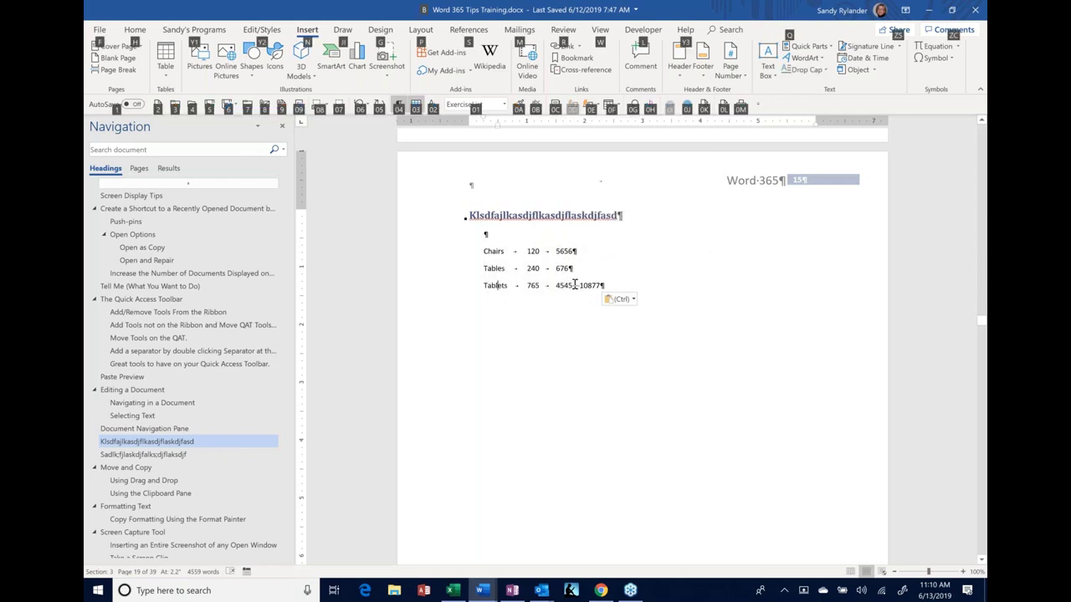
pyautogui.press('alt')
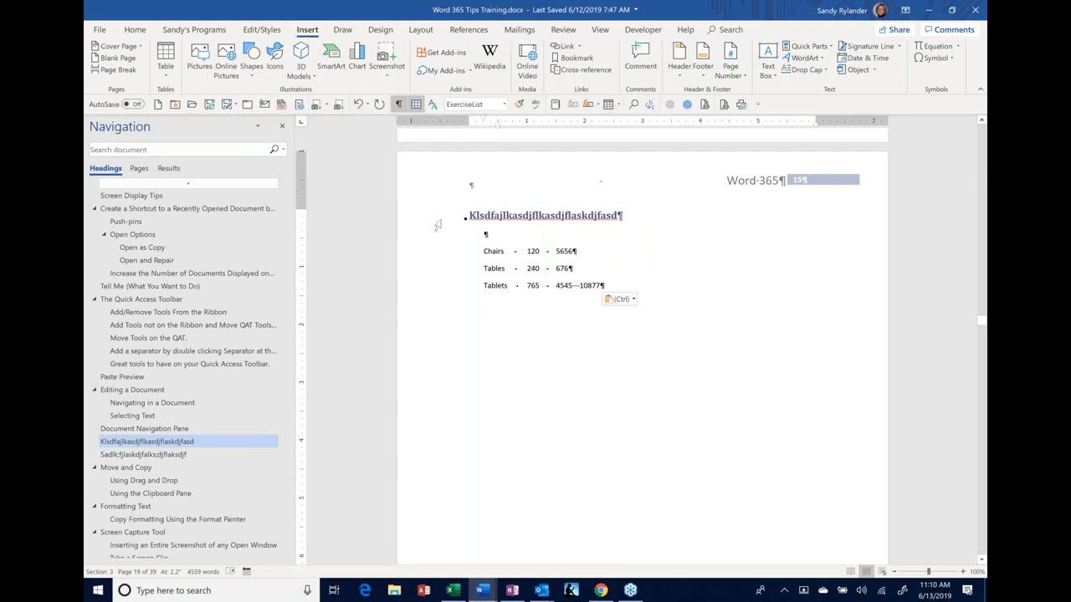
# Type 1987 above the table, then delete the 1987, Chairs, Tables and Tablets lines.
pyautogui.moveTo(462, 216)
pyautogui.click(554, 251)
pyautogui.write('1987')
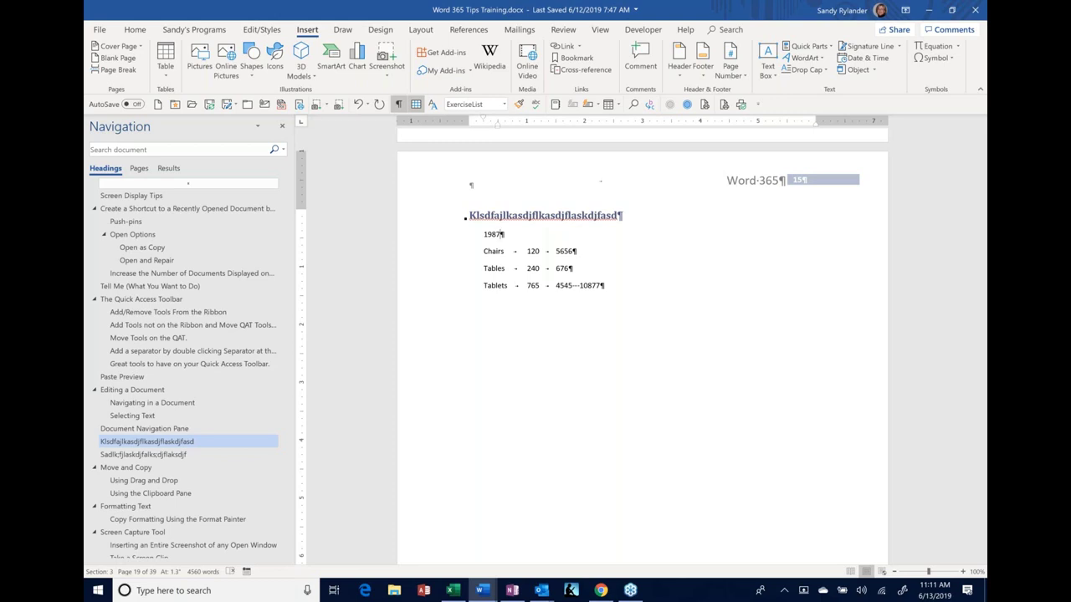
pyautogui.moveTo(624, 292); pyautogui.dragTo(556, 286)
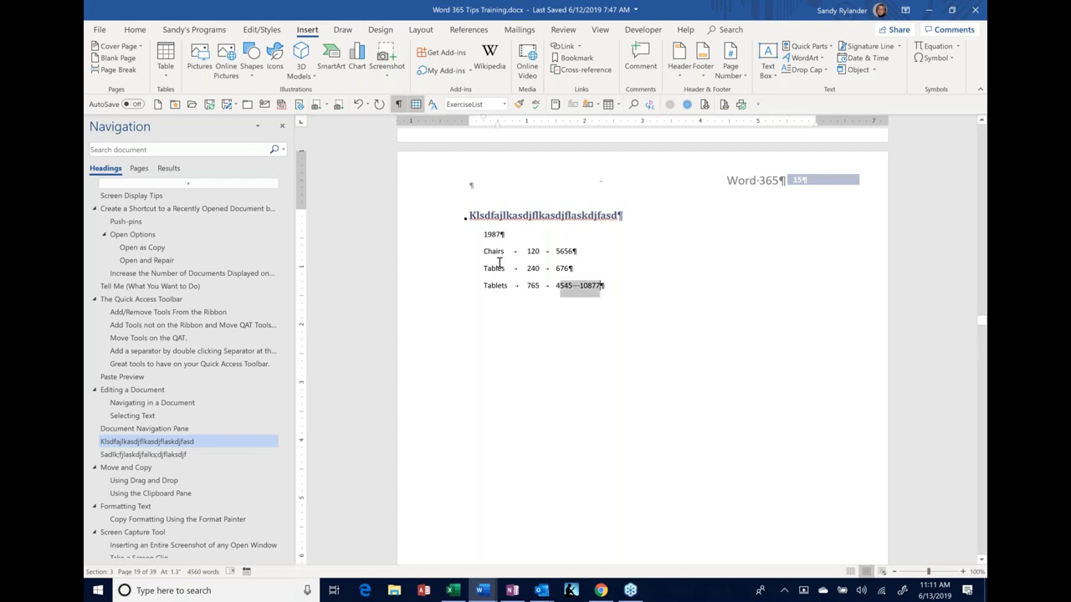
pyautogui.moveTo(499, 263); pyautogui.dragTo(480, 244)
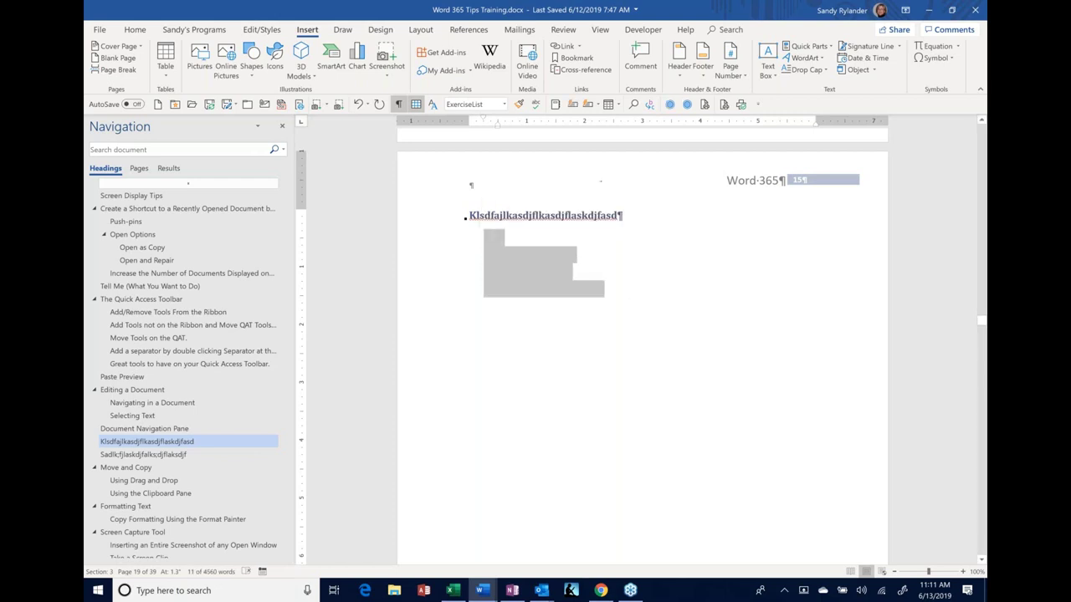
pyautogui.press('Delete')
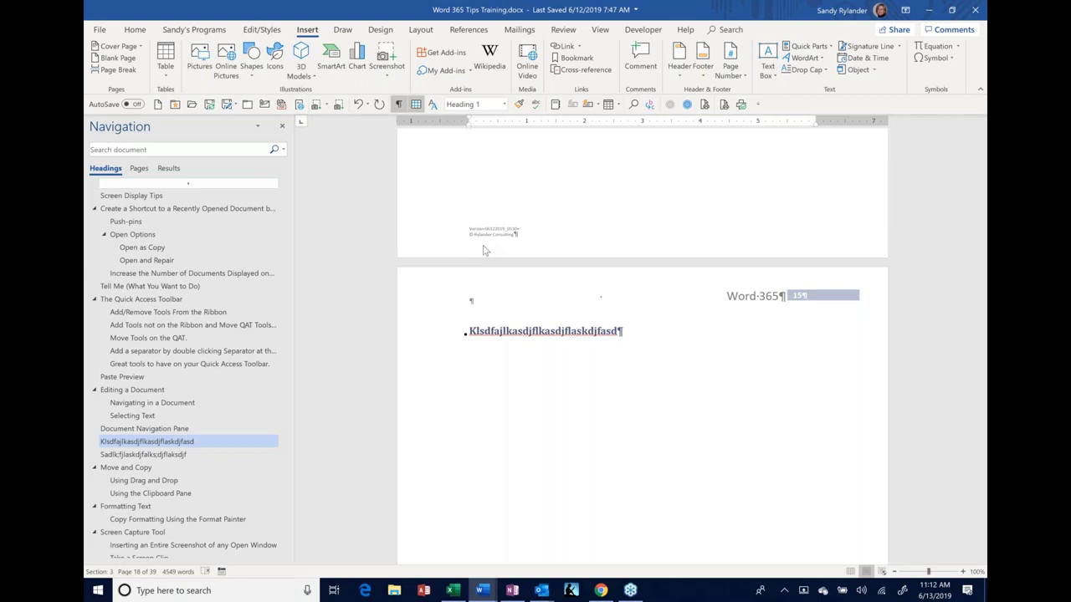
# Select The Quick Access Toolbar section through its screenshot and start a new blank document.
pyautogui.scroll(10, 483, 251)
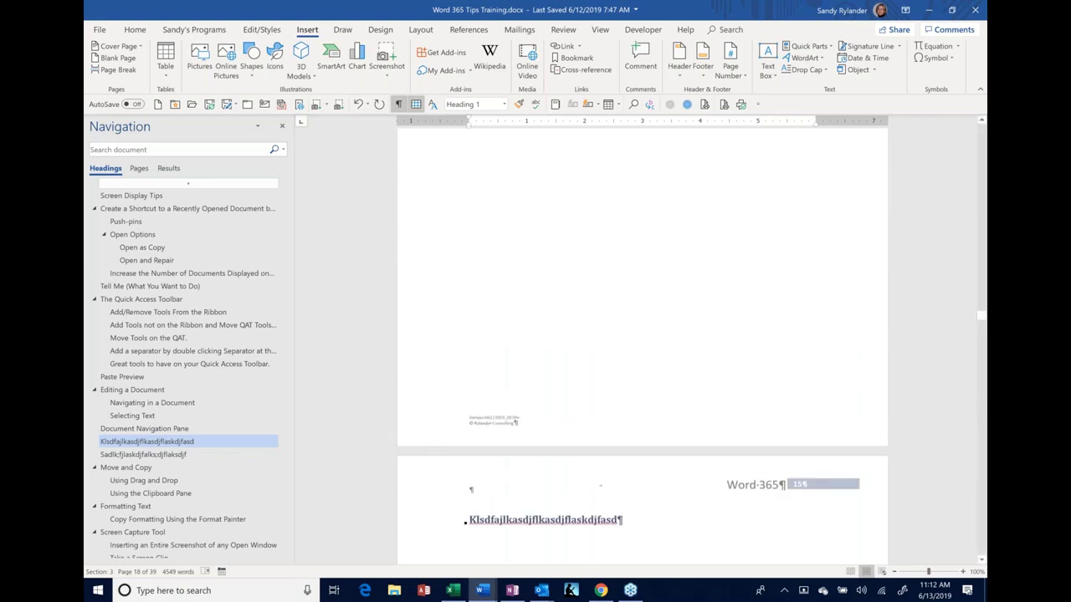
pyautogui.scroll(2, 643, 340)
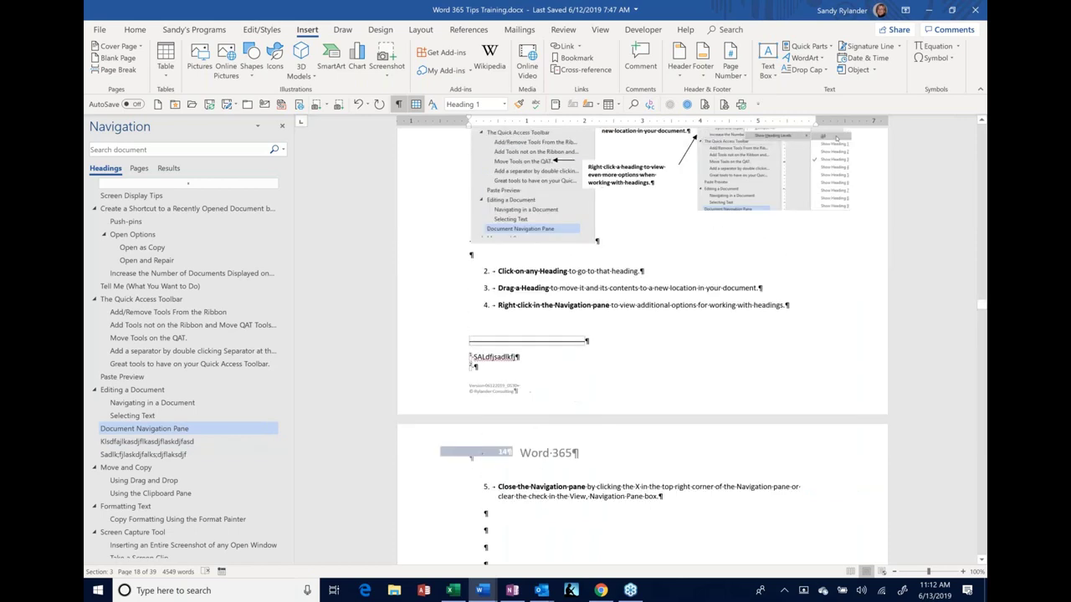
pyautogui.scroll(12, 642, 343)
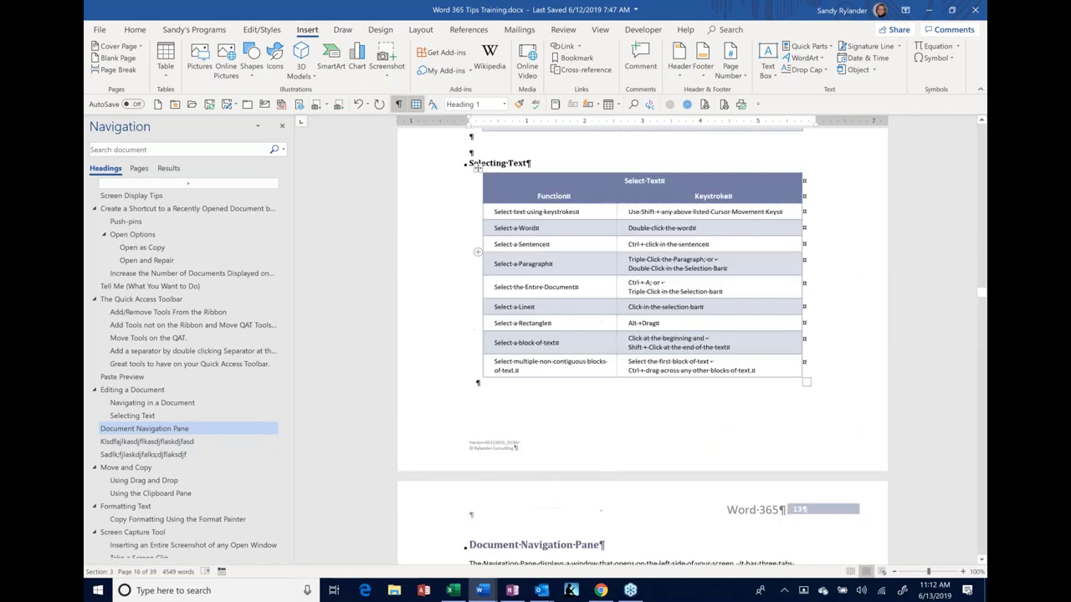
pyautogui.scroll(20, 643, 343)
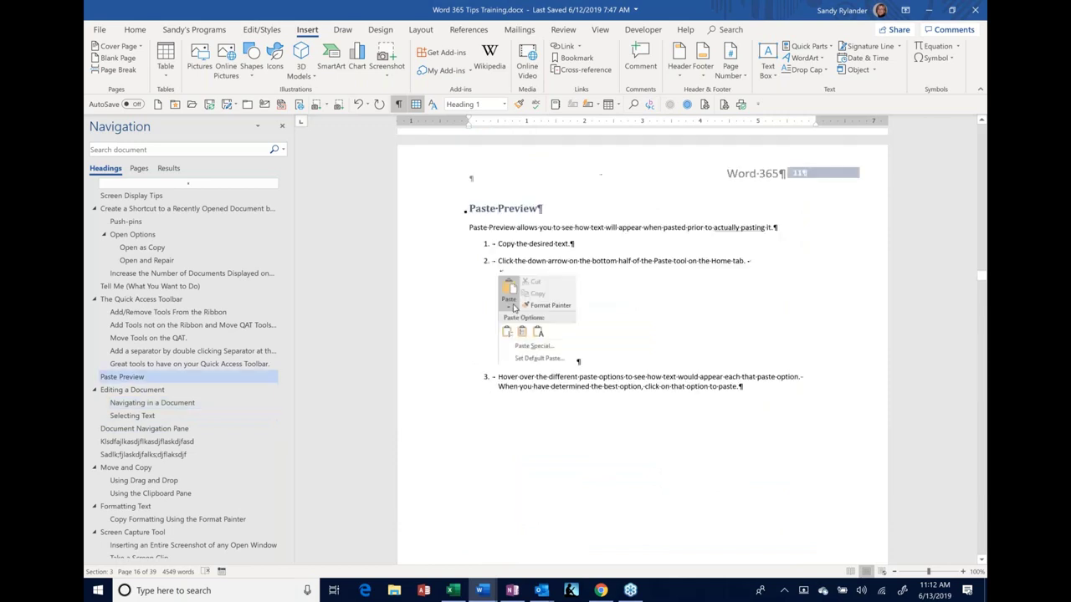
pyautogui.scroll(8, 642, 343)
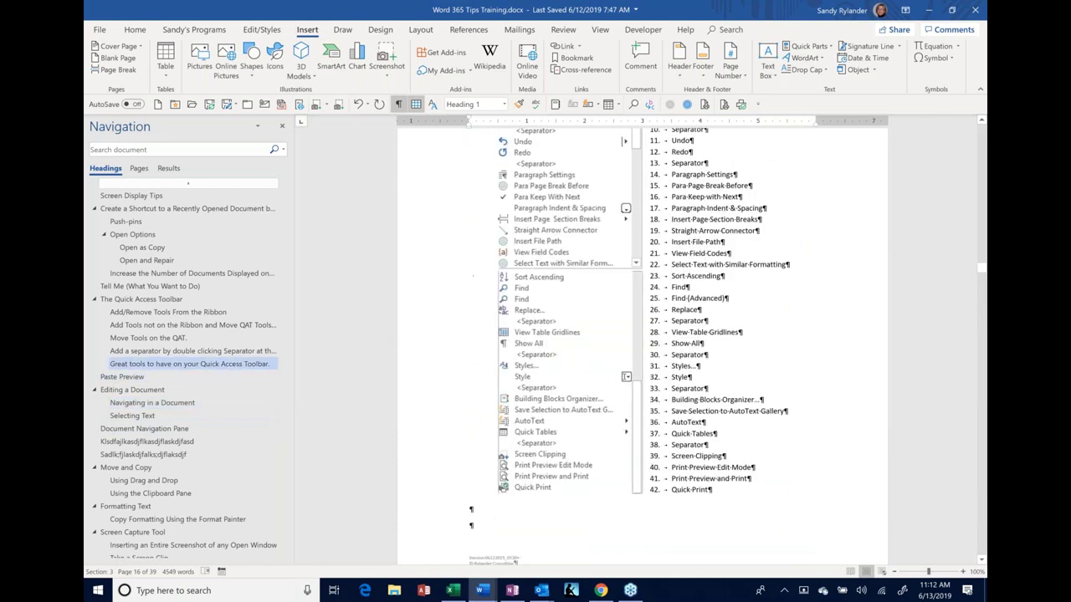
pyautogui.scroll(10, 591, 202)
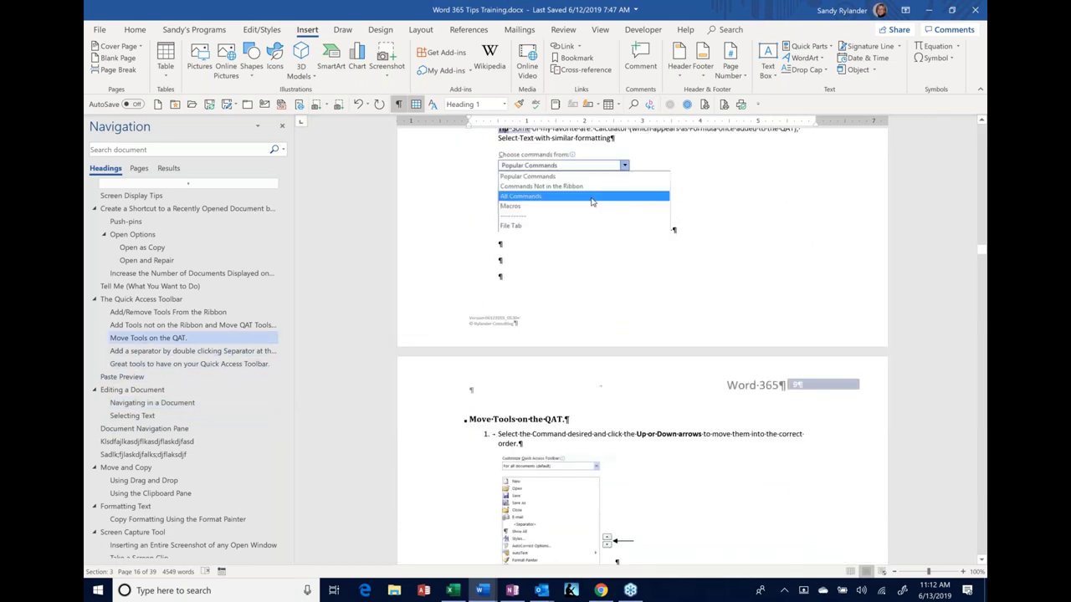
pyautogui.scroll(10, 592, 202)
pyautogui.scroll(6, 643, 343)
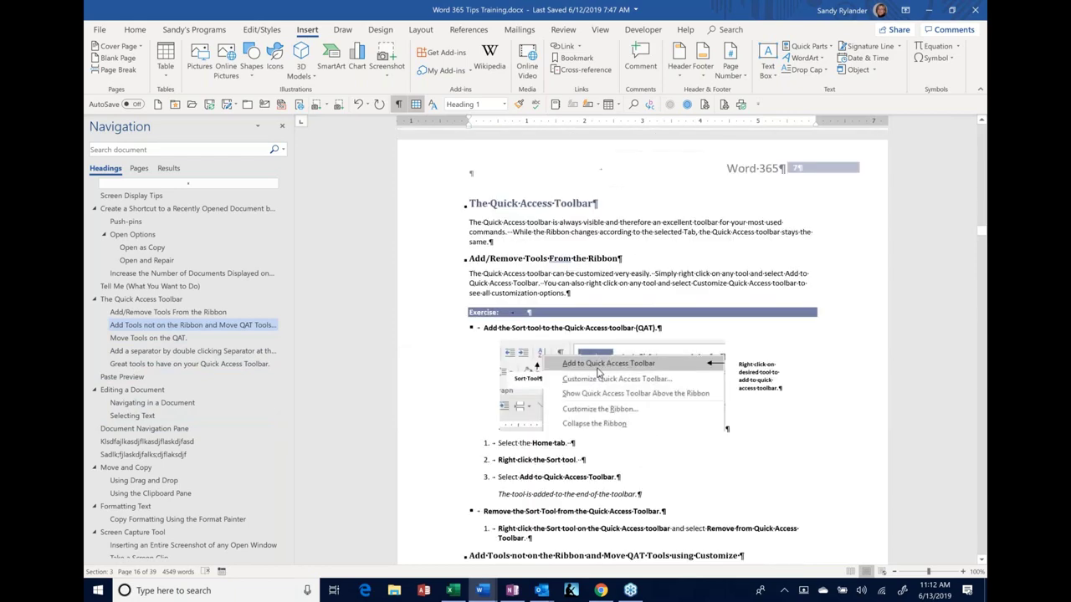
pyautogui.scroll(3, 468, 251)
pyautogui.moveTo(462, 319); pyautogui.dragTo(429, 554)
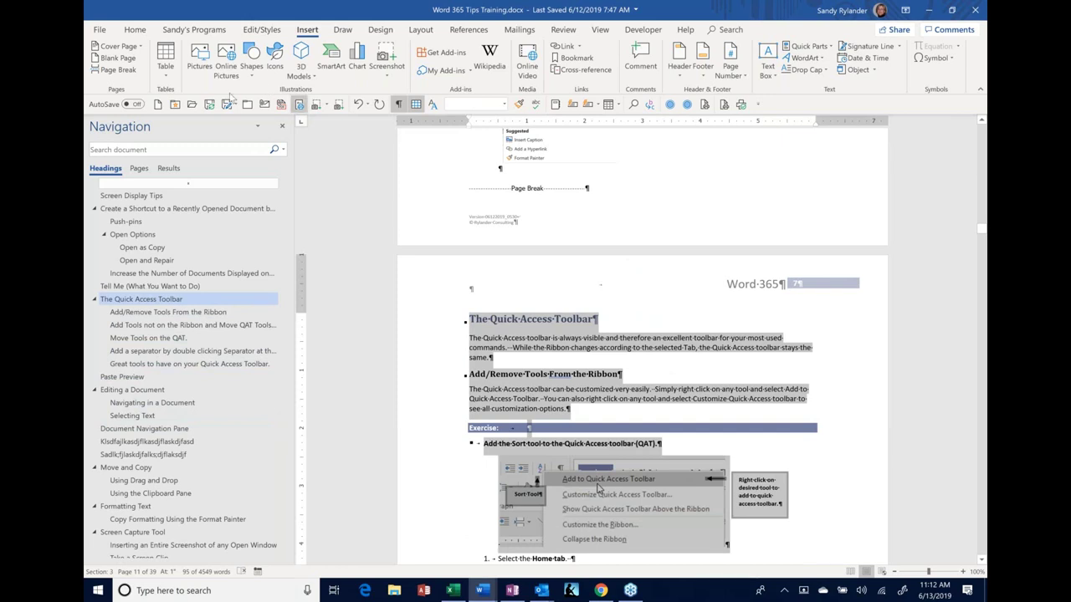
pyautogui.click(158, 104)
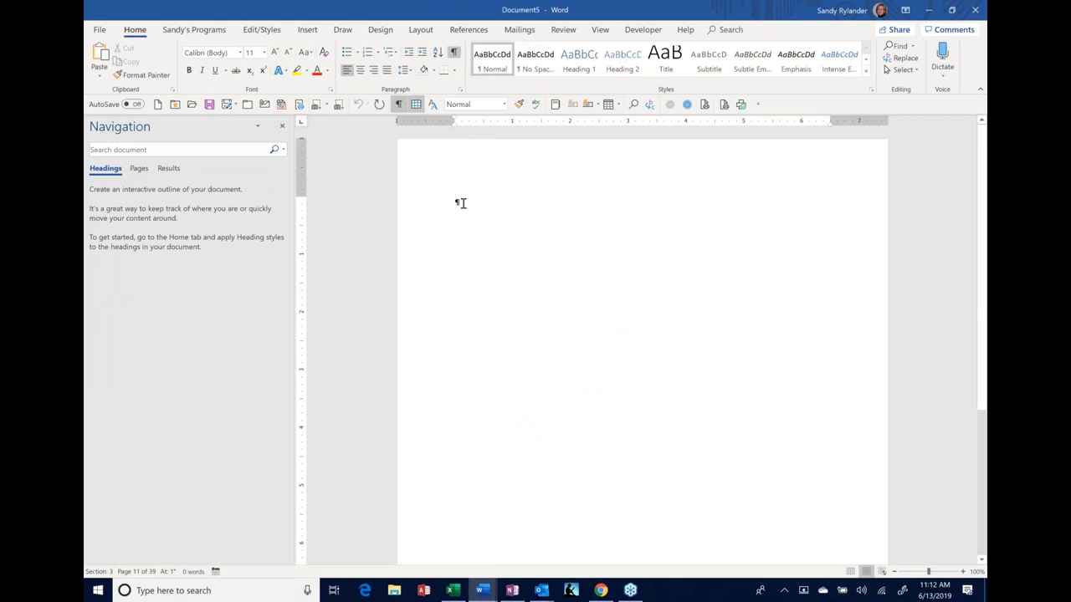
pyautogui.rightClick(460, 203)
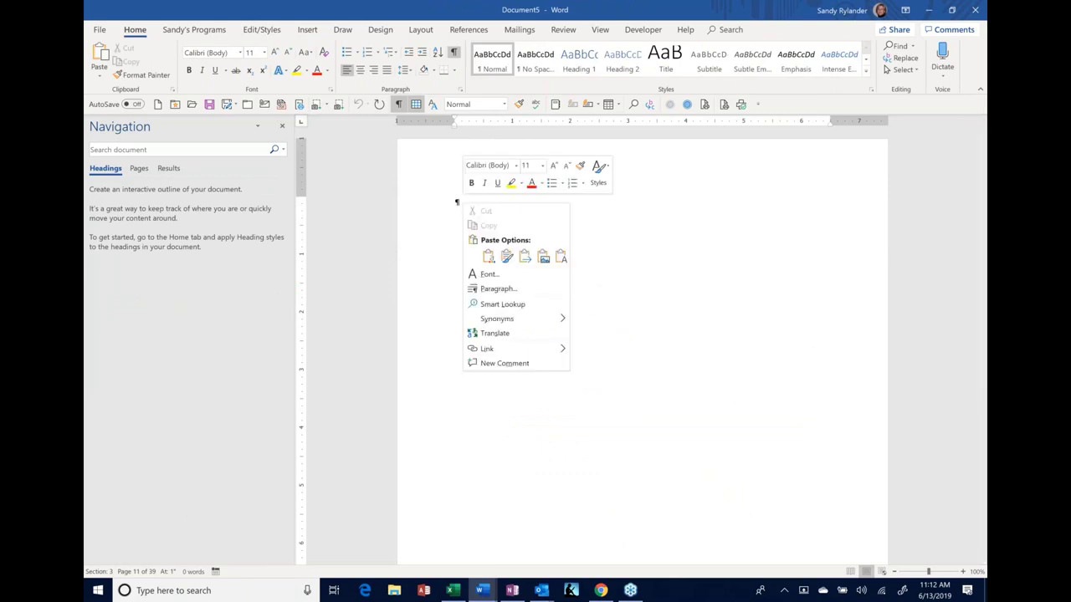
pyautogui.click(488, 256)
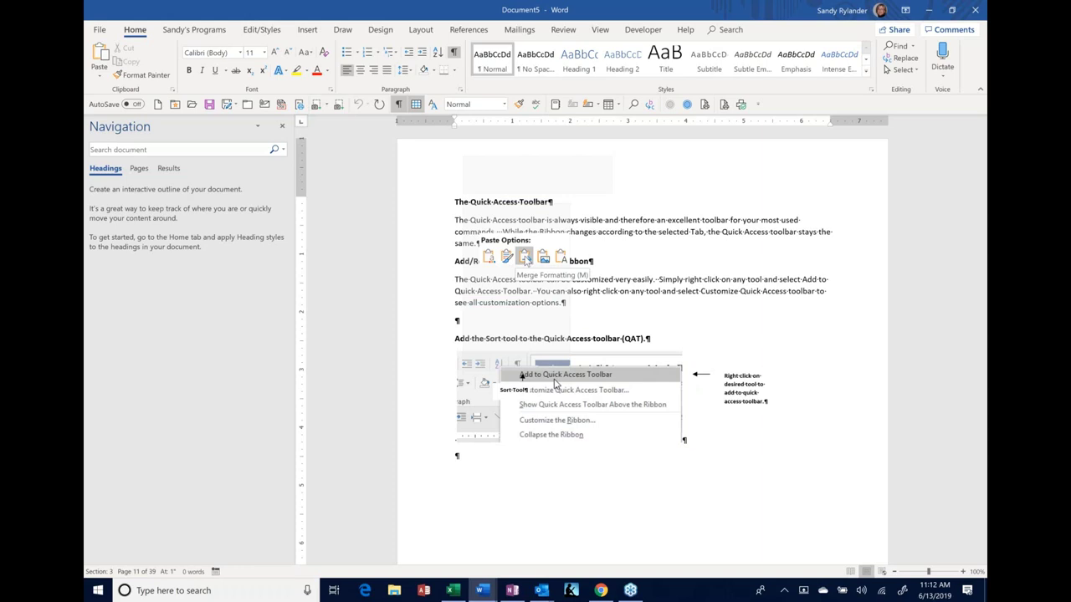
pyautogui.press('Escape')
pyautogui.rightClick(456, 201)
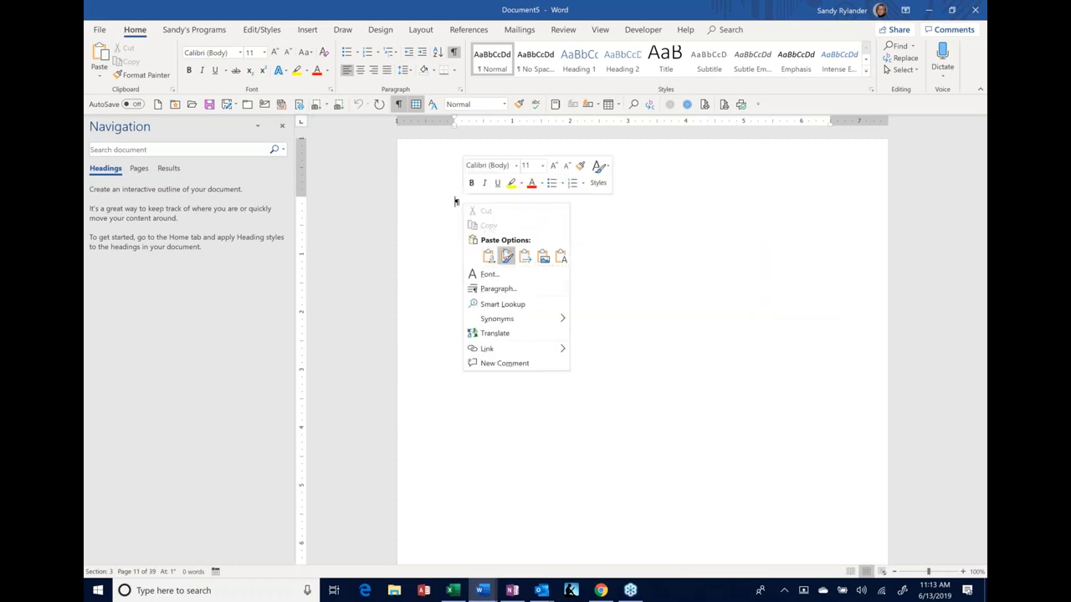
pyautogui.click(590, 262)
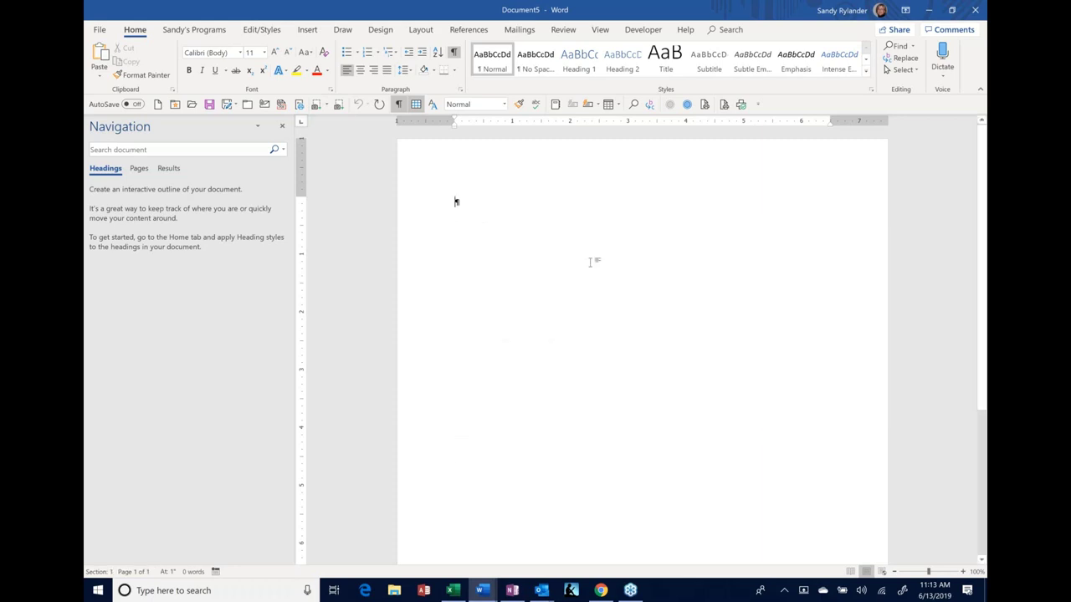
pyautogui.hotkey('ctrl', 'v')
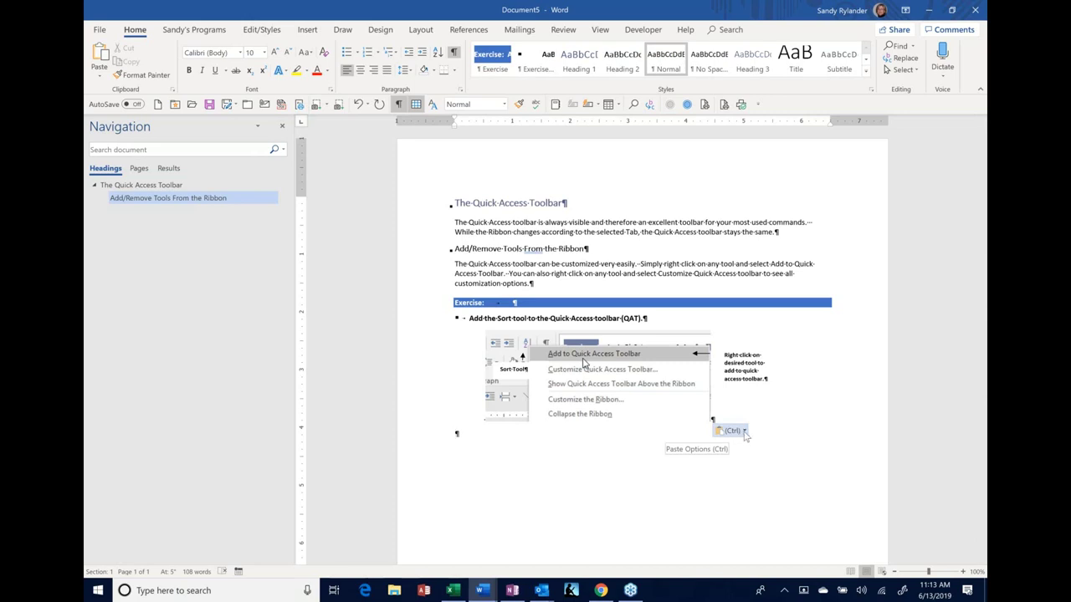
pyautogui.click(744, 432)
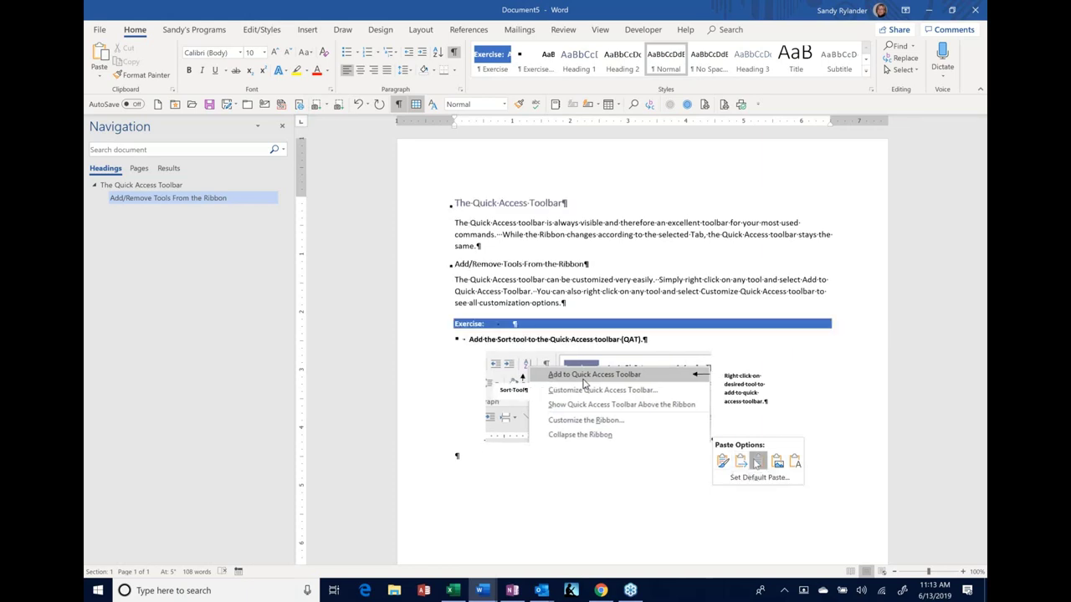
pyautogui.click(757, 461)
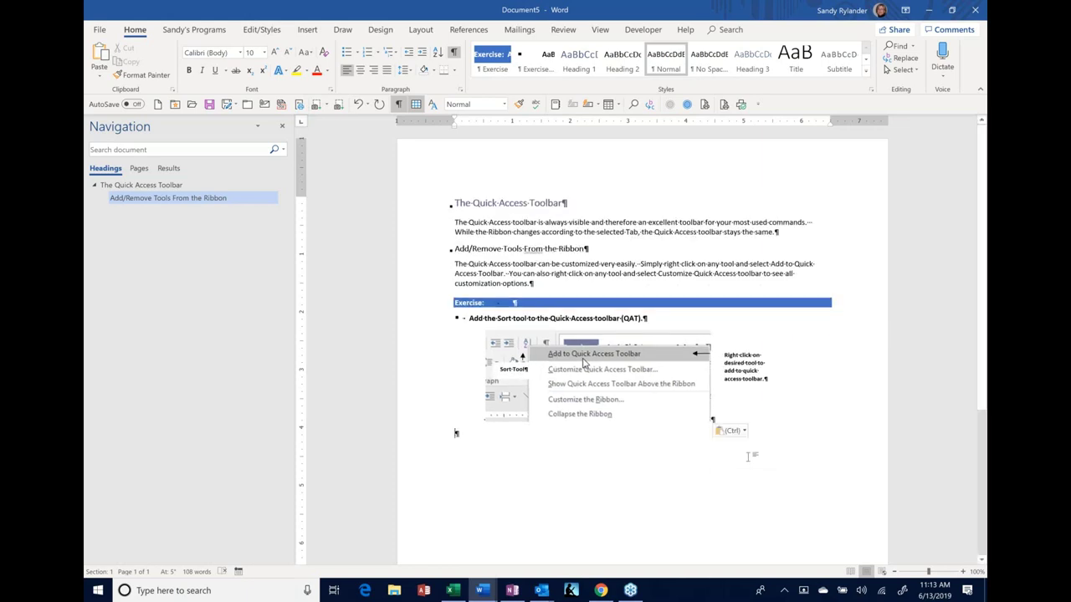
pyautogui.hotkey('ctrl', 'a')
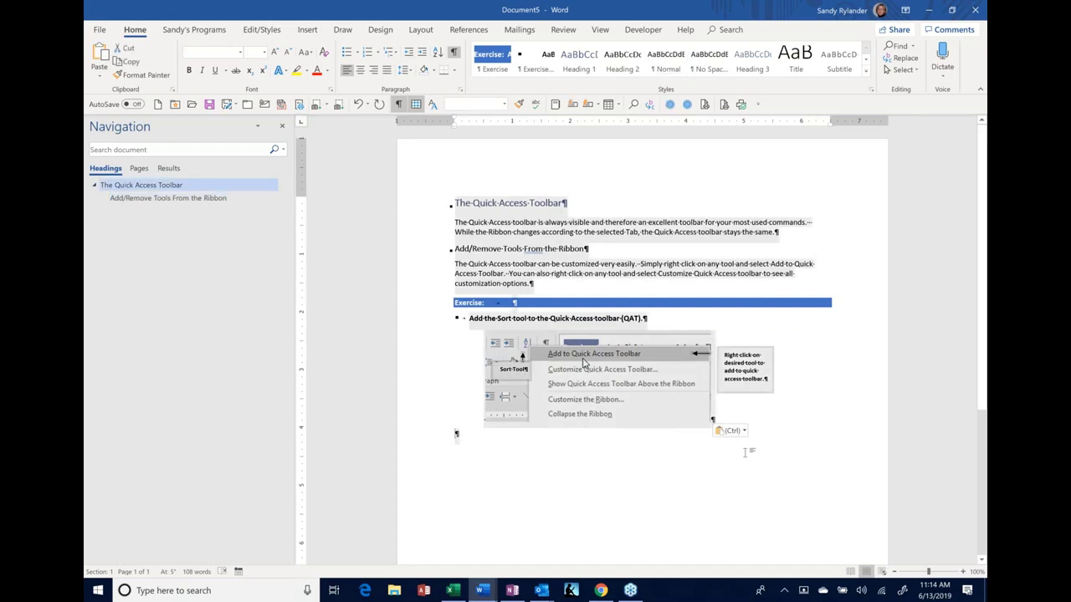
pyautogui.press('Delete')
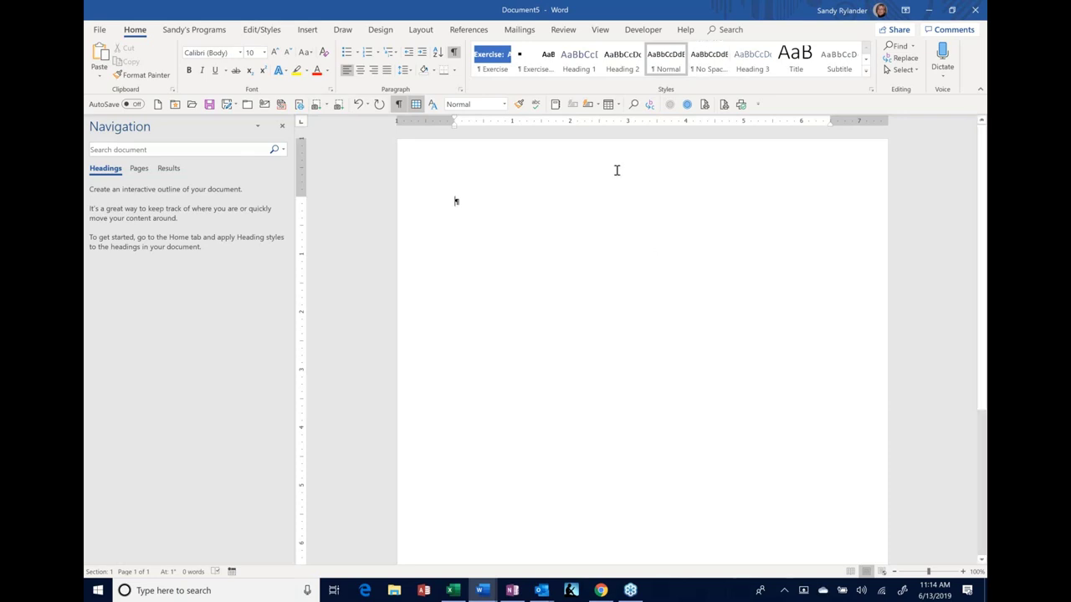
pyautogui.rightClick(718, 111)
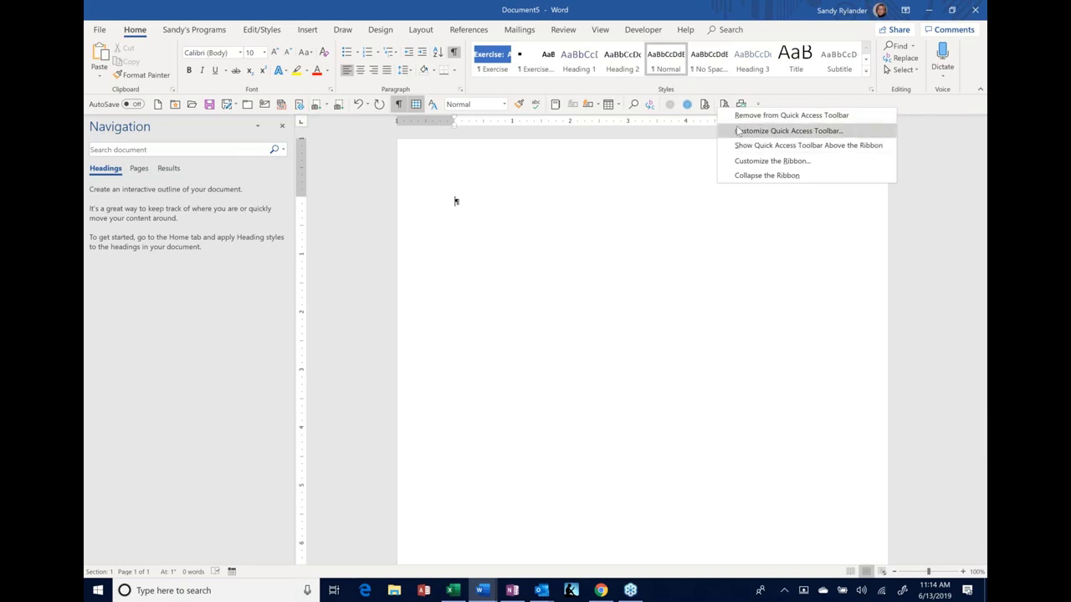
pyautogui.click(738, 132)
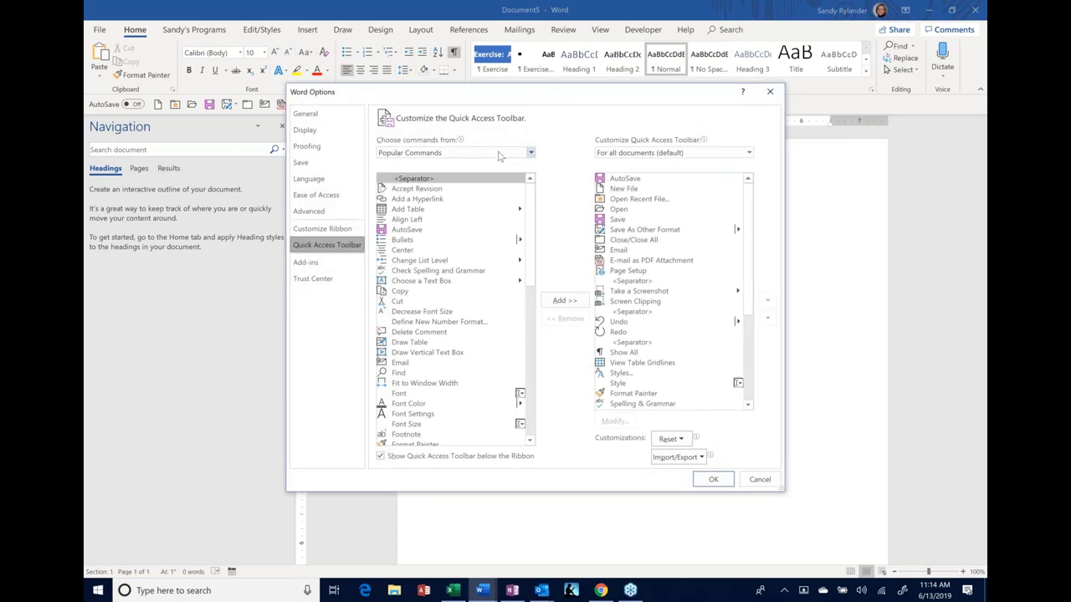
pyautogui.click(499, 153)
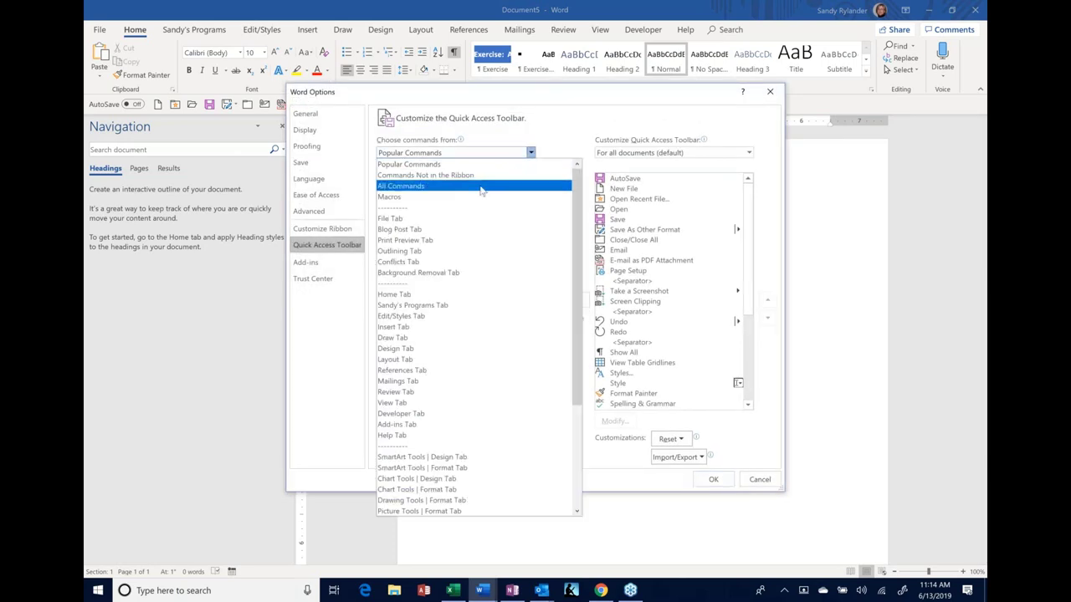
pyautogui.press('Escape')
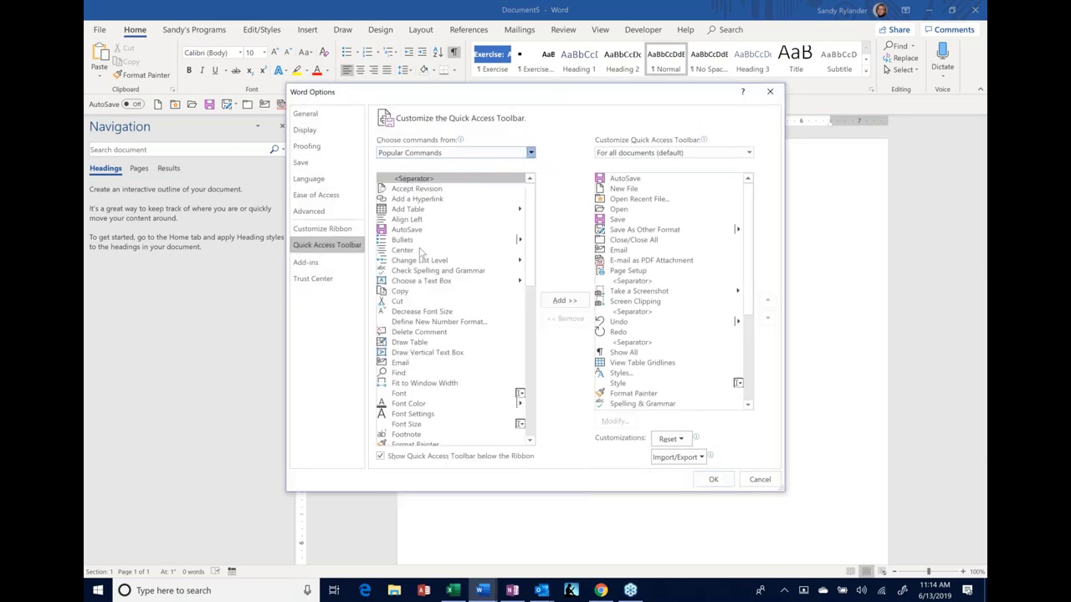
pyautogui.press('c')
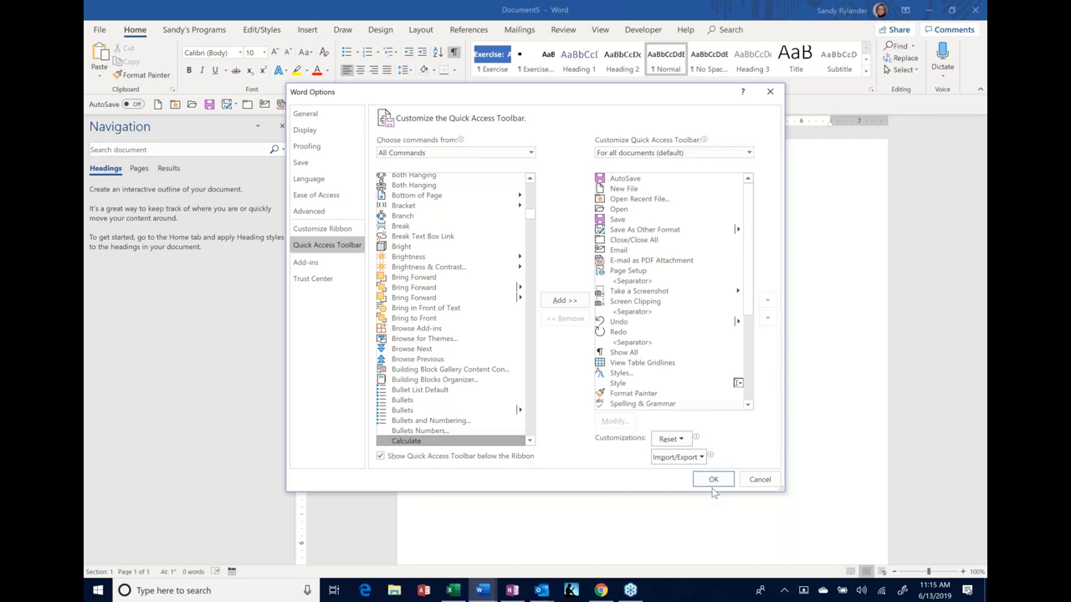
pyautogui.click(760, 480)
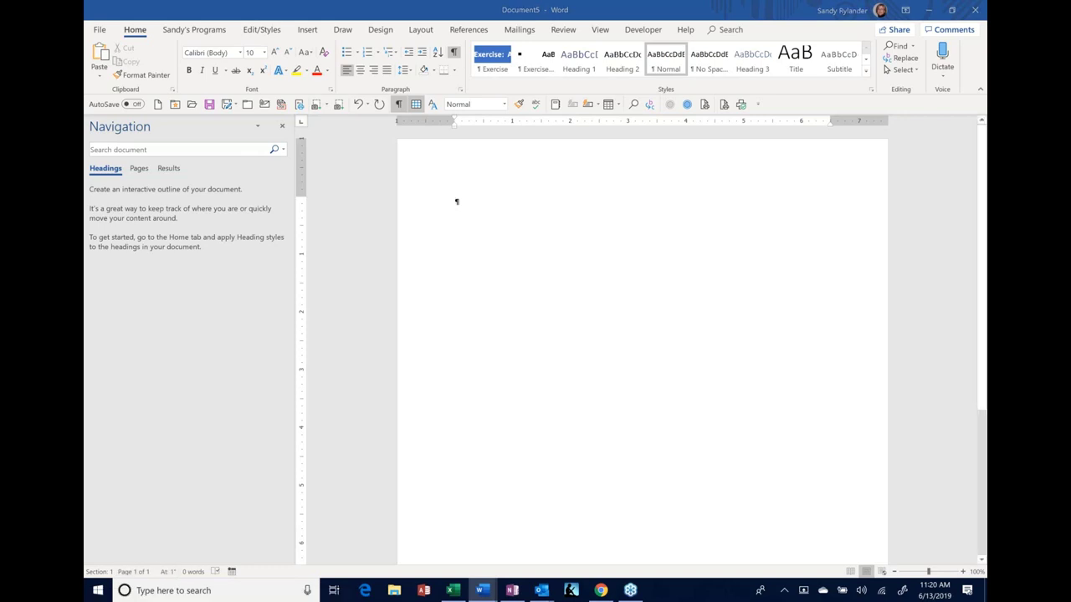
# Switch to Word 365 Tips Training, go to the table of contents and select the whole field.
pyautogui.hotkey('alt', 'Tab')
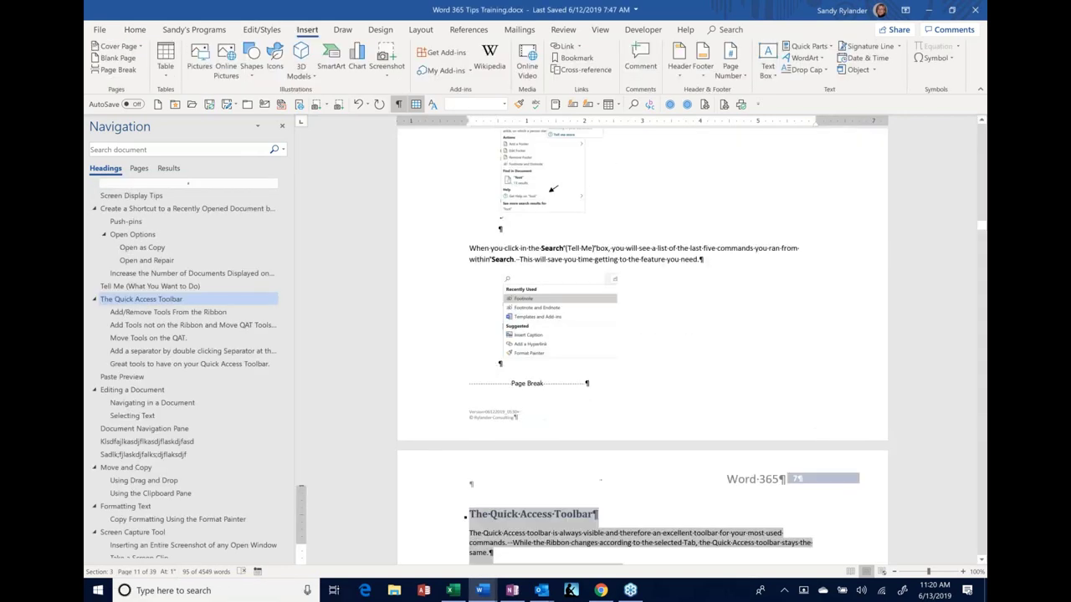
pyautogui.scroll(5, 641, 335)
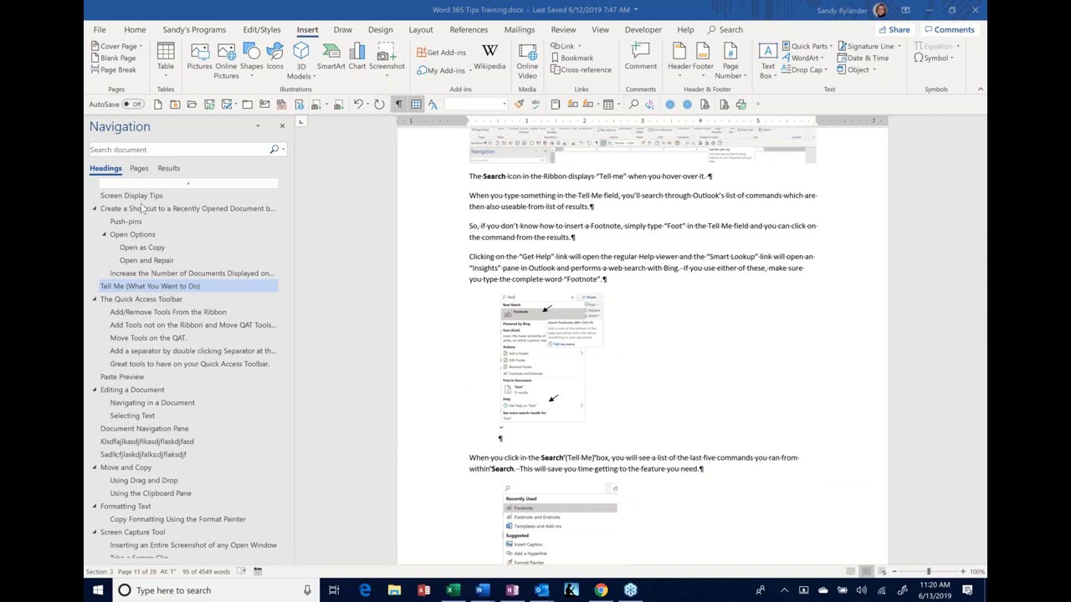
pyautogui.click(125, 222)
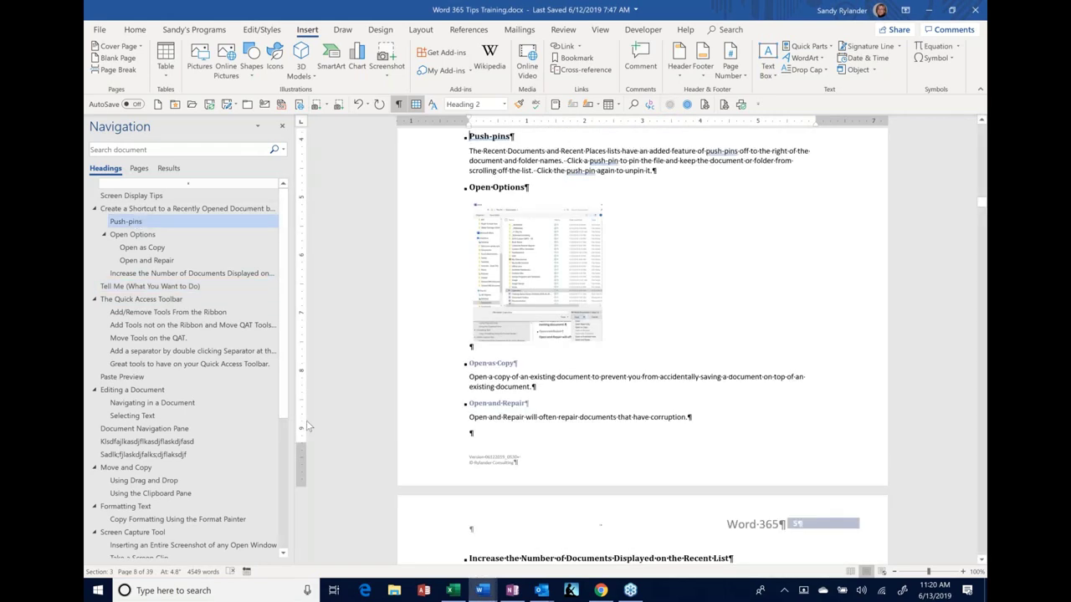
pyautogui.moveTo(984, 207); pyautogui.dragTo(984, 142)
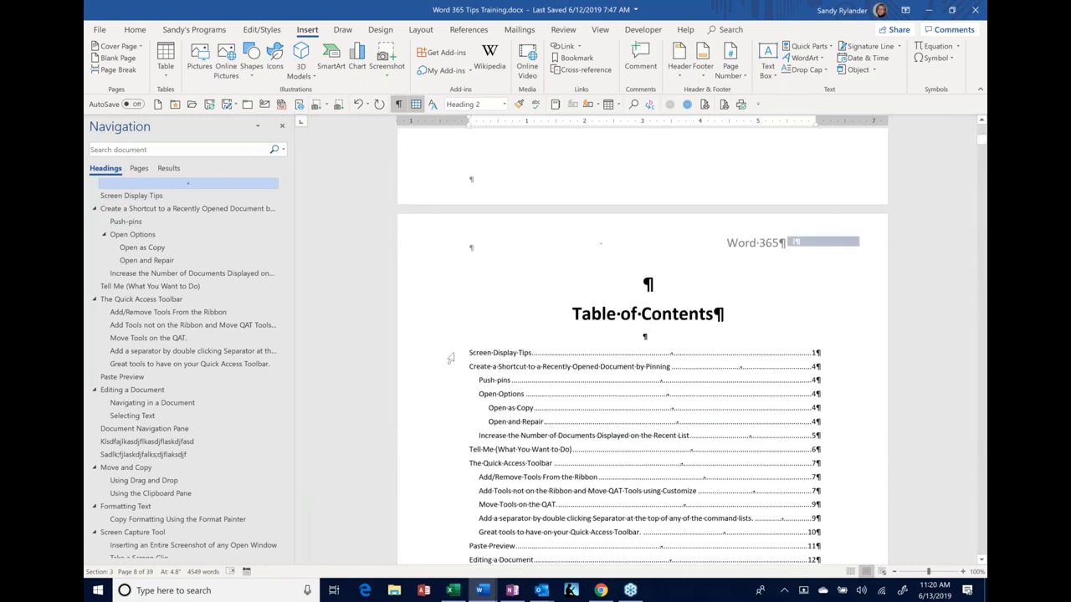
pyautogui.click(696, 531)
pyautogui.press('F9')
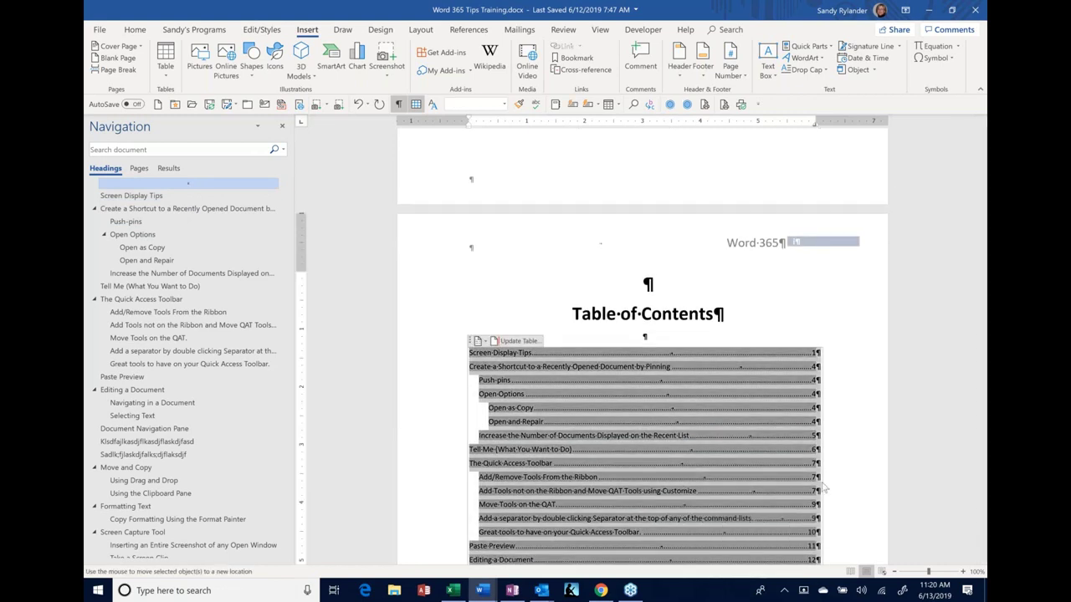
# Select and delete the old table of contents field.
pyautogui.click(791, 491)
pyautogui.scroll(-15, 790, 490)
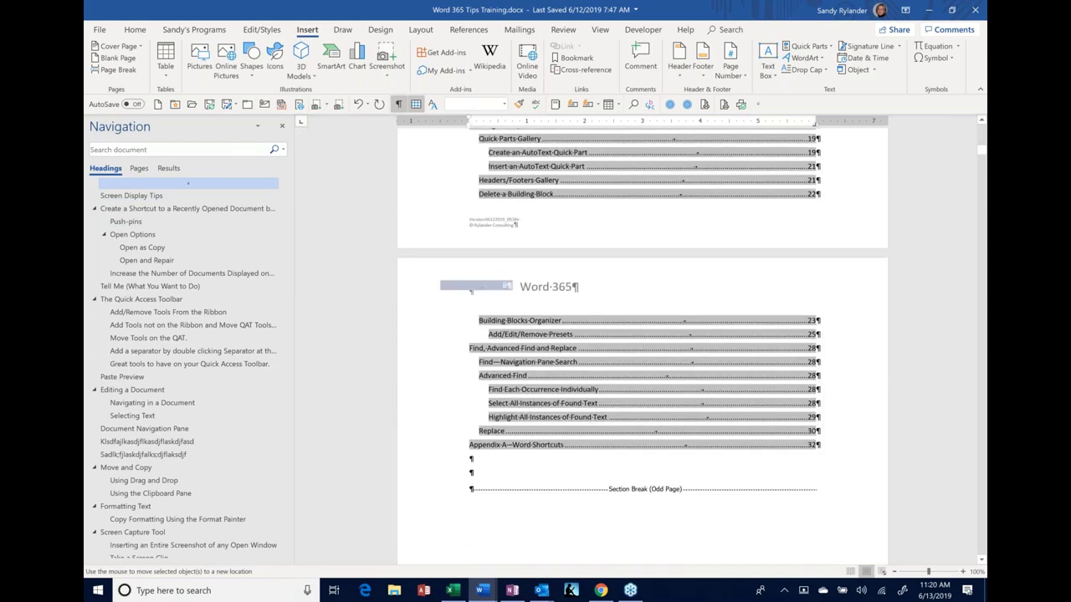
pyautogui.keyDown('shift'); pyautogui.click(495, 353); pyautogui.keyUp('shift')
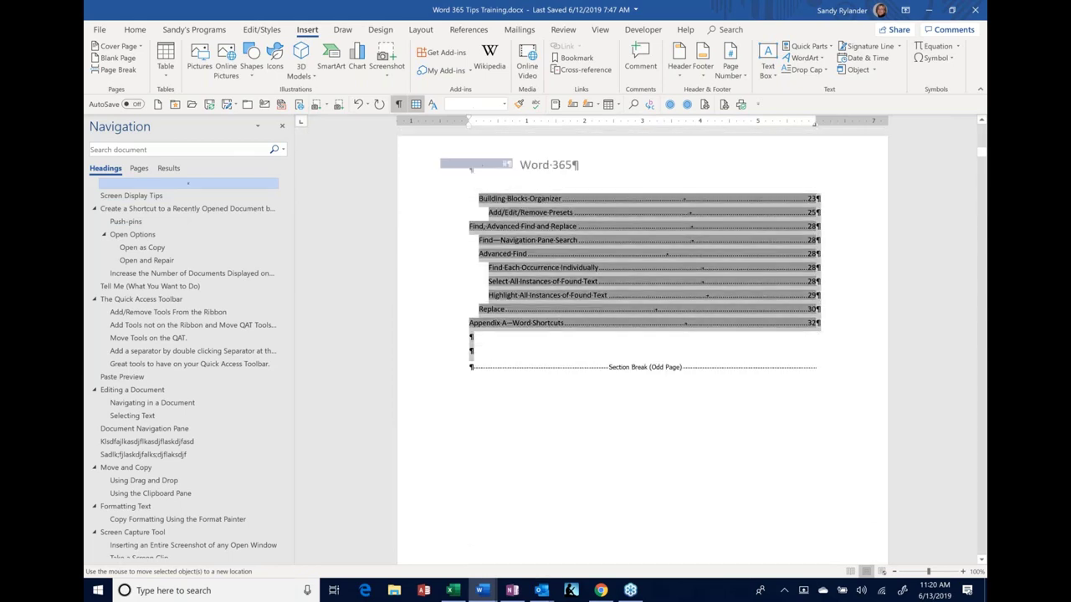
pyautogui.press('Delete')
pyautogui.scroll(3, 484, 325)
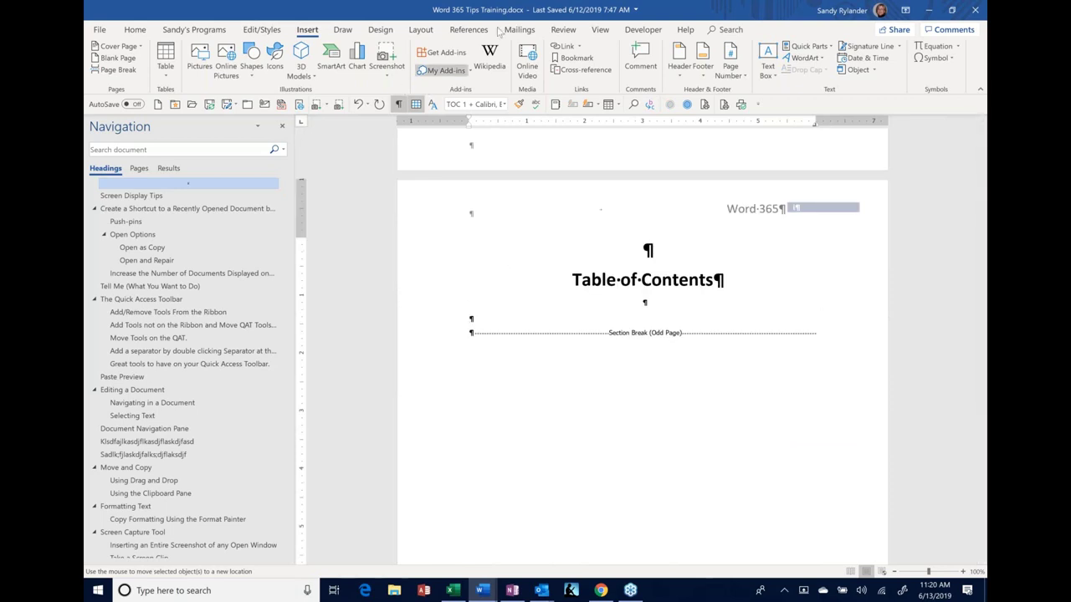
# Insert Automatic Table 1 from References > Table of Contents and review the new Contents list.
pyautogui.click(470, 32)
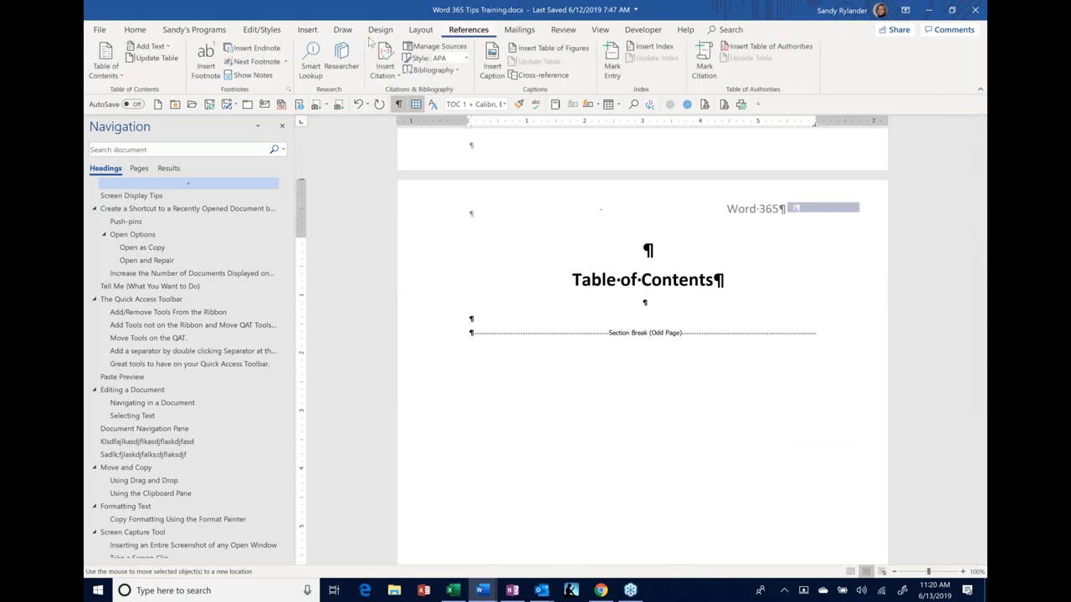
pyautogui.click(106, 72)
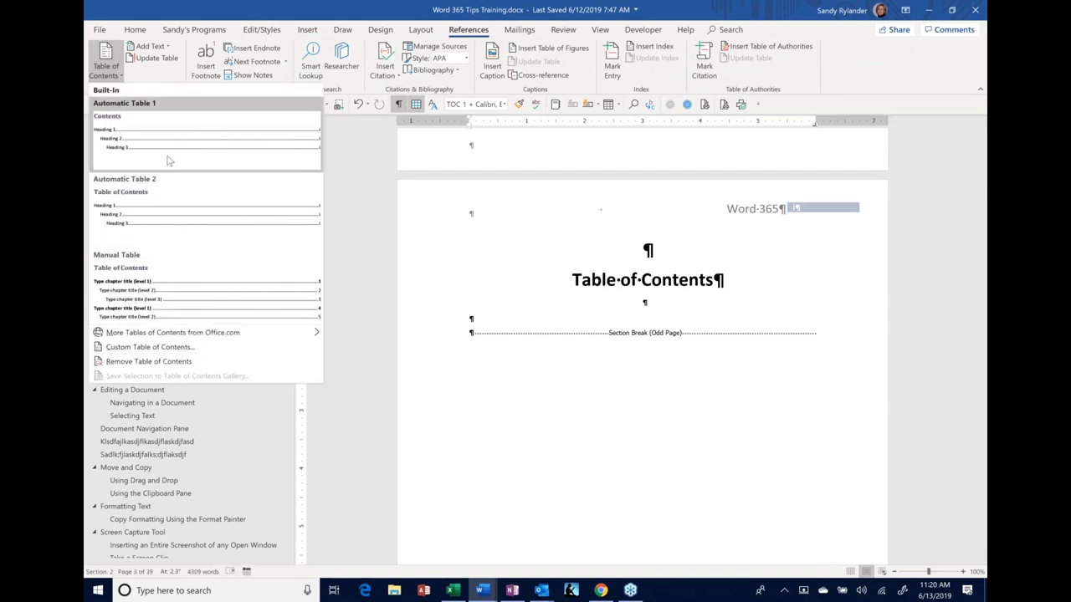
pyautogui.click(471, 318)
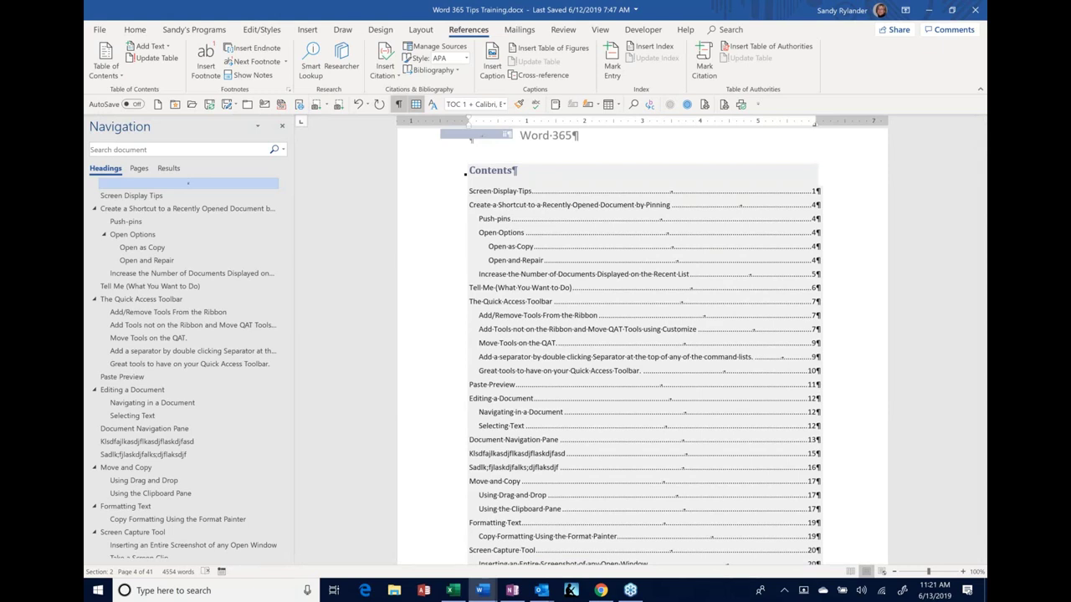
pyautogui.scroll(1, 643, 353)
pyautogui.scroll(3, 488, 343)
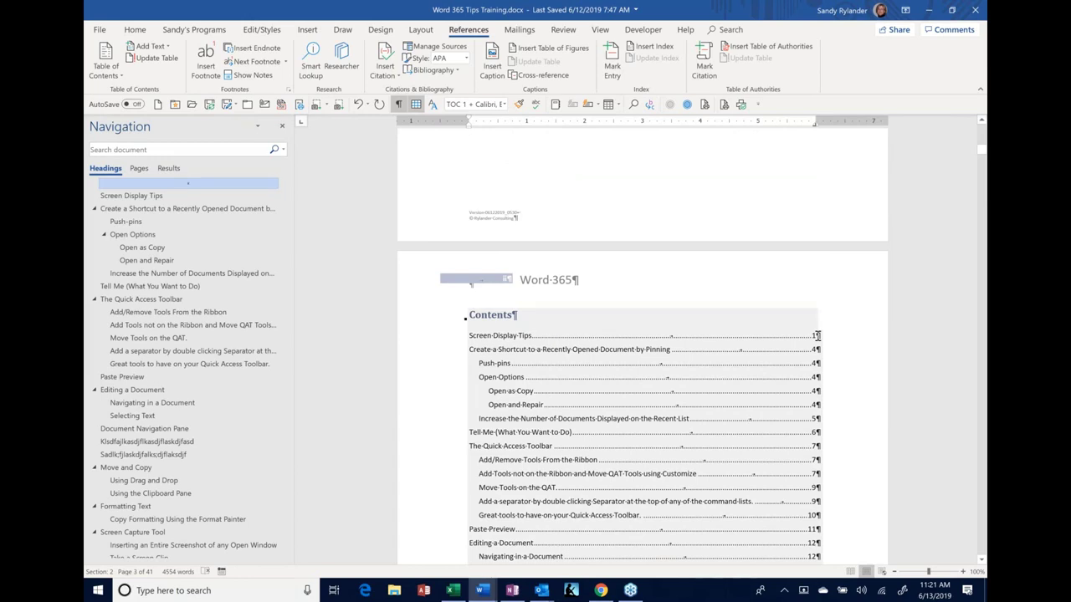
pyautogui.hotkey('ctrl', 'z')
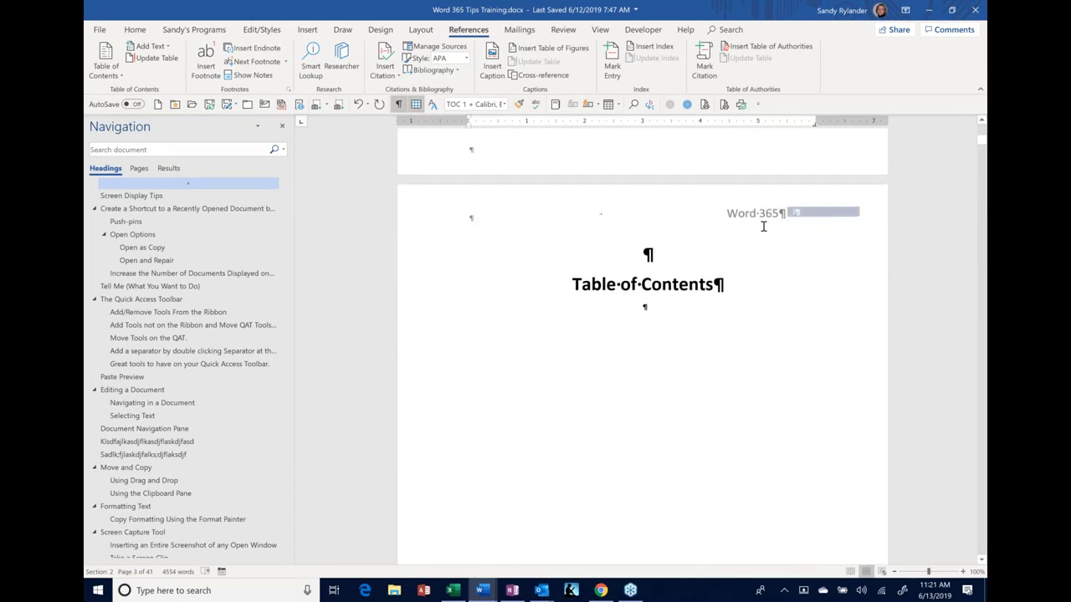
pyautogui.scroll(5, 764, 225)
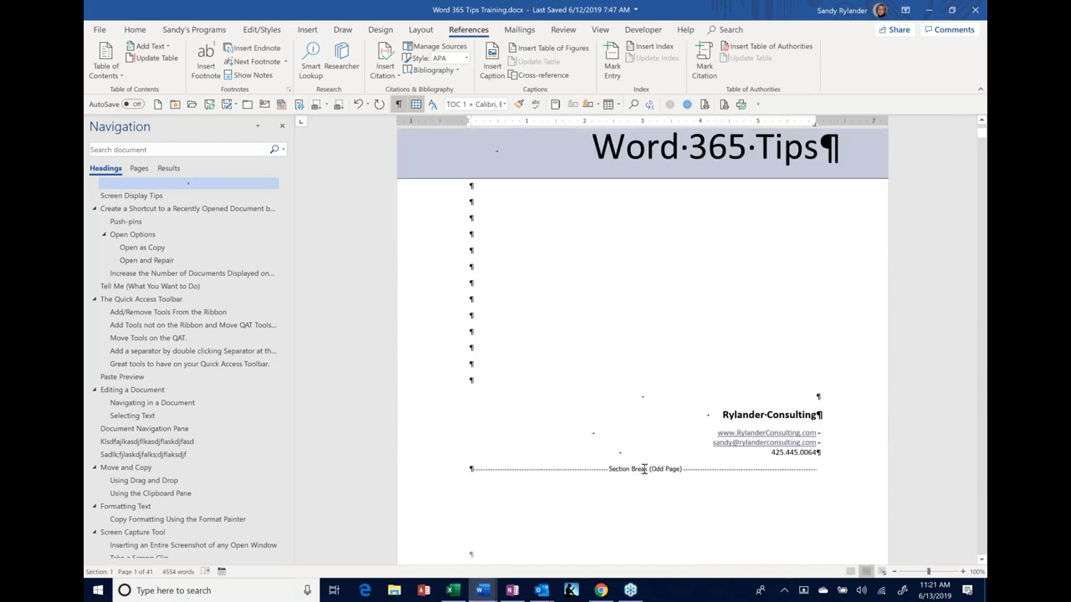
pyautogui.scroll(-10, 632, 471)
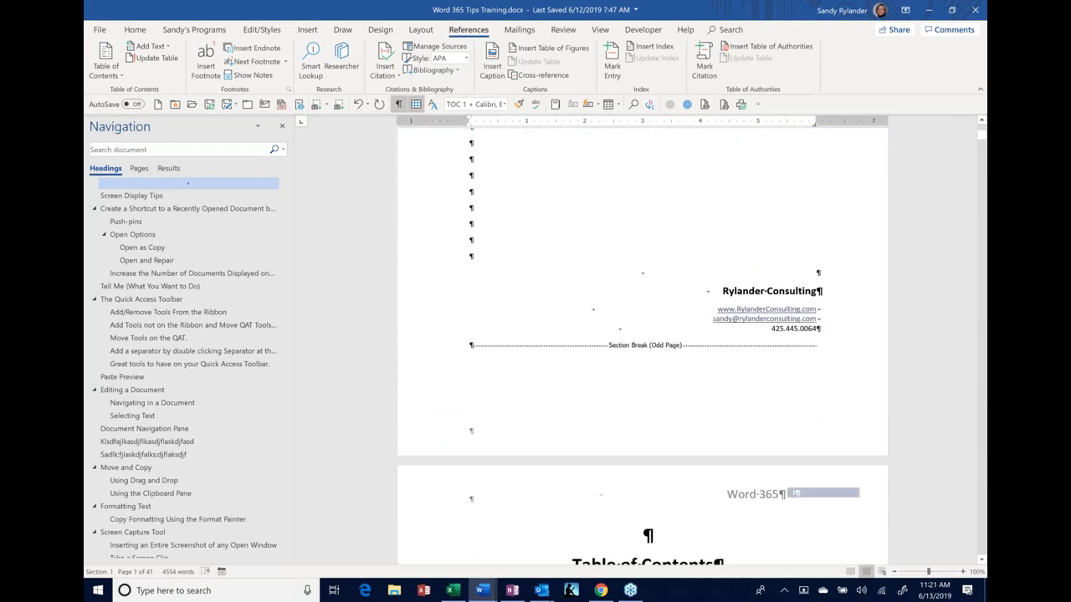
pyautogui.scroll(-5, 632, 471)
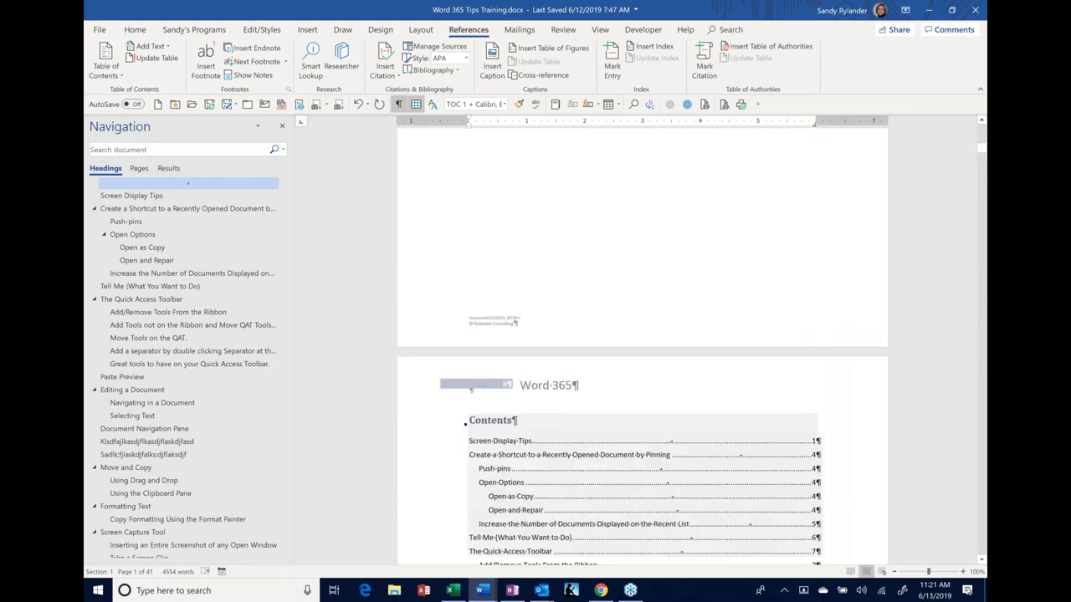
pyautogui.scroll(-13, 632, 470)
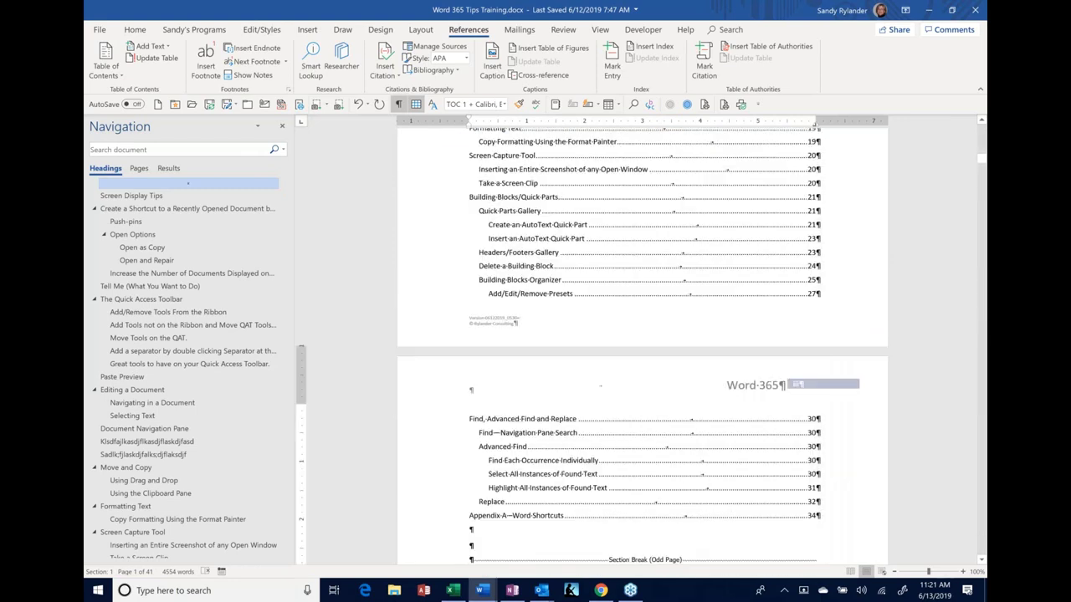
pyautogui.click(470, 536)
pyautogui.scroll(-9, 622, 445)
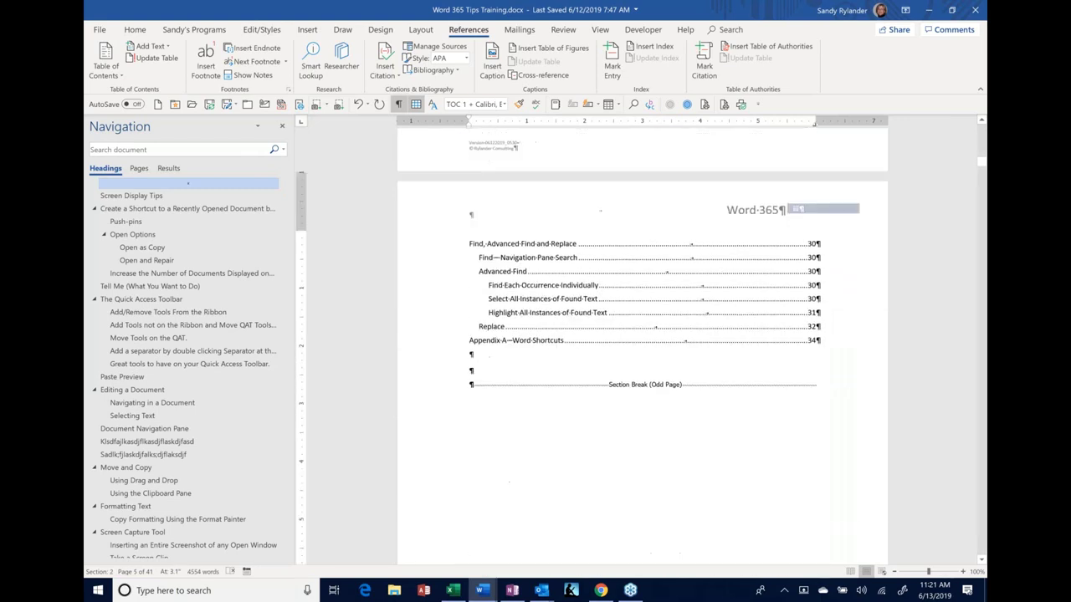
pyautogui.scroll(-8, 623, 446)
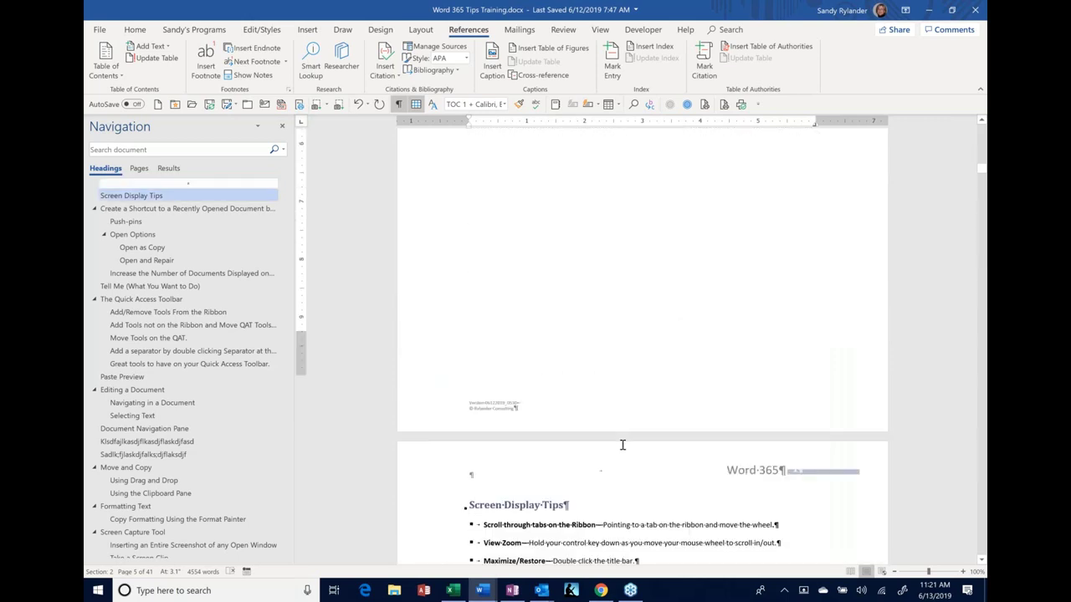
pyautogui.click(795, 243)
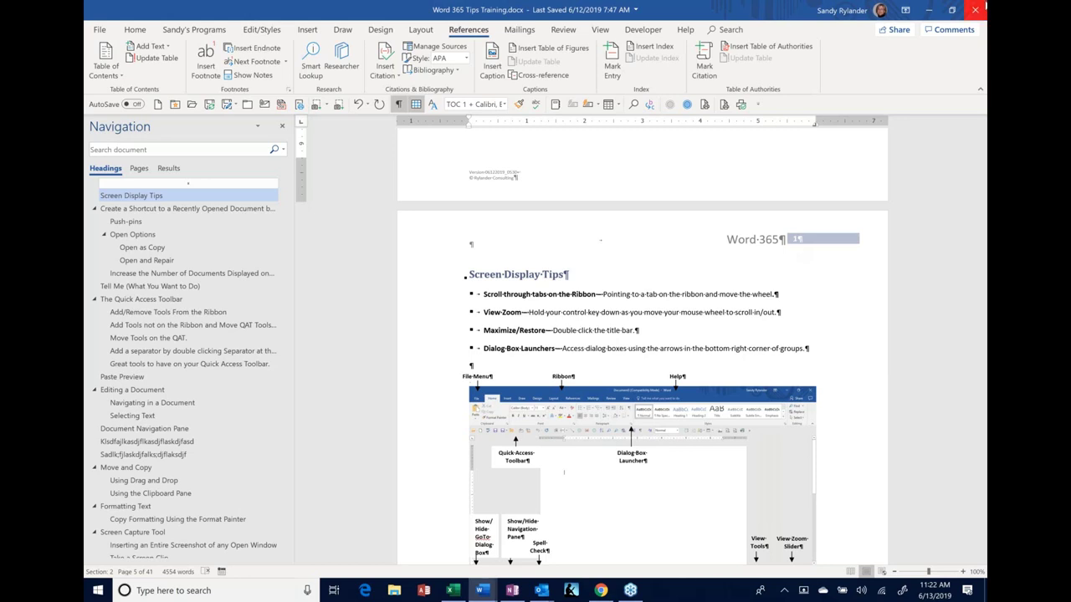
# Close Word 365 Tips Training, choosing Don't Save at the prompt.
pyautogui.click(978, 11)
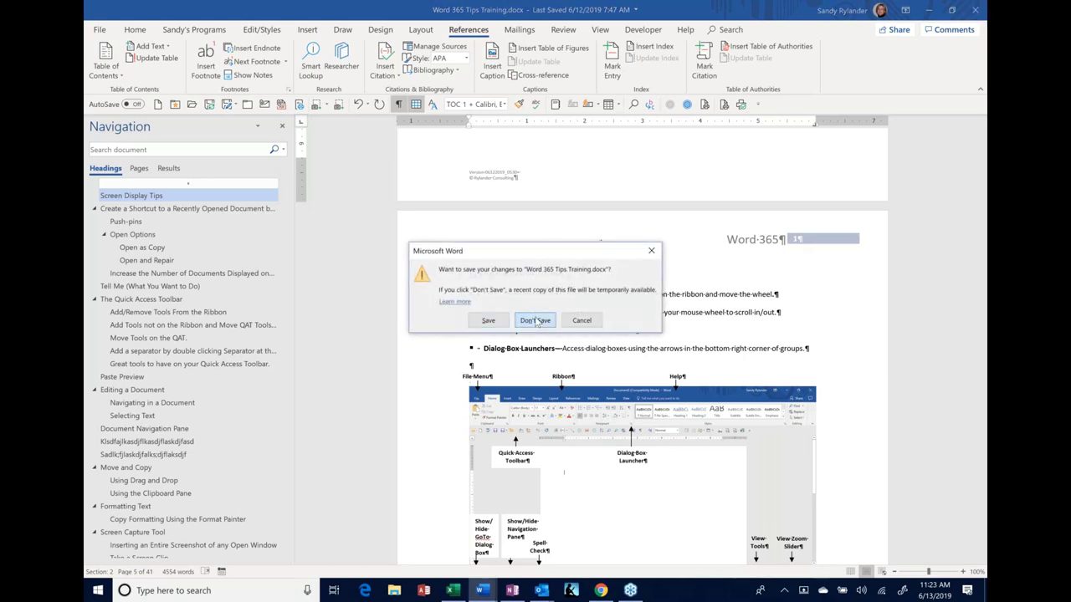
pyautogui.press('Return')
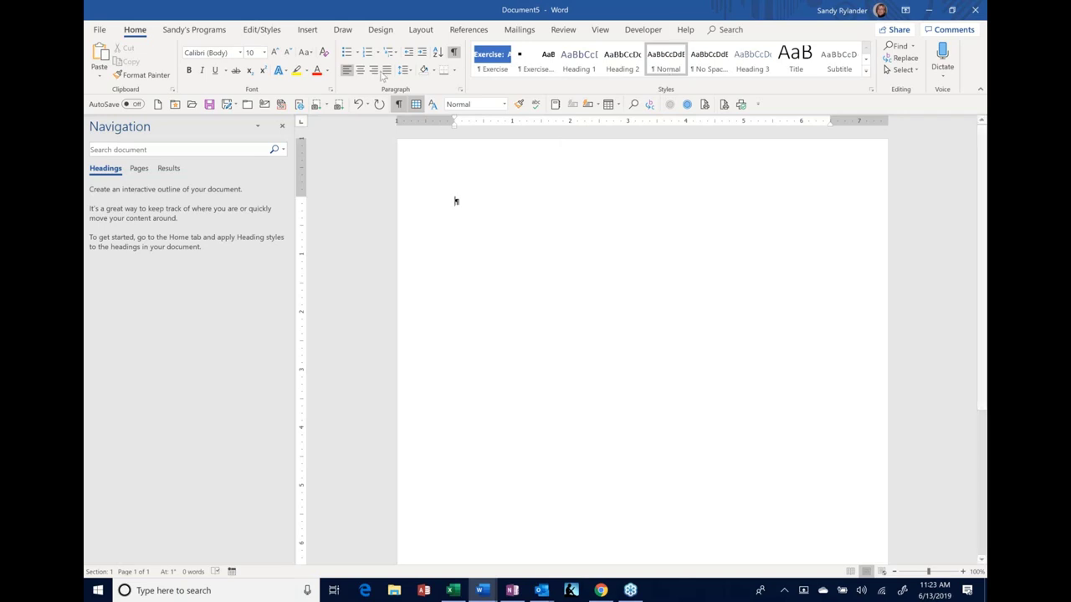
# Start a bulleted list and type placeholder items beginning with 'Kasdflkjsadlfjasdlkfjsd'.
pyautogui.click(345, 52)
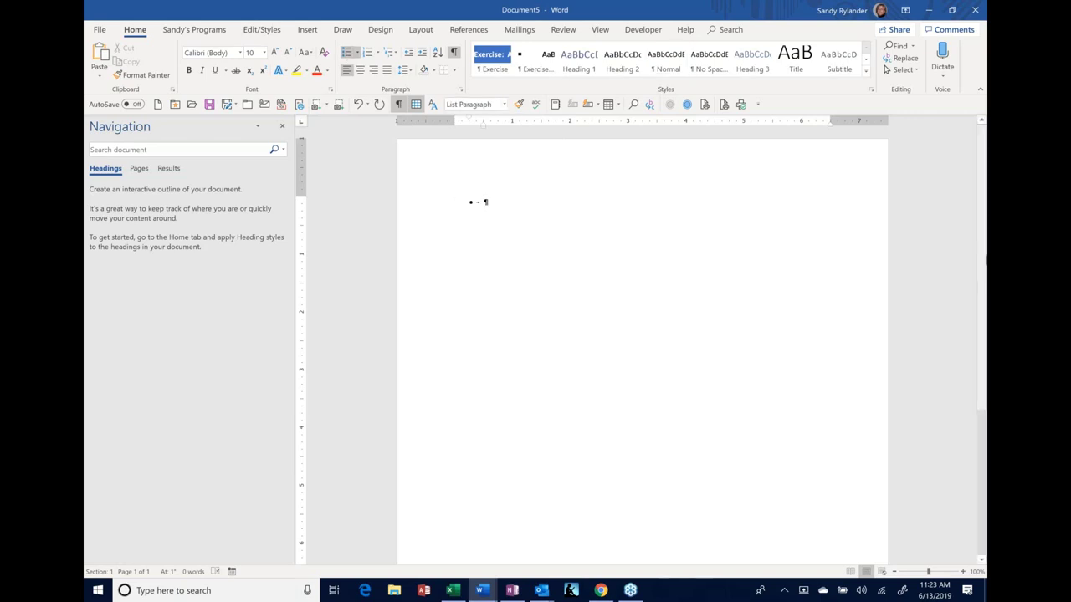
pyautogui.write('Kasdflkjsadlfjasdlkfjsd')
pyautogui.press('Return')
pyautogui.write('Asdjfsda')
pyautogui.press('Return')
pyautogui.write('Fsadf')
pyautogui.press('Return')
pyautogui.write('Sadf Sad fsadf')
pyautogui.press('Return')
pyautogui.write('sadfasd')
pyautogui.press('Return')
pyautogui.write('fasd')
pyautogui.press('Return')
pyautogui.write('fasd Fasd Fasdfsadlfksdafkl sd')
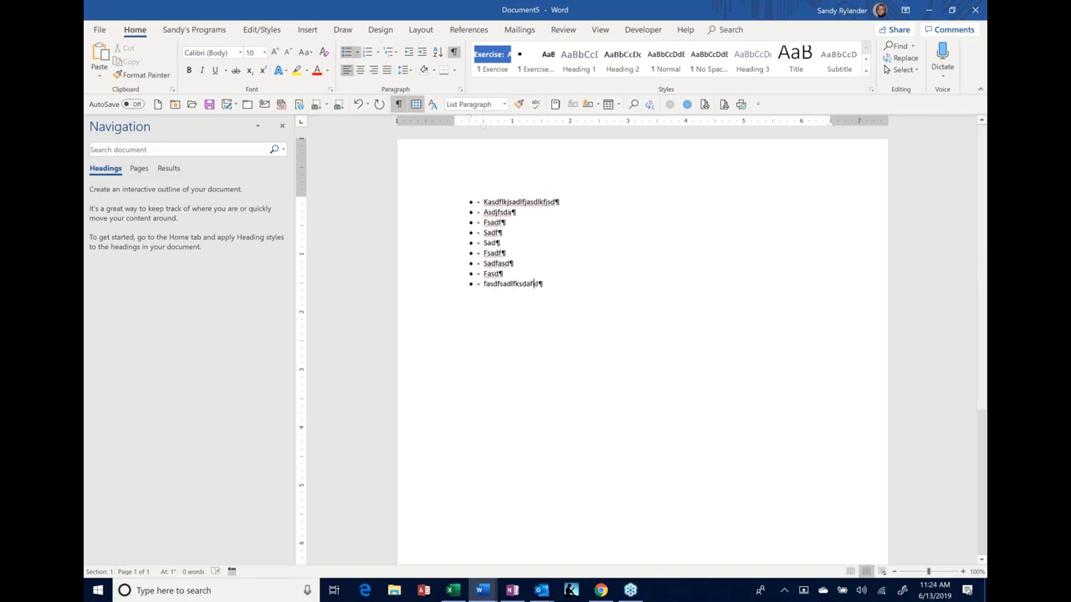
pyautogui.write('lsdkfjsdakf')
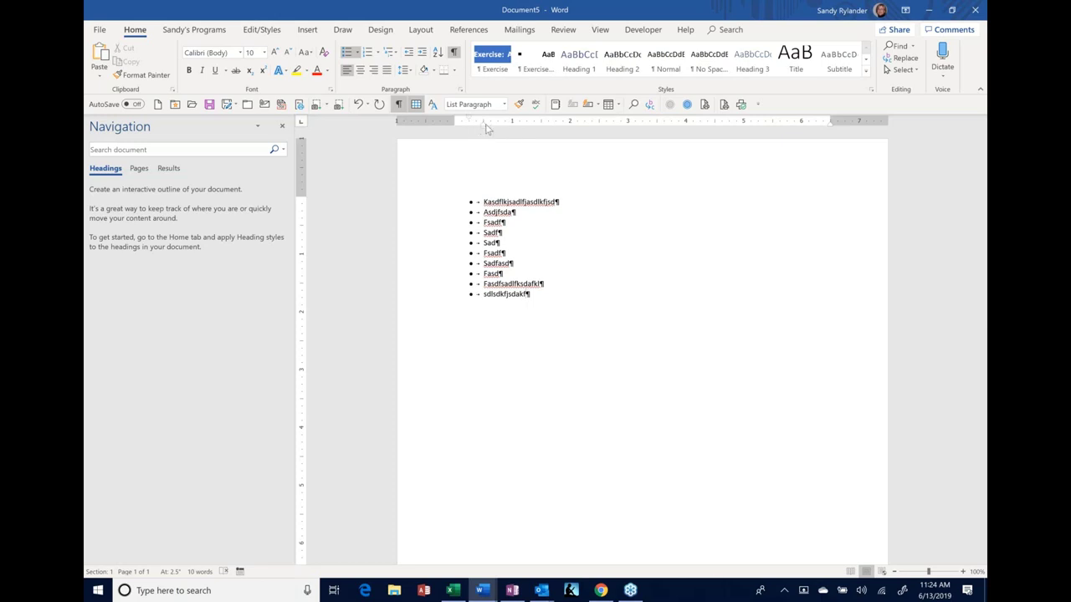
# Indent the Sad bullet to a sub-level and place the cursor after the last list item.
pyautogui.doubleClick(506, 242)
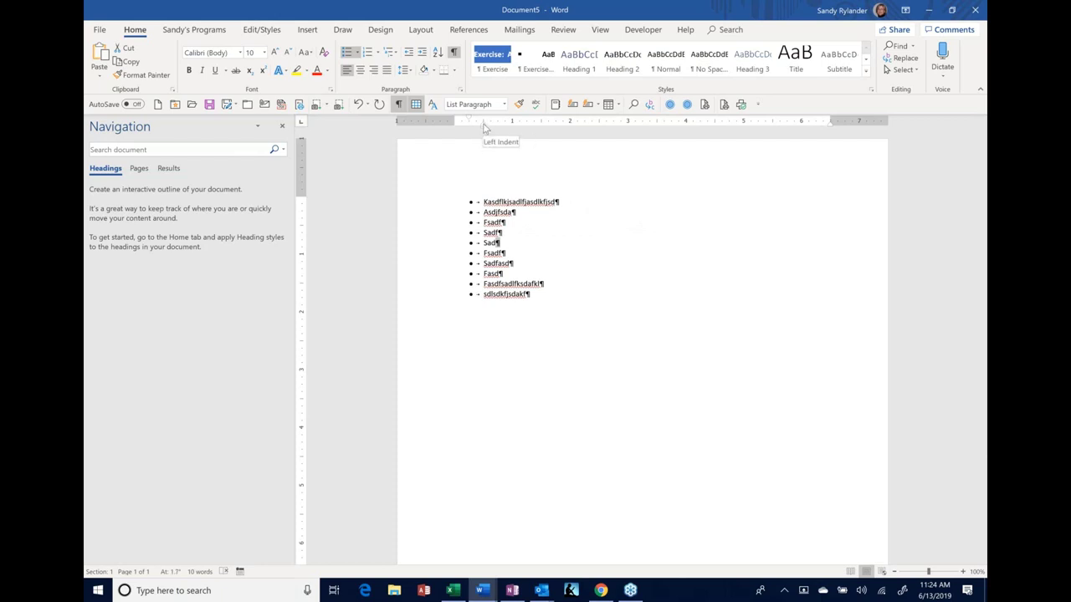
pyautogui.moveTo(483, 127); pyautogui.dragTo(505, 129)
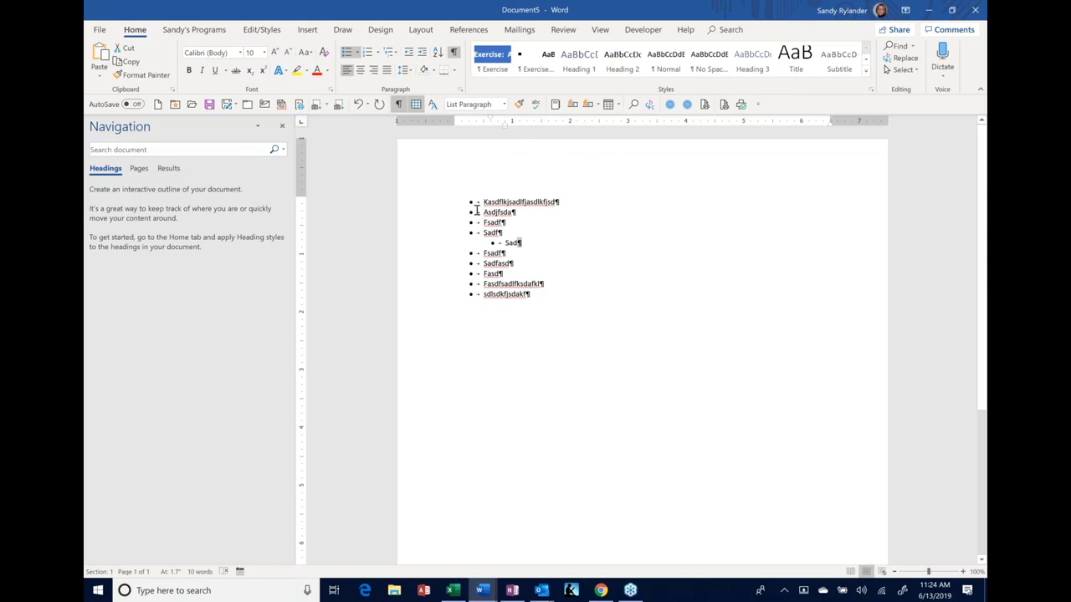
pyautogui.click(553, 293)
# Start a new paragraph below the list and enter =rand() to generate five sample paragraphs.
pyautogui.press('Return')
pyautogui.press('Return')
pyautogui.write('=')
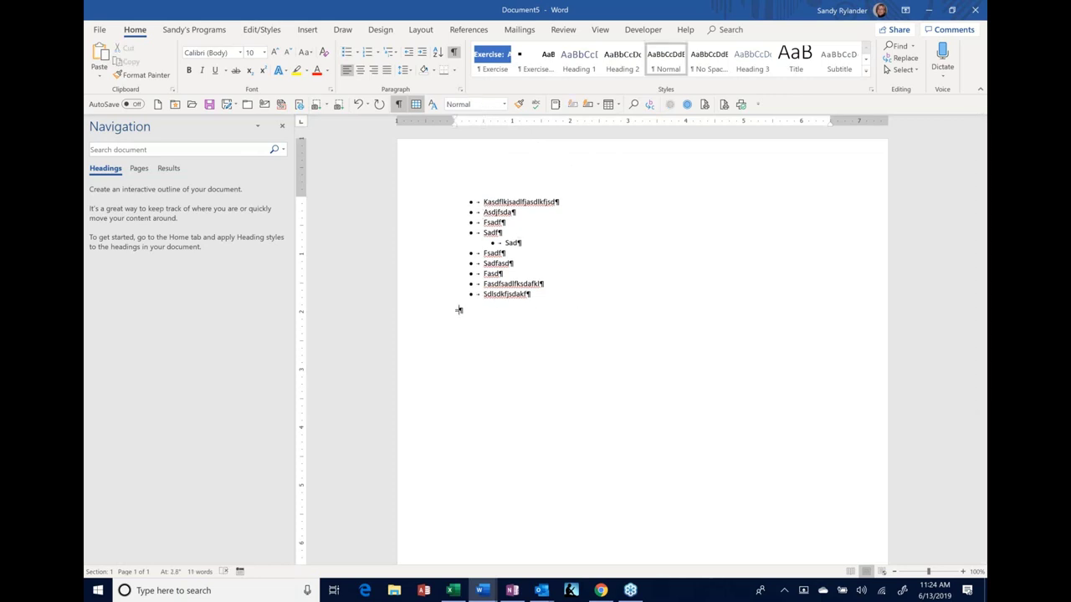
pyautogui.write('ra')
pyautogui.press('BackSpace')
pyautogui.press('BackSpace')
pyautogui.write('rand()')
pyautogui.press('Return')
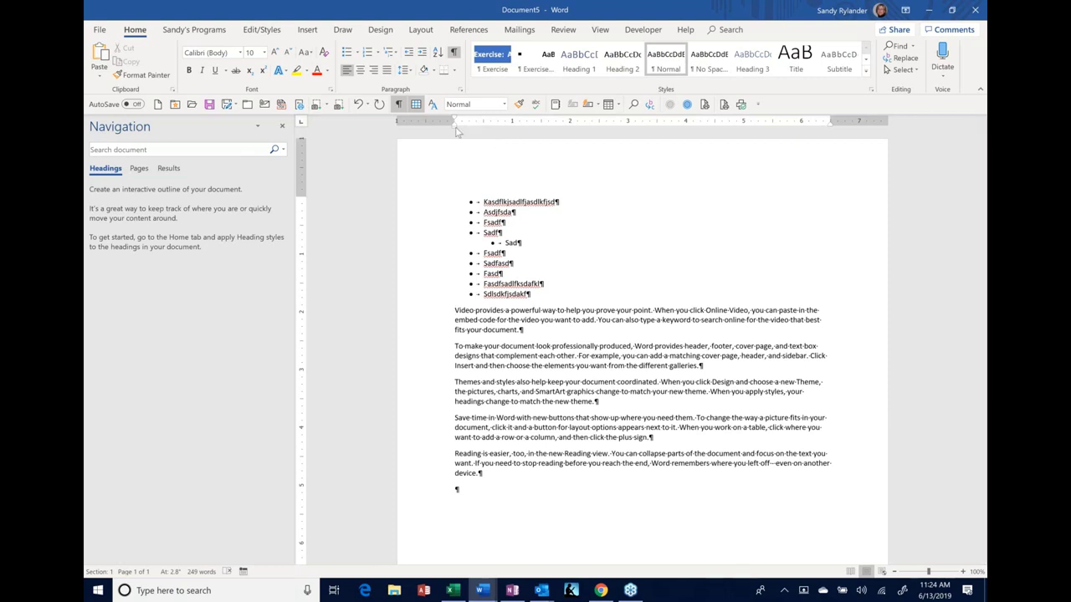
# Left-indent the 'Video provides' paragraph and give 'To make your document' a first-line indent using the ruler.
pyautogui.moveTo(464, 133); pyautogui.dragTo(484, 136)
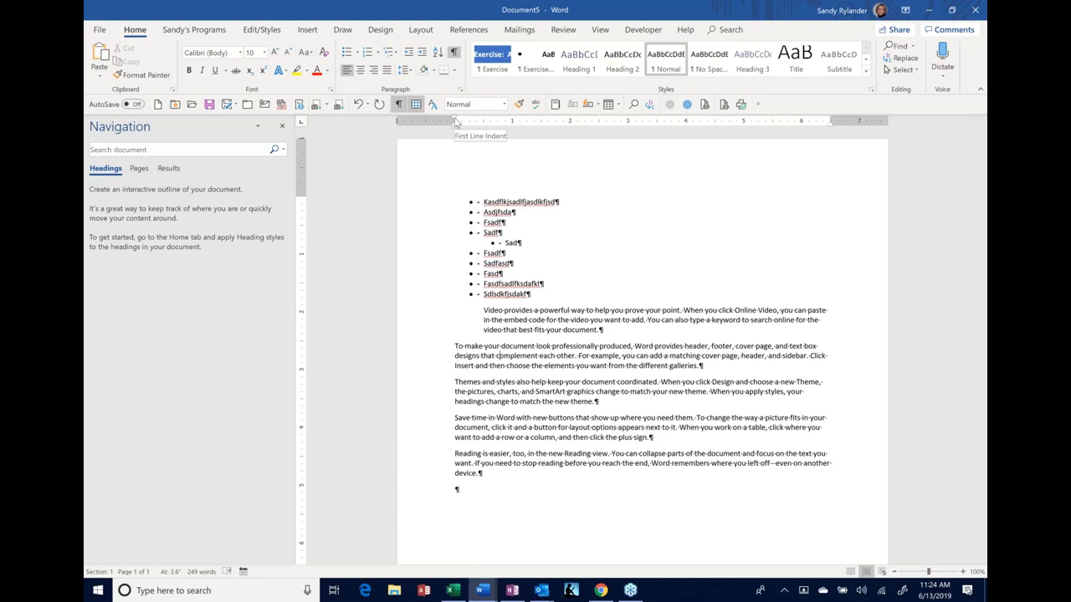
pyautogui.moveTo(455, 123); pyautogui.dragTo(484, 123)
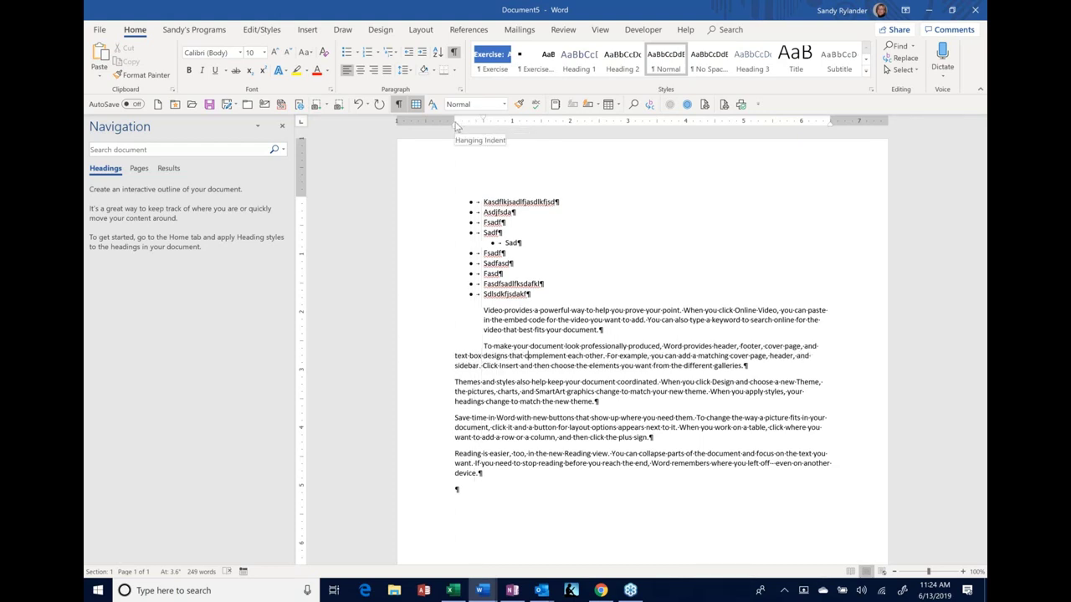
pyautogui.moveTo(456, 123); pyautogui.dragTo(469, 129)
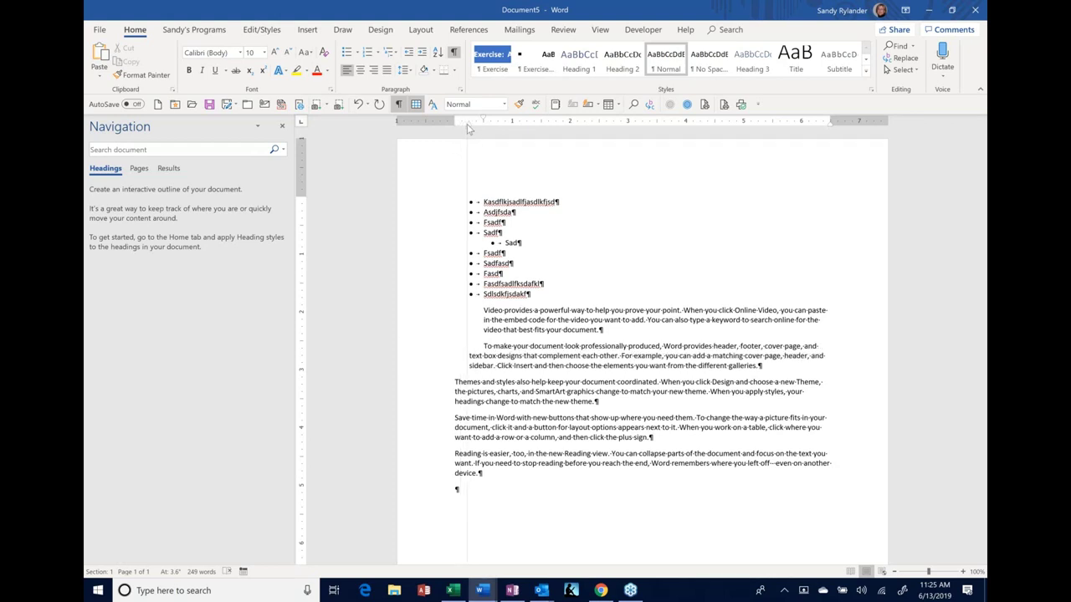
pyautogui.moveTo(470, 128); pyautogui.dragTo(470, 129)
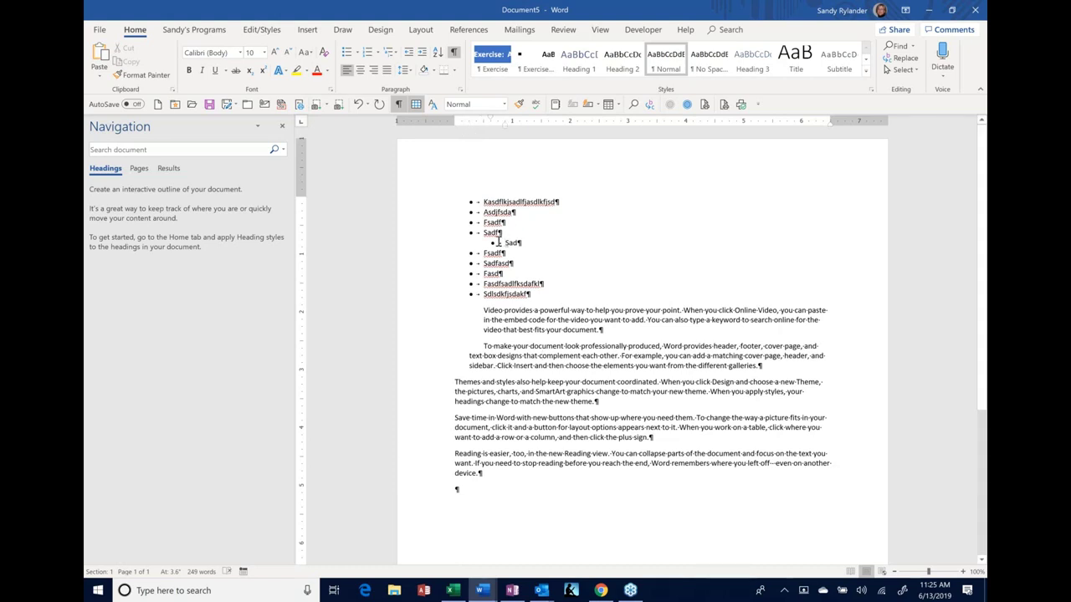
# Nest Sad and Asdjfsda as second-level bullets using the ruler, then select the first list item.
pyautogui.click(503, 241)
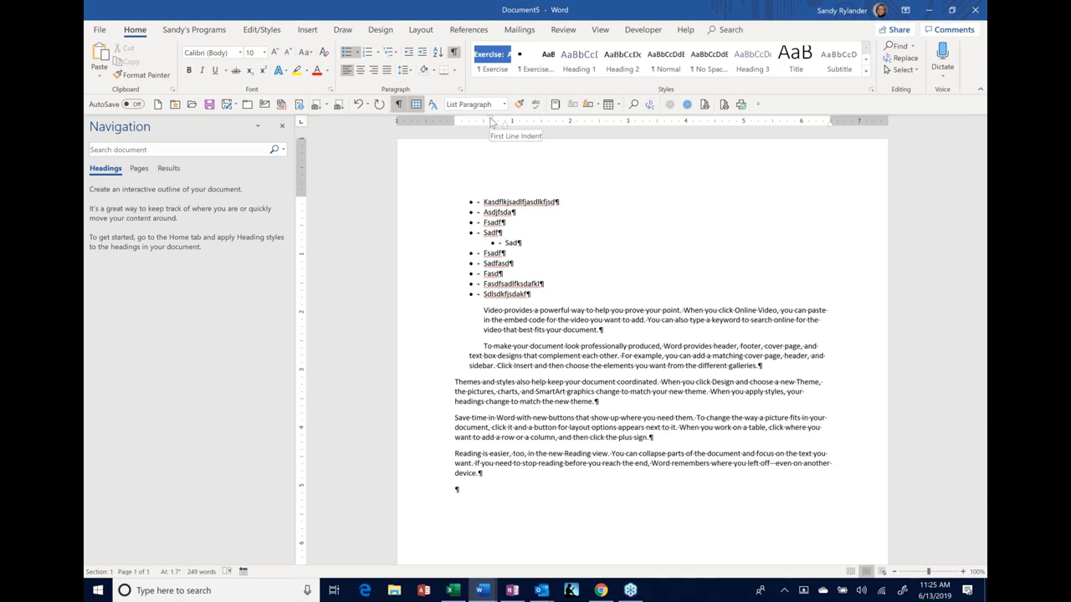
pyautogui.moveTo(494, 121)
pyautogui.mouseDown()
pyautogui.moveTo(459, 120)
pyautogui.moveTo(470, 122)
pyautogui.mouseUp()
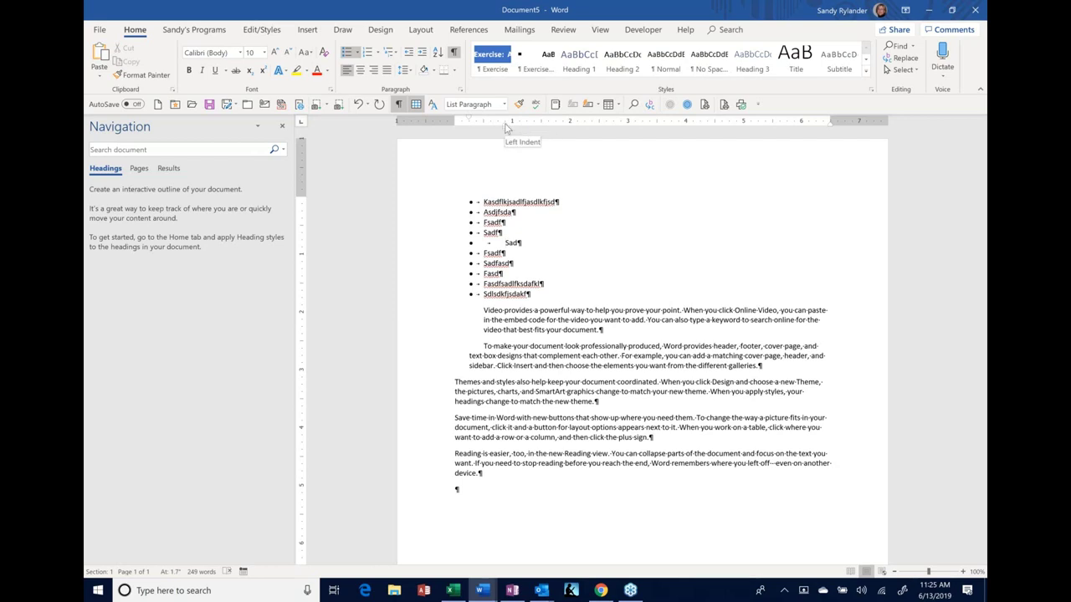
pyautogui.moveTo(505, 127)
pyautogui.mouseDown()
pyautogui.moveTo(452, 121)
pyautogui.moveTo(472, 123)
pyautogui.mouseUp()
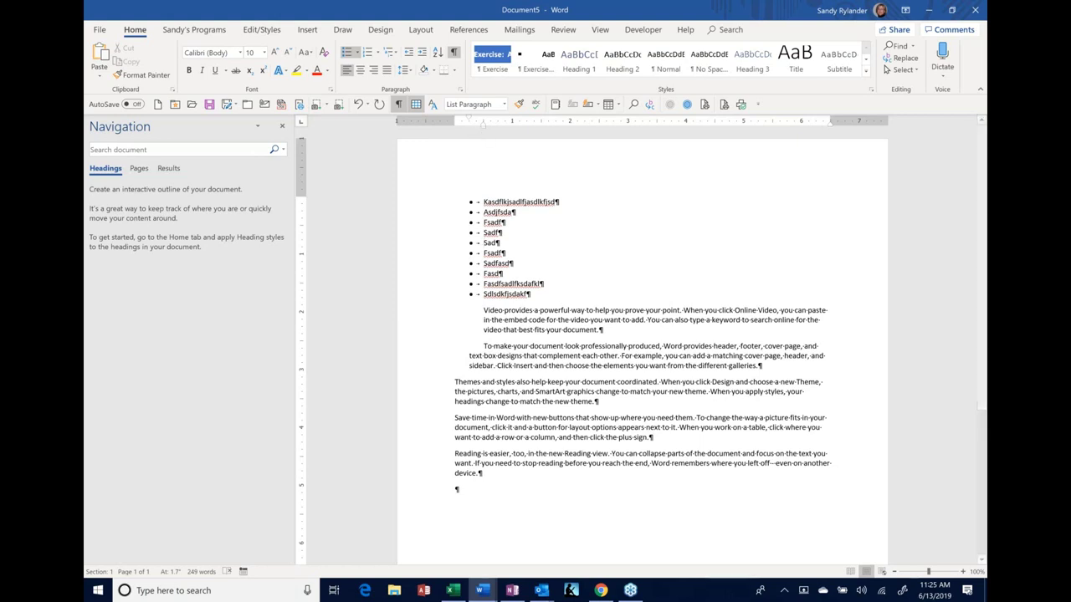
pyautogui.moveTo(484, 124); pyautogui.dragTo(522, 126)
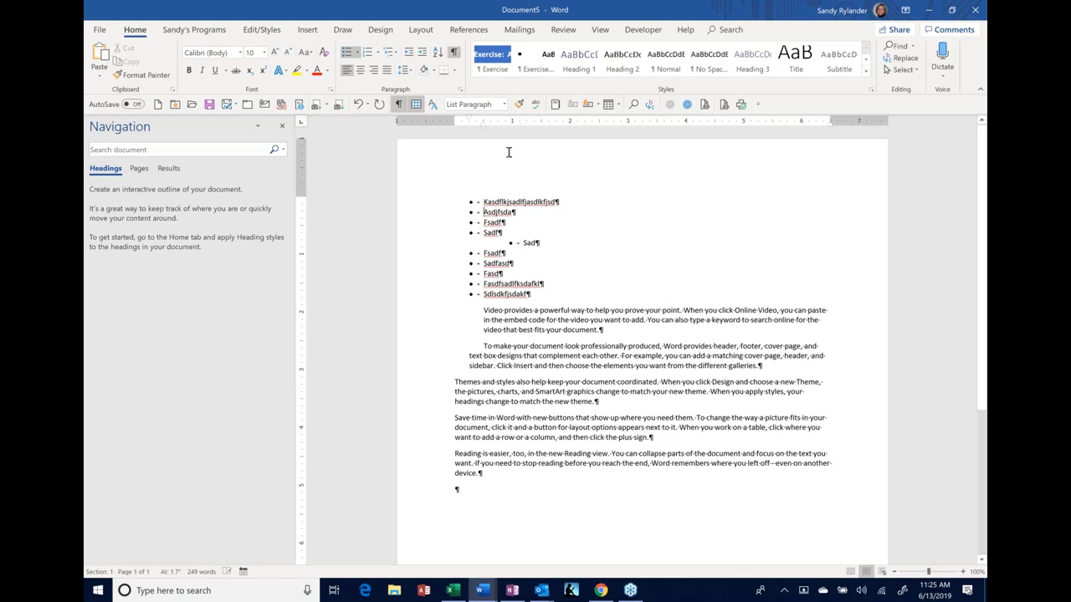
pyautogui.moveTo(483, 125); pyautogui.dragTo(517, 132)
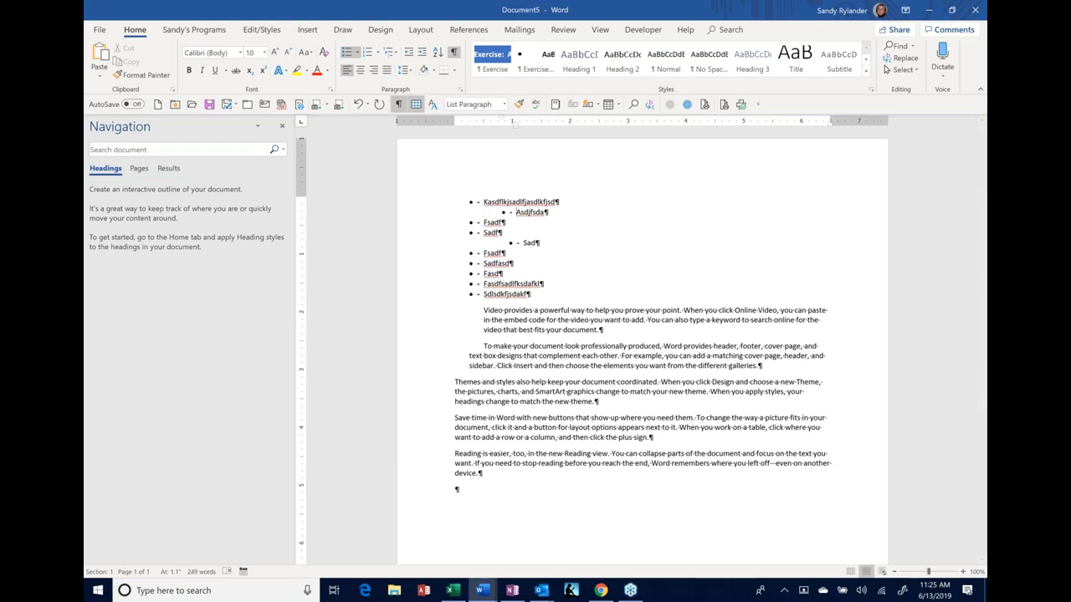
pyautogui.doubleClick(521, 201)
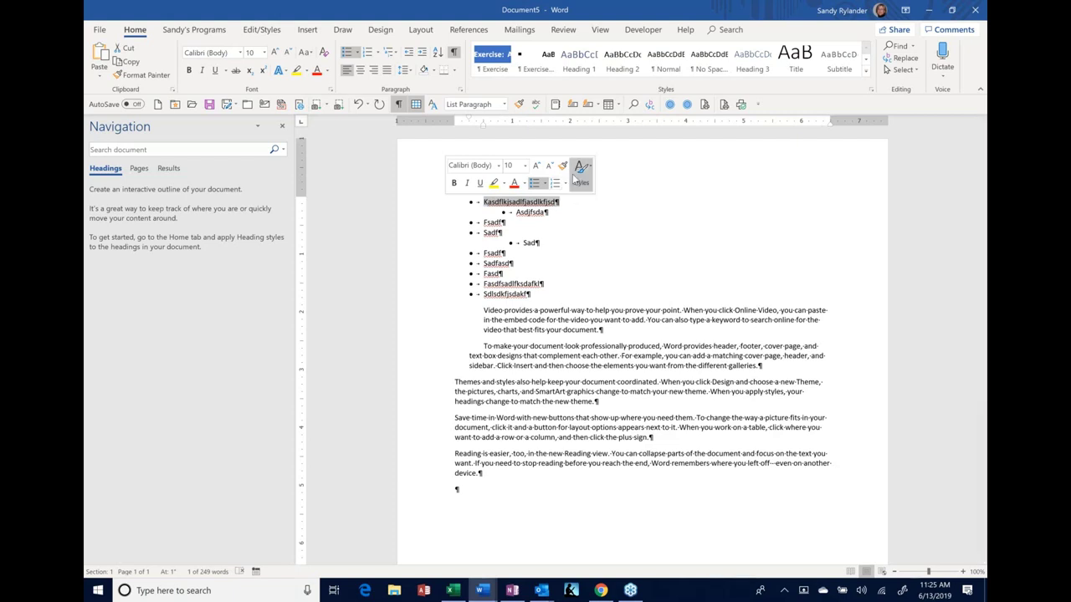
# Format-paint the first item's formatting across the list and the first-line indent onto the remaining paragraphs.
pyautogui.click(563, 165)
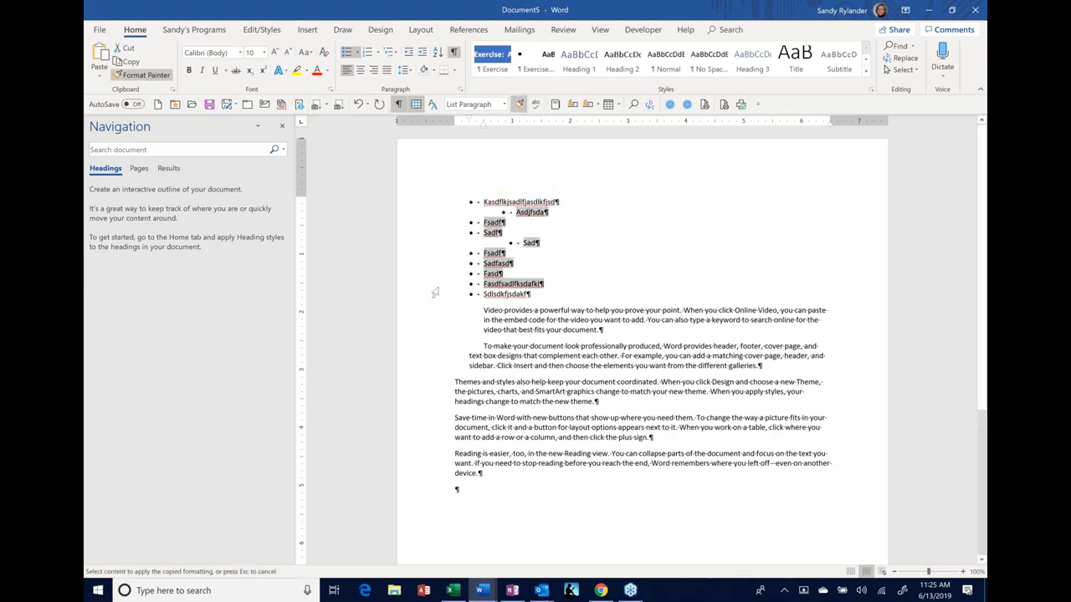
pyautogui.moveTo(435, 292); pyautogui.dragTo(435, 202)
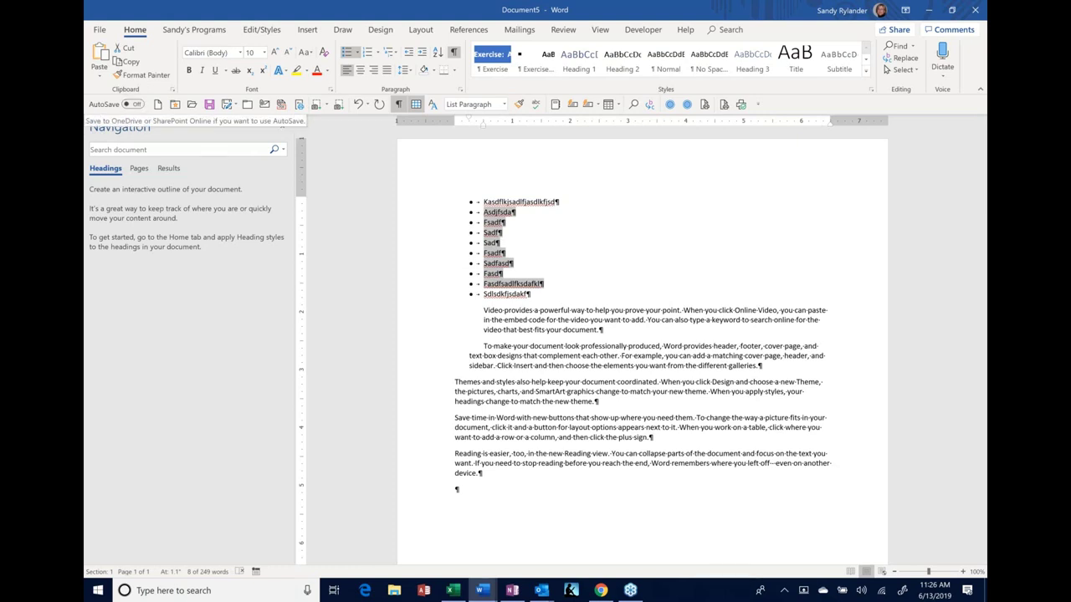
pyautogui.doubleClick(435, 360)
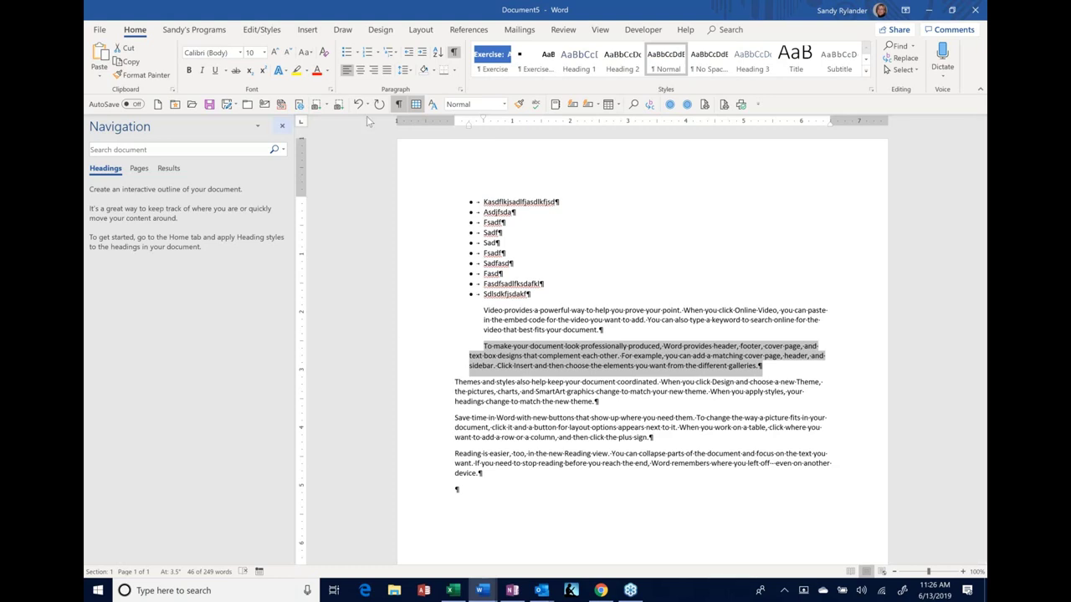
pyautogui.click(519, 104)
pyautogui.moveTo(429, 392); pyautogui.dragTo(429, 470)
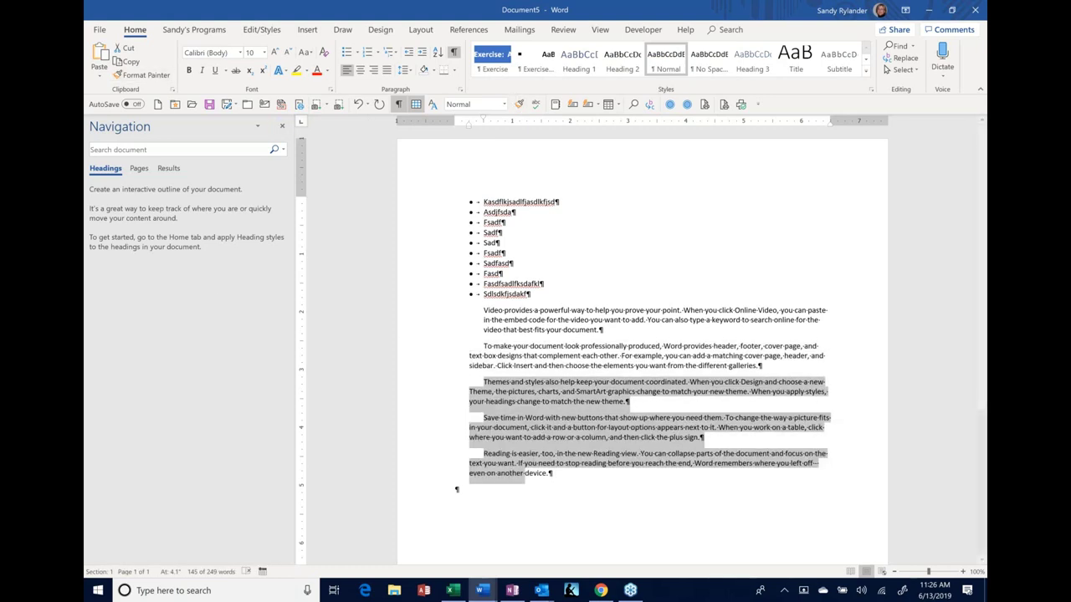
# Demote Asdjfsda to a second-level bullet and paint that level onto all ten list items.
pyautogui.click(481, 223)
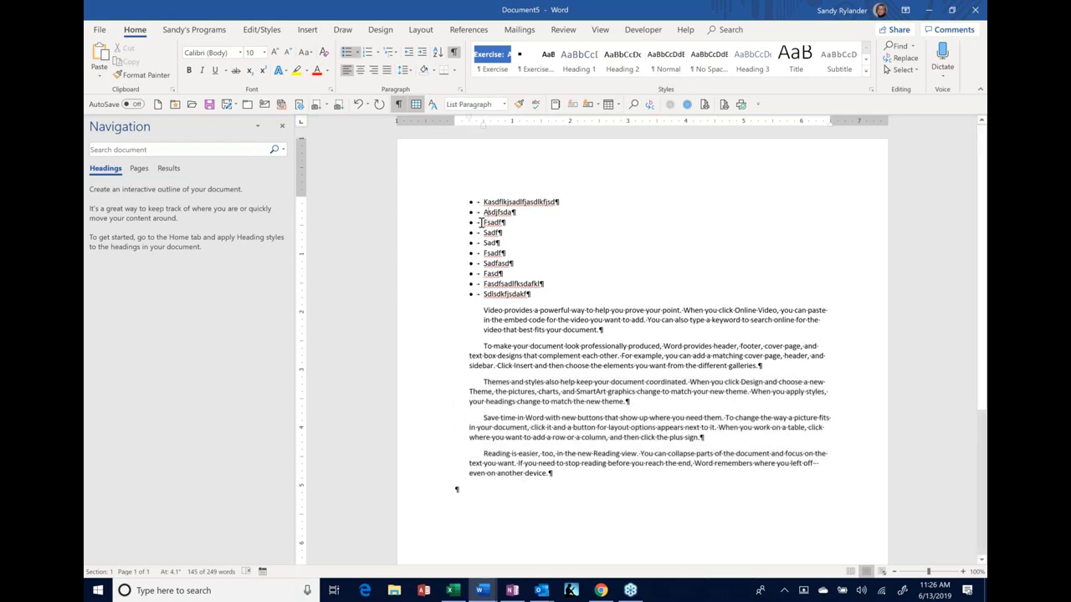
pyautogui.moveTo(488, 126); pyautogui.dragTo(526, 128)
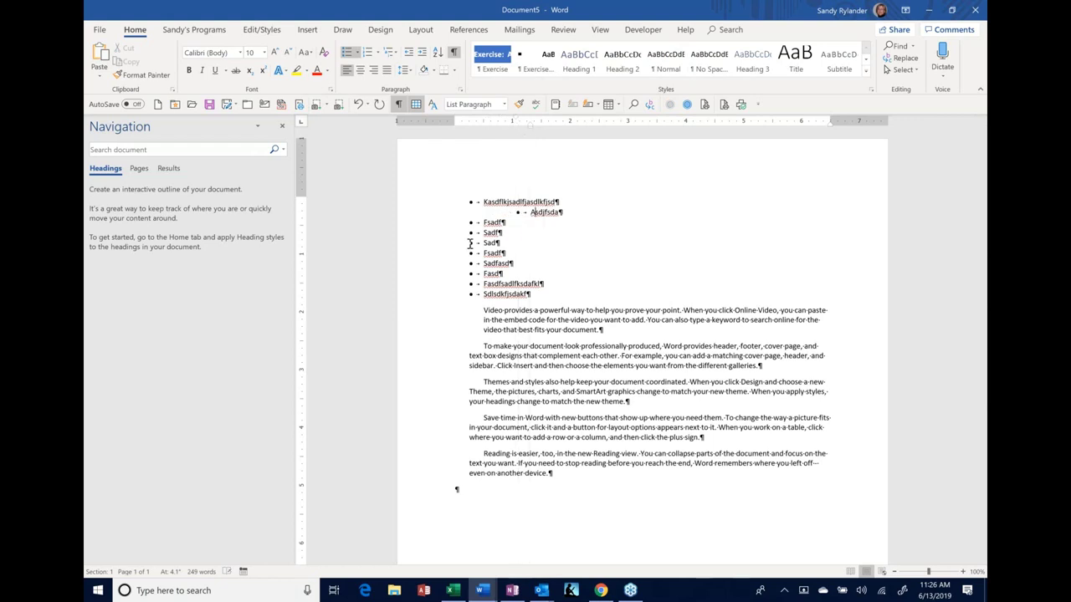
pyautogui.click(430, 220)
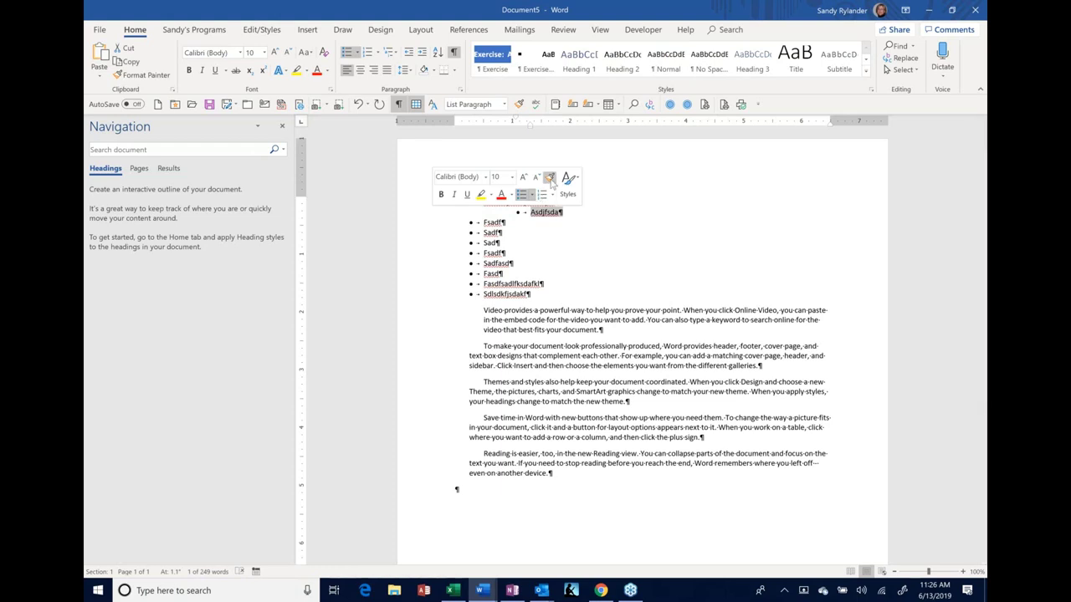
pyautogui.click(550, 180)
pyautogui.moveTo(483, 201); pyautogui.dragTo(577, 294)
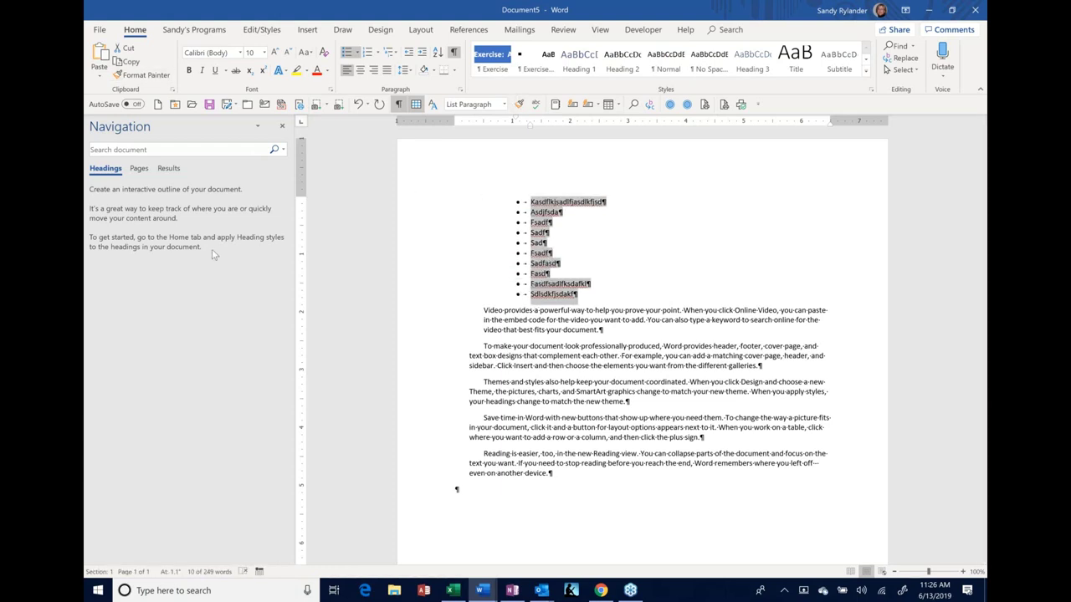
# Paint list formatting onto the body paragraphs, remove the stray bullets, and select the whole document.
pyautogui.click(518, 104)
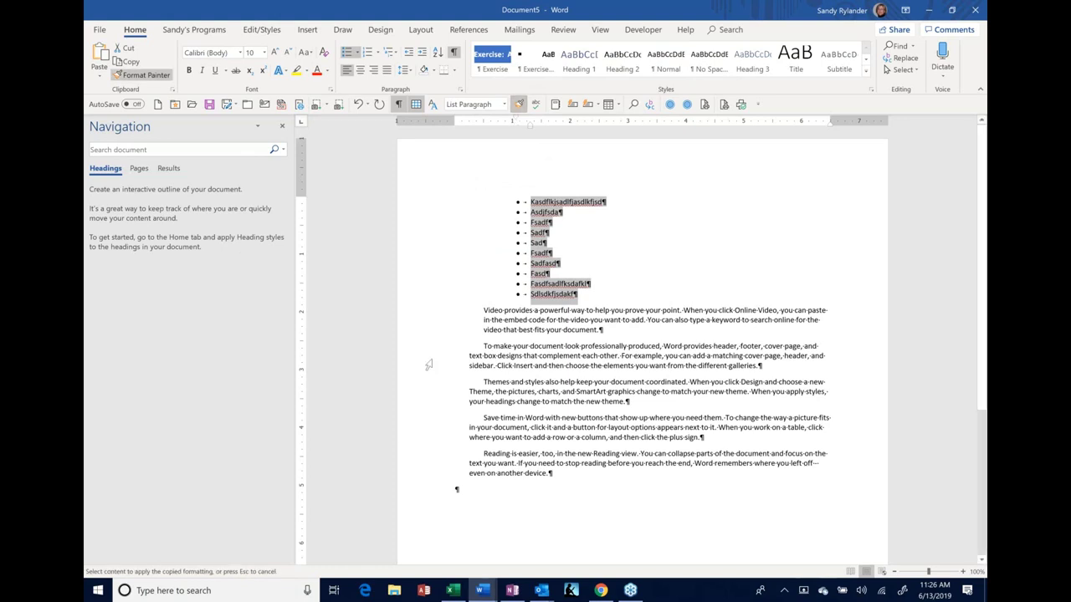
pyautogui.moveTo(429, 312); pyautogui.dragTo(432, 474)
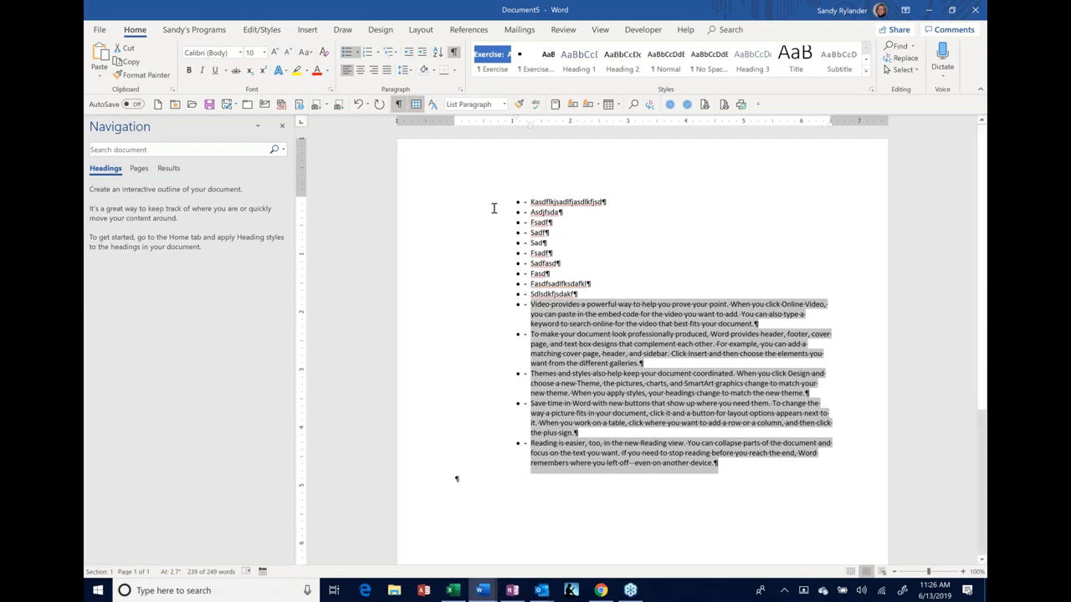
pyautogui.hotkey('ctrl', 'shift', 'n')
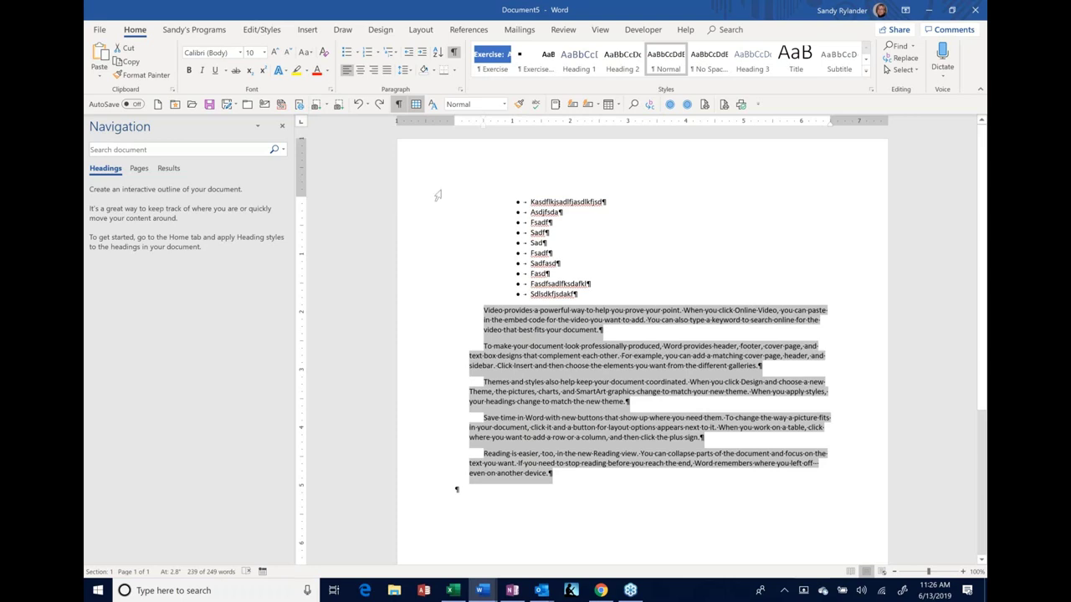
pyautogui.hotkey('ctrl', 'a')
# Delete all the text and close Document5 without saving.
pyautogui.press('Delete')
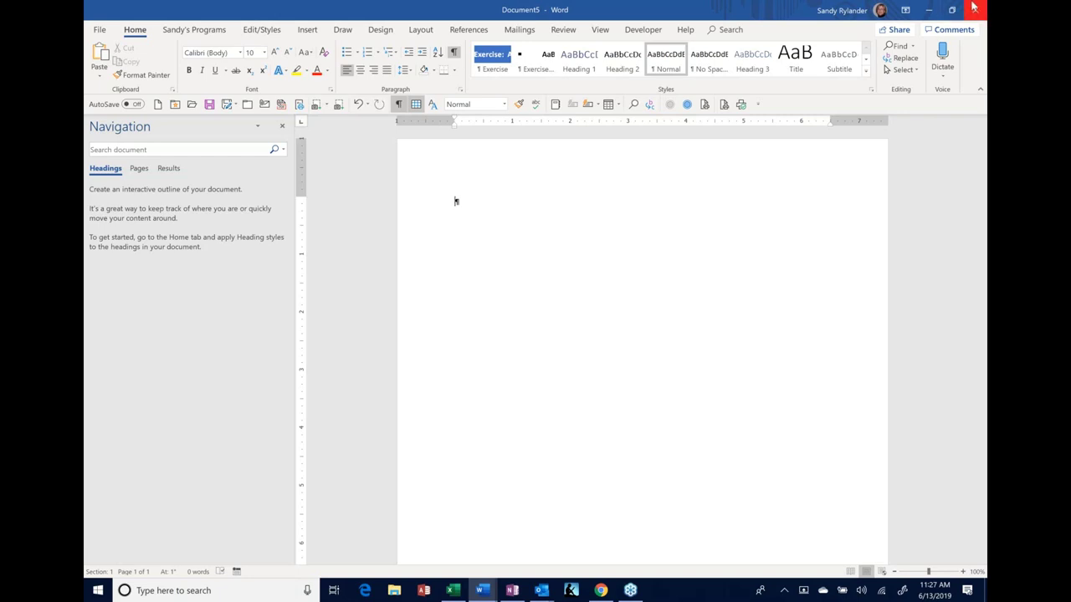
pyautogui.click(975, 12)
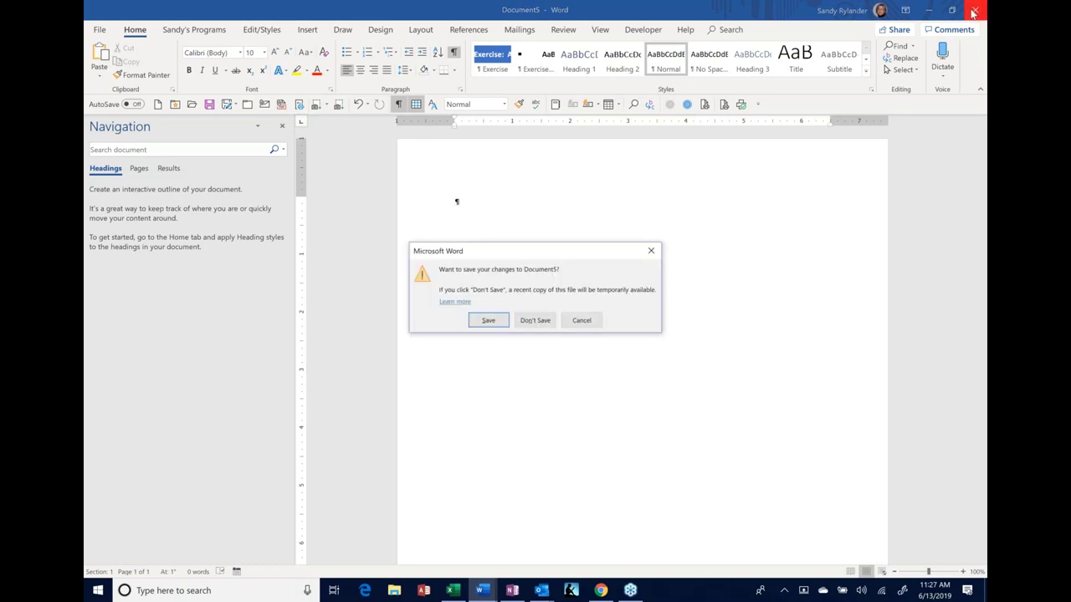
pyautogui.click(526, 321)
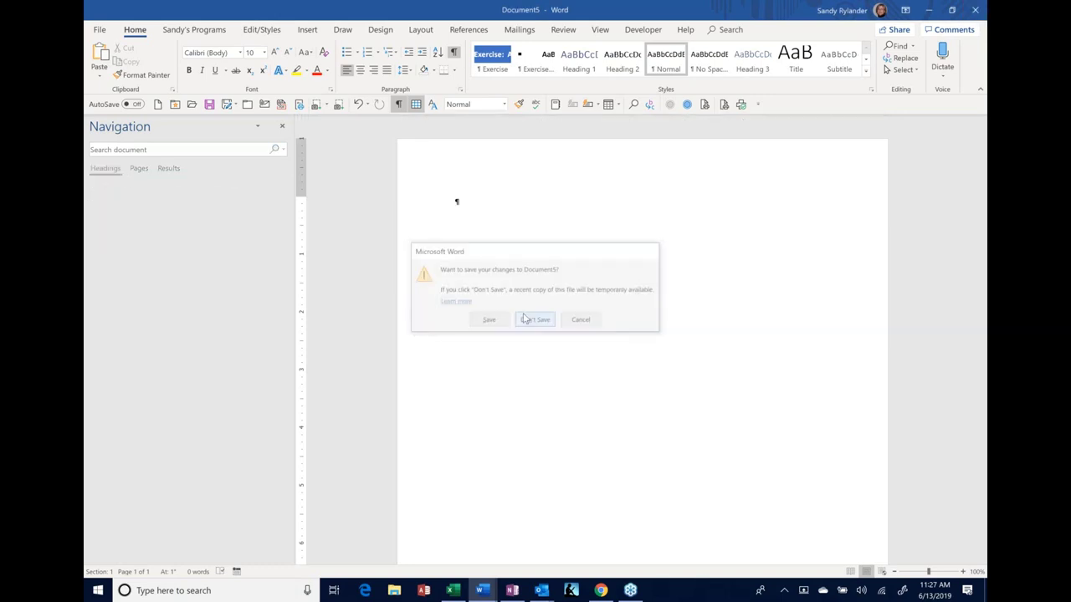